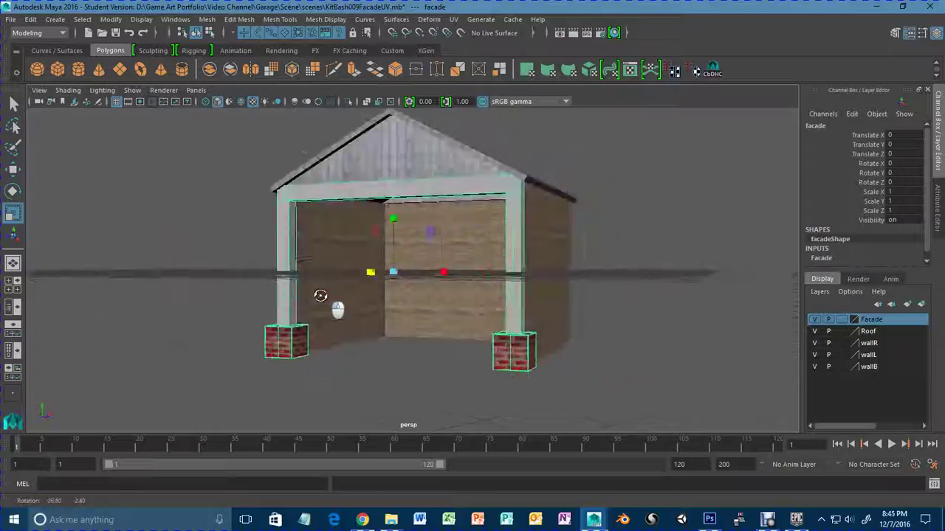
Examine the garage's facade, roof and side walls from several angles.
{"action": "right_click_drag", "start_coordinate": [352, 317], "coordinate": [441, 312], "text": "alt"}
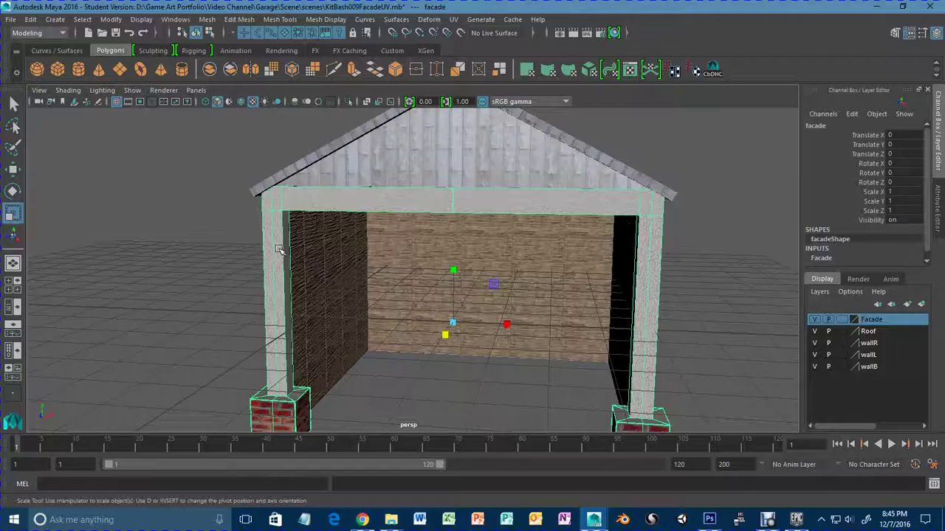
{"action": "left_click_drag", "start_coordinate": [297, 286], "coordinate": [325, 307], "text": "alt"}
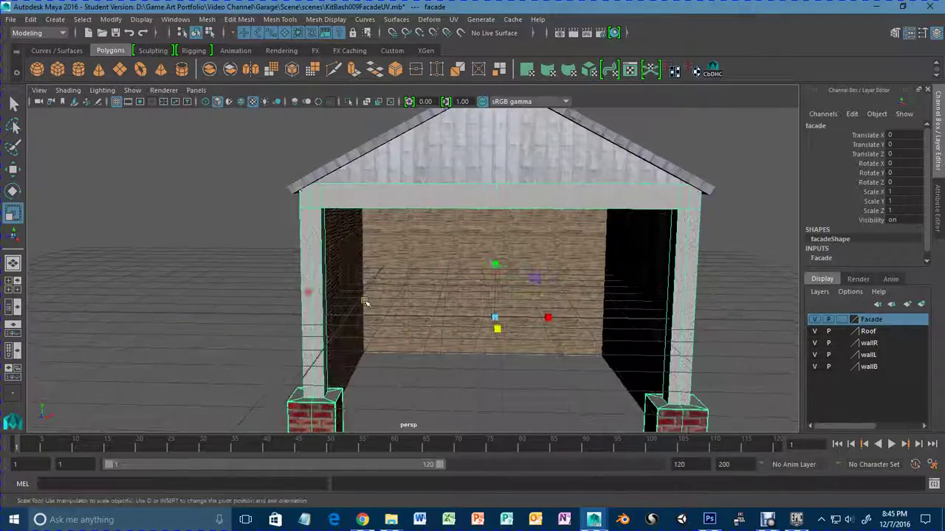
{"action": "middle_click_drag", "start_coordinate": [385, 307], "coordinate": [330, 313], "text": "alt"}
{"action": "left_click_drag", "start_coordinate": [331, 314], "coordinate": [381, 300], "text": "alt"}
{"action": "left_click", "coordinate": [382, 277]}
{"action": "right_click_drag", "start_coordinate": [382, 278], "coordinate": [532, 300], "text": "alt"}
{"action": "left_click_drag", "start_coordinate": [471, 310], "coordinate": [388, 240], "text": "alt"}
{"action": "right_click_drag", "start_coordinate": [389, 240], "coordinate": [369, 200], "text": "alt"}
{"action": "left_click", "coordinate": [367, 194]}
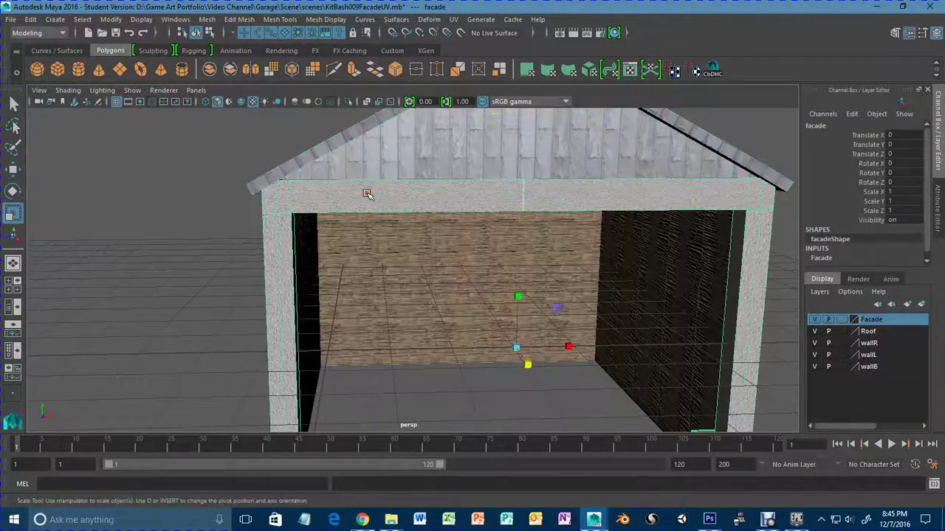
{"action": "left_click_drag", "start_coordinate": [348, 208], "coordinate": [524, 278], "text": "alt"}
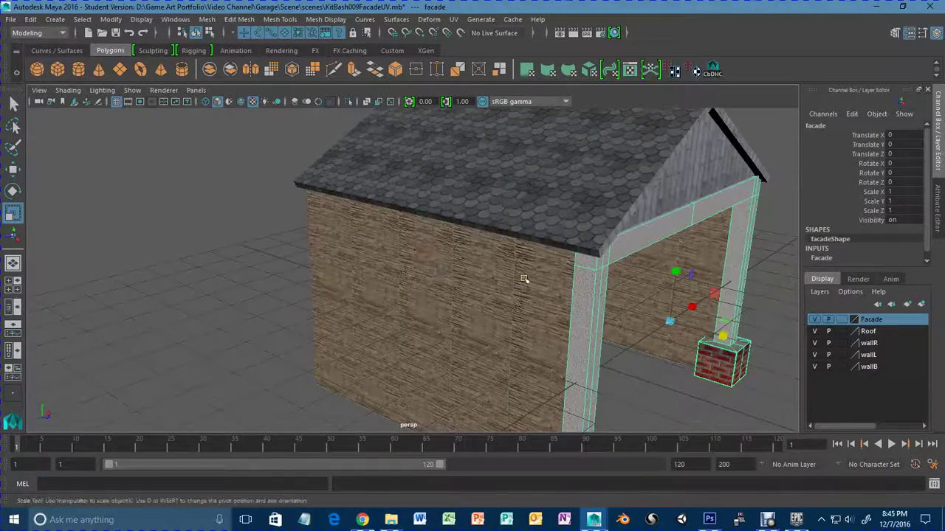
{"action": "left_click_drag", "start_coordinate": [536, 317], "coordinate": [507, 302], "text": "alt"}
{"action": "left_click_drag", "start_coordinate": [394, 234], "coordinate": [395, 270], "text": "alt"}
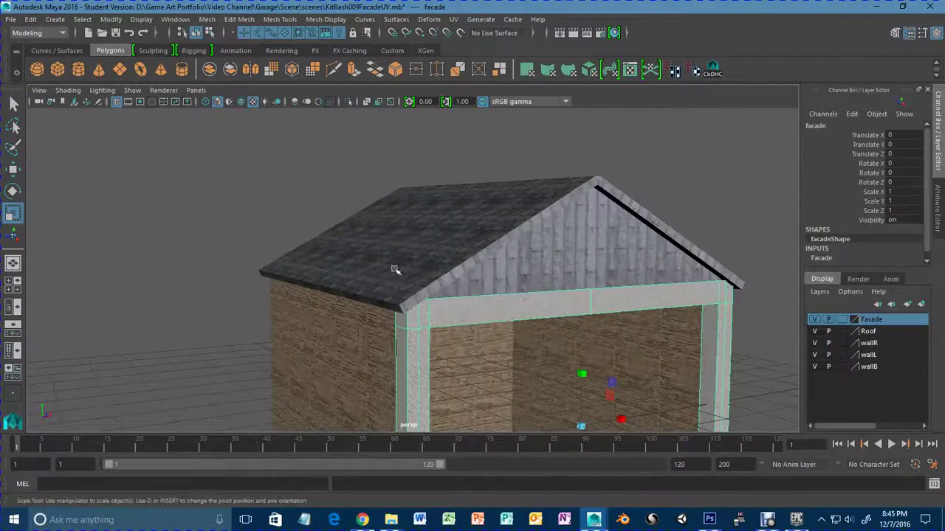
{"action": "left_click_drag", "start_coordinate": [450, 209], "coordinate": [412, 265], "text": "alt"}
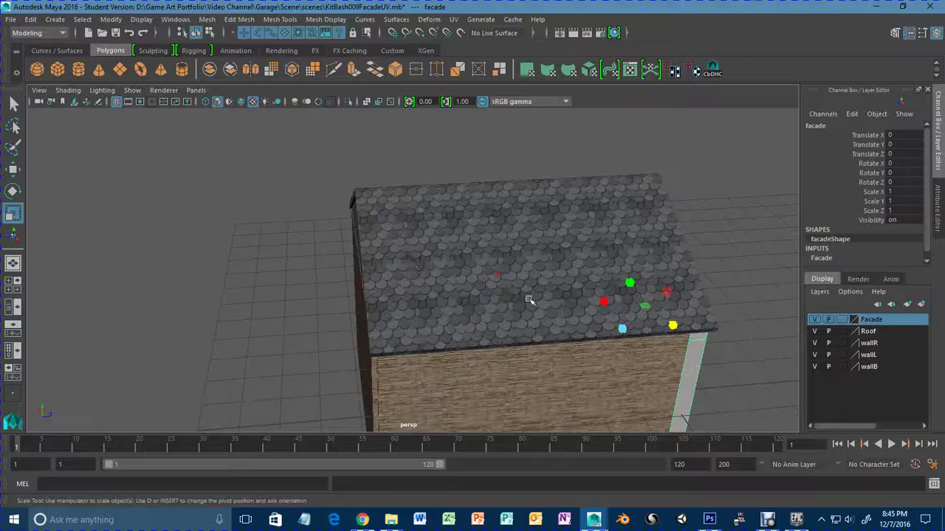
{"action": "left_click_drag", "start_coordinate": [529, 300], "coordinate": [361, 271], "text": "alt"}
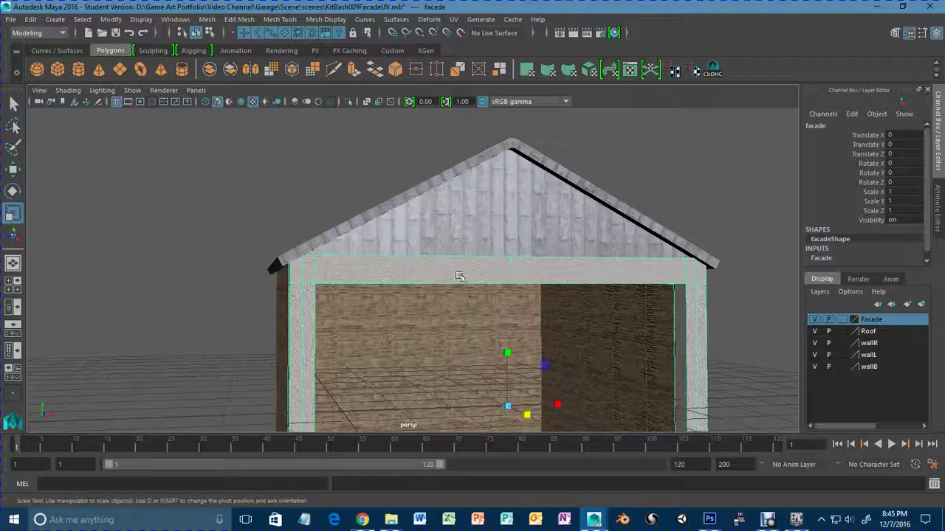
{"action": "middle_click_drag", "start_coordinate": [480, 276], "coordinate": [492, 149], "text": "alt"}
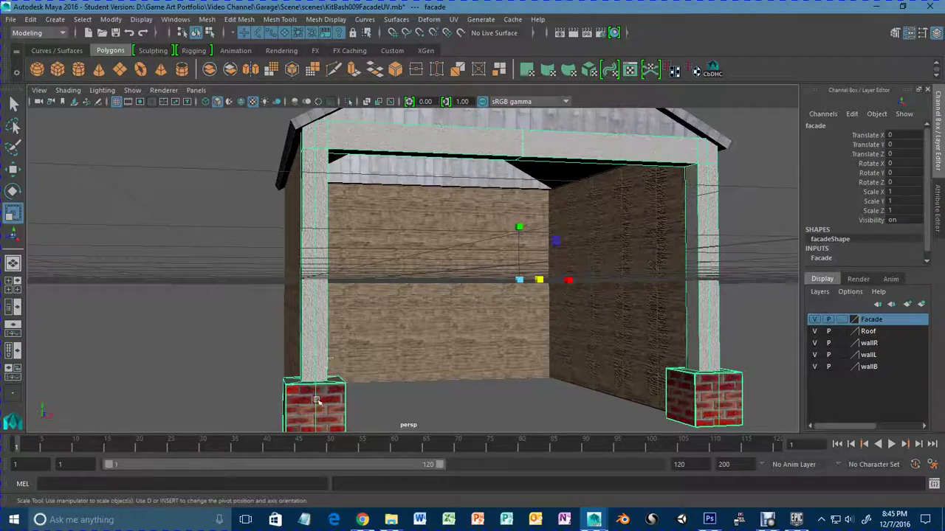
Add supporting edge loops beside the outer front corner of the left post and brick base with the Multi-Cut tool.
{"action": "left_click_drag", "start_coordinate": [345, 337], "coordinate": [315, 352], "text": "alt"}
{"action": "right_click_drag", "start_coordinate": [315, 352], "coordinate": [365, 341], "text": "alt"}
{"action": "middle_click_drag", "start_coordinate": [364, 341], "coordinate": [392, 204], "text": "alt"}
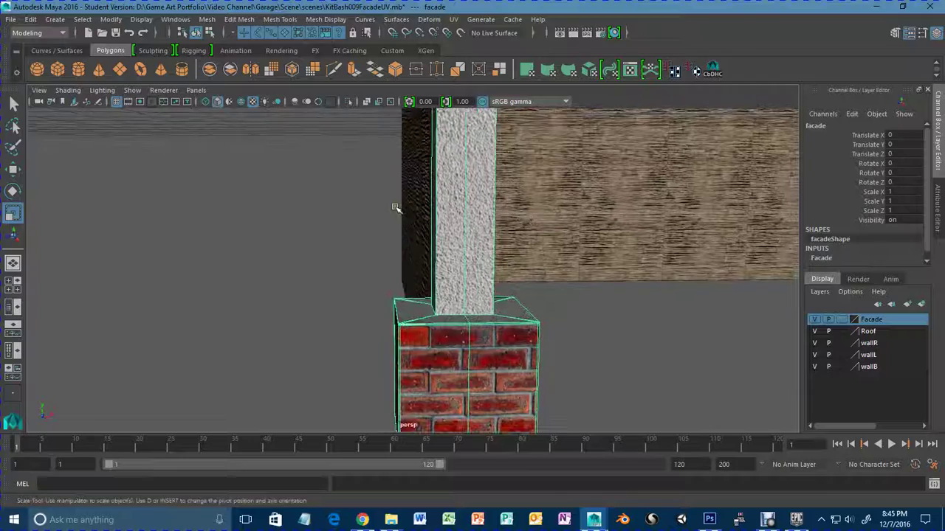
{"action": "left_click", "coordinate": [334, 71]}
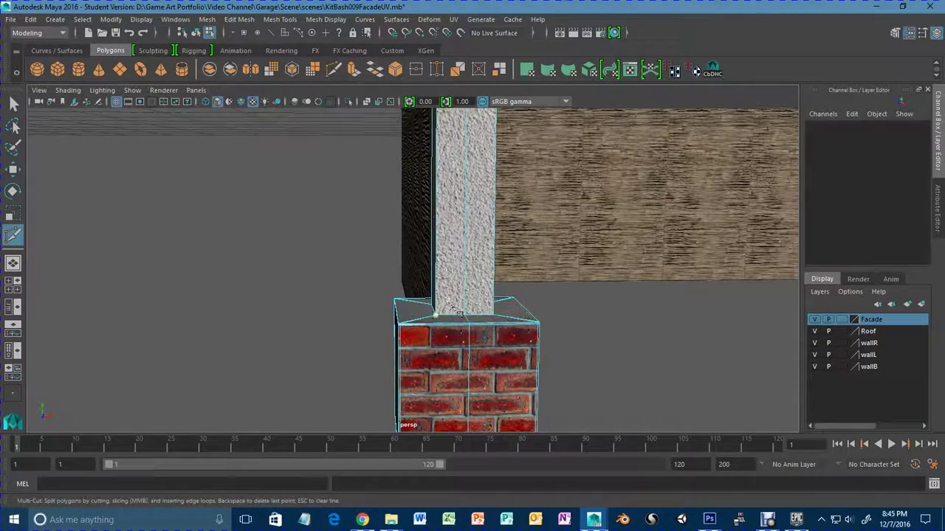
{"action": "right_click_drag", "start_coordinate": [450, 306], "coordinate": [443, 345], "text": "alt"}
{"action": "middle_click_drag", "start_coordinate": [493, 378], "coordinate": [432, 317], "text": "alt"}
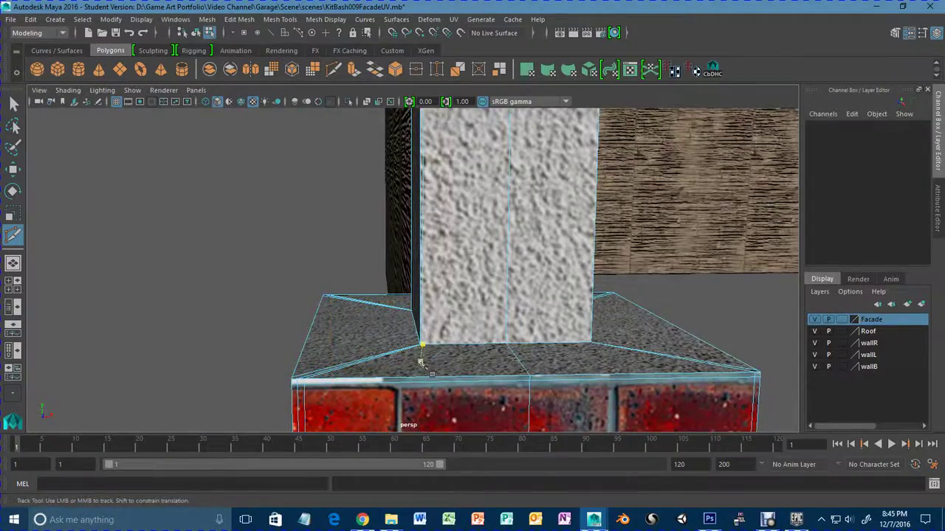
{"action": "left_click_drag", "start_coordinate": [421, 363], "coordinate": [484, 332], "text": "alt"}
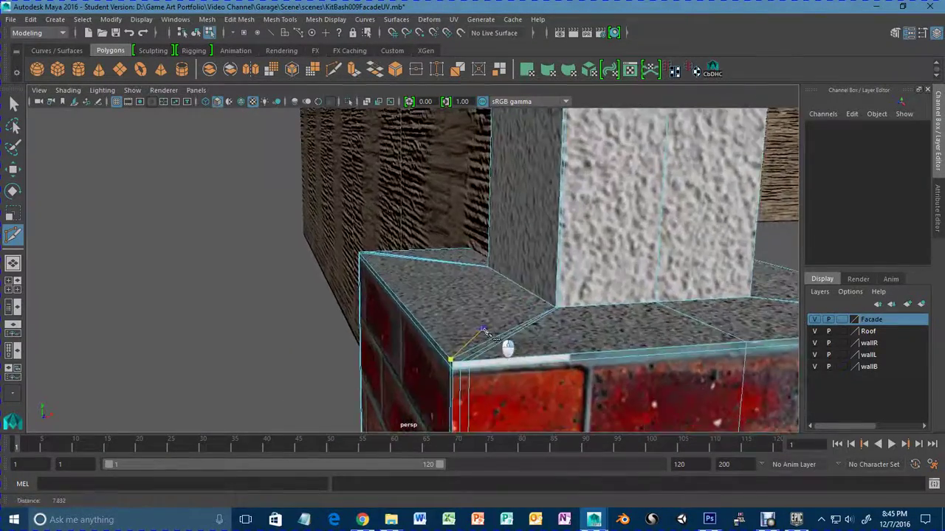
{"action": "right_click_drag", "start_coordinate": [483, 330], "coordinate": [657, 332], "text": "alt"}
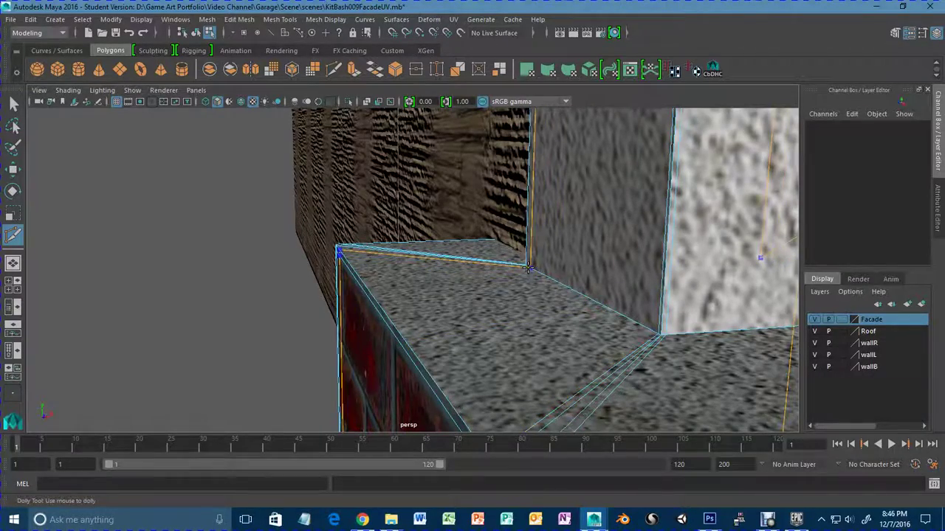
Insert supporting edge loops on both sides of the outer rear corner of the left post and its brick base.
{"action": "middle_click_drag", "start_coordinate": [527, 267], "coordinate": [351, 279], "text": "alt"}
{"action": "left_click_drag", "start_coordinate": [495, 274], "coordinate": [428, 270], "text": "alt"}
{"action": "right_click_drag", "start_coordinate": [428, 270], "coordinate": [693, 280], "text": "alt"}
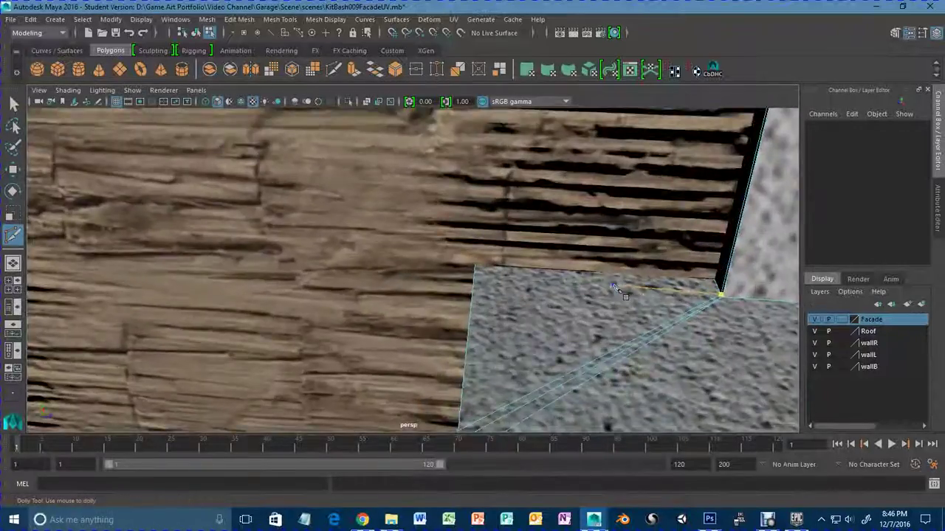
{"action": "middle_click_drag", "start_coordinate": [789, 285], "coordinate": [568, 286], "text": "alt"}
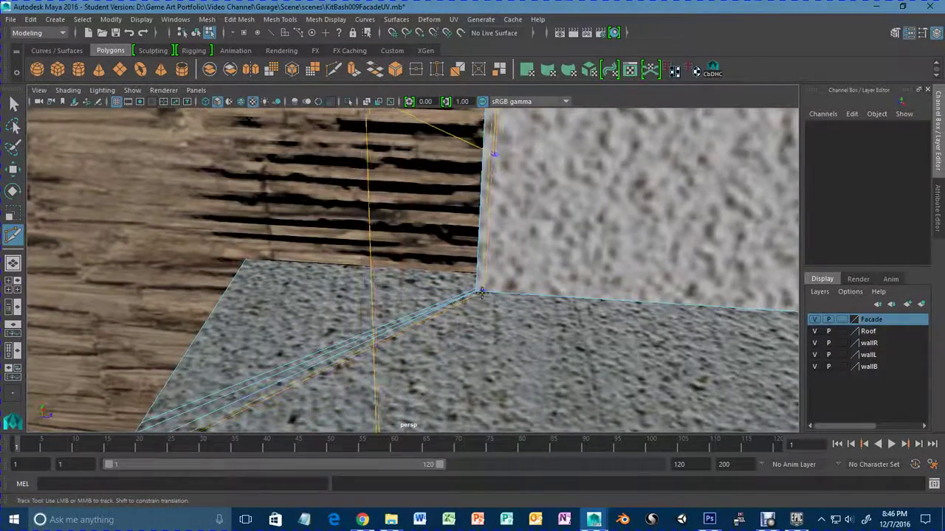
{"action": "left_click_drag", "start_coordinate": [458, 306], "coordinate": [546, 317], "text": "alt"}
{"action": "middle_click_drag", "start_coordinate": [546, 318], "coordinate": [336, 318], "text": "alt"}
{"action": "left_click_drag", "start_coordinate": [336, 317], "coordinate": [454, 303], "text": "alt"}
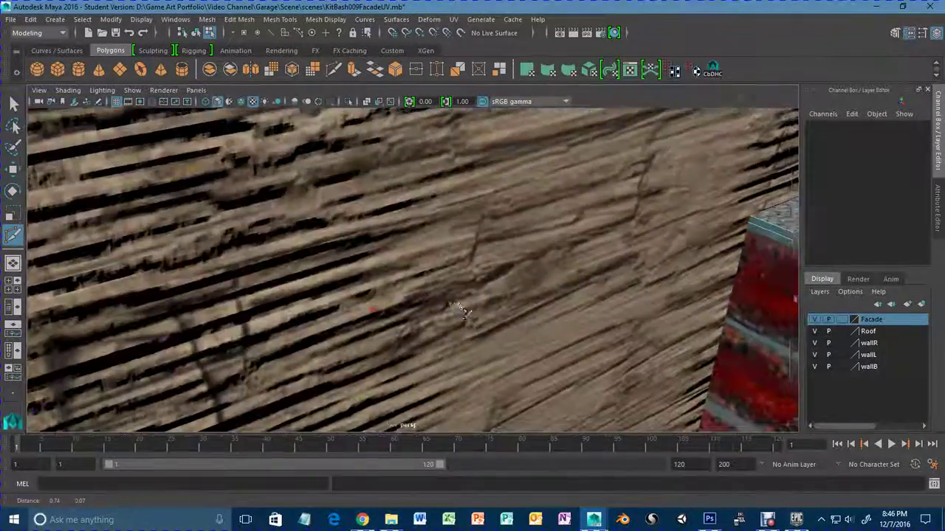
{"action": "middle_click_drag", "start_coordinate": [454, 303], "coordinate": [339, 316], "text": "alt"}
{"action": "right_click_drag", "start_coordinate": [339, 316], "coordinate": [410, 314], "text": "alt"}
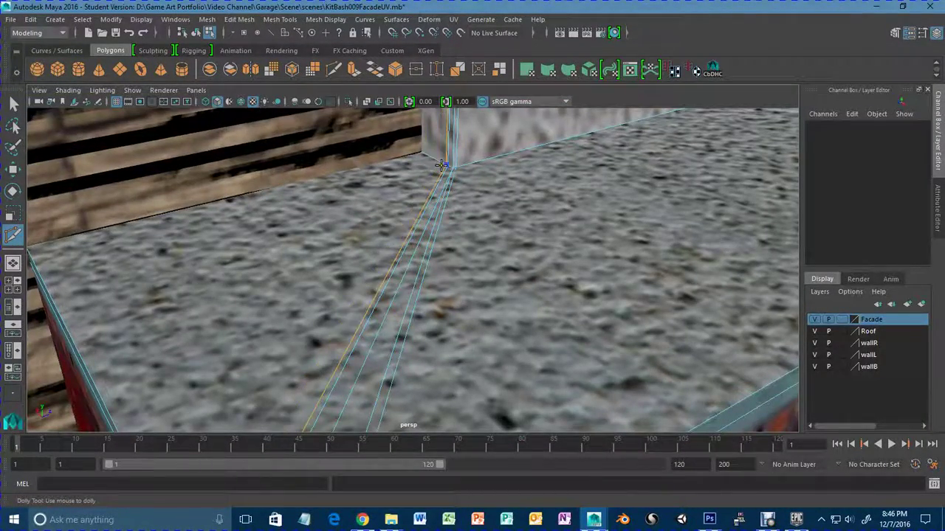
{"action": "right_click_drag", "start_coordinate": [544, 256], "coordinate": [504, 266], "text": "alt"}
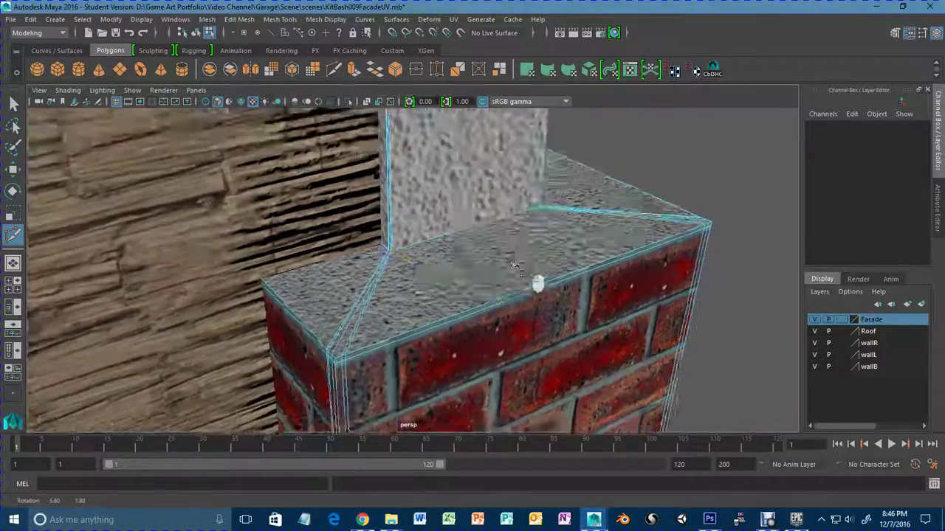
Insert edge loops beside the left post's inner front corner and horizontally around the post just above the brick base.
{"action": "left_click_drag", "start_coordinate": [504, 266], "coordinate": [369, 266], "text": "alt"}
{"action": "middle_click_drag", "start_coordinate": [369, 266], "coordinate": [669, 500], "text": "alt"}
{"action": "left_click_drag", "start_coordinate": [487, 345], "coordinate": [448, 351], "text": "alt"}
{"action": "right_click_drag", "start_coordinate": [465, 347], "coordinate": [886, 369], "text": "alt"}
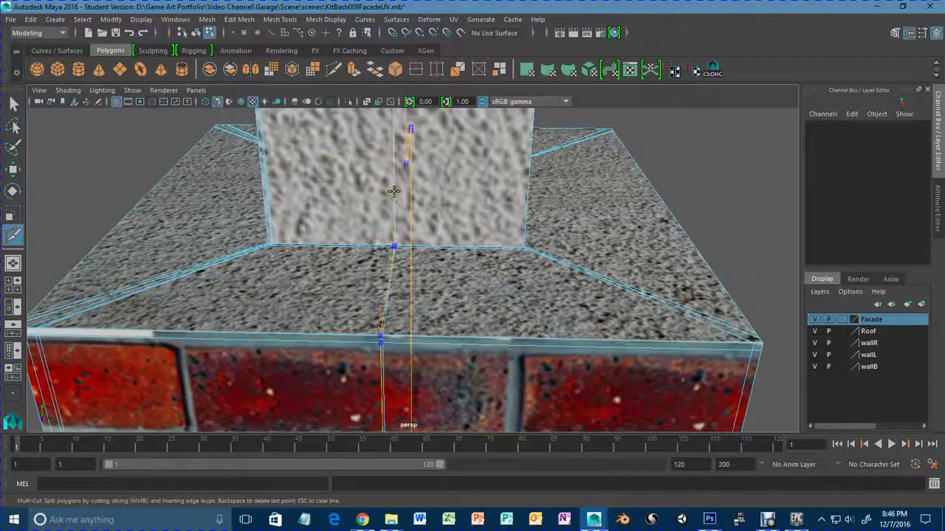
{"action": "right_click_drag", "start_coordinate": [361, 267], "coordinate": [424, 227], "text": "alt"}
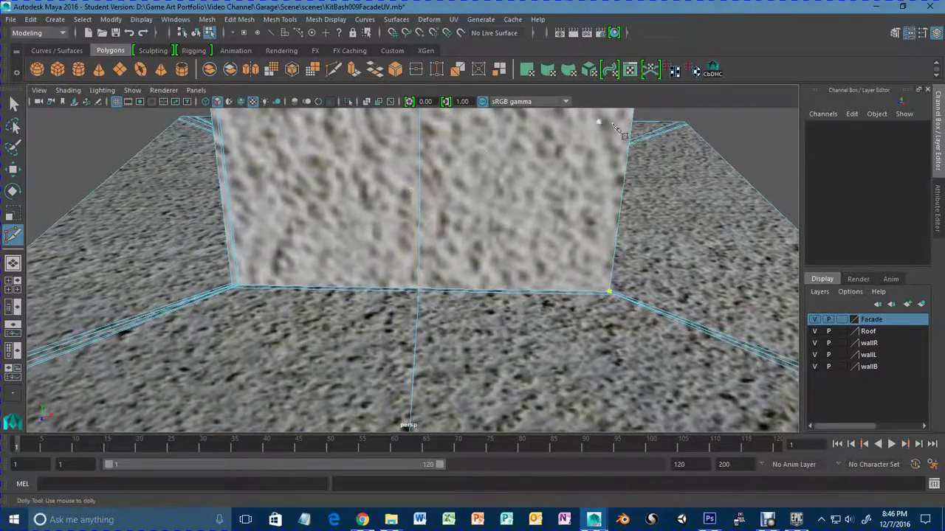
{"action": "left_click_drag", "start_coordinate": [644, 276], "coordinate": [468, 182], "text": "alt"}
{"action": "middle_click_drag", "start_coordinate": [468, 181], "coordinate": [485, 226], "text": "alt"}
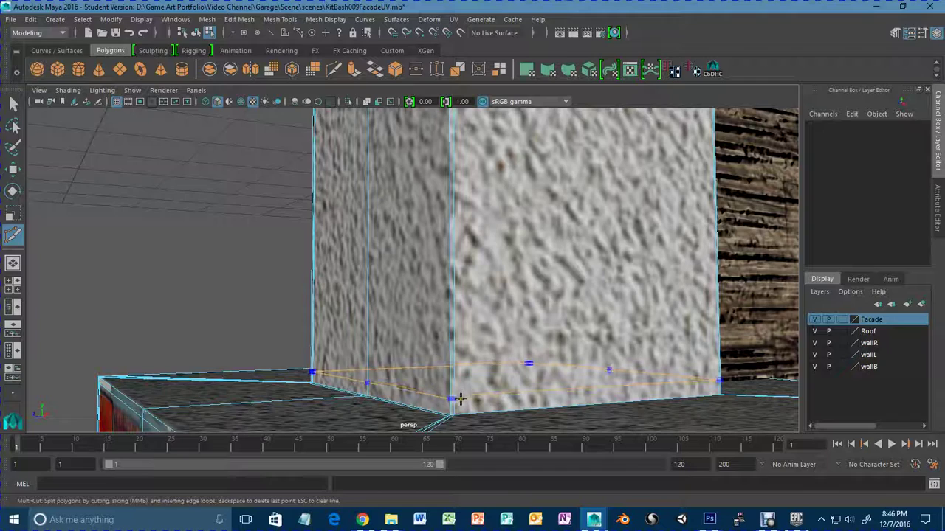
{"action": "left_click", "coordinate": [457, 410], "text": "ctrl"}
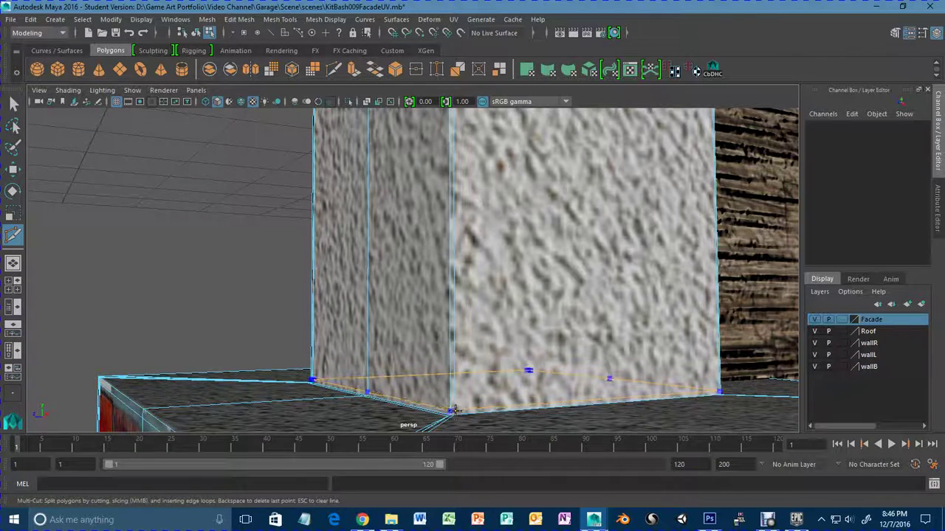
Insert a vertical edge loop close to the inner rear corner of the left post and brick base.
{"action": "left_click_drag", "start_coordinate": [502, 403], "coordinate": [399, 388], "text": "alt"}
{"action": "right_click_drag", "start_coordinate": [398, 388], "coordinate": [504, 373], "text": "alt"}
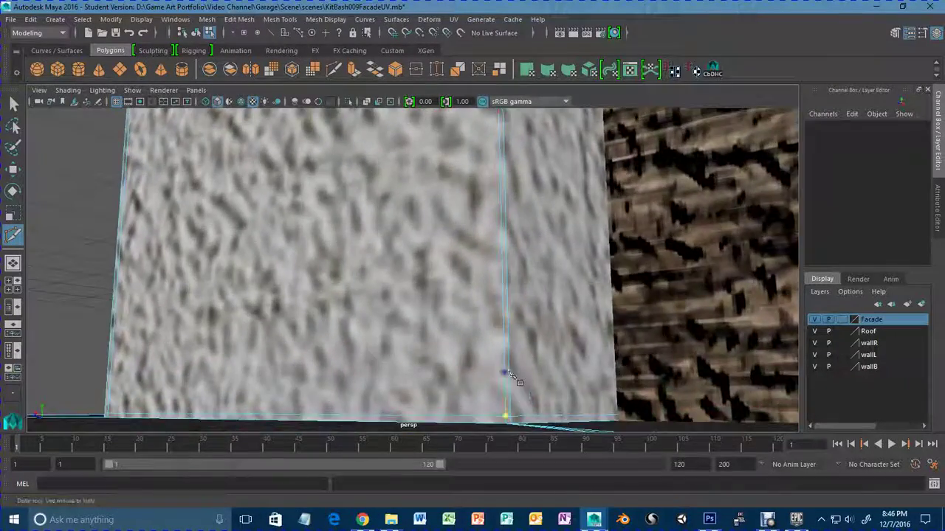
{"action": "left_click_drag", "start_coordinate": [504, 373], "coordinate": [496, 384], "text": "alt"}
{"action": "middle_click_drag", "start_coordinate": [495, 384], "coordinate": [505, 347], "text": "alt"}
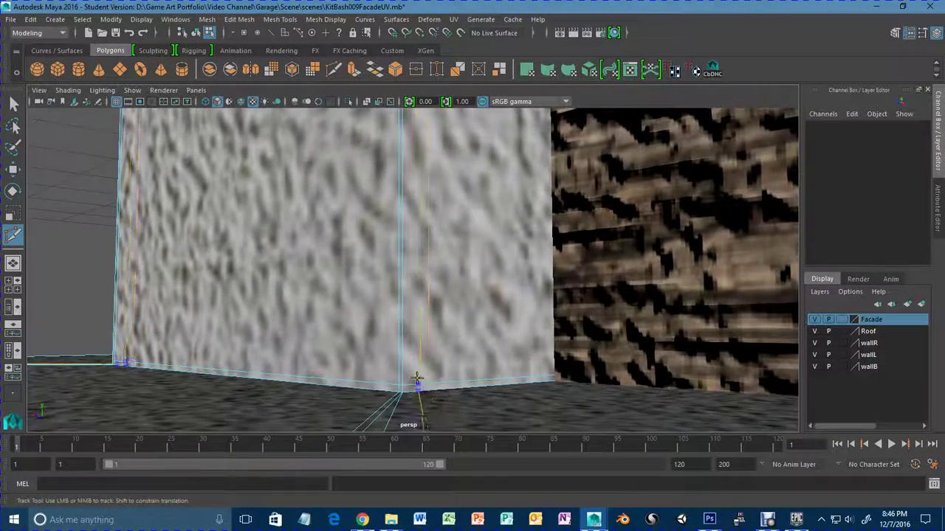
{"action": "left_click", "coordinate": [408, 381], "text": "ctrl"}
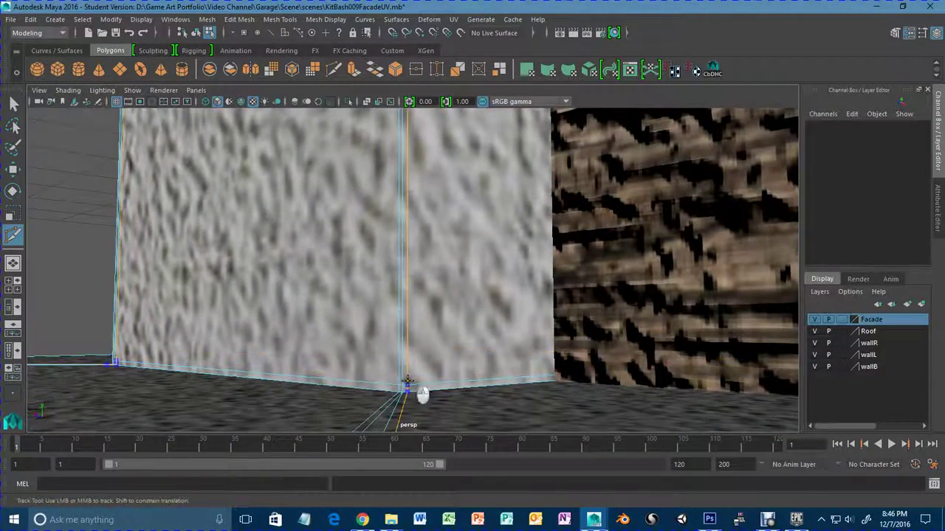
{"action": "left_click_drag", "start_coordinate": [310, 391], "coordinate": [422, 414], "text": "alt"}
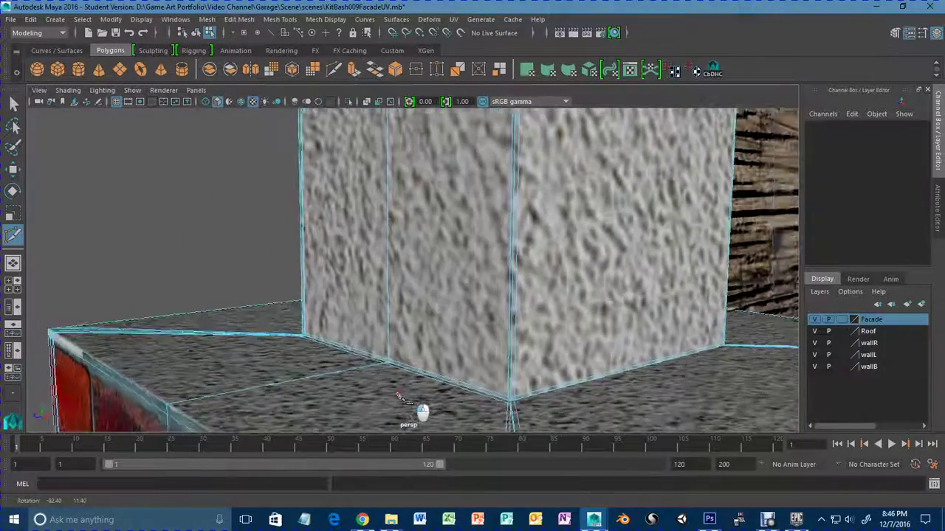
{"action": "left_click_drag", "start_coordinate": [435, 378], "coordinate": [480, 357], "text": "alt"}
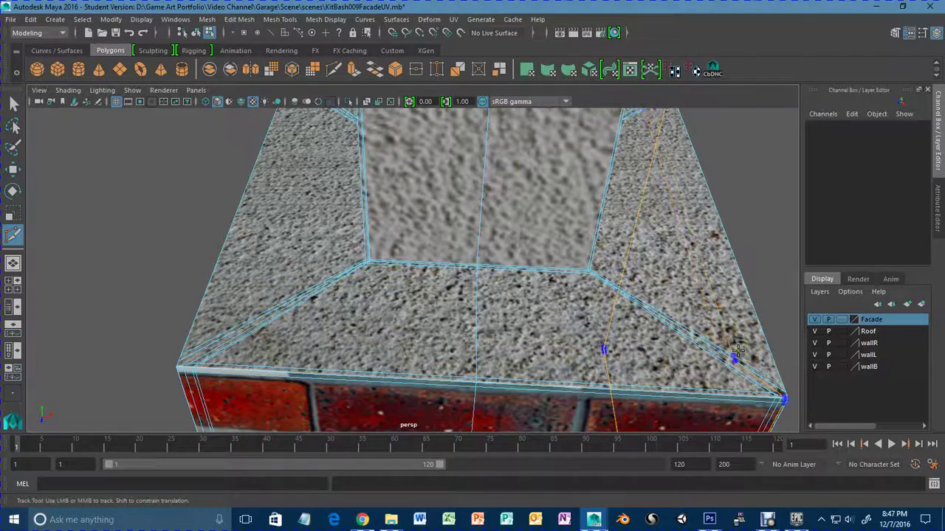
Try to add an edge loop across the brick base's top at its inner front corner and undo it.
{"action": "left_click_drag", "start_coordinate": [753, 367], "coordinate": [554, 302], "text": "alt"}
{"action": "middle_click_drag", "start_coordinate": [553, 302], "coordinate": [551, 252], "text": "alt"}
{"action": "left_click", "coordinate": [486, 309]}
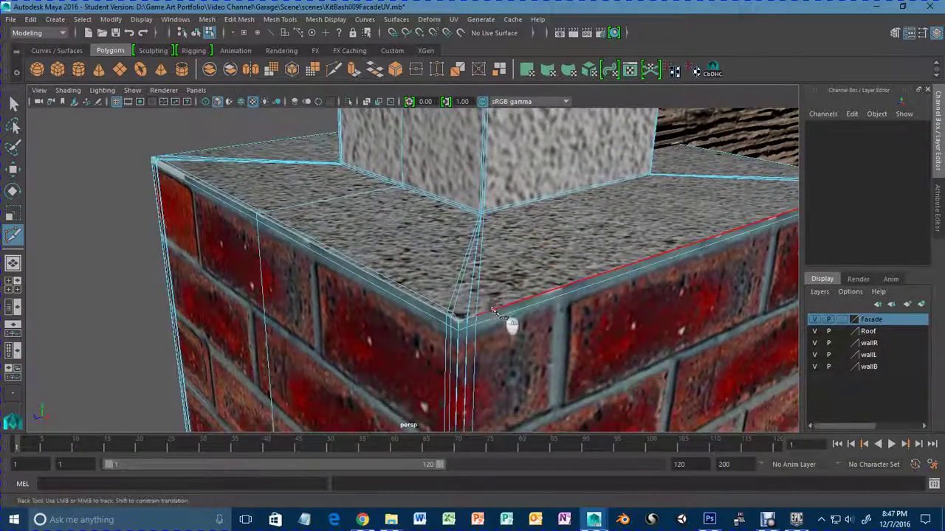
{"action": "right_click_drag", "start_coordinate": [488, 309], "coordinate": [594, 326], "text": "alt"}
{"action": "left_click_drag", "start_coordinate": [594, 326], "coordinate": [561, 344], "text": "alt"}
{"action": "middle_click_drag", "start_coordinate": [548, 420], "coordinate": [545, 363], "text": "alt"}
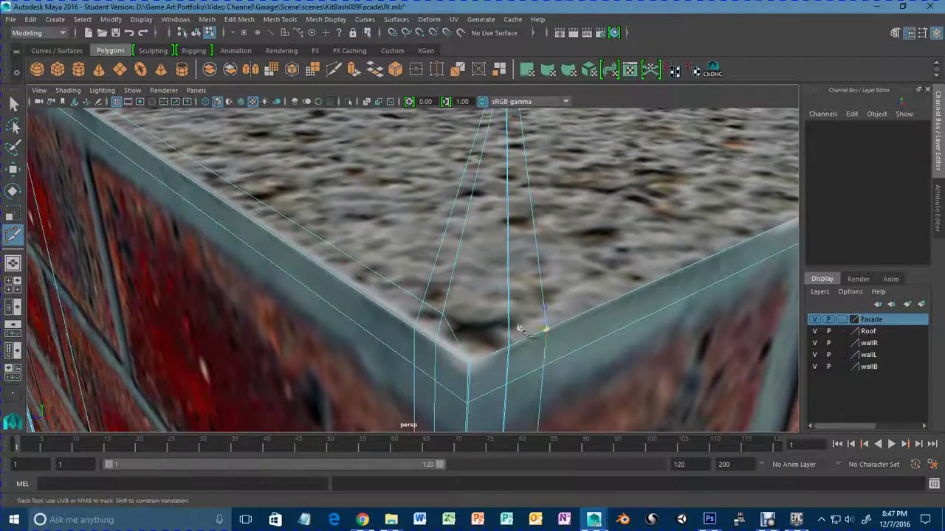
{"action": "left_click_drag", "start_coordinate": [509, 326], "coordinate": [508, 312], "text": "ctrl"}
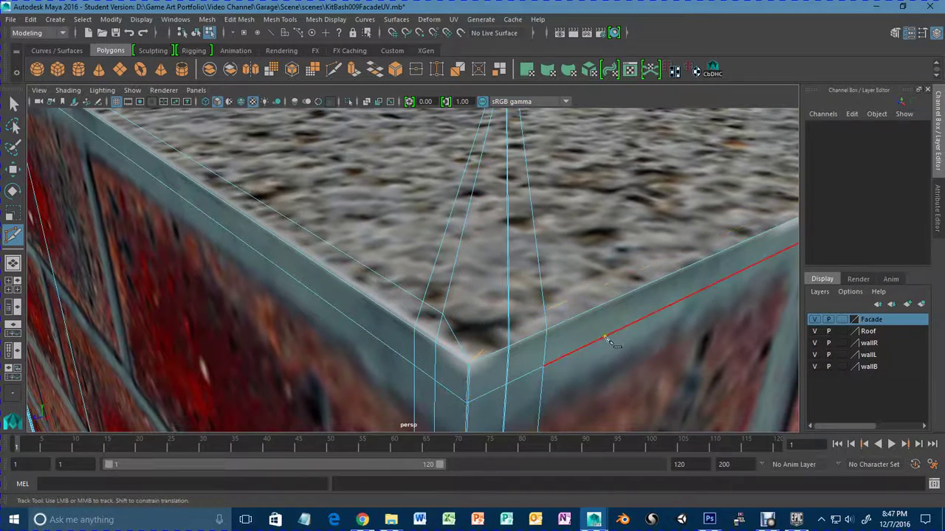
{"action": "left_click", "coordinate": [443, 316]}
{"action": "key", "text": "ctrl+z"}
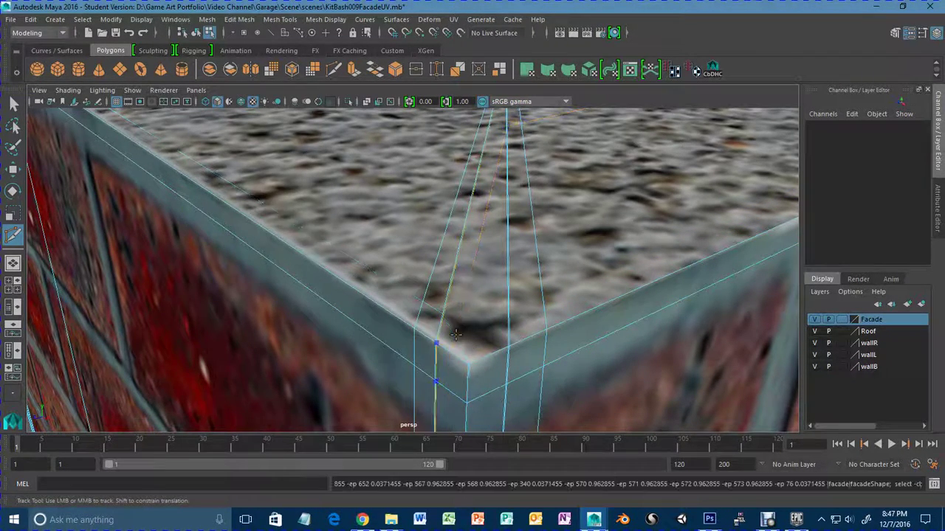
{"action": "key", "text": "Return"}
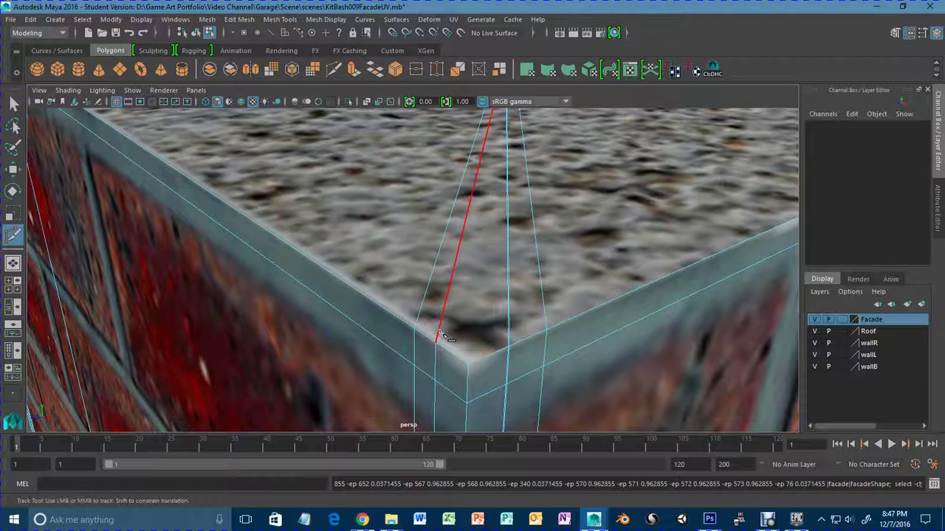
Examine the edge loops at the brick base's inner front corner and down its front face to the bottom.
{"action": "scroll", "coordinate": [437, 330], "scroll_direction": "down", "scroll_amount": 6}
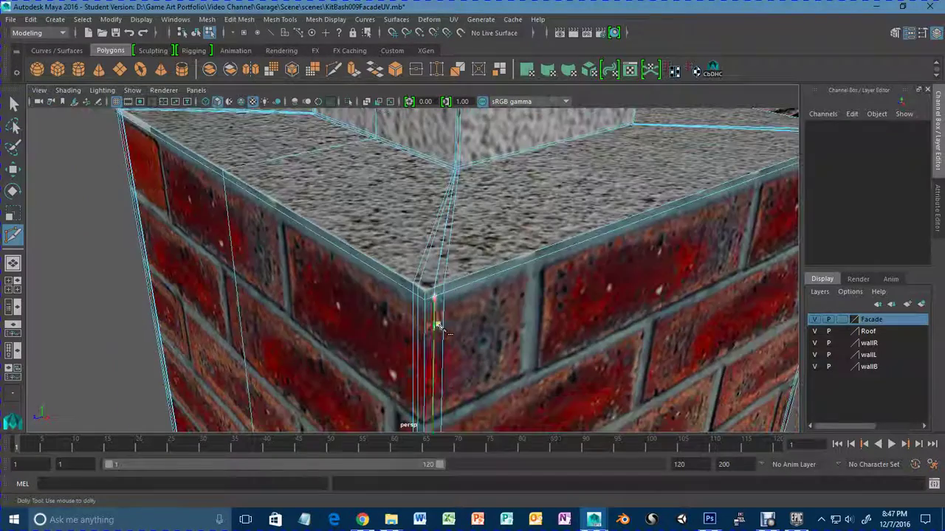
{"action": "left_click", "coordinate": [414, 289]}
{"action": "left_click_drag", "start_coordinate": [410, 326], "coordinate": [402, 398], "text": "alt"}
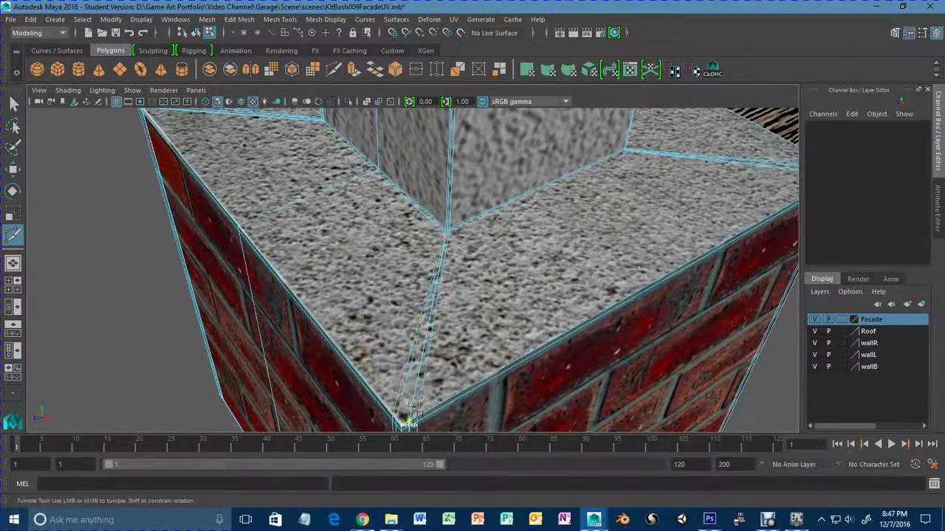
{"action": "left_click_drag", "start_coordinate": [664, 151], "coordinate": [499, 259], "text": "alt"}
{"action": "right_click_drag", "start_coordinate": [499, 259], "coordinate": [527, 276], "text": "alt"}
{"action": "middle_click_drag", "start_coordinate": [498, 258], "coordinate": [555, 336], "text": "alt"}
{"action": "right_click_drag", "start_coordinate": [555, 335], "coordinate": [466, 347], "text": "alt"}
{"action": "middle_click_drag", "start_coordinate": [466, 347], "coordinate": [506, 160], "text": "alt"}
{"action": "left_click_drag", "start_coordinate": [508, 333], "coordinate": [502, 287], "text": "alt"}
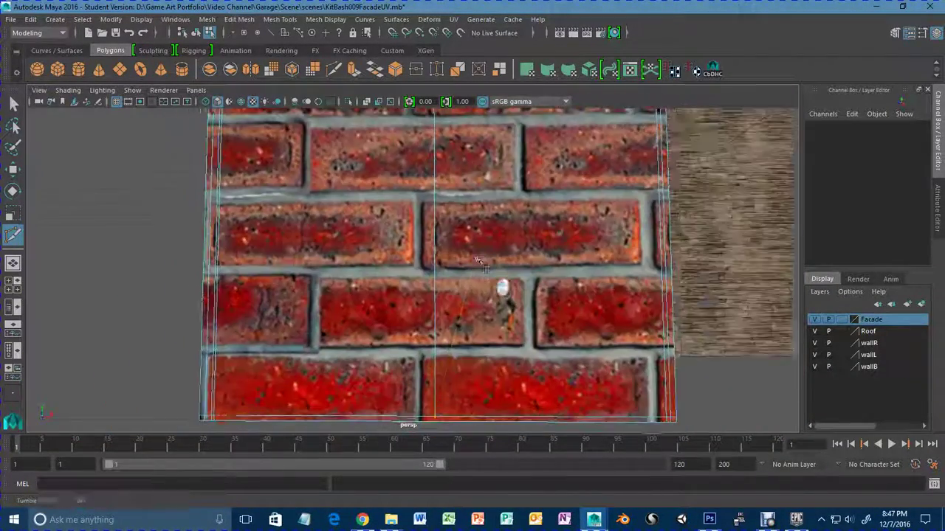
Insert a horizontal edge loop just above the bottom edge of the left brick base.
{"action": "middle_click_drag", "start_coordinate": [498, 319], "coordinate": [490, 264], "text": "alt"}
{"action": "left_click", "coordinate": [433, 360]}
{"action": "left_click_drag", "start_coordinate": [446, 352], "coordinate": [465, 294], "text": "alt"}
{"action": "right_click_drag", "start_coordinate": [465, 294], "coordinate": [517, 290], "text": "alt"}
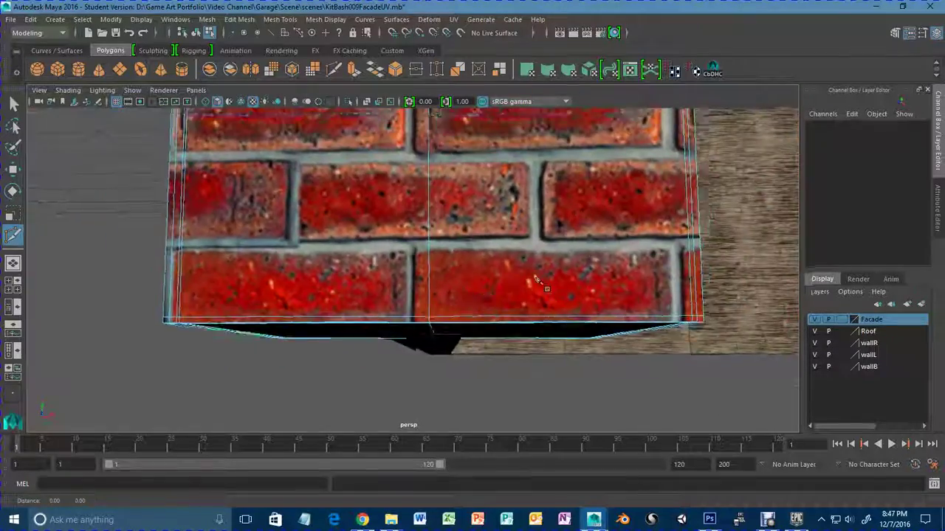
Insert horizontal edge loops just above and below the joint between the left post and the beam.
{"action": "middle_click_drag", "start_coordinate": [543, 221], "coordinate": [494, 298], "text": "alt"}
{"action": "right_click_drag", "start_coordinate": [494, 299], "coordinate": [462, 273], "text": "alt"}
{"action": "middle_click_drag", "start_coordinate": [472, 251], "coordinate": [458, 280], "text": "alt"}
{"action": "left_click_drag", "start_coordinate": [457, 280], "coordinate": [462, 313], "text": "alt"}
{"action": "middle_click_drag", "start_coordinate": [463, 313], "coordinate": [429, 437], "text": "alt"}
{"action": "right_click_drag", "start_coordinate": [529, 366], "coordinate": [435, 314], "text": "alt"}
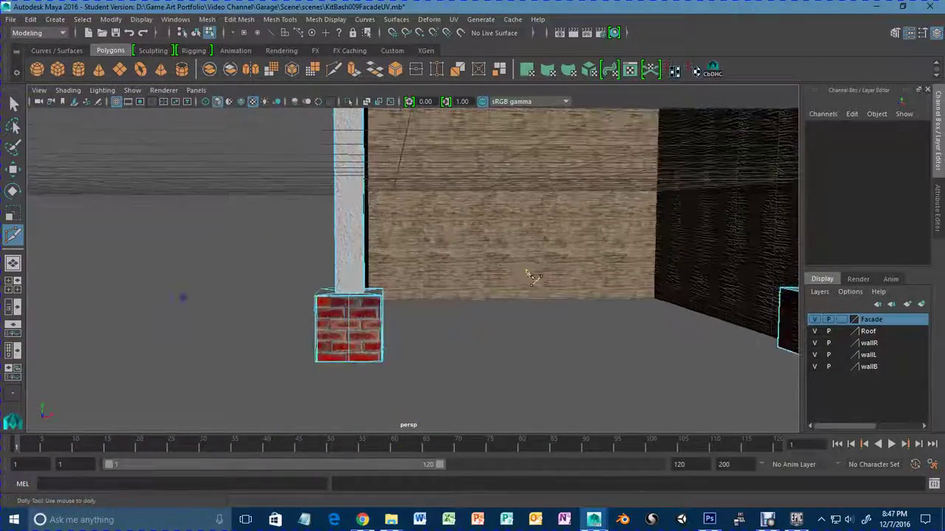
{"action": "middle_click_drag", "start_coordinate": [531, 276], "coordinate": [163, 378], "text": "alt"}
{"action": "middle_click_drag", "start_coordinate": [476, 370], "coordinate": [471, 489], "text": "alt"}
{"action": "right_click_drag", "start_coordinate": [459, 347], "coordinate": [447, 379], "text": "alt"}
{"action": "middle_click_drag", "start_coordinate": [442, 363], "coordinate": [871, 338], "text": "alt"}
{"action": "right_click_drag", "start_coordinate": [414, 324], "coordinate": [442, 301], "text": "alt"}
{"action": "middle_click_drag", "start_coordinate": [443, 301], "coordinate": [521, 428], "text": "alt"}
{"action": "left_click_drag", "start_coordinate": [521, 423], "coordinate": [422, 344], "text": "alt"}
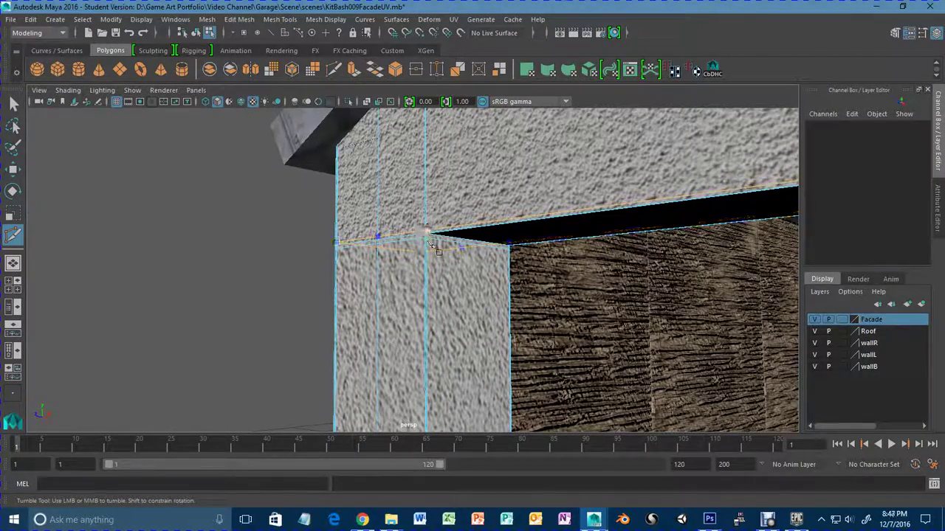
{"action": "left_click_drag", "start_coordinate": [432, 245], "coordinate": [496, 290], "text": "alt"}
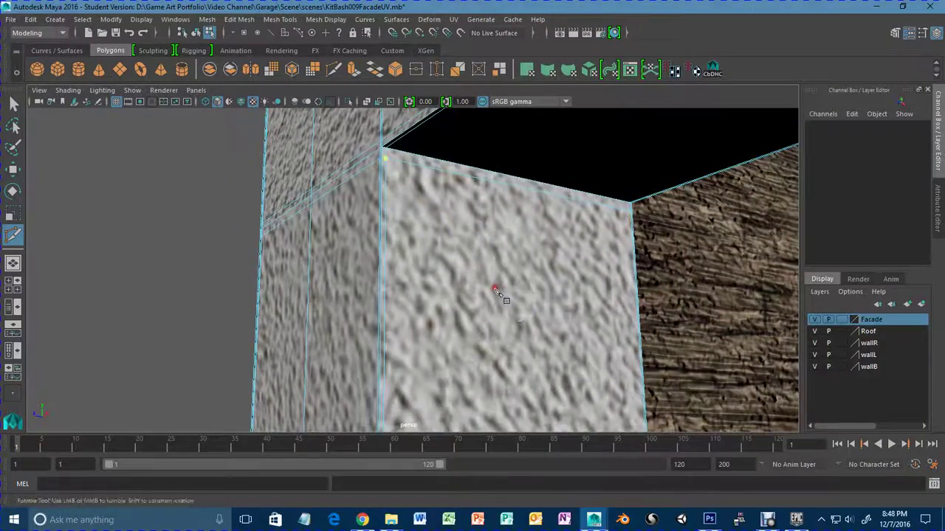
Insert a vertical edge loop across the beam beside the left post's inner edge and a horizontal one close to the beam's top edge.
{"action": "middle_click_drag", "start_coordinate": [496, 291], "coordinate": [488, 294], "text": "alt"}
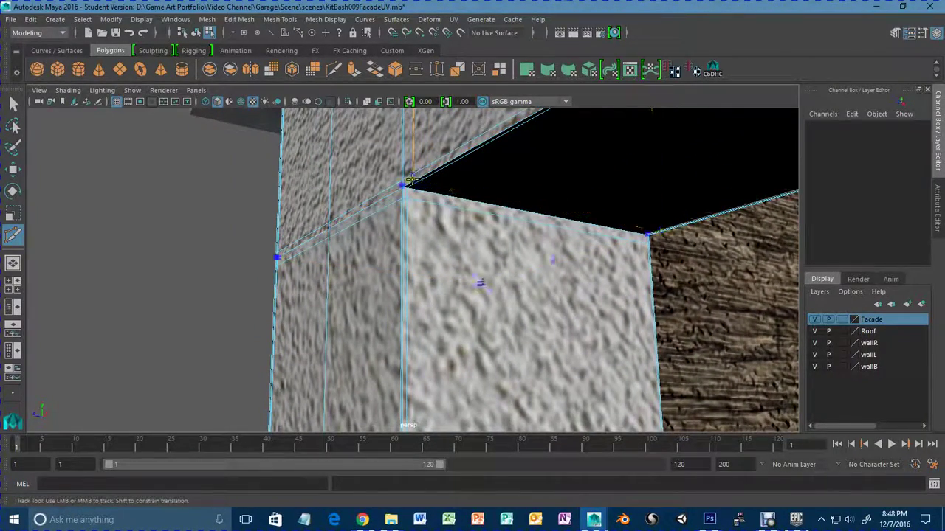
{"action": "left_click_drag", "start_coordinate": [389, 238], "coordinate": [458, 240], "text": "alt"}
{"action": "middle_click_drag", "start_coordinate": [462, 227], "coordinate": [413, 361], "text": "alt"}
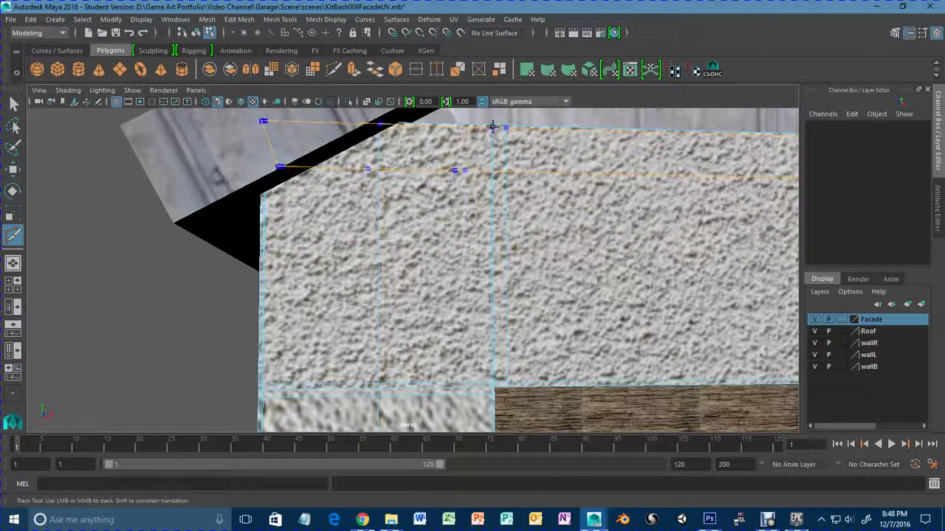
{"action": "middle_click_drag", "start_coordinate": [493, 128], "coordinate": [168, 217], "text": "alt"}
Examine the beam's edges from the left post across its vertical centre edge.
{"action": "middle_click_drag", "start_coordinate": [457, 279], "coordinate": [244, 268], "text": "alt"}
{"action": "middle_click_drag", "start_coordinate": [612, 279], "coordinate": [458, 261], "text": "alt"}
{"action": "scroll", "coordinate": [458, 261], "scroll_direction": "down", "scroll_amount": 5}
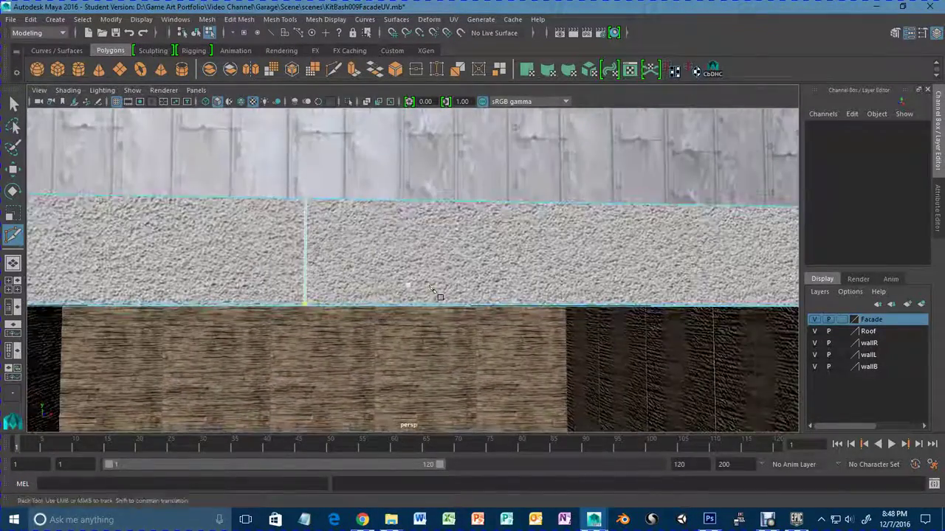
{"action": "middle_click_drag", "start_coordinate": [376, 281], "coordinate": [154, 263], "text": "alt"}
{"action": "middle_click_drag", "start_coordinate": [602, 261], "coordinate": [847, 259], "text": "alt"}
{"action": "middle_click_drag", "start_coordinate": [351, 263], "coordinate": [648, 288], "text": "alt"}
{"action": "scroll", "coordinate": [651, 291], "scroll_direction": "up", "scroll_amount": 5}
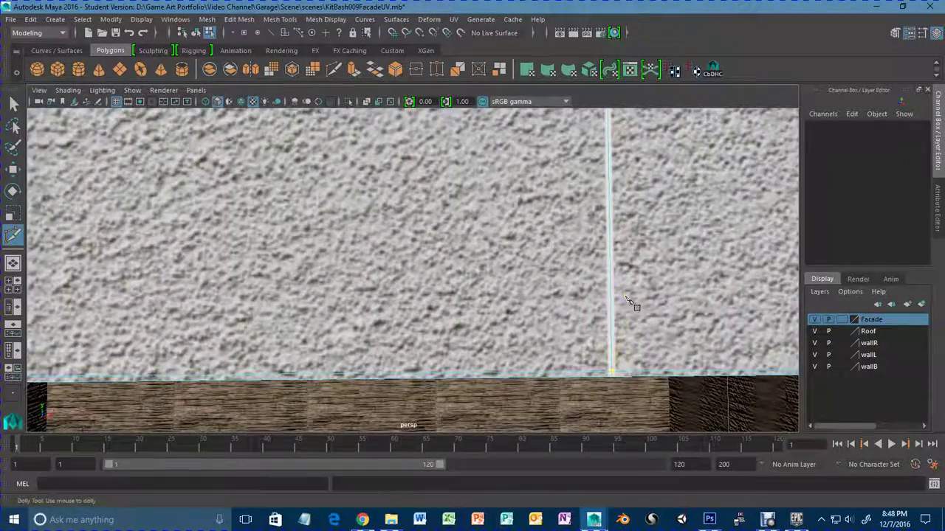
{"action": "scroll", "coordinate": [628, 301], "scroll_direction": "up", "scroll_amount": 5}
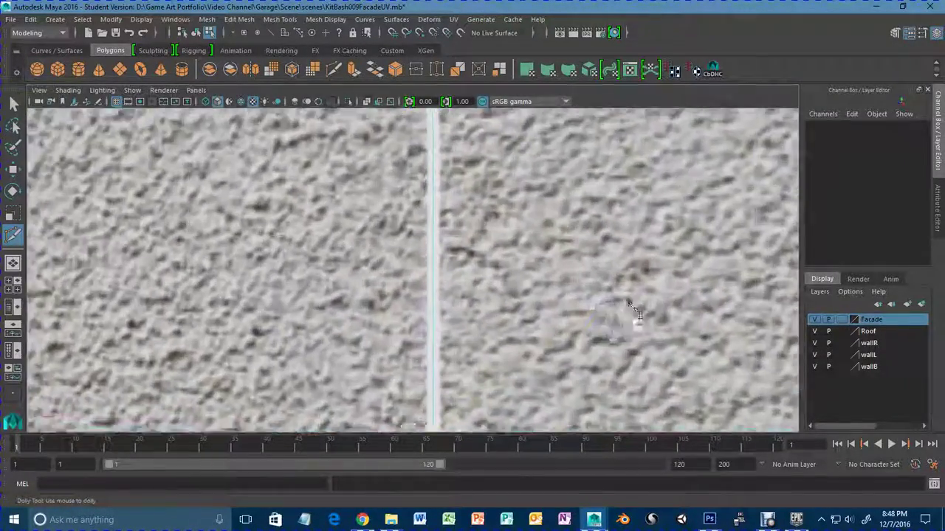
{"action": "scroll", "coordinate": [628, 301], "scroll_direction": "down", "scroll_amount": 5}
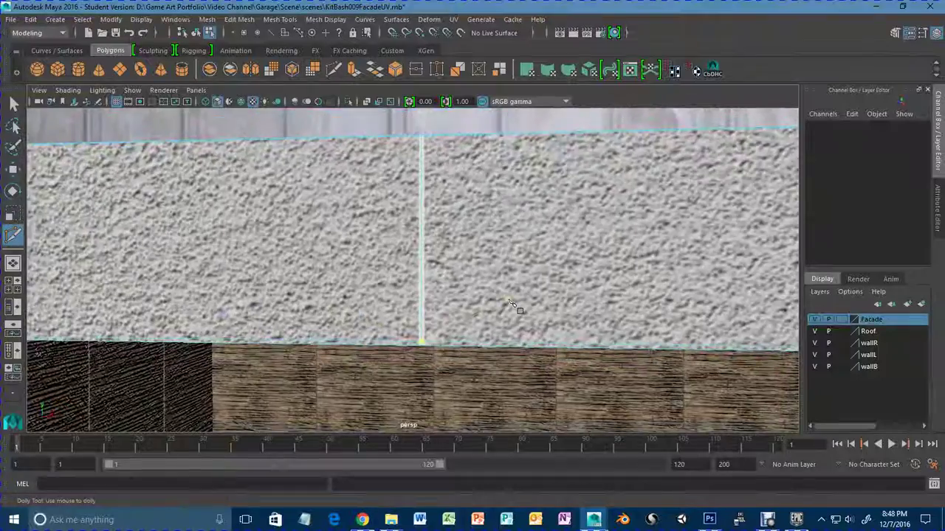
{"action": "scroll", "coordinate": [510, 304], "scroll_direction": "down", "scroll_amount": 2}
Insert a vertical edge loop across the beam close to the right post's inner edge.
{"action": "middle_click_drag", "start_coordinate": [626, 316], "coordinate": [274, 263], "text": "alt"}
{"action": "scroll", "coordinate": [412, 267], "scroll_direction": "up", "scroll_amount": 4}
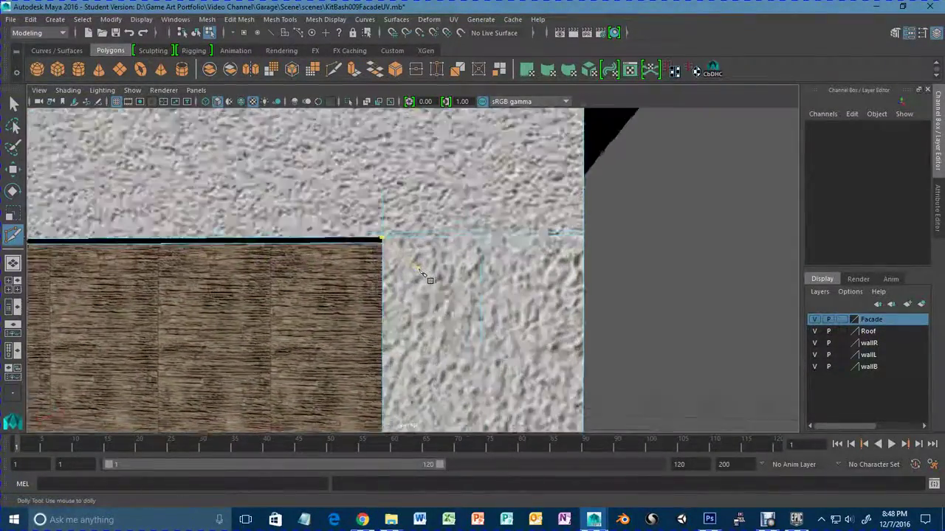
{"action": "middle_click_drag", "start_coordinate": [353, 191], "coordinate": [425, 249], "text": "alt"}
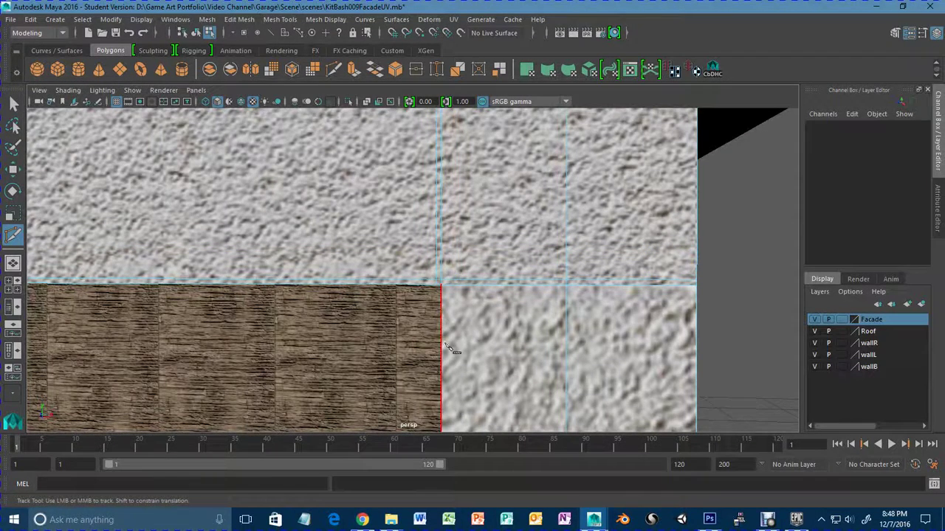
Insert a horizontal edge loop around the right post just below the beam and a vertical one near its outer front corner.
{"action": "scroll", "coordinate": [461, 343], "scroll_direction": "up", "scroll_amount": 1}
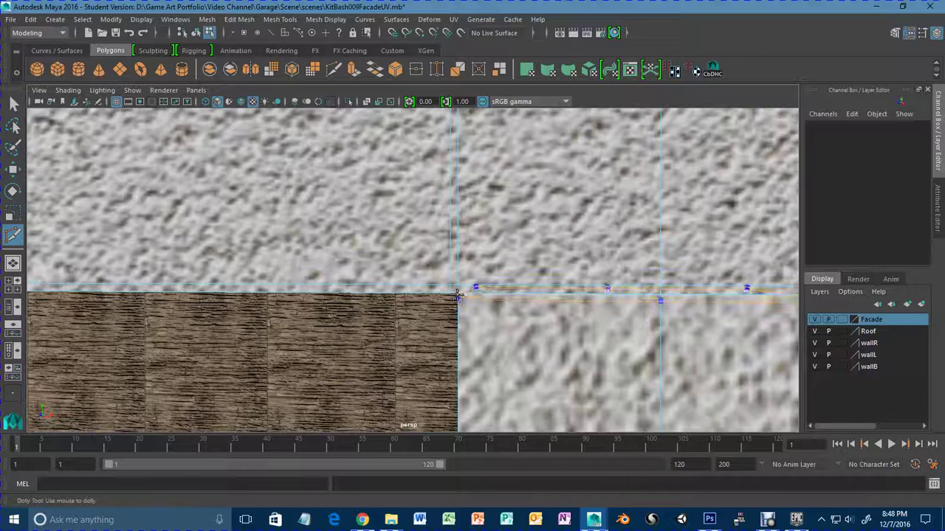
{"action": "middle_click_drag", "start_coordinate": [602, 382], "coordinate": [234, 305], "text": "alt"}
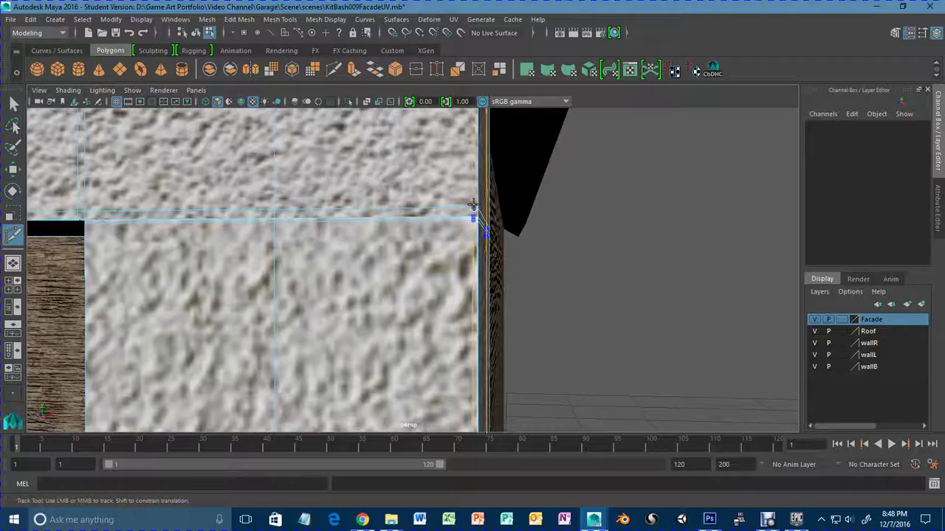
{"action": "right_click_drag", "start_coordinate": [497, 333], "coordinate": [239, 334], "text": "alt"}
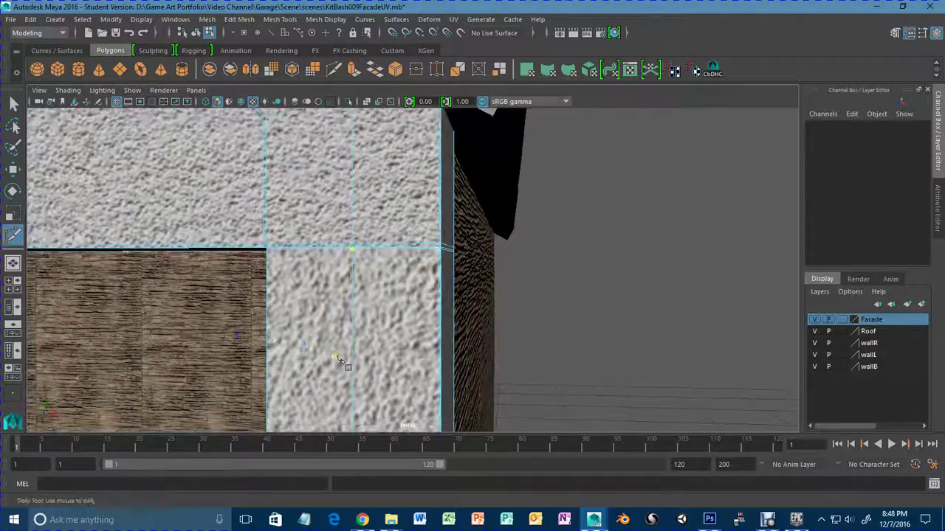
Insert a vertical edge loop on the outer side of the right post and brick base, close to the front corner.
{"action": "middle_click_drag", "start_coordinate": [320, 366], "coordinate": [435, 297], "text": "alt"}
{"action": "left_click_drag", "start_coordinate": [435, 296], "coordinate": [449, 309], "text": "alt"}
{"action": "middle_click_drag", "start_coordinate": [449, 310], "coordinate": [463, 299], "text": "alt"}
{"action": "mouse_move", "coordinate": [463, 301]}
{"action": "left_mouse_down", "text": "alt"}
{"action": "mouse_move", "coordinate": [502, 261]}
{"action": "mouse_move", "coordinate": [475, 158]}
{"action": "mouse_move", "coordinate": [455, 244]}
{"action": "mouse_move", "coordinate": [436, 274]}
{"action": "mouse_move", "coordinate": [451, 289]}
{"action": "left_mouse_up", "text": "alt"}
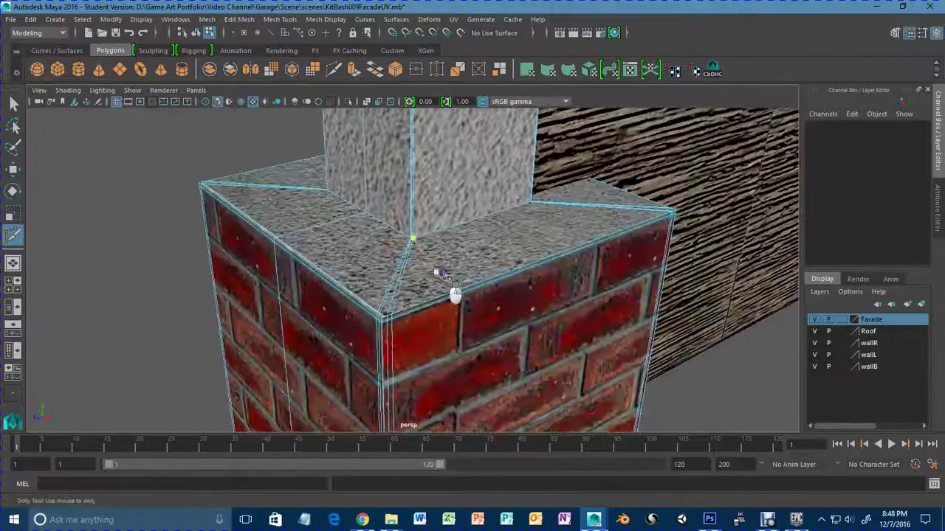
{"action": "right_click_drag", "start_coordinate": [451, 288], "coordinate": [619, 279], "text": "alt"}
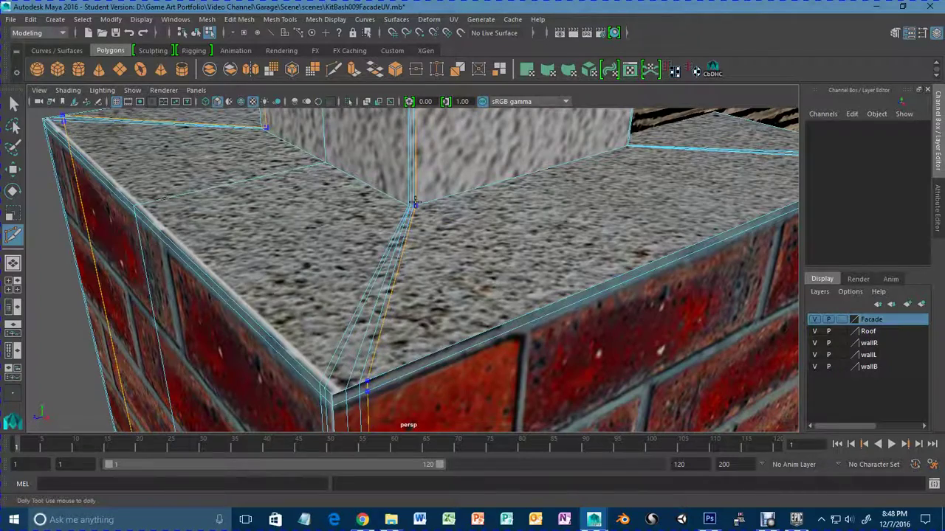
Examine the edge loops where the right post meets its brick base, around both front corners.
{"action": "left_click_drag", "start_coordinate": [467, 251], "coordinate": [468, 379], "text": "alt"}
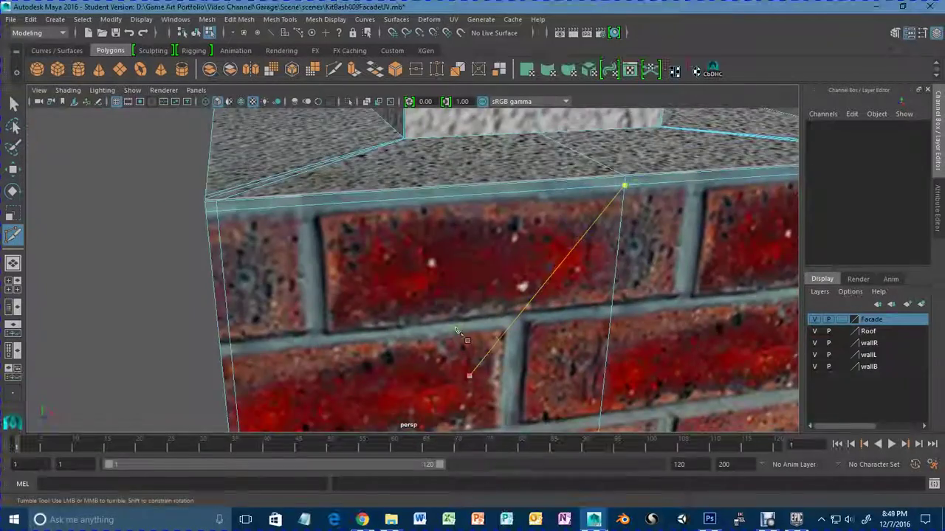
{"action": "middle_click_drag", "start_coordinate": [465, 277], "coordinate": [479, 417], "text": "alt"}
{"action": "left_click_drag", "start_coordinate": [436, 311], "coordinate": [540, 283], "text": "alt"}
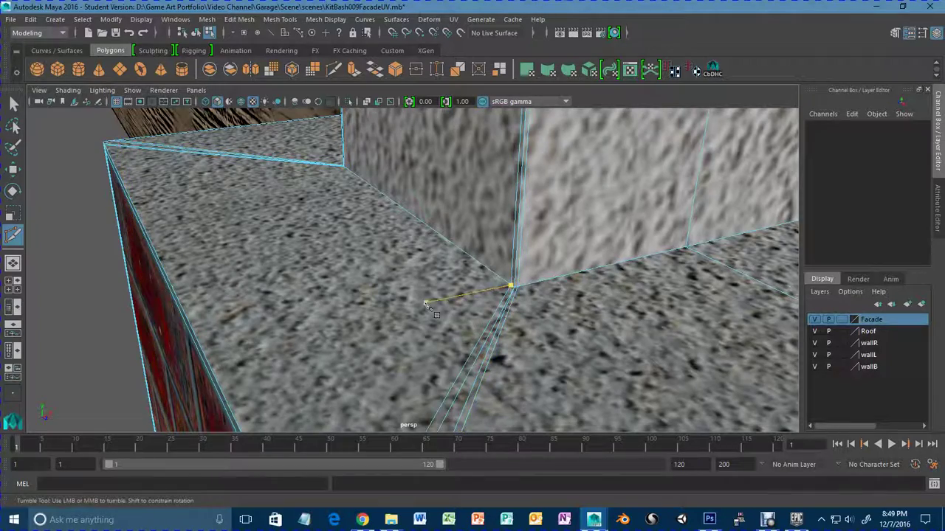
{"action": "left_click_drag", "start_coordinate": [425, 304], "coordinate": [719, 290], "text": "alt"}
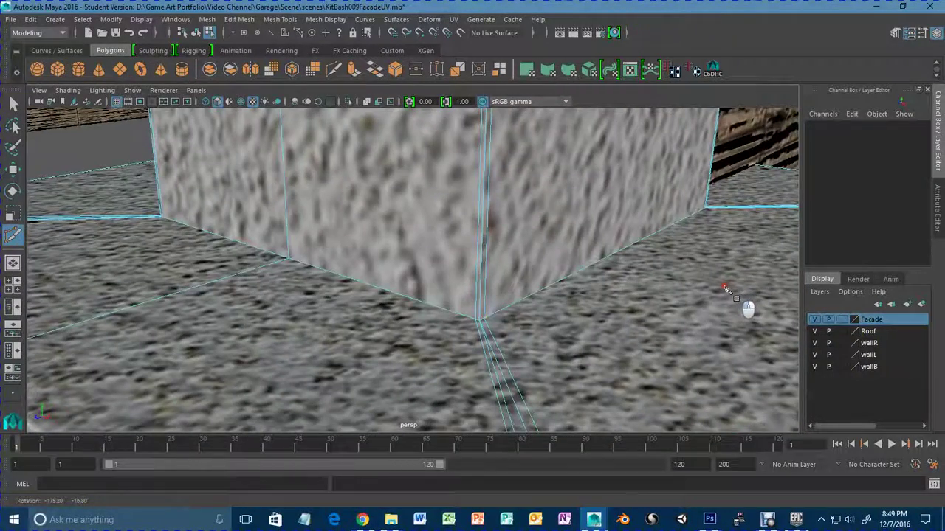
{"action": "right_click_drag", "start_coordinate": [724, 288], "coordinate": [295, 291], "text": "alt"}
{"action": "left_click_drag", "start_coordinate": [295, 291], "coordinate": [493, 277], "text": "alt"}
{"action": "right_click_drag", "start_coordinate": [493, 277], "coordinate": [413, 279], "text": "alt"}
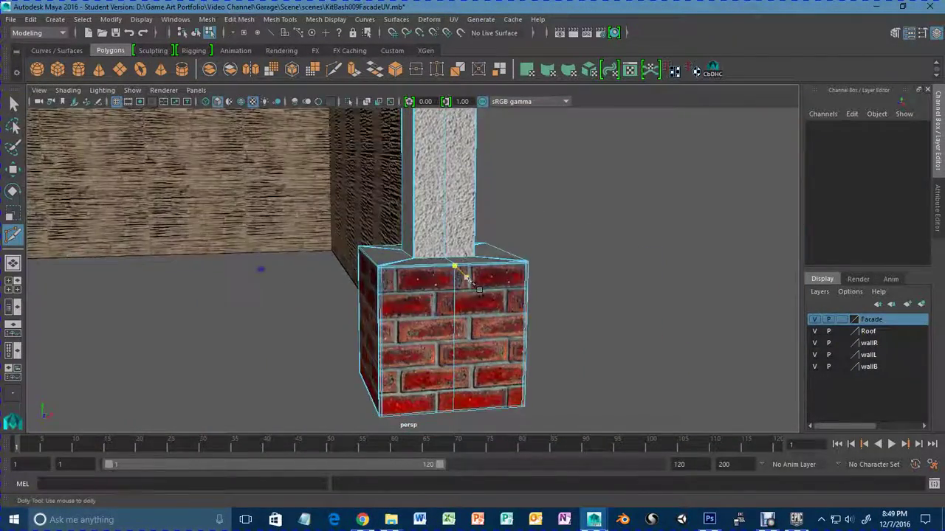
Show the UV layout alongside the perspective view and select the whole facade in object mode.
{"action": "left_click_drag", "start_coordinate": [467, 279], "coordinate": [402, 284], "text": "alt"}
{"action": "middle_click_drag", "start_coordinate": [491, 245], "coordinate": [478, 431], "text": "alt"}
{"action": "middle_click_drag", "start_coordinate": [380, 125], "coordinate": [373, 331], "text": "alt"}
{"action": "left_click_drag", "start_coordinate": [351, 332], "coordinate": [369, 318], "text": "alt"}
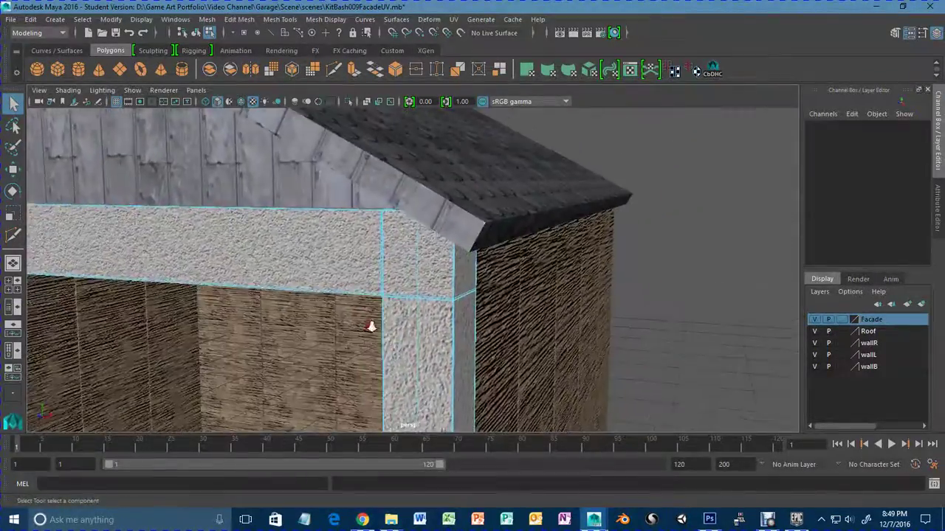
{"action": "right_click_drag", "start_coordinate": [369, 318], "coordinate": [744, 292], "text": "alt"}
{"action": "left_click_drag", "start_coordinate": [398, 306], "coordinate": [432, 320], "text": "alt"}
{"action": "key", "text": "space"}
{"action": "left_click", "coordinate": [197, 258]}
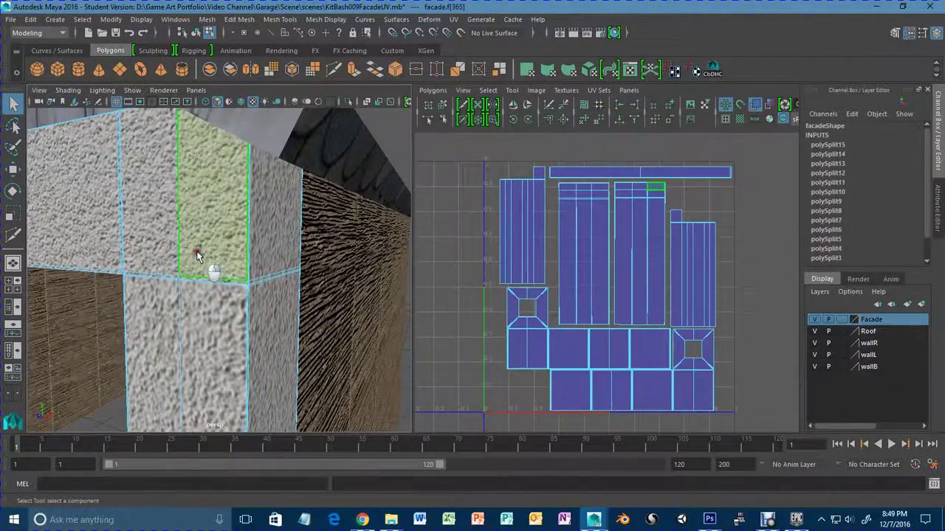
{"action": "right_click_drag", "start_coordinate": [198, 255], "coordinate": [261, 179]}
{"action": "left_click", "coordinate": [206, 196]}
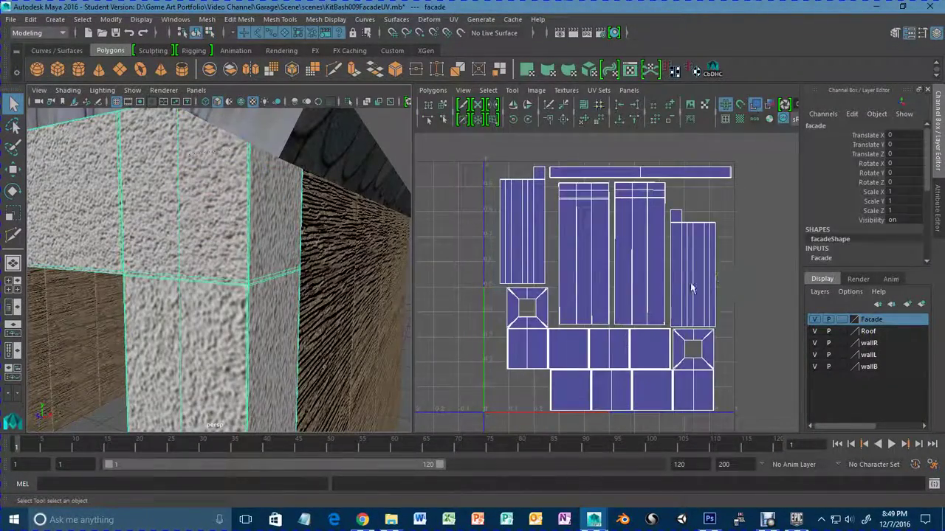
Examine the UV shells of the facade's posts and beam in the UV layout.
{"action": "scroll", "coordinate": [604, 258], "scroll_direction": "up", "scroll_amount": 5}
{"action": "middle_click_drag", "start_coordinate": [681, 240], "coordinate": [421, 424], "text": "alt"}
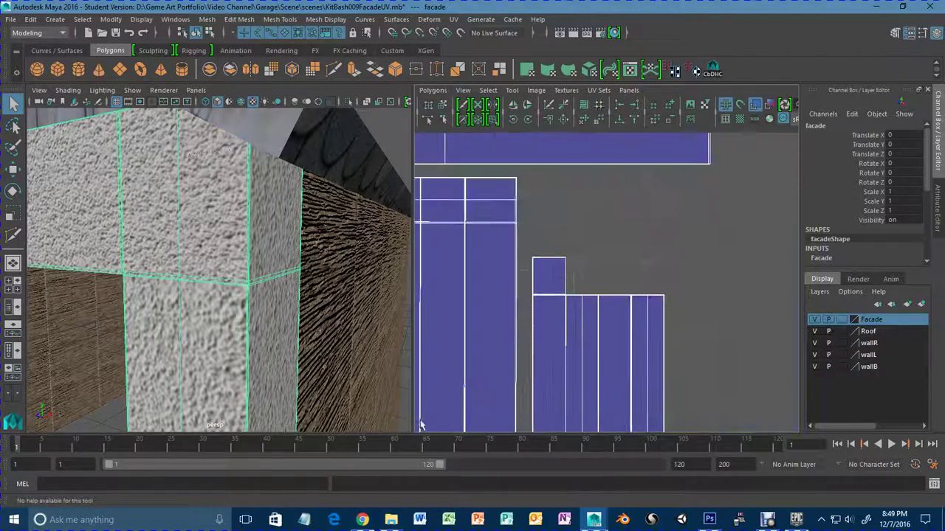
{"action": "scroll", "coordinate": [512, 310], "scroll_direction": "up", "scroll_amount": 5}
{"action": "middle_click_drag", "start_coordinate": [508, 289], "coordinate": [838, 448], "text": "alt"}
{"action": "scroll", "coordinate": [626, 313], "scroll_direction": "down", "scroll_amount": 6}
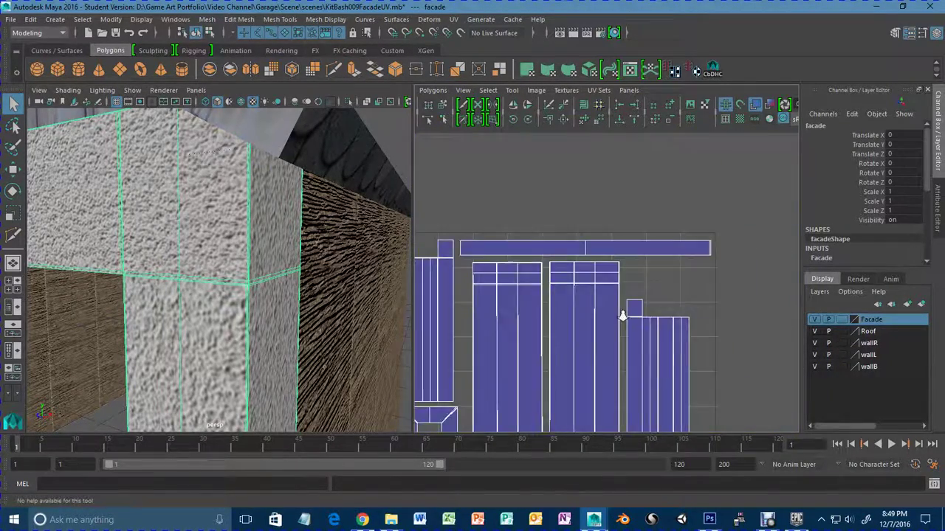
Send the selected facade to Mudbox as a new scene.
{"action": "left_click_drag", "start_coordinate": [122, 255], "coordinate": [142, 254], "text": "alt"}
{"action": "right_click_drag", "start_coordinate": [142, 255], "coordinate": [110, 270], "text": "alt"}
{"action": "left_click_drag", "start_coordinate": [109, 271], "coordinate": [228, 266], "text": "alt"}
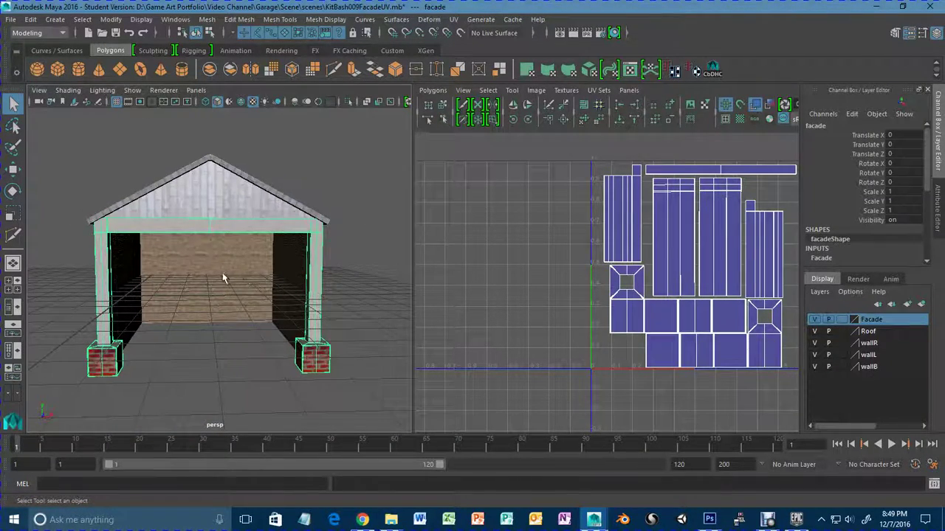
{"action": "left_click", "coordinate": [11, 20]}
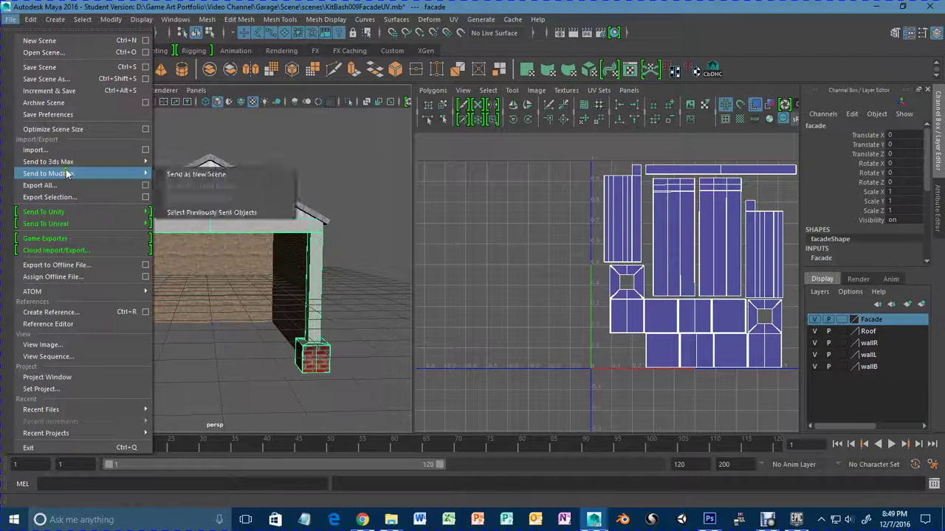
{"action": "left_click", "coordinate": [186, 173]}
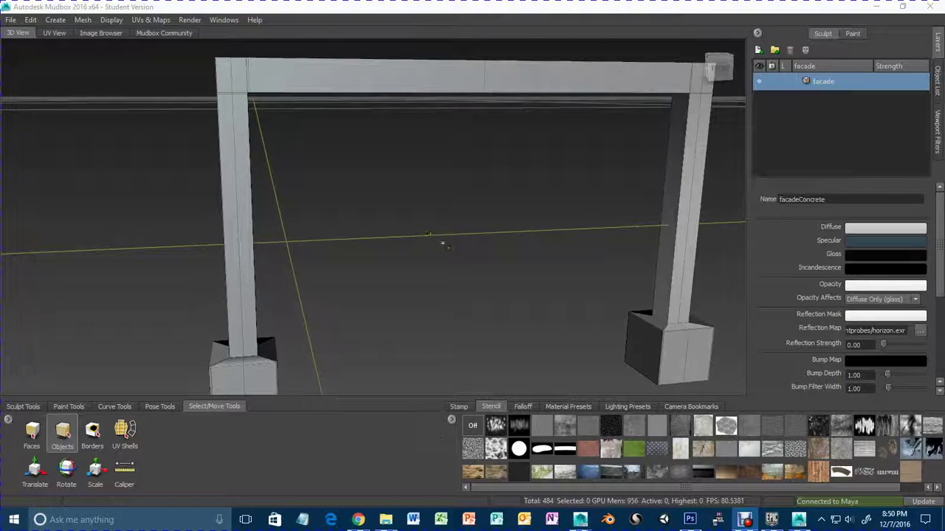
Select the whole facade model with the Objects selection tool.
{"action": "left_click_drag", "start_coordinate": [443, 245], "coordinate": [429, 255], "text": "alt"}
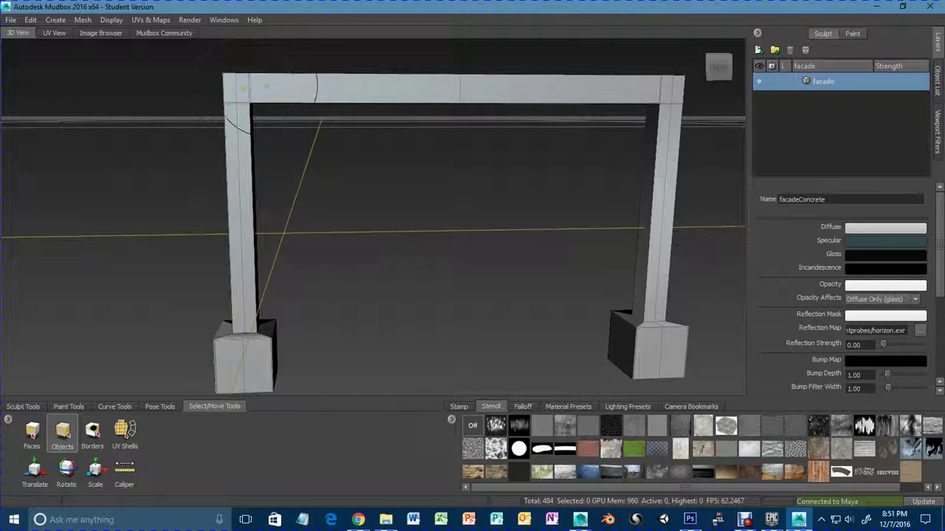
{"action": "left_click", "coordinate": [264, 86]}
{"action": "right_click", "coordinate": [291, 86]}
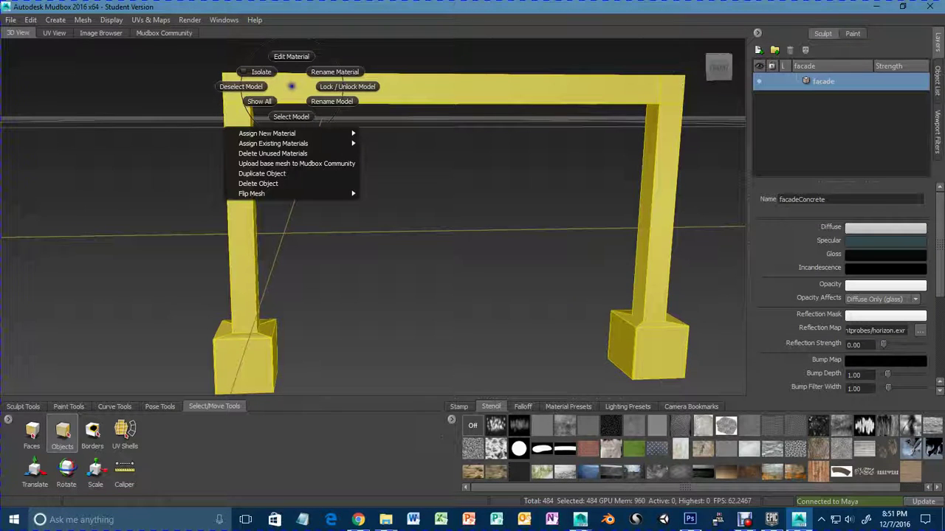
{"action": "right_click", "coordinate": [294, 93]}
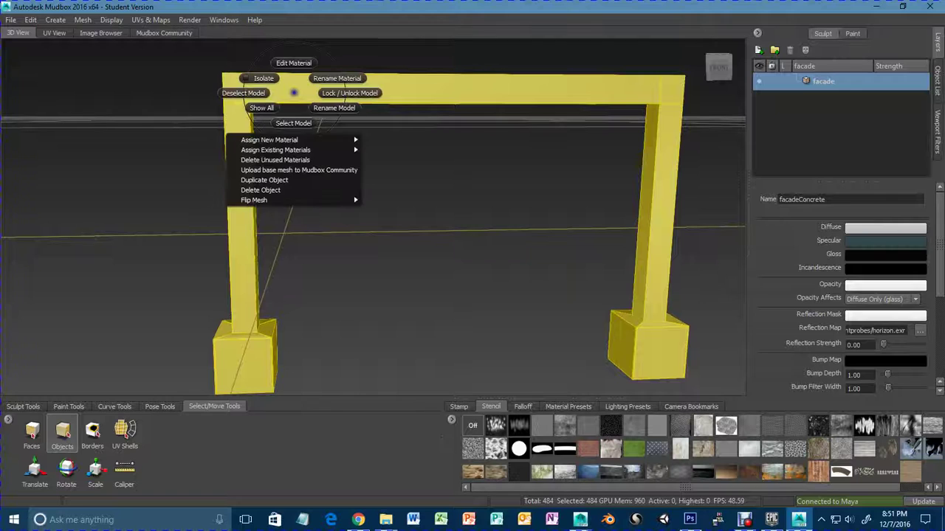
{"action": "left_click", "coordinate": [295, 116]}
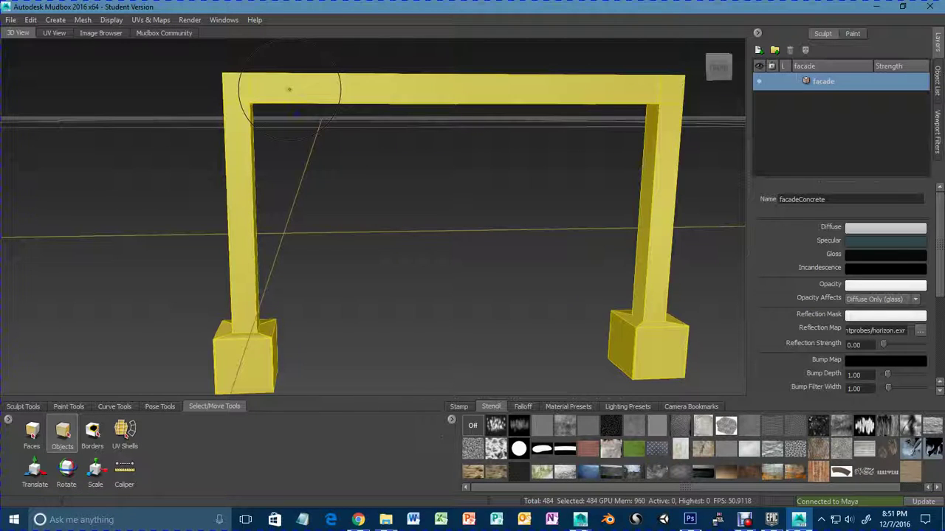
{"action": "left_click", "coordinate": [63, 437]}
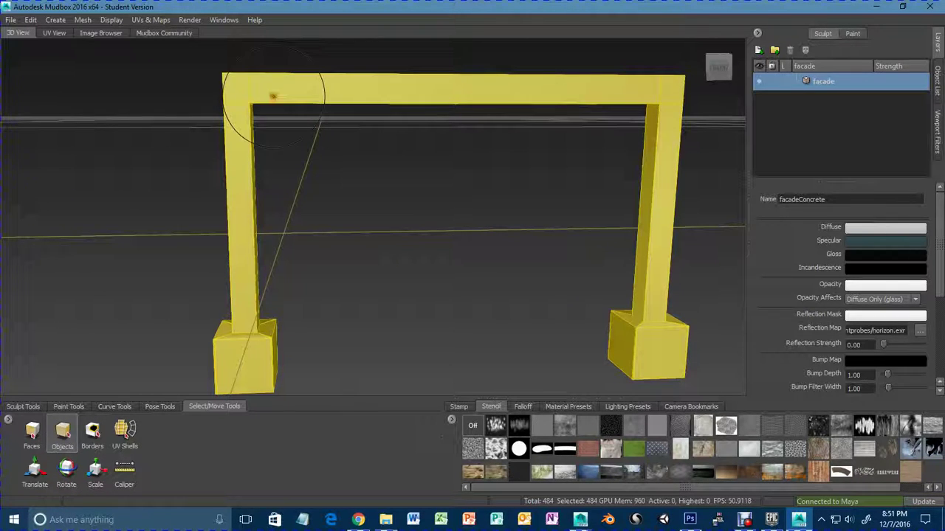
Open the facadeConcrete material for editing and start loading an image as its diffuse colour.
{"action": "right_click", "coordinate": [303, 83]}
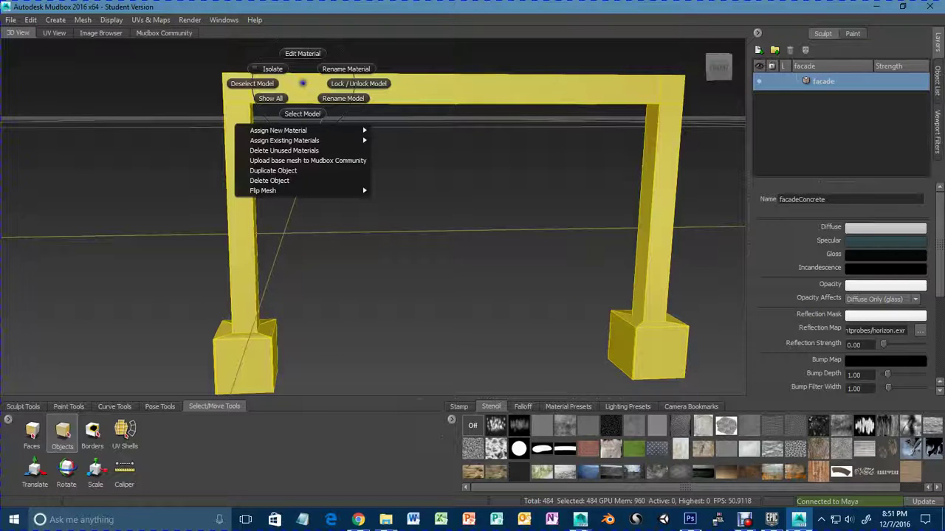
{"action": "left_click", "coordinate": [301, 55]}
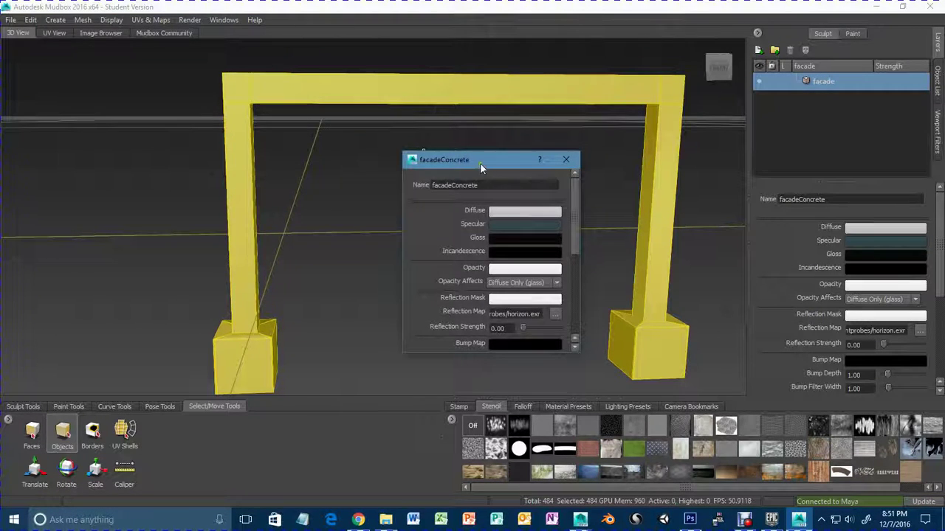
{"action": "left_click_drag", "start_coordinate": [479, 163], "coordinate": [442, 141]}
{"action": "left_click", "coordinate": [468, 188]}
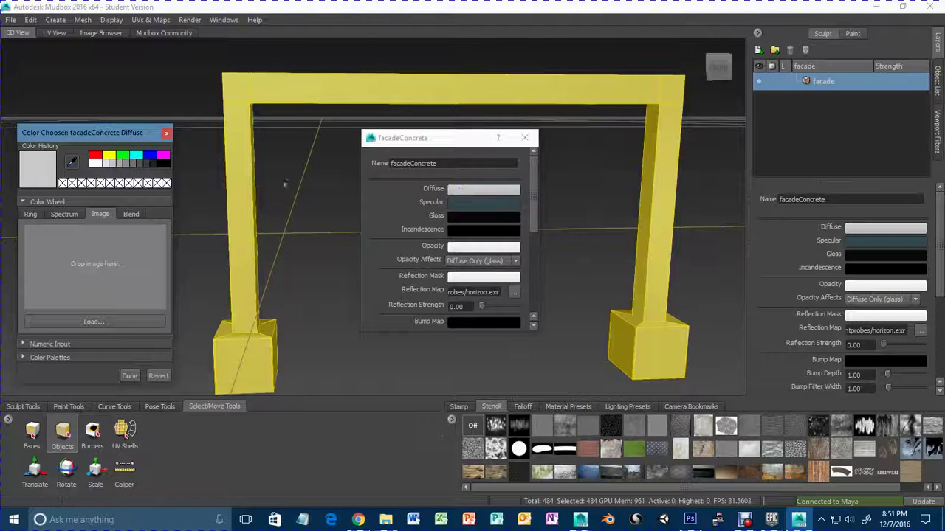
{"action": "left_click", "coordinate": [30, 214]}
{"action": "left_click", "coordinate": [56, 214]}
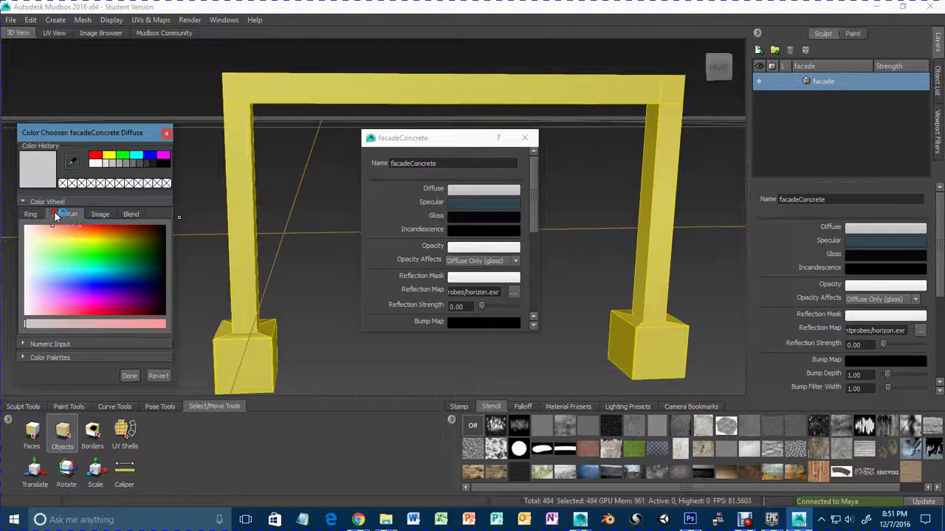
{"action": "left_click", "coordinate": [102, 214]}
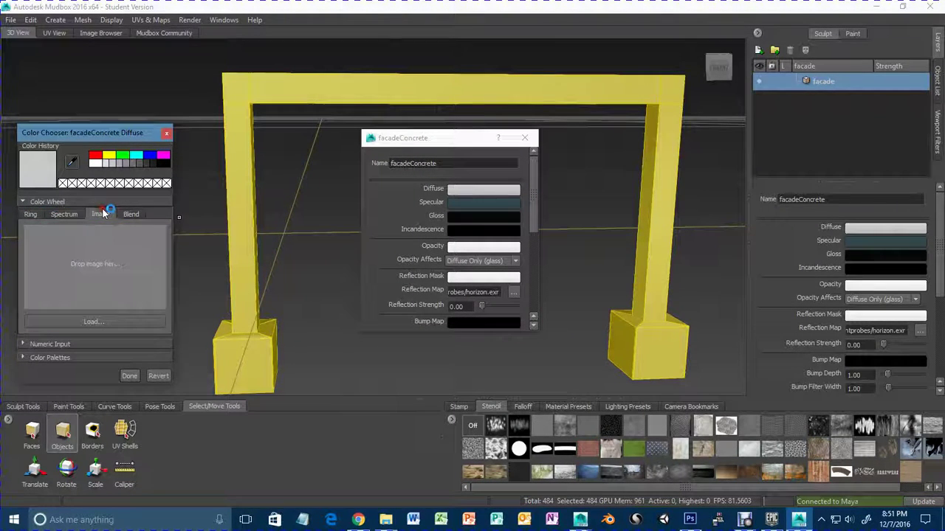
{"action": "left_click", "coordinate": [93, 322]}
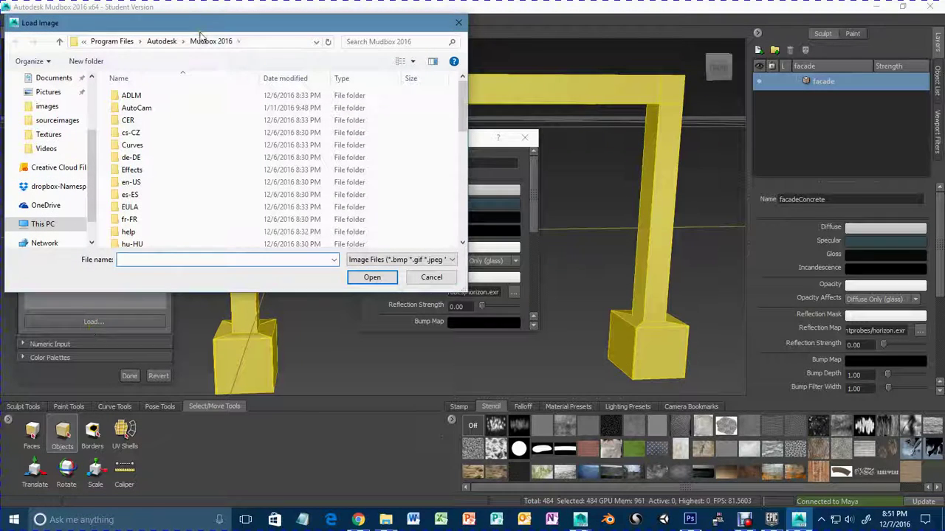
Browse for a diffuse image in the sourceimages folder on drive D, under Game Art Portfolio, Video Channel, Garage, Scene.
{"action": "left_click", "coordinate": [110, 41]}
{"action": "left_click", "coordinate": [169, 41]}
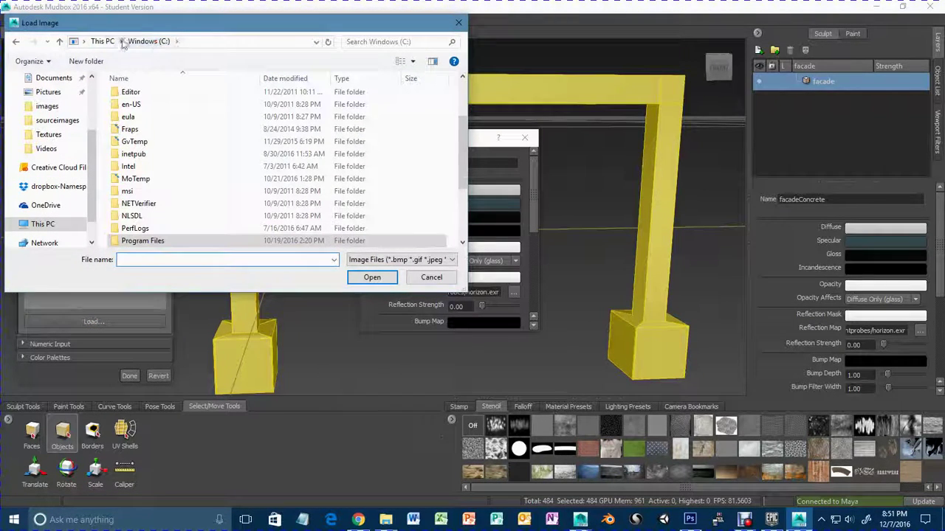
{"action": "left_click", "coordinate": [107, 41]}
{"action": "double_click", "coordinate": [319, 223]}
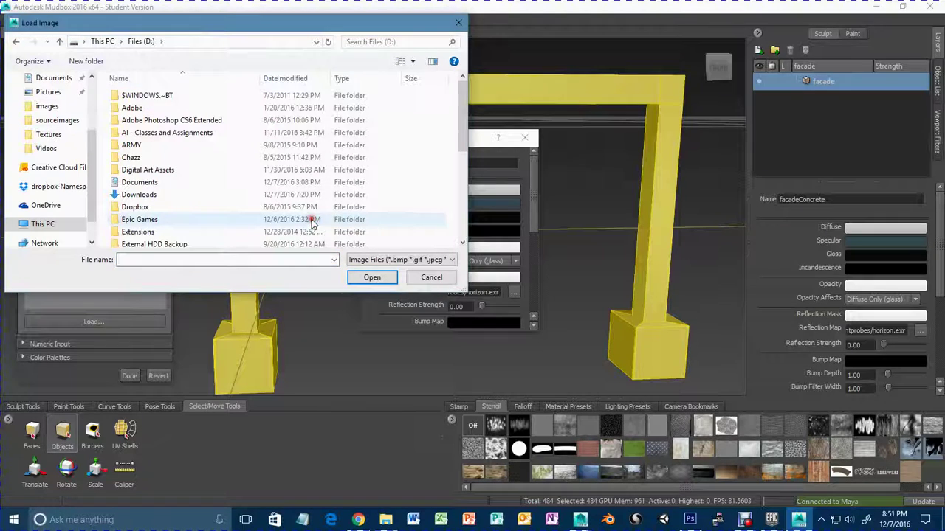
{"action": "scroll", "coordinate": [179, 222], "scroll_direction": "down", "scroll_amount": 2}
{"action": "double_click", "coordinate": [178, 200]}
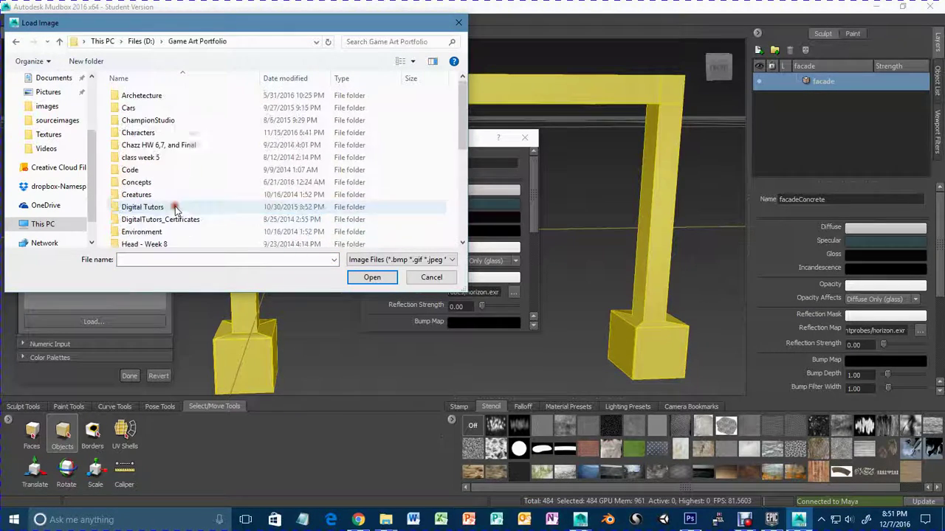
{"action": "scroll", "coordinate": [192, 212], "scroll_direction": "down", "scroll_amount": 3}
{"action": "scroll", "coordinate": [160, 236], "scroll_direction": "down", "scroll_amount": 2}
{"action": "scroll", "coordinate": [164, 237], "scroll_direction": "down", "scroll_amount": 1}
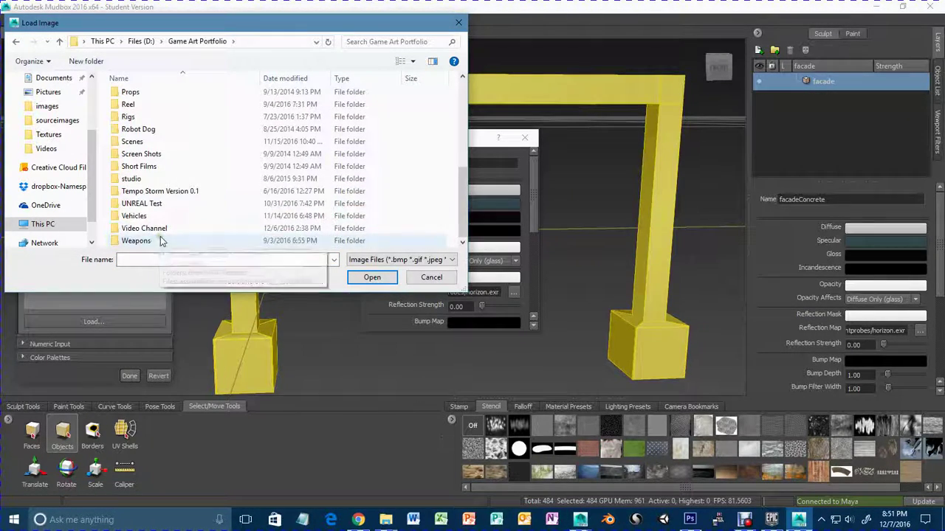
{"action": "double_click", "coordinate": [164, 229]}
{"action": "double_click", "coordinate": [139, 97]}
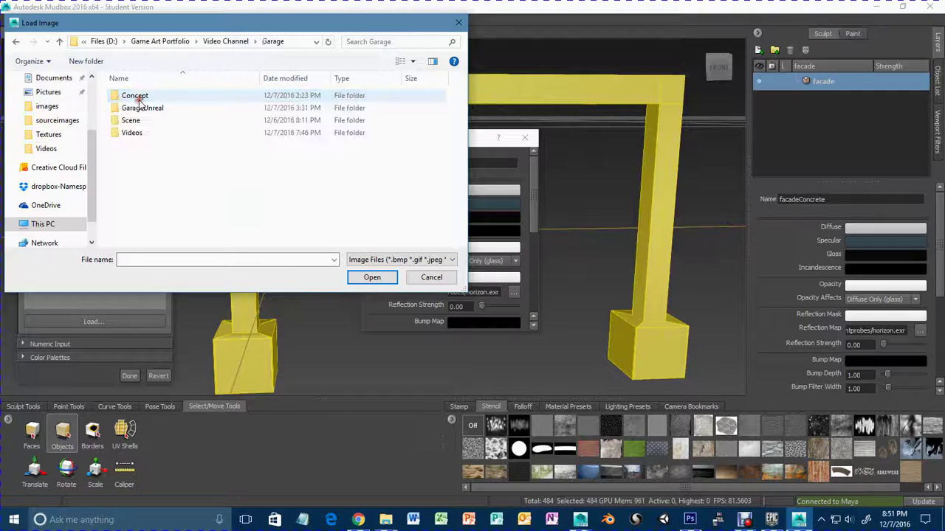
{"action": "double_click", "coordinate": [143, 122]}
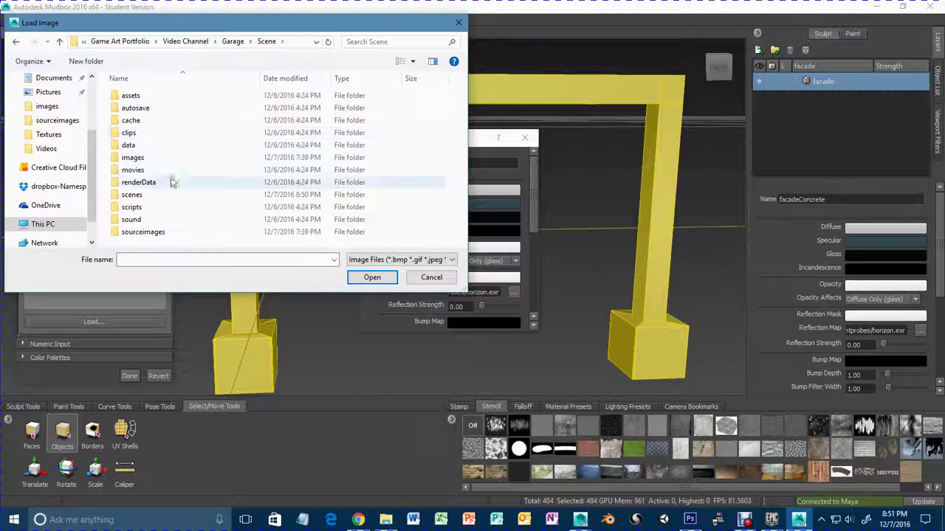
{"action": "double_click", "coordinate": [157, 231]}
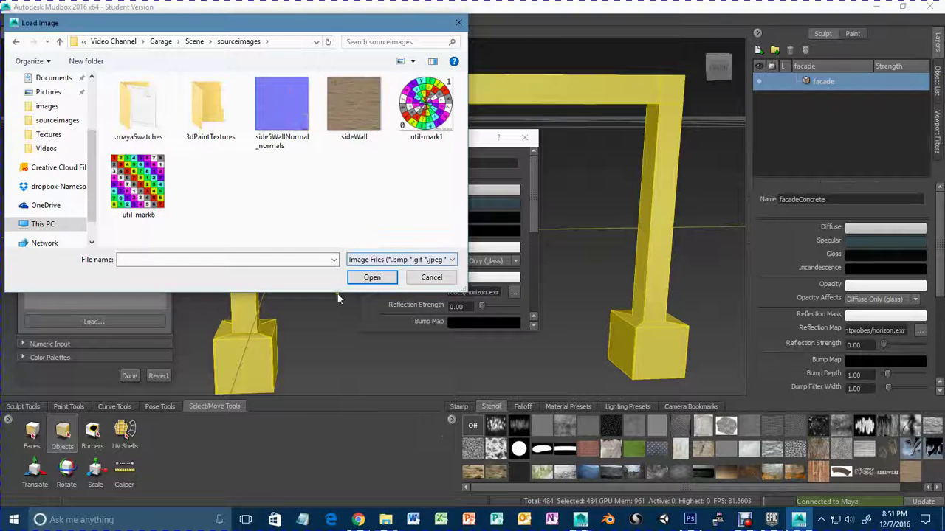
Check the supported image file types, cancel the image loading, and close the material's settings and colour chooser.
{"action": "left_click", "coordinate": [388, 259]}
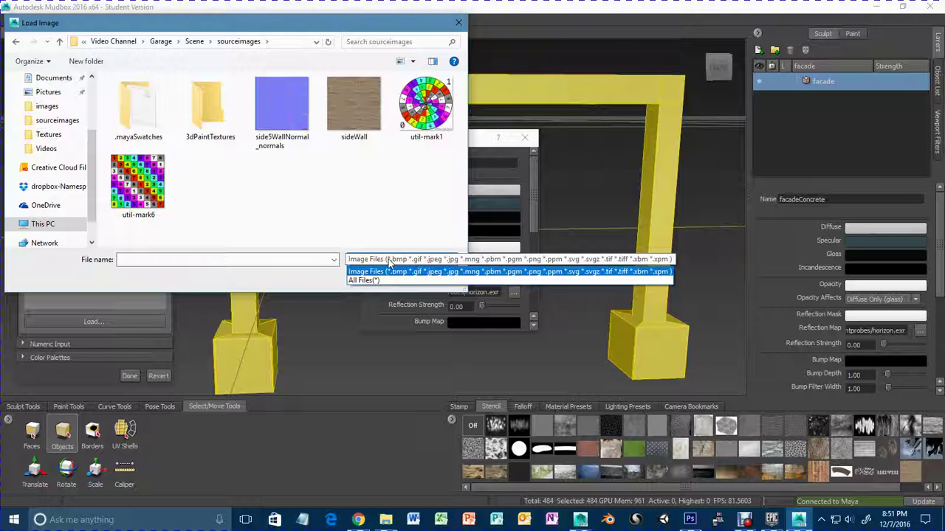
{"action": "left_click", "coordinate": [355, 271]}
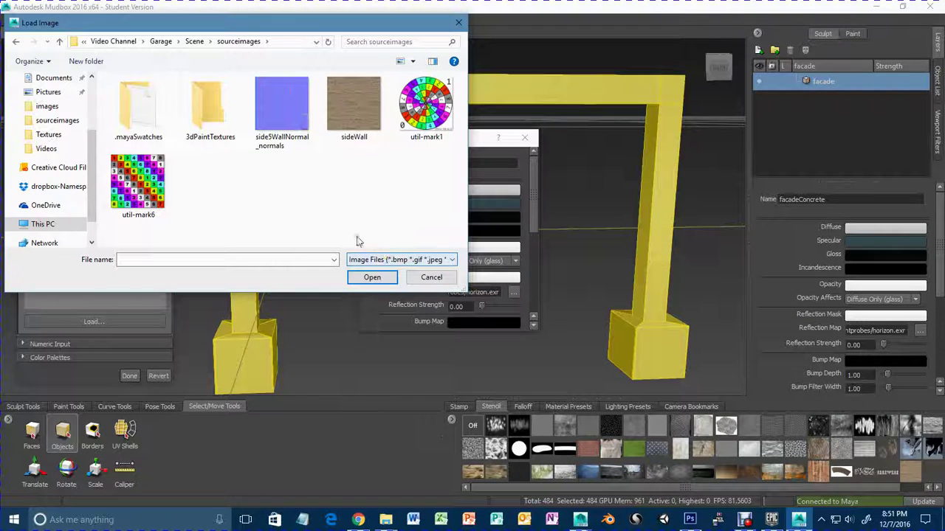
{"action": "left_click", "coordinate": [434, 279]}
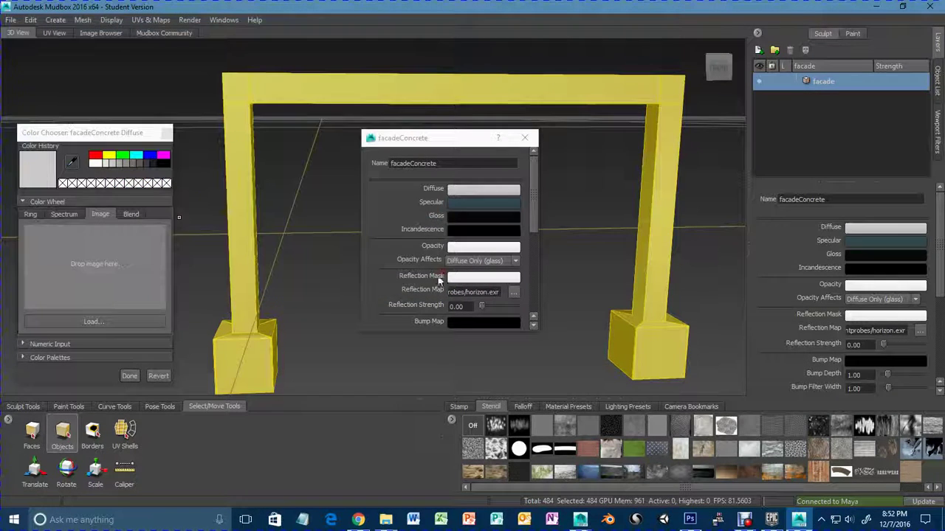
{"action": "left_click", "coordinate": [525, 138]}
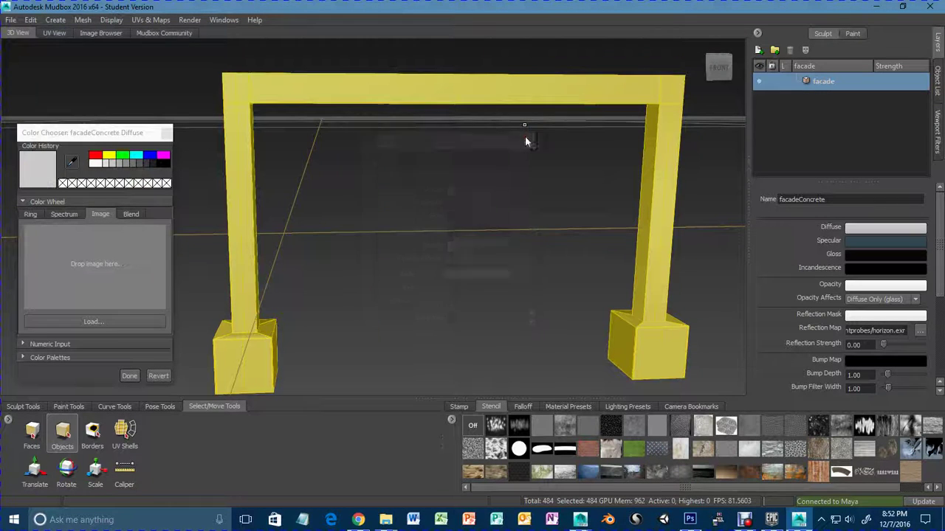
{"action": "left_click", "coordinate": [166, 133]}
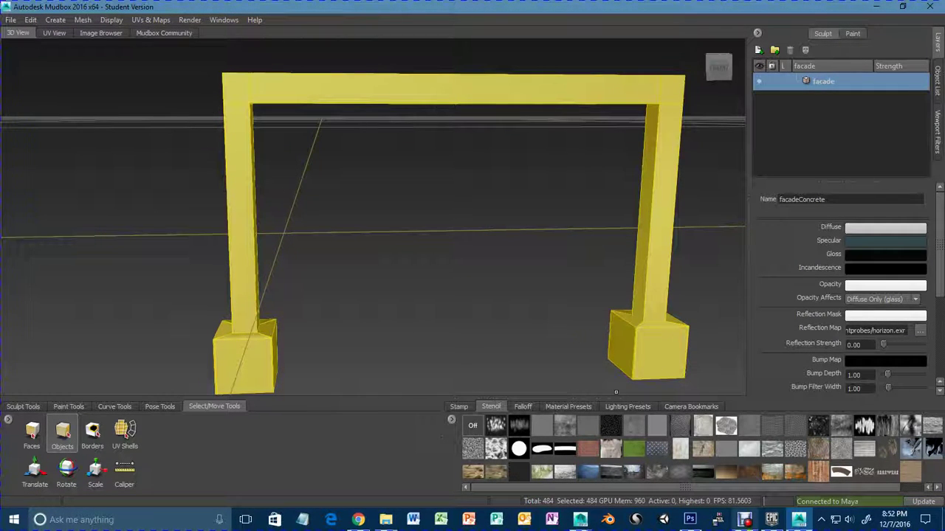
Switch to Photoshop and examine the concrete and brick textures in outUVfacade.psd, close up and across the whole layout.
{"action": "left_click", "coordinate": [690, 520]}
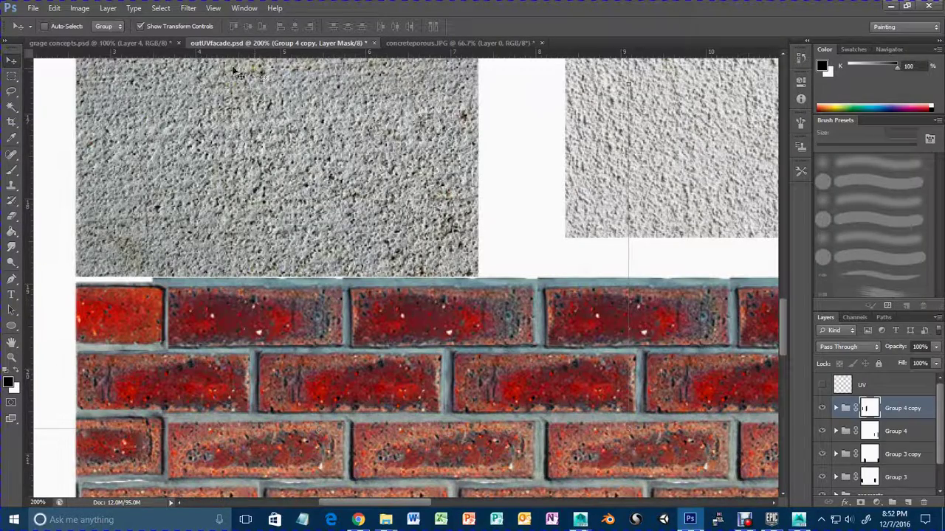
{"action": "scroll", "coordinate": [411, 198], "scroll_direction": "down", "scroll_amount": 2}
{"action": "scroll", "coordinate": [411, 198], "scroll_direction": "up", "scroll_amount": 4}
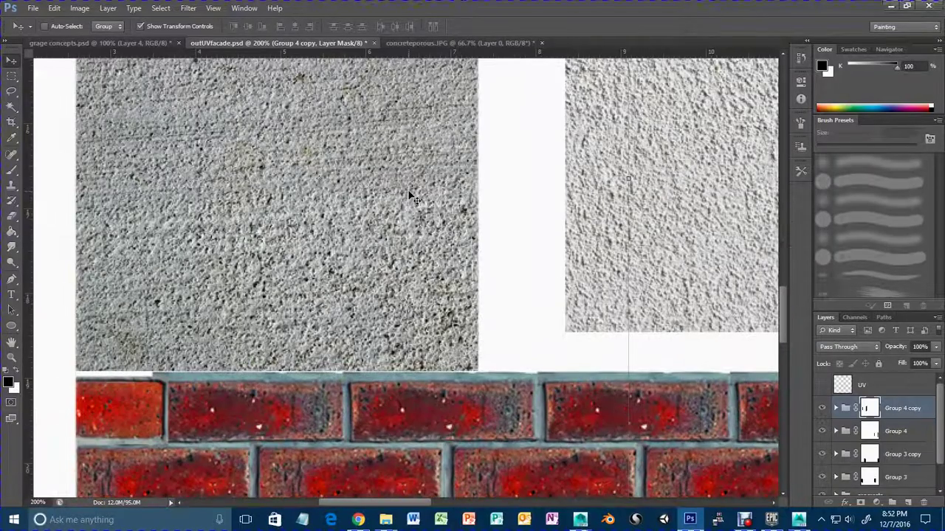
{"action": "scroll", "coordinate": [411, 198], "scroll_direction": "up", "scroll_amount": 4}
{"action": "scroll", "coordinate": [463, 236], "scroll_direction": "down", "scroll_amount": 1}
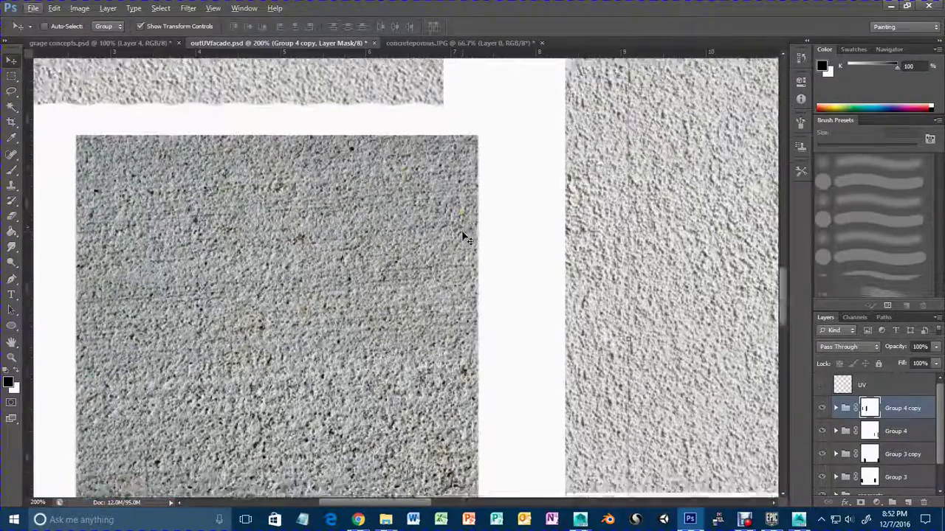
{"action": "scroll", "coordinate": [464, 236], "scroll_direction": "down", "scroll_amount": 2}
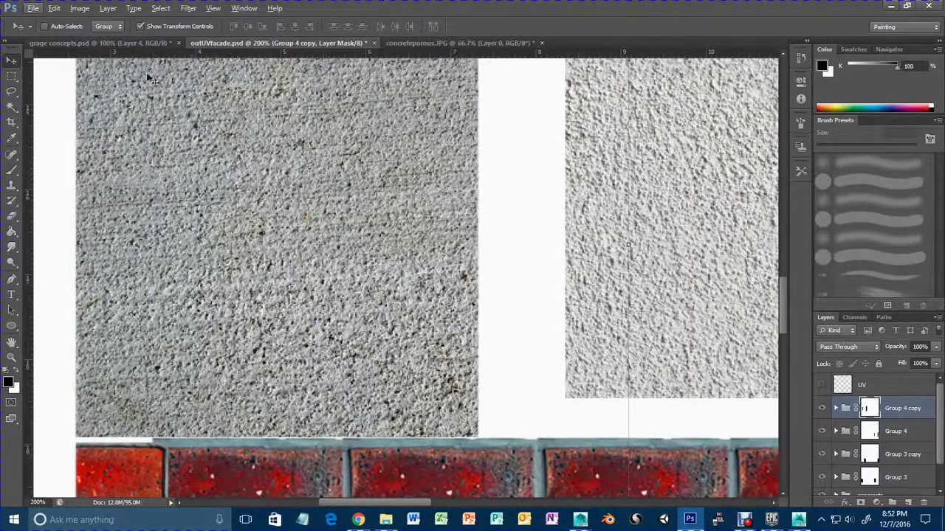
{"action": "key", "text": "ctrl+space"}
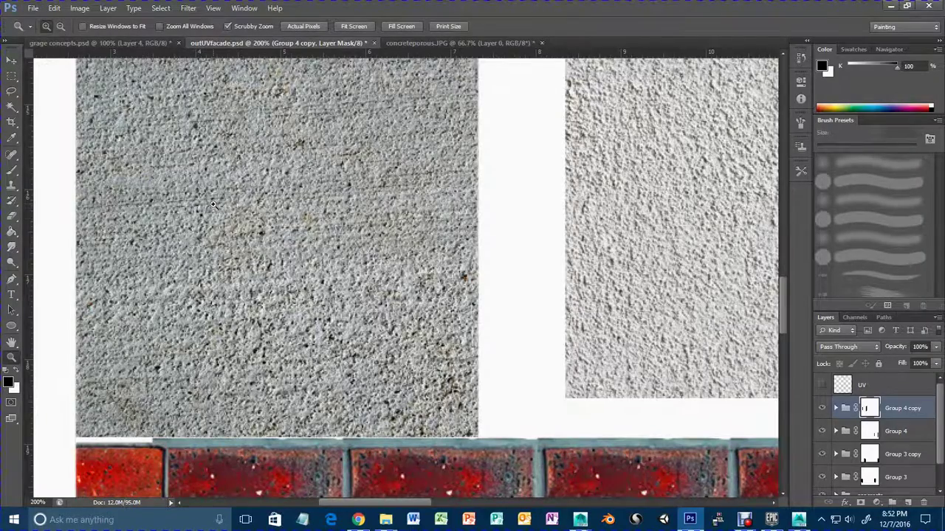
{"action": "left_click", "coordinate": [213, 204]}
{"action": "left_click", "coordinate": [230, 177], "text": "alt"}
{"action": "left_click", "coordinate": [230, 177], "text": "alt"}
{"action": "left_click", "coordinate": [231, 177], "text": "alt"}
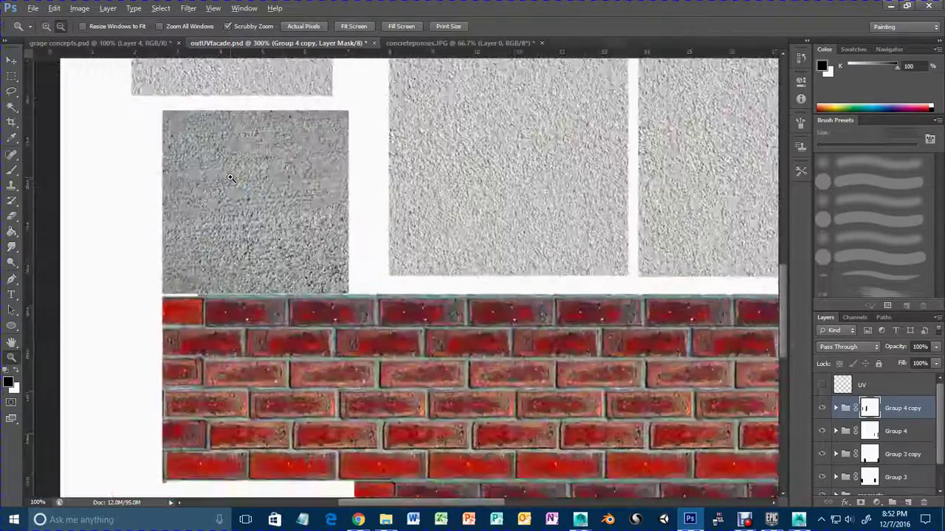
{"action": "left_click", "coordinate": [230, 177], "text": "alt"}
{"action": "scroll", "coordinate": [413, 207], "scroll_direction": "up", "scroll_amount": 3}
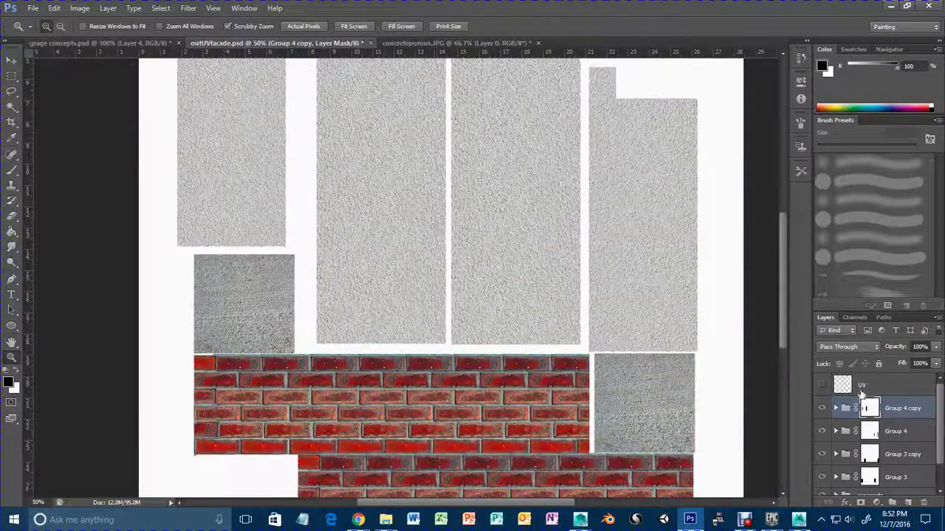
Show the UV layer over the textures and examine how the concrete strips' edges line up with the UV shell borders.
{"action": "scroll", "coordinate": [554, 289], "scroll_direction": "up", "scroll_amount": 4}
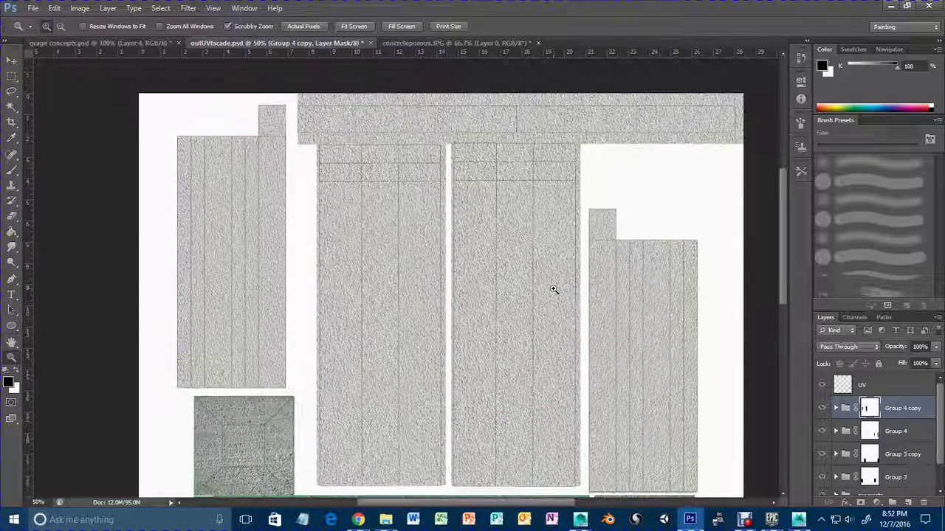
{"action": "scroll", "coordinate": [551, 289], "scroll_direction": "up", "scroll_amount": 1}
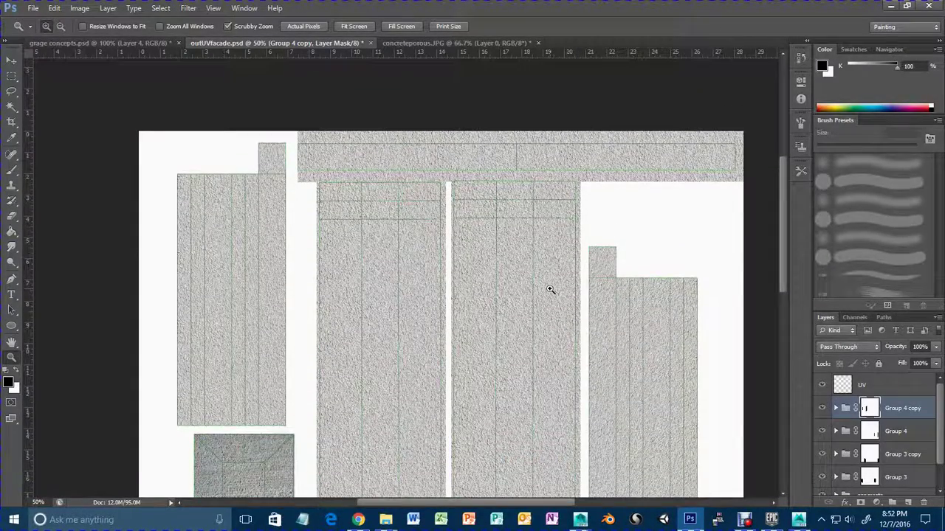
{"action": "scroll", "coordinate": [550, 289], "scroll_direction": "down", "scroll_amount": 3}
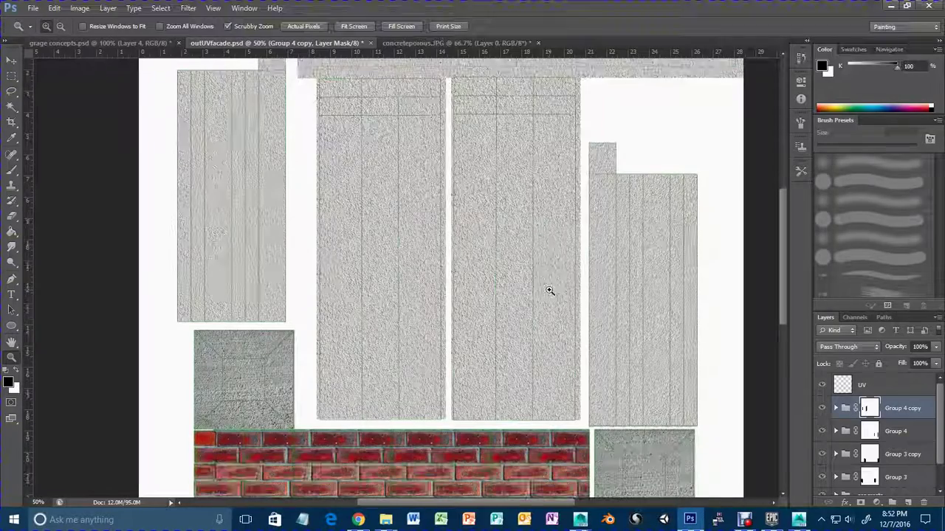
{"action": "left_click_drag", "start_coordinate": [375, 419], "coordinate": [360, 427]}
{"action": "scroll", "coordinate": [432, 412], "scroll_direction": "down", "scroll_amount": 1}
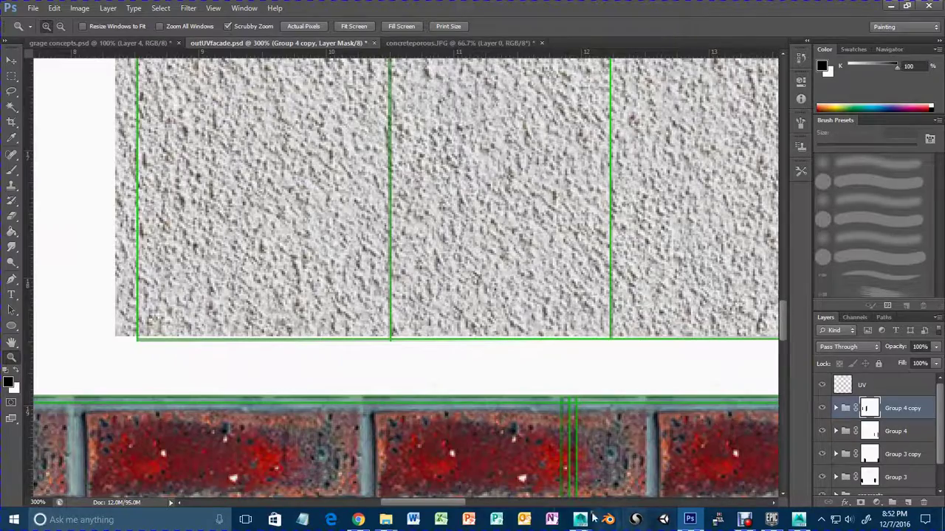
{"action": "mouse_move", "coordinate": [448, 506]}
{"action": "left_mouse_down"}
{"action": "mouse_move", "coordinate": [591, 511]}
{"action": "mouse_move", "coordinate": [463, 506]}
{"action": "left_mouse_up"}
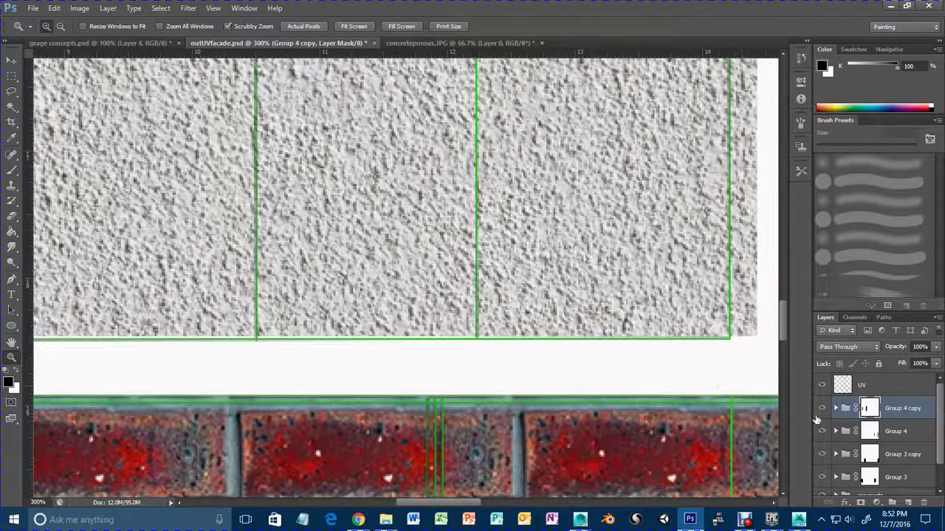
Go through the layer groups to find the second tall concrete strip, and select Group 1 copy inside the concrecte group.
{"action": "left_click", "coordinate": [883, 431]}
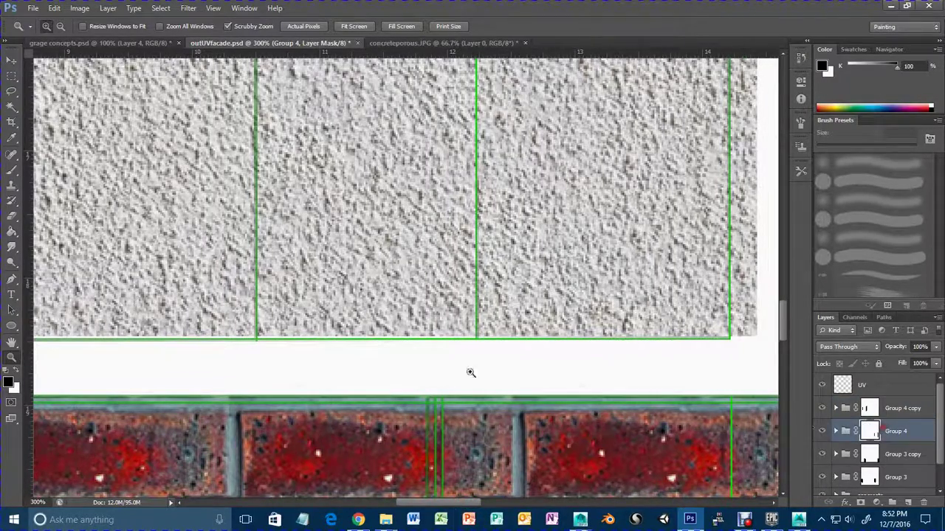
{"action": "left_click_drag", "start_coordinate": [437, 274], "coordinate": [448, 267], "text": "alt"}
{"action": "left_click", "coordinate": [448, 267], "text": "alt"}
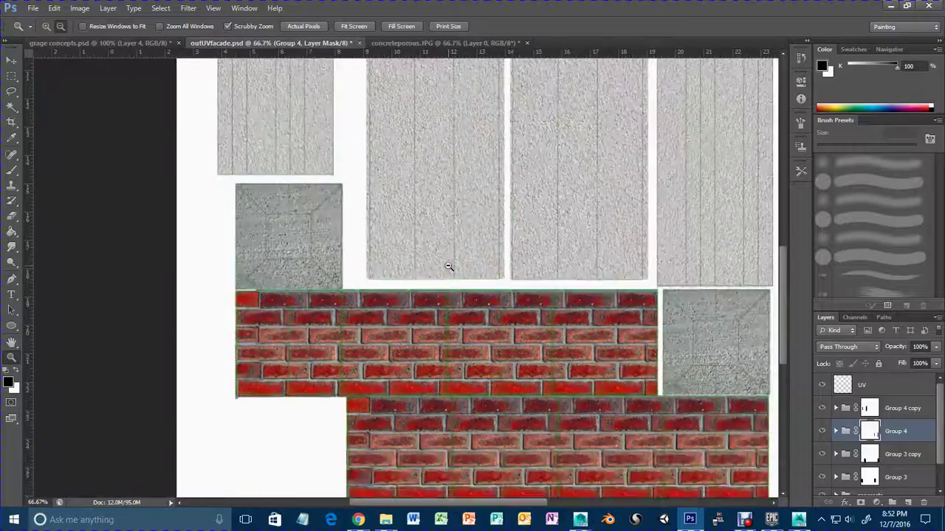
{"action": "left_click", "coordinate": [9, 62]}
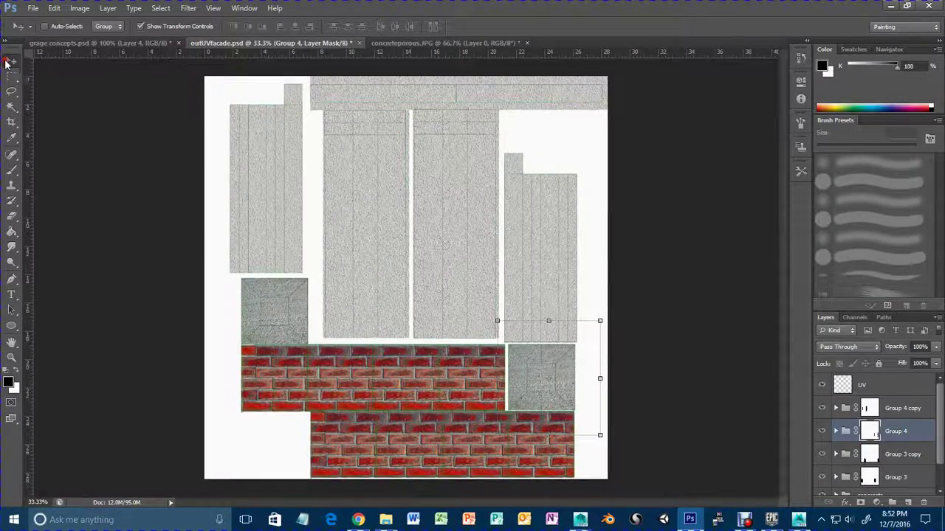
{"action": "left_click", "coordinate": [908, 454]}
{"action": "scroll", "coordinate": [909, 443], "scroll_direction": "down", "scroll_amount": 1}
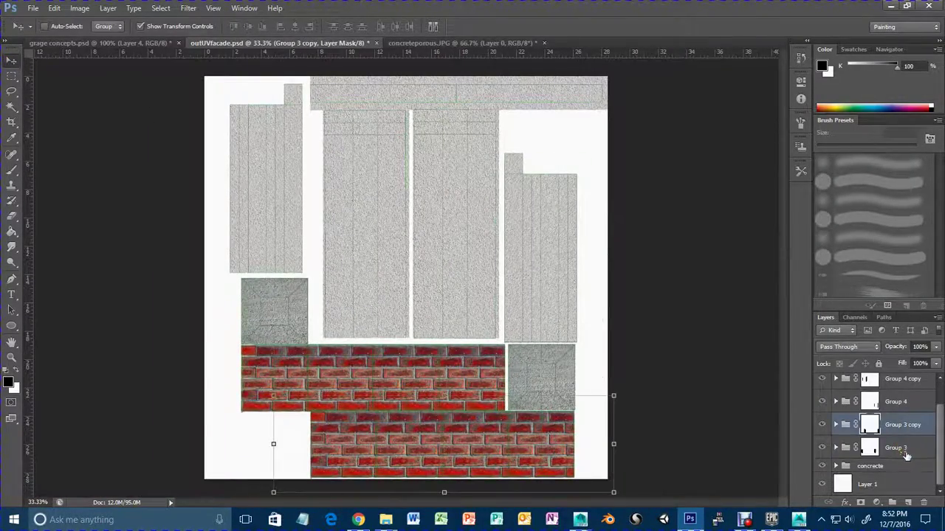
{"action": "left_click", "coordinate": [906, 450]}
{"action": "left_click", "coordinate": [887, 468]}
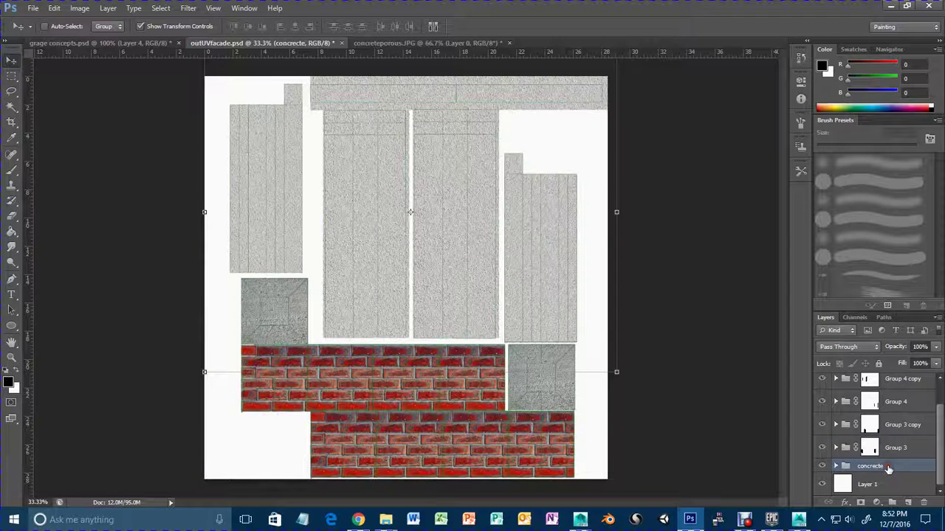
{"action": "left_click", "coordinate": [836, 466]}
{"action": "scroll", "coordinate": [875, 458], "scroll_direction": "down", "scroll_amount": 3}
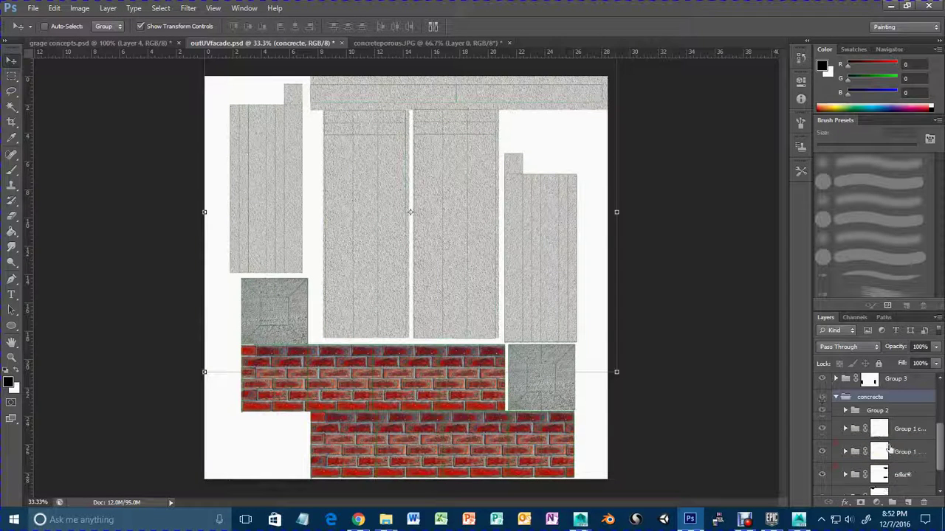
{"action": "left_click", "coordinate": [912, 432]}
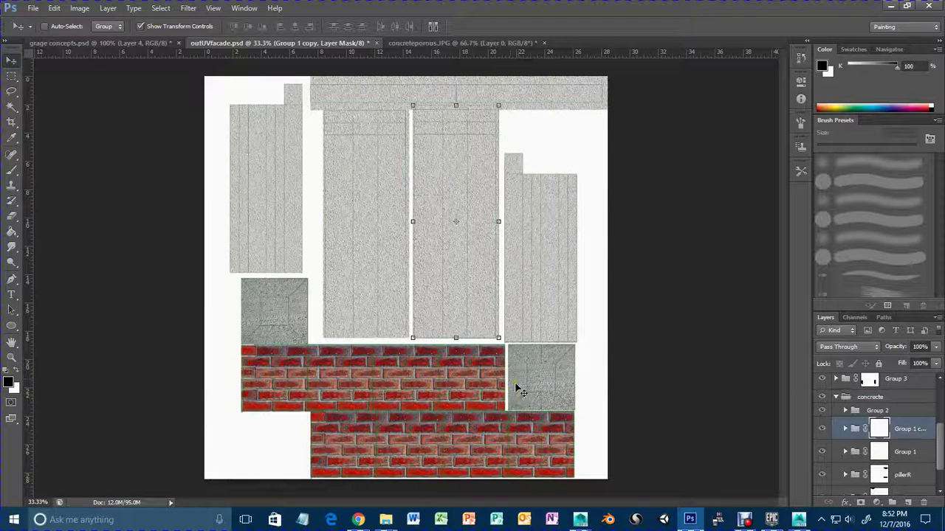
Examine close up how the lower edge of the second tall concrete strip meets its UV border.
{"action": "key", "text": "z"}
{"action": "left_click", "coordinate": [482, 364], "text": "alt"}
{"action": "left_click", "coordinate": [481, 363], "text": "alt"}
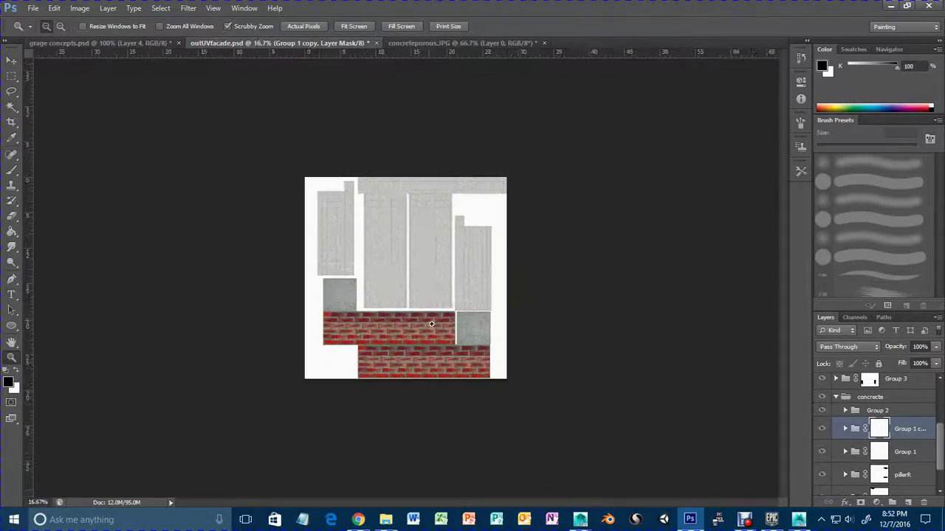
{"action": "left_click", "coordinate": [428, 321]}
{"action": "left_click_drag", "start_coordinate": [428, 321], "coordinate": [502, 378]}
{"action": "scroll", "coordinate": [504, 376], "scroll_direction": "down", "scroll_amount": 1}
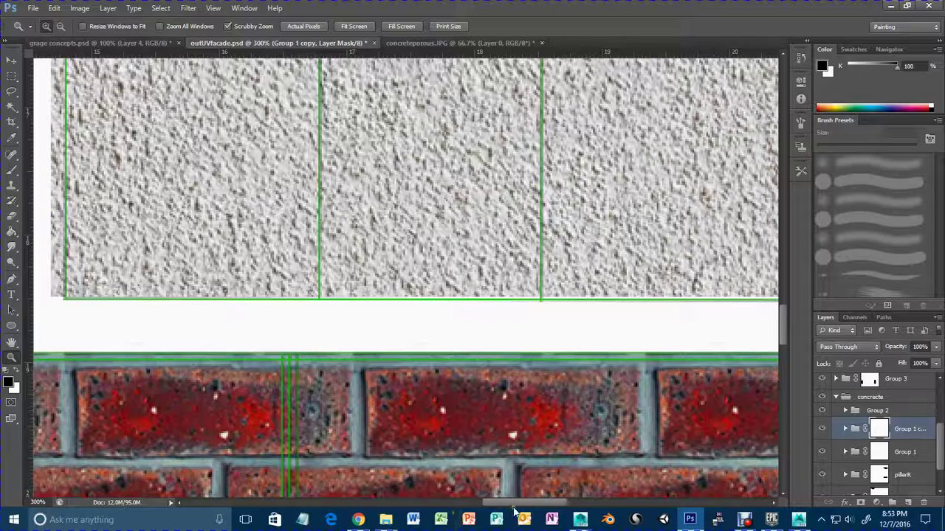
{"action": "left_click_drag", "start_coordinate": [514, 505], "coordinate": [524, 505]}
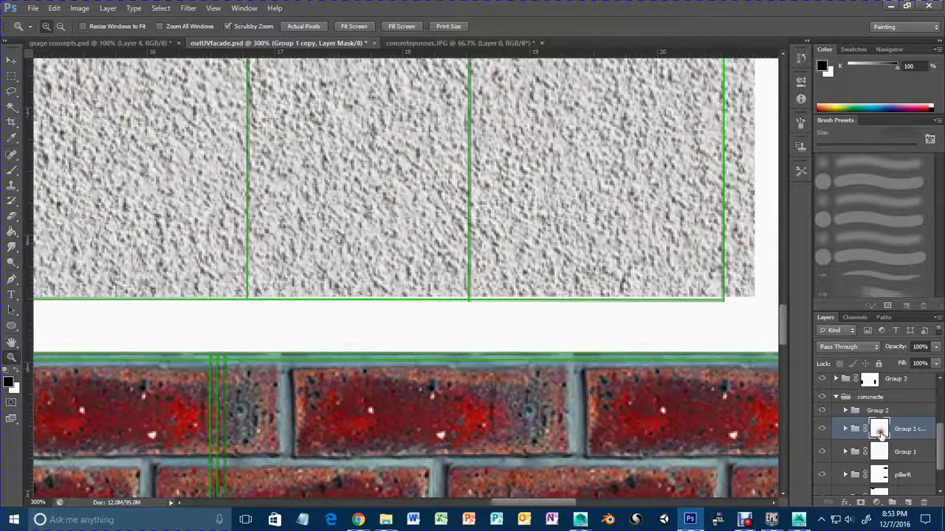
Try to correct the strip's lower edge by painting black on the Group 1 copy layer mask with a 30 px brush.
{"action": "left_click", "coordinate": [9, 382]}
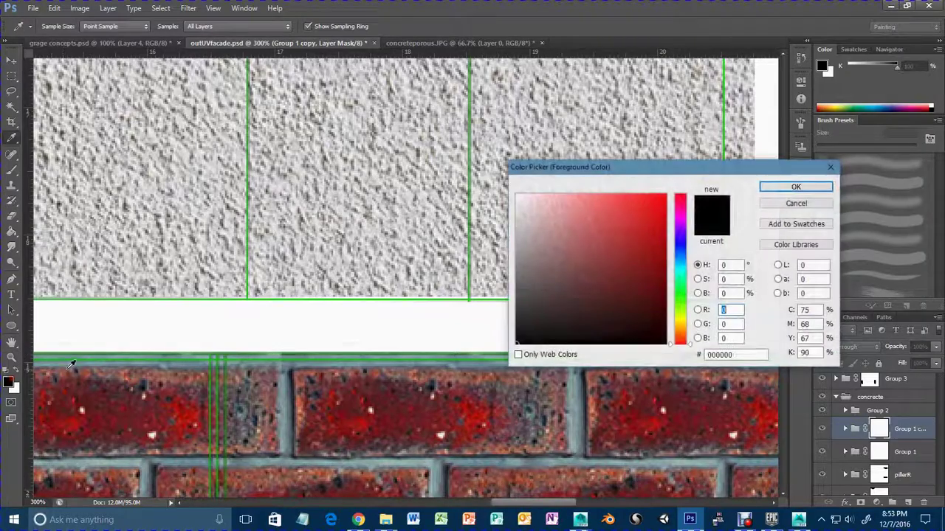
{"action": "left_click", "coordinate": [797, 185]}
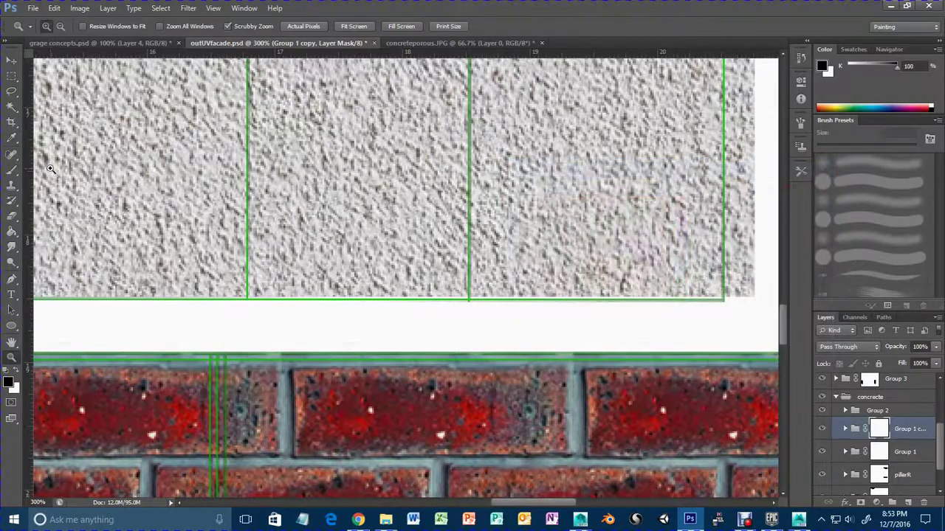
{"action": "left_click", "coordinate": [11, 171]}
{"action": "mouse_move", "coordinate": [692, 313]}
{"action": "left_mouse_down"}
{"action": "mouse_move", "coordinate": [632, 306]}
{"action": "mouse_move", "coordinate": [659, 313]}
{"action": "left_mouse_up"}
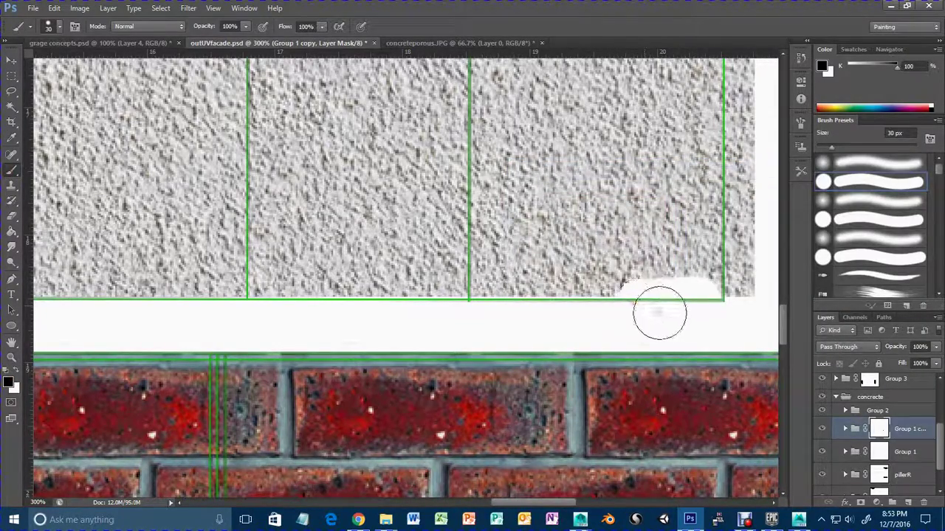
{"action": "left_click", "coordinate": [18, 371]}
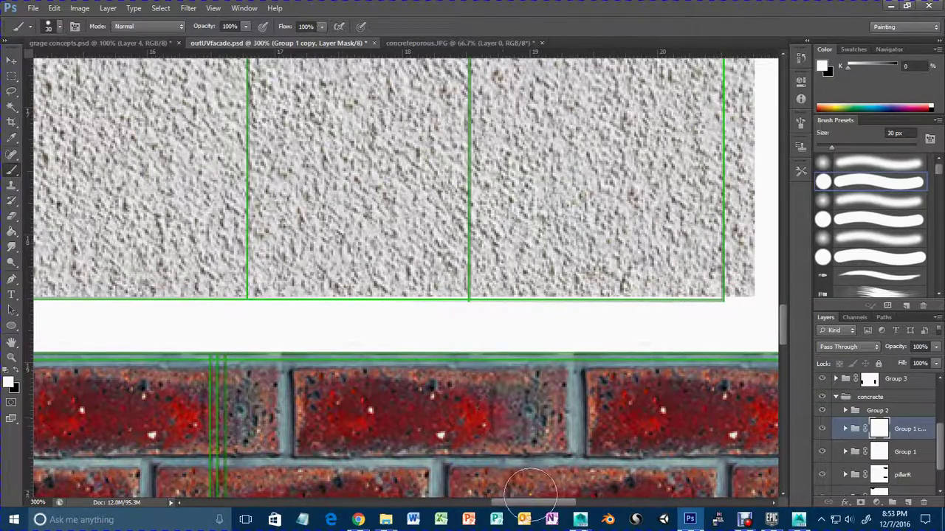
Move the Group 1 copy concrete strip slightly down and left to cover its lower UV border, checking coverage up to its upper edge.
{"action": "left_click", "coordinate": [11, 64]}
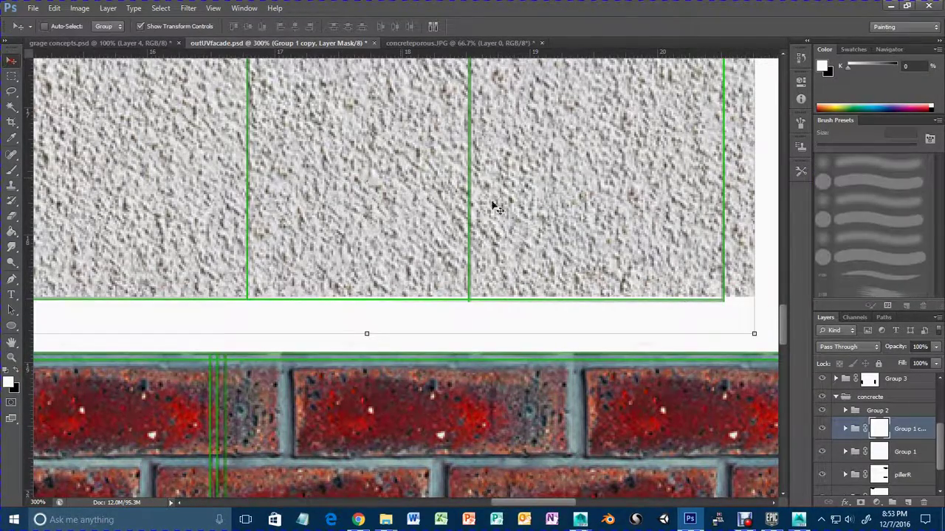
{"action": "left_click_drag", "start_coordinate": [457, 172], "coordinate": [452, 176]}
{"action": "scroll", "coordinate": [447, 249], "scroll_direction": "up", "scroll_amount": 5}
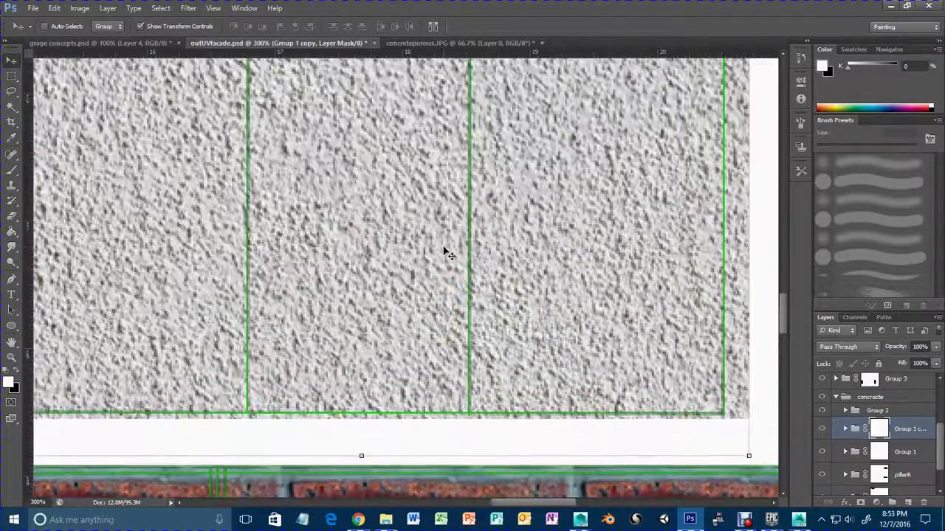
{"action": "scroll", "coordinate": [425, 259], "scroll_direction": "up", "scroll_amount": 6}
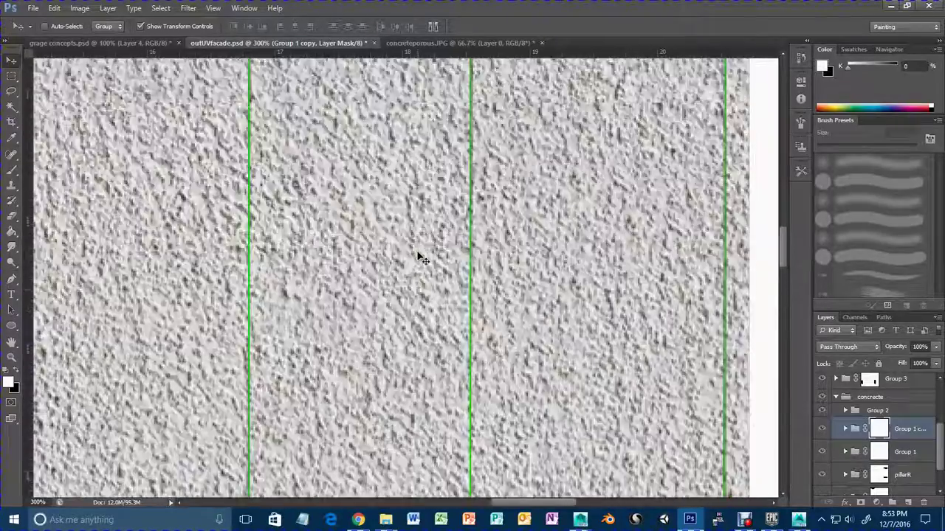
{"action": "scroll", "coordinate": [421, 258], "scroll_direction": "up", "scroll_amount": 6}
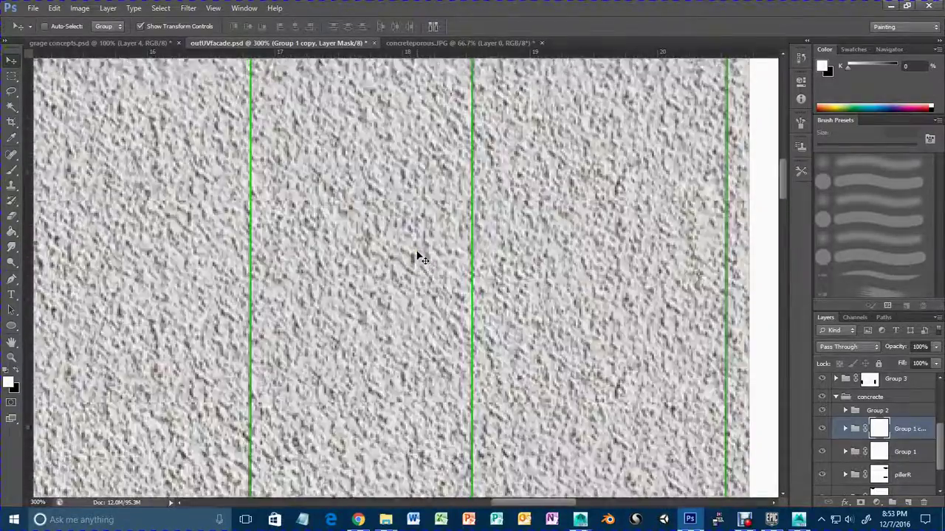
{"action": "scroll", "coordinate": [417, 259], "scroll_direction": "up", "scroll_amount": 5}
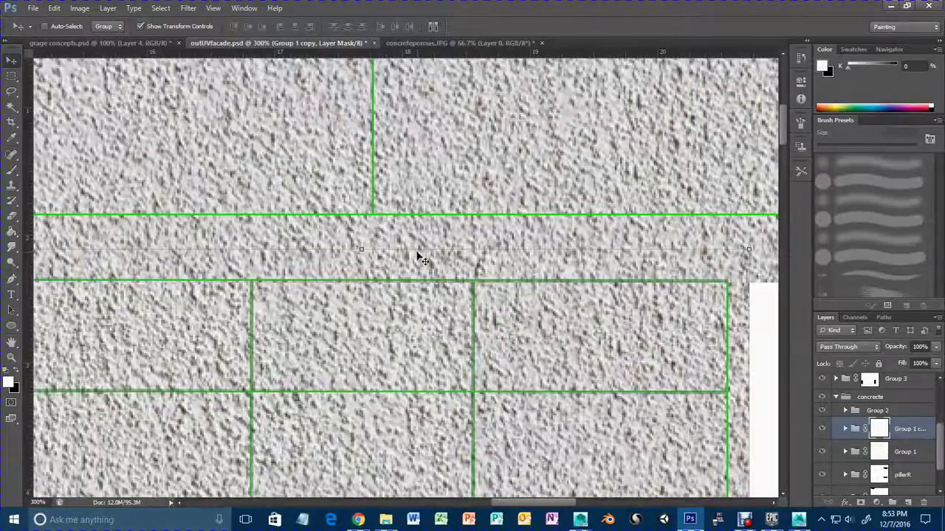
{"action": "scroll", "coordinate": [415, 249], "scroll_direction": "down", "scroll_amount": 3}
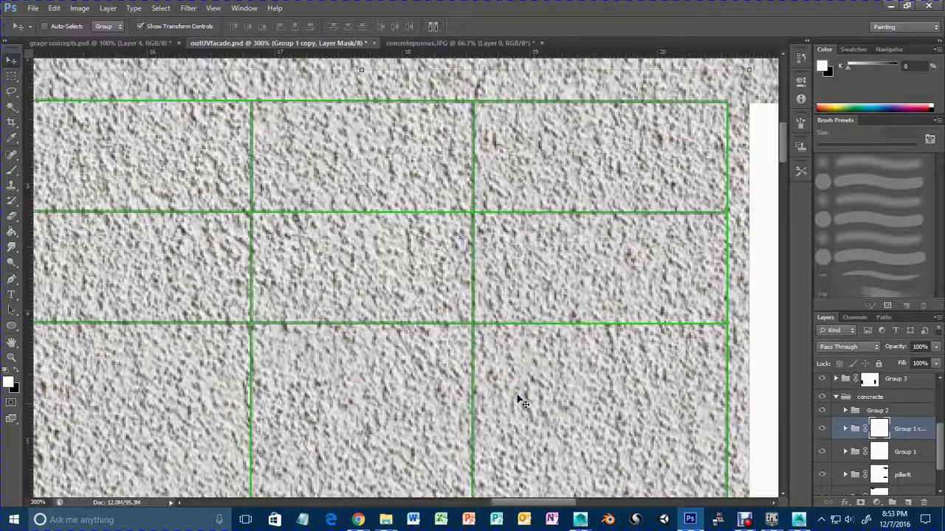
Compare the lower edges of the two tall concrete strips with their UV borders.
{"action": "key", "text": "z"}
{"action": "left_click", "coordinate": [460, 425], "text": "alt"}
{"action": "left_click", "coordinate": [460, 424], "text": "alt"}
{"action": "left_click", "coordinate": [461, 424], "text": "alt"}
{"action": "scroll", "coordinate": [448, 411], "scroll_direction": "down", "scroll_amount": 2}
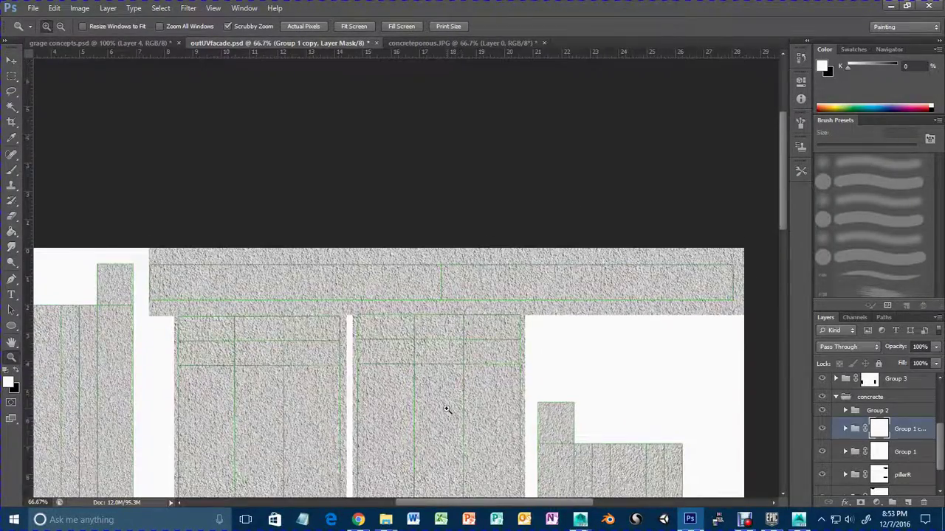
{"action": "scroll", "coordinate": [445, 409], "scroll_direction": "down", "scroll_amount": 9}
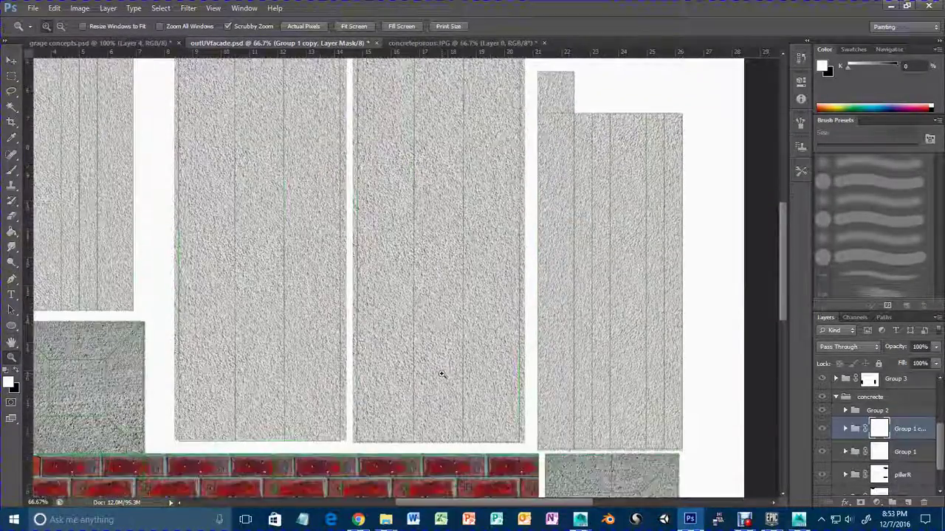
{"action": "scroll", "coordinate": [424, 386], "scroll_direction": "down", "scroll_amount": 1}
{"action": "left_click", "coordinate": [405, 397]}
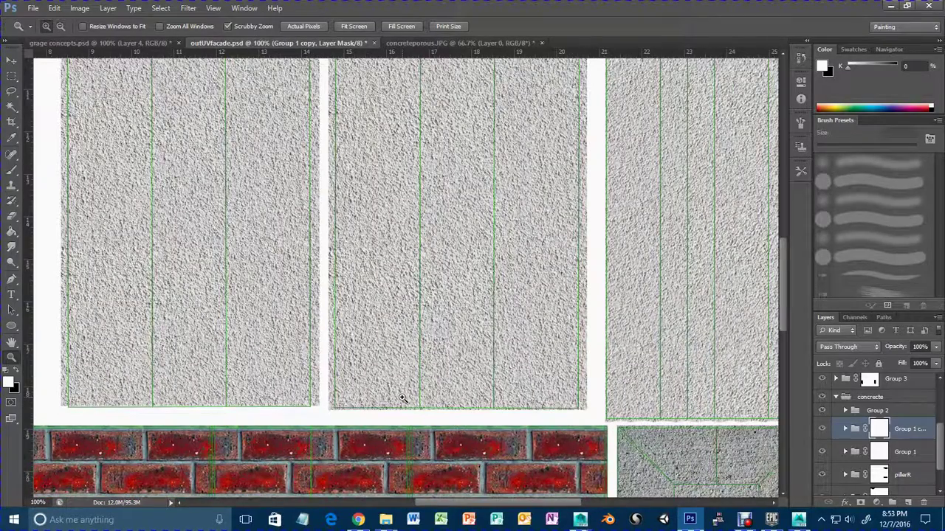
Try shifting the first tall concrete strip, Group 1, down 0.167 in, check its upper edge, and move it back up 0.167 in.
{"action": "left_click", "coordinate": [15, 60]}
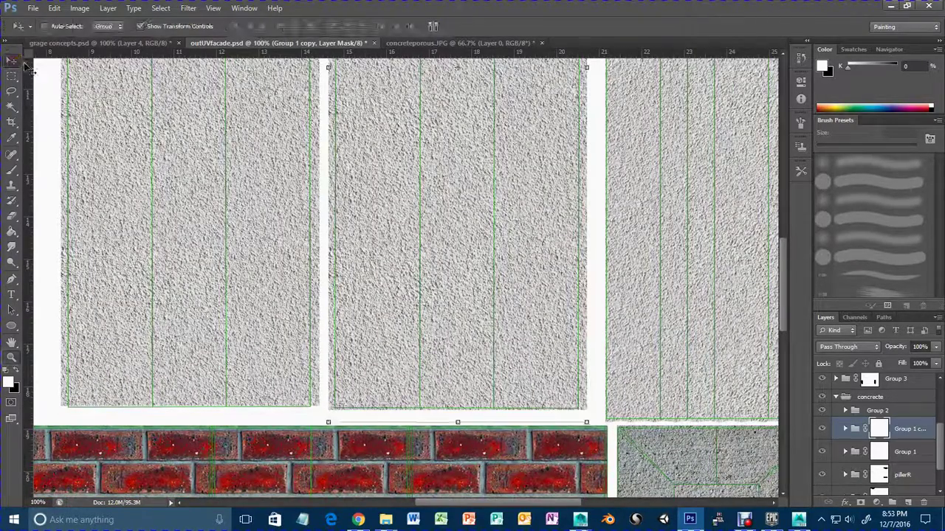
{"action": "left_click", "coordinate": [886, 453]}
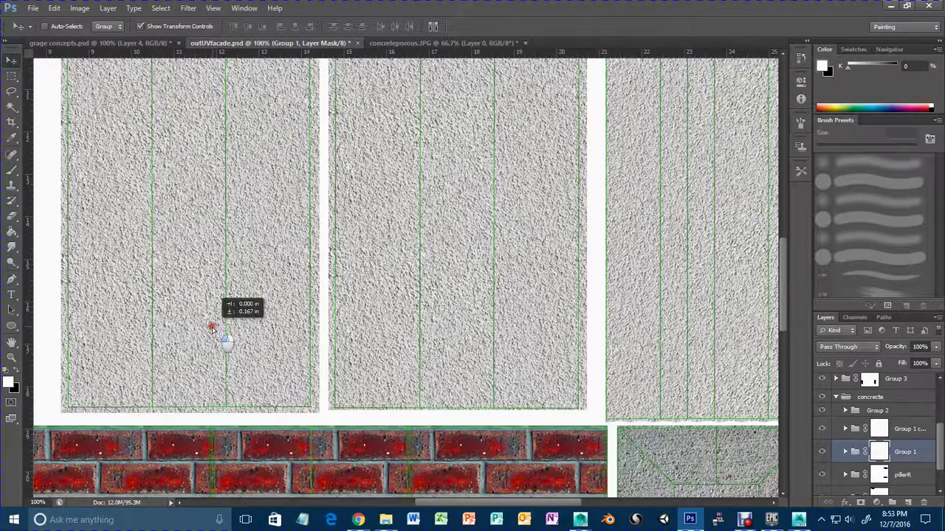
{"action": "scroll", "coordinate": [213, 331], "scroll_direction": "up", "scroll_amount": 5}
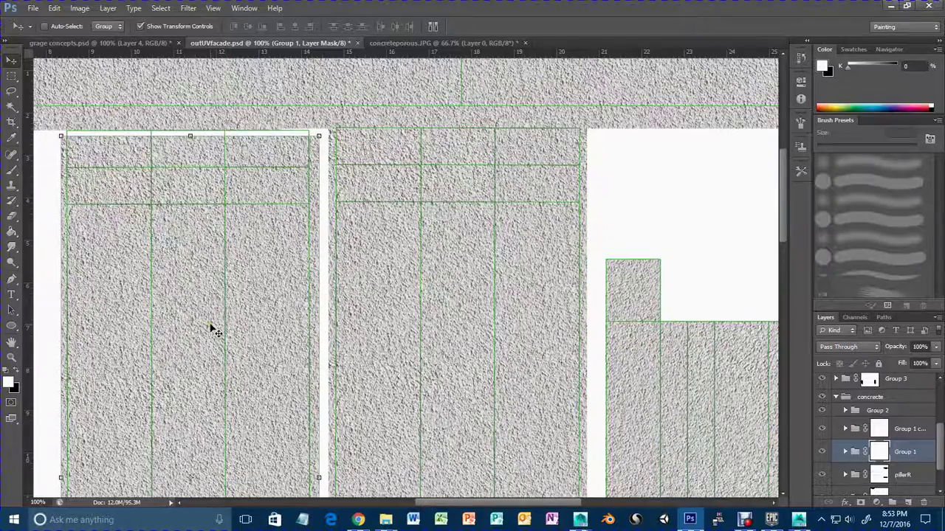
{"action": "left_click_drag", "start_coordinate": [211, 327], "coordinate": [209, 319]}
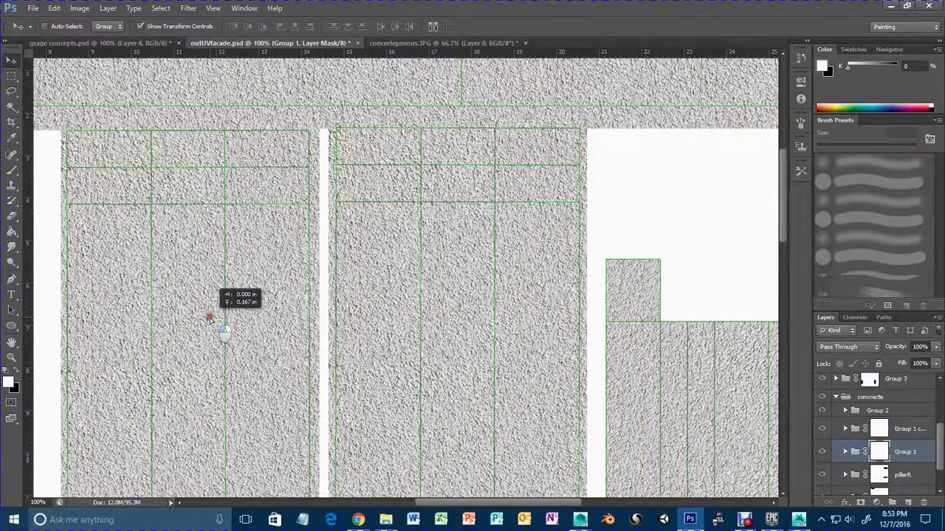
Stretch the lower edge of the Group 1 concrete strip slightly past its UV border, apply the transform, and check the upper edge.
{"action": "scroll", "coordinate": [209, 319], "scroll_direction": "down", "scroll_amount": 5}
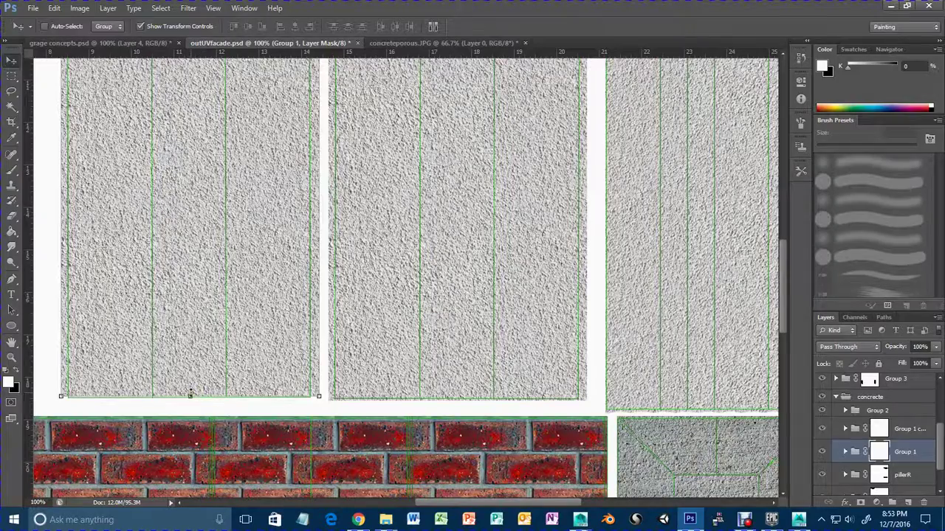
{"action": "left_click_drag", "start_coordinate": [191, 395], "coordinate": [191, 399]}
{"action": "key", "text": "Return"}
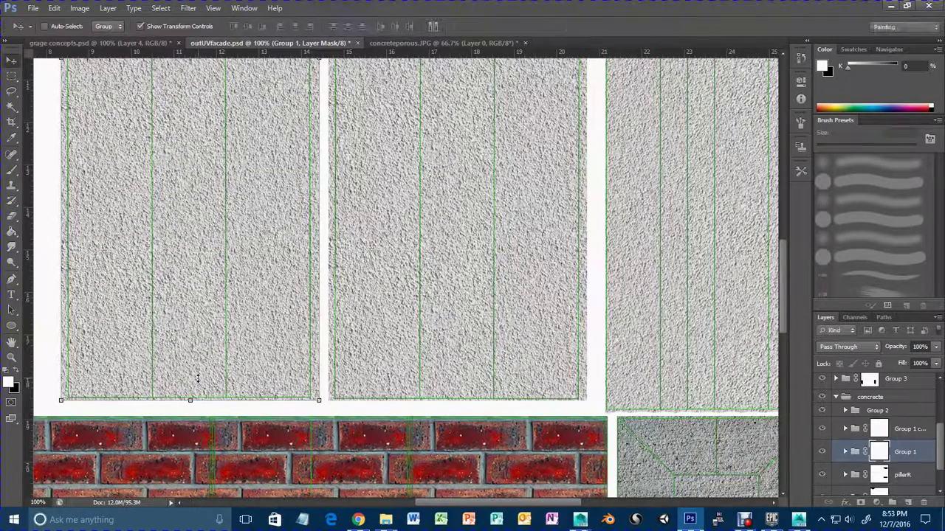
{"action": "scroll", "coordinate": [201, 383], "scroll_direction": "up", "scroll_amount": 5}
{"action": "scroll", "coordinate": [199, 385], "scroll_direction": "up", "scroll_amount": 6}
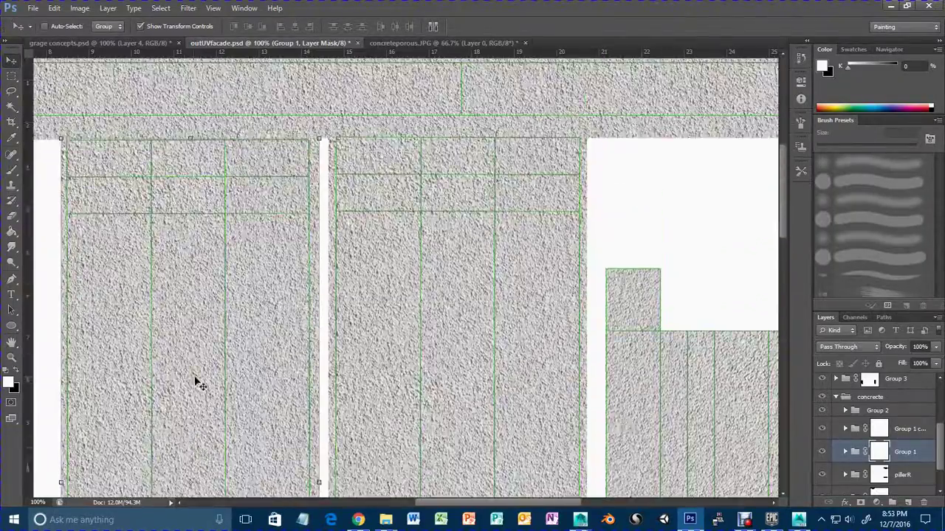
{"action": "scroll", "coordinate": [826, 424], "scroll_direction": "up", "scroll_amount": 4}
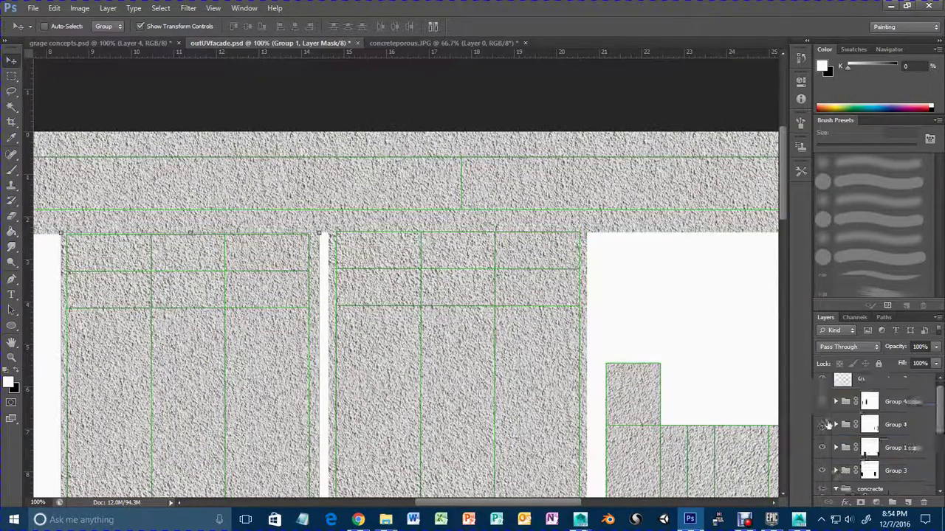
Collapse the concrecte group and hide the UV layer.
{"action": "scroll", "coordinate": [862, 447], "scroll_direction": "down", "scroll_amount": 3}
{"action": "left_click", "coordinate": [837, 421]}
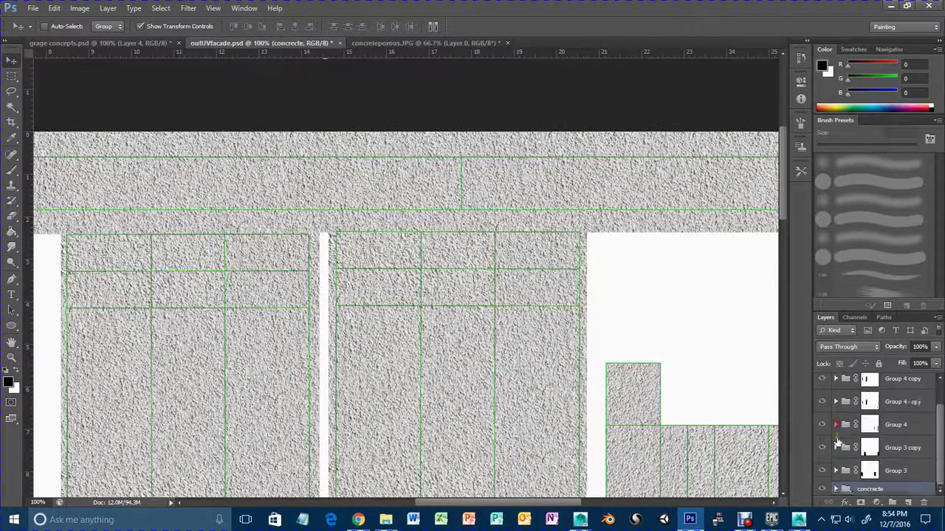
{"action": "scroll", "coordinate": [841, 428], "scroll_direction": "up", "scroll_amount": 3}
{"action": "left_click", "coordinate": [820, 386]}
Start saving a copy of the facade texture as PNG in the Scene project's sourceimages folder.
{"action": "left_click", "coordinate": [32, 8]}
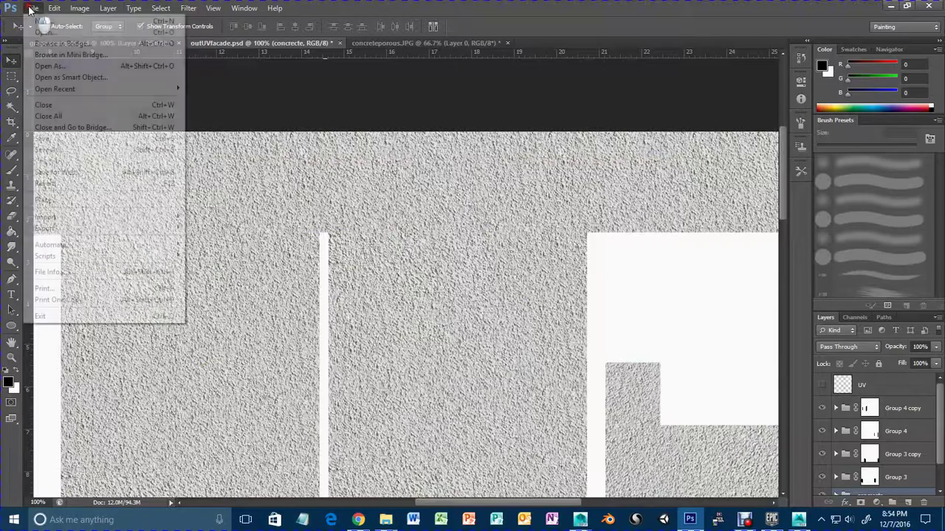
{"action": "left_click", "coordinate": [57, 147]}
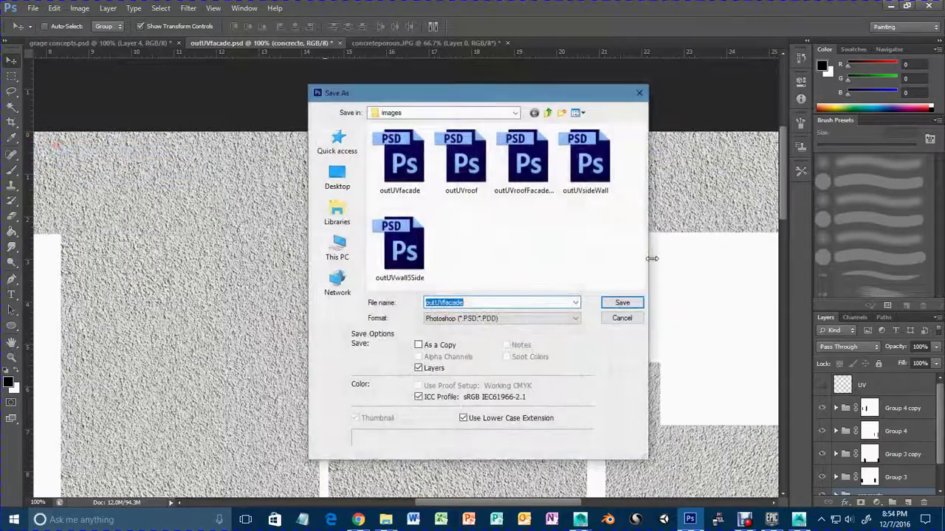
{"action": "left_click", "coordinate": [547, 112]}
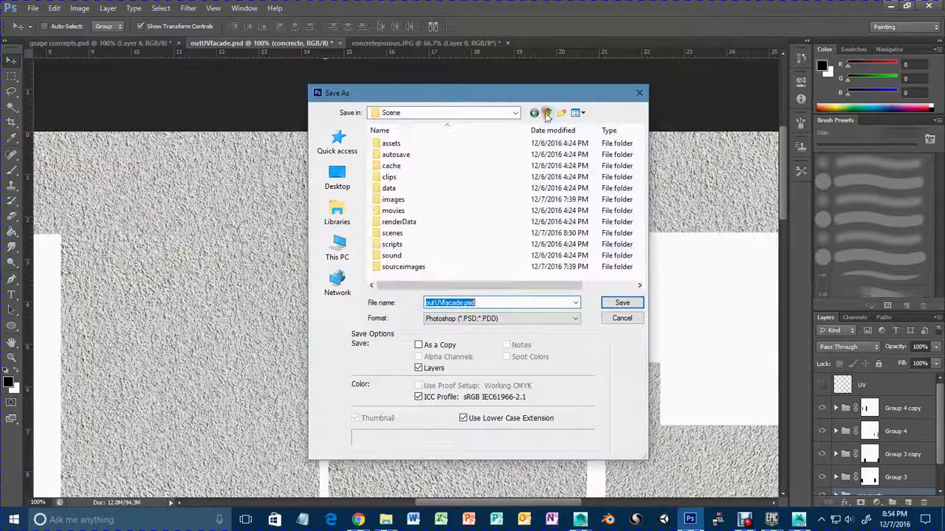
{"action": "double_click", "coordinate": [399, 268]}
{"action": "left_click", "coordinate": [504, 318]}
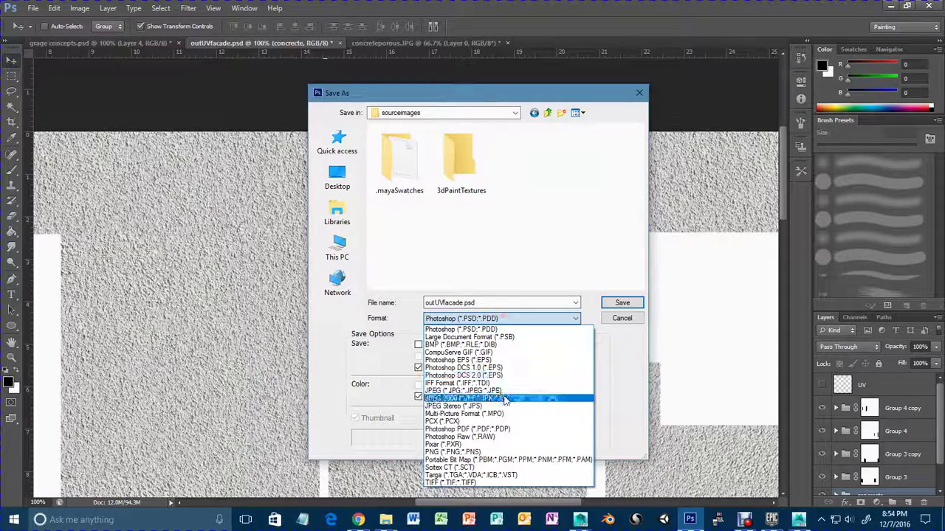
{"action": "left_click", "coordinate": [499, 458]}
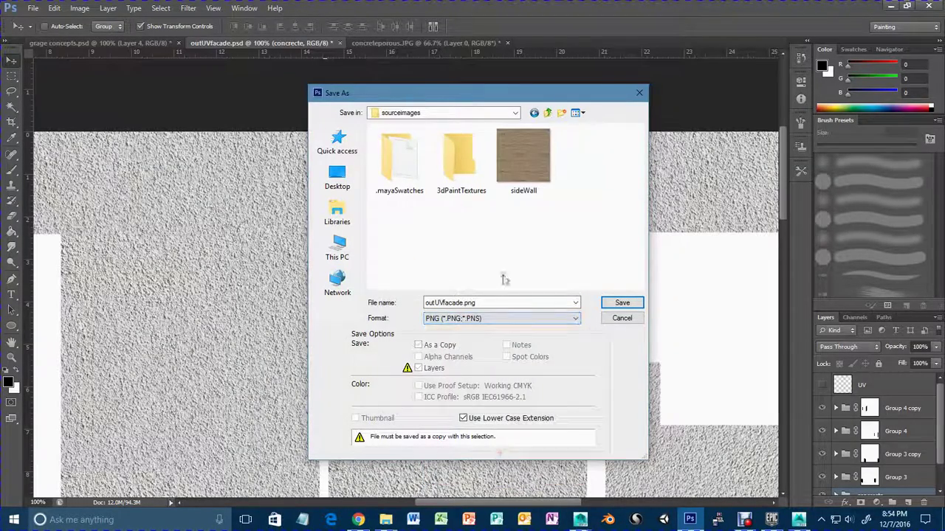
Name the PNG copy facade.png and save it with Smallest / Slow compression and no interlacing.
{"action": "double_click", "coordinate": [445, 304]}
{"action": "left_click", "coordinate": [488, 302]}
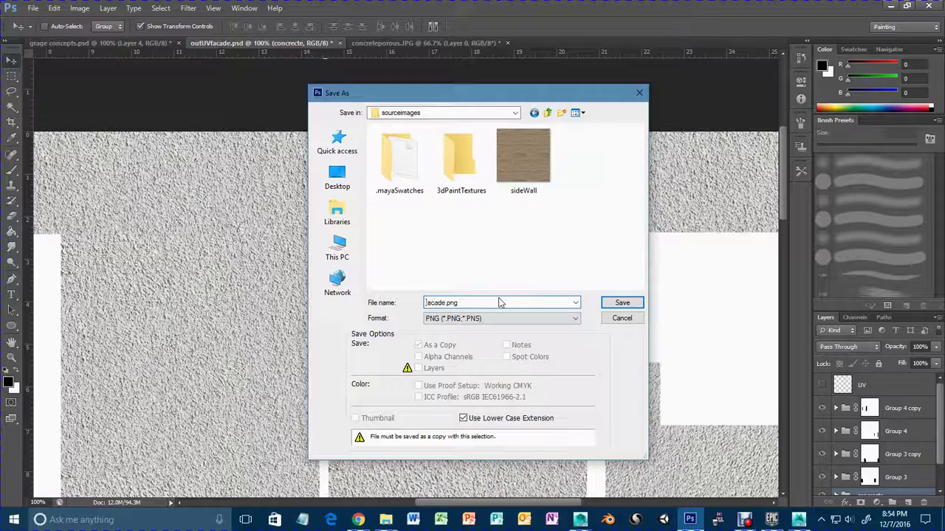
{"action": "left_click", "coordinate": [613, 303]}
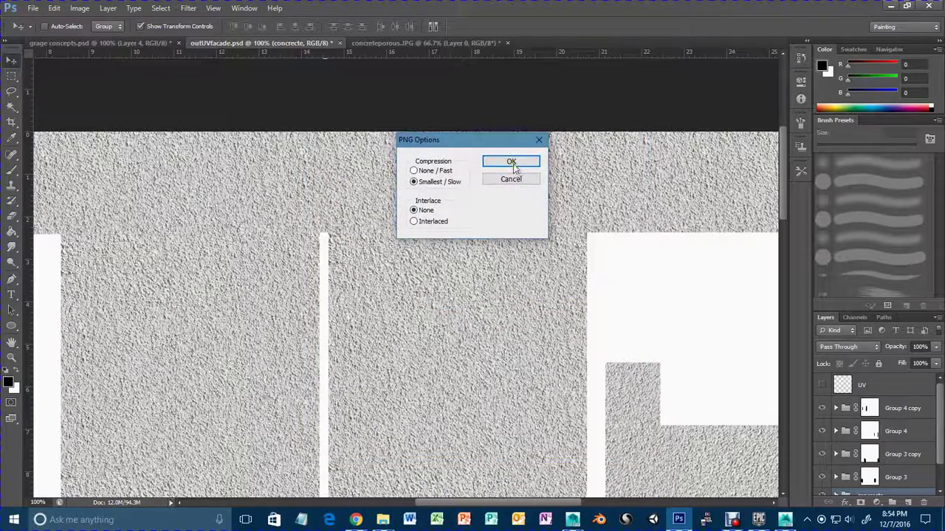
{"action": "left_click", "coordinate": [509, 158]}
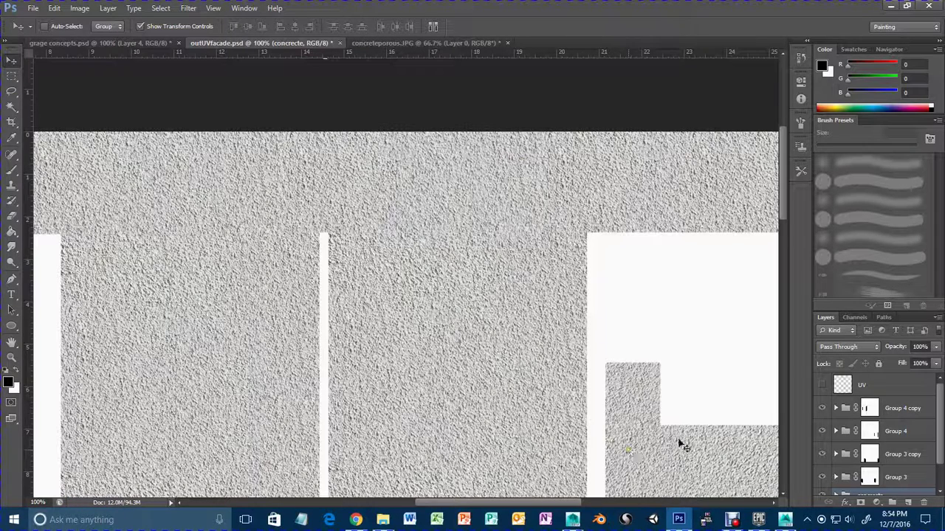
{"action": "left_click", "coordinate": [786, 519]}
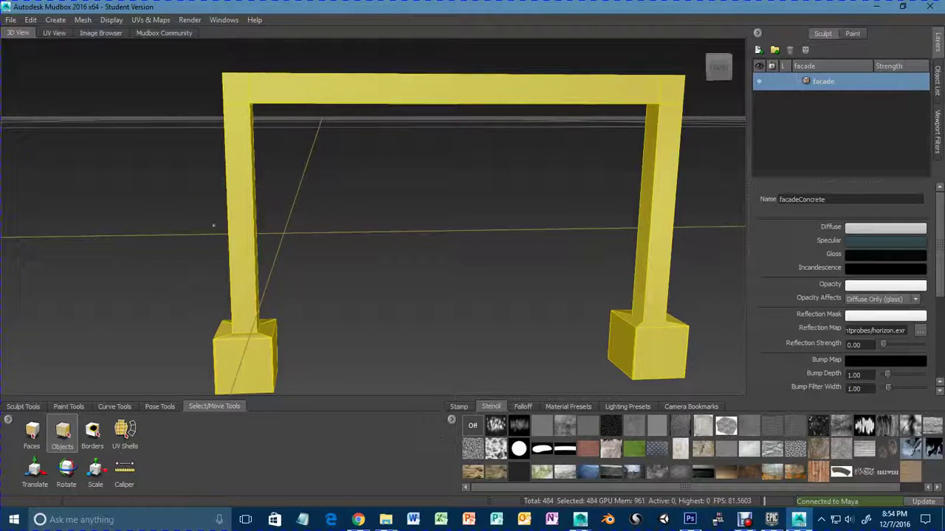
{"action": "right_click", "coordinate": [240, 213]}
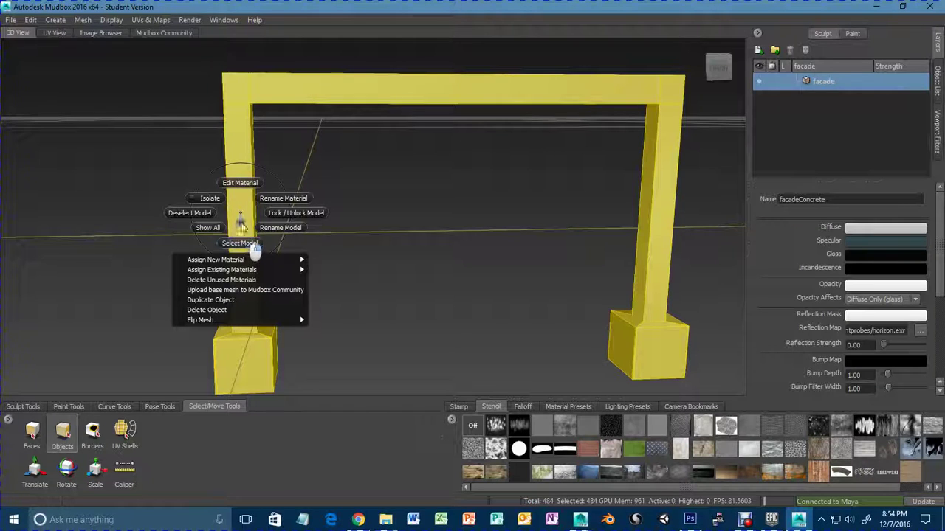
{"action": "left_click", "coordinate": [240, 182]}
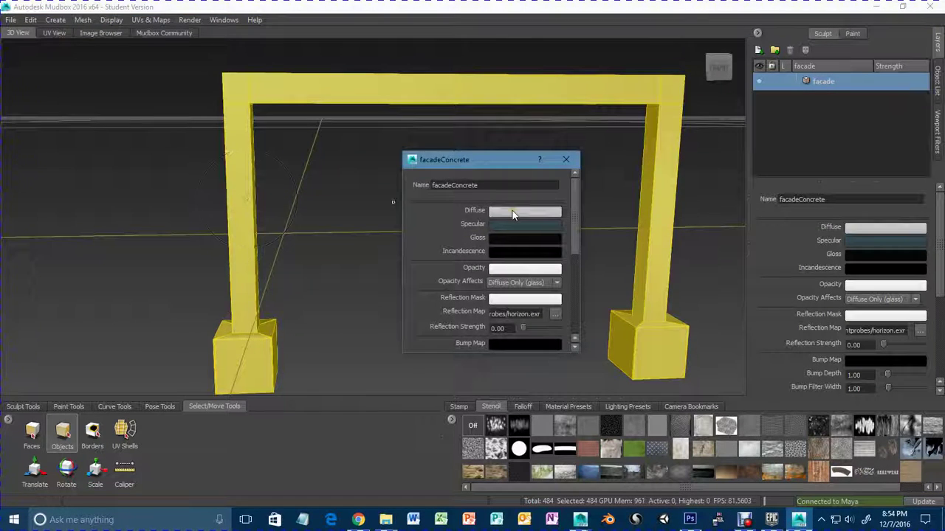
{"action": "left_click", "coordinate": [514, 212]}
{"action": "left_click", "coordinate": [99, 339]}
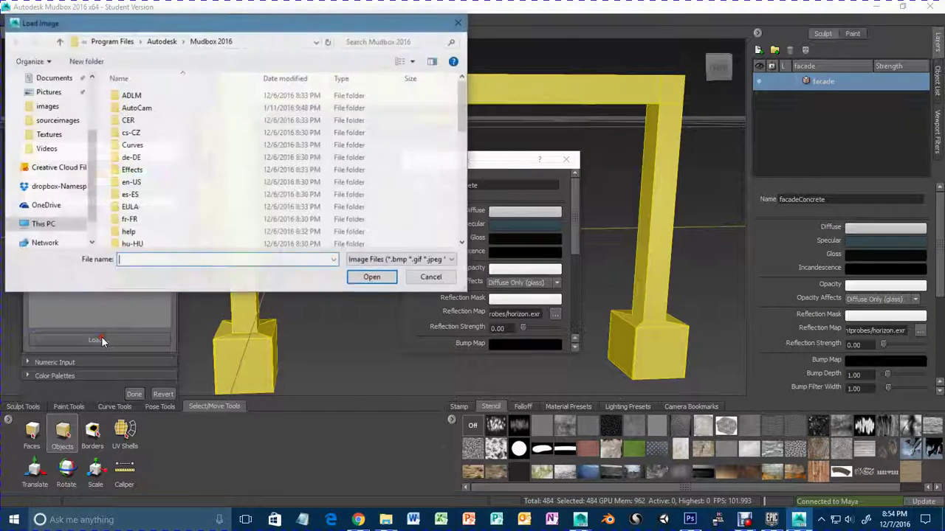
{"action": "left_click", "coordinate": [431, 277]}
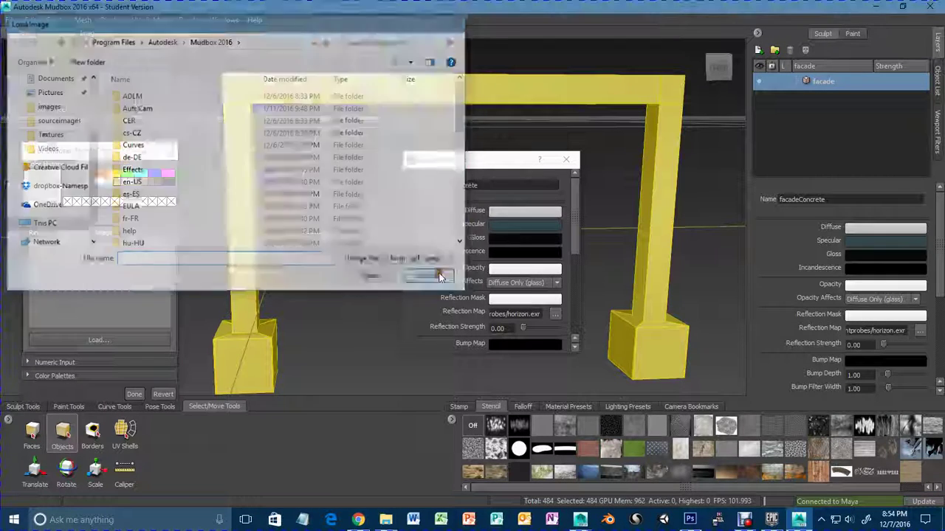
{"action": "left_click", "coordinate": [566, 160]}
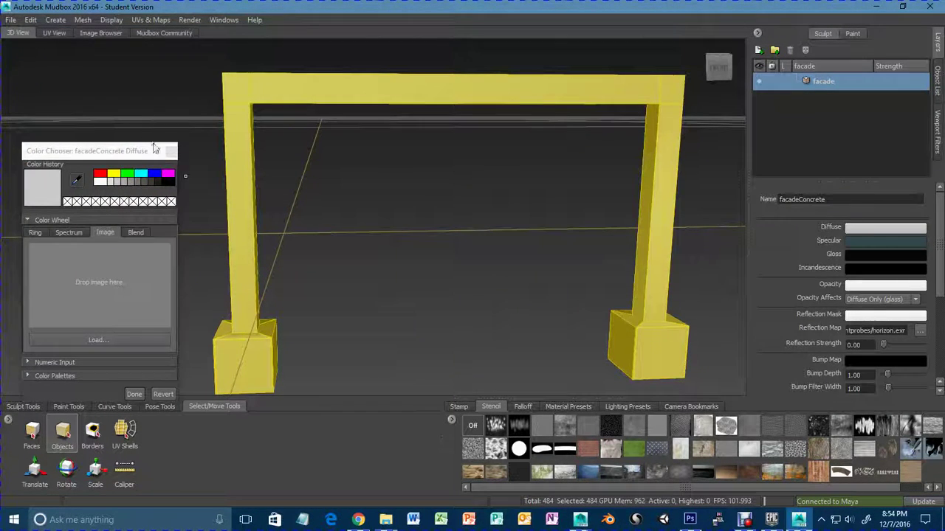
{"action": "left_click", "coordinate": [170, 151]}
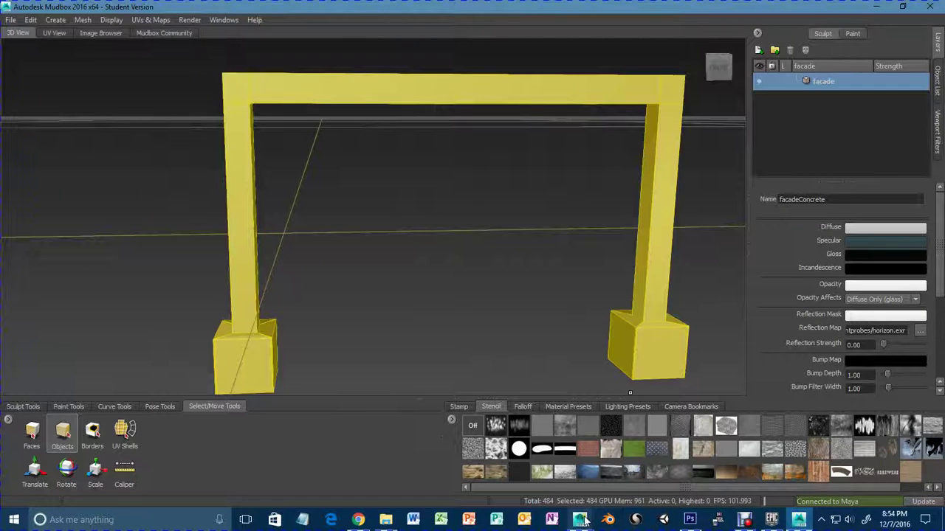
Delete the facade model from the Mudbox scene and switch to the Maya garage scene.
{"action": "key", "text": "Delete"}
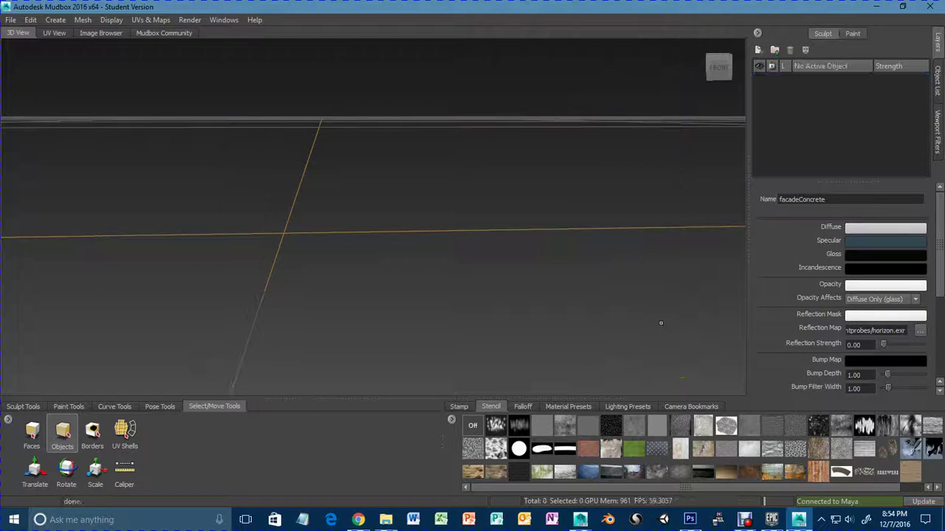
{"action": "mouse_move", "coordinate": [579, 520]}
{"action": "left_click", "coordinate": [648, 465]}
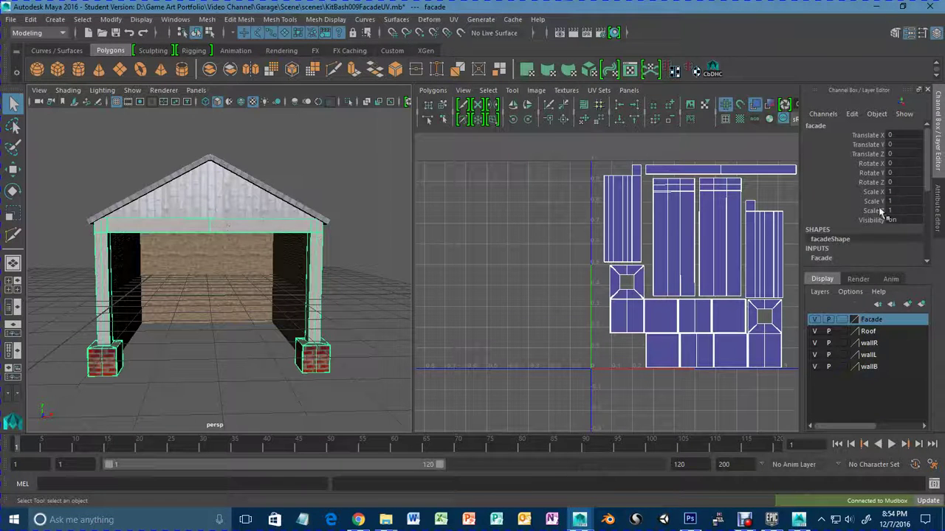
Show the facade's attributes and delete its non-deformer history.
{"action": "left_click", "coordinate": [940, 209]}
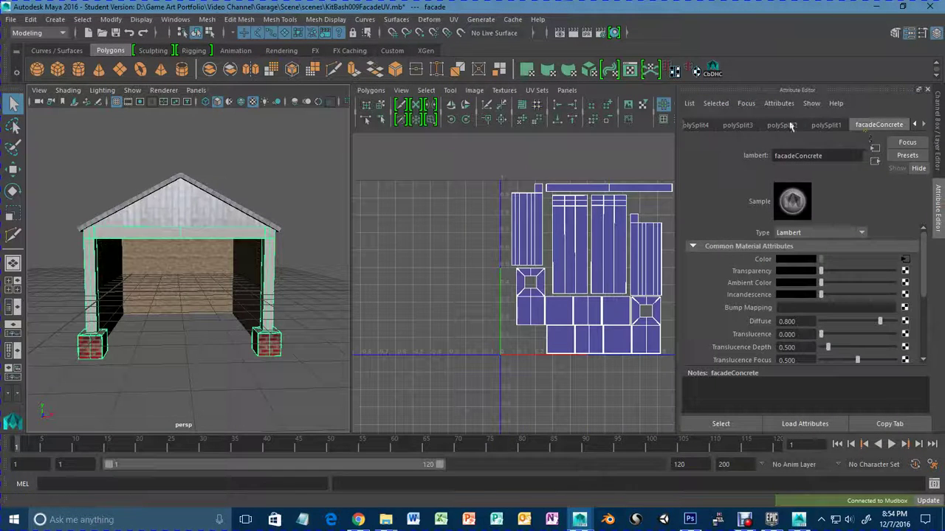
{"action": "left_click", "coordinate": [30, 20]}
{"action": "mouse_move", "coordinate": [189, 165]}
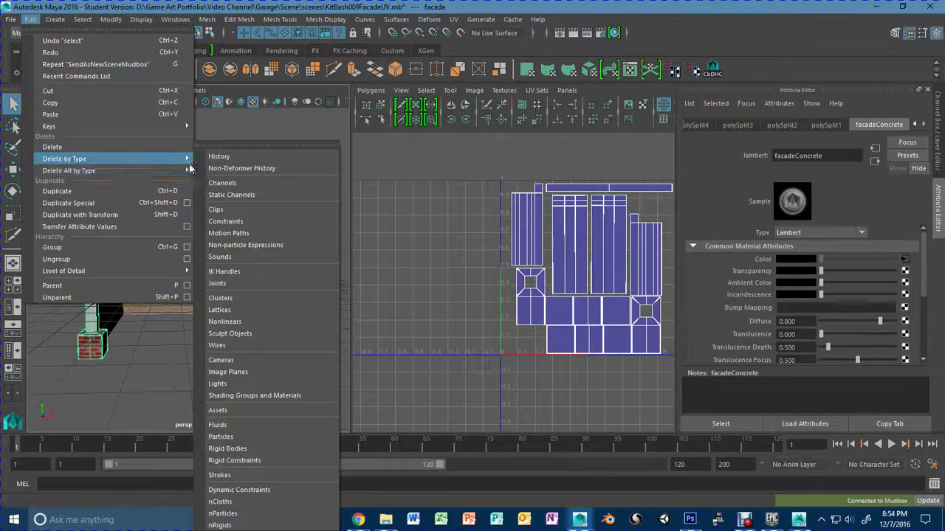
{"action": "left_click", "coordinate": [223, 169]}
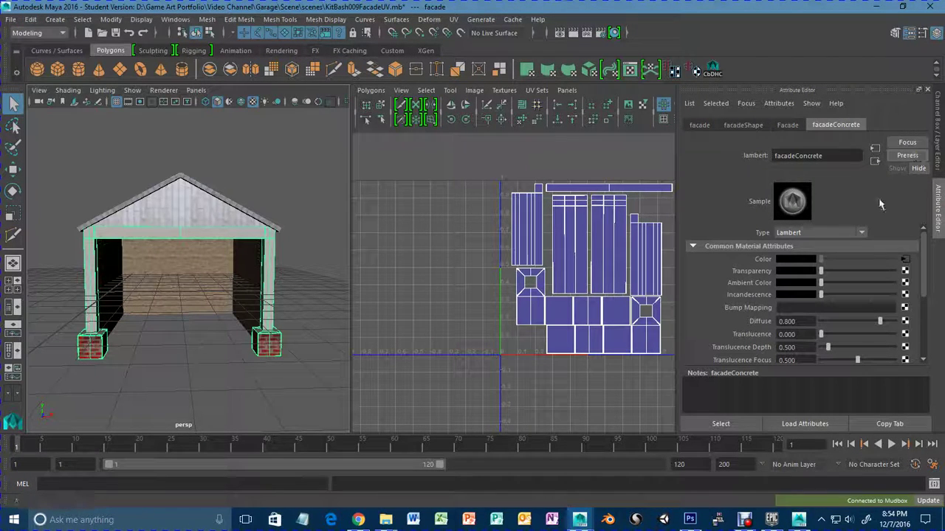
Replace the image of facadeConcrete's color file texture with facade.png from the sourceimages folder.
{"action": "left_click", "coordinate": [904, 260]}
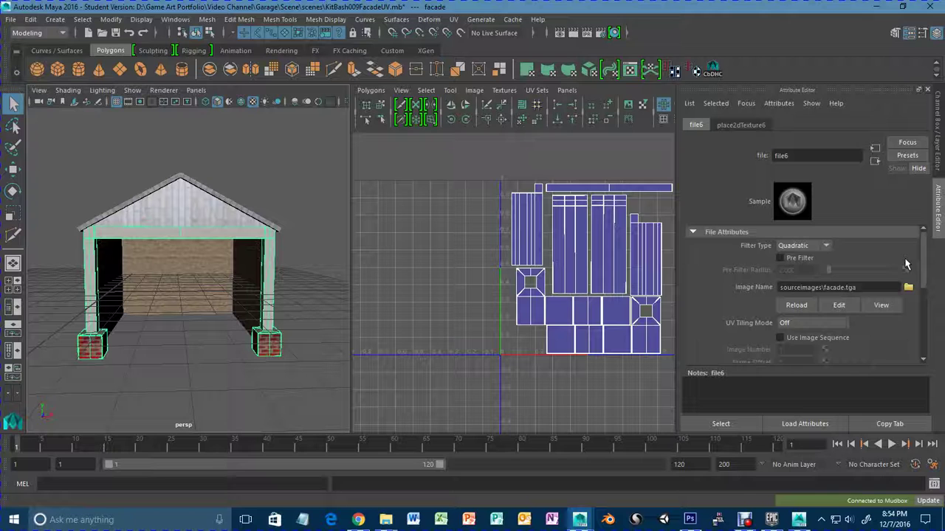
{"action": "left_click", "coordinate": [908, 288]}
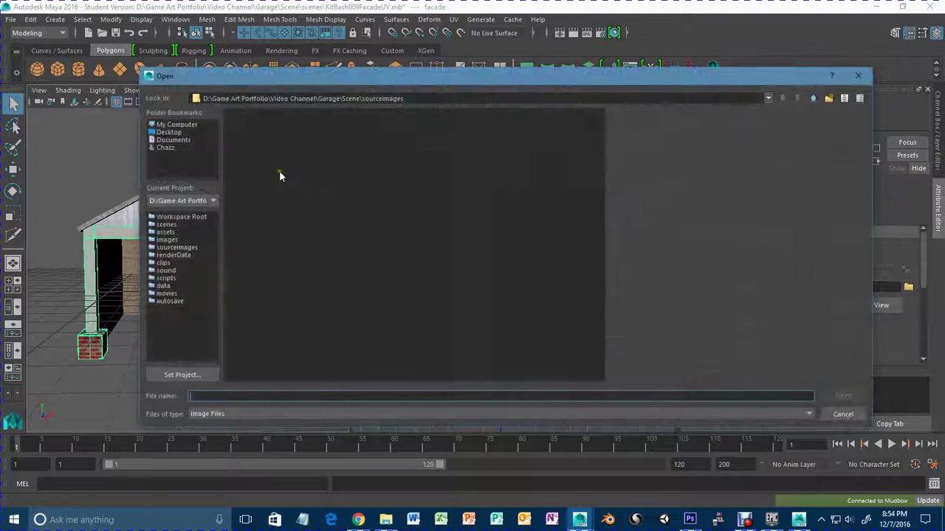
{"action": "left_click", "coordinate": [255, 134]}
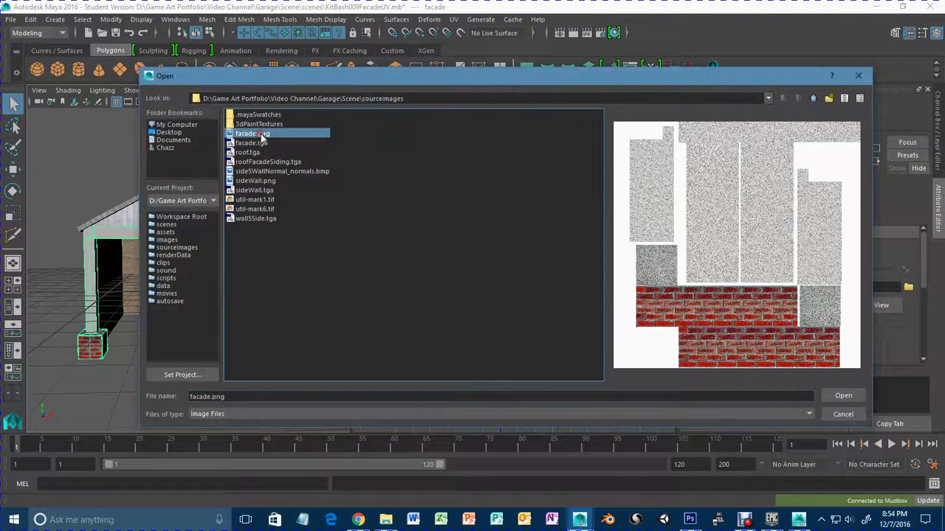
{"action": "left_click", "coordinate": [843, 396]}
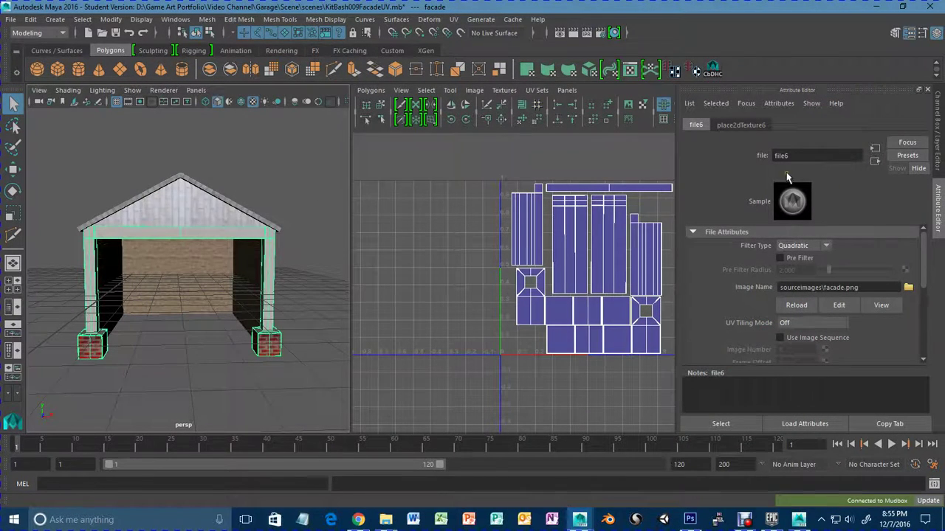
{"action": "scroll", "coordinate": [206, 367], "scroll_direction": "up", "scroll_amount": 5}
{"action": "scroll", "coordinate": [209, 366], "scroll_direction": "down", "scroll_amount": 5}
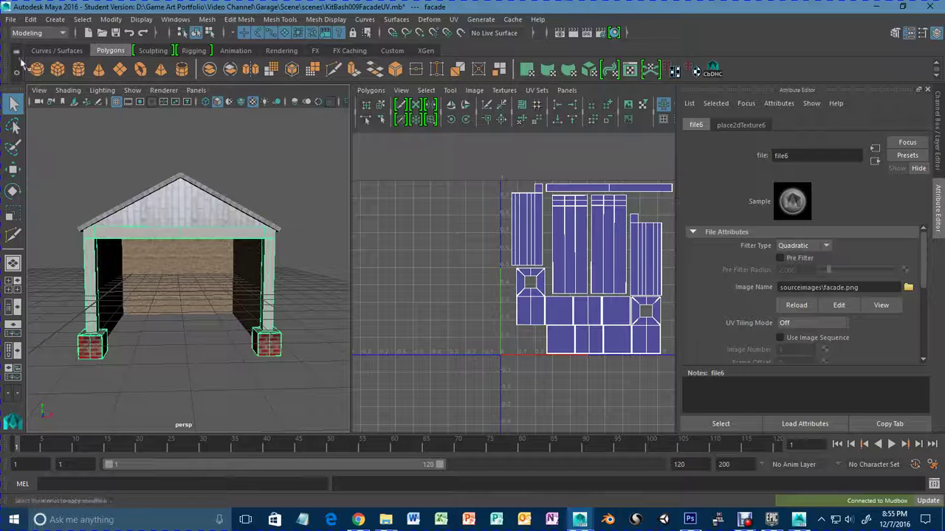
Send the selected facade to Mudbox as a new scene and answer the dialog about the current scene.
{"action": "left_click", "coordinate": [11, 19]}
{"action": "mouse_move", "coordinate": [146, 174]}
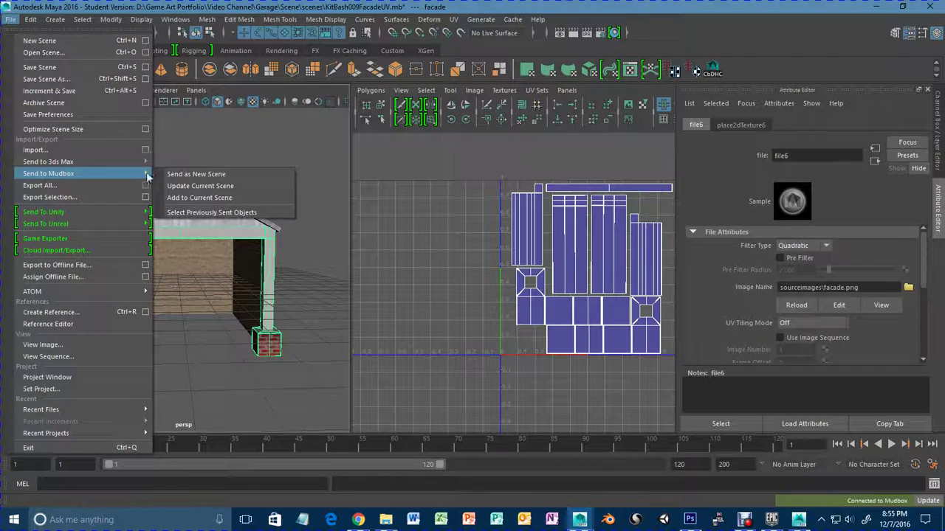
{"action": "left_click", "coordinate": [177, 178]}
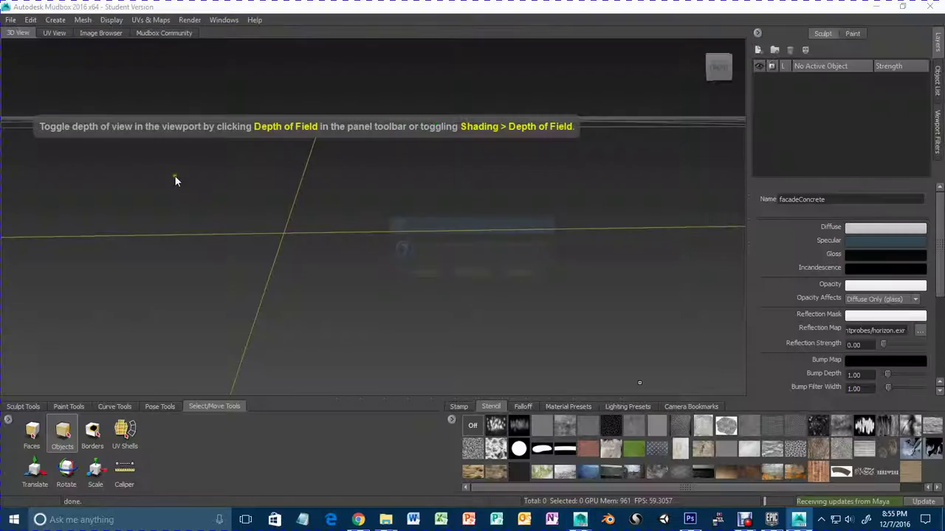
{"action": "left_click", "coordinate": [472, 273]}
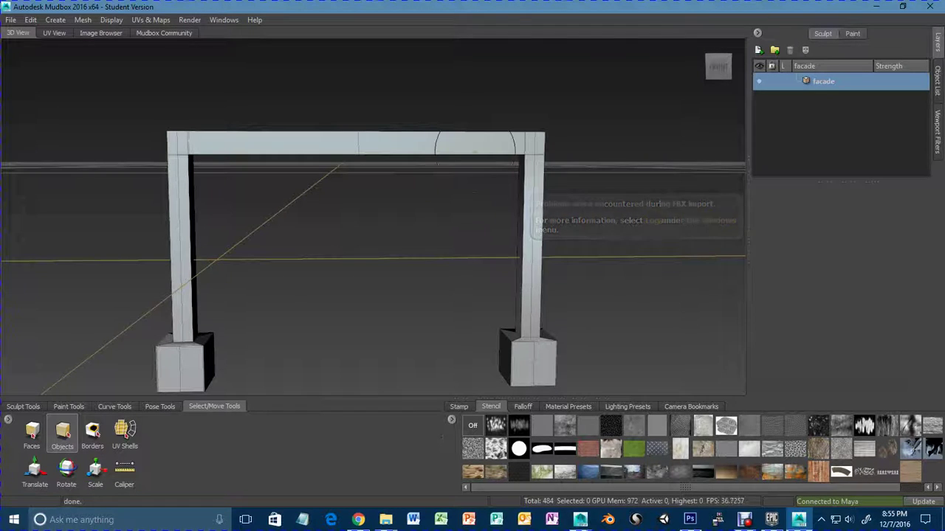
Inspect the imported facade from several angles and check its diffuse paint layer for the texture.
{"action": "scroll", "coordinate": [401, 248], "scroll_direction": "up", "scroll_amount": 5}
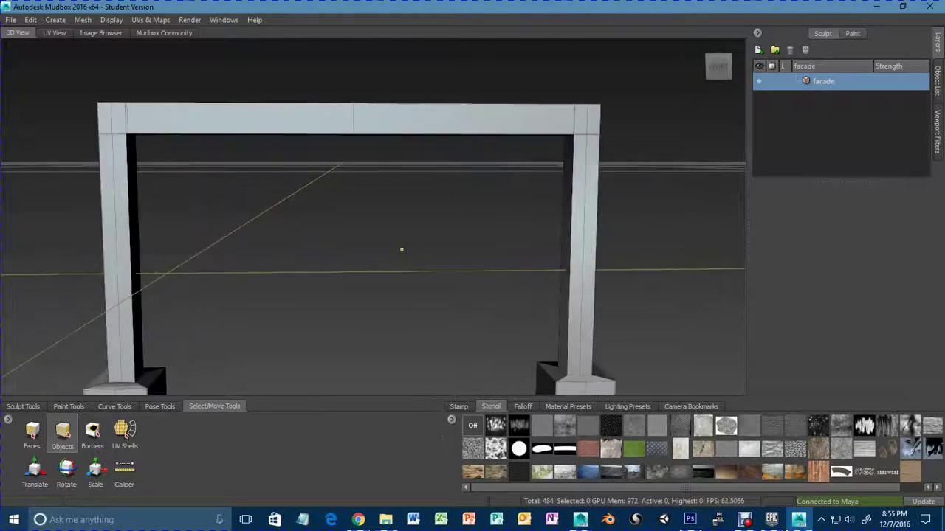
{"action": "scroll", "coordinate": [405, 253], "scroll_direction": "down", "scroll_amount": 3}
{"action": "left_click_drag", "start_coordinate": [405, 258], "coordinate": [459, 252], "text": "alt"}
{"action": "scroll", "coordinate": [391, 259], "scroll_direction": "down", "scroll_amount": 2}
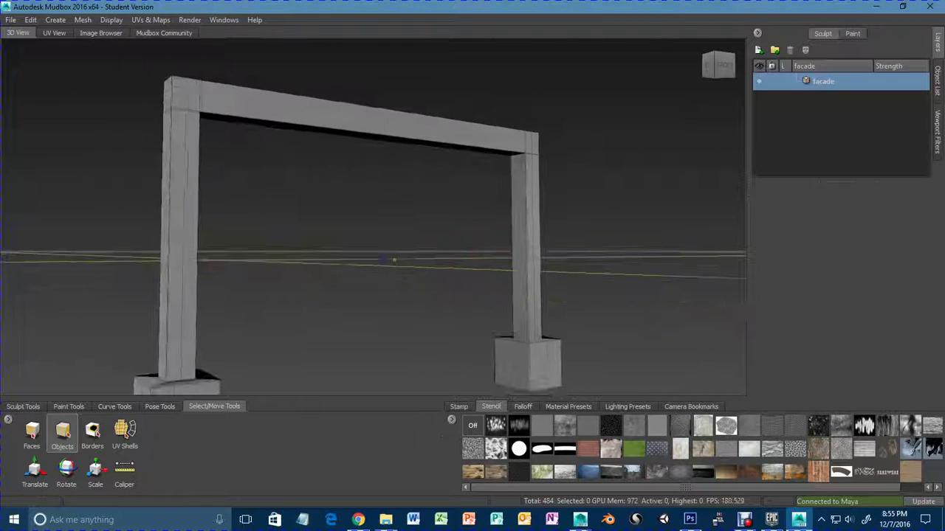
{"action": "left_click_drag", "start_coordinate": [391, 259], "coordinate": [340, 268], "text": "alt"}
{"action": "mouse_move", "coordinate": [340, 268]}
{"action": "middle_mouse_down", "text": "alt"}
{"action": "mouse_move", "coordinate": [384, 241]}
{"action": "mouse_move", "coordinate": [338, 300]}
{"action": "middle_mouse_up", "text": "alt"}
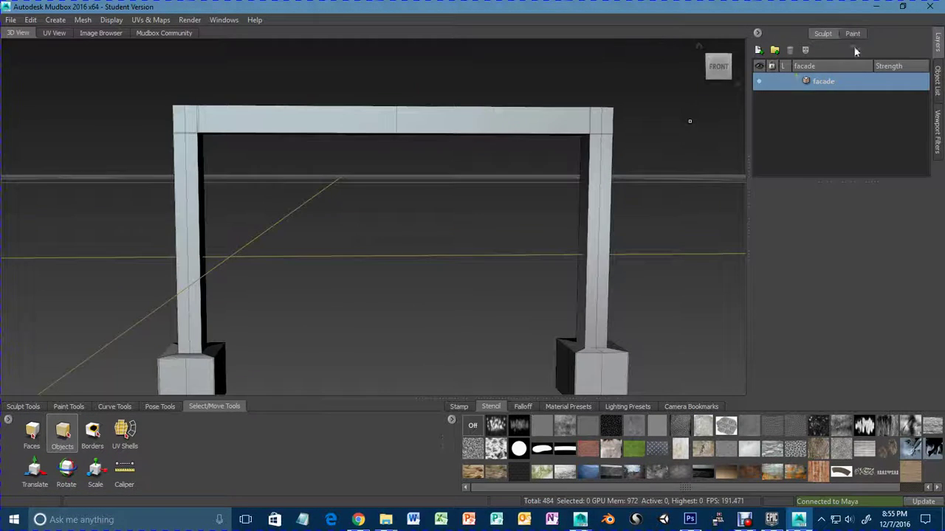
{"action": "left_click", "coordinate": [854, 34]}
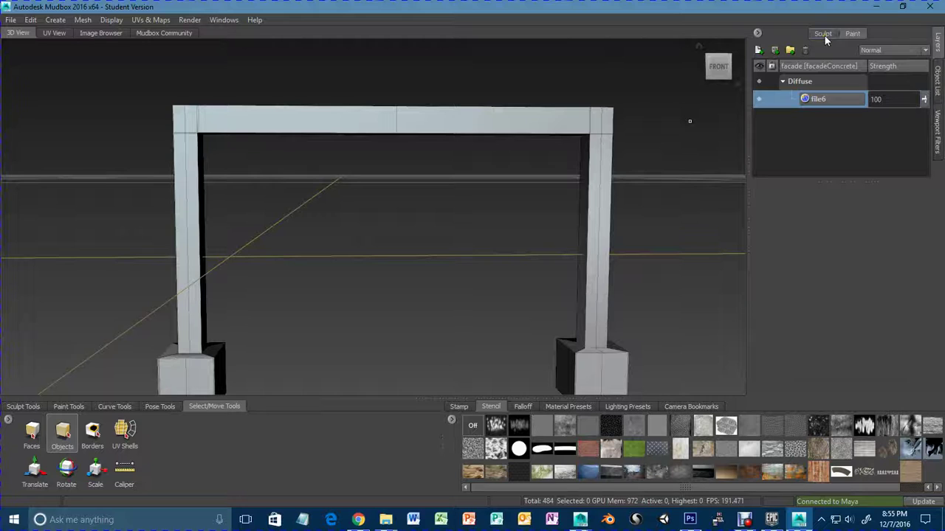
{"action": "left_click", "coordinate": [824, 35]}
Open the facadeConcrete material for editing and start loading an image for its diffuse color.
{"action": "right_click_drag", "start_coordinate": [266, 121], "coordinate": [271, 91]}
{"action": "left_click", "coordinate": [515, 226]}
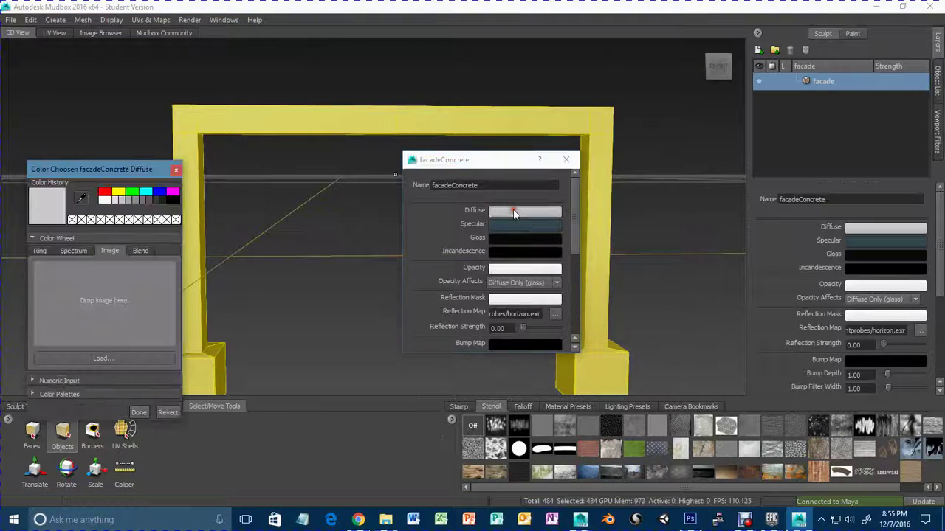
{"action": "left_click", "coordinate": [140, 361]}
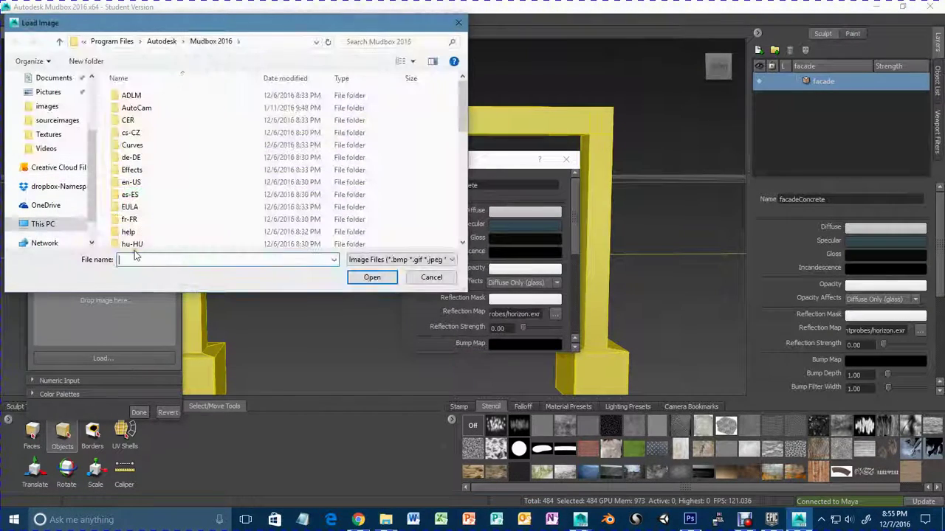
Browse to the Video Channel folder inside Game Art Portfolio on the Files (D:) drive.
{"action": "left_click", "coordinate": [65, 223]}
{"action": "double_click", "coordinate": [335, 213]}
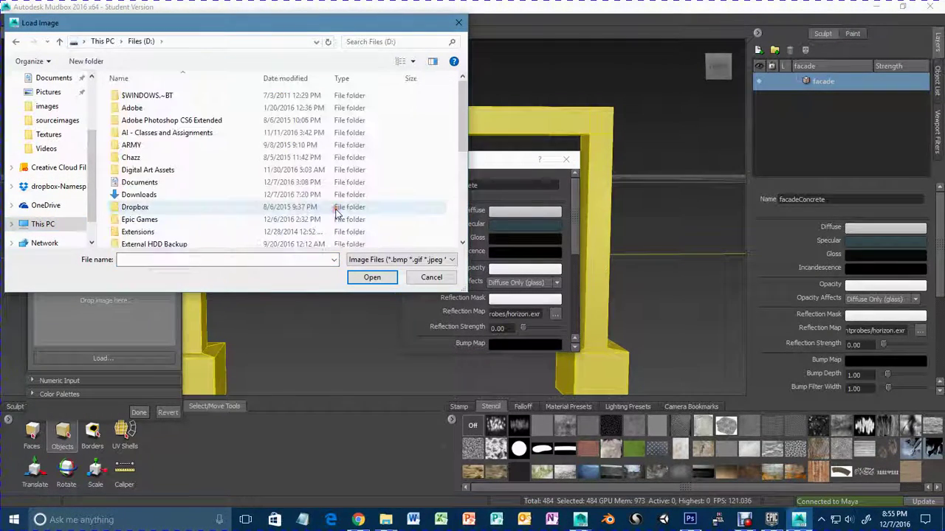
{"action": "scroll", "coordinate": [207, 227], "scroll_direction": "down", "scroll_amount": 2}
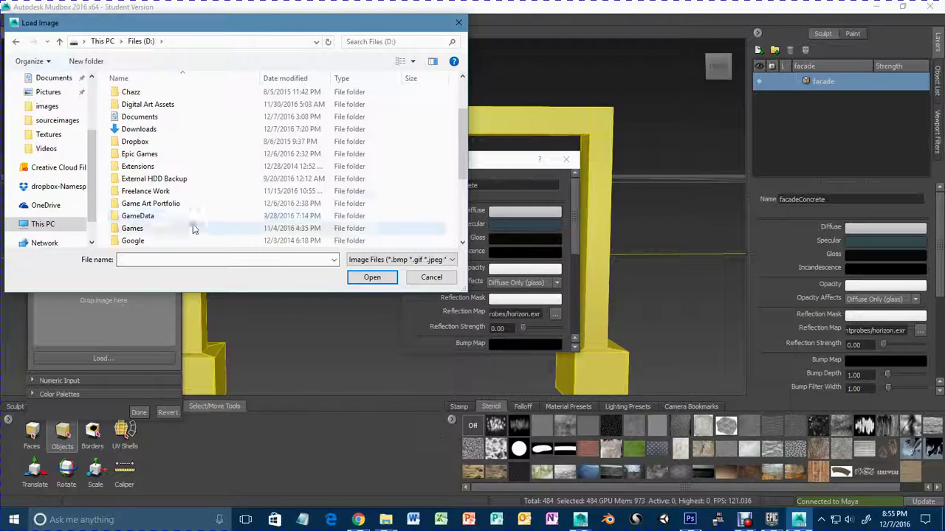
{"action": "double_click", "coordinate": [155, 203]}
{"action": "scroll", "coordinate": [170, 218], "scroll_direction": "down", "scroll_amount": 3}
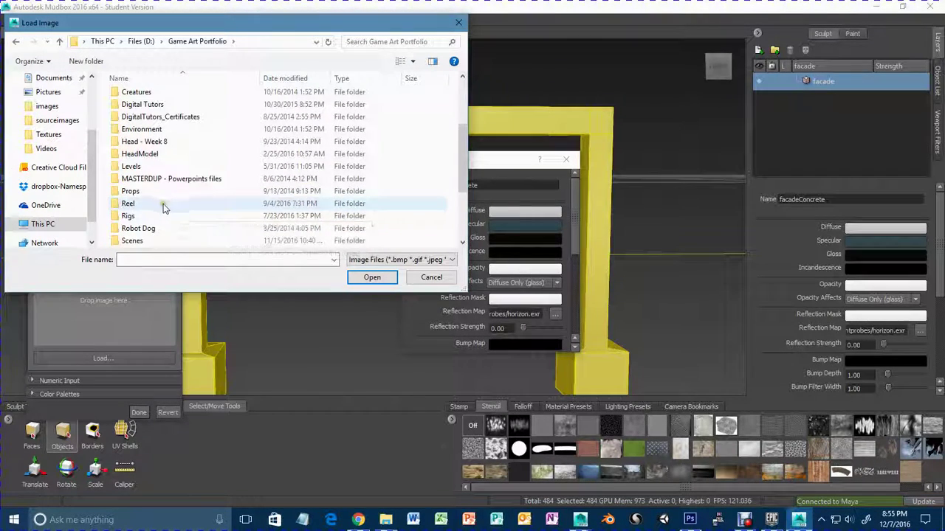
{"action": "scroll", "coordinate": [170, 221], "scroll_direction": "down", "scroll_amount": 2}
{"action": "scroll", "coordinate": [169, 228], "scroll_direction": "down", "scroll_amount": 1}
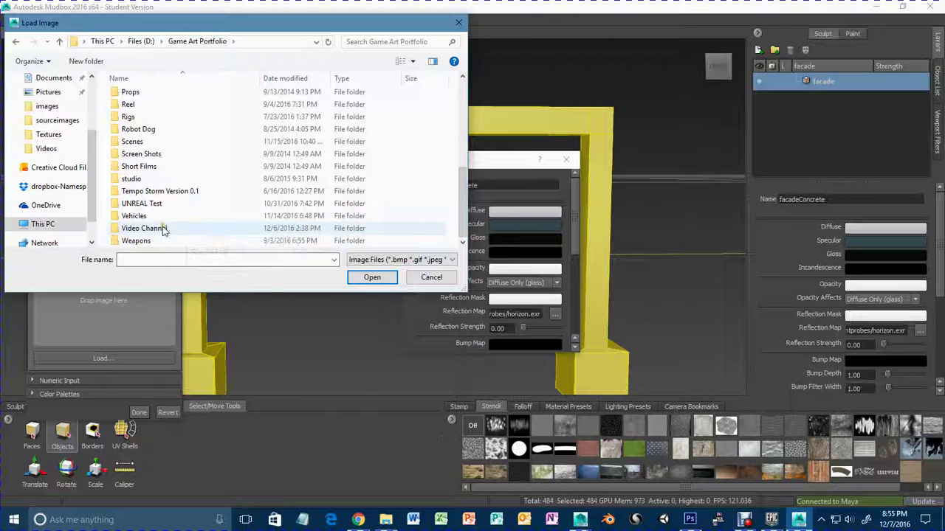
{"action": "double_click", "coordinate": [167, 228]}
Load the facade image from Garage\Scene\sourceimages into the diffuse color chooser and close the chooser.
{"action": "double_click", "coordinate": [134, 96]}
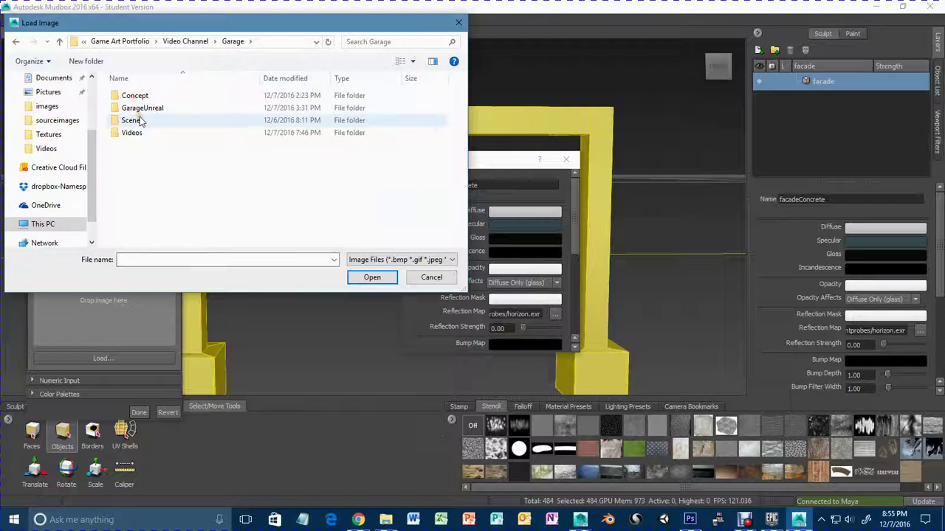
{"action": "double_click", "coordinate": [133, 120]}
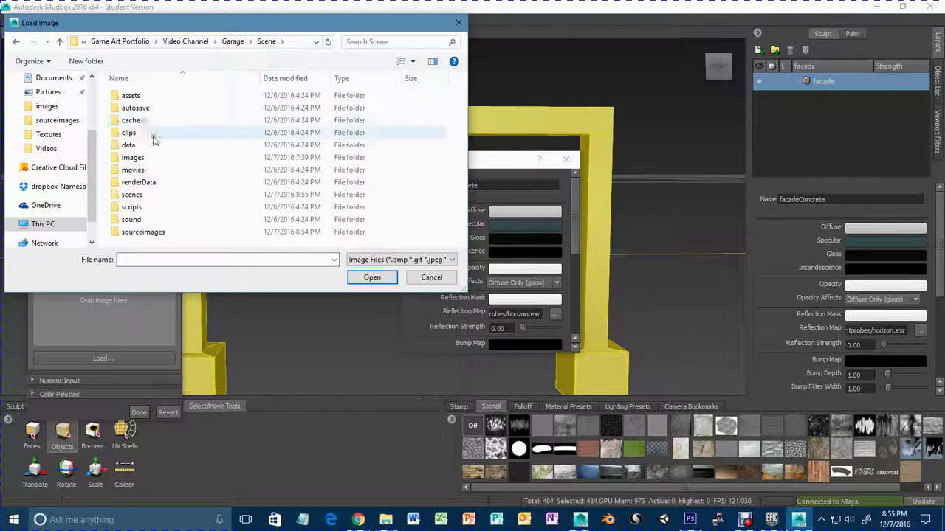
{"action": "double_click", "coordinate": [148, 231]}
{"action": "left_click", "coordinate": [283, 109]}
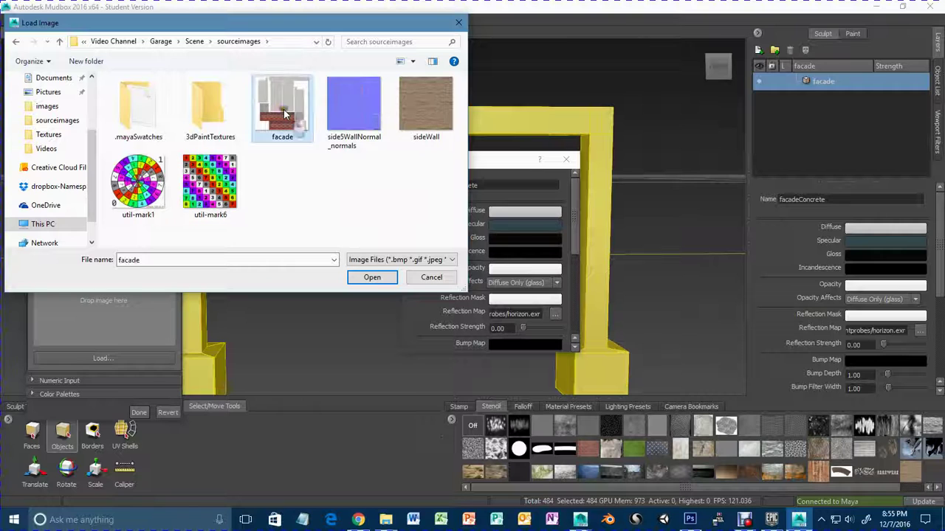
{"action": "left_click", "coordinate": [372, 277]}
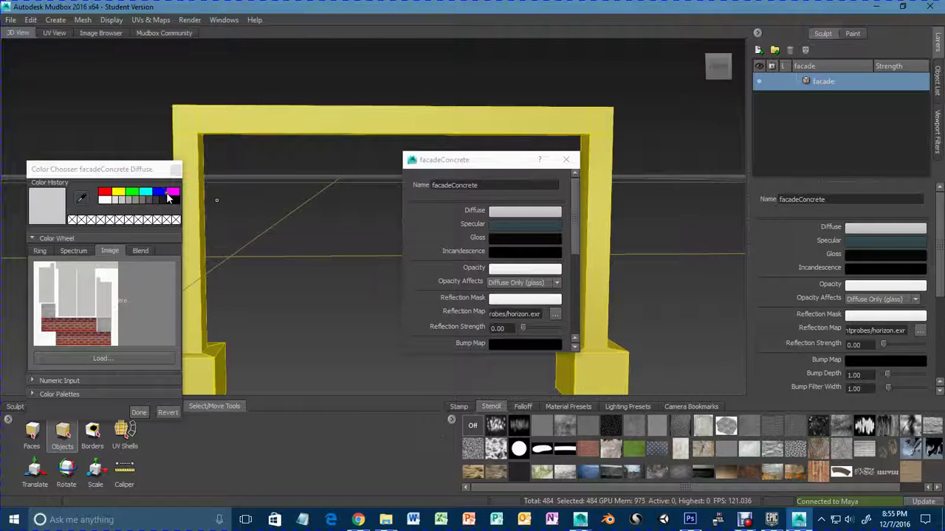
{"action": "left_click", "coordinate": [176, 169]}
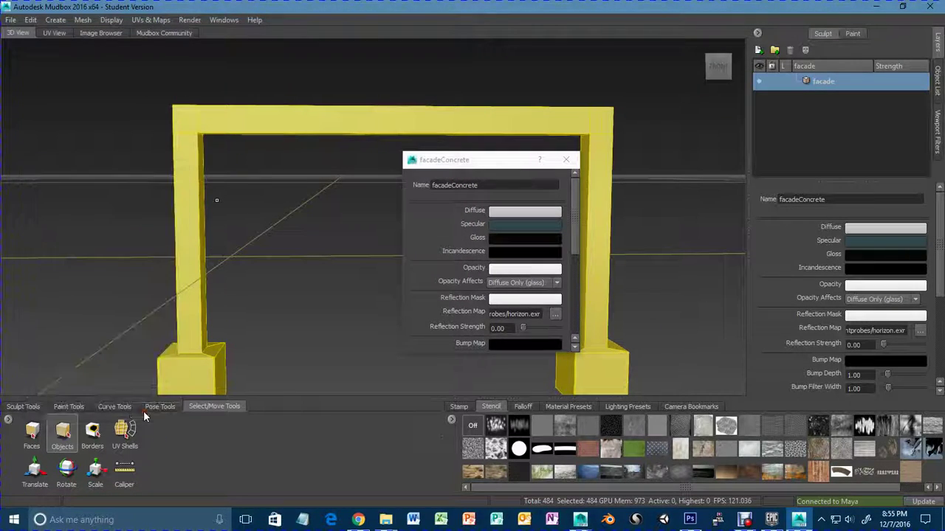
Check the image in the material's diffuse color chooser and close both material windows.
{"action": "left_click", "coordinate": [537, 211]}
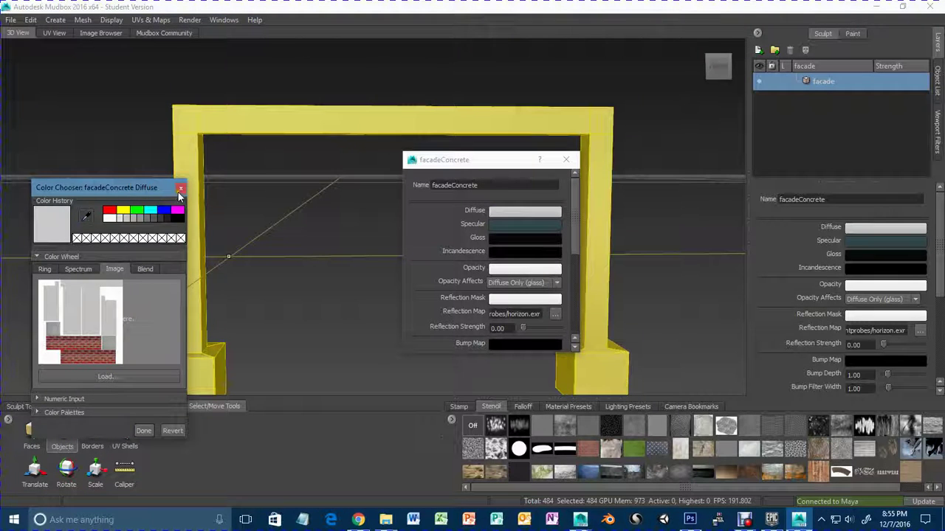
{"action": "left_click", "coordinate": [181, 191]}
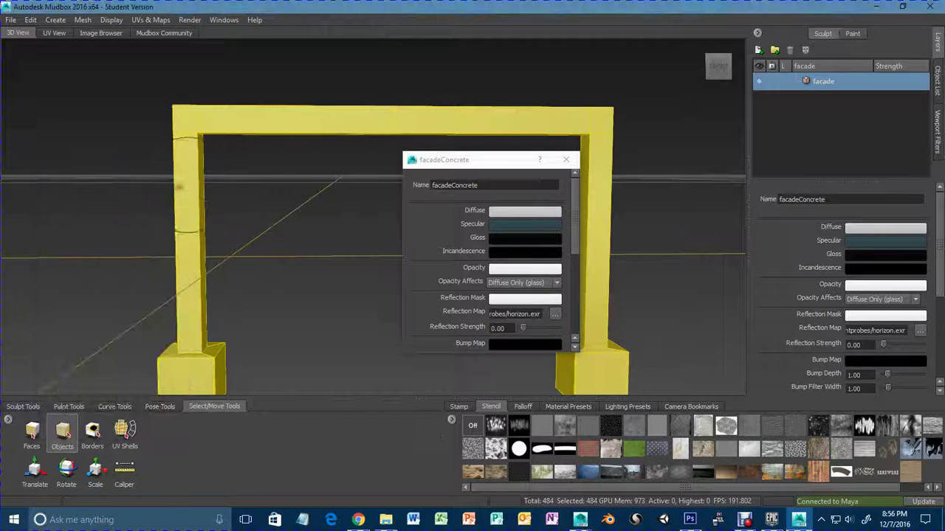
{"action": "left_click", "coordinate": [566, 160]}
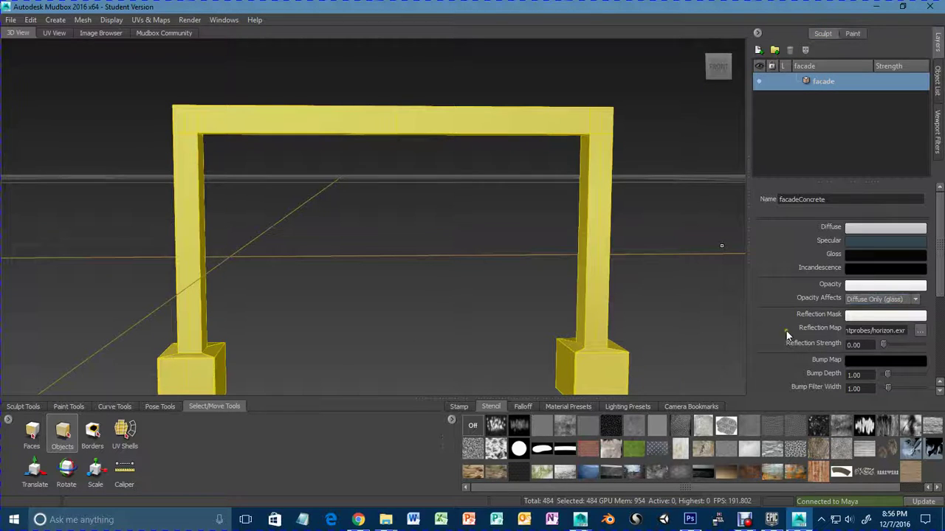
Reselect the whole facade mesh and subdivide it to level 7.
{"action": "left_click", "coordinate": [23, 406]}
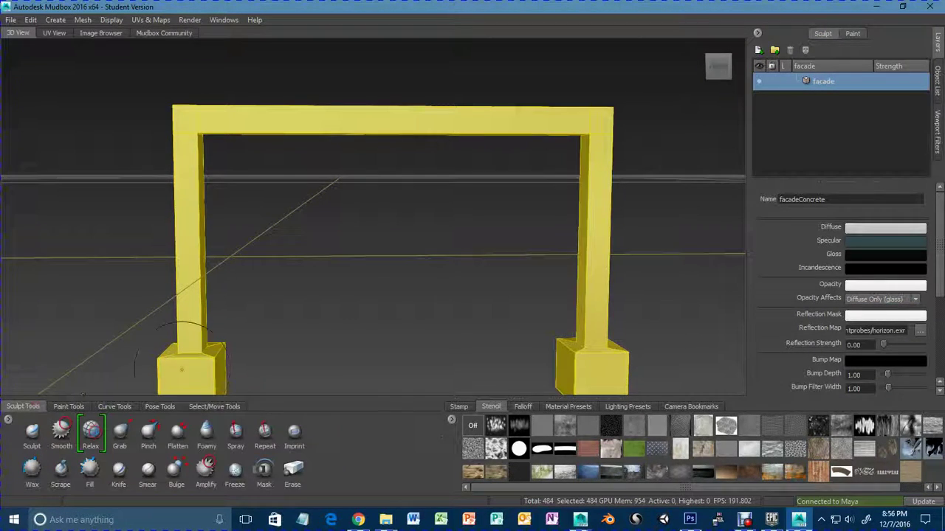
{"action": "left_click", "coordinate": [344, 287]}
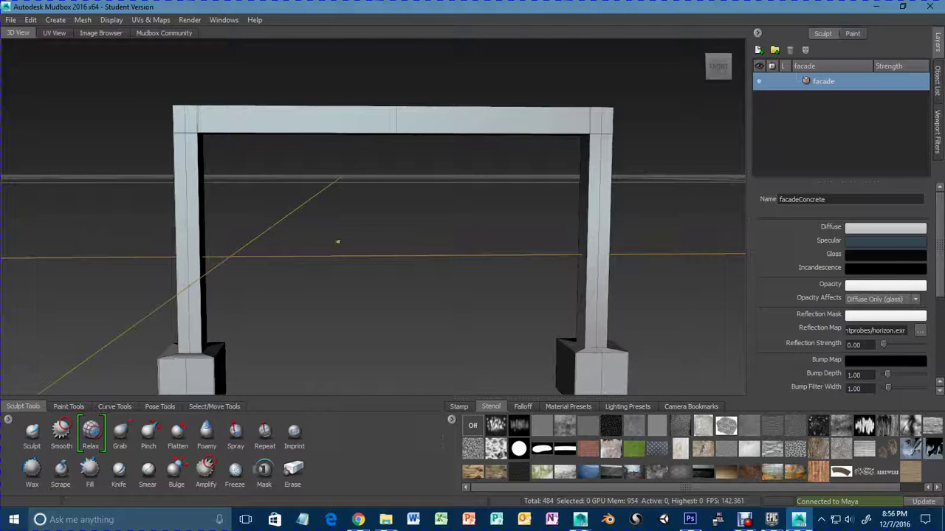
{"action": "left_click", "coordinate": [200, 406]}
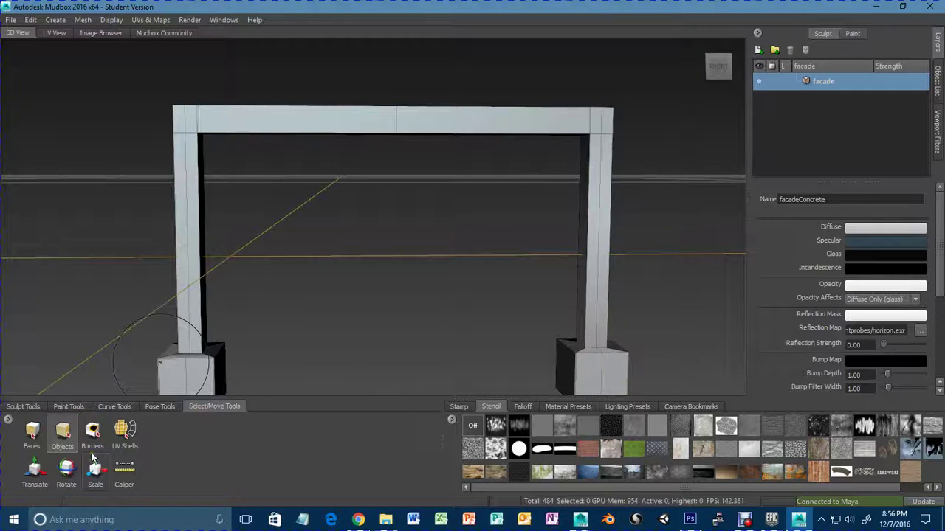
{"action": "left_click", "coordinate": [64, 432]}
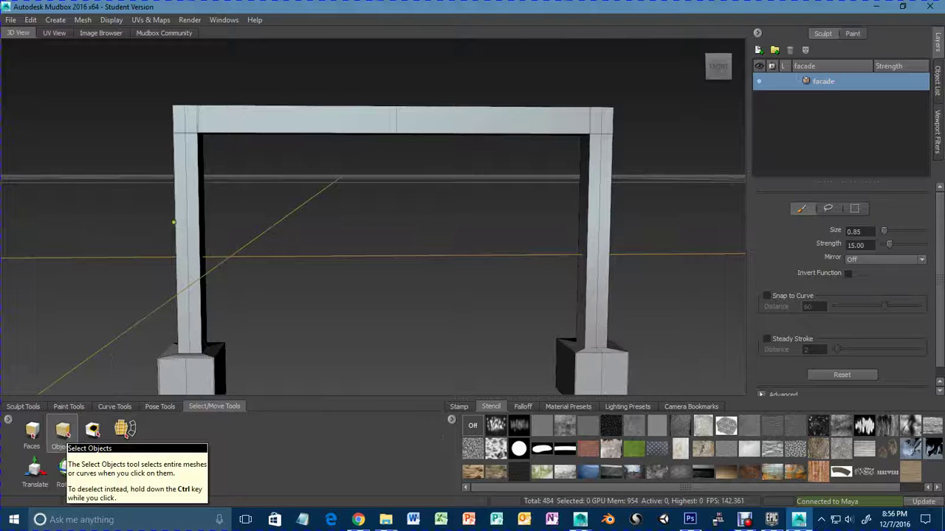
{"action": "left_click", "coordinate": [185, 221]}
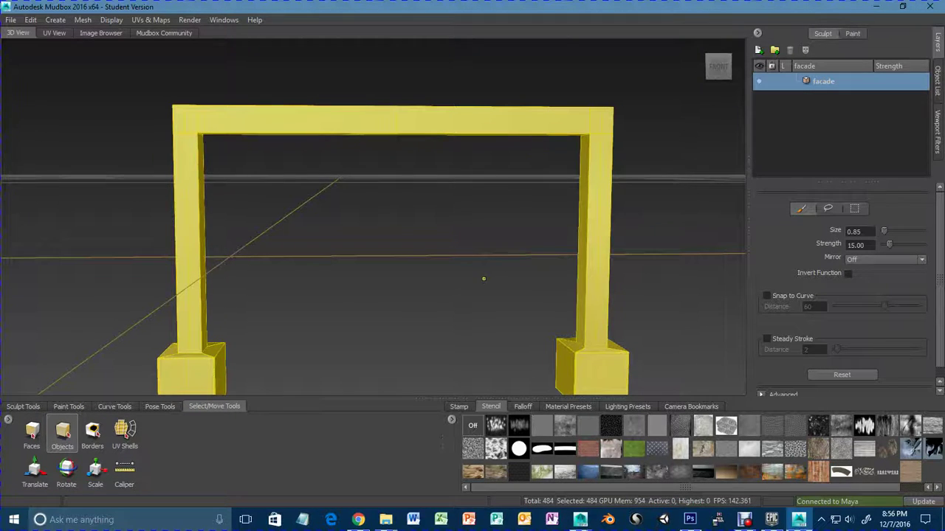
{"action": "key", "text": "shift+d"}
{"action": "key", "text": "shift+d"}
{"action": "key", "text": "shift+d"}
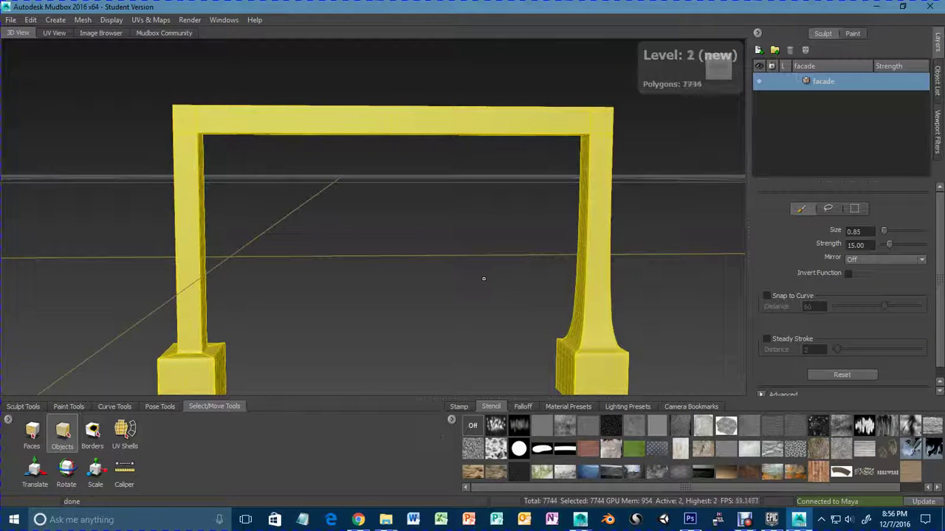
{"action": "key", "text": "shift+d"}
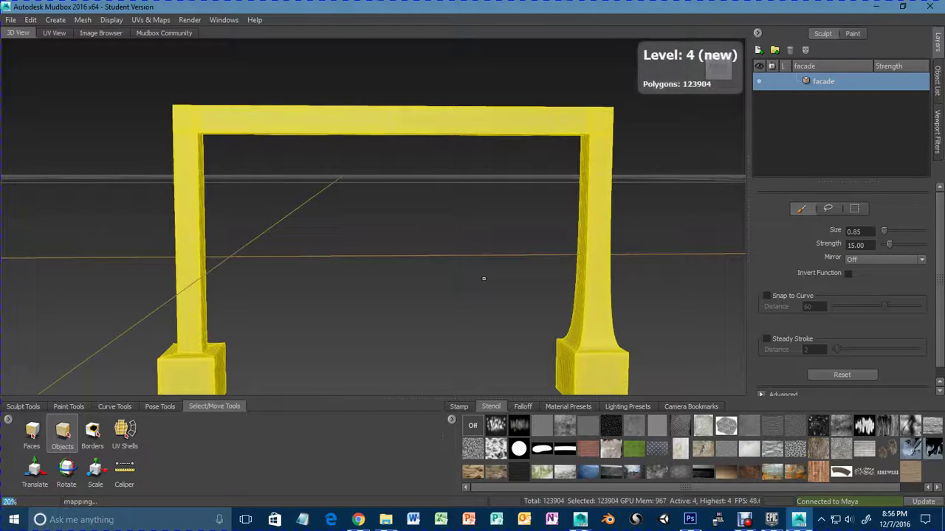
{"action": "key", "text": "shift+d"}
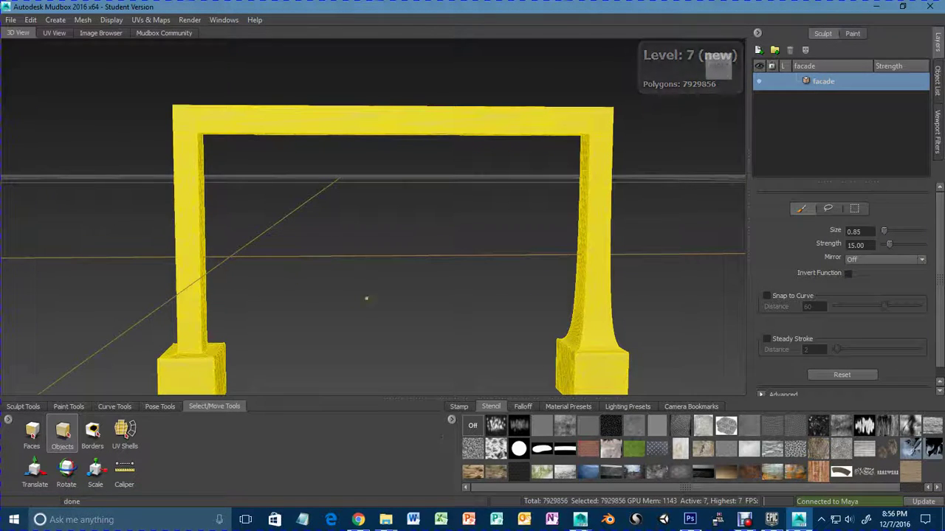
Clear the selection of the subdivided facade with the object selection tool active.
{"action": "right_click_drag", "start_coordinate": [414, 327], "coordinate": [293, 256], "text": "alt"}
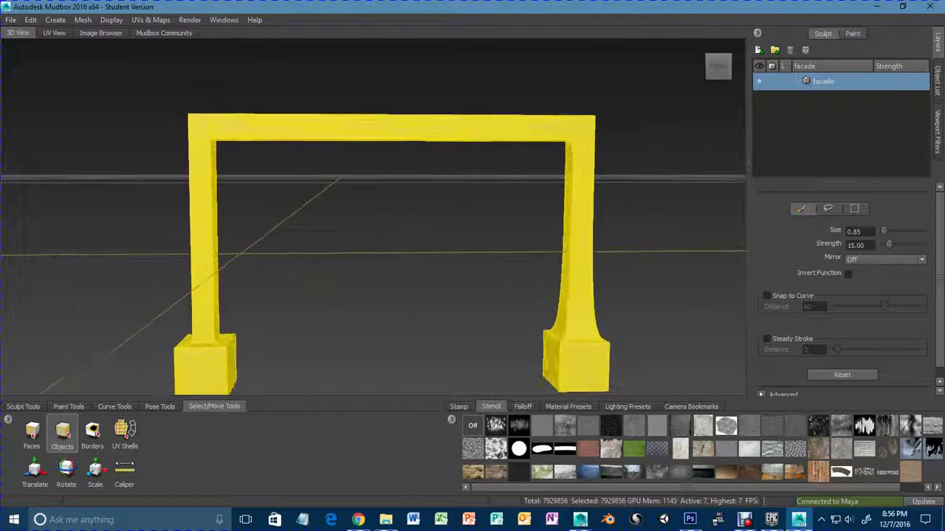
{"action": "left_click", "coordinate": [52, 437]}
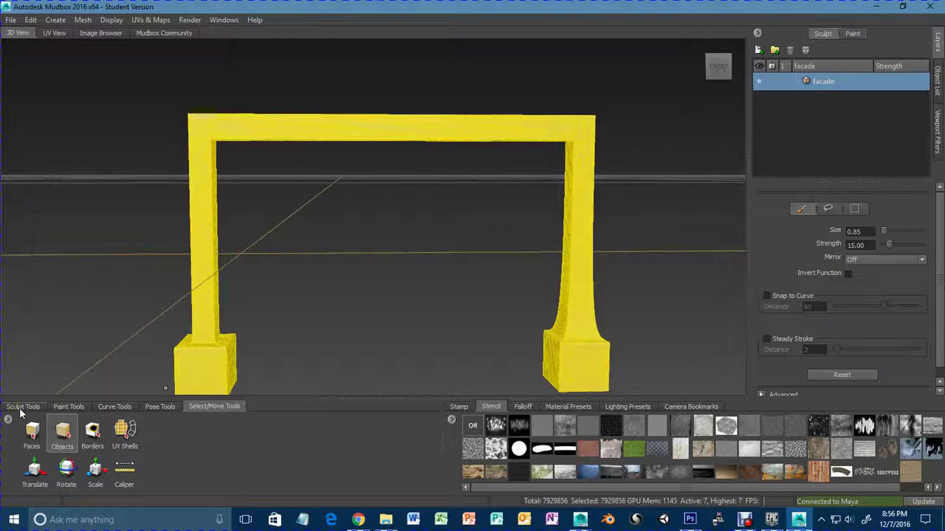
{"action": "left_click", "coordinate": [22, 407]}
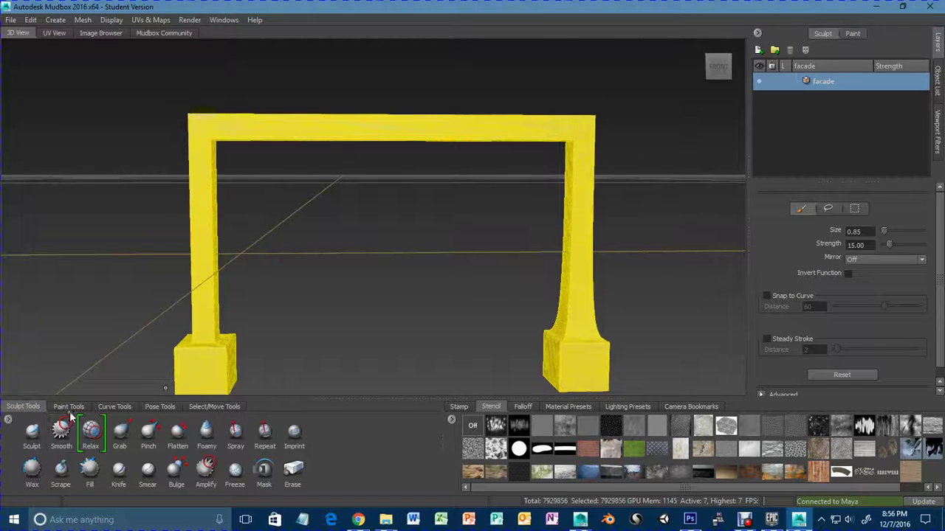
{"action": "left_click", "coordinate": [191, 405]}
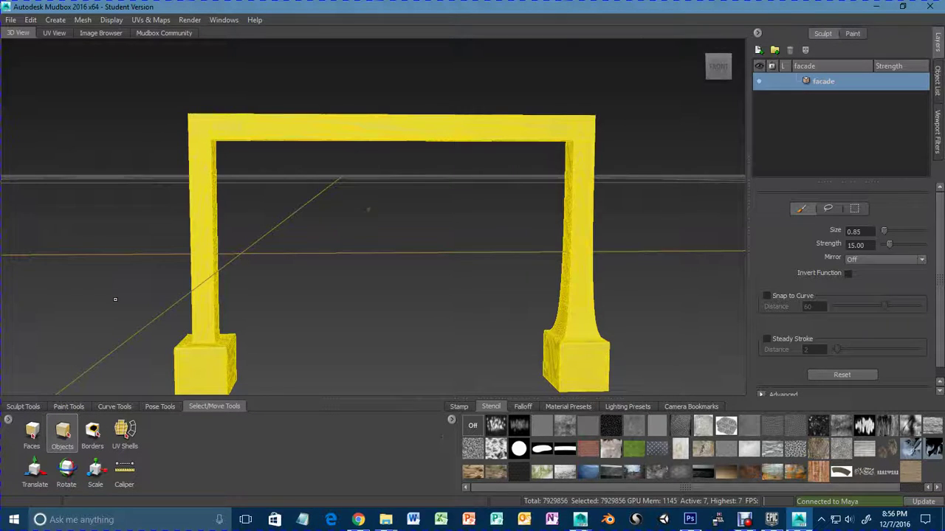
{"action": "left_click", "coordinate": [533, 283]}
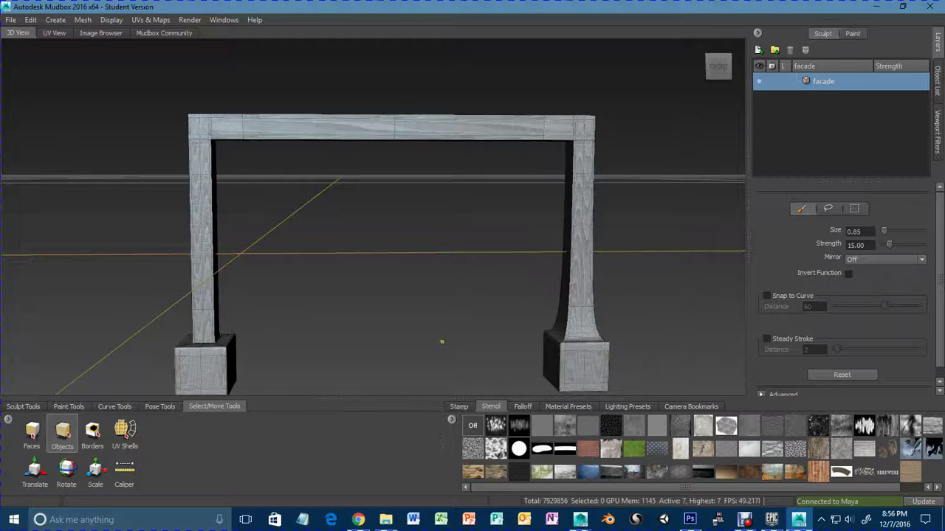
Examine the subdivided facade's column, base and upper corner up close from several angles.
{"action": "scroll", "coordinate": [431, 315], "scroll_direction": "down", "scroll_amount": 1}
{"action": "scroll", "coordinate": [431, 314], "scroll_direction": "up", "scroll_amount": 3}
{"action": "middle_click_drag", "start_coordinate": [426, 333], "coordinate": [504, 310], "text": "alt"}
{"action": "right_click_drag", "start_coordinate": [505, 310], "coordinate": [651, 313], "text": "alt"}
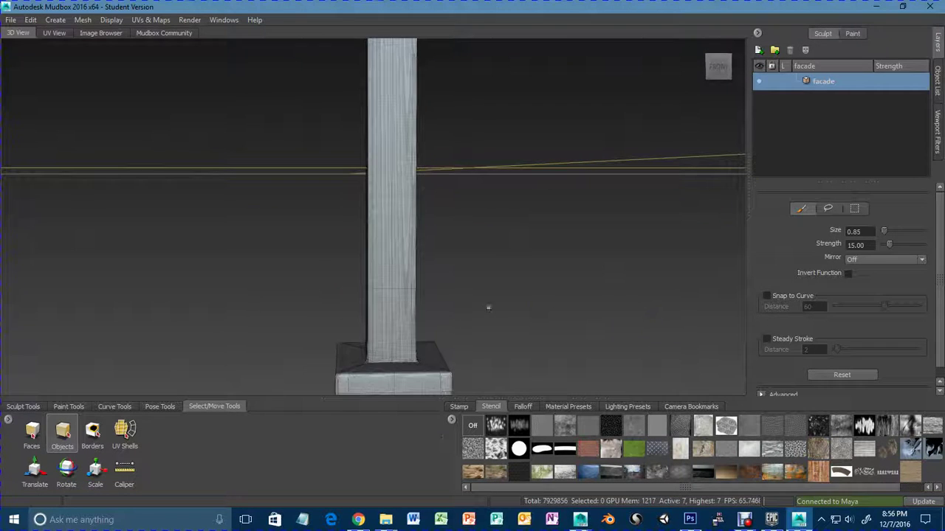
{"action": "right_click_drag", "start_coordinate": [488, 308], "coordinate": [317, 315], "text": "alt"}
{"action": "left_click_drag", "start_coordinate": [373, 322], "coordinate": [358, 314], "text": "alt"}
{"action": "middle_click_drag", "start_coordinate": [358, 314], "coordinate": [354, 392], "text": "alt"}
{"action": "left_click_drag", "start_coordinate": [396, 274], "coordinate": [422, 297], "text": "alt"}
{"action": "middle_click_drag", "start_coordinate": [456, 340], "coordinate": [460, 288], "text": "alt"}
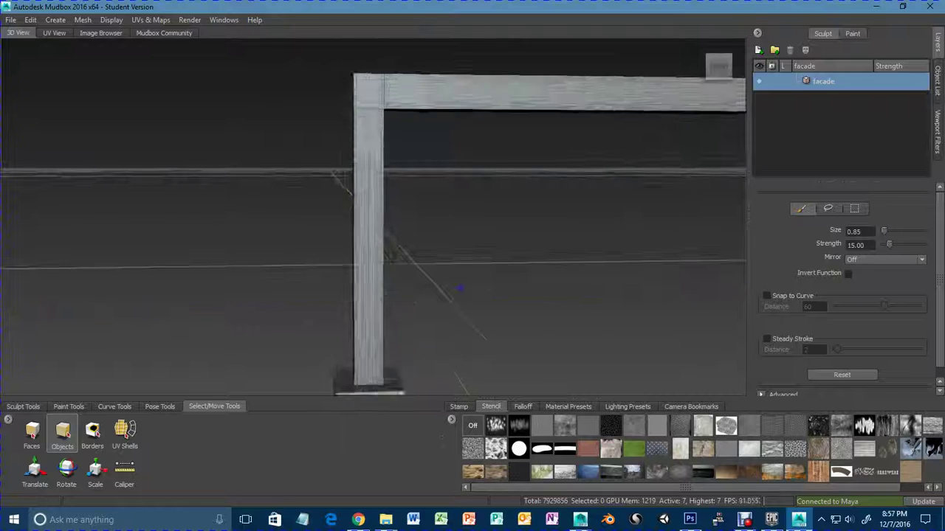
{"action": "right_click_drag", "start_coordinate": [460, 288], "coordinate": [521, 266], "text": "alt"}
{"action": "left_click_drag", "start_coordinate": [522, 265], "coordinate": [483, 263], "text": "alt"}
{"action": "middle_click_drag", "start_coordinate": [459, 201], "coordinate": [473, 288], "text": "alt"}
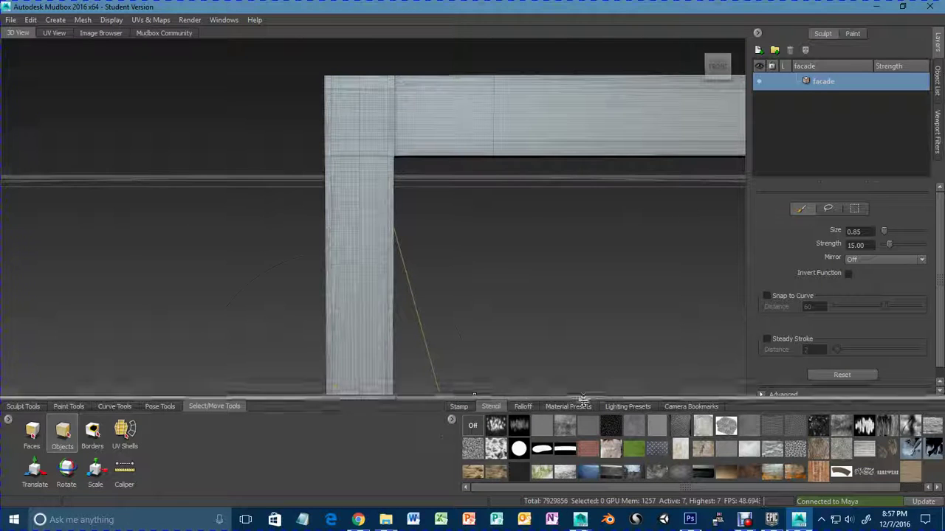
Activate the Sculpt brush, try the bw_fineStoneDetail and bw_grimeScratched stencils, and choose bw_pores.
{"action": "left_click", "coordinate": [29, 408]}
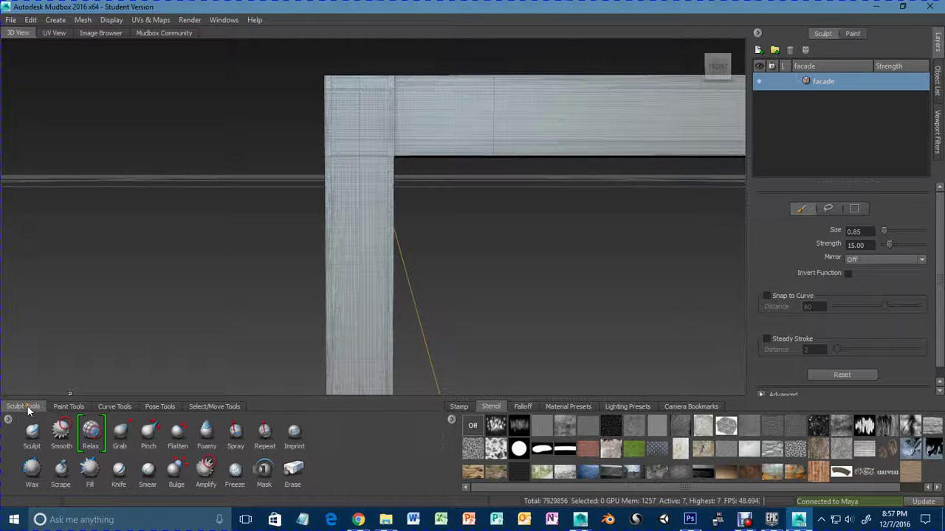
{"action": "left_click", "coordinate": [31, 432]}
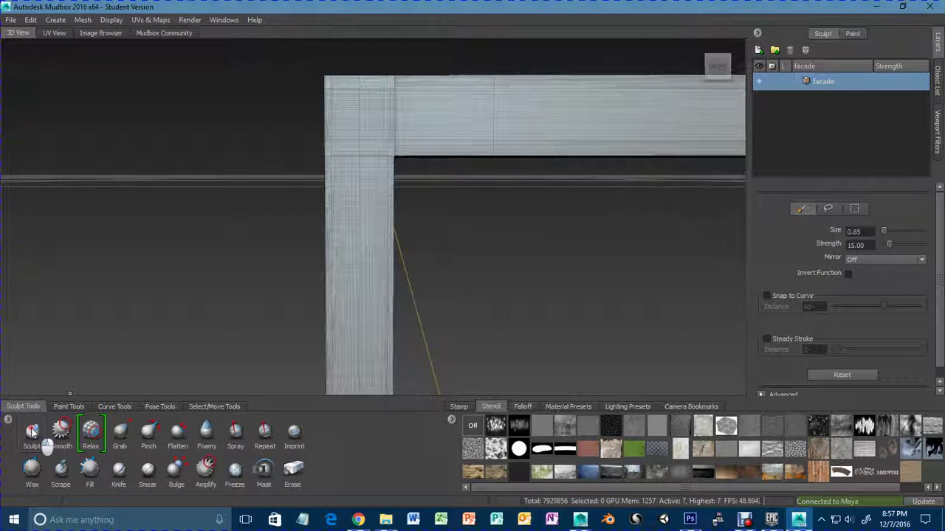
{"action": "left_click", "coordinate": [549, 427]}
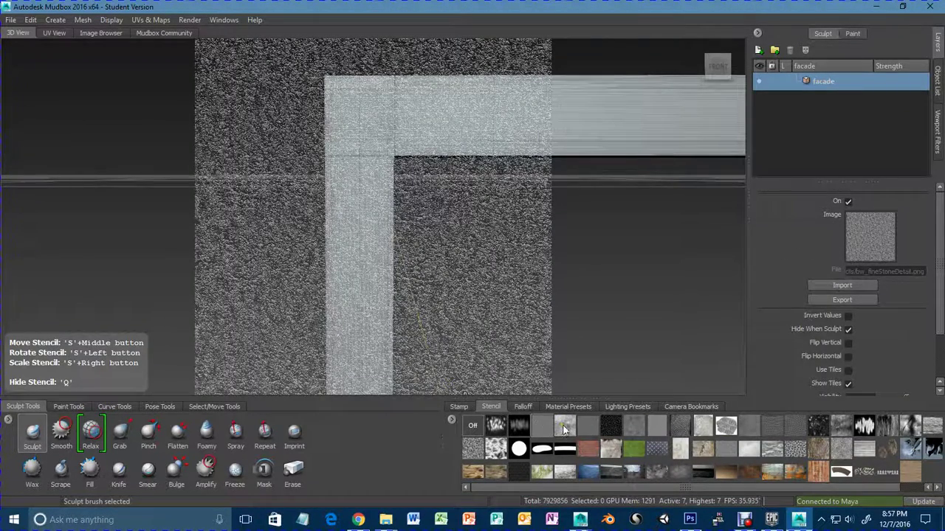
{"action": "left_click", "coordinate": [564, 428]}
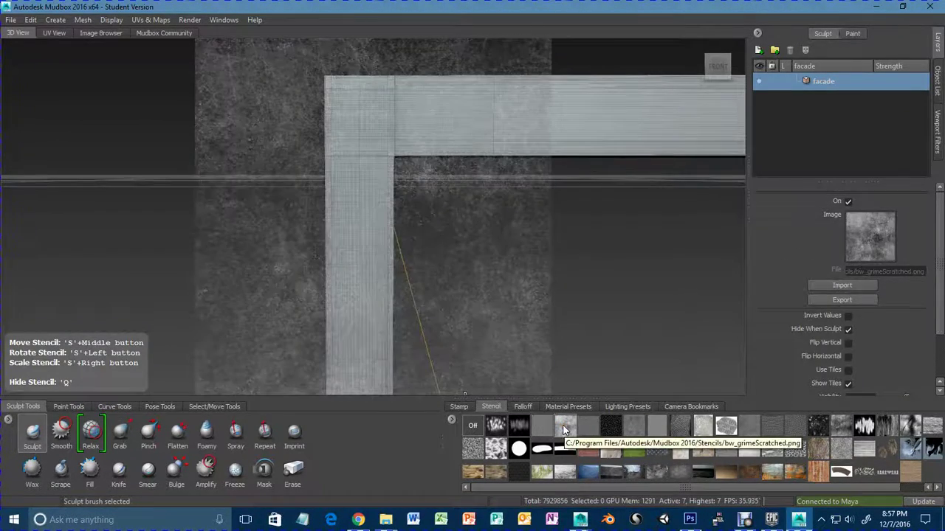
{"action": "left_click", "coordinate": [583, 425]}
{"action": "left_click", "coordinate": [609, 429]}
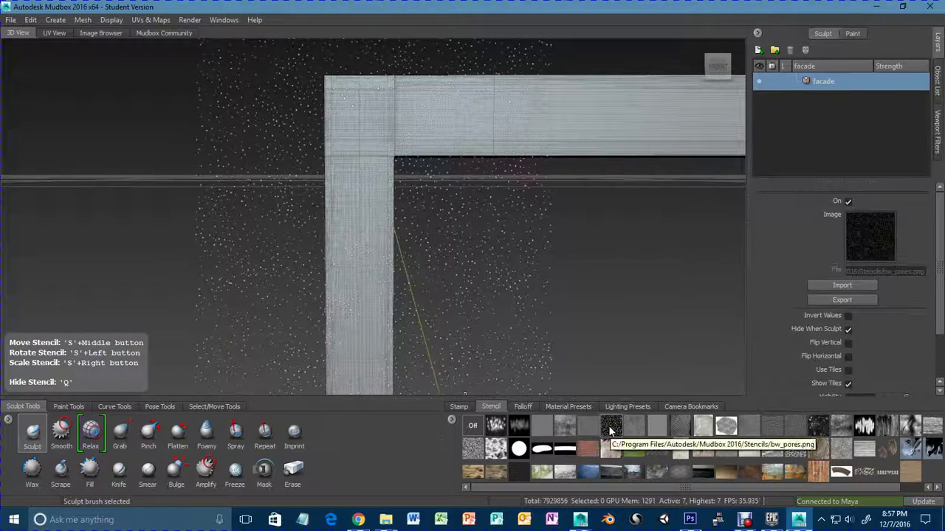
Preview the skin, scratched and noise stencils one after another over the facade corner, ending on bw_tiledPerlinNoise.
{"action": "left_click", "coordinate": [636, 428]}
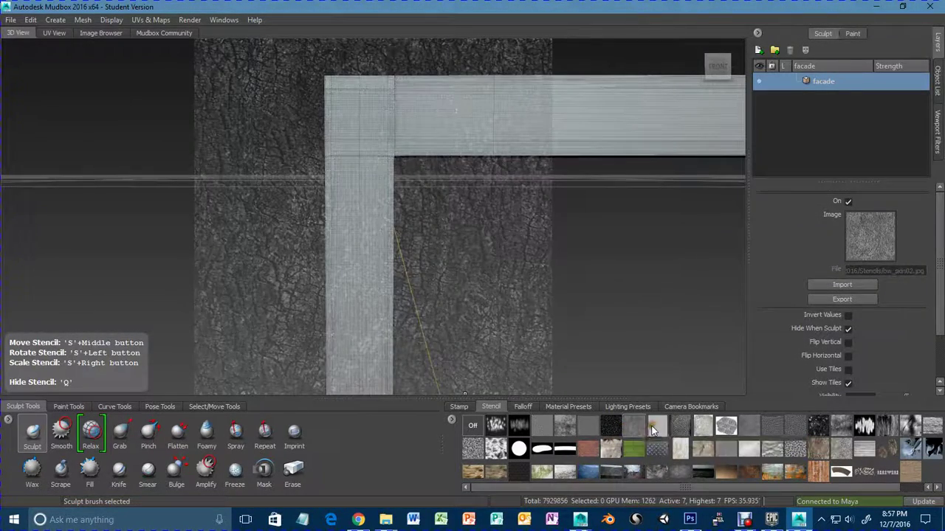
{"action": "left_click", "coordinate": [657, 427]}
{"action": "left_click", "coordinate": [679, 427]}
{"action": "left_click", "coordinate": [701, 427]}
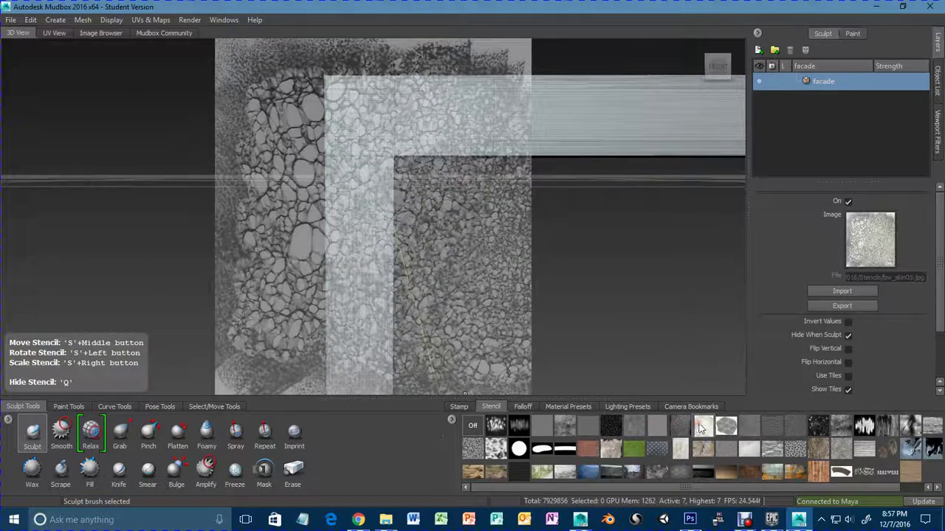
{"action": "left_click", "coordinate": [726, 427]}
{"action": "left_click", "coordinate": [750, 428]}
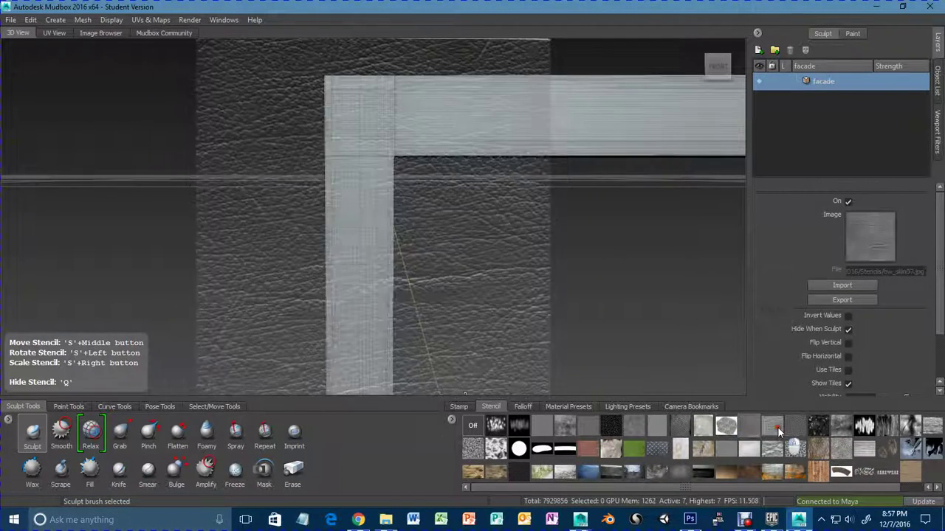
{"action": "left_click", "coordinate": [775, 427]}
{"action": "left_click", "coordinate": [792, 428]}
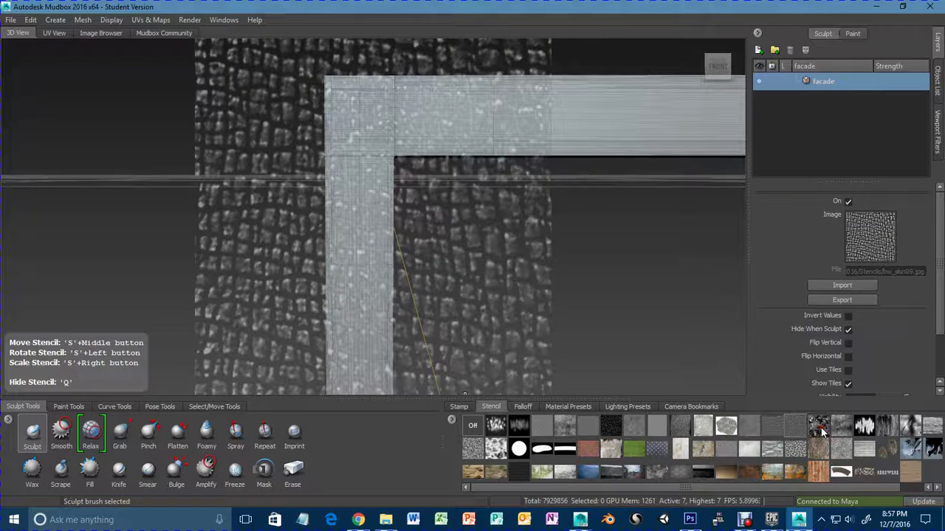
{"action": "left_click", "coordinate": [819, 429]}
{"action": "left_click", "coordinate": [834, 429]}
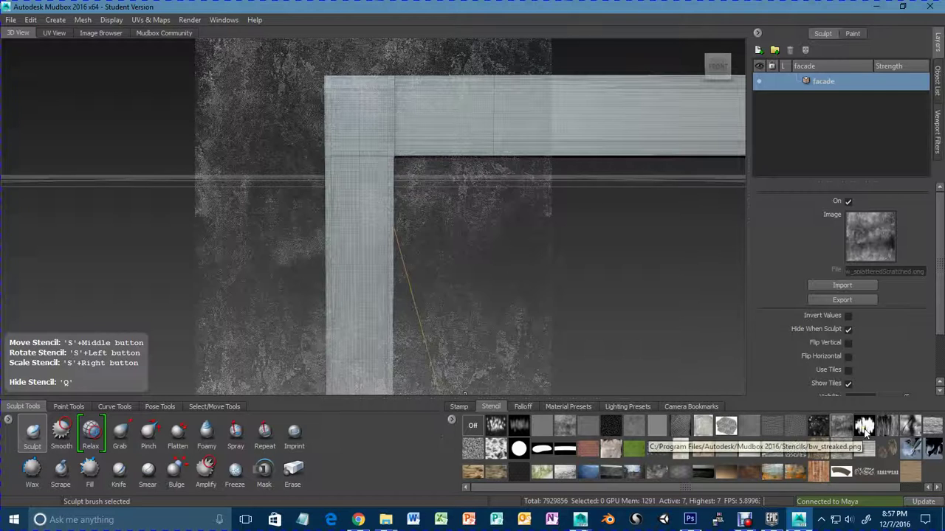
{"action": "left_click", "coordinate": [472, 452]}
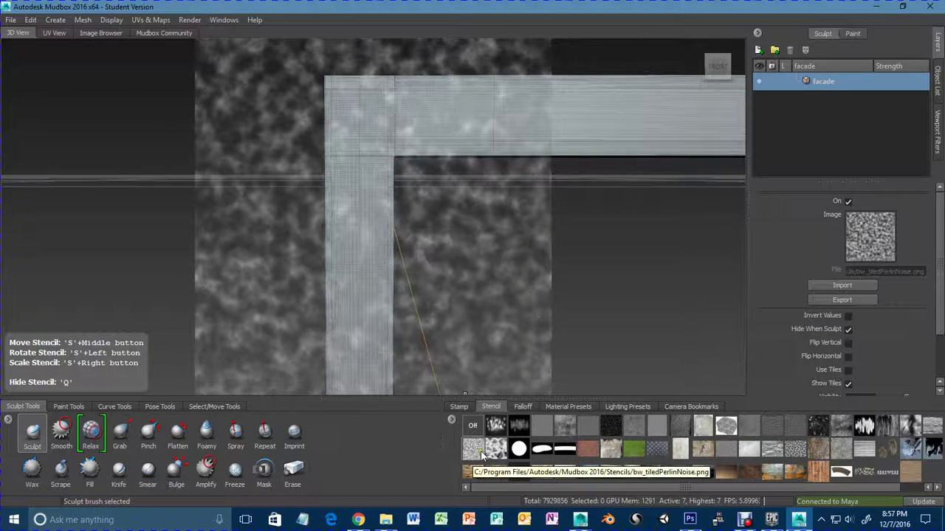
Switch to Photoshop, inspect the concreteporous.JPG texture at different magnifications, and close that document.
{"action": "left_click", "coordinate": [690, 519]}
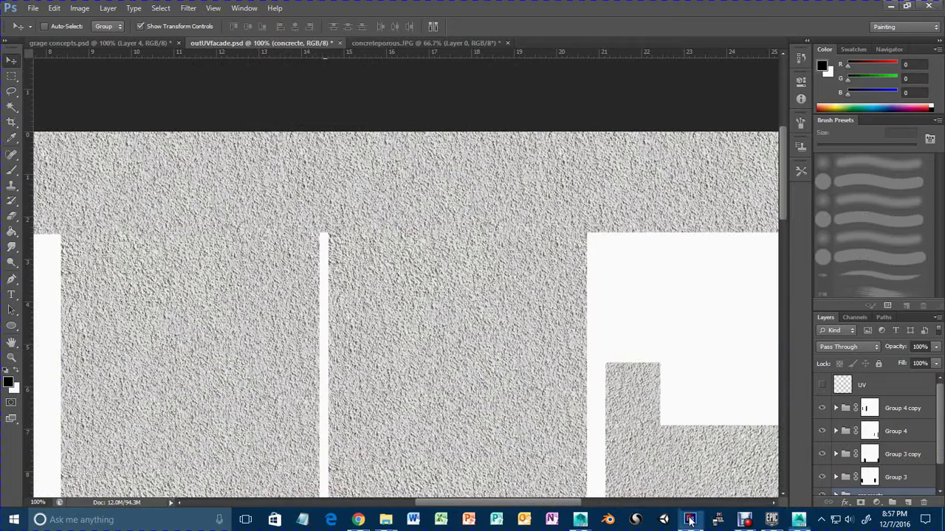
{"action": "left_click", "coordinate": [427, 45]}
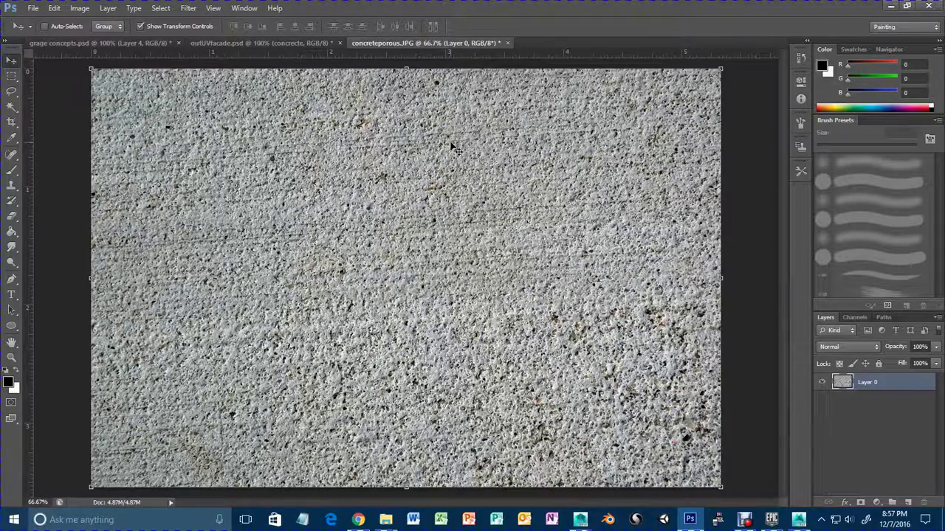
{"action": "key", "text": "z"}
{"action": "left_click", "coordinate": [436, 192], "text": "alt"}
{"action": "left_click", "coordinate": [436, 192], "text": "alt"}
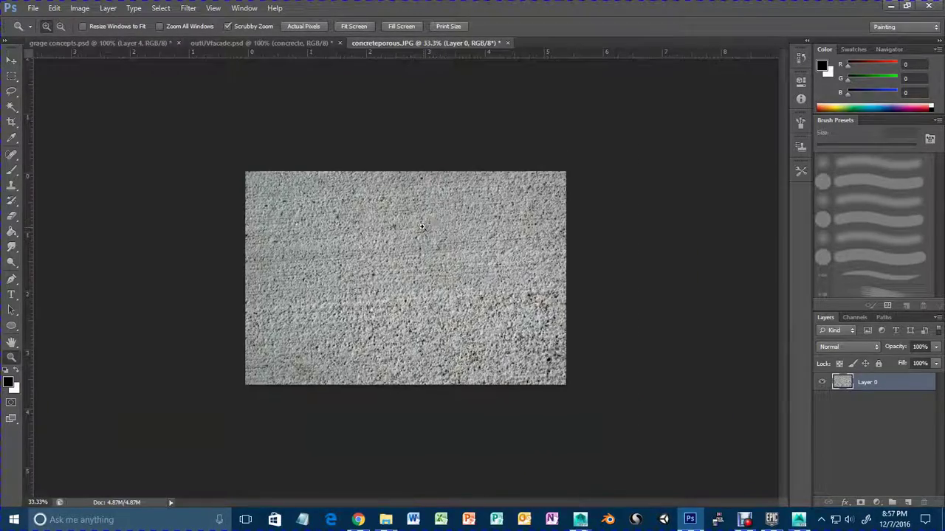
{"action": "left_click", "coordinate": [435, 296]}
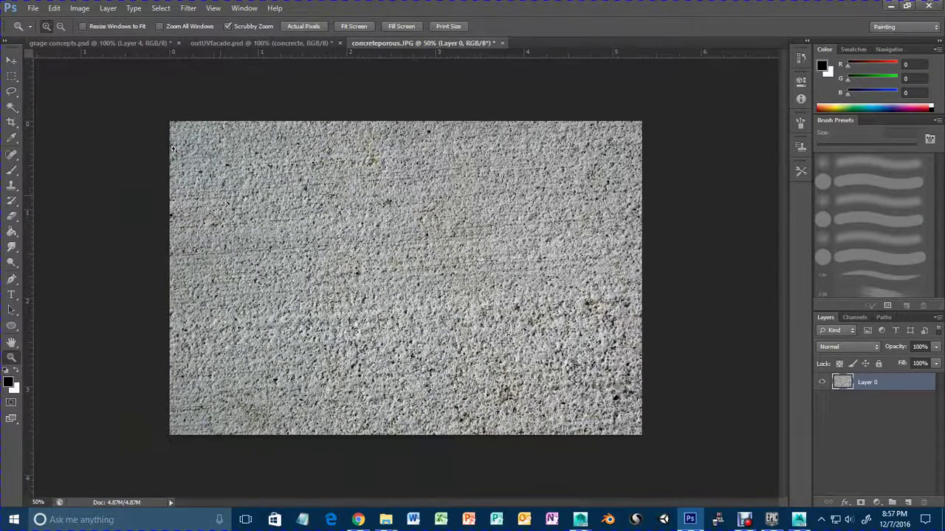
{"action": "left_click", "coordinate": [11, 60]}
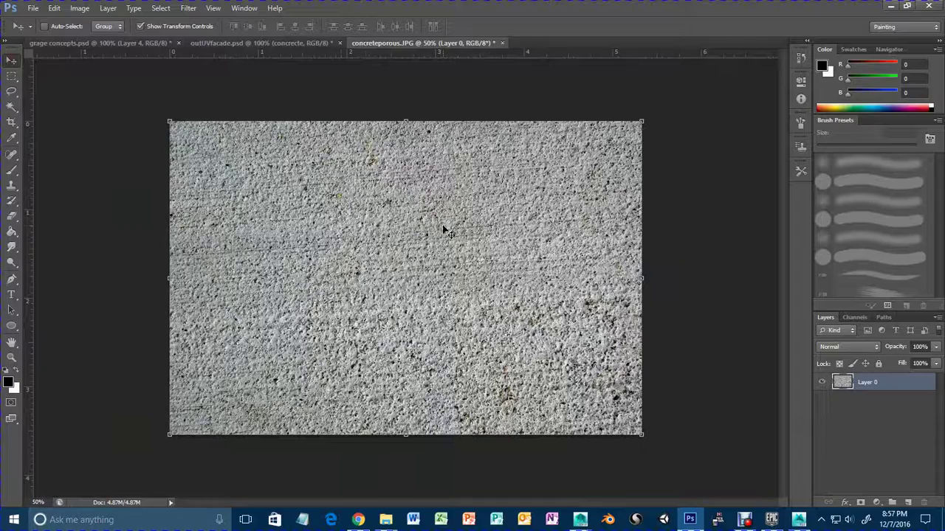
{"action": "left_click", "coordinate": [501, 43]}
{"action": "left_click", "coordinate": [474, 200]}
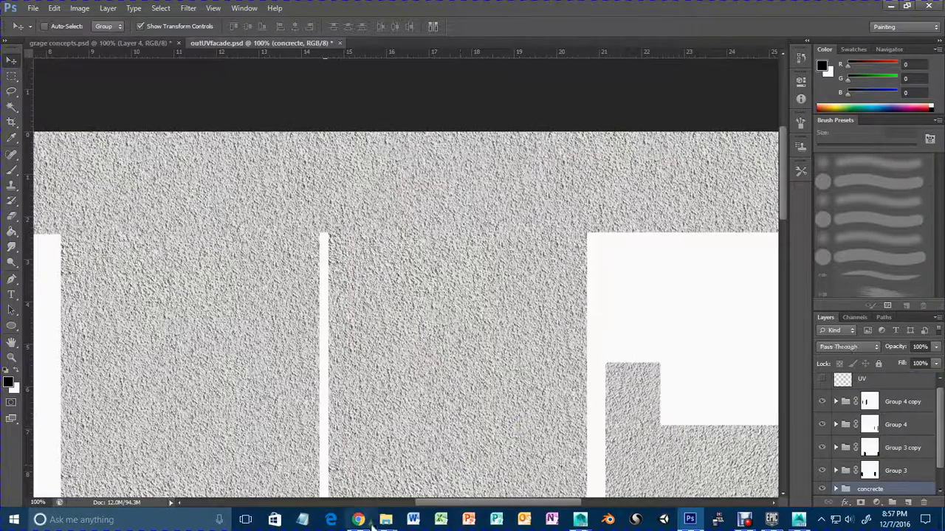
Open 26378639-Tileable-Plaster-Texture-Stock-Photo from the Textures\stone folder as a new Photoshop document.
{"action": "mouse_move", "coordinate": [386, 519]}
{"action": "left_click", "coordinate": [389, 480]}
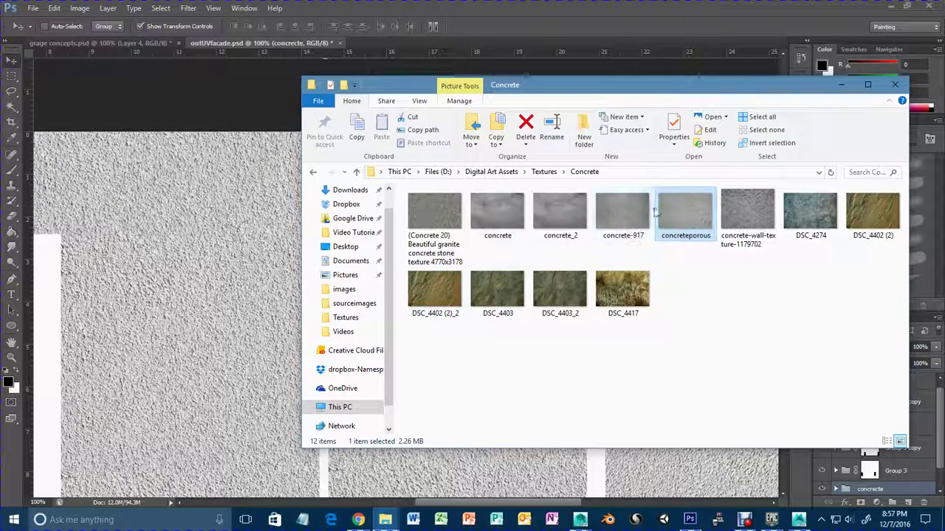
{"action": "left_click", "coordinate": [545, 171]}
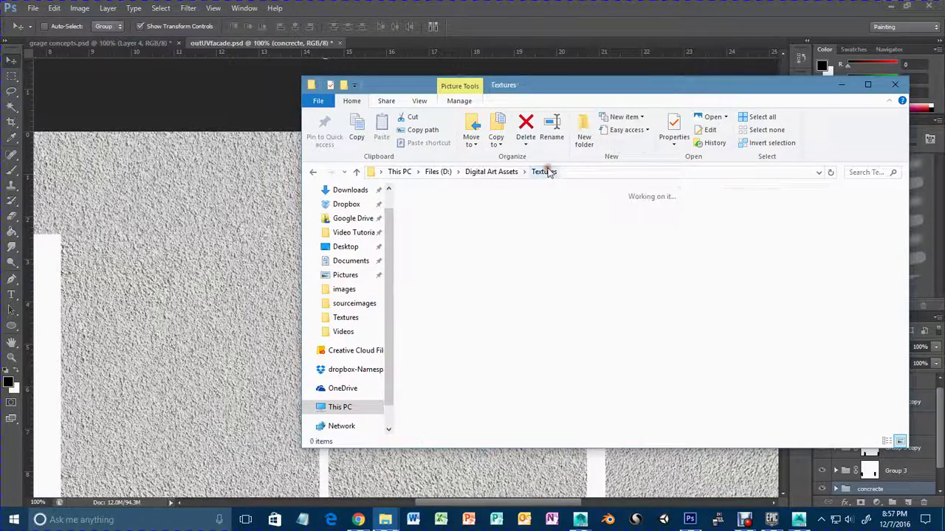
{"action": "double_click", "coordinate": [436, 287]}
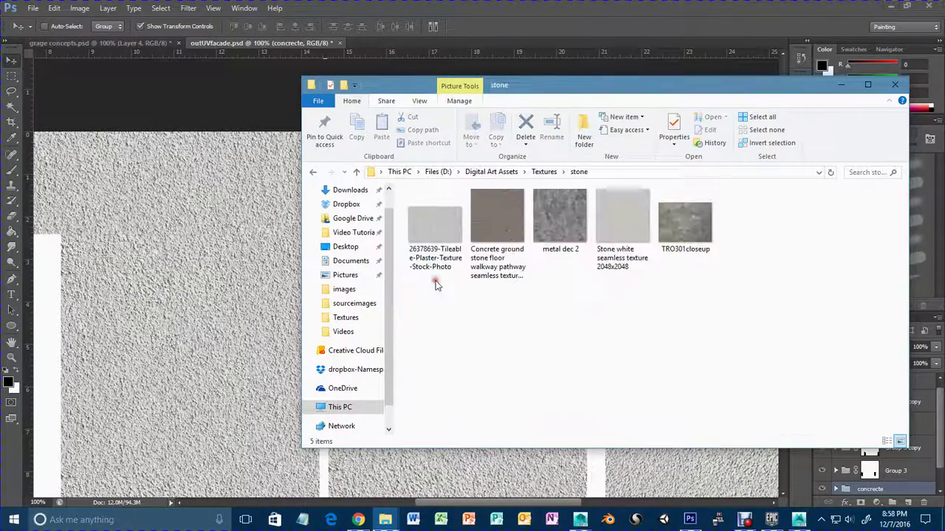
{"action": "left_click", "coordinate": [446, 226]}
{"action": "left_click_drag", "start_coordinate": [458, 174], "coordinate": [496, 28]}
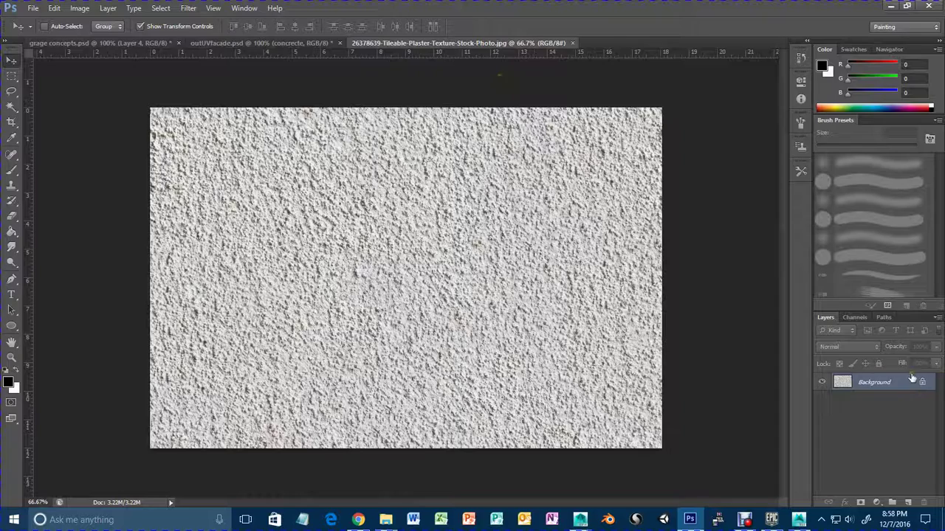
Convert the plaster photo's background to a regular layer and add a default Black & White adjustment layer above it.
{"action": "double_click", "coordinate": [912, 382]}
{"action": "left_click", "coordinate": [571, 165]}
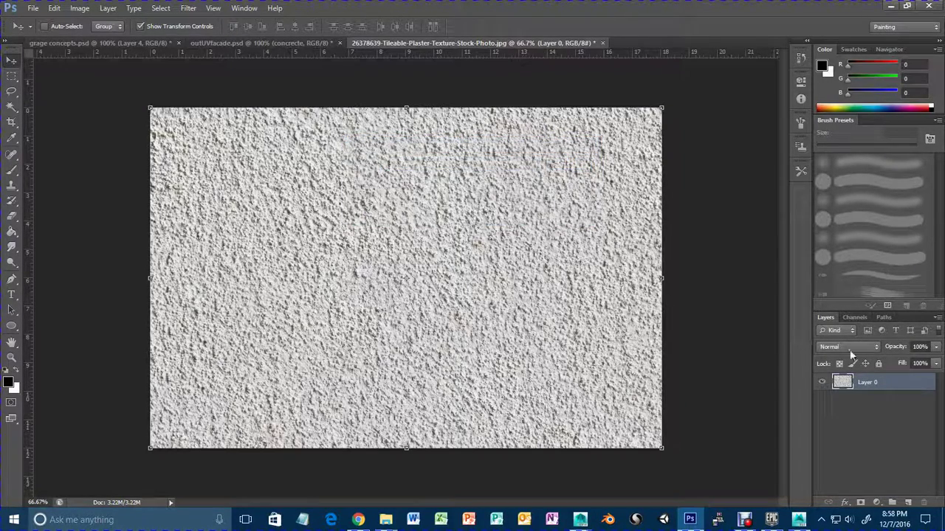
{"action": "left_click", "coordinate": [877, 502]}
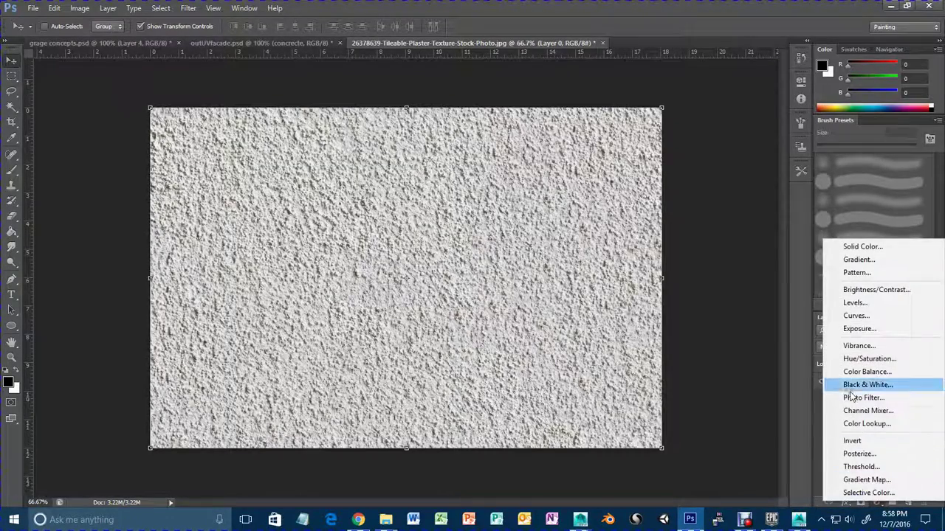
{"action": "left_click", "coordinate": [854, 383]}
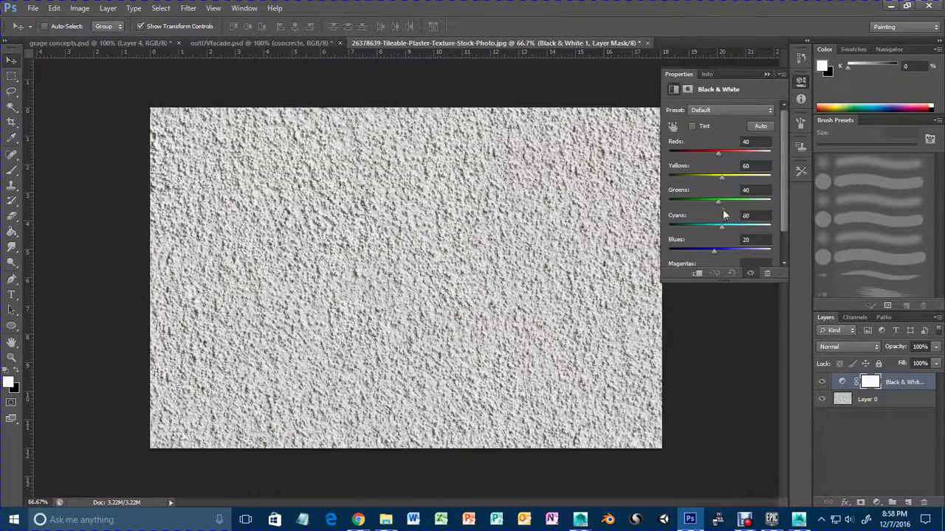
{"action": "left_click", "coordinate": [767, 75]}
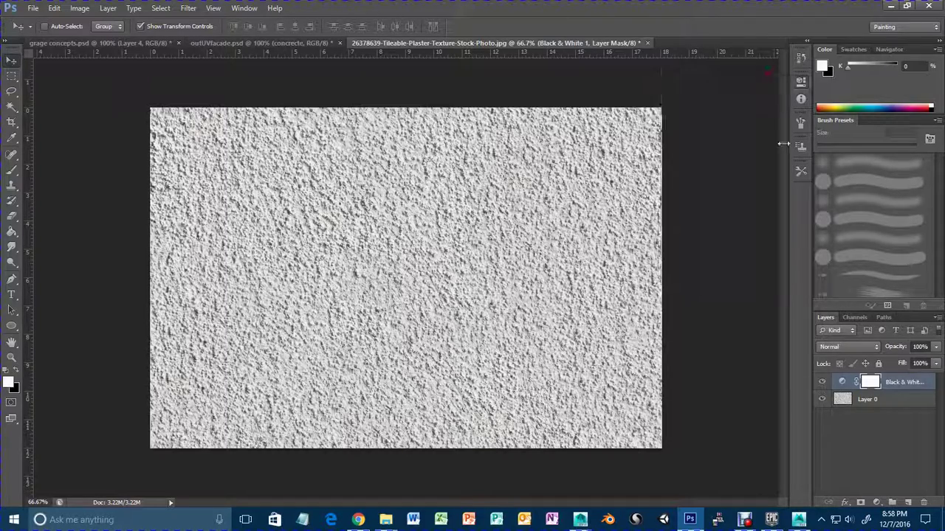
Add a Levels adjustment directly above the plaster layer, with the input black level at 211 and midtones at 2.26.
{"action": "left_click", "coordinate": [871, 400]}
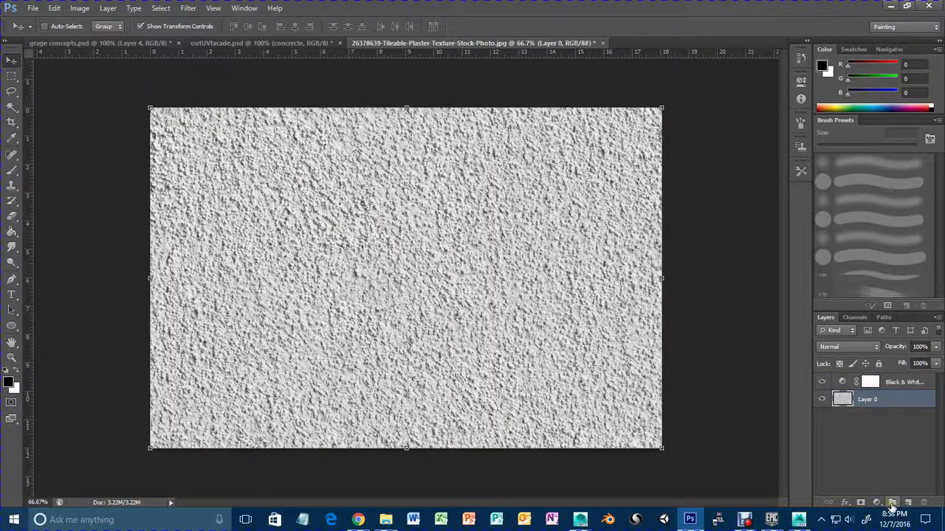
{"action": "left_click", "coordinate": [877, 503]}
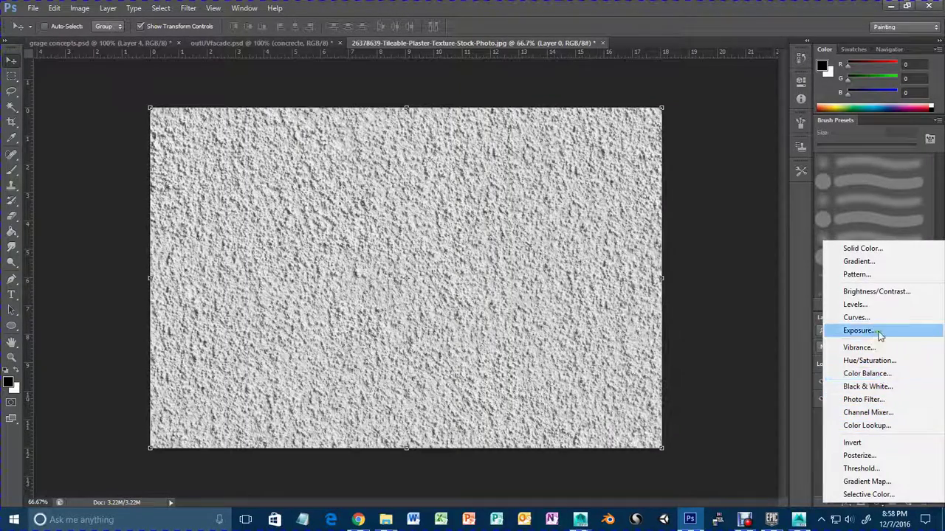
{"action": "left_click", "coordinate": [875, 305]}
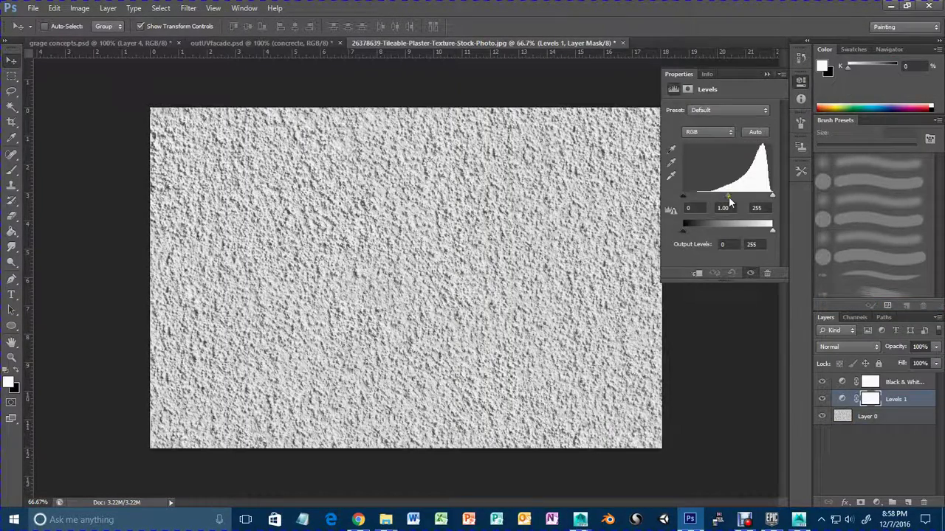
{"action": "left_click_drag", "start_coordinate": [732, 197], "coordinate": [769, 199]}
{"action": "left_click_drag", "start_coordinate": [683, 196], "coordinate": [755, 201]}
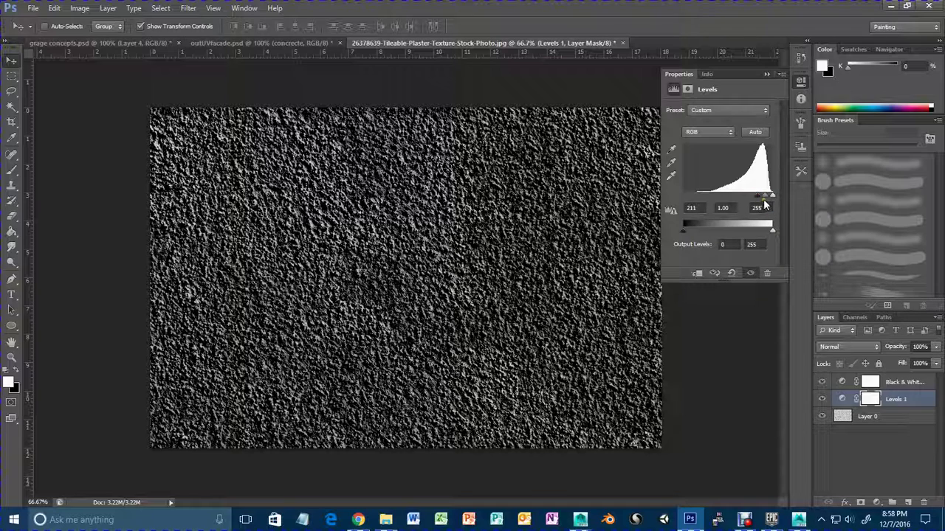
{"action": "left_click_drag", "start_coordinate": [765, 200], "coordinate": [763, 200]}
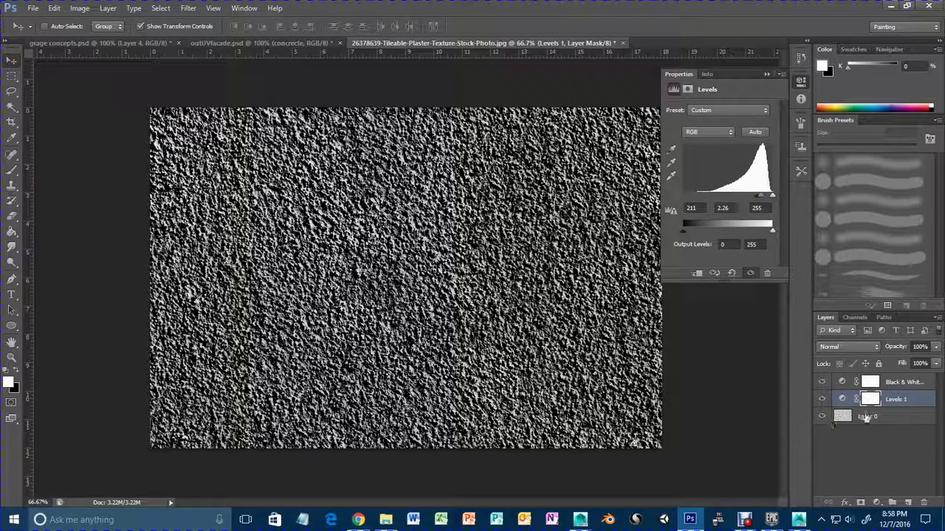
Flatten the plaster image and convert the resulting background to a regular layer named Layer 0.
{"action": "right_click", "coordinate": [895, 431]}
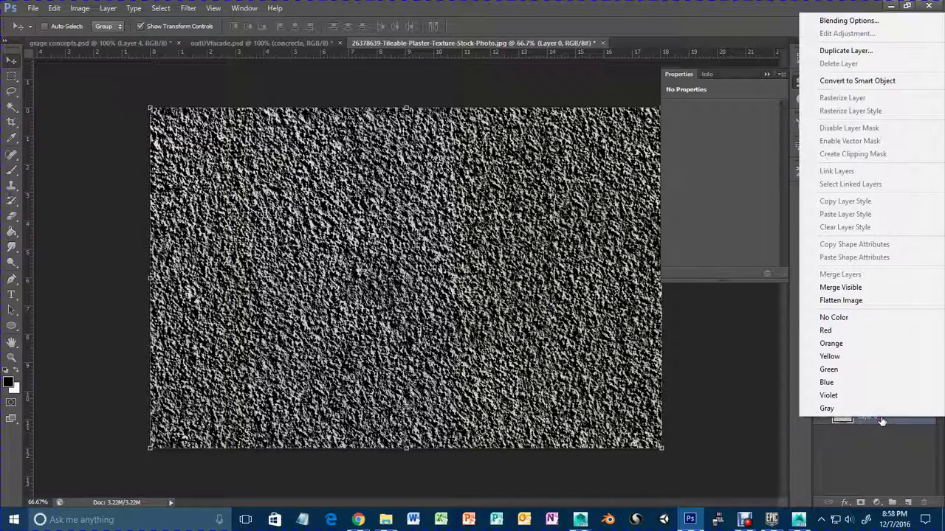
{"action": "left_click", "coordinate": [866, 301]}
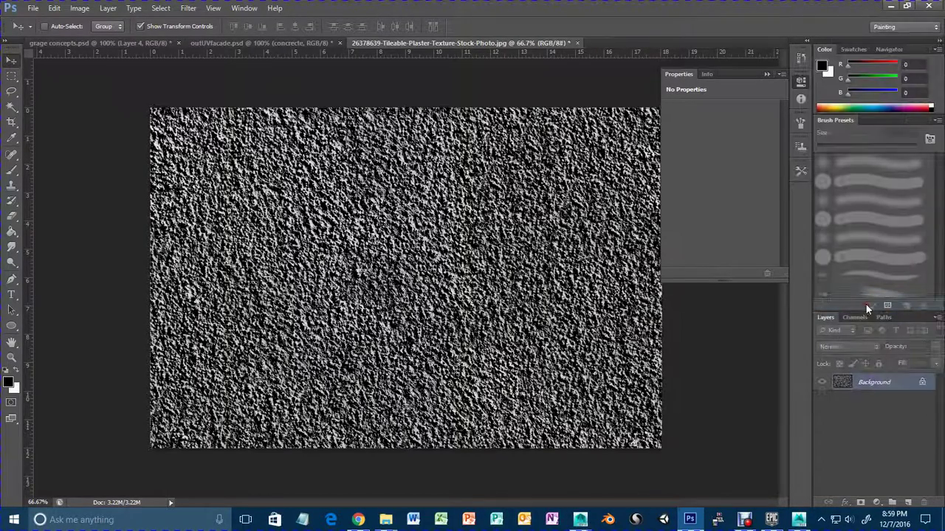
{"action": "double_click", "coordinate": [923, 384]}
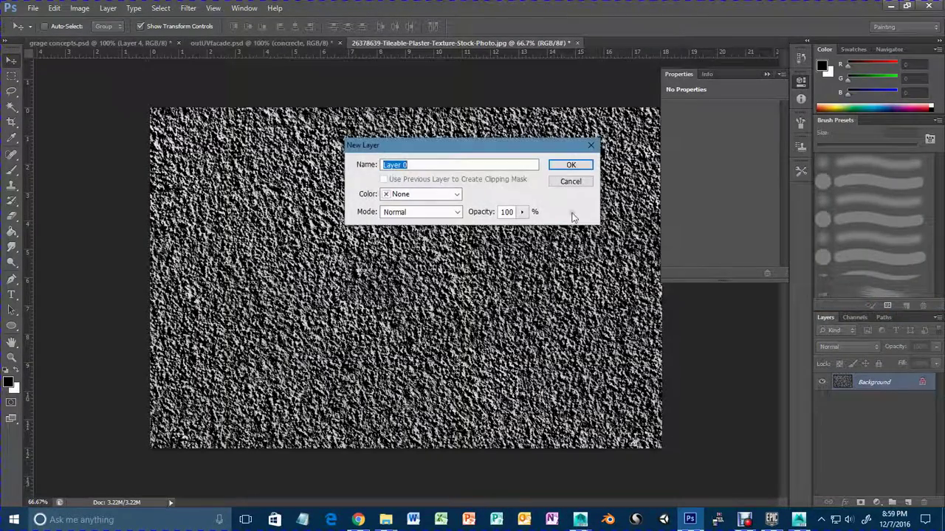
{"action": "left_click", "coordinate": [566, 165]}
{"action": "left_click", "coordinate": [33, 8]}
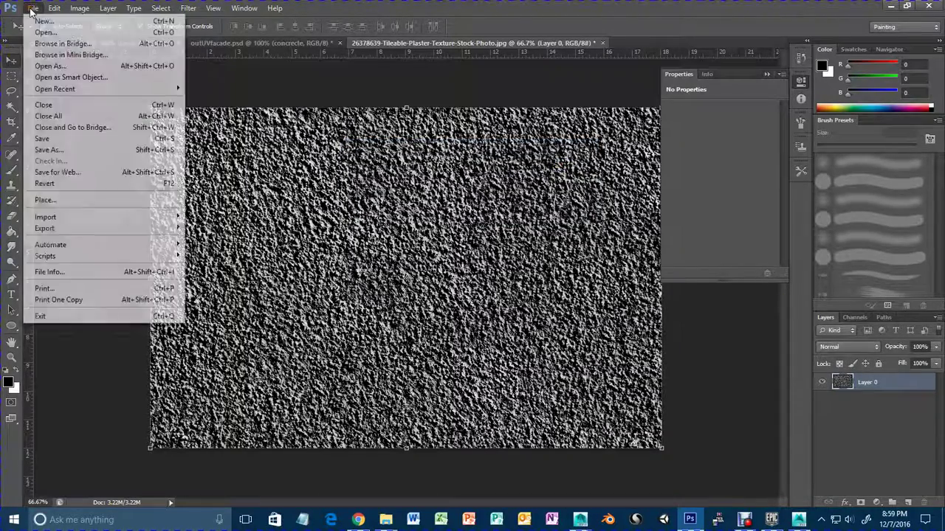
{"action": "left_click", "coordinate": [74, 140]}
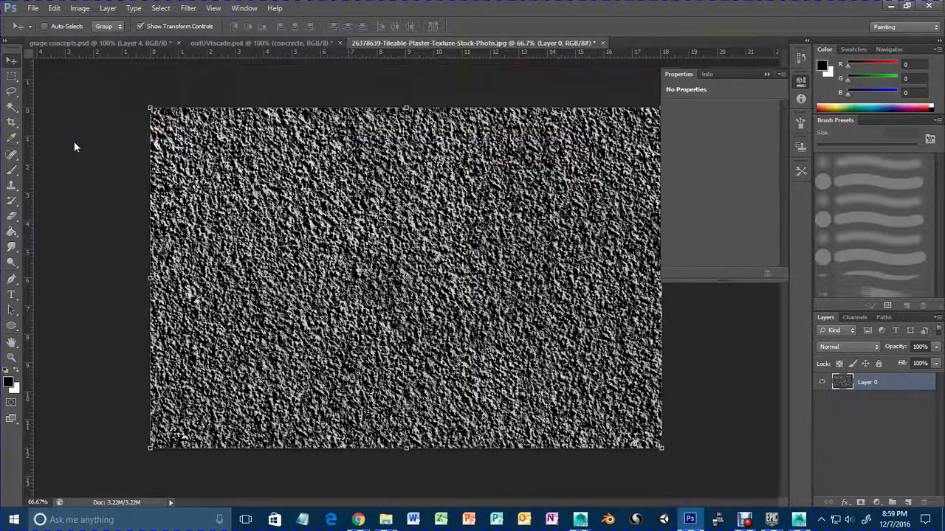
{"action": "left_click", "coordinate": [614, 318]}
Set up saving the plaster image as a PNG copy in the Digital Art Assets\MudBox Stencils folder.
{"action": "left_click", "coordinate": [33, 8]}
{"action": "left_click", "coordinate": [64, 150]}
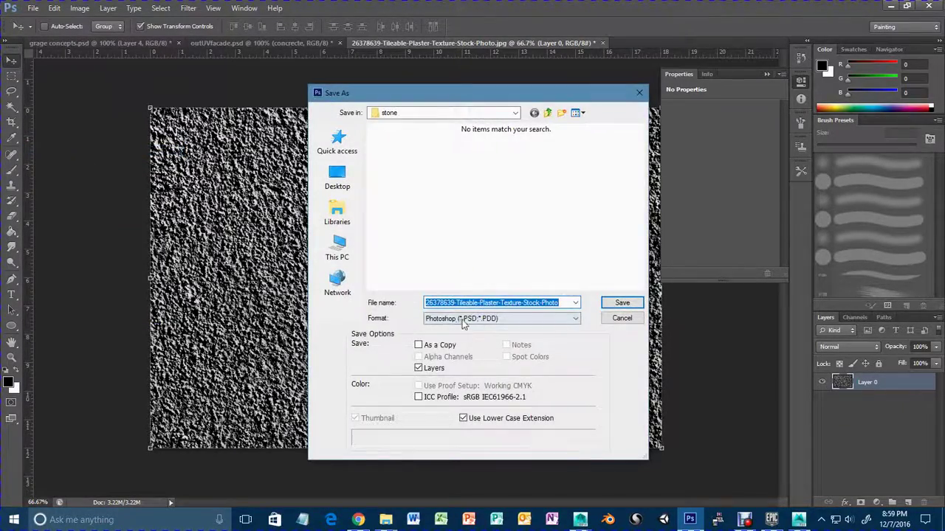
{"action": "left_click", "coordinate": [463, 319]}
{"action": "left_click", "coordinate": [487, 455]}
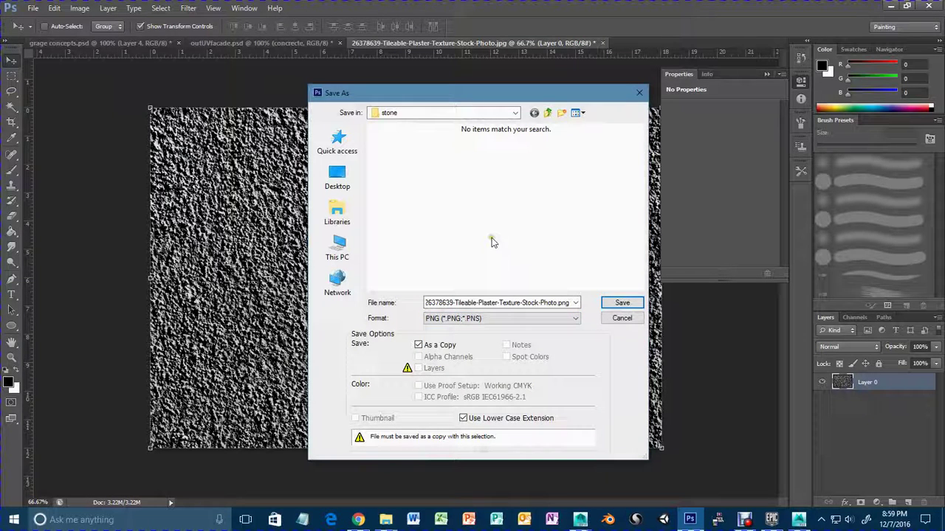
{"action": "left_click", "coordinate": [547, 112]}
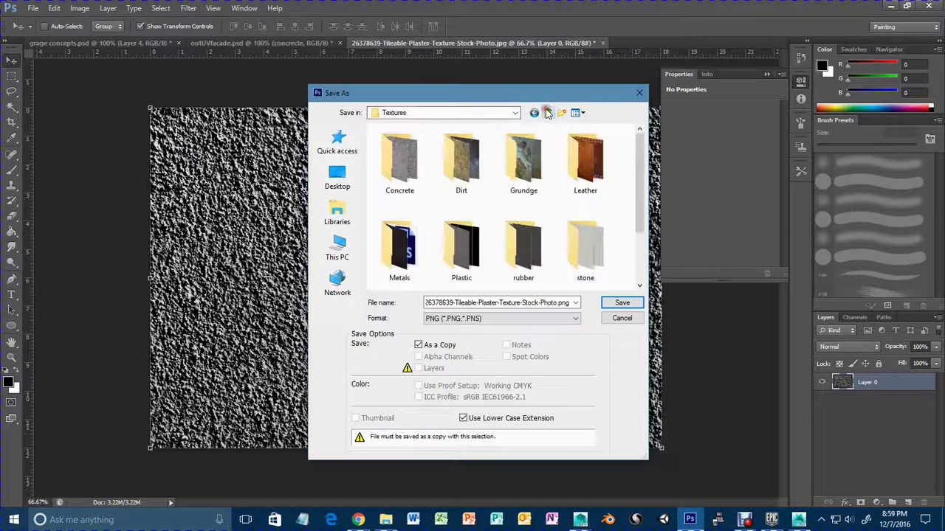
{"action": "scroll", "coordinate": [473, 250], "scroll_direction": "down", "scroll_amount": 2}
{"action": "left_click", "coordinate": [547, 112]}
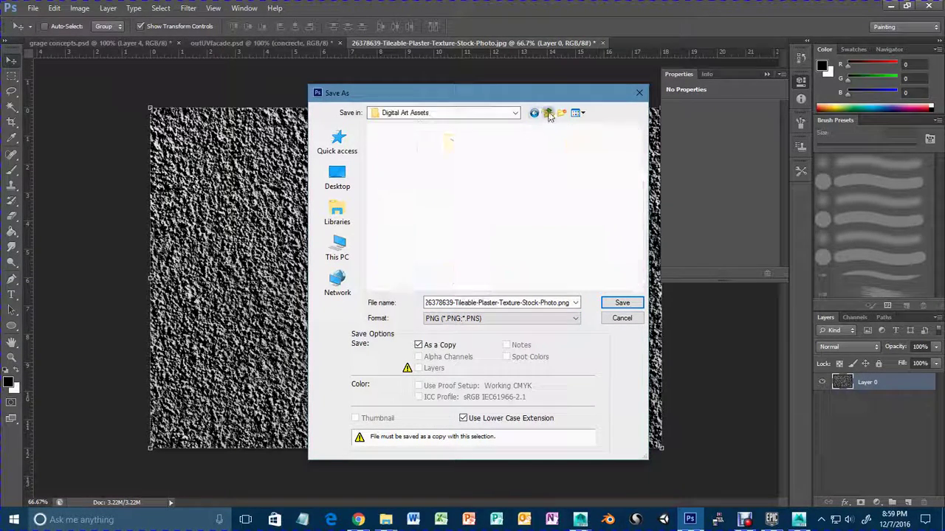
{"action": "scroll", "coordinate": [507, 170], "scroll_direction": "down", "scroll_amount": 2}
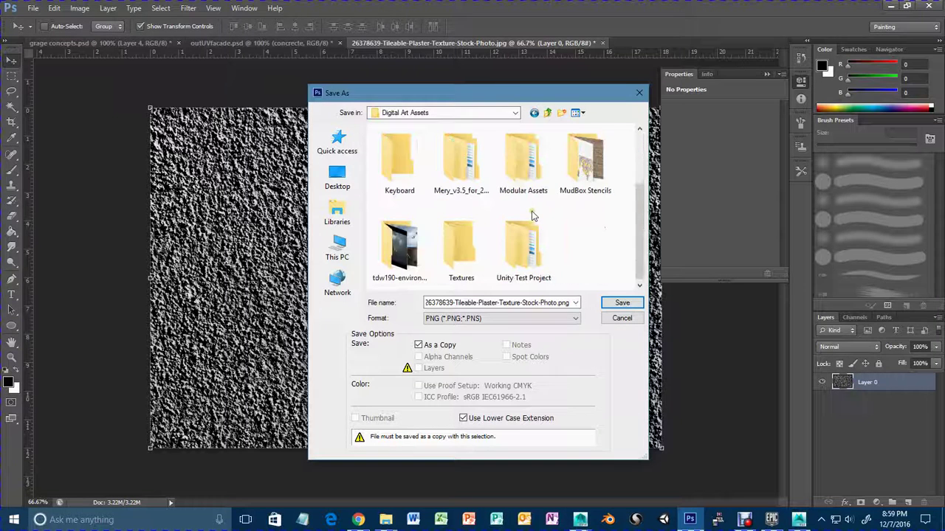
{"action": "double_click", "coordinate": [583, 170]}
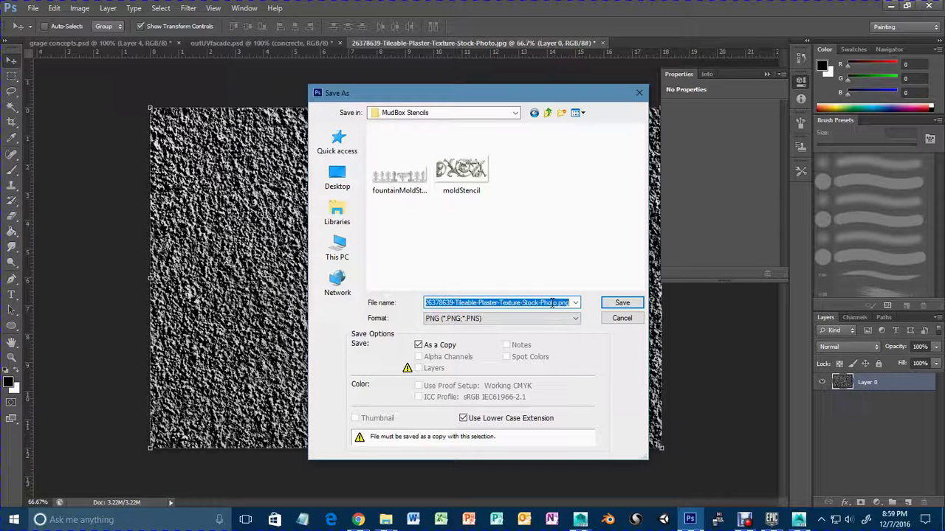
Name the stencil image concrete and save it as a PNG.
{"action": "type", "text": "Stone"}
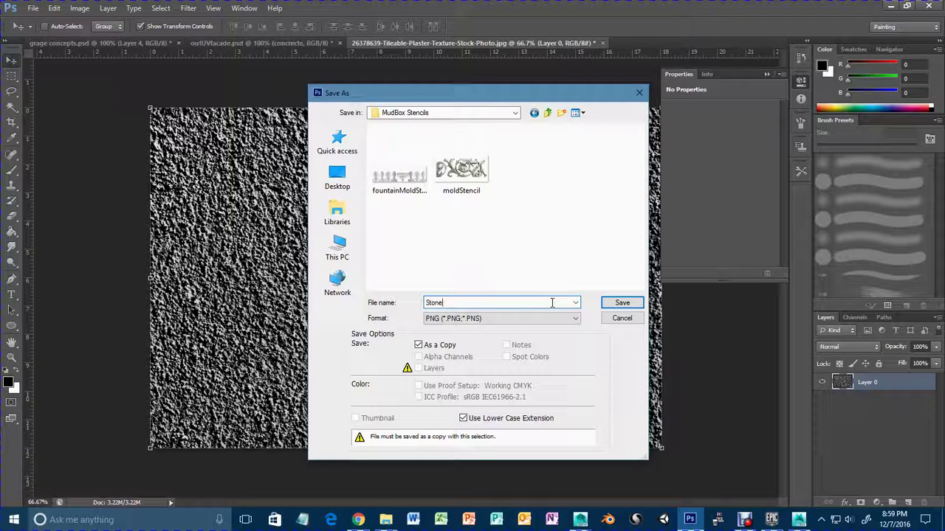
{"action": "key", "text": "BackSpace"}
{"action": "key", "text": "BackSpace"}
{"action": "type", "text": "concrete"}
{"action": "left_click", "coordinate": [618, 305]}
{"action": "left_click", "coordinate": [509, 164]}
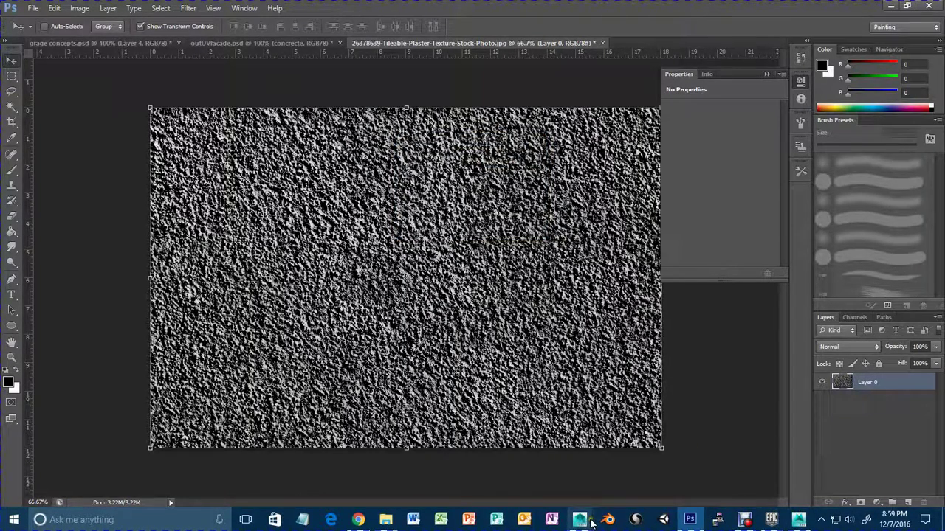
Switch to Mudbox and add the concrete image from the MudBox Stencils folder as a new stencil.
{"action": "mouse_move", "coordinate": [591, 523]}
{"action": "left_click", "coordinate": [642, 488]}
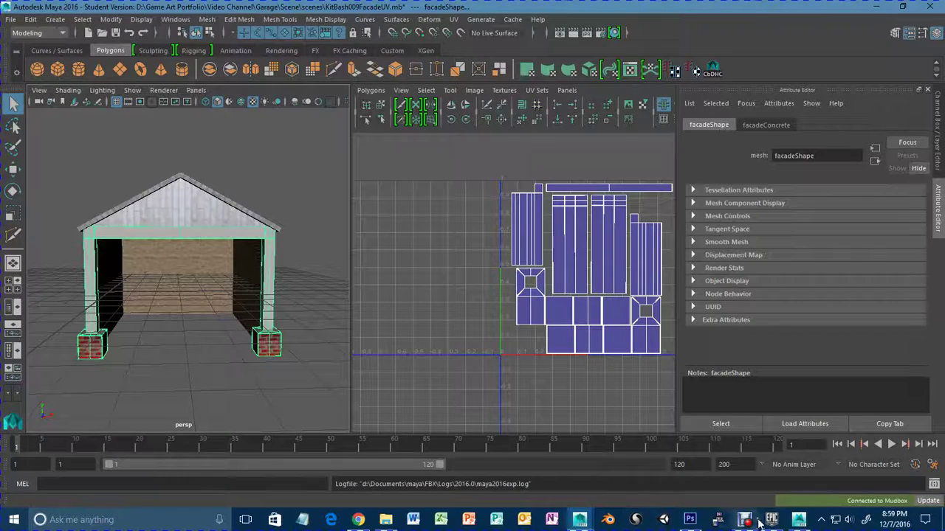
{"action": "left_click", "coordinate": [799, 520]}
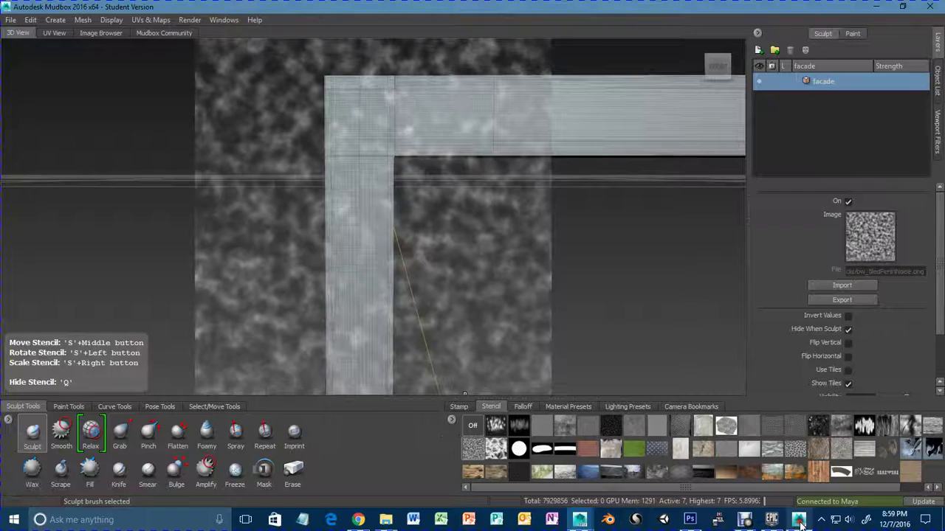
{"action": "left_click", "coordinate": [929, 473]}
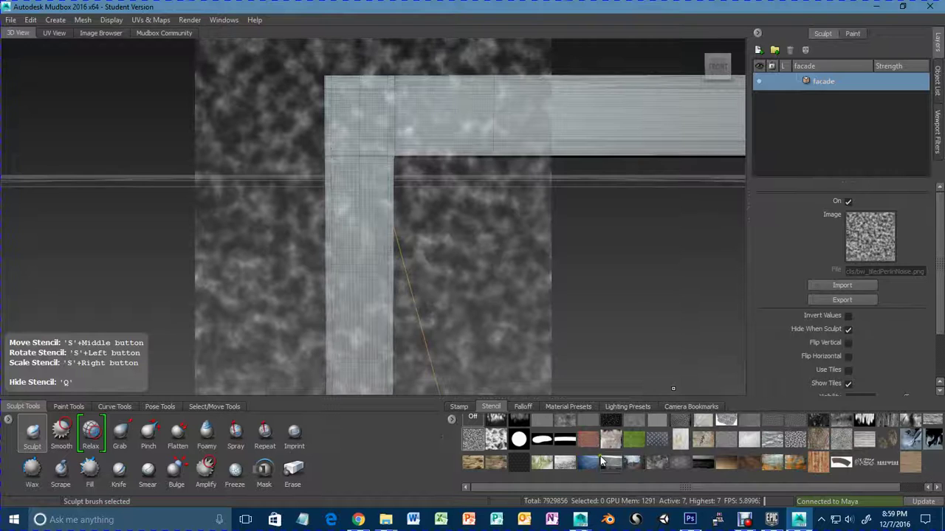
{"action": "right_click", "coordinate": [460, 422]}
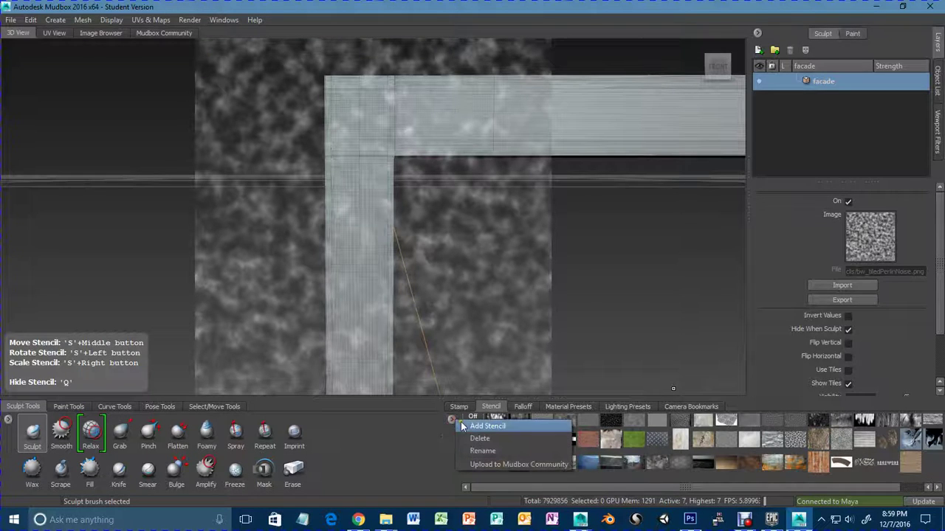
{"action": "left_click", "coordinate": [472, 426]}
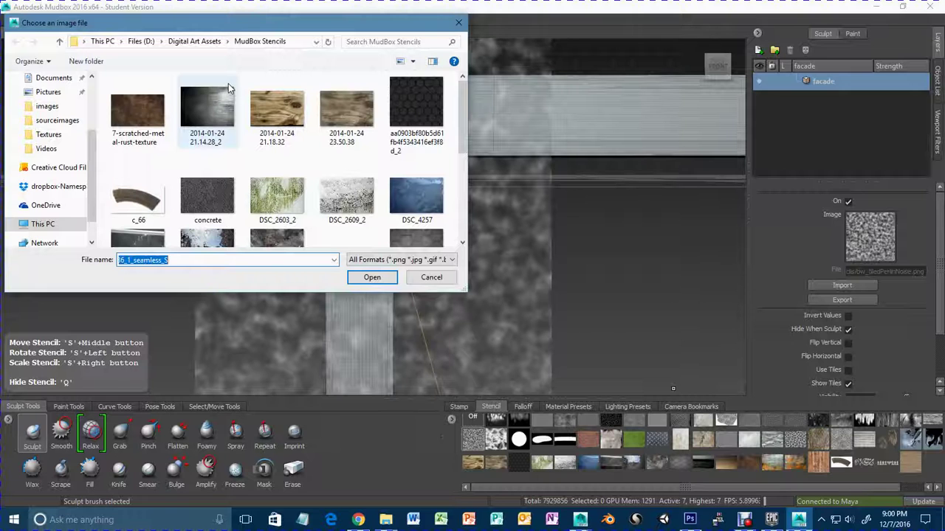
{"action": "scroll", "coordinate": [329, 146], "scroll_direction": "down", "scroll_amount": 5}
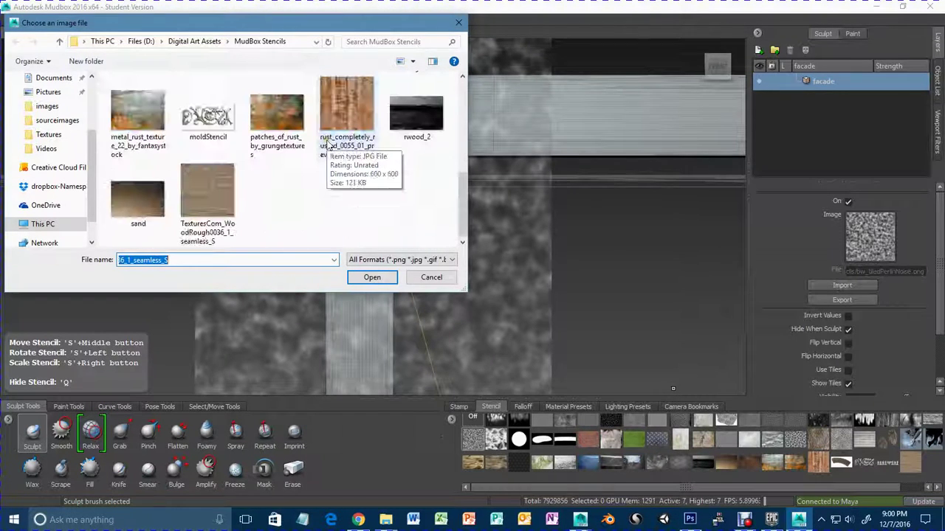
{"action": "scroll", "coordinate": [321, 188], "scroll_direction": "up", "scroll_amount": 5}
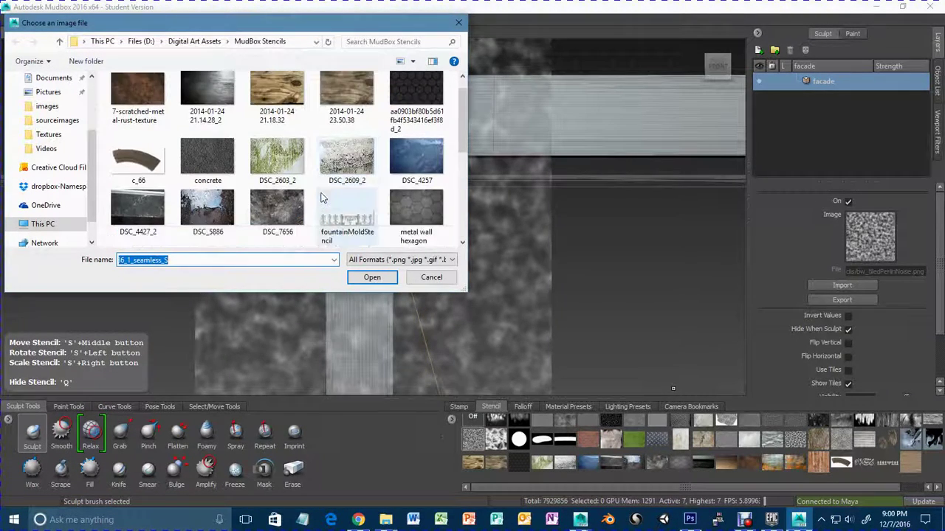
{"action": "left_click", "coordinate": [207, 159]}
{"action": "left_click", "coordinate": [371, 276]}
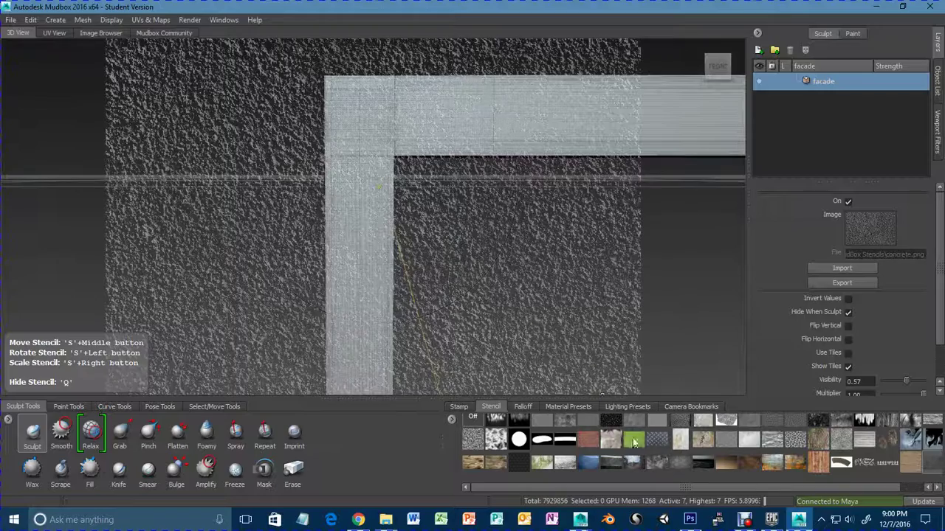
Make the concrete stencil active and scale it down over the facade's upper-left corner in front view.
{"action": "scroll", "coordinate": [594, 434], "scroll_direction": "up", "scroll_amount": 1}
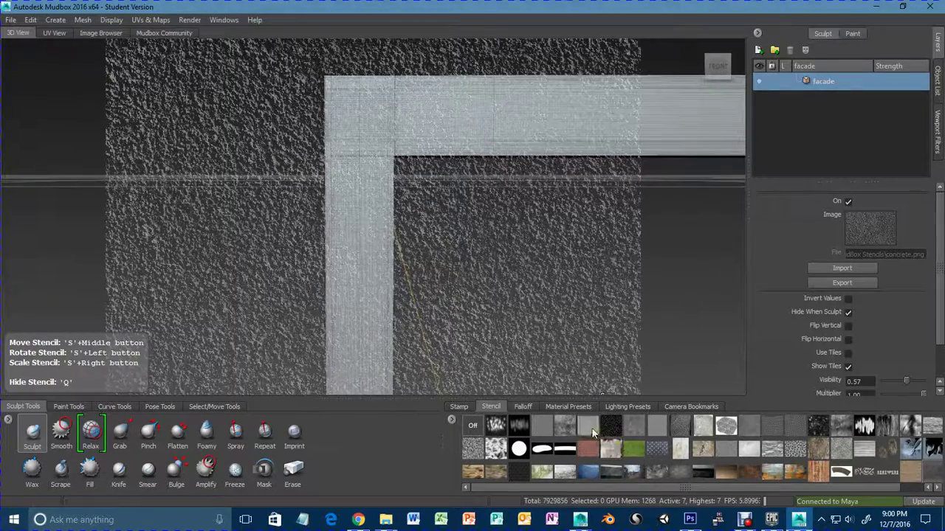
{"action": "left_click", "coordinate": [592, 428]}
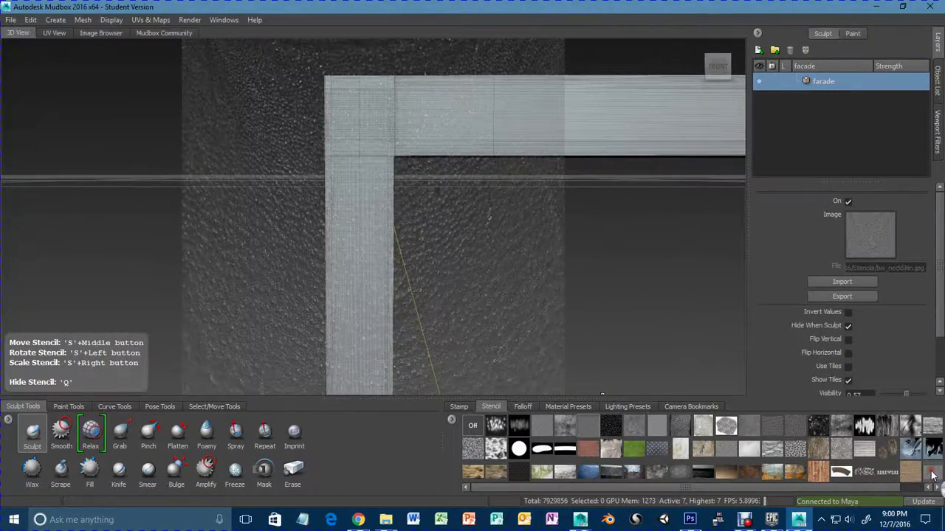
{"action": "left_click", "coordinate": [931, 473]}
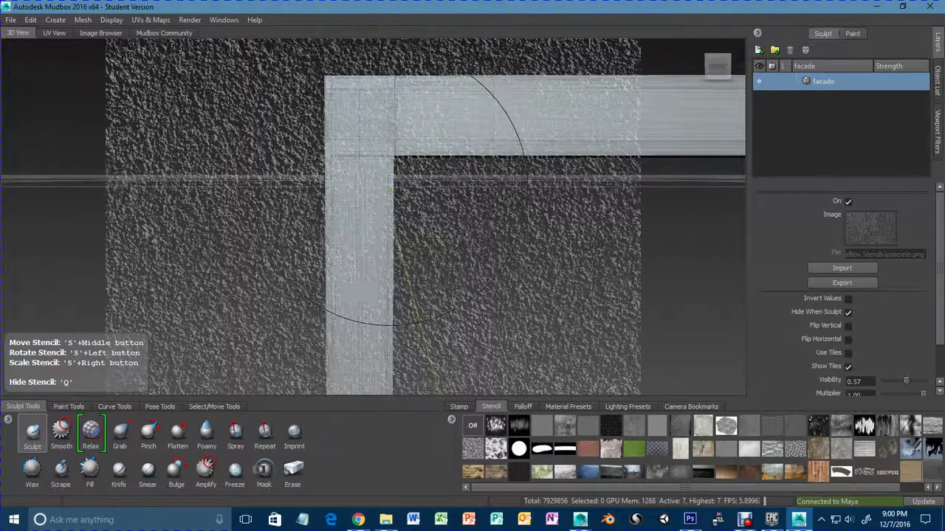
{"action": "mouse_move", "coordinate": [373, 181]}
{"action": "right_mouse_down"}
{"action": "mouse_move", "coordinate": [378, 213]}
{"action": "mouse_move", "coordinate": [410, 184]}
{"action": "right_mouse_up"}
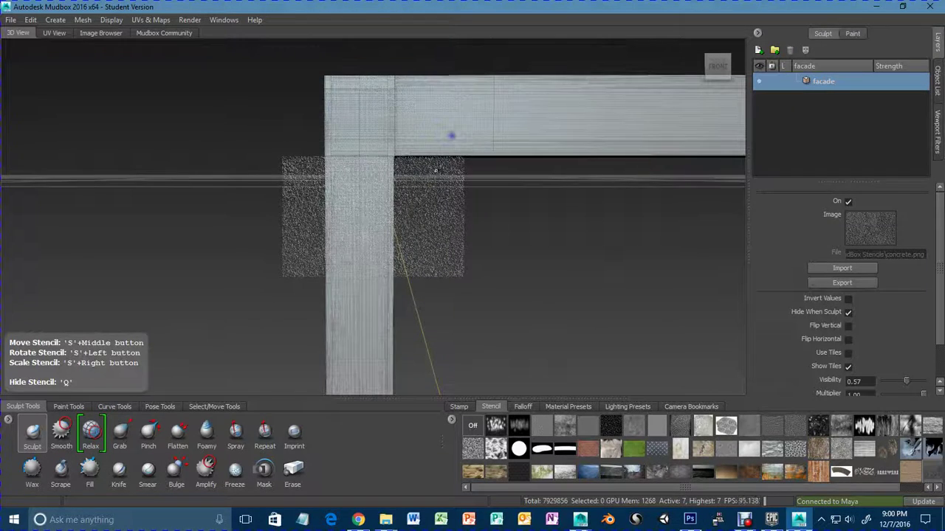
{"action": "left_click_drag", "start_coordinate": [417, 250], "coordinate": [415, 248], "text": "alt"}
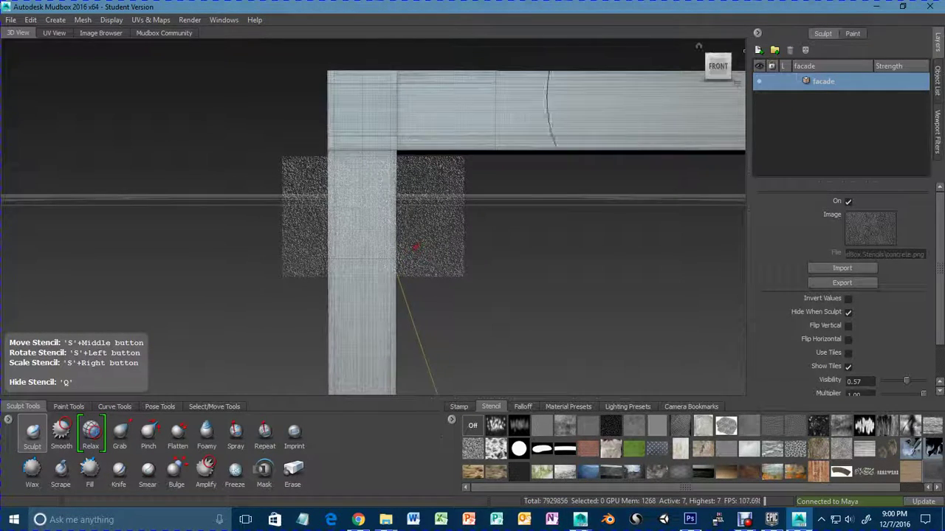
{"action": "left_click", "coordinate": [718, 66]}
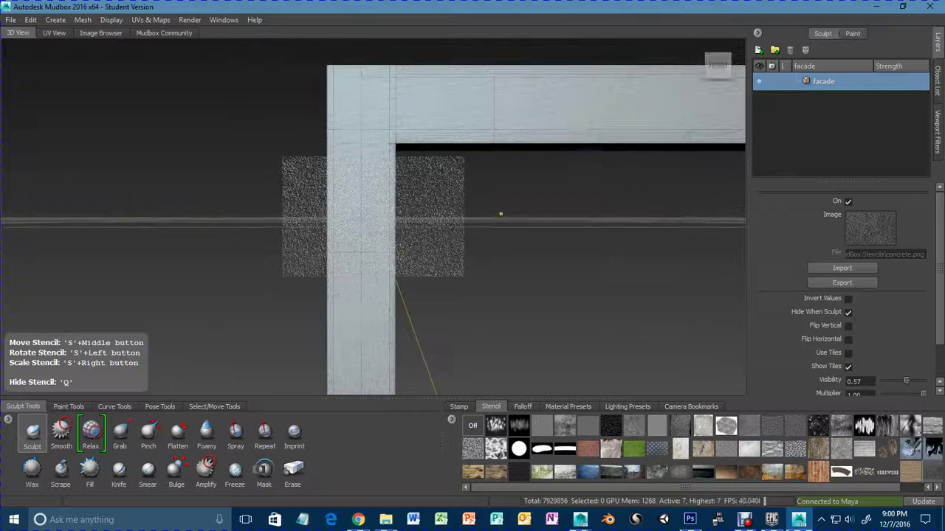
{"action": "middle_click_drag", "start_coordinate": [499, 213], "coordinate": [504, 243], "text": "alt"}
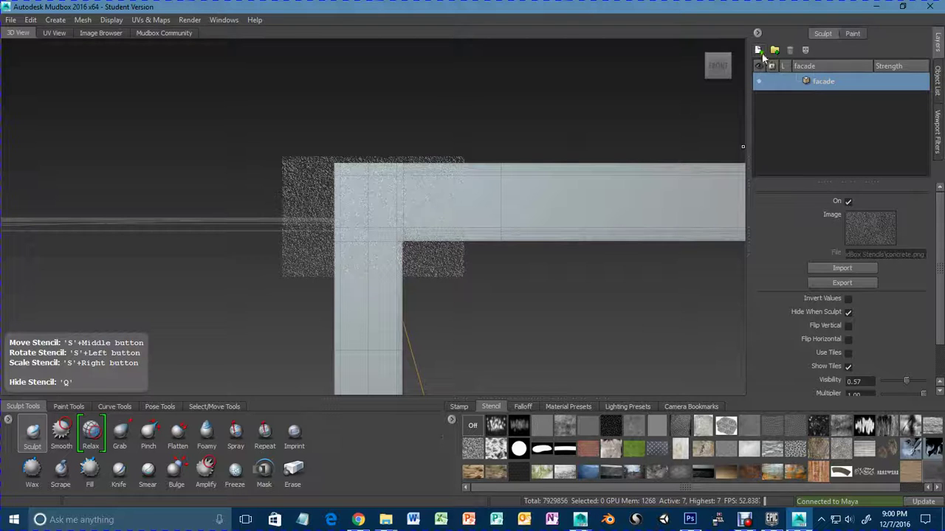
Create a new sculpt layer on the facade and name it concrete.
{"action": "left_click", "coordinate": [758, 51]}
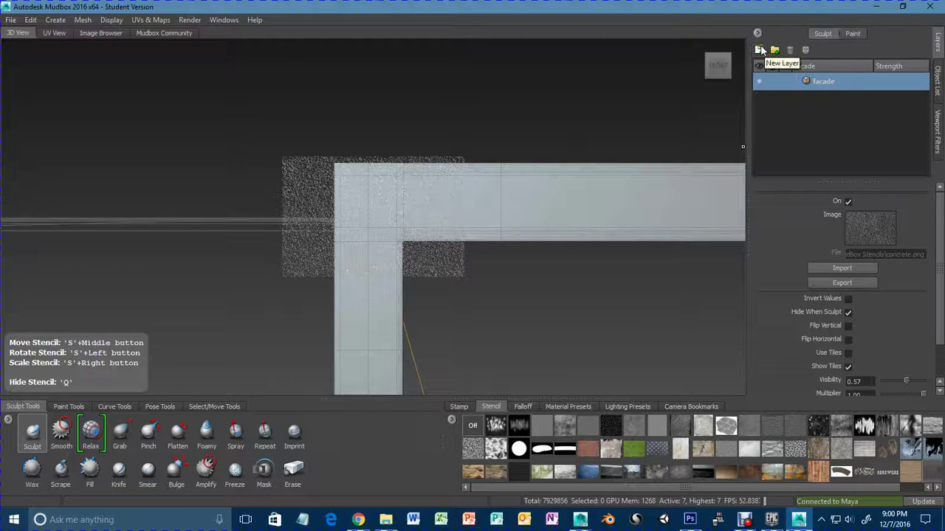
{"action": "double_click", "coordinate": [836, 81]}
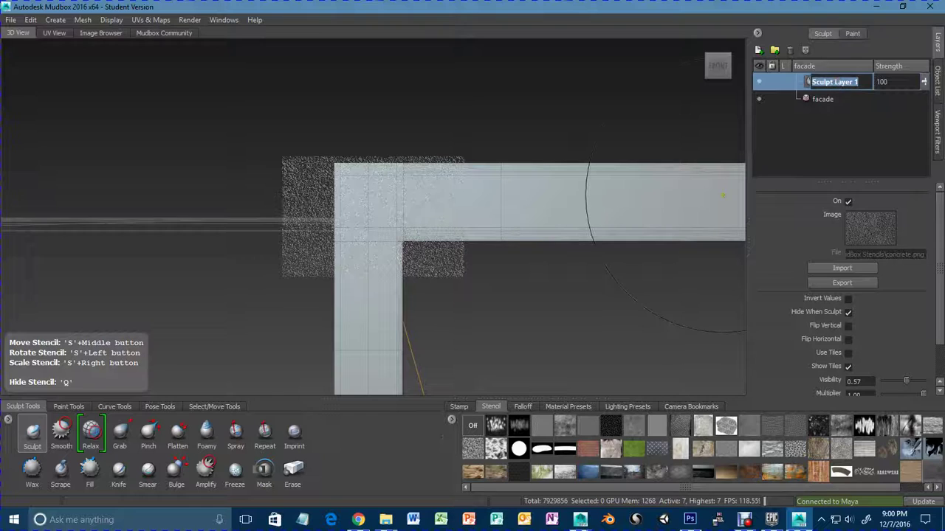
{"action": "type", "text": "concrete"}
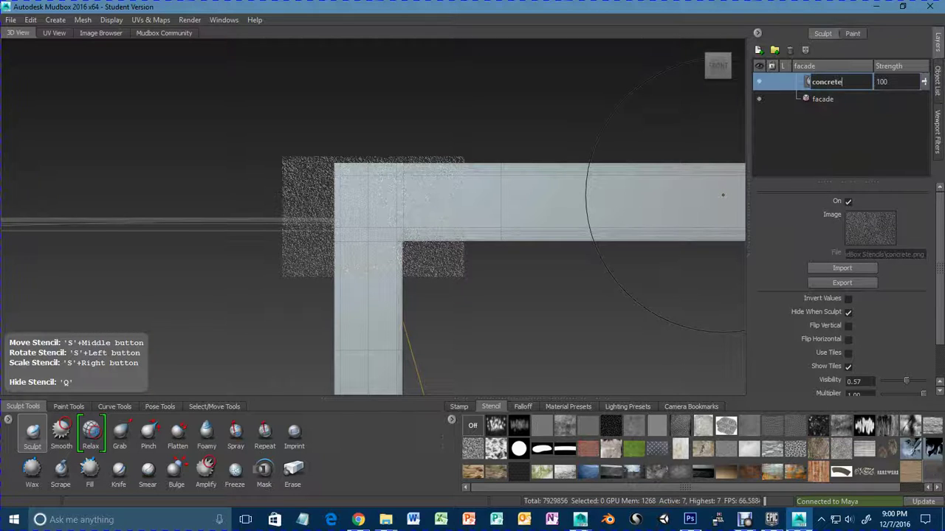
{"action": "key", "text": "Return"}
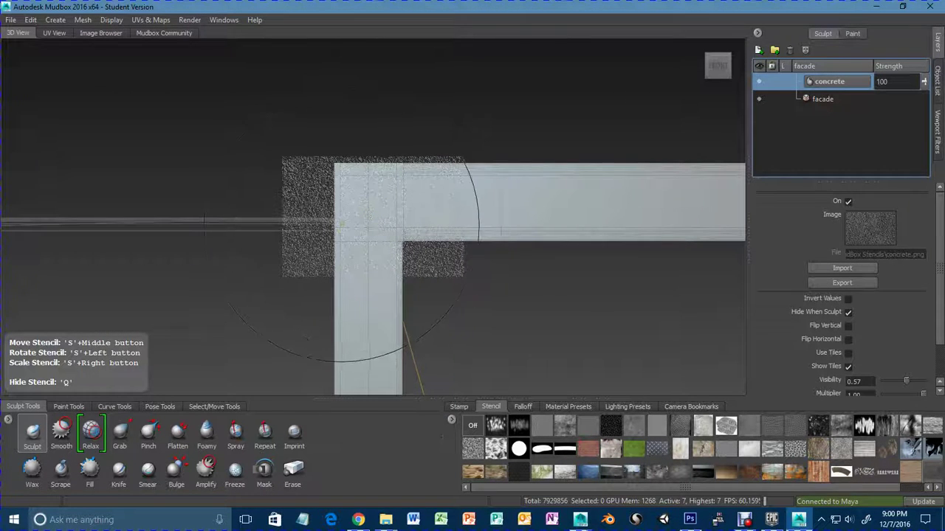
Sculpt test strokes through the concrete stencil on the facade's upper-left corner and inspect them up close.
{"action": "left_click", "coordinate": [365, 193]}
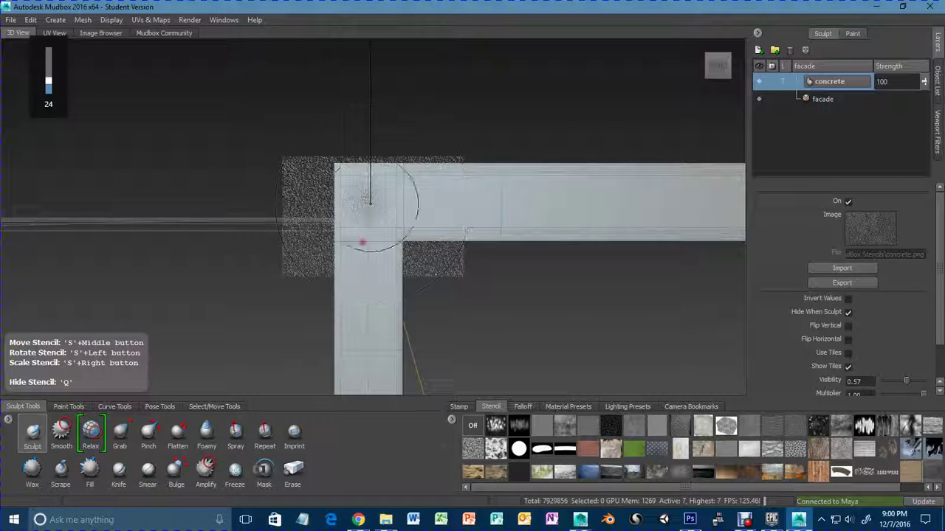
{"action": "mouse_move", "coordinate": [376, 243]}
{"action": "left_mouse_down"}
{"action": "mouse_move", "coordinate": [355, 223]}
{"action": "mouse_move", "coordinate": [351, 193]}
{"action": "mouse_move", "coordinate": [382, 190]}
{"action": "left_mouse_up"}
{"action": "mouse_move", "coordinate": [378, 230]}
{"action": "middle_mouse_down", "text": "alt"}
{"action": "mouse_move", "coordinate": [388, 214]}
{"action": "mouse_move", "coordinate": [380, 230]}
{"action": "middle_mouse_up", "text": "alt"}
{"action": "mouse_move", "coordinate": [381, 228]}
{"action": "right_mouse_down", "text": "alt"}
{"action": "mouse_move", "coordinate": [388, 209]}
{"action": "mouse_move", "coordinate": [337, 336]}
{"action": "right_mouse_up", "text": "alt"}
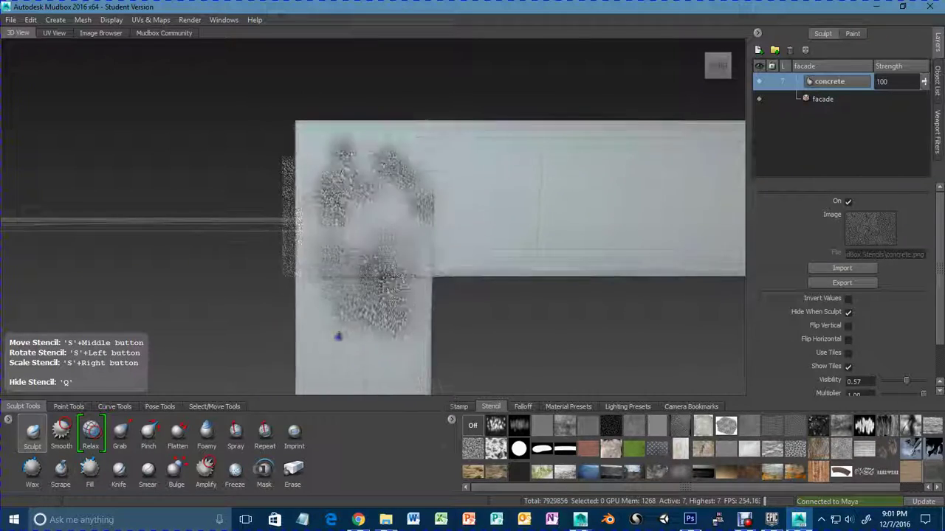
{"action": "mouse_move", "coordinate": [374, 247]}
{"action": "right_mouse_down", "text": "alt"}
{"action": "mouse_move", "coordinate": [332, 331]}
{"action": "mouse_move", "coordinate": [344, 303]}
{"action": "right_mouse_up", "text": "alt"}
{"action": "middle_click_drag", "start_coordinate": [344, 289], "coordinate": [358, 259], "text": "alt"}
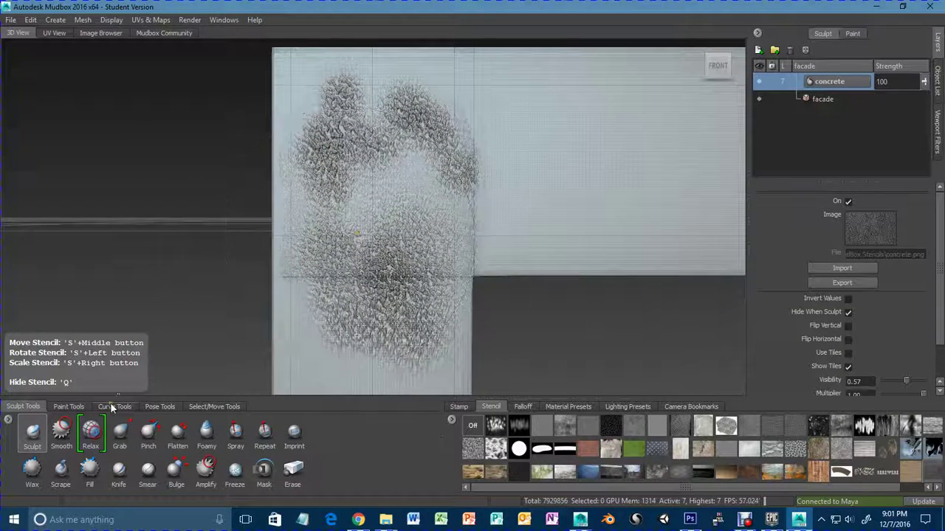
Try to erase the test strokes on the facade corner with the Erase brush through the active stencil.
{"action": "left_click", "coordinate": [293, 472]}
{"action": "left_click_drag", "start_coordinate": [393, 335], "coordinate": [394, 330]}
{"action": "left_click_drag", "start_coordinate": [386, 262], "coordinate": [394, 312]}
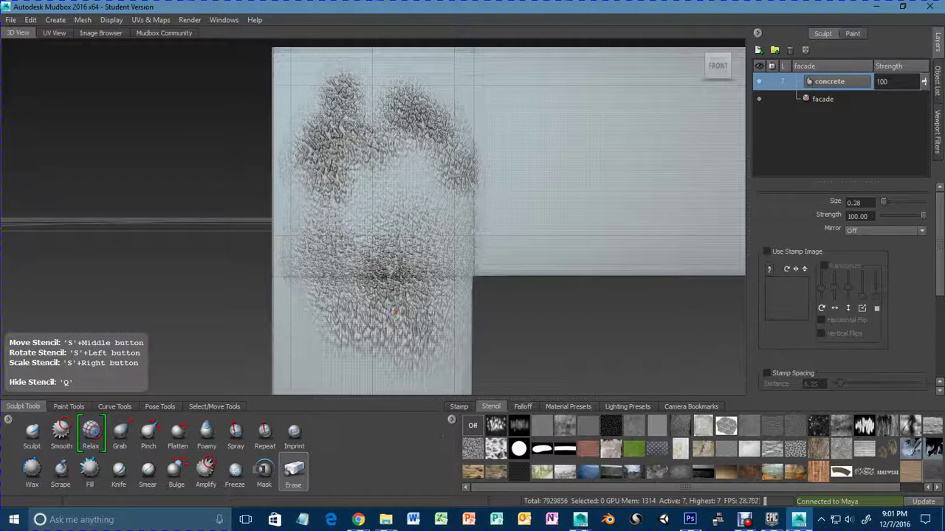
Turn the stencil off and smooth the rough test strokes on the facade corner.
{"action": "left_click", "coordinate": [62, 431]}
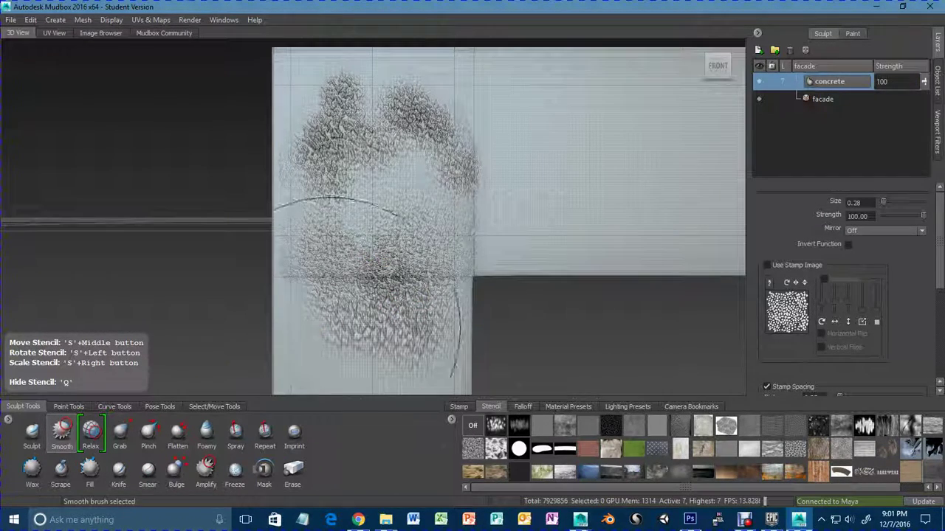
{"action": "left_click", "coordinate": [474, 425]}
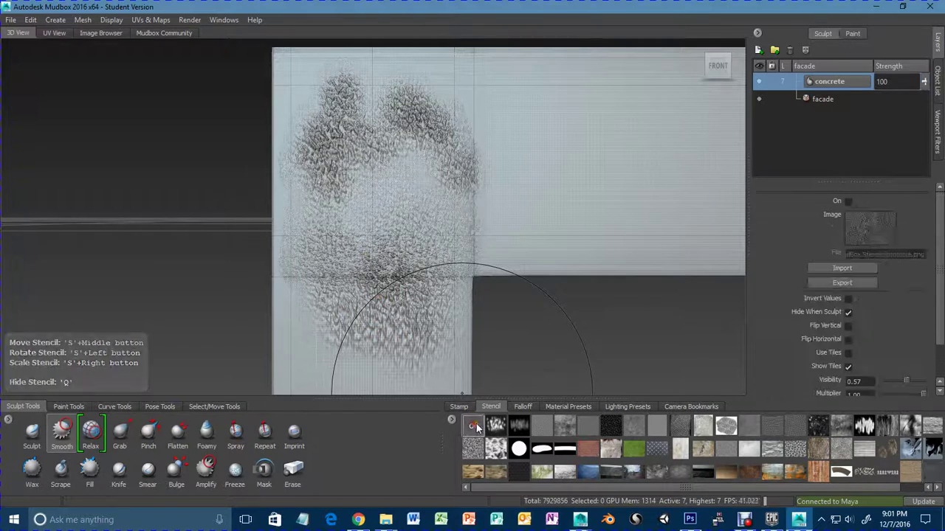
{"action": "mouse_move", "coordinate": [372, 325]}
{"action": "left_mouse_down"}
{"action": "mouse_move", "coordinate": [391, 276]}
{"action": "mouse_move", "coordinate": [381, 138]}
{"action": "mouse_move", "coordinate": [362, 199]}
{"action": "mouse_move", "coordinate": [386, 139]}
{"action": "left_mouse_up"}
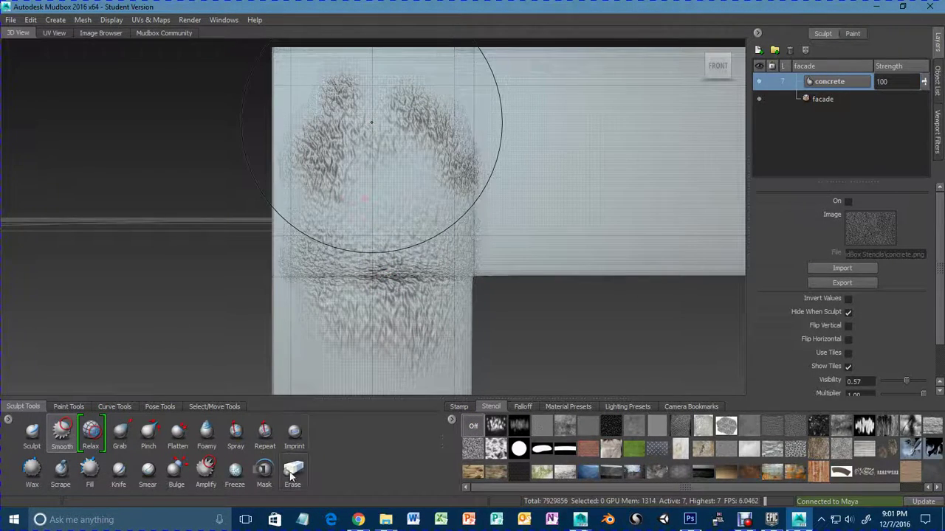
Erase the sculpted test strokes from the facade corner with the Erase brush.
{"action": "left_click", "coordinate": [294, 473]}
{"action": "mouse_move", "coordinate": [373, 329]}
{"action": "left_mouse_down"}
{"action": "mouse_move", "coordinate": [394, 280]}
{"action": "mouse_move", "coordinate": [360, 226]}
{"action": "mouse_move", "coordinate": [313, 267]}
{"action": "mouse_move", "coordinate": [325, 149]}
{"action": "mouse_move", "coordinate": [328, 202]}
{"action": "mouse_move", "coordinate": [394, 198]}
{"action": "mouse_move", "coordinate": [446, 156]}
{"action": "mouse_move", "coordinate": [435, 278]}
{"action": "mouse_move", "coordinate": [431, 266]}
{"action": "left_mouse_up"}
{"action": "key", "text": "XF86AudioRaiseVolume"}
{"action": "key", "text": "XF86AudioRaiseVolume"}
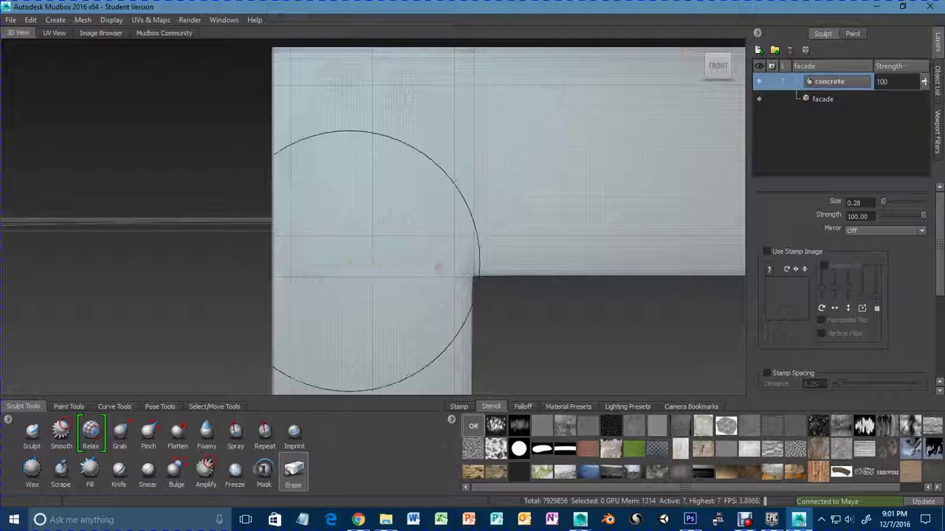
Erase the remaining rough patches at the top of the facade's left pillar and around its inner corner.
{"action": "mouse_move", "coordinate": [330, 279]}
{"action": "left_mouse_down"}
{"action": "mouse_move", "coordinate": [305, 288]}
{"action": "mouse_move", "coordinate": [297, 260]}
{"action": "mouse_move", "coordinate": [318, 190]}
{"action": "left_mouse_up"}
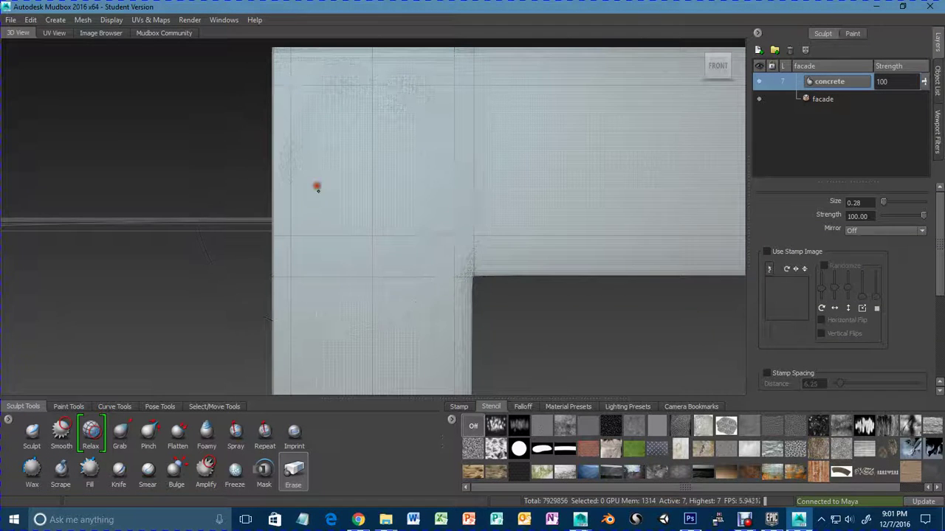
{"action": "mouse_move", "coordinate": [339, 109]}
{"action": "left_mouse_down"}
{"action": "mouse_move", "coordinate": [376, 121]}
{"action": "mouse_move", "coordinate": [393, 98]}
{"action": "mouse_move", "coordinate": [416, 140]}
{"action": "left_mouse_up"}
{"action": "mouse_move", "coordinate": [442, 243]}
{"action": "left_mouse_down"}
{"action": "mouse_move", "coordinate": [465, 255]}
{"action": "mouse_move", "coordinate": [450, 276]}
{"action": "mouse_move", "coordinate": [470, 302]}
{"action": "left_mouse_up"}
Close the Epic Games Launcher running in the background.
{"action": "right_click", "coordinate": [772, 520]}
{"action": "left_click", "coordinate": [737, 493]}
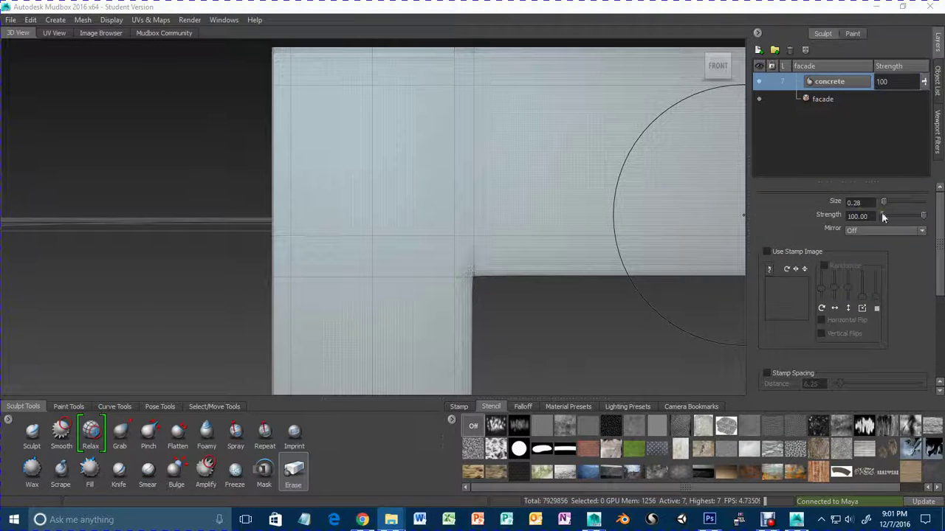
Set the Erase brush strength to 25, activate the concrete stencil, and make a trial stroke through it on the facade corner.
{"action": "left_click_drag", "start_coordinate": [922, 216], "coordinate": [893, 219]}
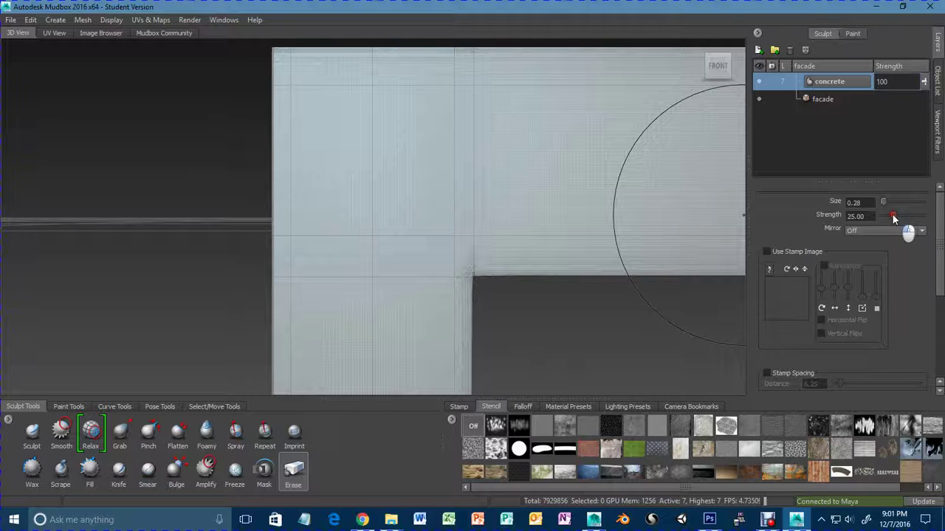
{"action": "left_click", "coordinate": [935, 476]}
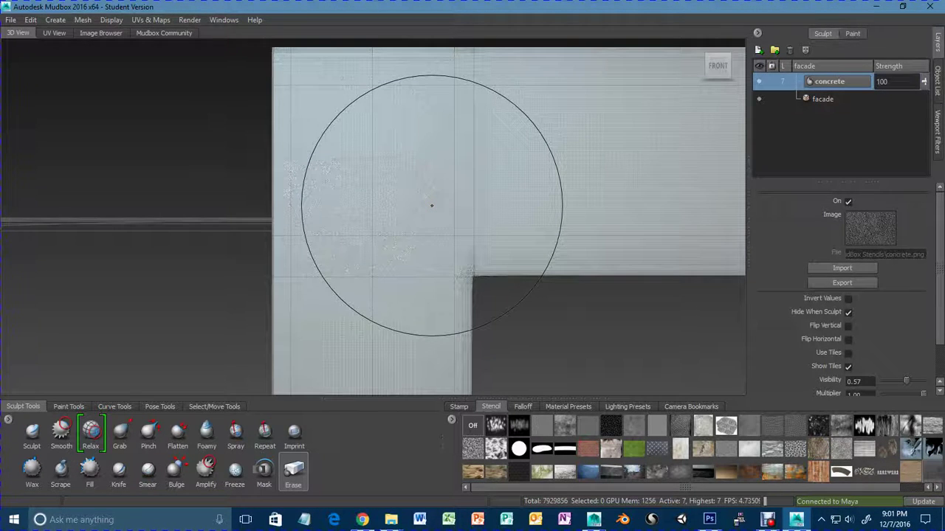
{"action": "left_click_drag", "start_coordinate": [432, 205], "coordinate": [318, 262]}
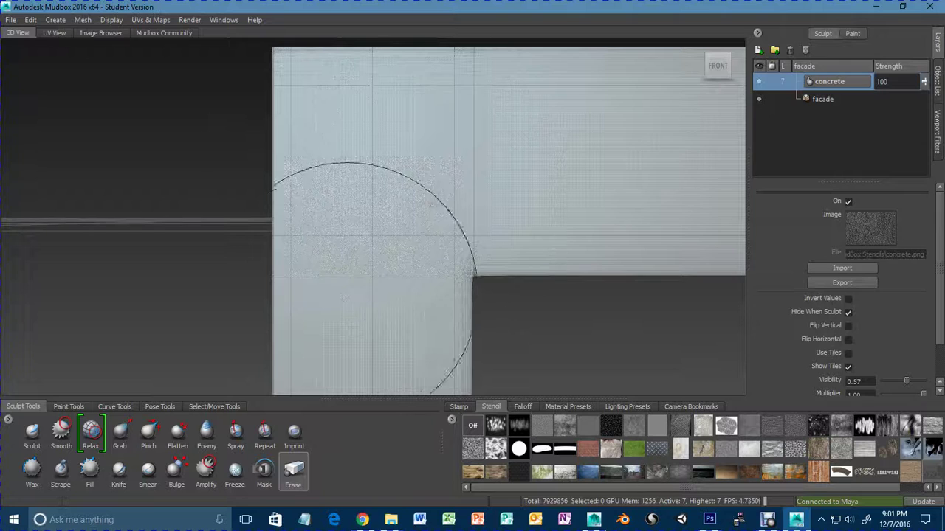
Test the Sculpt brush at strength 100 through the stencil, undo the stroke, and set the brush strength to 7.40.
{"action": "left_click", "coordinate": [32, 434]}
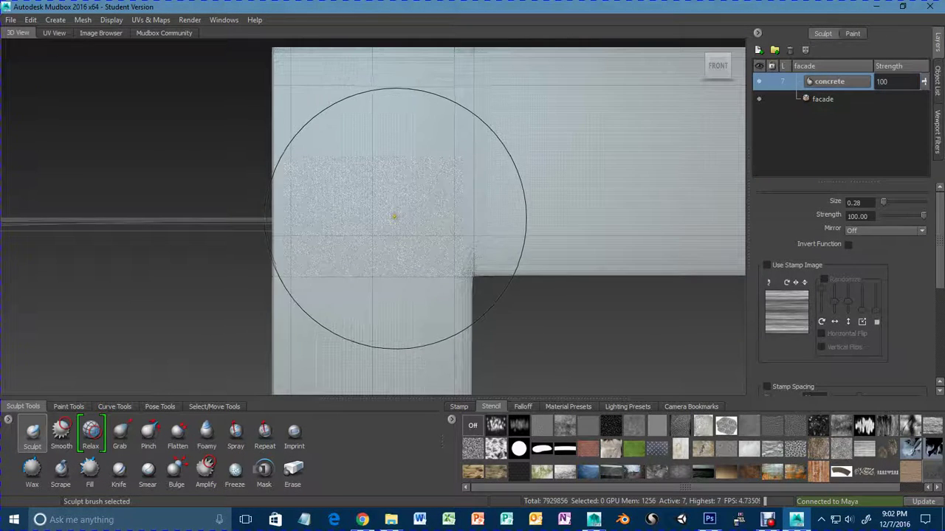
{"action": "mouse_move", "coordinate": [423, 235]}
{"action": "left_mouse_down"}
{"action": "mouse_move", "coordinate": [428, 213]}
{"action": "mouse_move", "coordinate": [322, 213]}
{"action": "left_mouse_up"}
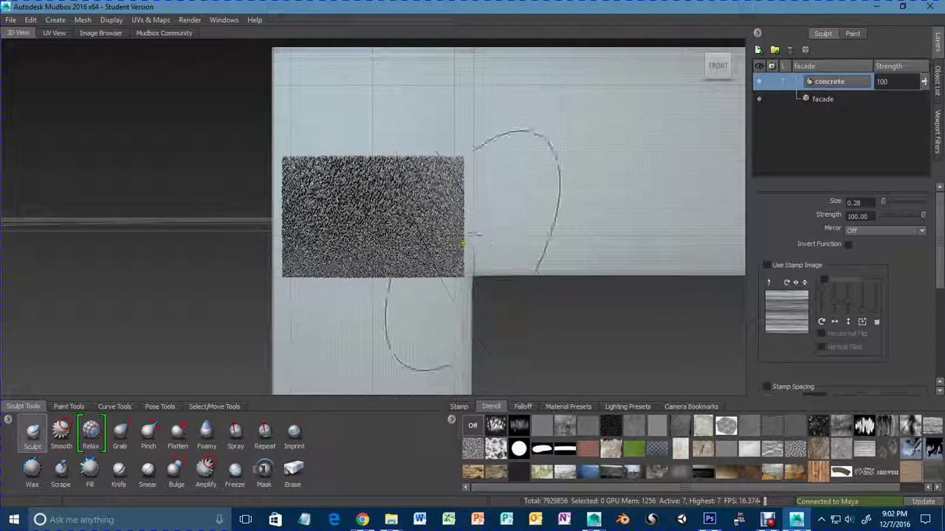
{"action": "key", "text": "ctrl+z"}
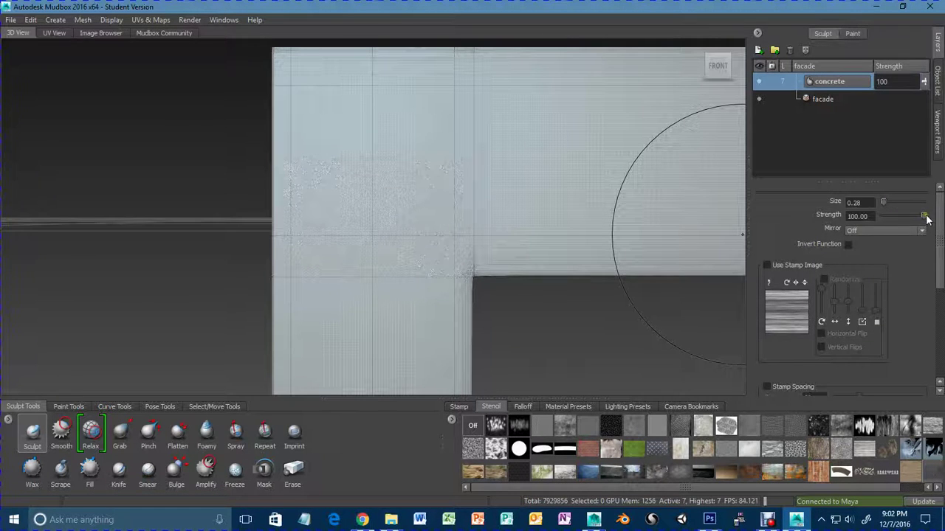
{"action": "left_click_drag", "start_coordinate": [925, 217], "coordinate": [886, 217]}
Set the Sculpt brush's mirroring to LocalX so strokes repeat on the facade's opposite side.
{"action": "left_click", "coordinate": [891, 232]}
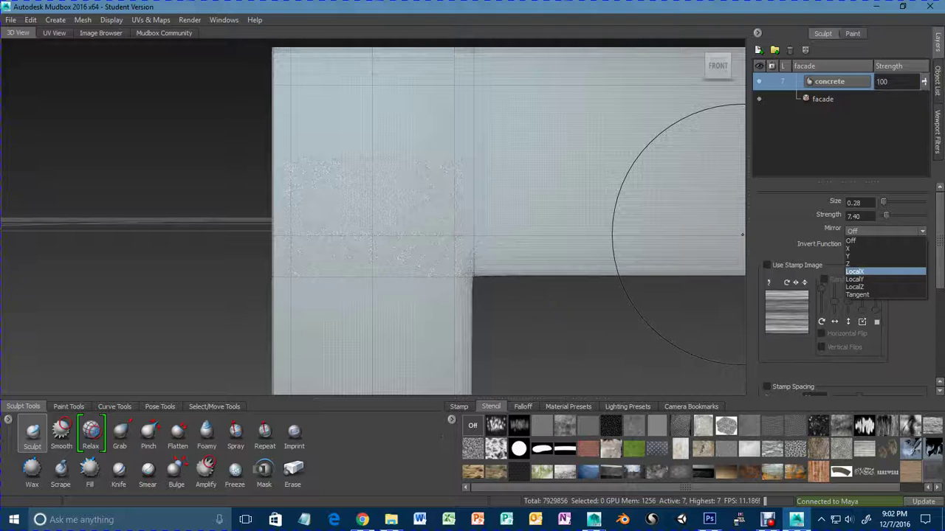
{"action": "left_click", "coordinate": [742, 235]}
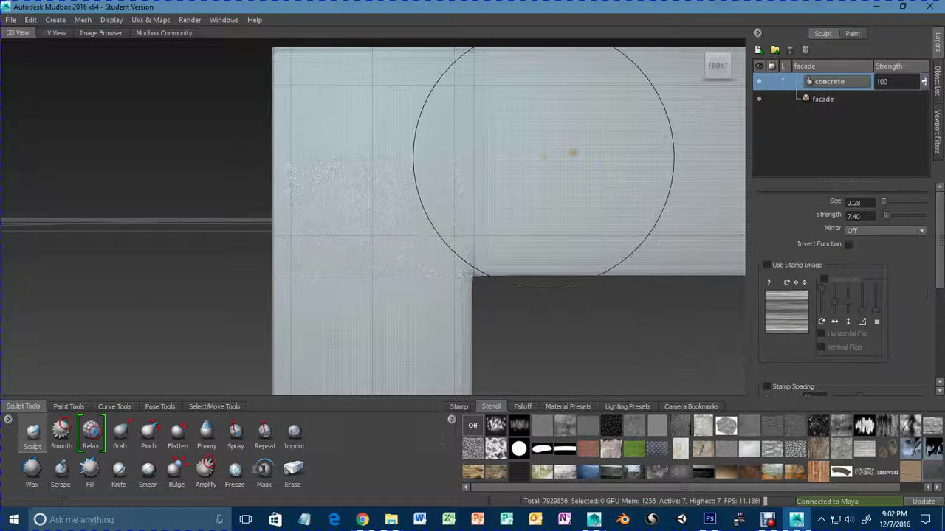
{"action": "scroll", "coordinate": [476, 217], "scroll_direction": "down", "scroll_amount": 6}
{"action": "scroll", "coordinate": [481, 216], "scroll_direction": "down", "scroll_amount": 4}
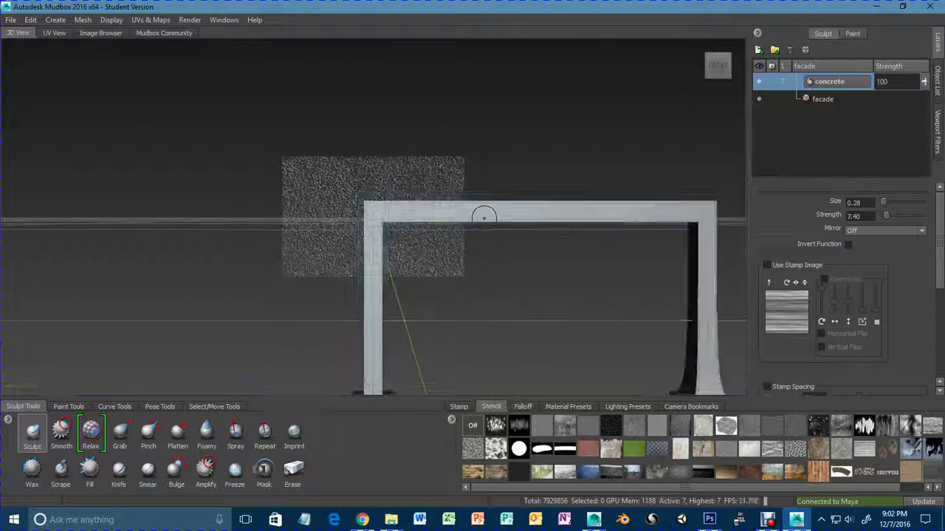
{"action": "left_click", "coordinate": [868, 232]}
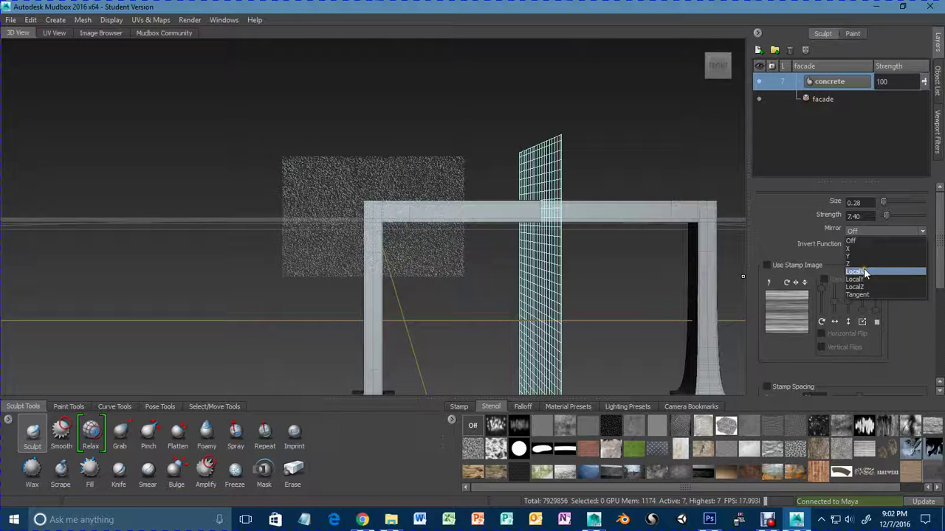
{"action": "left_click", "coordinate": [874, 272]}
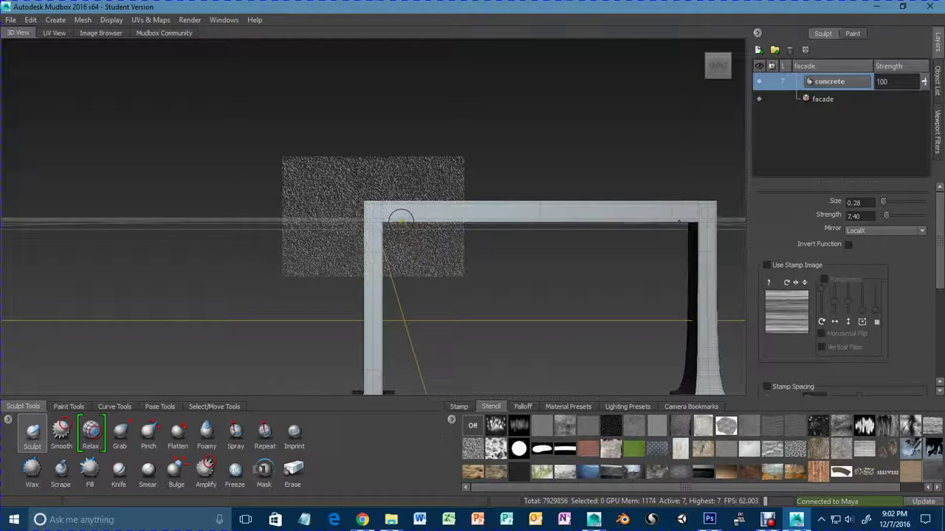
Sculpt concrete detail through the stencil on the facade's upper-left corner, and enlarge the brush size to 0.47.
{"action": "right_click_drag", "start_coordinate": [399, 219], "coordinate": [472, 234], "text": "alt"}
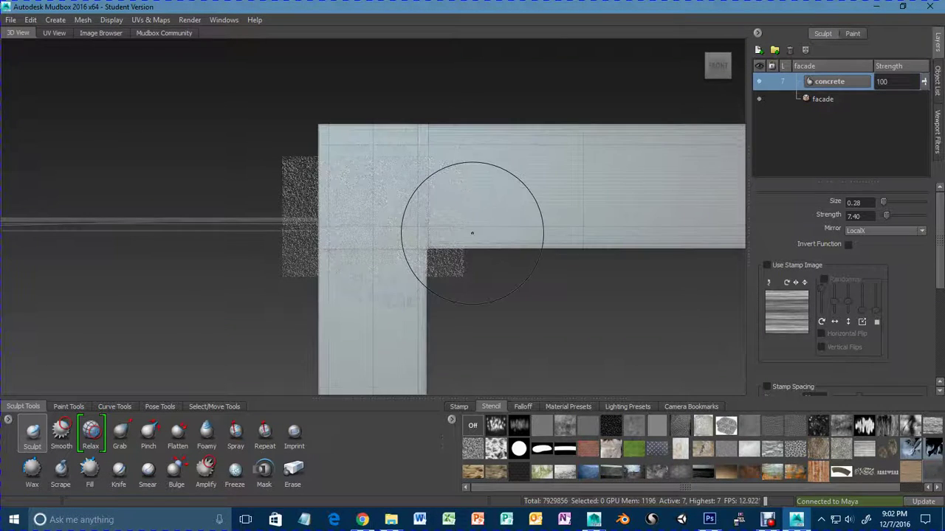
{"action": "middle_click_drag", "start_coordinate": [455, 280], "coordinate": [425, 303], "text": "alt"}
{"action": "middle_click_drag", "start_coordinate": [452, 284], "coordinate": [458, 281], "text": "alt"}
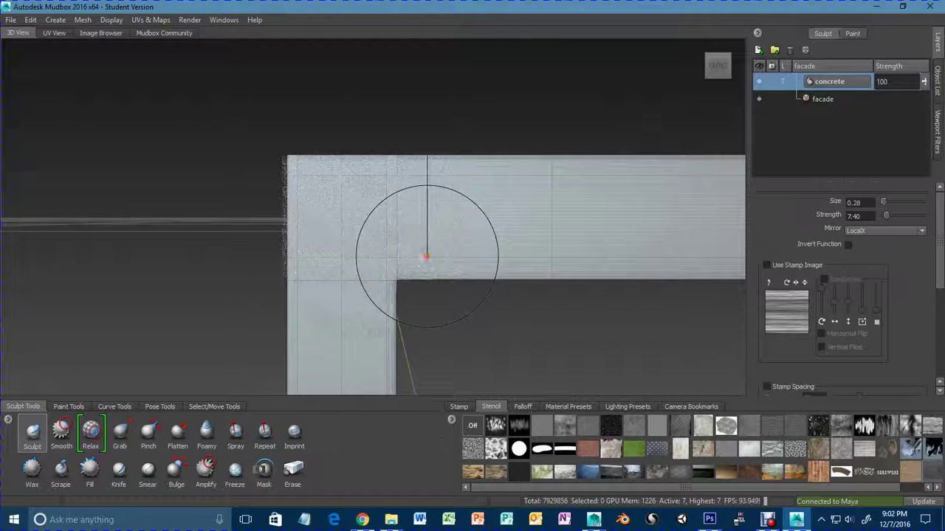
{"action": "mouse_move", "coordinate": [427, 257]}
{"action": "left_mouse_down"}
{"action": "mouse_move", "coordinate": [436, 240]}
{"action": "mouse_move", "coordinate": [347, 228]}
{"action": "mouse_move", "coordinate": [418, 233]}
{"action": "mouse_move", "coordinate": [330, 198]}
{"action": "mouse_move", "coordinate": [317, 160]}
{"action": "mouse_move", "coordinate": [354, 237]}
{"action": "left_mouse_up"}
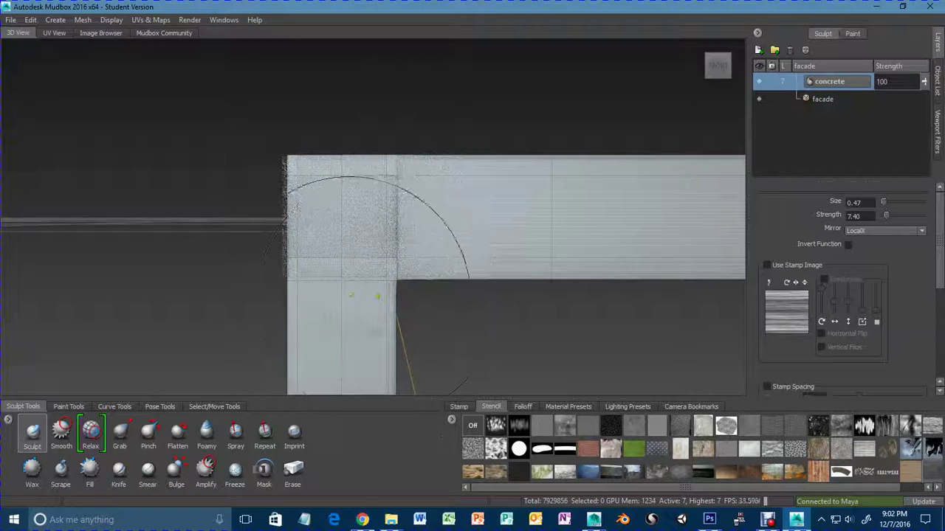
Sculpt the concrete texture through the stencil along the left pillar just below the corner.
{"action": "middle_click_drag", "start_coordinate": [354, 294], "coordinate": [356, 262], "text": "alt"}
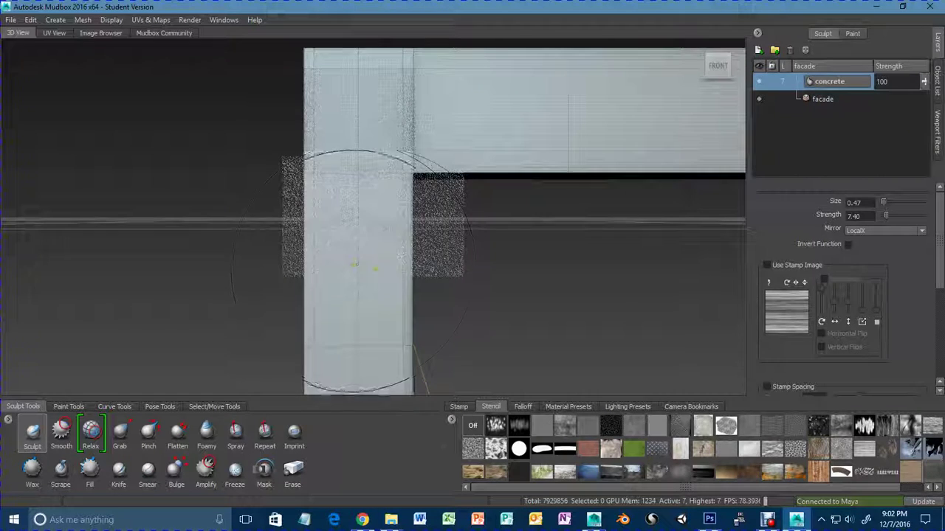
{"action": "mouse_move", "coordinate": [390, 257]}
{"action": "left_mouse_down"}
{"action": "mouse_move", "coordinate": [360, 251]}
{"action": "mouse_move", "coordinate": [331, 219]}
{"action": "mouse_move", "coordinate": [341, 223]}
{"action": "left_mouse_up"}
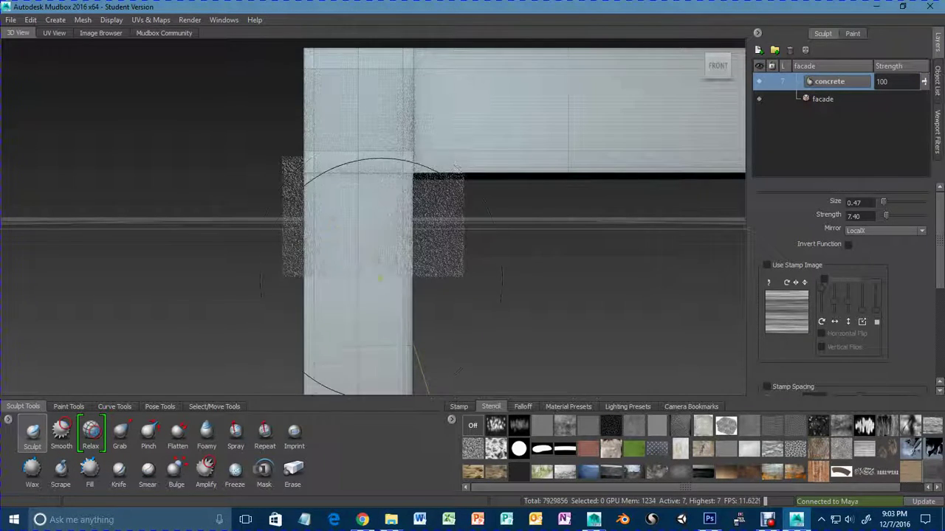
{"action": "mouse_move", "coordinate": [361, 186]}
{"action": "left_mouse_down"}
{"action": "mouse_move", "coordinate": [342, 180]}
{"action": "mouse_move", "coordinate": [350, 161]}
{"action": "left_mouse_up"}
{"action": "mouse_move", "coordinate": [375, 209]}
{"action": "middle_mouse_down", "text": "alt"}
{"action": "mouse_move", "coordinate": [363, 267]}
{"action": "mouse_move", "coordinate": [361, 254]}
{"action": "middle_mouse_up", "text": "alt"}
{"action": "mouse_move", "coordinate": [359, 212]}
{"action": "left_mouse_down"}
{"action": "mouse_move", "coordinate": [312, 211]}
{"action": "mouse_move", "coordinate": [351, 230]}
{"action": "left_mouse_up"}
{"action": "mouse_move", "coordinate": [341, 195]}
{"action": "left_mouse_down"}
{"action": "mouse_move", "coordinate": [328, 199]}
{"action": "mouse_move", "coordinate": [358, 198]}
{"action": "mouse_move", "coordinate": [368, 220]}
{"action": "left_mouse_up"}
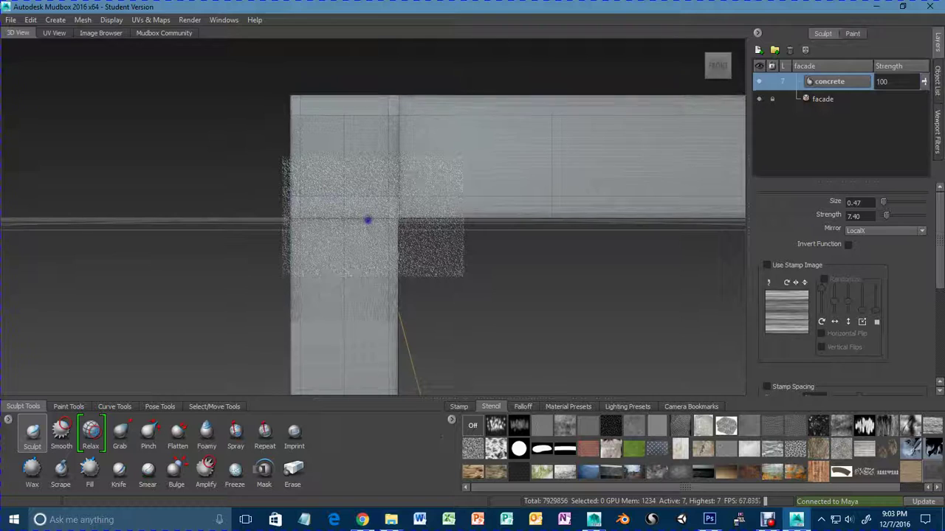
Try to make the facade sculptable again by selecting the model, deselecting it with the Objects tool, and returning to the Sculpt brush.
{"action": "right_click", "coordinate": [365, 221]}
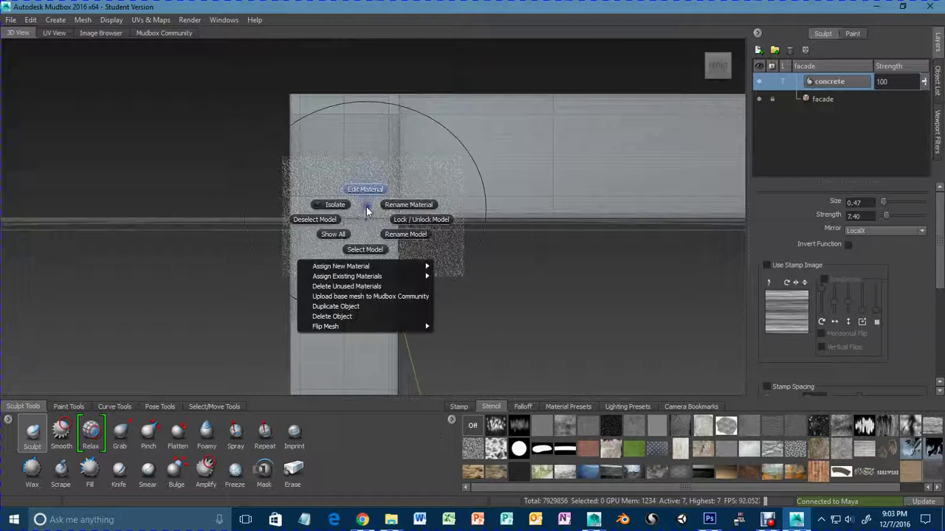
{"action": "left_click", "coordinate": [365, 249]}
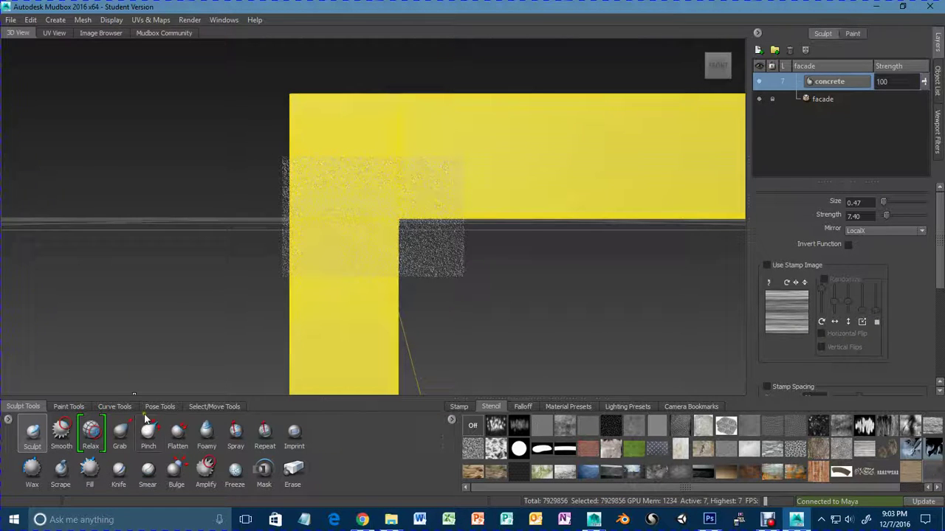
{"action": "left_click", "coordinate": [212, 407]}
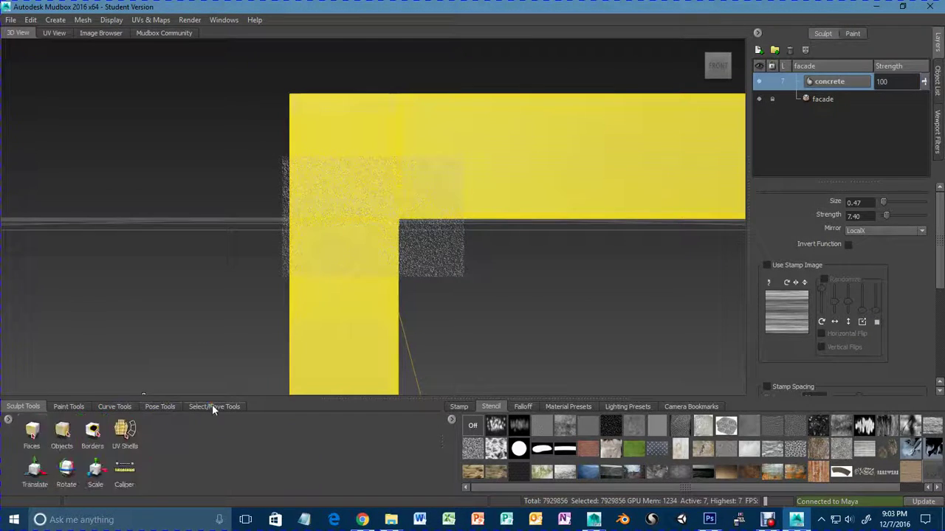
{"action": "left_click", "coordinate": [62, 432]}
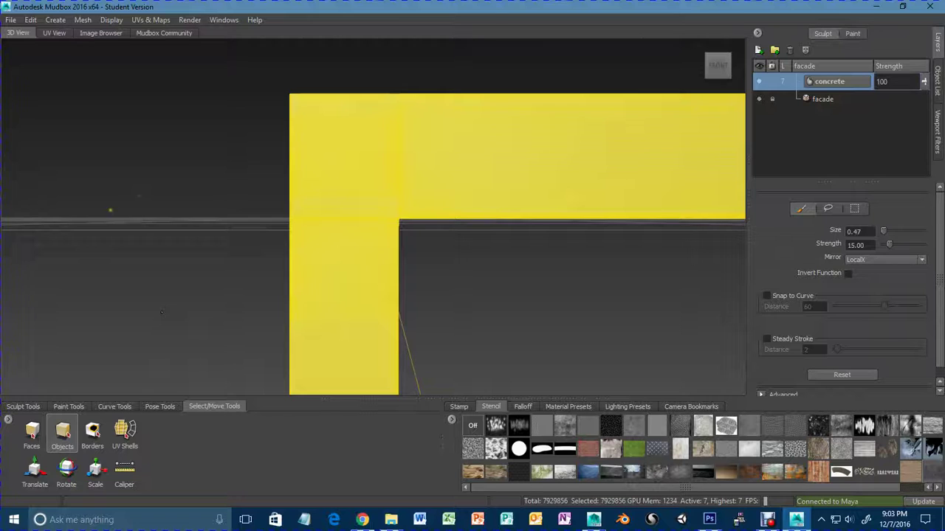
{"action": "left_click", "coordinate": [180, 304]}
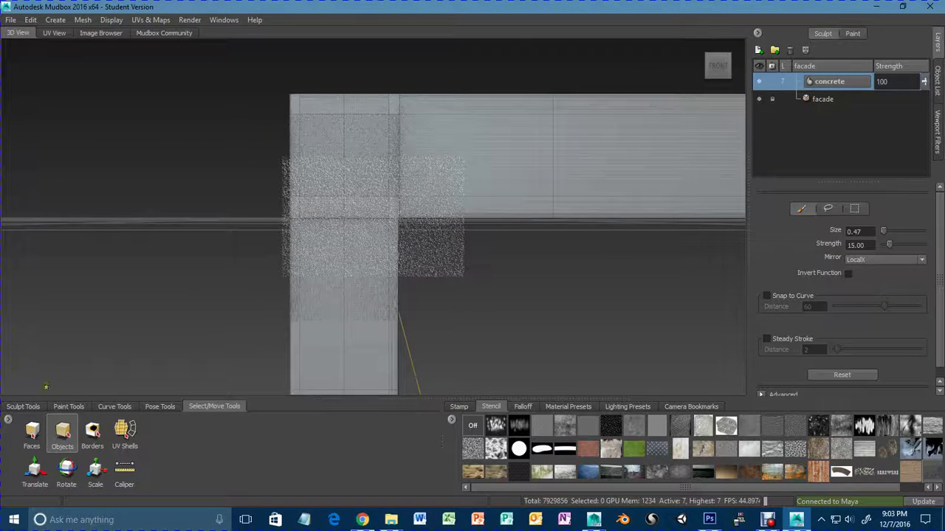
{"action": "left_click", "coordinate": [23, 406]}
{"action": "left_click", "coordinate": [32, 432]}
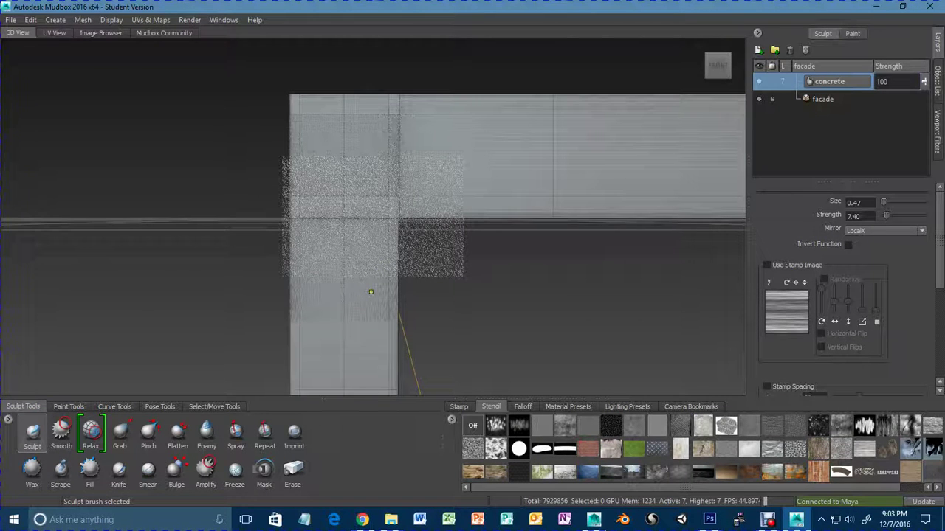
Switch to Photoshop and quit it, discarding the plaster texture's changes and saving outUVfacade.psd and grage concepts.psd.
{"action": "left_click", "coordinate": [709, 519]}
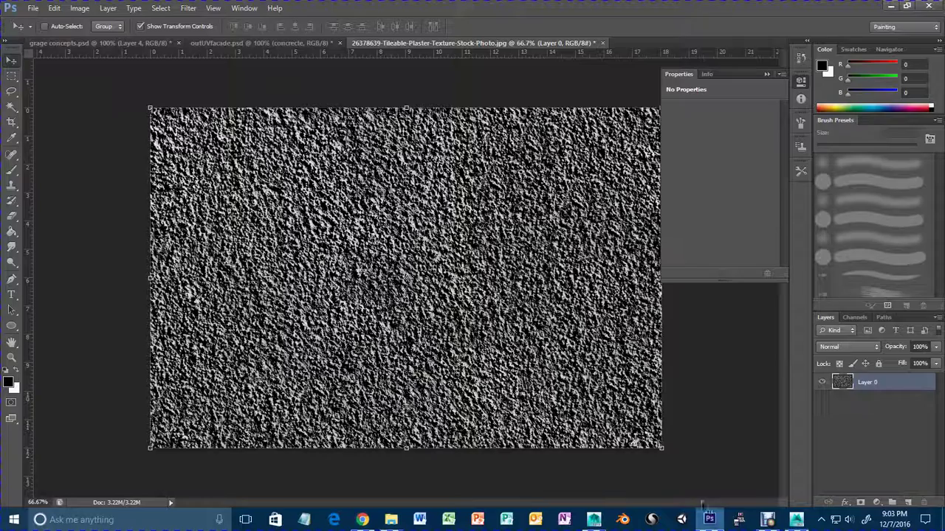
{"action": "left_click", "coordinate": [929, 5]}
{"action": "left_click", "coordinate": [474, 200]}
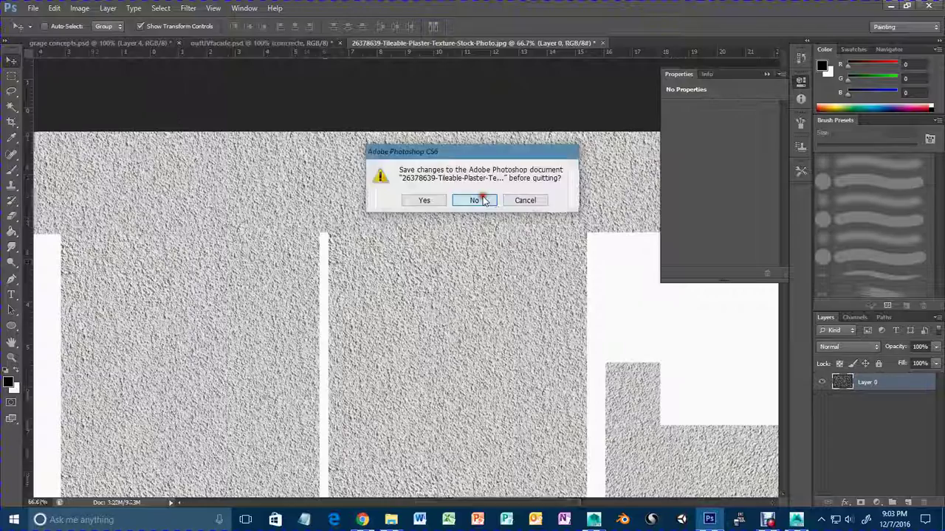
{"action": "left_click", "coordinate": [441, 203]}
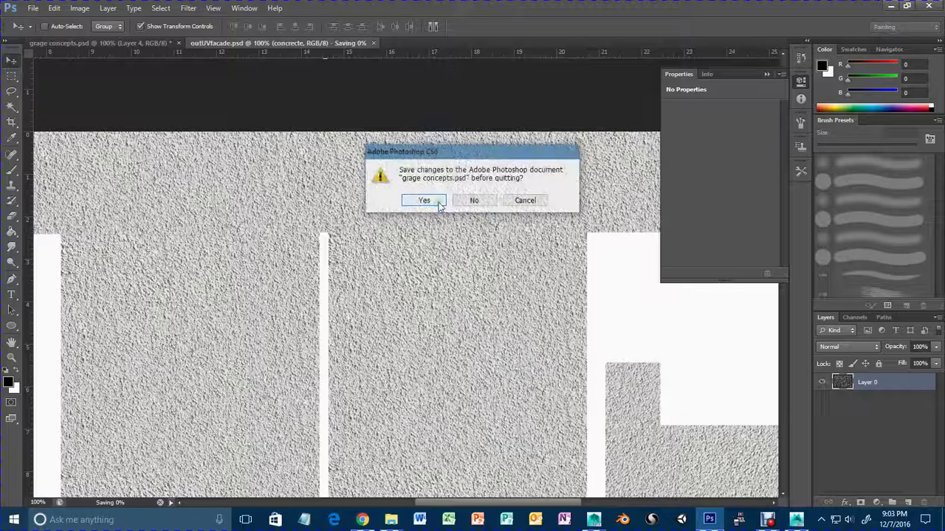
{"action": "left_click", "coordinate": [438, 204]}
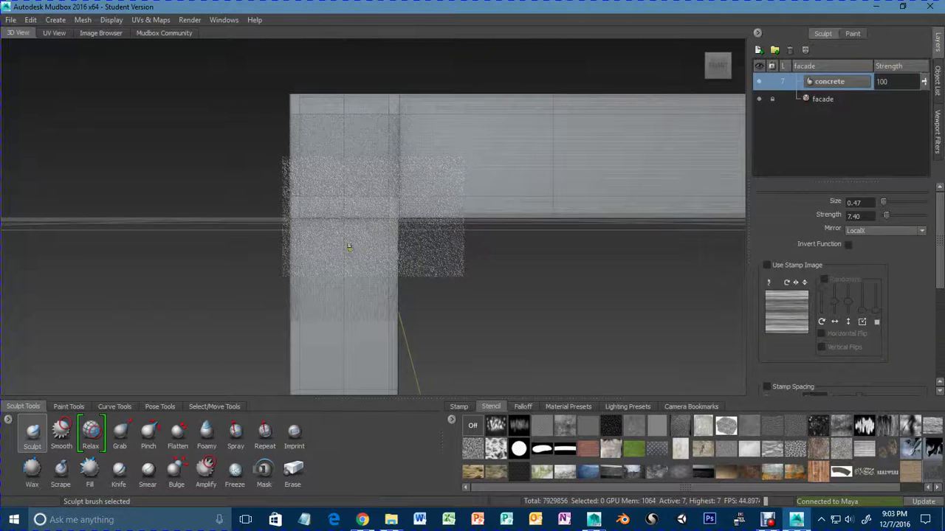
Unlock the facade model in Mudbox.
{"action": "right_click", "coordinate": [510, 154]}
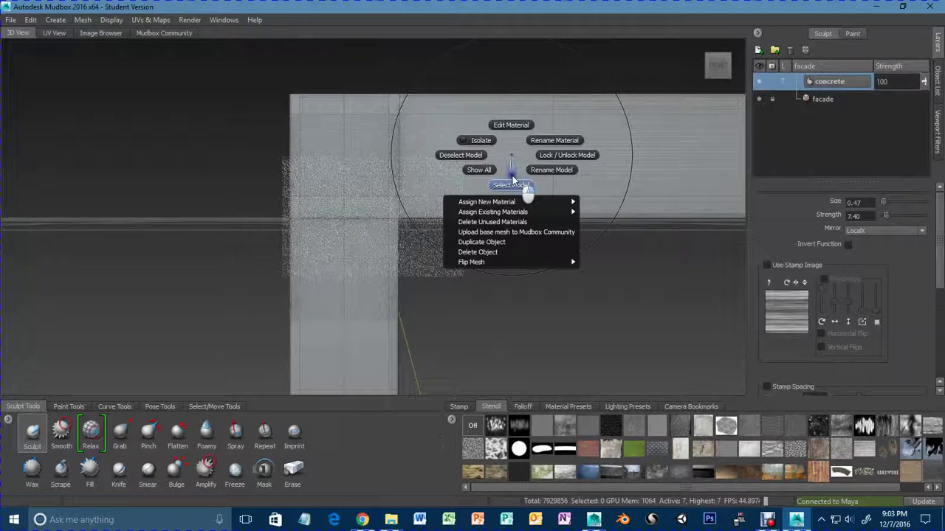
{"action": "mouse_move", "coordinate": [508, 213]}
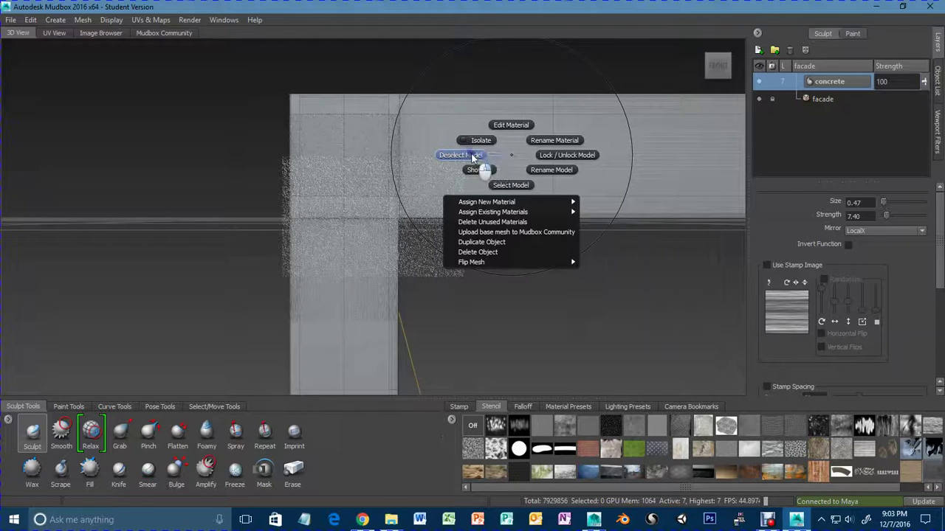
{"action": "left_click", "coordinate": [552, 155]}
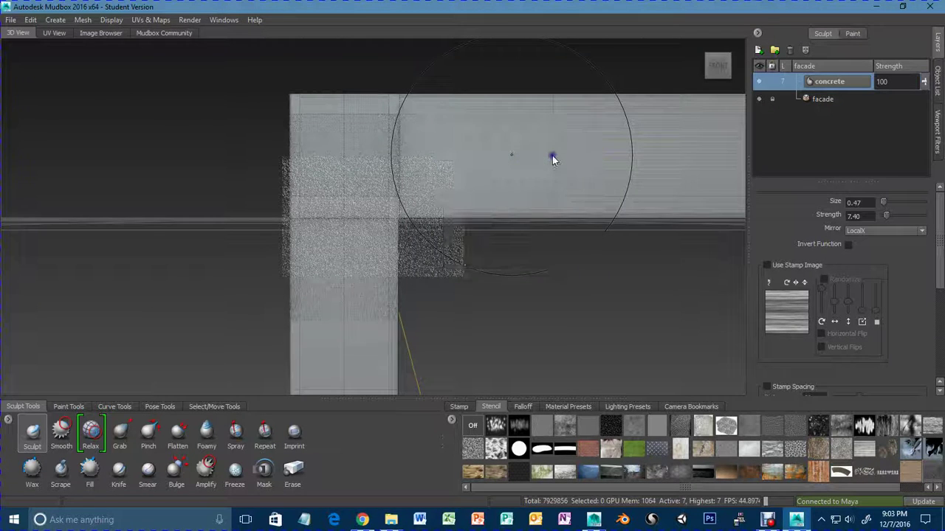
Sculpt the concrete texture through the stencil over the facade's upper-left corner and down the left pillar beneath it.
{"action": "left_click", "coordinate": [349, 195]}
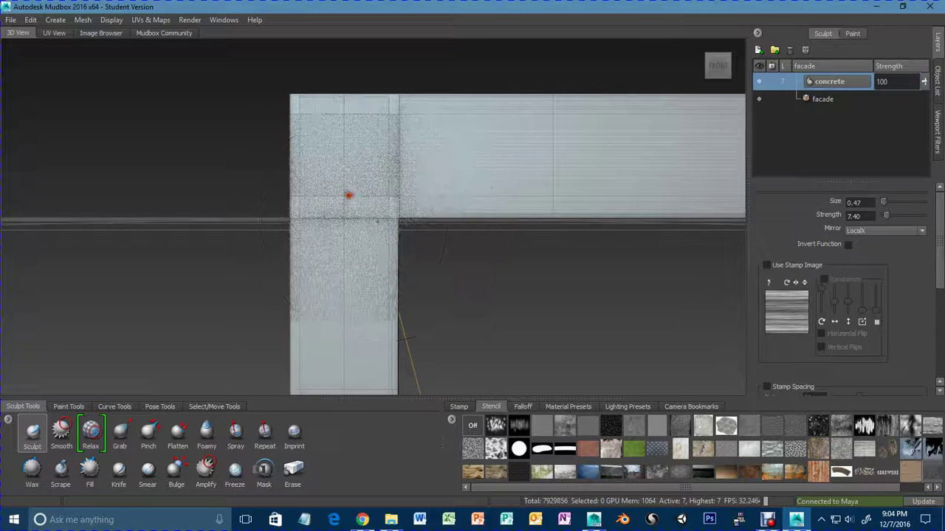
{"action": "left_click_drag", "start_coordinate": [322, 203], "coordinate": [344, 215]}
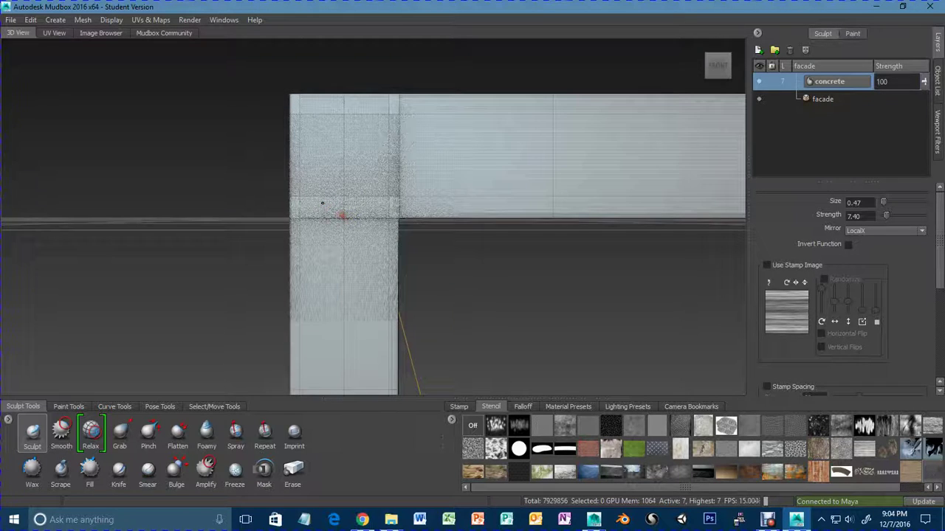
{"action": "middle_click_drag", "start_coordinate": [361, 347], "coordinate": [383, 246], "text": "alt"}
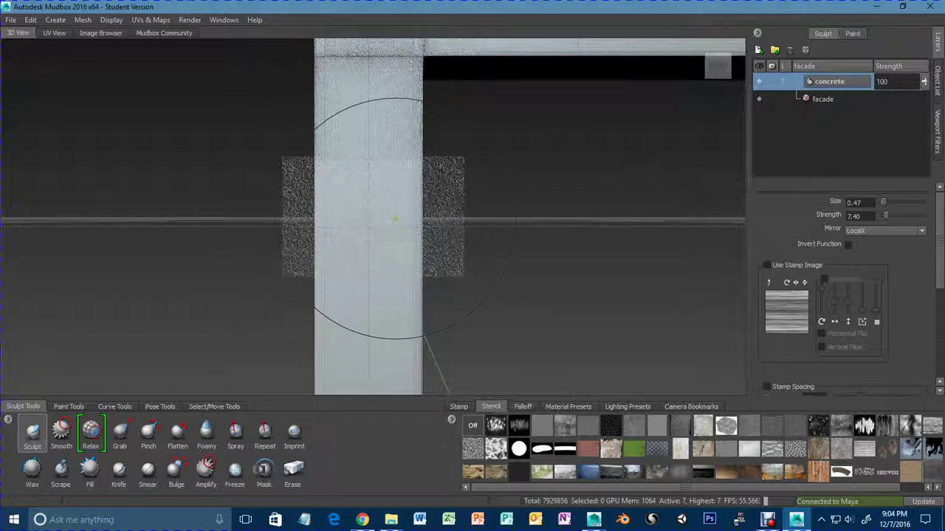
{"action": "left_click_drag", "start_coordinate": [401, 223], "coordinate": [333, 208]}
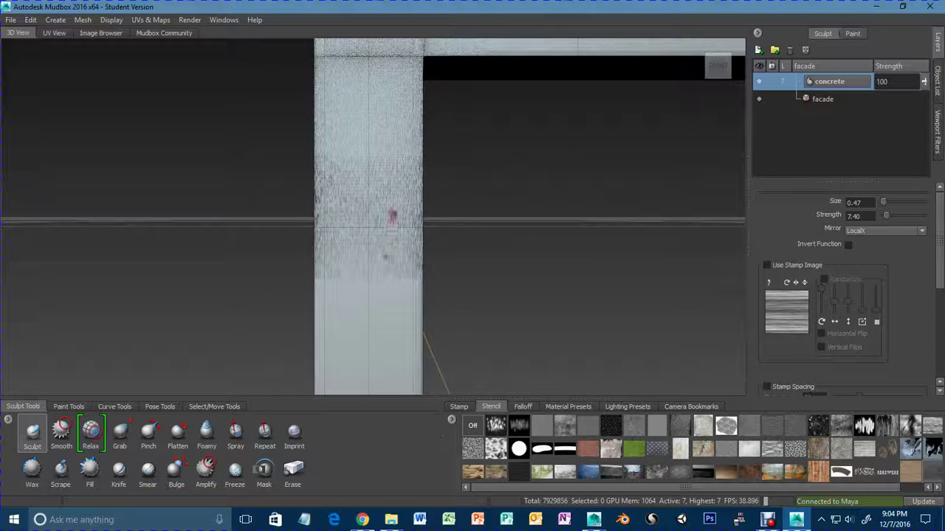
{"action": "left_click_drag", "start_coordinate": [382, 156], "coordinate": [378, 136]}
{"action": "middle_click_drag", "start_coordinate": [377, 120], "coordinate": [380, 202], "text": "alt"}
{"action": "mouse_move", "coordinate": [378, 202]}
{"action": "left_mouse_down"}
{"action": "mouse_move", "coordinate": [369, 209]}
{"action": "mouse_move", "coordinate": [385, 306]}
{"action": "left_mouse_up"}
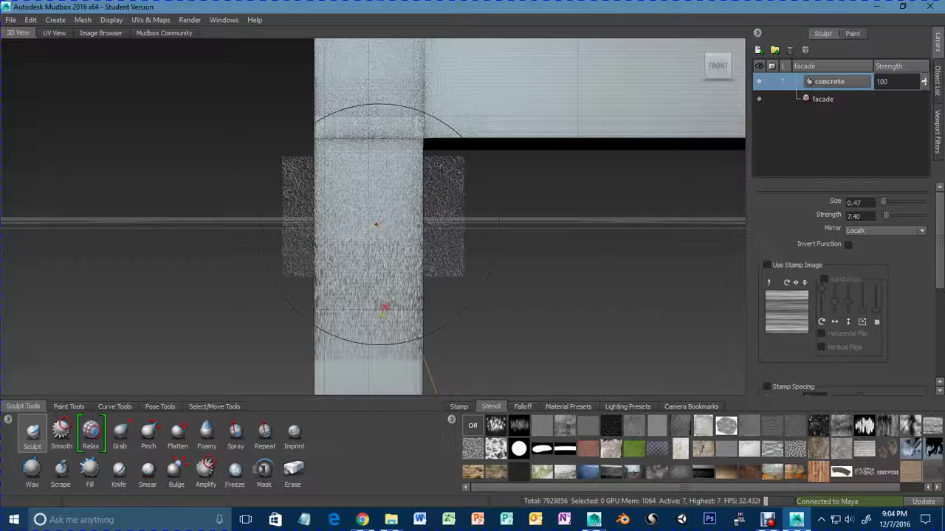
Inspect the stretched texture on the left pillar up close, choose the Erase brush, and turn the concrete stencil off.
{"action": "mouse_move", "coordinate": [386, 307]}
{"action": "right_mouse_down", "text": "alt"}
{"action": "mouse_move", "coordinate": [469, 305]}
{"action": "mouse_move", "coordinate": [434, 310]}
{"action": "right_mouse_up", "text": "alt"}
{"action": "middle_click_drag", "start_coordinate": [434, 310], "coordinate": [456, 288], "text": "alt"}
{"action": "right_click_drag", "start_coordinate": [458, 289], "coordinate": [325, 226], "text": "alt"}
{"action": "middle_click_drag", "start_coordinate": [400, 75], "coordinate": [417, 310], "text": "alt"}
{"action": "right_click_drag", "start_coordinate": [418, 310], "coordinate": [399, 280], "text": "alt"}
{"action": "middle_click_drag", "start_coordinate": [434, 285], "coordinate": [480, 88], "text": "alt"}
{"action": "middle_click_drag", "start_coordinate": [464, 369], "coordinate": [464, 207], "text": "alt"}
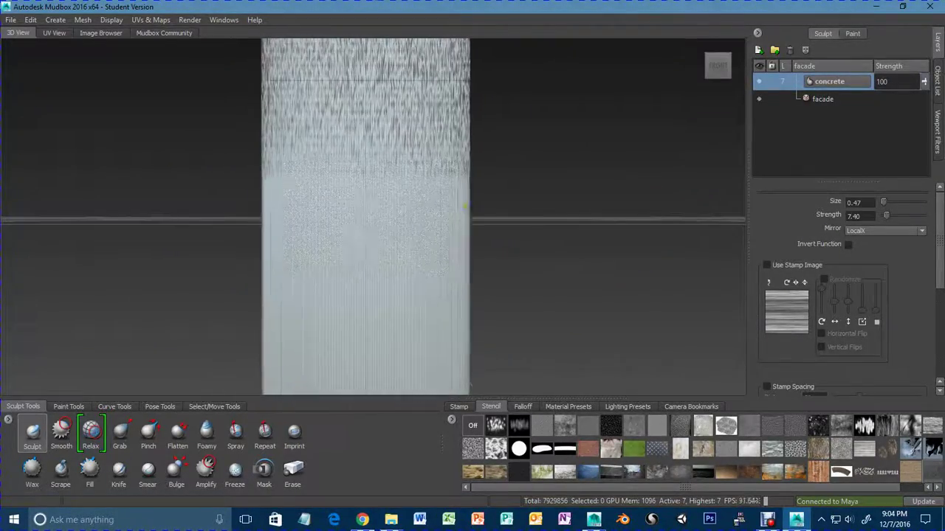
{"action": "left_click", "coordinate": [293, 472]}
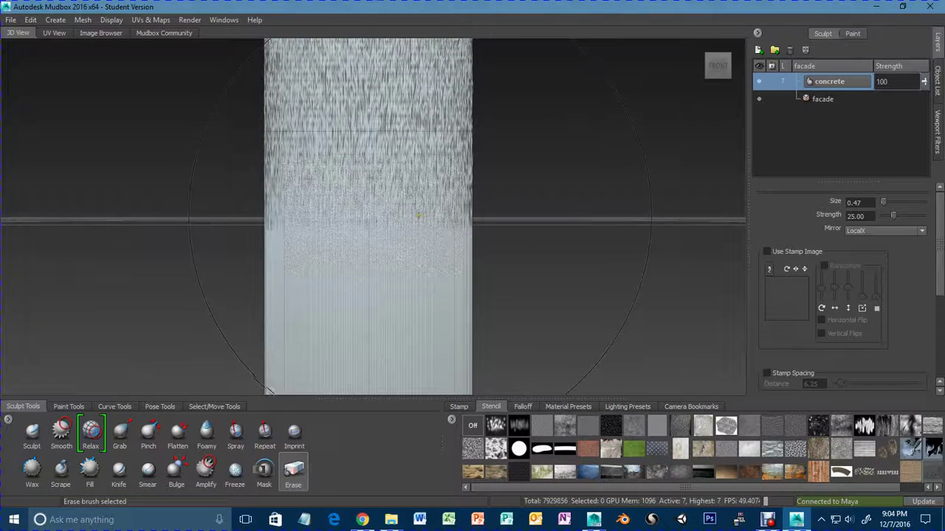
{"action": "left_click", "coordinate": [489, 407]}
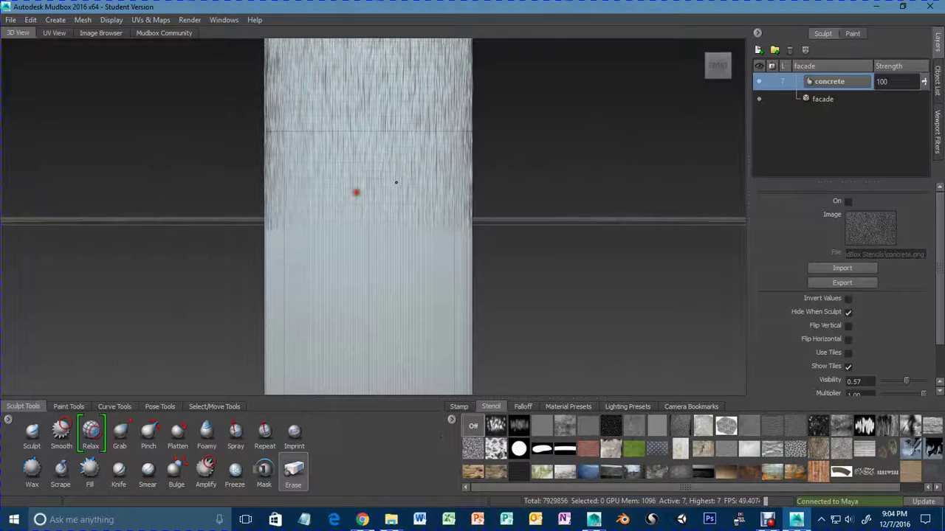
Erase the stretched concrete detail from the left pillar just below the corner, working across its full width.
{"action": "middle_click_drag", "start_coordinate": [354, 192], "coordinate": [389, 197], "text": "alt"}
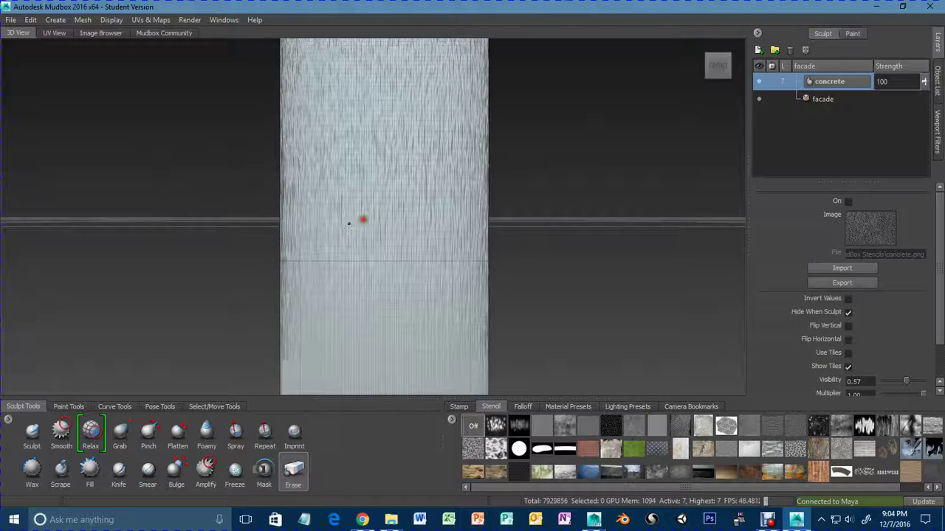
{"action": "mouse_move", "coordinate": [371, 225]}
{"action": "left_mouse_down"}
{"action": "mouse_move", "coordinate": [362, 287]}
{"action": "mouse_move", "coordinate": [396, 306]}
{"action": "left_mouse_up"}
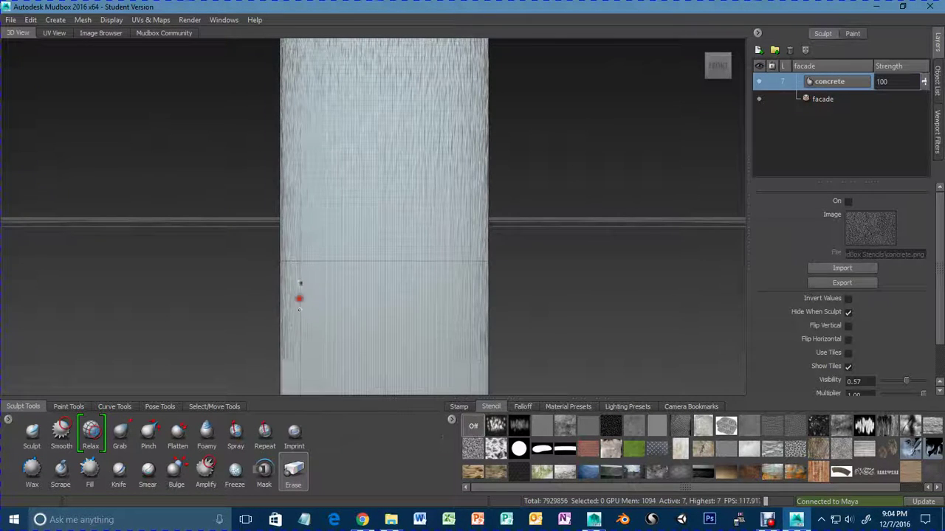
{"action": "left_click_drag", "start_coordinate": [408, 153], "coordinate": [360, 107]}
{"action": "mouse_move", "coordinate": [384, 141]}
{"action": "middle_mouse_down", "text": "alt"}
{"action": "mouse_move", "coordinate": [391, 167]}
{"action": "mouse_move", "coordinate": [344, 303]}
{"action": "middle_mouse_up", "text": "alt"}
{"action": "mouse_move", "coordinate": [411, 249]}
{"action": "left_mouse_down"}
{"action": "mouse_move", "coordinate": [360, 269]}
{"action": "mouse_move", "coordinate": [296, 267]}
{"action": "left_mouse_up"}
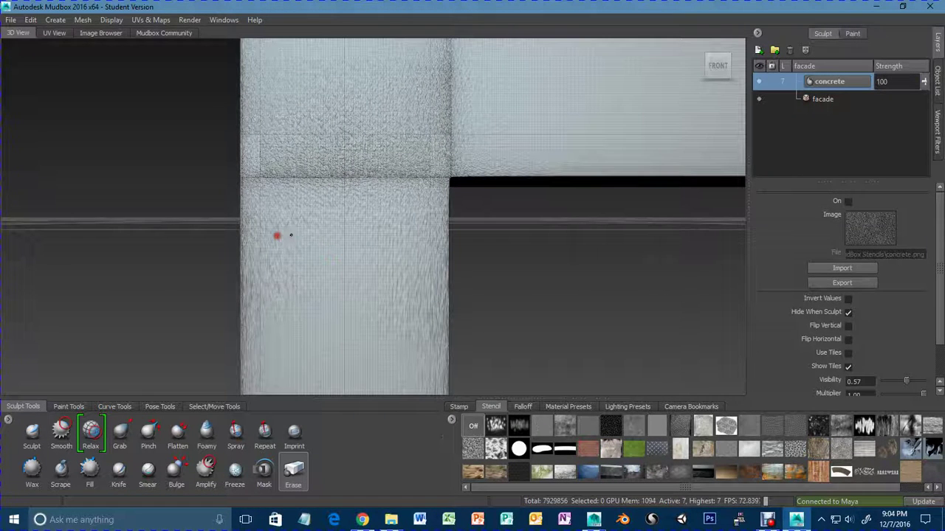
{"action": "left_click_drag", "start_coordinate": [418, 321], "coordinate": [423, 319]}
{"action": "scroll", "coordinate": [424, 318], "scroll_direction": "down", "scroll_amount": 5}
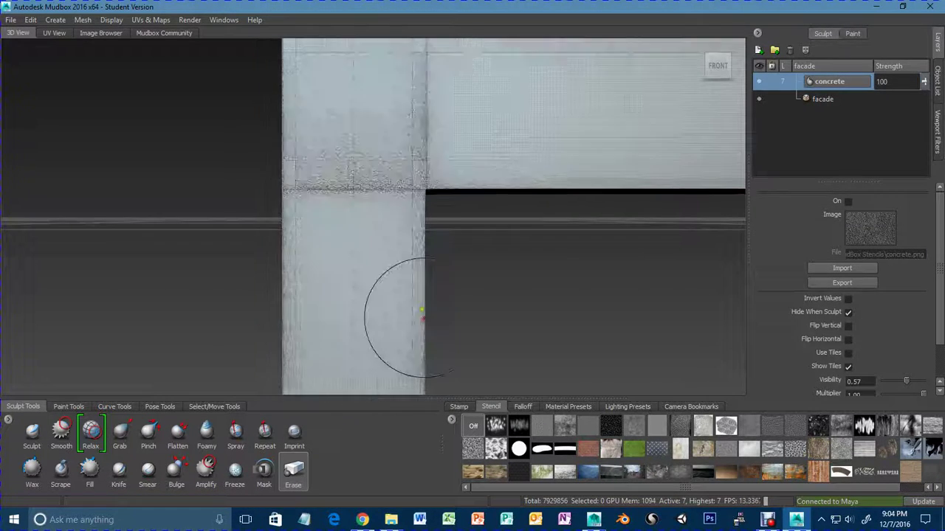
{"action": "middle_click_drag", "start_coordinate": [422, 310], "coordinate": [424, 273], "text": "alt"}
{"action": "scroll", "coordinate": [424, 273], "scroll_direction": "down", "scroll_amount": 6}
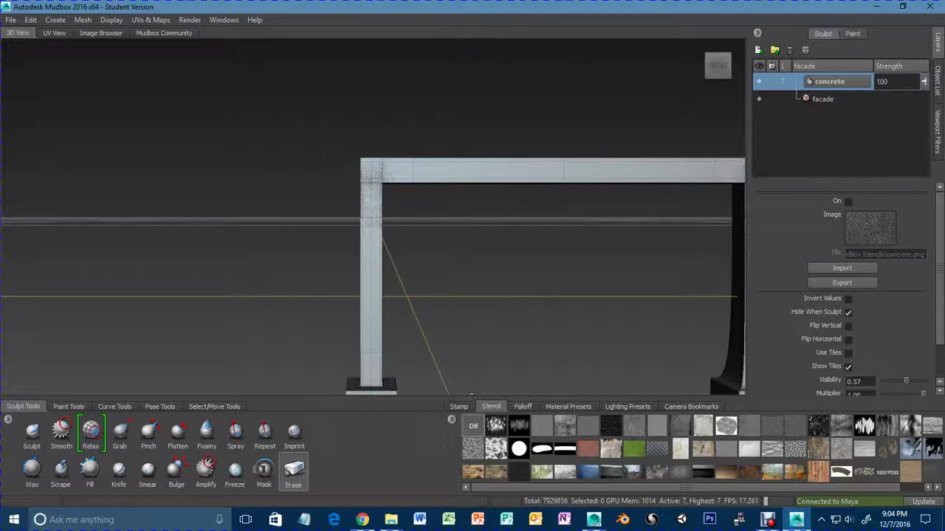
Turn the concrete stencil back on and enlarge it until it covers the whole facade.
{"action": "left_click", "coordinate": [931, 472]}
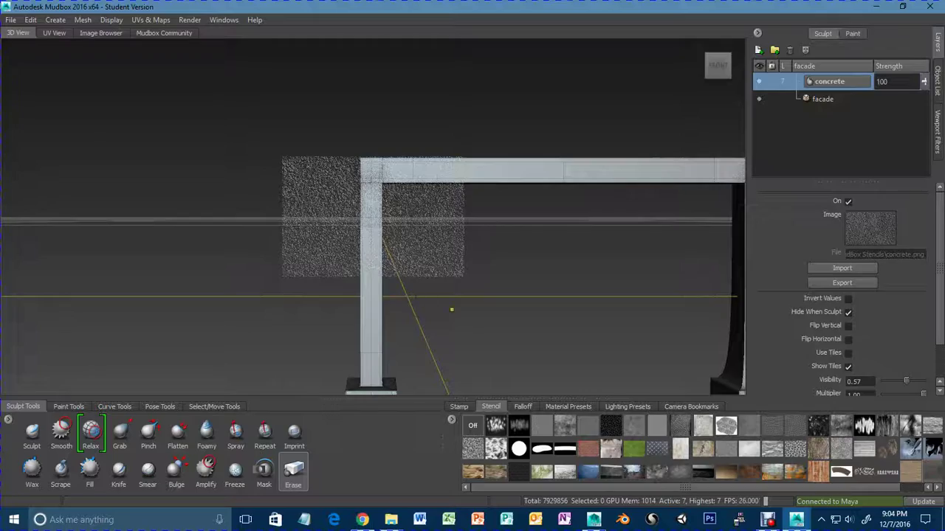
{"action": "right_click_drag", "start_coordinate": [451, 309], "coordinate": [588, 309]}
{"action": "middle_click_drag", "start_coordinate": [588, 309], "coordinate": [425, 267], "text": "alt"}
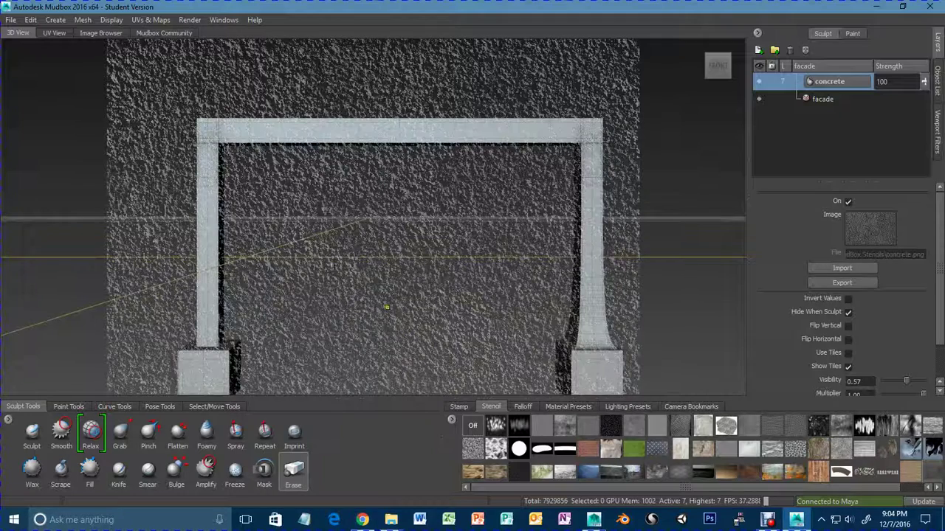
Try to brush the enlarged concrete pattern along the left pillar from its base upward.
{"action": "left_click_drag", "start_coordinate": [202, 346], "coordinate": [216, 353]}
{"action": "left_click_drag", "start_coordinate": [206, 365], "coordinate": [206, 203]}
{"action": "left_click_drag", "start_coordinate": [207, 316], "coordinate": [208, 328]}
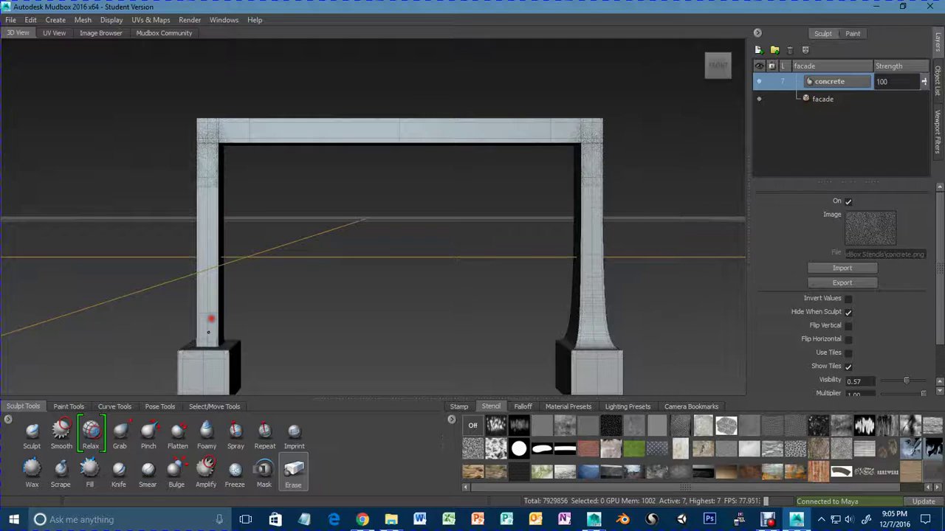
{"action": "left_click_drag", "start_coordinate": [209, 332], "coordinate": [208, 336]}
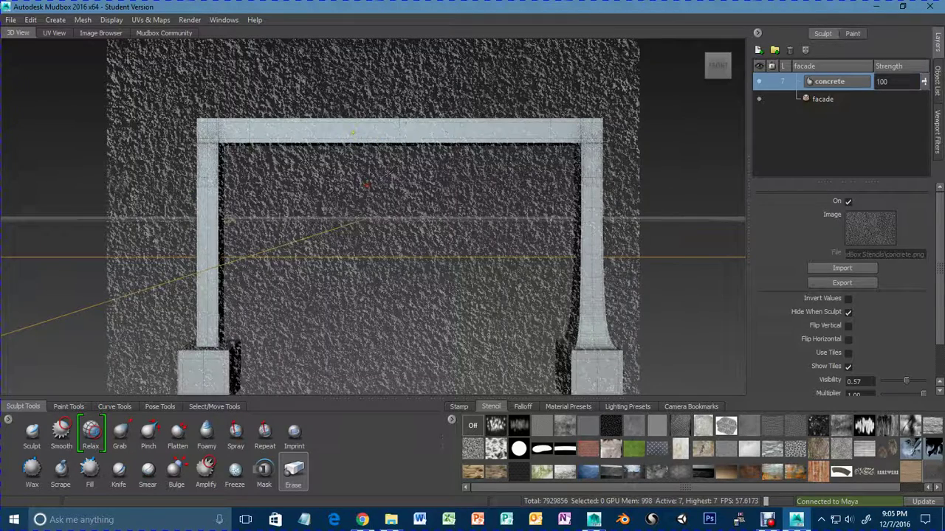
{"action": "left_click_drag", "start_coordinate": [209, 212], "coordinate": [206, 262]}
Shrink the concrete stencil to about half the facade's width and try brushing it onto the middle of the left pillar.
{"action": "right_click_drag", "start_coordinate": [241, 274], "coordinate": [295, 200]}
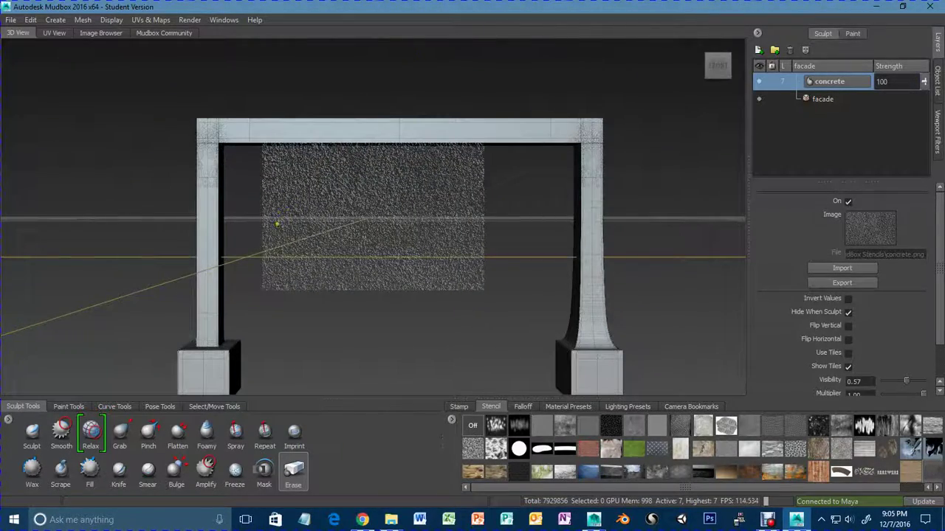
{"action": "mouse_move", "coordinate": [214, 301]}
{"action": "middle_mouse_down", "text": "alt"}
{"action": "mouse_move", "coordinate": [317, 241]}
{"action": "mouse_move", "coordinate": [343, 258]}
{"action": "middle_mouse_up", "text": "alt"}
{"action": "left_click_drag", "start_coordinate": [336, 264], "coordinate": [334, 248]}
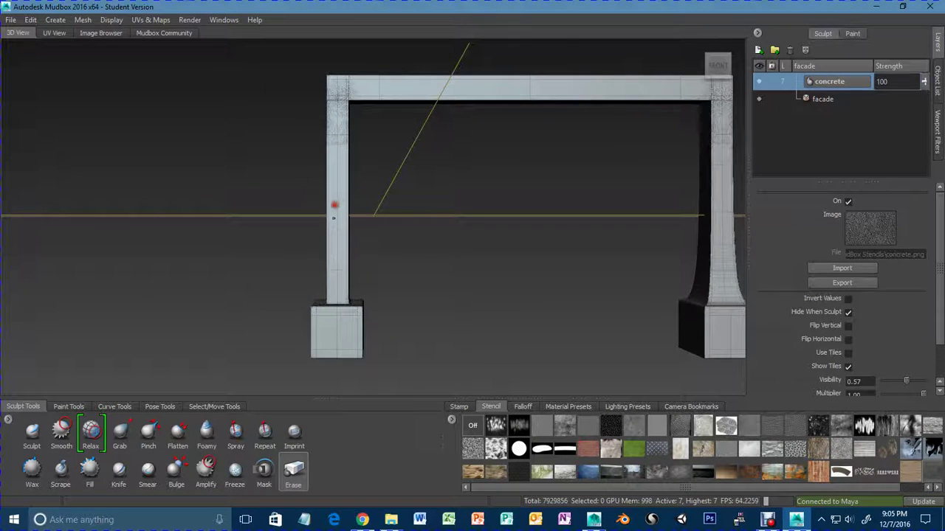
{"action": "left_click_drag", "start_coordinate": [341, 179], "coordinate": [344, 186]}
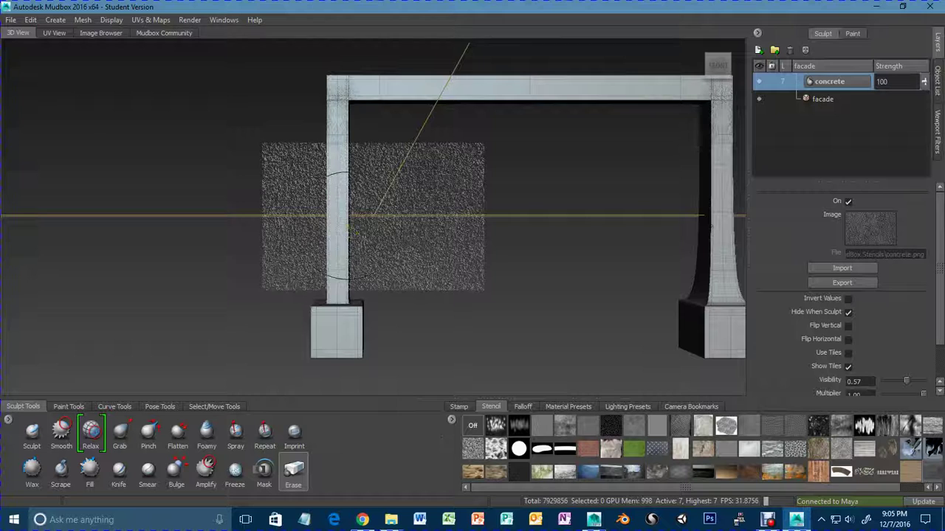
Shrink the concrete stencil to slightly wider than the left pillar's base and position it over the pillar's upper part.
{"action": "right_click_drag", "start_coordinate": [347, 226], "coordinate": [280, 227]}
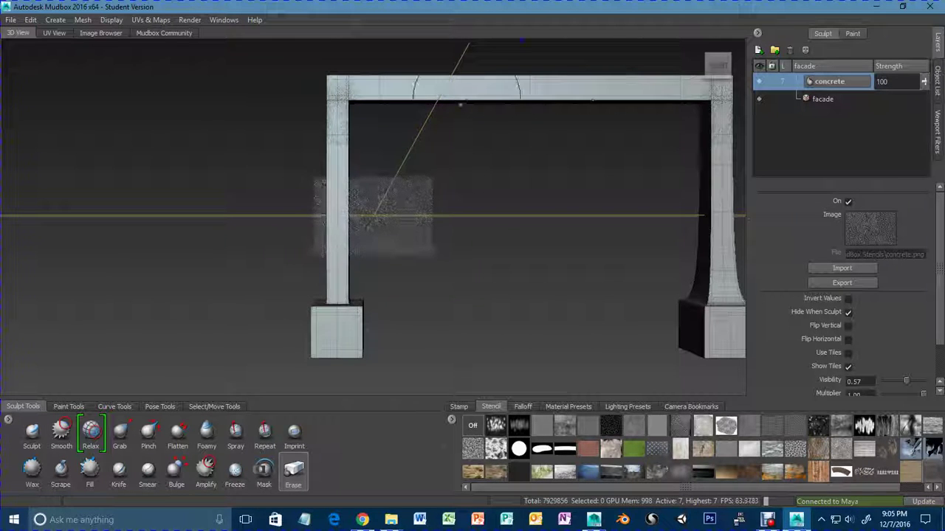
{"action": "right_click_drag", "start_coordinate": [460, 105], "coordinate": [407, 130]}
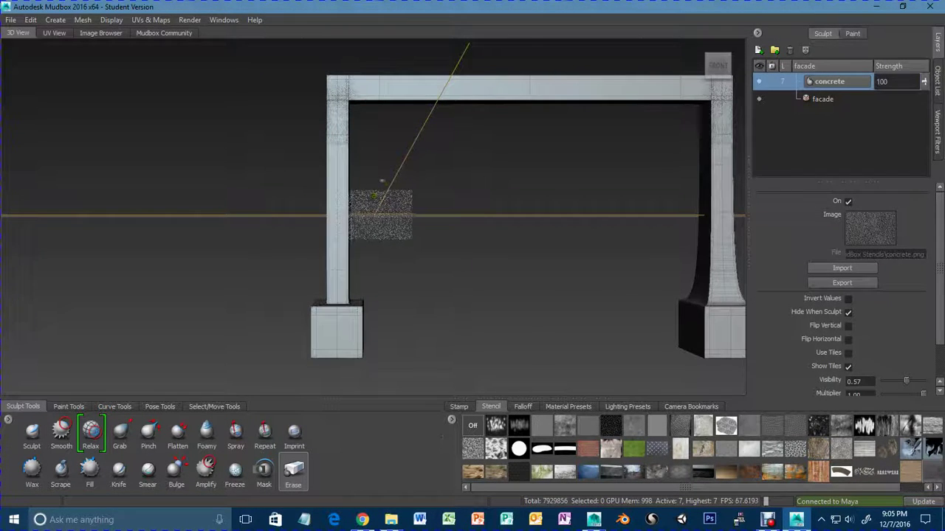
{"action": "left_click_drag", "start_coordinate": [383, 181], "coordinate": [373, 179]}
{"action": "middle_click_drag", "start_coordinate": [373, 179], "coordinate": [321, 96]}
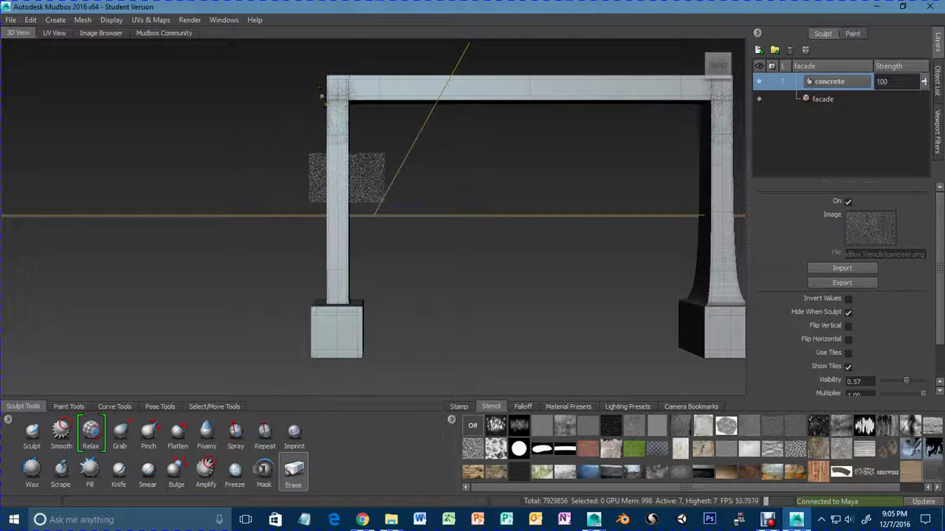
{"action": "left_click_drag", "start_coordinate": [333, 138], "coordinate": [324, 120]}
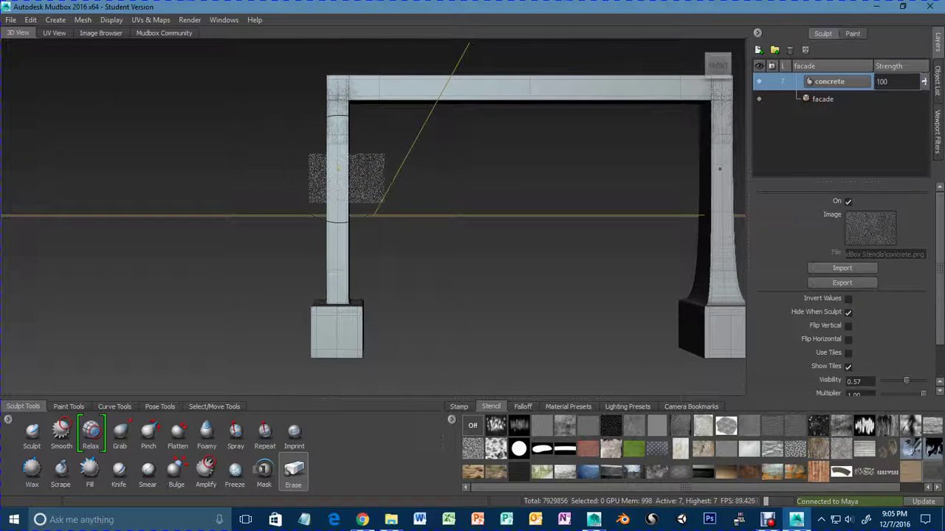
{"action": "middle_click_drag", "start_coordinate": [338, 168], "coordinate": [333, 154]}
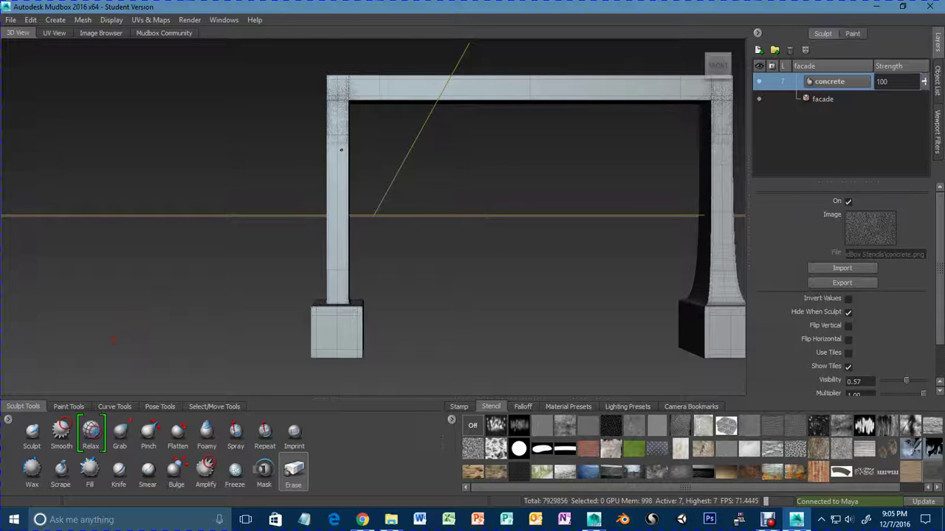
Switch to the Sculpt brush and apply the concrete texture through the stencil along the left pillar.
{"action": "left_click", "coordinate": [32, 433]}
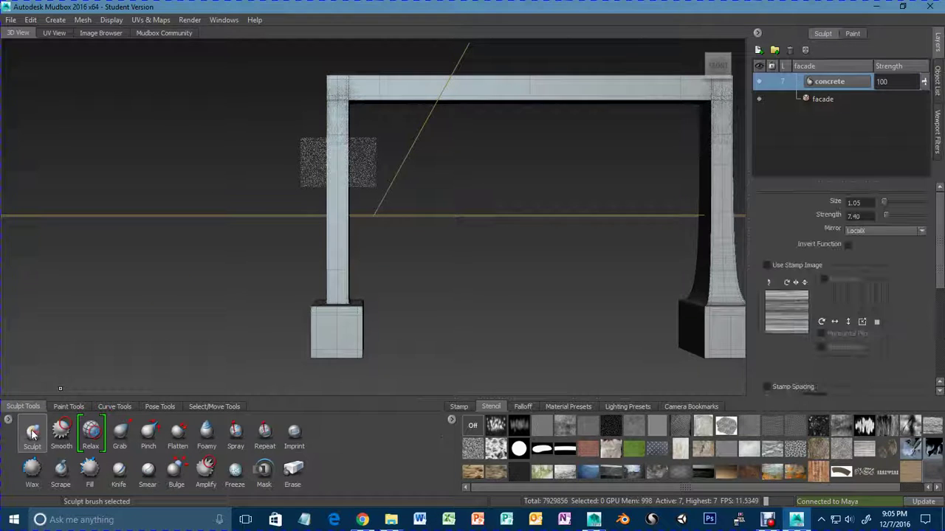
{"action": "left_click_drag", "start_coordinate": [332, 170], "coordinate": [338, 169]}
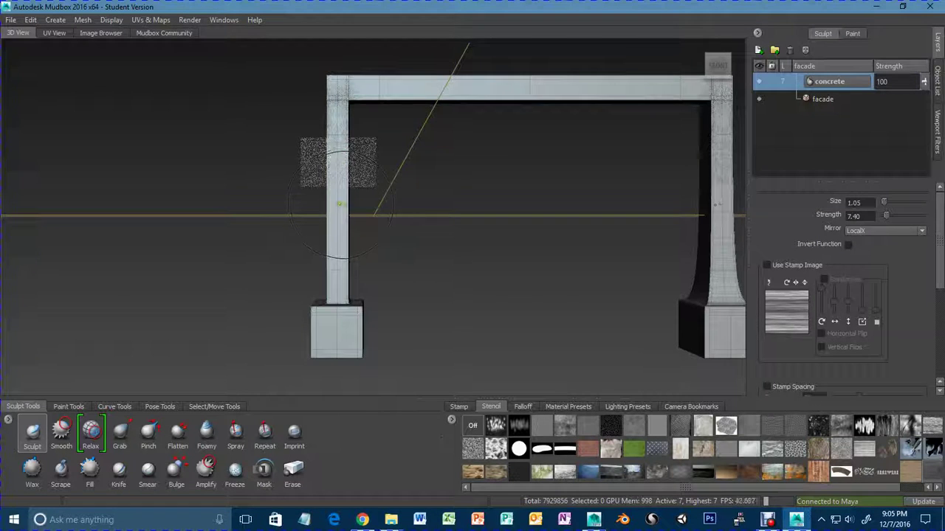
{"action": "middle_click_drag", "start_coordinate": [341, 204], "coordinate": [341, 192], "text": "alt"}
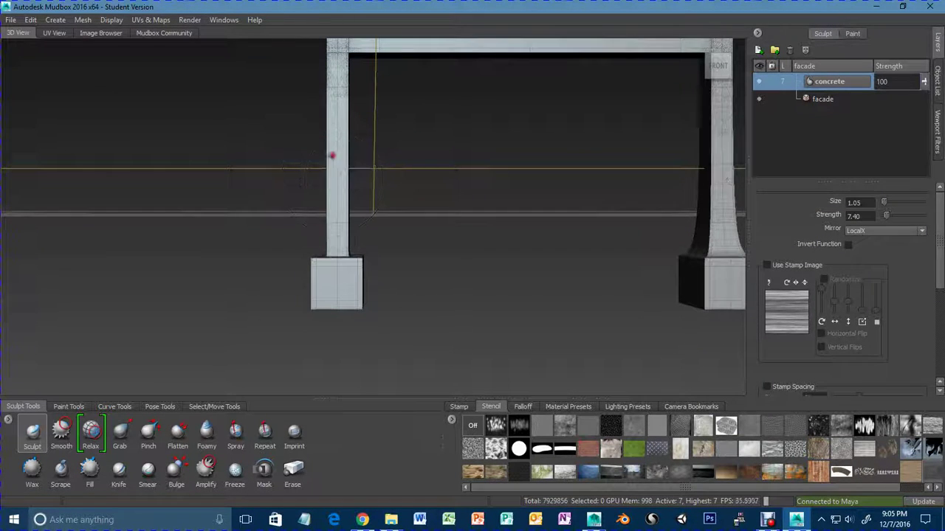
{"action": "left_click_drag", "start_coordinate": [338, 148], "coordinate": [343, 169], "text": "alt"}
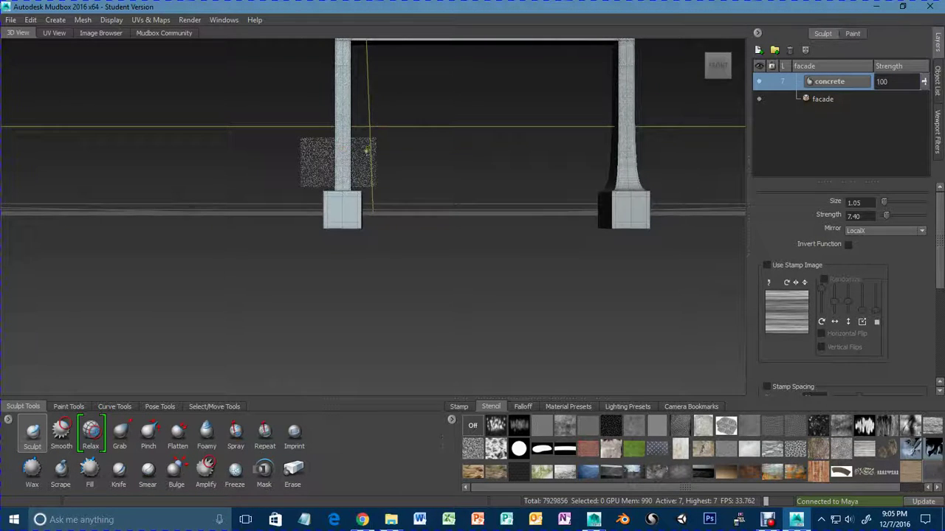
Sculpt the concrete texture through the stencil onto the lower end of the left pillar, just above its base block.
{"action": "right_click_drag", "start_coordinate": [370, 141], "coordinate": [406, 128], "text": "alt"}
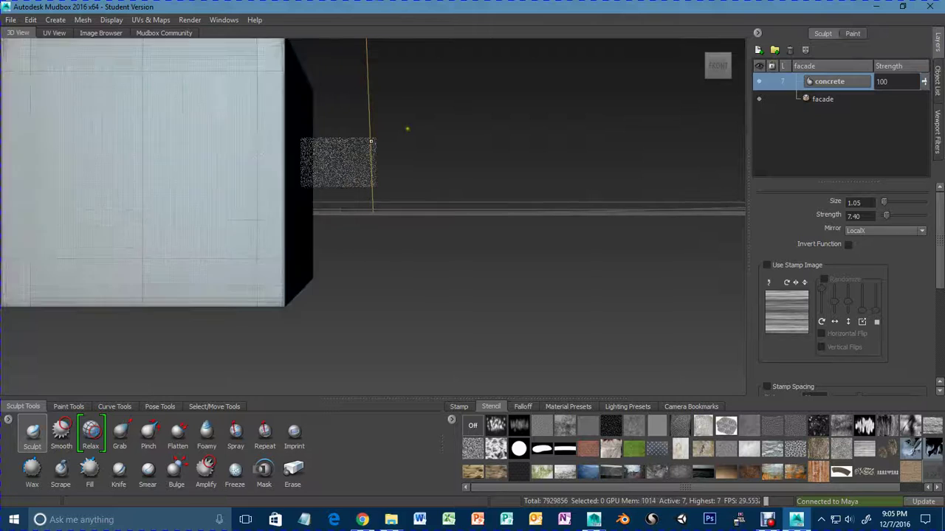
{"action": "middle_click_drag", "start_coordinate": [407, 129], "coordinate": [474, 232], "text": "alt"}
{"action": "right_click_drag", "start_coordinate": [474, 231], "coordinate": [437, 202], "text": "alt"}
{"action": "scroll", "coordinate": [439, 201], "scroll_direction": "up", "scroll_amount": 3}
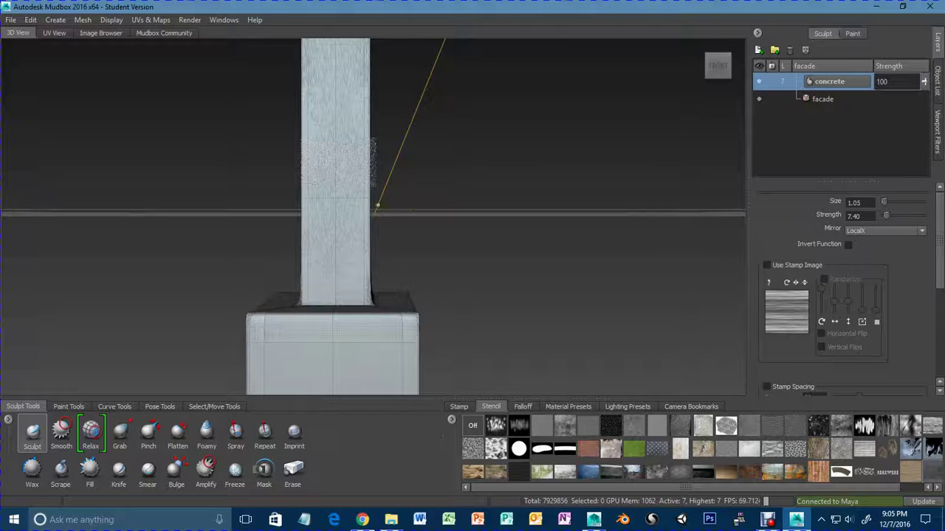
{"action": "mouse_move", "coordinate": [389, 158]}
{"action": "left_mouse_down"}
{"action": "mouse_move", "coordinate": [332, 174]}
{"action": "mouse_move", "coordinate": [359, 181]}
{"action": "left_mouse_up"}
{"action": "middle_click_drag", "start_coordinate": [358, 181], "coordinate": [365, 164], "text": "alt"}
{"action": "mouse_move", "coordinate": [344, 169]}
{"action": "left_mouse_down"}
{"action": "mouse_move", "coordinate": [332, 159]}
{"action": "mouse_move", "coordinate": [342, 163]}
{"action": "mouse_move", "coordinate": [351, 200]}
{"action": "mouse_move", "coordinate": [334, 148]}
{"action": "mouse_move", "coordinate": [332, 158]}
{"action": "left_mouse_up"}
{"action": "mouse_move", "coordinate": [348, 157]}
{"action": "middle_mouse_down", "text": "alt"}
{"action": "mouse_move", "coordinate": [327, 154]}
{"action": "mouse_move", "coordinate": [354, 162]}
{"action": "mouse_move", "coordinate": [358, 197]}
{"action": "mouse_move", "coordinate": [342, 182]}
{"action": "middle_mouse_up", "text": "alt"}
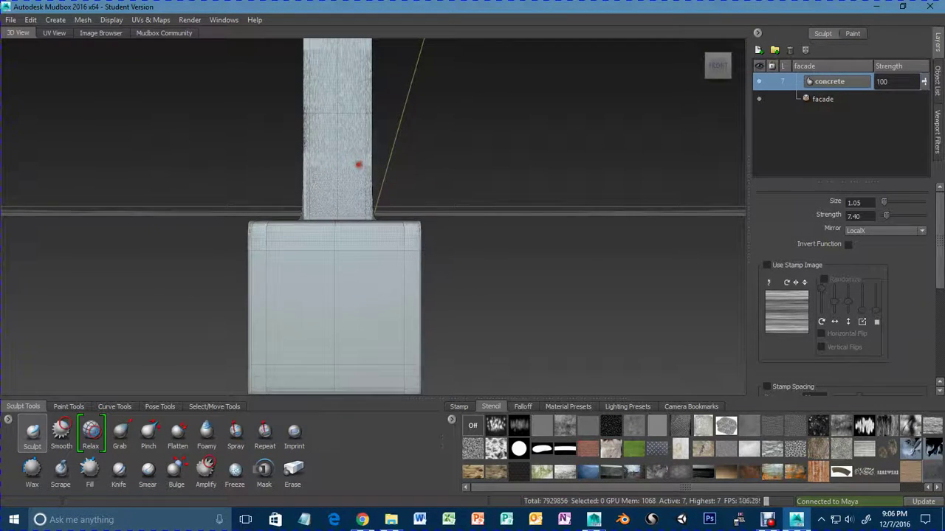
Sculpt the concrete texture through the stencil up the left pillar to its top corner with the beam.
{"action": "mouse_move", "coordinate": [356, 159]}
{"action": "middle_mouse_down", "text": "alt"}
{"action": "mouse_move", "coordinate": [349, 167]}
{"action": "mouse_move", "coordinate": [371, 223]}
{"action": "mouse_move", "coordinate": [370, 294]}
{"action": "mouse_move", "coordinate": [359, 279]}
{"action": "mouse_move", "coordinate": [371, 296]}
{"action": "mouse_move", "coordinate": [340, 191]}
{"action": "middle_mouse_up", "text": "alt"}
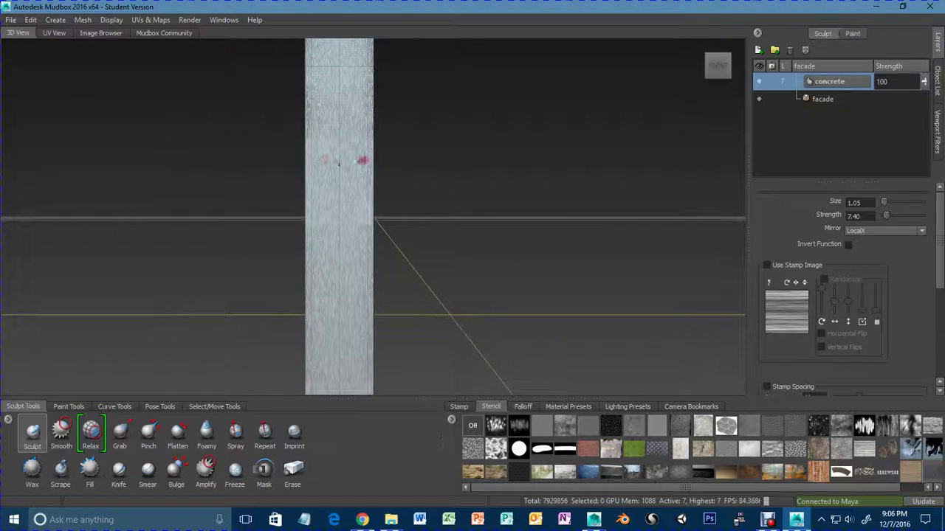
{"action": "middle_click_drag", "start_coordinate": [354, 205], "coordinate": [351, 162], "text": "alt"}
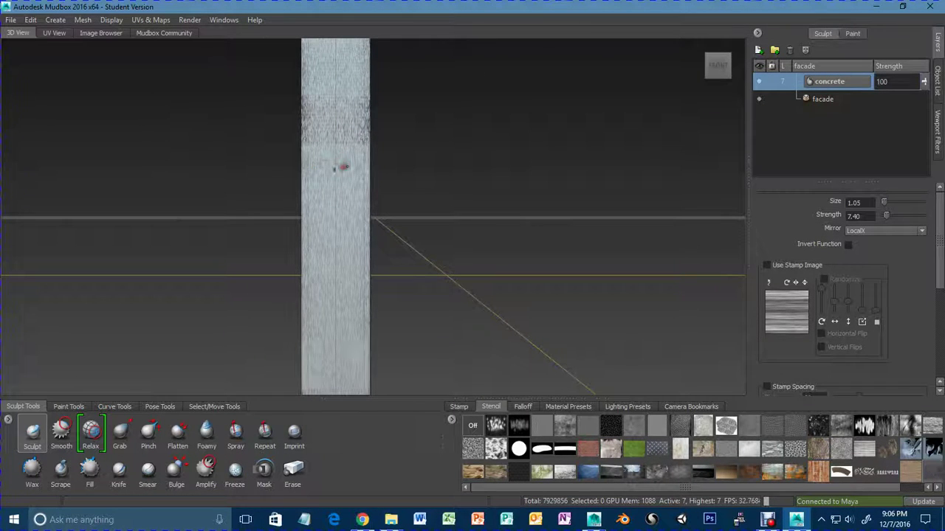
{"action": "middle_click_drag", "start_coordinate": [346, 204], "coordinate": [348, 158], "text": "alt"}
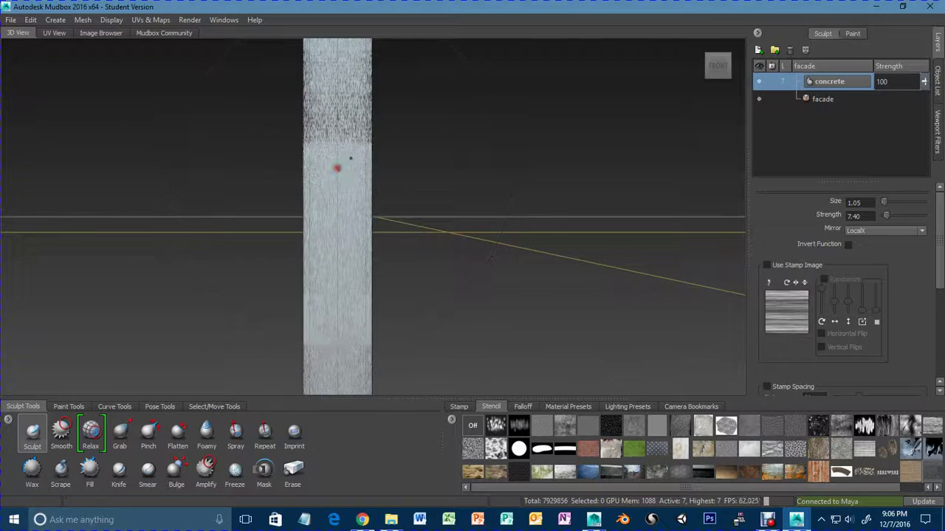
{"action": "middle_click_drag", "start_coordinate": [351, 224], "coordinate": [350, 181], "text": "alt"}
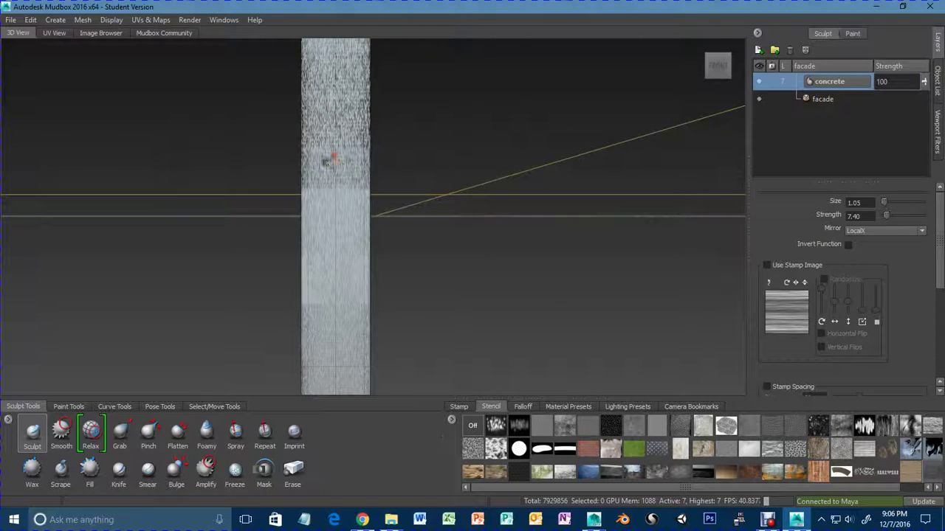
{"action": "mouse_move", "coordinate": [344, 164]}
{"action": "right_mouse_down", "text": "alt"}
{"action": "mouse_move", "coordinate": [344, 202]}
{"action": "mouse_move", "coordinate": [255, 160]}
{"action": "mouse_move", "coordinate": [447, 163]}
{"action": "right_mouse_up", "text": "alt"}
{"action": "middle_click_drag", "start_coordinate": [447, 162], "coordinate": [480, 237], "text": "alt"}
{"action": "right_click_drag", "start_coordinate": [480, 237], "coordinate": [396, 220], "text": "alt"}
{"action": "middle_click_drag", "start_coordinate": [397, 220], "coordinate": [448, 392], "text": "alt"}
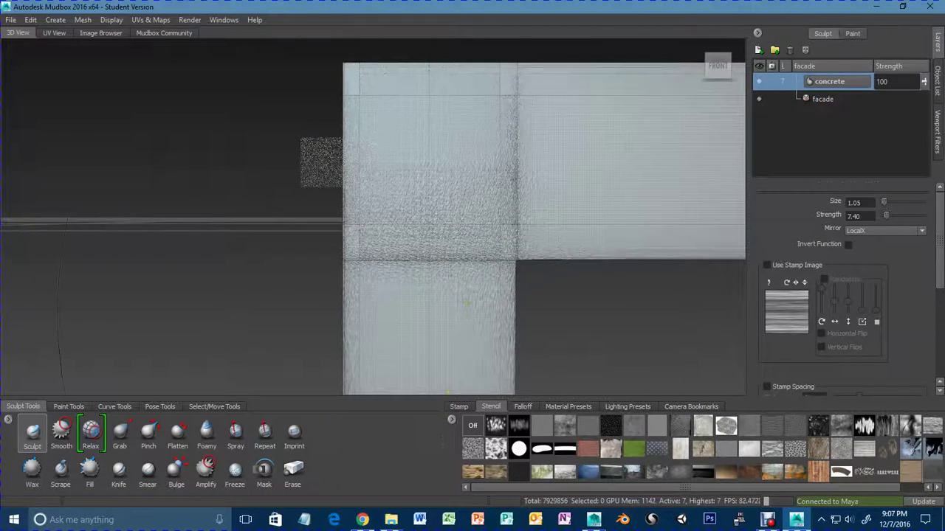
Enlarge the concrete stencil to cover the beam's height and position it over the beam's left part.
{"action": "middle_click_drag", "start_coordinate": [467, 304], "coordinate": [510, 381], "text": "alt"}
{"action": "right_click_drag", "start_coordinate": [471, 305], "coordinate": [642, 295], "text": "alt"}
{"action": "middle_click_drag", "start_coordinate": [641, 295], "coordinate": [497, 285], "text": "alt"}
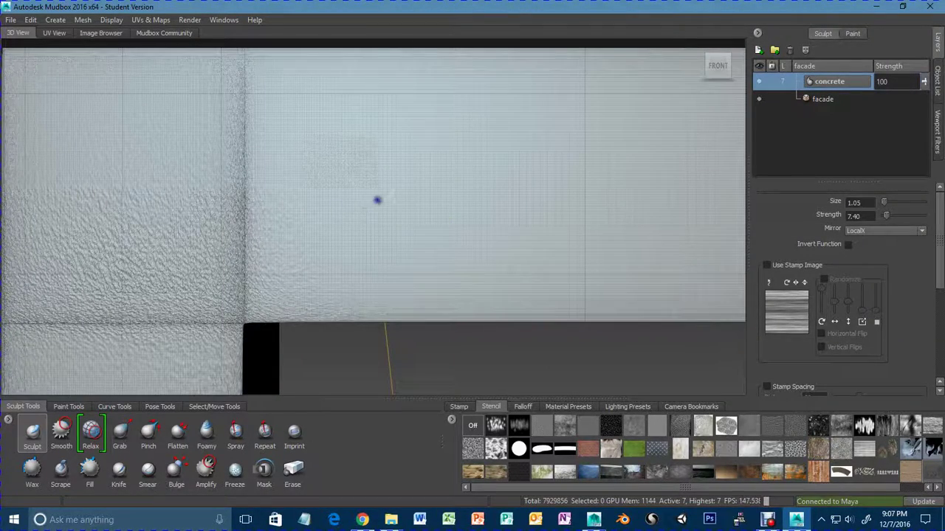
{"action": "right_click_drag", "start_coordinate": [355, 290], "coordinate": [319, 472]}
{"action": "right_click_drag", "start_coordinate": [446, 339], "coordinate": [494, 201], "text": "alt"}
{"action": "mouse_move", "coordinate": [446, 261]}
{"action": "middle_mouse_down", "text": "alt"}
{"action": "mouse_move", "coordinate": [460, 240]}
{"action": "mouse_move", "coordinate": [421, 248]}
{"action": "middle_mouse_up", "text": "alt"}
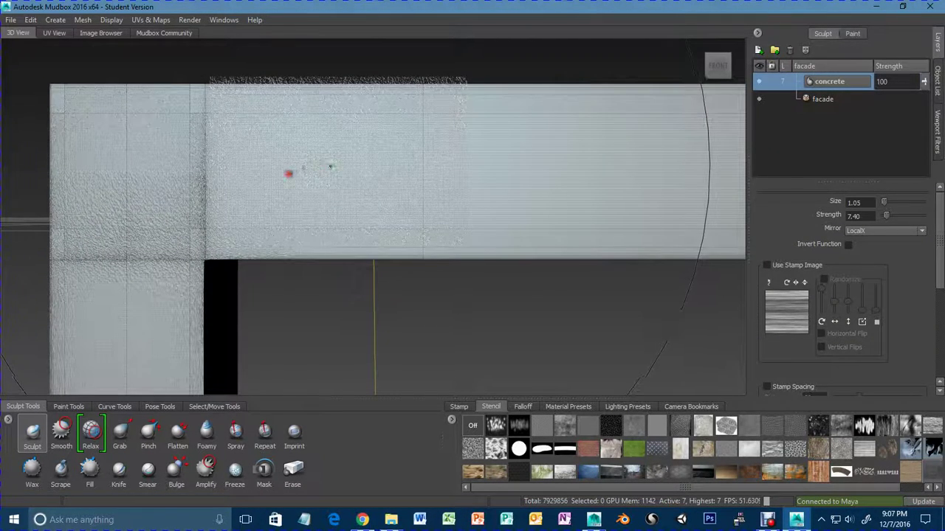
Sculpt the concrete texture through the stencil onto the left part of the beam and reduce the brush size to 0.03.
{"action": "left_click_drag", "start_coordinate": [289, 173], "coordinate": [297, 173]}
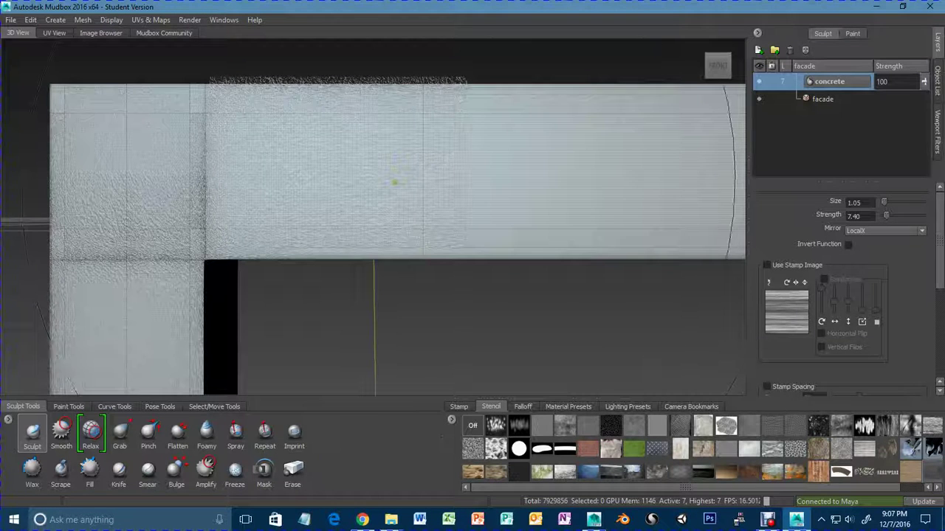
{"action": "mouse_move", "coordinate": [355, 174]}
{"action": "left_mouse_down"}
{"action": "mouse_move", "coordinate": [338, 161]}
{"action": "mouse_move", "coordinate": [366, 198]}
{"action": "mouse_move", "coordinate": [388, 207]}
{"action": "left_mouse_up"}
{"action": "right_click_drag", "start_coordinate": [383, 129], "coordinate": [385, 151], "text": "alt"}
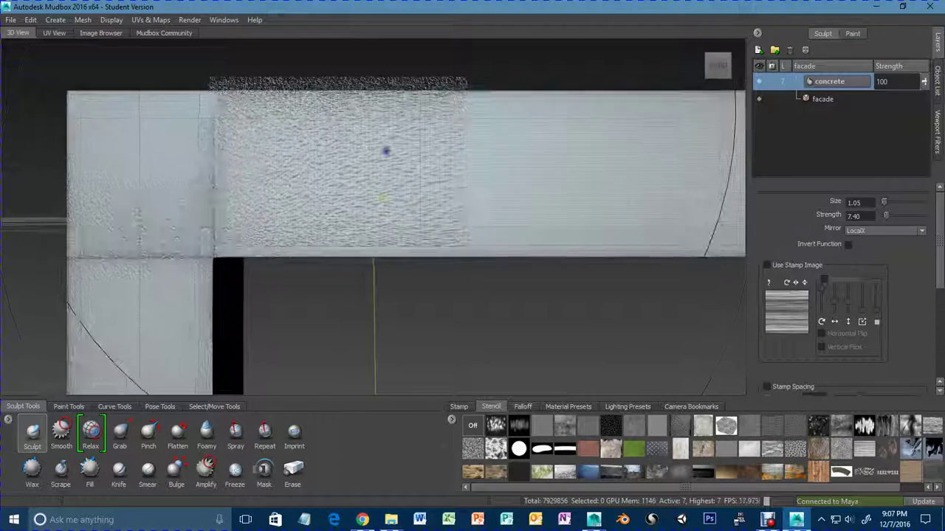
{"action": "left_click_drag", "start_coordinate": [354, 196], "coordinate": [345, 294]}
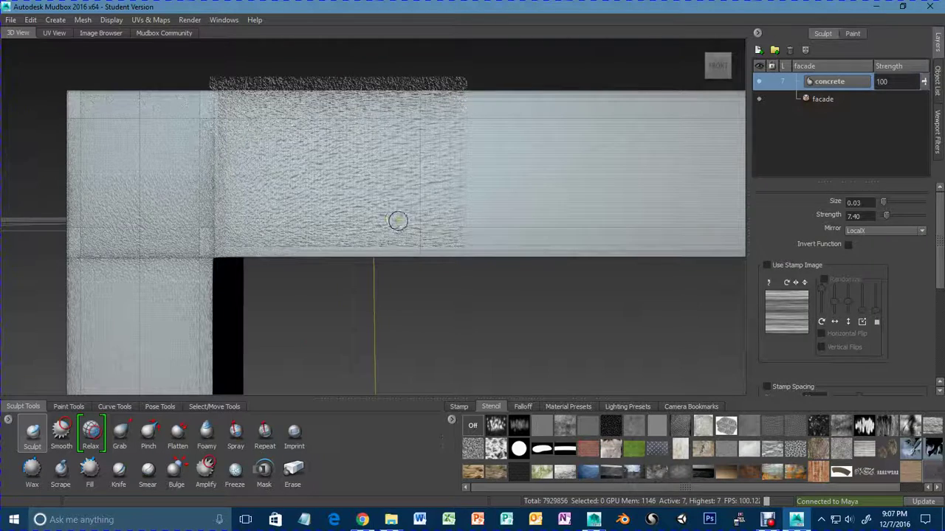
Sculpt the concrete texture lightly onto the beam section just right of the textured area.
{"action": "mouse_move", "coordinate": [392, 220]}
{"action": "middle_mouse_down", "text": "alt"}
{"action": "mouse_move", "coordinate": [338, 221]}
{"action": "mouse_move", "coordinate": [346, 208]}
{"action": "middle_mouse_up", "text": "alt"}
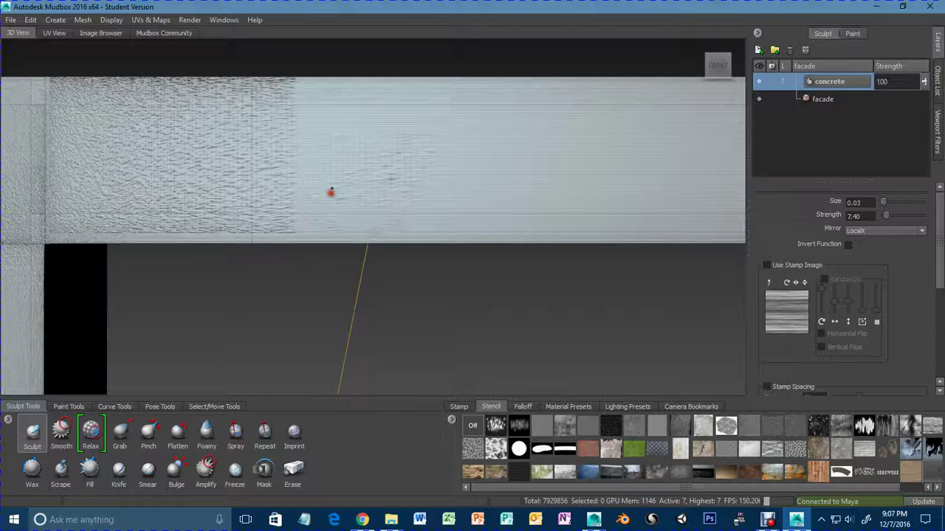
{"action": "left_click_drag", "start_coordinate": [421, 158], "coordinate": [422, 155]}
{"action": "middle_click_drag", "start_coordinate": [388, 181], "coordinate": [356, 209], "text": "alt"}
{"action": "mouse_move", "coordinate": [340, 159]}
{"action": "left_mouse_down"}
{"action": "mouse_move", "coordinate": [352, 153]}
{"action": "mouse_move", "coordinate": [314, 172]}
{"action": "left_mouse_up"}
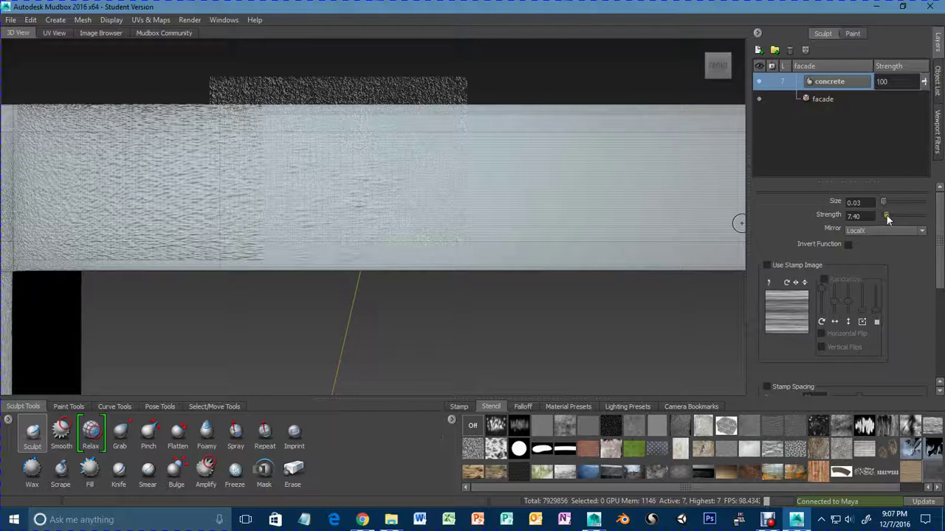
Raise the brush strength to 17.60 and sculpt deeper concrete texture along the beam with a brush size of 0.12.
{"action": "left_click_drag", "start_coordinate": [886, 217], "coordinate": [890, 216]}
{"action": "mouse_move", "coordinate": [344, 190]}
{"action": "left_mouse_down"}
{"action": "mouse_move", "coordinate": [329, 218]}
{"action": "mouse_move", "coordinate": [304, 212]}
{"action": "left_mouse_up"}
{"action": "mouse_move", "coordinate": [352, 233]}
{"action": "left_mouse_down"}
{"action": "mouse_move", "coordinate": [371, 213]}
{"action": "mouse_move", "coordinate": [362, 186]}
{"action": "mouse_move", "coordinate": [340, 232]}
{"action": "mouse_move", "coordinate": [323, 207]}
{"action": "mouse_move", "coordinate": [327, 122]}
{"action": "mouse_move", "coordinate": [331, 177]}
{"action": "mouse_move", "coordinate": [274, 130]}
{"action": "mouse_move", "coordinate": [284, 114]}
{"action": "left_mouse_up"}
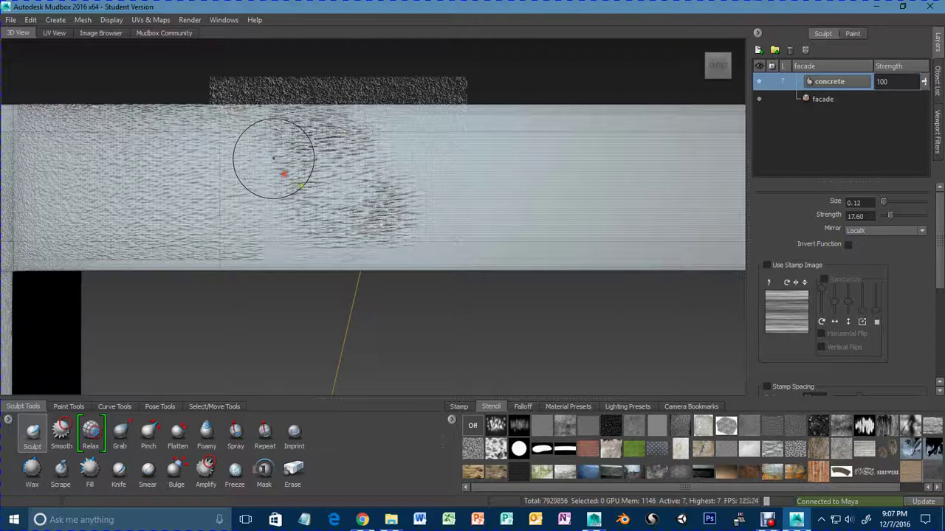
{"action": "mouse_move", "coordinate": [337, 215]}
{"action": "middle_mouse_down", "text": "alt"}
{"action": "mouse_move", "coordinate": [327, 207]}
{"action": "mouse_move", "coordinate": [239, 211]}
{"action": "middle_mouse_up", "text": "alt"}
{"action": "mouse_move", "coordinate": [417, 196]}
{"action": "left_mouse_down"}
{"action": "mouse_move", "coordinate": [394, 157]}
{"action": "mouse_move", "coordinate": [346, 146]}
{"action": "mouse_move", "coordinate": [326, 222]}
{"action": "mouse_move", "coordinate": [350, 140]}
{"action": "mouse_move", "coordinate": [286, 128]}
{"action": "mouse_move", "coordinate": [217, 180]}
{"action": "mouse_move", "coordinate": [229, 174]}
{"action": "mouse_move", "coordinate": [173, 193]}
{"action": "mouse_move", "coordinate": [157, 172]}
{"action": "left_mouse_up"}
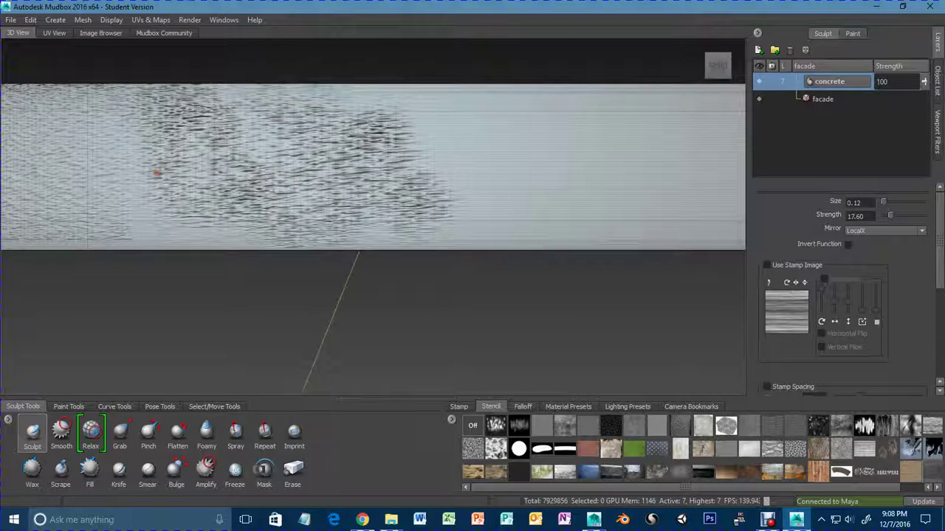
{"action": "middle_click_drag", "start_coordinate": [282, 208], "coordinate": [319, 211], "text": "alt"}
{"action": "mouse_move", "coordinate": [298, 160]}
{"action": "left_mouse_down"}
{"action": "mouse_move", "coordinate": [287, 123]}
{"action": "mouse_move", "coordinate": [307, 155]}
{"action": "mouse_move", "coordinate": [288, 151]}
{"action": "mouse_move", "coordinate": [318, 180]}
{"action": "left_mouse_up"}
Switch to the Erase brush, turn the stencil off and erase over the concrete texture at the beam's left end.
{"action": "scroll", "coordinate": [332, 174], "scroll_direction": "down", "scroll_amount": 3}
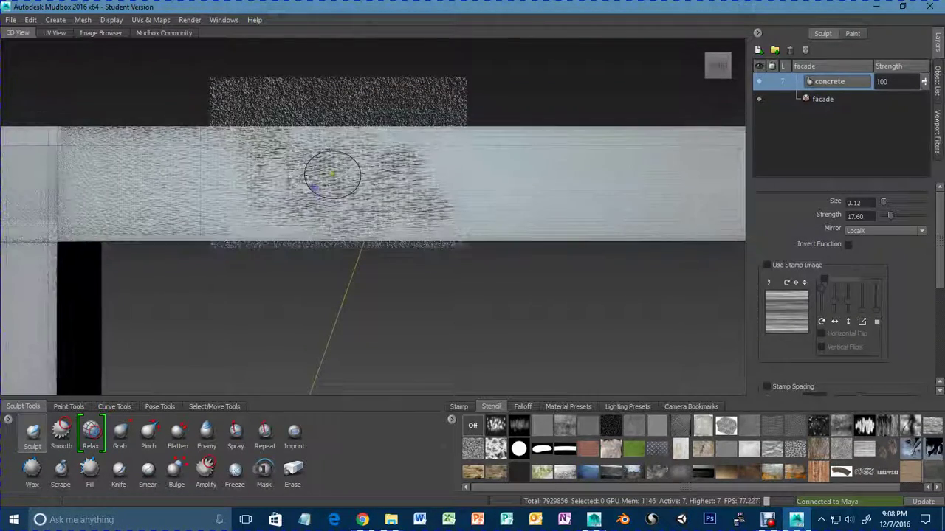
{"action": "scroll", "coordinate": [332, 174], "scroll_direction": "down", "scroll_amount": 5}
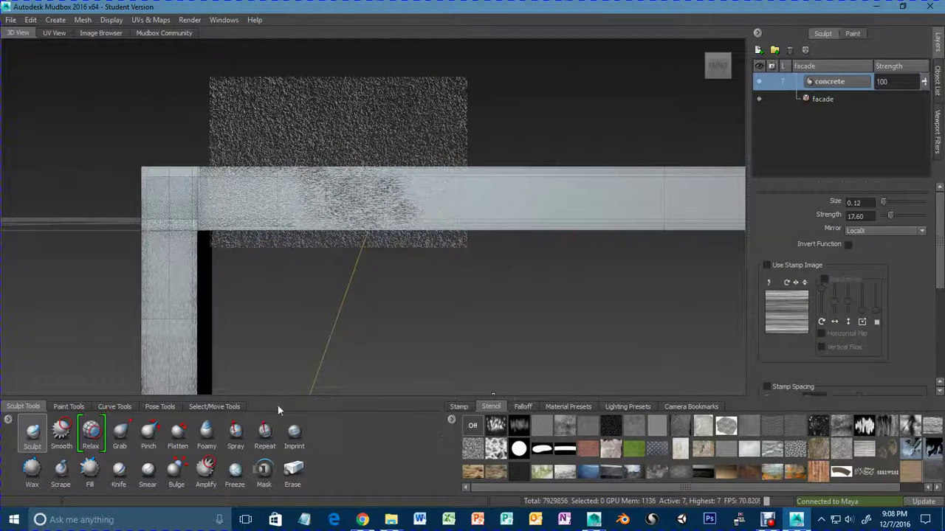
{"action": "left_click", "coordinate": [293, 476]}
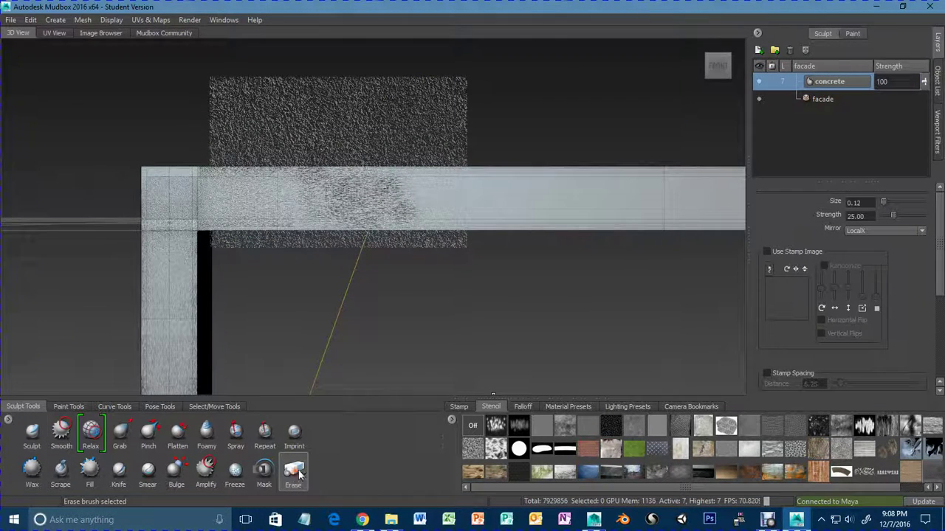
{"action": "left_click", "coordinate": [473, 426]}
{"action": "mouse_move", "coordinate": [409, 218]}
{"action": "left_mouse_down"}
{"action": "mouse_move", "coordinate": [401, 185]}
{"action": "mouse_move", "coordinate": [361, 193]}
{"action": "mouse_move", "coordinate": [328, 220]}
{"action": "mouse_move", "coordinate": [320, 173]}
{"action": "mouse_move", "coordinate": [278, 213]}
{"action": "mouse_move", "coordinate": [242, 225]}
{"action": "left_mouse_up"}
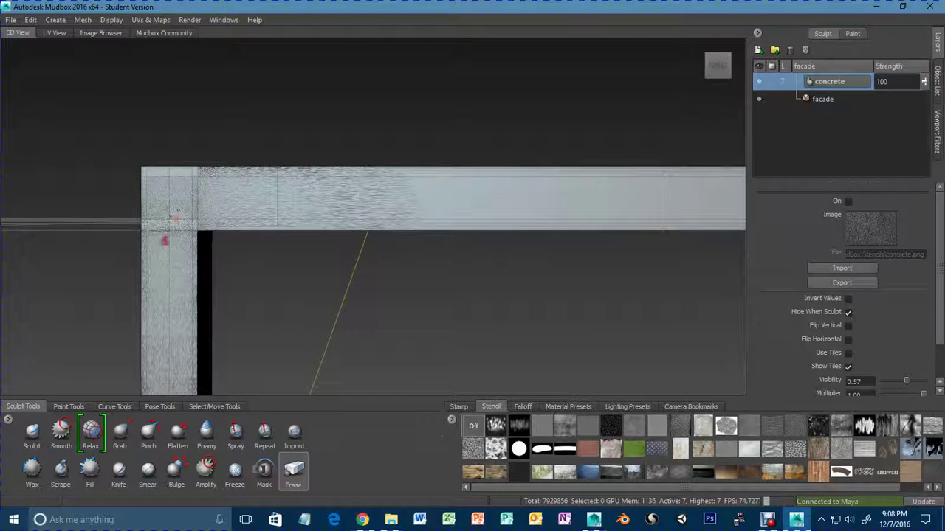
Soften the concrete texture on the left pillar with the Erase brush, working down to its lower end.
{"action": "mouse_move", "coordinate": [182, 243]}
{"action": "left_mouse_down", "text": "alt"}
{"action": "mouse_move", "coordinate": [221, 327]}
{"action": "mouse_move", "coordinate": [213, 285]}
{"action": "mouse_move", "coordinate": [232, 258]}
{"action": "mouse_move", "coordinate": [210, 318]}
{"action": "left_mouse_up", "text": "alt"}
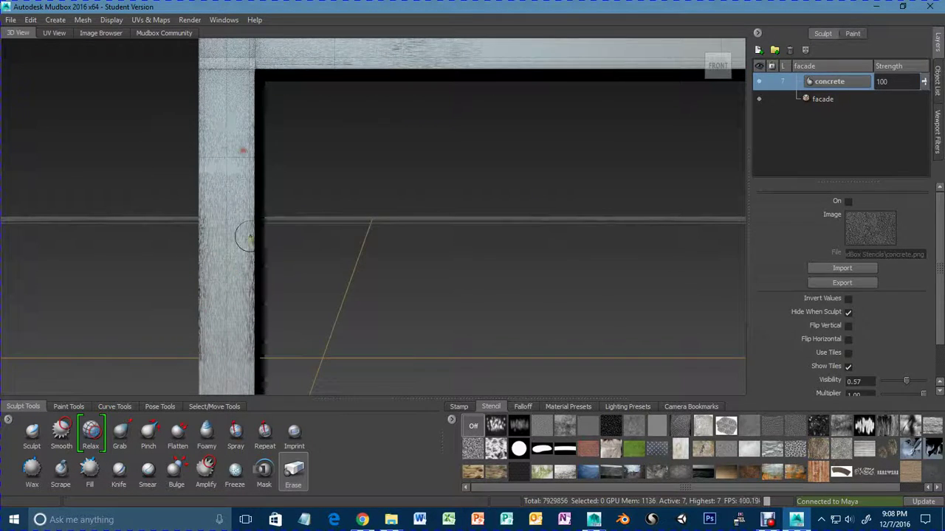
{"action": "left_click_drag", "start_coordinate": [246, 232], "coordinate": [251, 267], "text": "alt"}
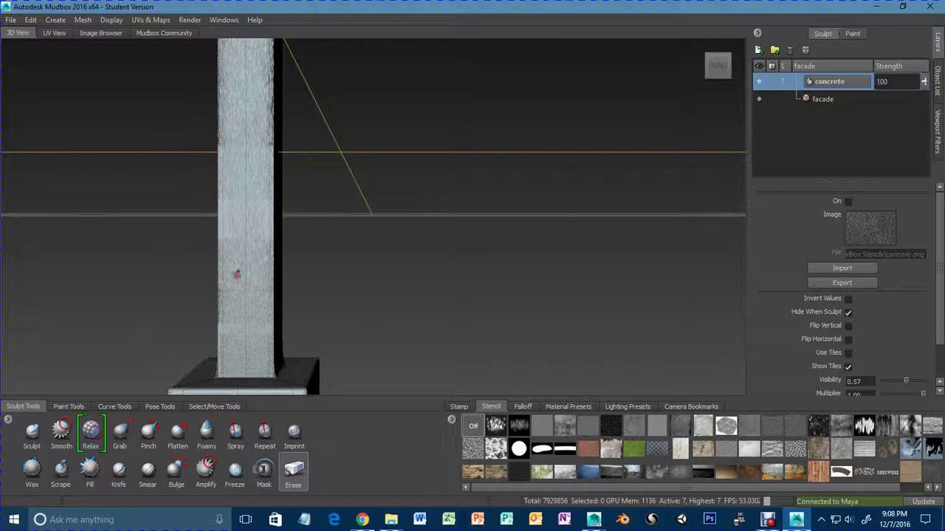
{"action": "left_click_drag", "start_coordinate": [243, 320], "coordinate": [228, 301]}
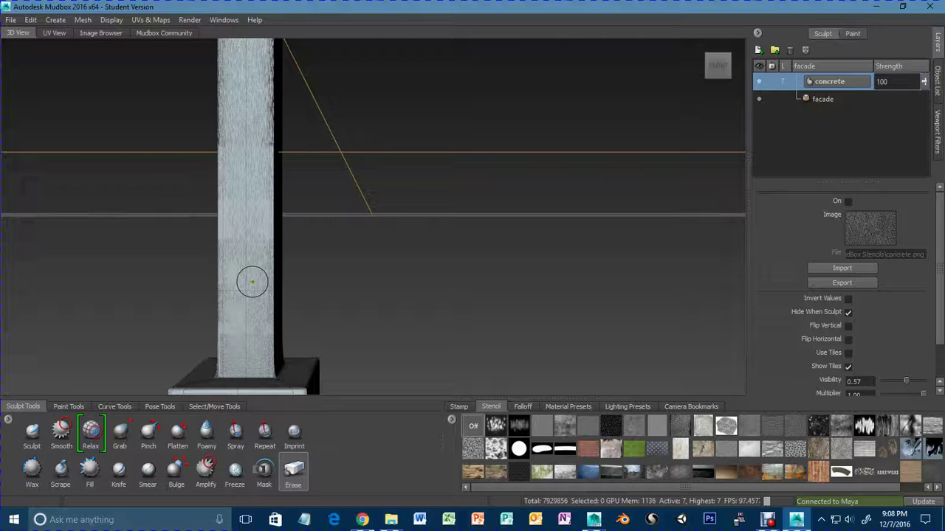
{"action": "left_click_drag", "start_coordinate": [252, 281], "coordinate": [320, 256], "text": "alt"}
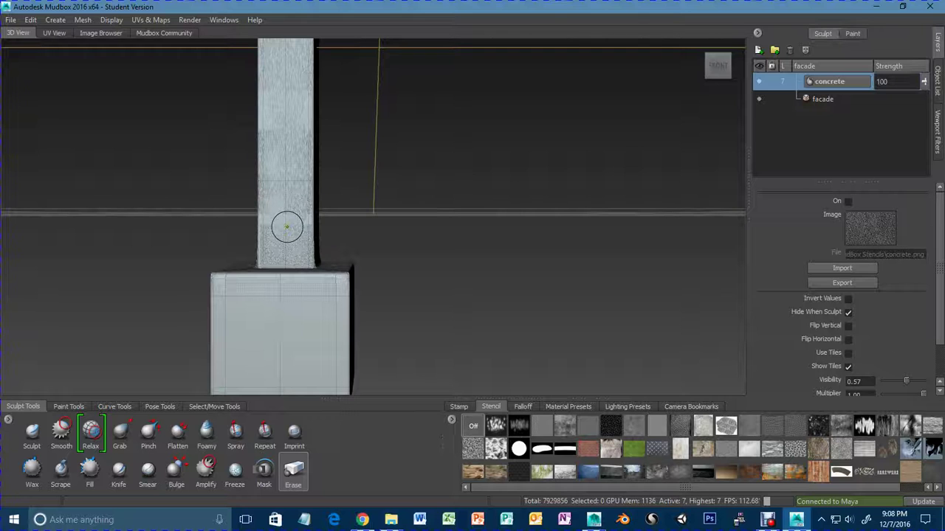
{"action": "scroll", "coordinate": [287, 191], "scroll_direction": "up", "scroll_amount": 6}
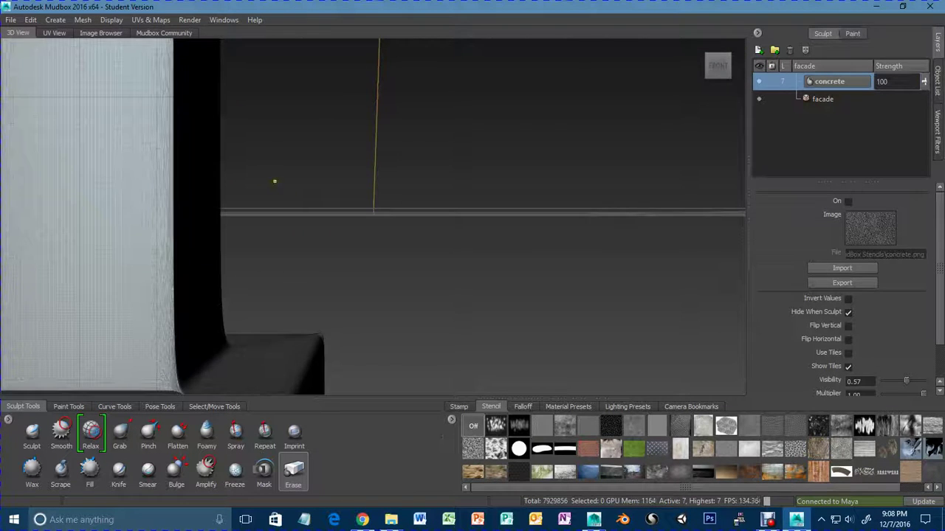
{"action": "middle_click_drag", "start_coordinate": [274, 181], "coordinate": [350, 208], "text": "alt"}
{"action": "scroll", "coordinate": [341, 203], "scroll_direction": "down", "scroll_amount": 6}
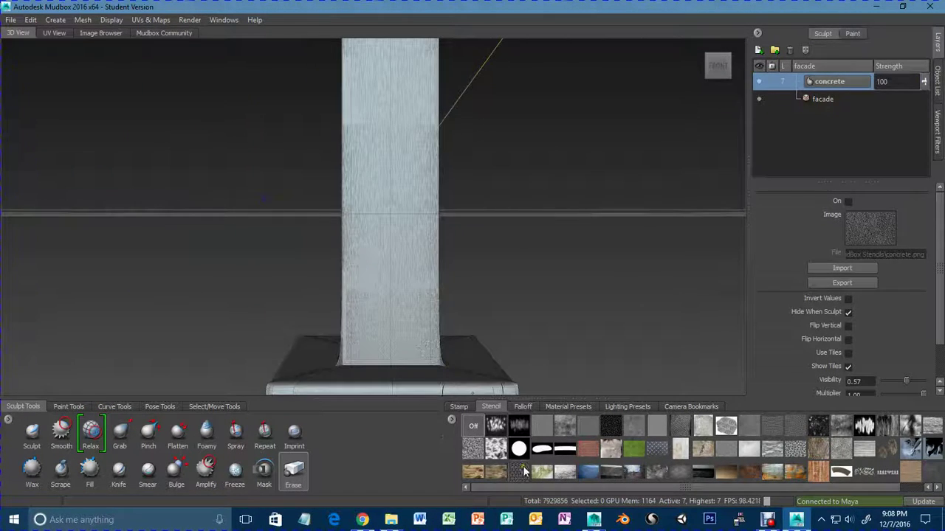
Turn the concrete stencil back on and position it over the left pillar just above its base block.
{"action": "left_click", "coordinate": [929, 473]}
{"action": "middle_click_drag", "start_coordinate": [442, 310], "coordinate": [328, 212], "text": "alt"}
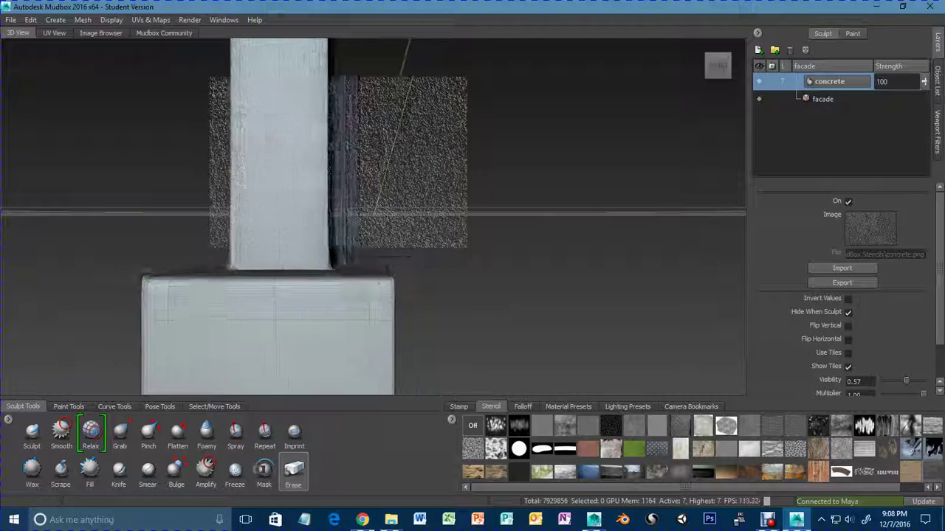
{"action": "middle_click_drag", "start_coordinate": [370, 247], "coordinate": [416, 300], "text": "alt"}
{"action": "right_click_drag", "start_coordinate": [415, 300], "coordinate": [283, 293], "text": "alt"}
{"action": "middle_click_drag", "start_coordinate": [380, 268], "coordinate": [323, 248], "text": "alt"}
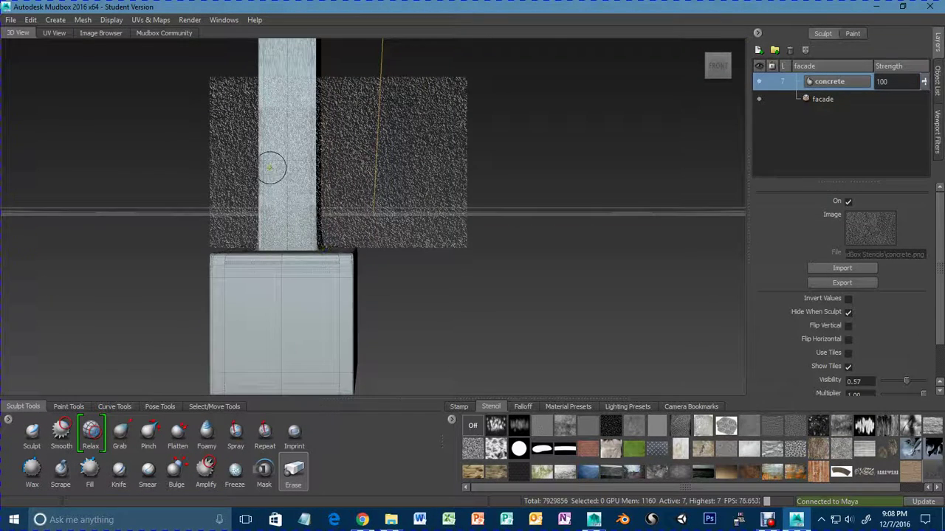
{"action": "left_click_drag", "start_coordinate": [270, 168], "coordinate": [291, 197]}
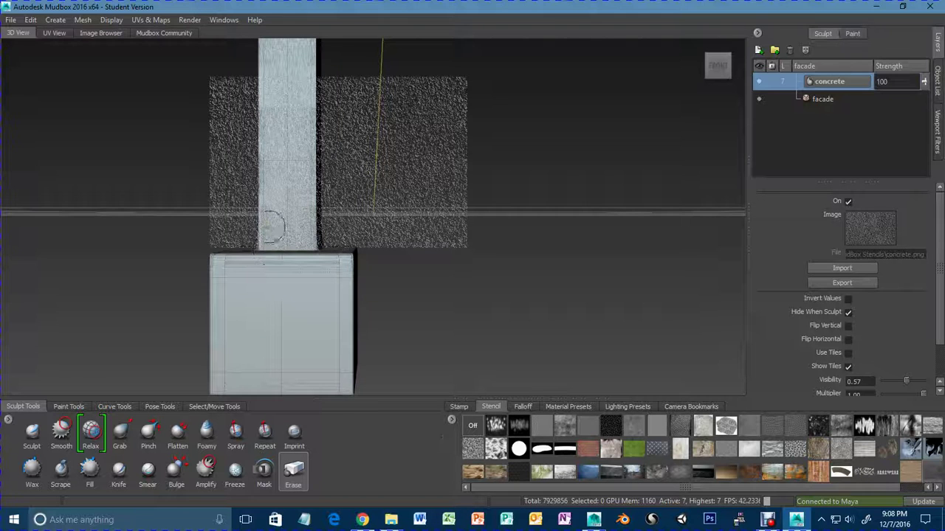
Switch back to the Sculpt brush and sculpt the concrete texture onto the lower half of the left pillar.
{"action": "left_click", "coordinate": [29, 433]}
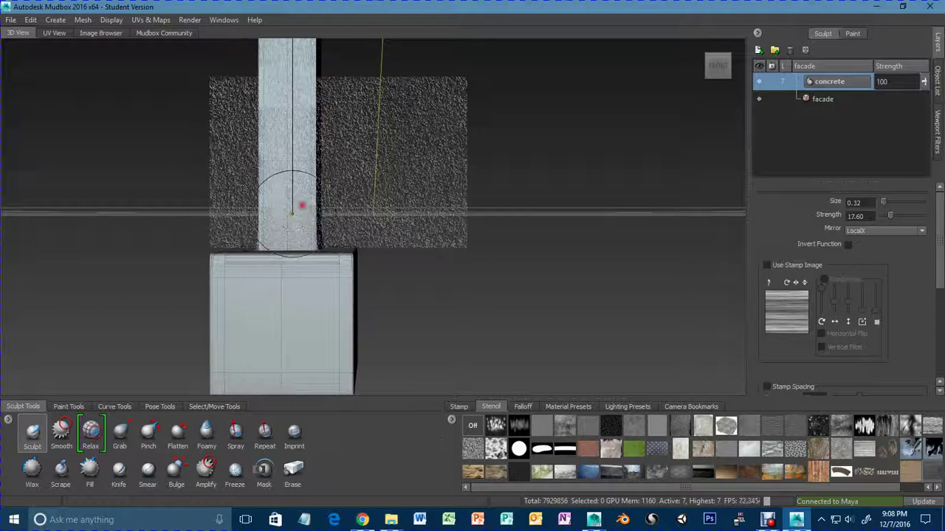
{"action": "mouse_move", "coordinate": [292, 213]}
{"action": "left_mouse_down"}
{"action": "mouse_move", "coordinate": [282, 71]}
{"action": "mouse_move", "coordinate": [287, 223]}
{"action": "left_mouse_up"}
{"action": "mouse_move", "coordinate": [318, 110]}
{"action": "middle_mouse_down", "text": "alt"}
{"action": "mouse_move", "coordinate": [321, 174]}
{"action": "mouse_move", "coordinate": [311, 234]}
{"action": "mouse_move", "coordinate": [334, 276]}
{"action": "mouse_move", "coordinate": [349, 283]}
{"action": "middle_mouse_up", "text": "alt"}
{"action": "middle_click_drag", "start_coordinate": [360, 232], "coordinate": [421, 212], "text": "alt"}
{"action": "left_click_drag", "start_coordinate": [380, 187], "coordinate": [381, 222]}
{"action": "left_click_drag", "start_coordinate": [378, 120], "coordinate": [383, 203]}
Sculpt the concrete texture onto the upper half of the left pillar with a brush size of 0.44.
{"action": "mouse_move", "coordinate": [422, 153]}
{"action": "left_mouse_down", "text": "alt"}
{"action": "mouse_move", "coordinate": [434, 197]}
{"action": "mouse_move", "coordinate": [430, 185]}
{"action": "left_mouse_up", "text": "alt"}
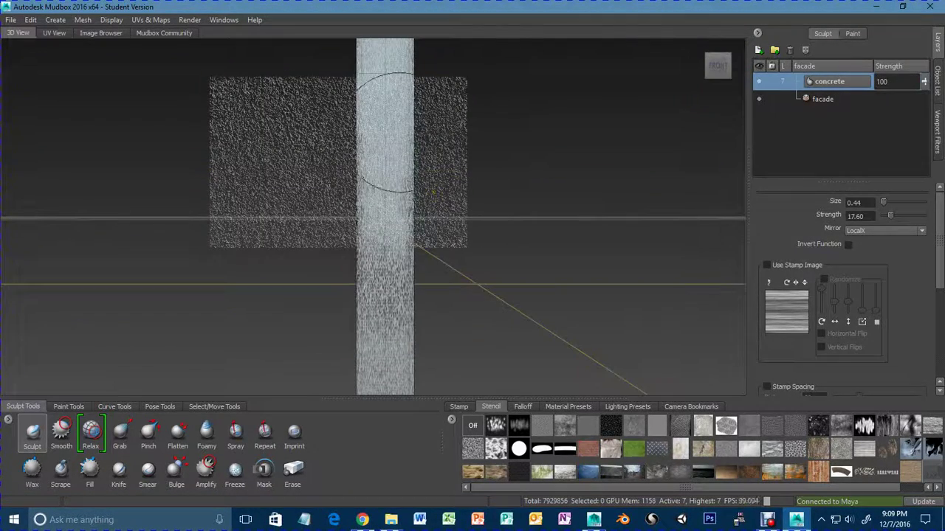
{"action": "left_click_drag", "start_coordinate": [380, 127], "coordinate": [370, 131]}
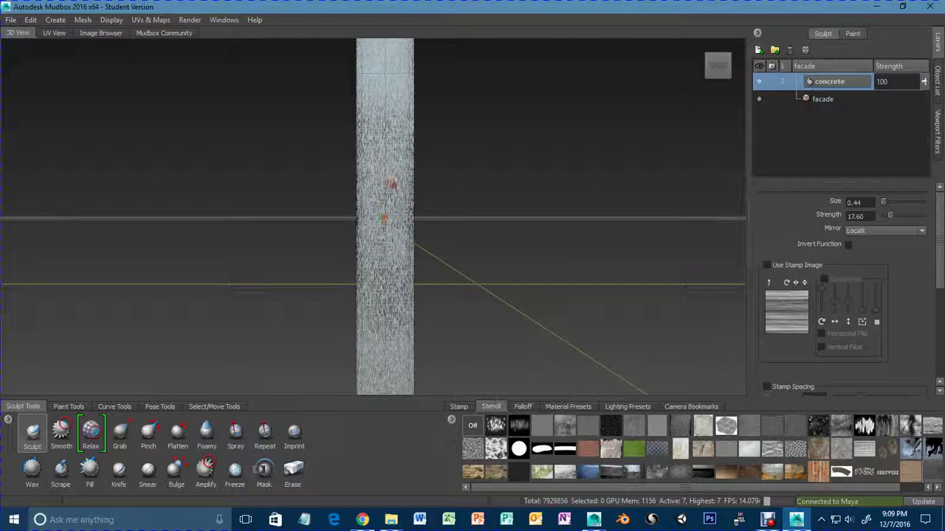
{"action": "left_click_drag", "start_coordinate": [382, 239], "coordinate": [382, 247]}
{"action": "middle_click_drag", "start_coordinate": [382, 175], "coordinate": [382, 307], "text": "alt"}
{"action": "left_click_drag", "start_coordinate": [379, 141], "coordinate": [373, 186]}
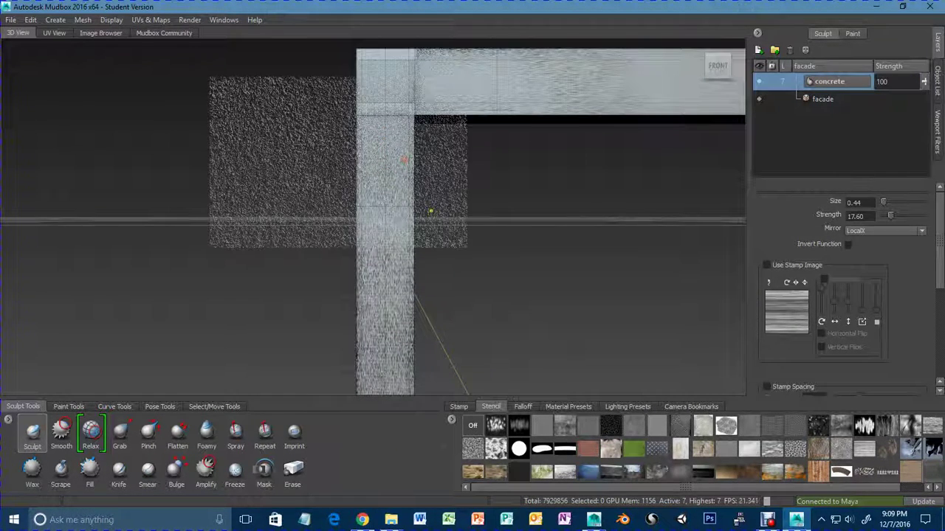
Sculpt the concrete texture onto the top-left corner where the left pillar meets the beam.
{"action": "middle_click_drag", "start_coordinate": [428, 211], "coordinate": [435, 242], "text": "alt"}
{"action": "left_click_drag", "start_coordinate": [360, 129], "coordinate": [328, 110]}
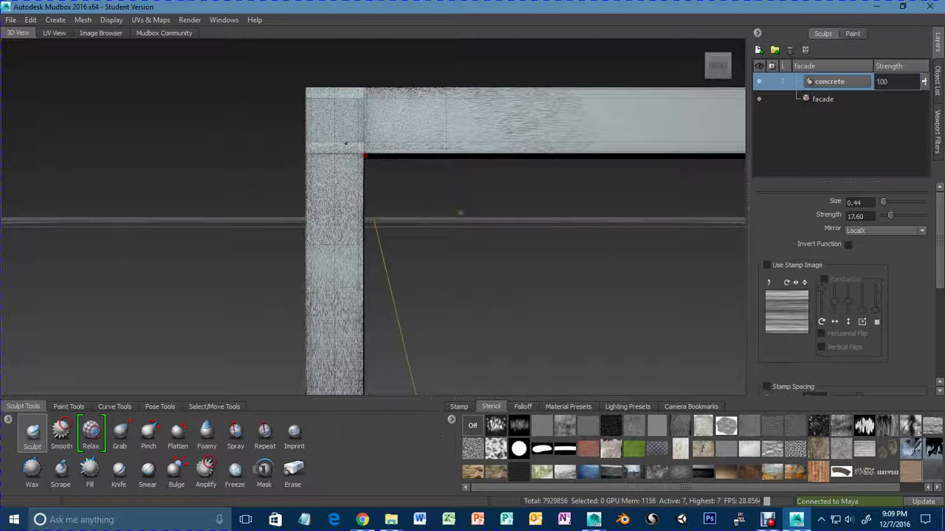
{"action": "left_click_drag", "start_coordinate": [345, 143], "coordinate": [365, 156]}
Sculpt the concrete texture onto the beam's front face next to the left pillar, blending it into the corner.
{"action": "middle_click_drag", "start_coordinate": [664, 344], "coordinate": [474, 310], "text": "alt"}
{"action": "middle_click_drag", "start_coordinate": [461, 259], "coordinate": [499, 291], "text": "alt"}
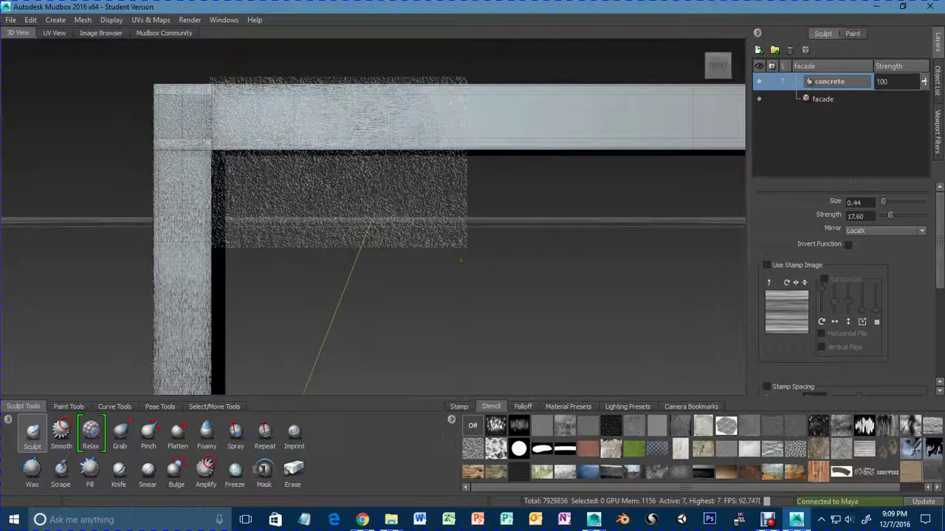
{"action": "middle_click_drag", "start_coordinate": [461, 260], "coordinate": [463, 257], "text": "alt"}
{"action": "left_click_drag", "start_coordinate": [258, 113], "coordinate": [305, 129]}
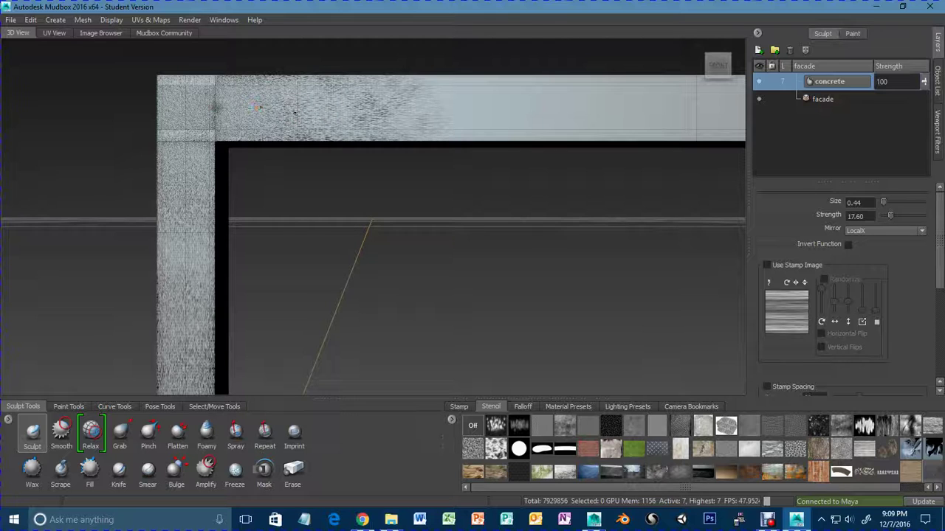
{"action": "left_click_drag", "start_coordinate": [258, 108], "coordinate": [185, 115]}
Extend the sculpted concrete texture along the beam's front face to its middle and even out the lighter patches.
{"action": "middle_click_drag", "start_coordinate": [459, 288], "coordinate": [417, 283], "text": "alt"}
{"action": "middle_click_drag", "start_coordinate": [402, 295], "coordinate": [402, 301], "text": "alt"}
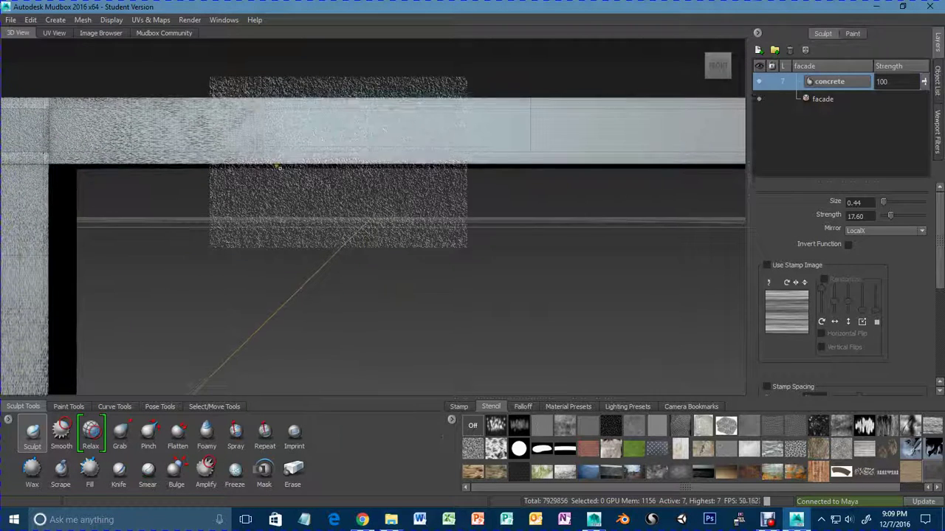
{"action": "mouse_move", "coordinate": [278, 161]}
{"action": "left_mouse_down"}
{"action": "mouse_move", "coordinate": [268, 132]}
{"action": "mouse_move", "coordinate": [249, 137]}
{"action": "mouse_move", "coordinate": [586, 141]}
{"action": "mouse_move", "coordinate": [457, 139]}
{"action": "mouse_move", "coordinate": [467, 140]}
{"action": "left_mouse_up"}
{"action": "middle_click_drag", "start_coordinate": [571, 200], "coordinate": [490, 183], "text": "alt"}
{"action": "mouse_move", "coordinate": [346, 141]}
{"action": "left_mouse_down"}
{"action": "mouse_move", "coordinate": [353, 150]}
{"action": "mouse_move", "coordinate": [173, 125]}
{"action": "mouse_move", "coordinate": [219, 134]}
{"action": "mouse_move", "coordinate": [258, 189]}
{"action": "left_mouse_up"}
{"action": "mouse_move", "coordinate": [258, 192]}
{"action": "middle_mouse_down", "text": "alt"}
{"action": "mouse_move", "coordinate": [367, 196]}
{"action": "mouse_move", "coordinate": [410, 207]}
{"action": "middle_mouse_up", "text": "alt"}
{"action": "mouse_move", "coordinate": [391, 140]}
{"action": "left_mouse_down"}
{"action": "mouse_move", "coordinate": [355, 132]}
{"action": "mouse_move", "coordinate": [325, 159]}
{"action": "left_mouse_up"}
{"action": "middle_click_drag", "start_coordinate": [280, 153], "coordinate": [350, 163], "text": "alt"}
{"action": "mouse_move", "coordinate": [301, 164]}
{"action": "left_mouse_down"}
{"action": "mouse_move", "coordinate": [317, 180]}
{"action": "mouse_move", "coordinate": [329, 169]}
{"action": "left_mouse_up"}
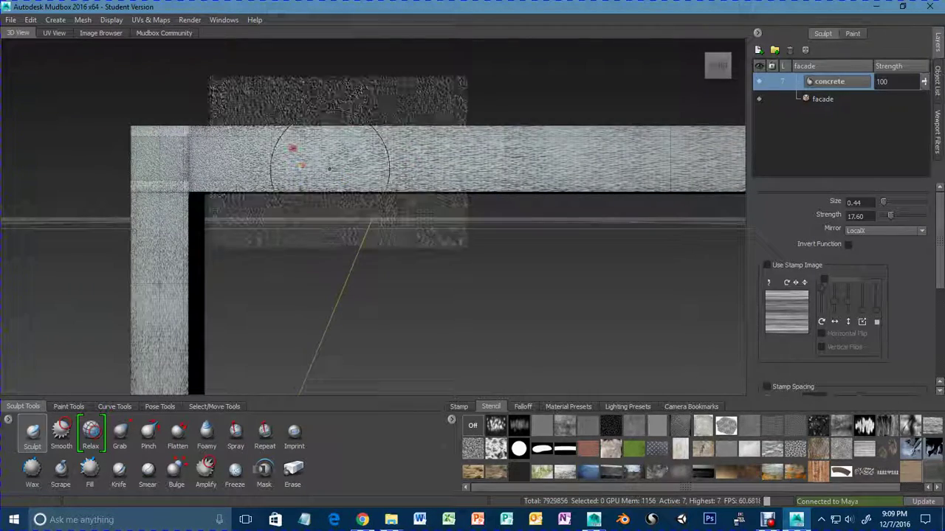
Sculpt the concrete texture onto the inner side face of the left pillar, from its base block up to mid-height.
{"action": "scroll", "coordinate": [327, 285], "scroll_direction": "down", "scroll_amount": 4}
{"action": "middle_click_drag", "start_coordinate": [357, 289], "coordinate": [489, 111], "text": "alt"}
{"action": "left_click_drag", "start_coordinate": [472, 148], "coordinate": [264, 248], "text": "alt"}
{"action": "right_click_drag", "start_coordinate": [264, 249], "coordinate": [525, 257], "text": "alt"}
{"action": "middle_click_drag", "start_coordinate": [399, 278], "coordinate": [360, 253], "text": "alt"}
{"action": "mouse_move", "coordinate": [264, 230]}
{"action": "left_mouse_down"}
{"action": "mouse_move", "coordinate": [270, 196]}
{"action": "mouse_move", "coordinate": [258, 151]}
{"action": "left_mouse_up"}
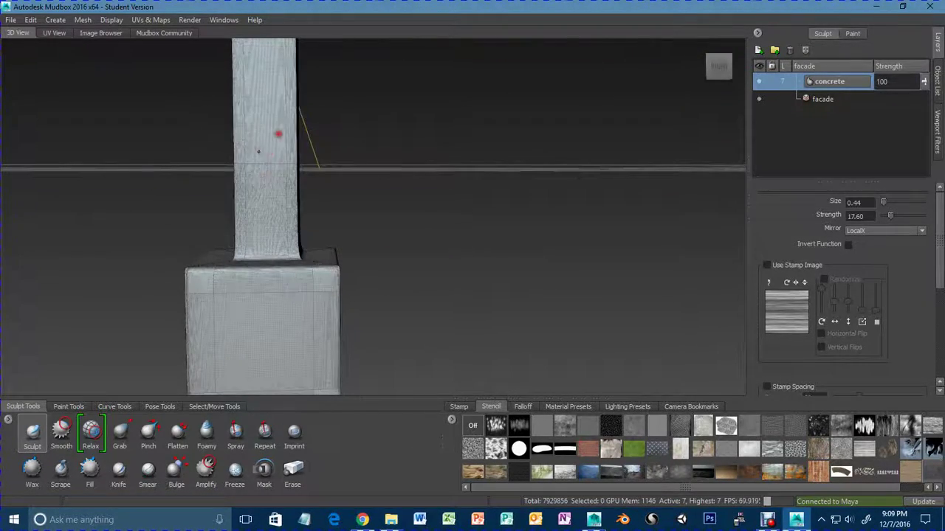
{"action": "left_click_drag", "start_coordinate": [257, 92], "coordinate": [270, 110]}
{"action": "middle_click_drag", "start_coordinate": [273, 116], "coordinate": [299, 240], "text": "alt"}
{"action": "left_click_drag", "start_coordinate": [308, 215], "coordinate": [270, 212]}
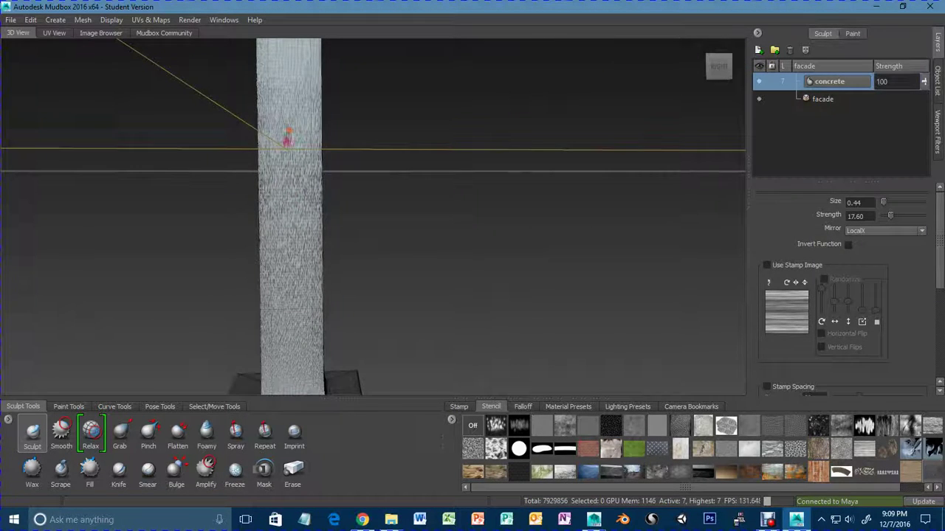
{"action": "left_click_drag", "start_coordinate": [288, 139], "coordinate": [310, 115]}
Sculpt the concrete texture onto the upper half of the pillar's inner side face, up to the beam's underside.
{"action": "mouse_move", "coordinate": [387, 204]}
{"action": "middle_mouse_down", "text": "alt"}
{"action": "mouse_move", "coordinate": [401, 268]}
{"action": "mouse_move", "coordinate": [425, 283]}
{"action": "mouse_move", "coordinate": [434, 277]}
{"action": "middle_mouse_up", "text": "alt"}
{"action": "left_click_drag", "start_coordinate": [396, 198], "coordinate": [399, 238]}
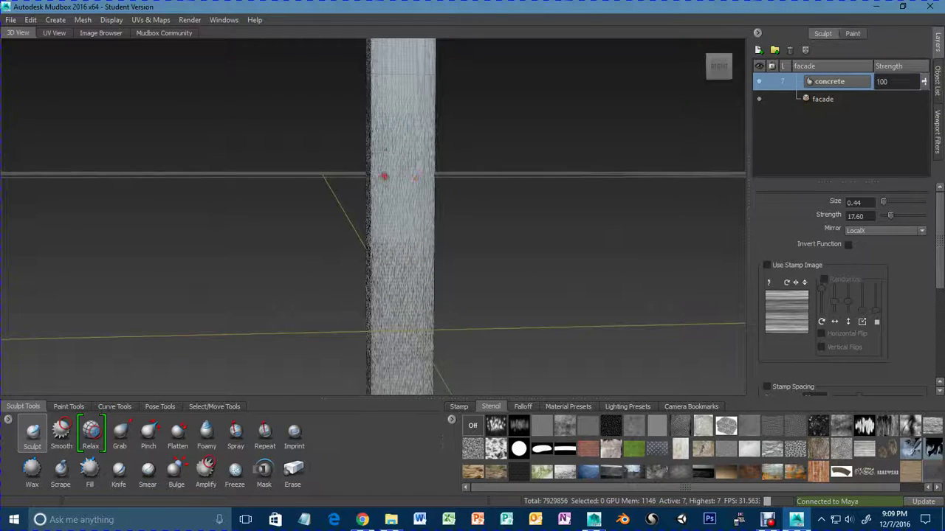
{"action": "left_click_drag", "start_coordinate": [403, 117], "coordinate": [407, 102]}
{"action": "mouse_move", "coordinate": [480, 219]}
{"action": "middle_mouse_down", "text": "alt"}
{"action": "mouse_move", "coordinate": [487, 232]}
{"action": "mouse_move", "coordinate": [449, 255]}
{"action": "mouse_move", "coordinate": [470, 253]}
{"action": "middle_mouse_up", "text": "alt"}
{"action": "left_click_drag", "start_coordinate": [387, 128], "coordinate": [377, 147]}
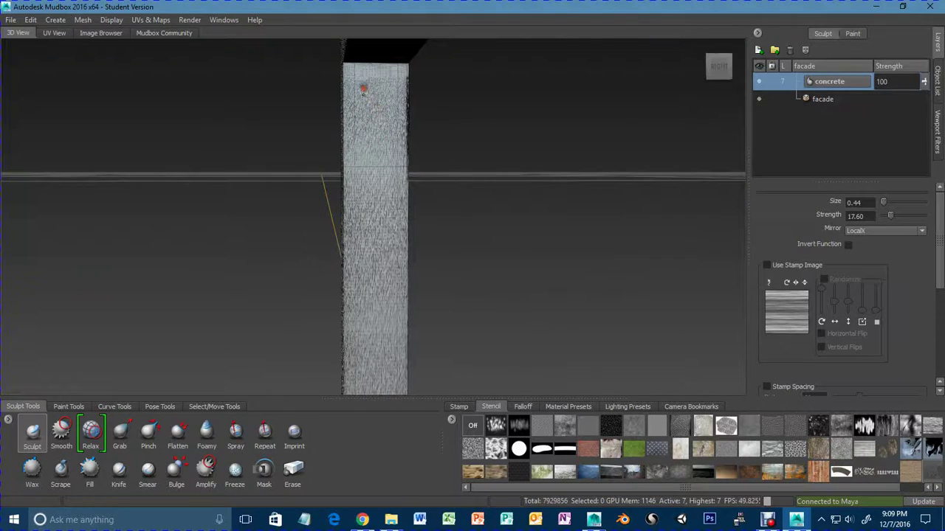
{"action": "left_click_drag", "start_coordinate": [364, 89], "coordinate": [372, 136]}
Sculpt the concrete texture along the underside of the beam, from the pillar to the middle.
{"action": "left_click_drag", "start_coordinate": [376, 169], "coordinate": [382, 244], "text": "alt"}
{"action": "mouse_move", "coordinate": [382, 209]}
{"action": "left_mouse_down"}
{"action": "mouse_move", "coordinate": [380, 162]}
{"action": "mouse_move", "coordinate": [391, 160]}
{"action": "left_mouse_up"}
{"action": "mouse_move", "coordinate": [391, 188]}
{"action": "left_mouse_down", "text": "alt"}
{"action": "mouse_move", "coordinate": [394, 221]}
{"action": "mouse_move", "coordinate": [401, 209]}
{"action": "mouse_move", "coordinate": [382, 287]}
{"action": "mouse_move", "coordinate": [371, 218]}
{"action": "mouse_move", "coordinate": [384, 193]}
{"action": "left_mouse_up", "text": "alt"}
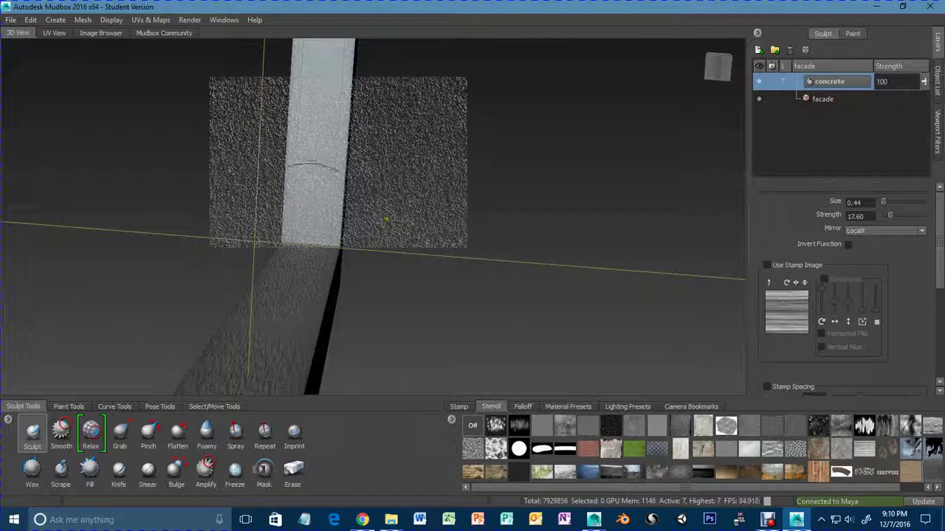
{"action": "mouse_move", "coordinate": [316, 167]}
{"action": "left_mouse_down"}
{"action": "mouse_move", "coordinate": [317, 186]}
{"action": "mouse_move", "coordinate": [315, 177]}
{"action": "left_mouse_up"}
{"action": "mouse_move", "coordinate": [475, 184]}
{"action": "left_mouse_down", "text": "alt"}
{"action": "mouse_move", "coordinate": [583, 202]}
{"action": "mouse_move", "coordinate": [487, 160]}
{"action": "mouse_move", "coordinate": [376, 173]}
{"action": "mouse_move", "coordinate": [310, 157]}
{"action": "mouse_move", "coordinate": [336, 133]}
{"action": "left_mouse_up", "text": "alt"}
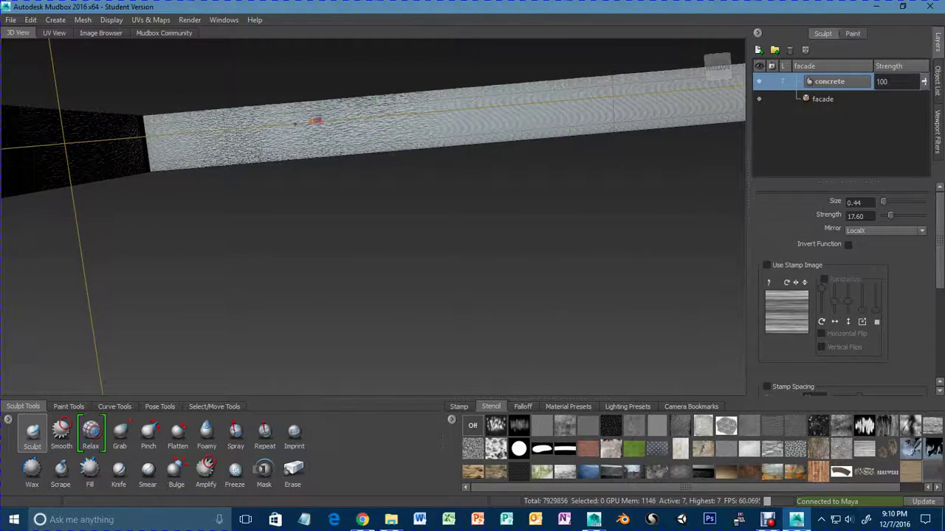
{"action": "left_click_drag", "start_coordinate": [192, 139], "coordinate": [454, 127]}
{"action": "middle_click_drag", "start_coordinate": [480, 140], "coordinate": [404, 156], "text": "alt"}
{"action": "mouse_move", "coordinate": [389, 128]}
{"action": "left_mouse_down"}
{"action": "mouse_move", "coordinate": [327, 127]}
{"action": "mouse_move", "coordinate": [362, 108]}
{"action": "mouse_move", "coordinate": [377, 141]}
{"action": "mouse_move", "coordinate": [434, 124]}
{"action": "mouse_move", "coordinate": [368, 118]}
{"action": "left_mouse_up"}
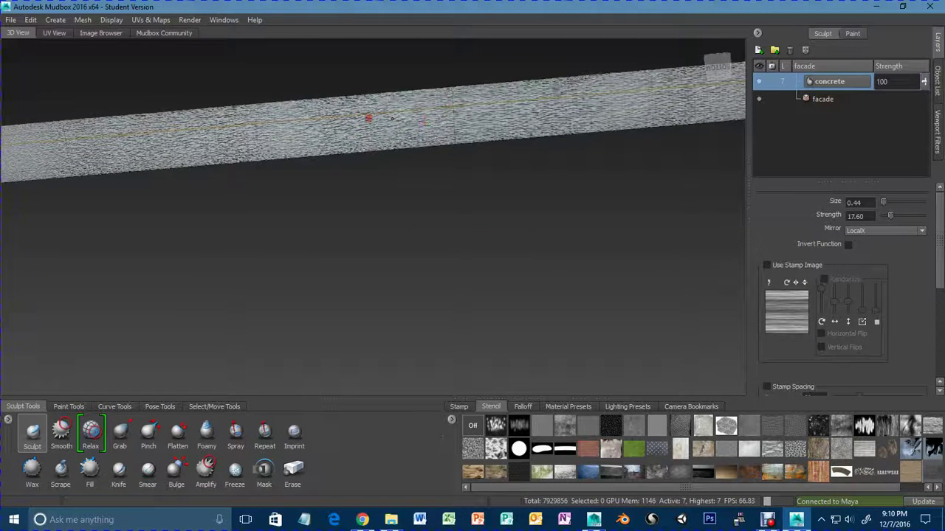
Sculpt the concrete stencil texture onto the facade beam and the lower side face of the first pillar.
{"action": "left_click_drag", "start_coordinate": [290, 136], "coordinate": [301, 141]}
{"action": "mouse_move", "coordinate": [347, 236]}
{"action": "left_mouse_down", "text": "alt"}
{"action": "mouse_move", "coordinate": [373, 284]}
{"action": "mouse_move", "coordinate": [417, 299]}
{"action": "mouse_move", "coordinate": [376, 288]}
{"action": "mouse_move", "coordinate": [355, 295]}
{"action": "mouse_move", "coordinate": [553, 261]}
{"action": "mouse_move", "coordinate": [603, 225]}
{"action": "mouse_move", "coordinate": [525, 143]}
{"action": "mouse_move", "coordinate": [578, 180]}
{"action": "mouse_move", "coordinate": [507, 226]}
{"action": "mouse_move", "coordinate": [521, 220]}
{"action": "left_mouse_up", "text": "alt"}
{"action": "left_click_drag", "start_coordinate": [427, 208], "coordinate": [451, 129]}
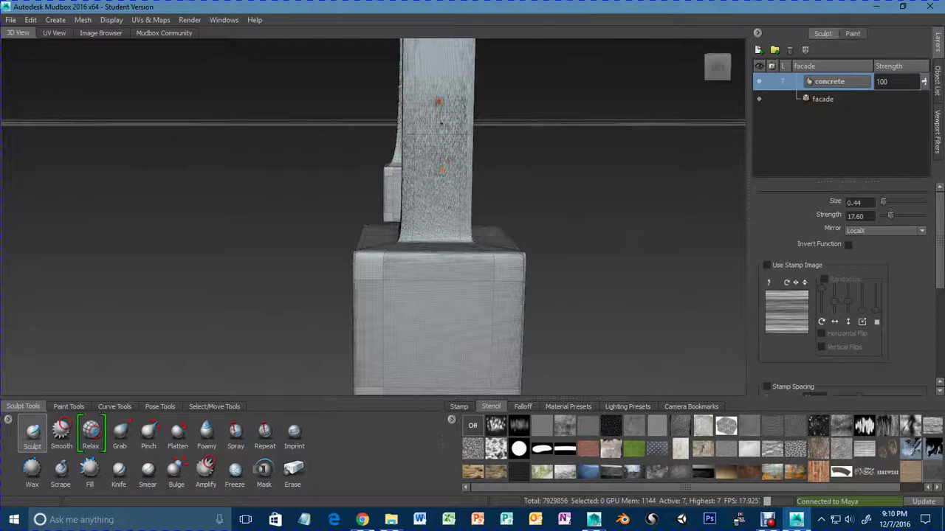
Sculpt the concrete stencil texture up the lower and middle outer side face of the facade pillar.
{"action": "left_click_drag", "start_coordinate": [442, 168], "coordinate": [231, 208], "text": "alt"}
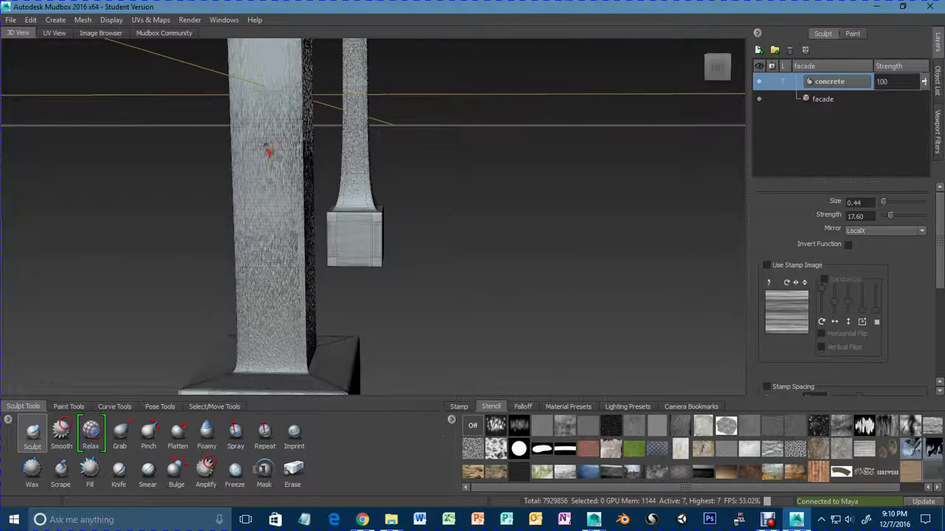
{"action": "left_click_drag", "start_coordinate": [269, 150], "coordinate": [264, 153]}
{"action": "middle_click_drag", "start_coordinate": [264, 154], "coordinate": [259, 277], "text": "alt"}
{"action": "mouse_move", "coordinate": [252, 176]}
{"action": "left_mouse_down"}
{"action": "mouse_move", "coordinate": [286, 193]}
{"action": "mouse_move", "coordinate": [249, 204]}
{"action": "mouse_move", "coordinate": [262, 106]}
{"action": "left_mouse_up"}
{"action": "middle_click_drag", "start_coordinate": [263, 110], "coordinate": [365, 211], "text": "alt"}
{"action": "left_click_drag", "start_coordinate": [366, 196], "coordinate": [366, 182]}
{"action": "left_click_drag", "start_coordinate": [364, 98], "coordinate": [372, 94]}
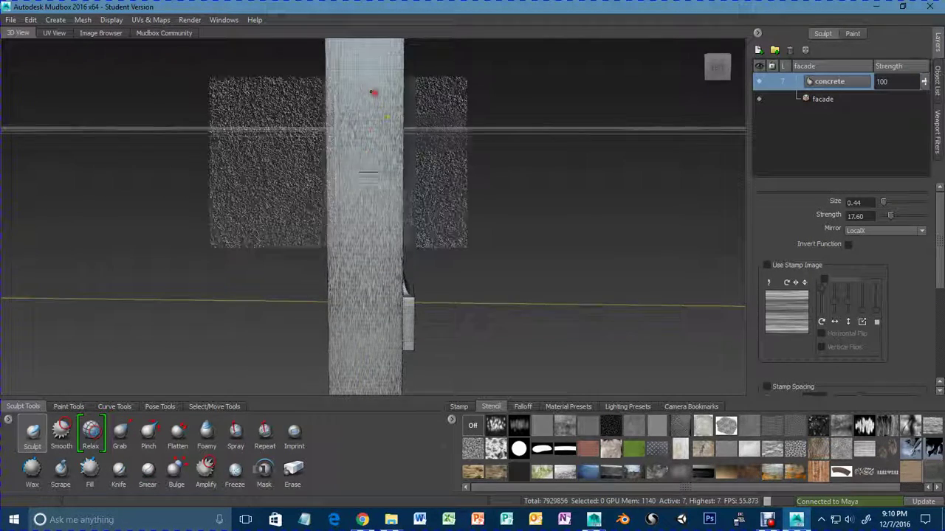
Cover the upper part of the pillar's outer side face with the concrete stencil and even out the bare areas.
{"action": "mouse_move", "coordinate": [374, 93]}
{"action": "middle_mouse_down", "text": "alt"}
{"action": "mouse_move", "coordinate": [393, 173]}
{"action": "mouse_move", "coordinate": [386, 217]}
{"action": "mouse_move", "coordinate": [386, 187]}
{"action": "middle_mouse_up", "text": "alt"}
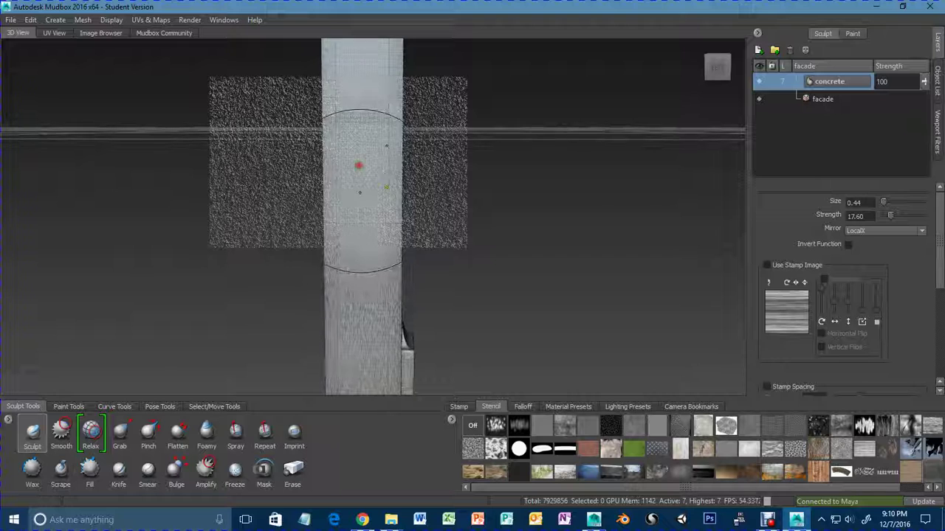
{"action": "left_click_drag", "start_coordinate": [359, 164], "coordinate": [364, 201]}
{"action": "left_click_drag", "start_coordinate": [365, 253], "coordinate": [373, 63]}
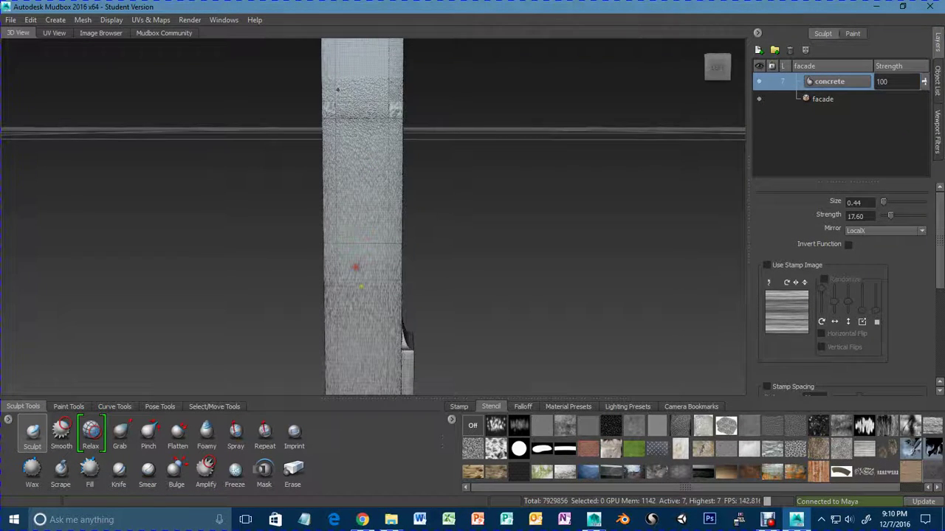
{"action": "left_click_drag", "start_coordinate": [356, 267], "coordinate": [365, 222]}
{"action": "middle_click_drag", "start_coordinate": [362, 206], "coordinate": [361, 168], "text": "alt"}
{"action": "left_click_drag", "start_coordinate": [362, 152], "coordinate": [359, 162]}
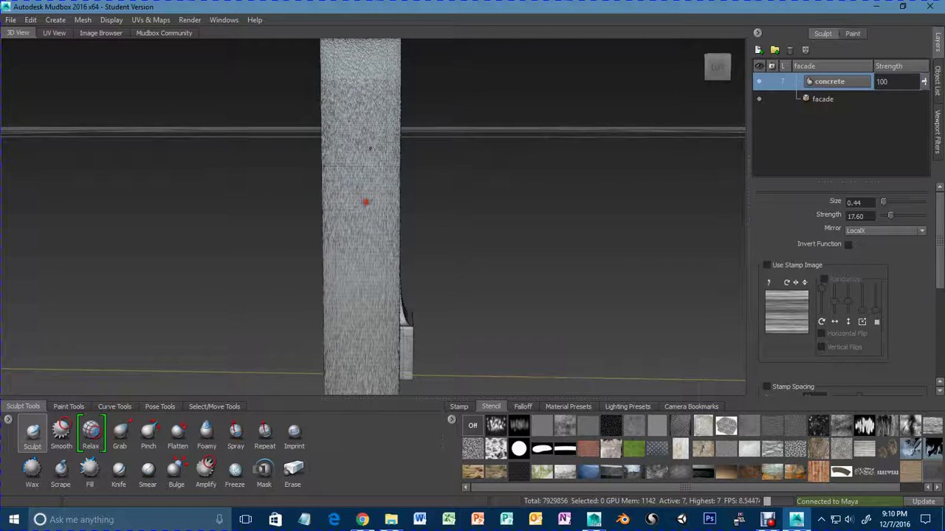
{"action": "left_click_drag", "start_coordinate": [363, 301], "coordinate": [360, 314]}
{"action": "mouse_move", "coordinate": [357, 295]}
{"action": "left_mouse_down"}
{"action": "mouse_move", "coordinate": [349, 312]}
{"action": "mouse_move", "coordinate": [353, 288]}
{"action": "left_mouse_up"}
{"action": "mouse_move", "coordinate": [361, 229]}
{"action": "middle_mouse_down", "text": "alt"}
{"action": "mouse_move", "coordinate": [381, 307]}
{"action": "mouse_move", "coordinate": [369, 191]}
{"action": "middle_mouse_up", "text": "alt"}
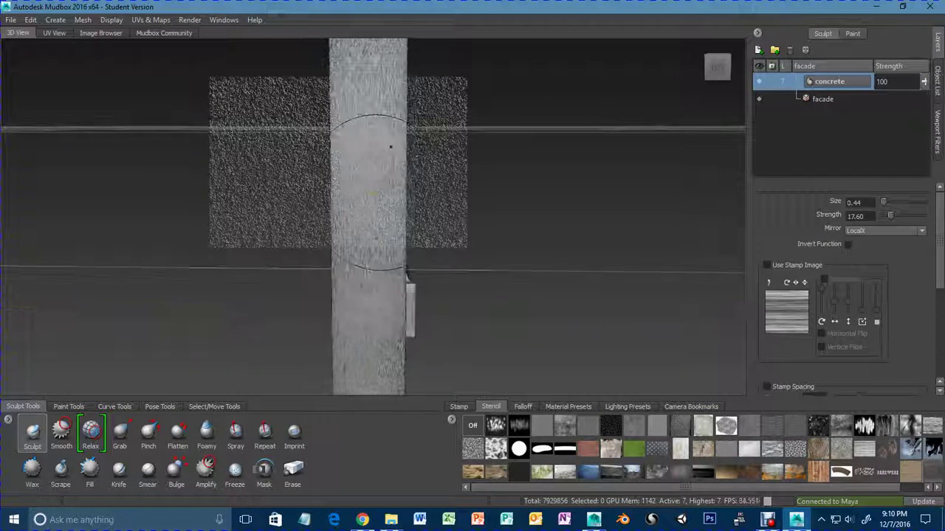
{"action": "mouse_move", "coordinate": [367, 190]}
{"action": "left_mouse_down"}
{"action": "mouse_move", "coordinate": [350, 138]}
{"action": "mouse_move", "coordinate": [355, 168]}
{"action": "left_mouse_up"}
Examine the concrete texture across the whole facade from the front and close up on a pillar.
{"action": "mouse_move", "coordinate": [355, 168]}
{"action": "left_mouse_down", "text": "alt"}
{"action": "mouse_move", "coordinate": [460, 227]}
{"action": "mouse_move", "coordinate": [413, 214]}
{"action": "left_mouse_up", "text": "alt"}
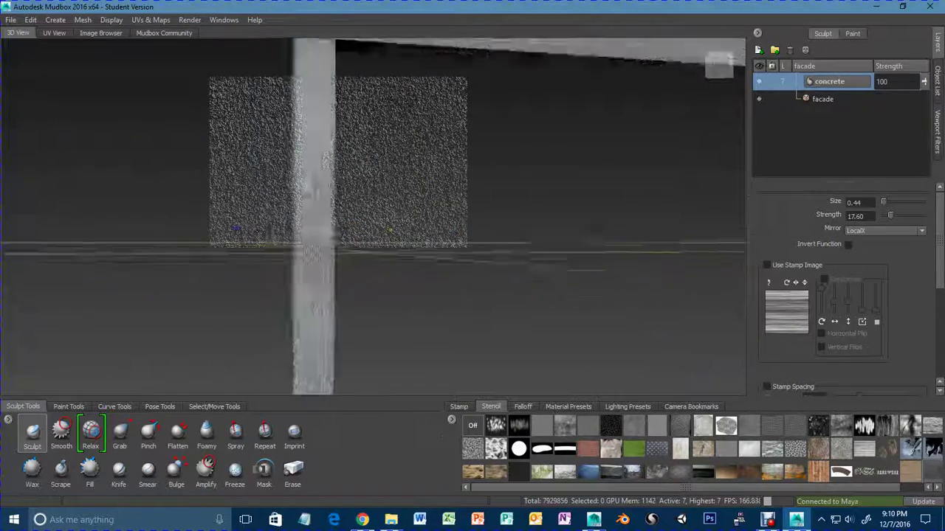
{"action": "right_click_drag", "start_coordinate": [458, 229], "coordinate": [436, 239], "text": "alt"}
{"action": "left_click_drag", "start_coordinate": [436, 239], "coordinate": [478, 252], "text": "alt"}
{"action": "right_click_drag", "start_coordinate": [478, 253], "coordinate": [361, 253], "text": "alt"}
{"action": "left_click_drag", "start_coordinate": [361, 254], "coordinate": [404, 268], "text": "alt"}
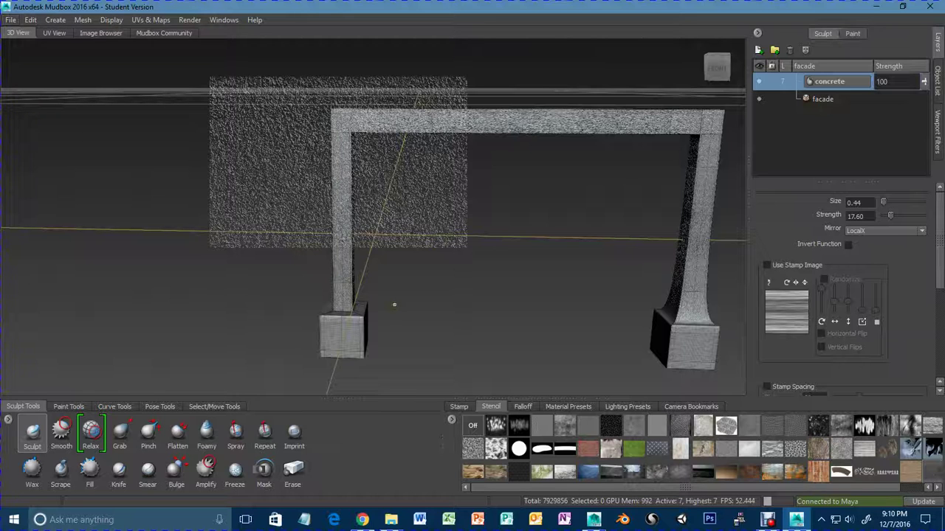
{"action": "left_click_drag", "start_coordinate": [388, 318], "coordinate": [395, 314], "text": "alt"}
{"action": "middle_click_drag", "start_coordinate": [436, 315], "coordinate": [350, 332], "text": "alt"}
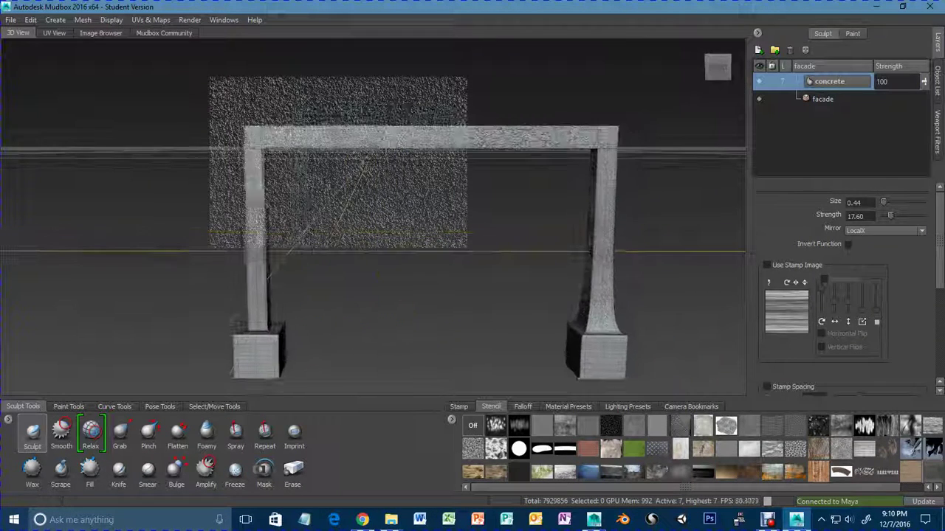
{"action": "left_click_drag", "start_coordinate": [349, 332], "coordinate": [384, 355], "text": "alt"}
{"action": "left_click_drag", "start_coordinate": [358, 258], "coordinate": [407, 261], "text": "alt"}
{"action": "right_click_drag", "start_coordinate": [407, 262], "coordinate": [524, 272], "text": "alt"}
{"action": "left_click_drag", "start_coordinate": [524, 272], "coordinate": [574, 234], "text": "alt"}
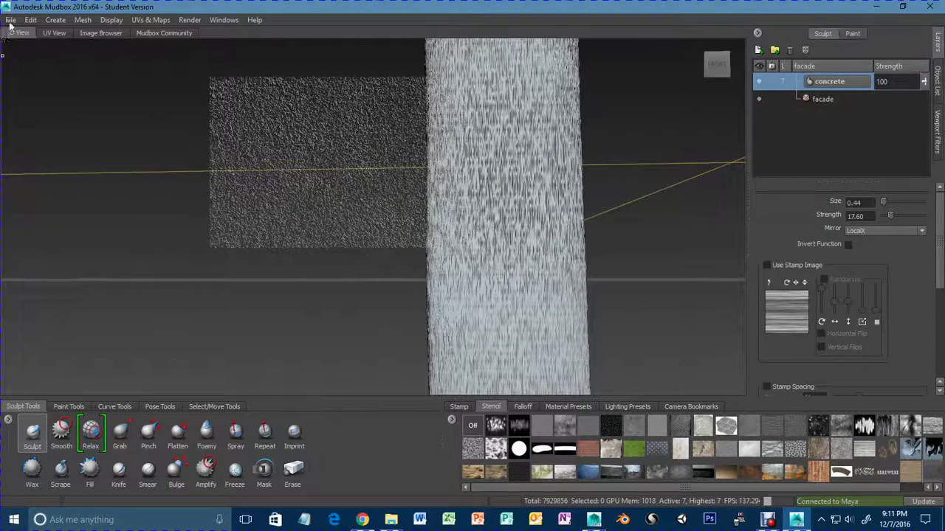
{"action": "right_click_drag", "start_coordinate": [334, 284], "coordinate": [254, 296], "text": "alt"}
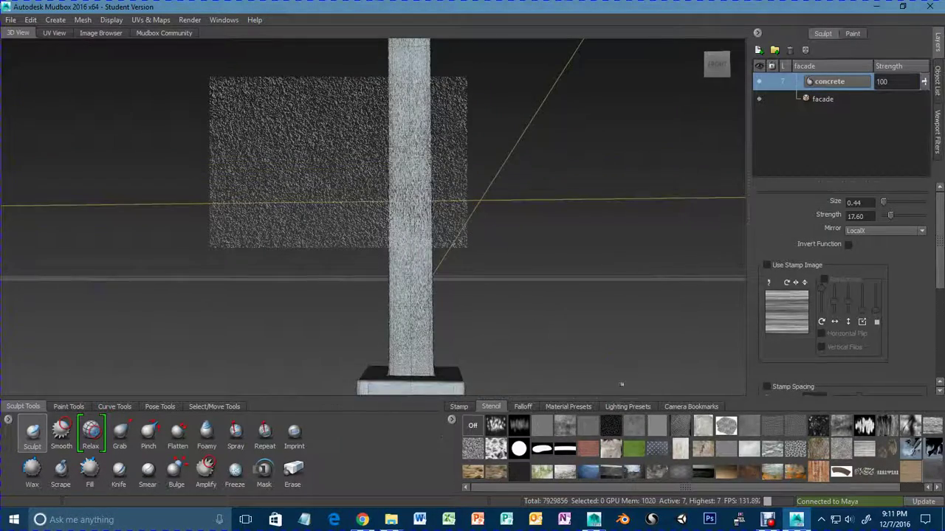
Turn the stencil off and select the whole facade mesh with the Objects tool.
{"action": "left_click", "coordinate": [475, 427]}
{"action": "left_click_drag", "start_coordinate": [407, 251], "coordinate": [427, 278], "text": "alt"}
{"action": "right_click_drag", "start_coordinate": [427, 277], "coordinate": [347, 280], "text": "alt"}
{"action": "left_click_drag", "start_coordinate": [347, 280], "coordinate": [362, 266], "text": "alt"}
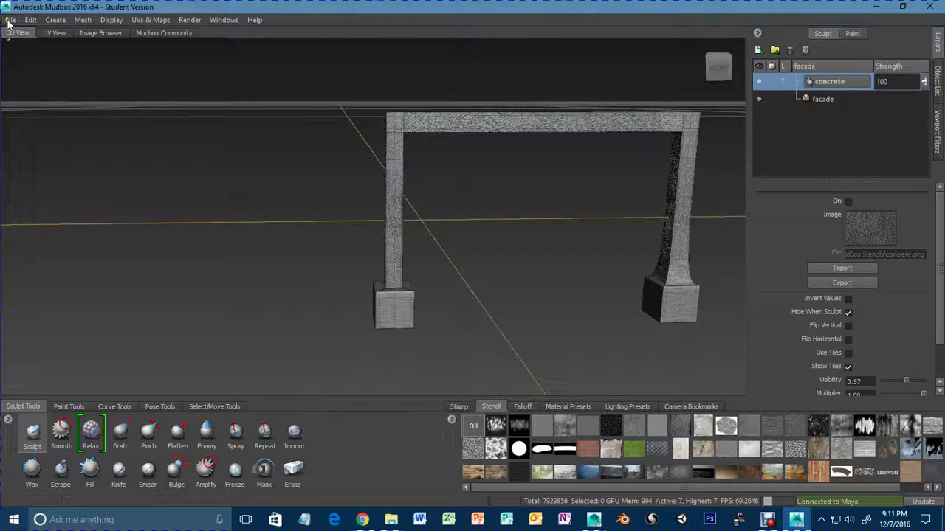
{"action": "left_click", "coordinate": [195, 406]}
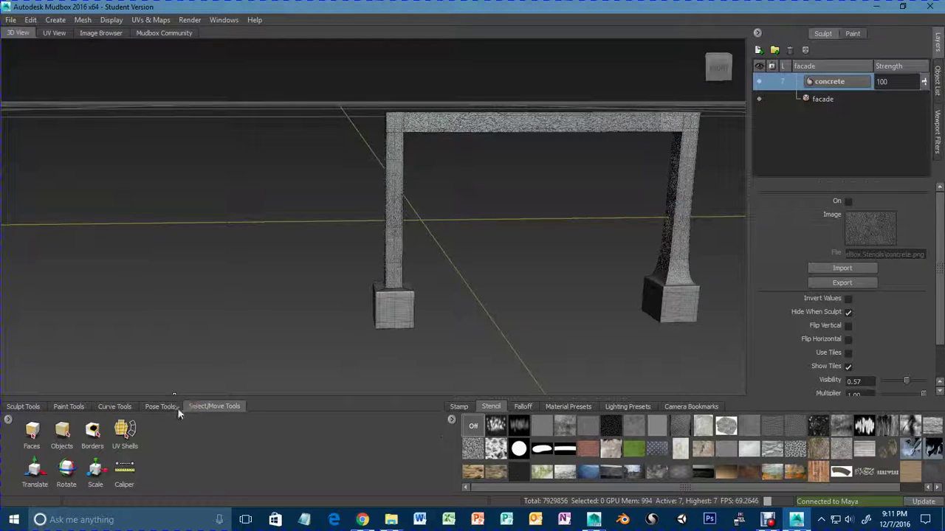
{"action": "left_click", "coordinate": [63, 432]}
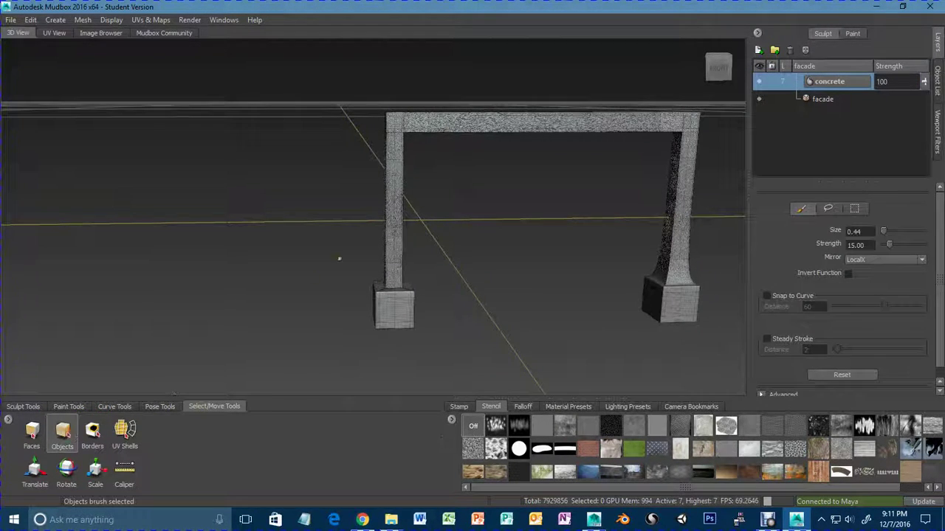
{"action": "left_click", "coordinate": [393, 220]}
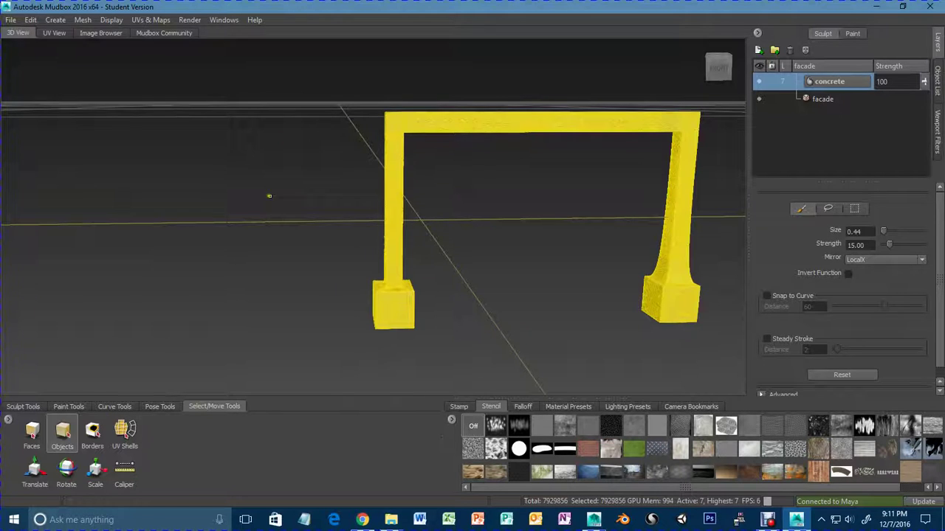
Save the Mudbox scene as facadeSculpt in the Garage scenes folder.
{"action": "left_click", "coordinate": [11, 22]}
{"action": "left_click", "coordinate": [43, 66]}
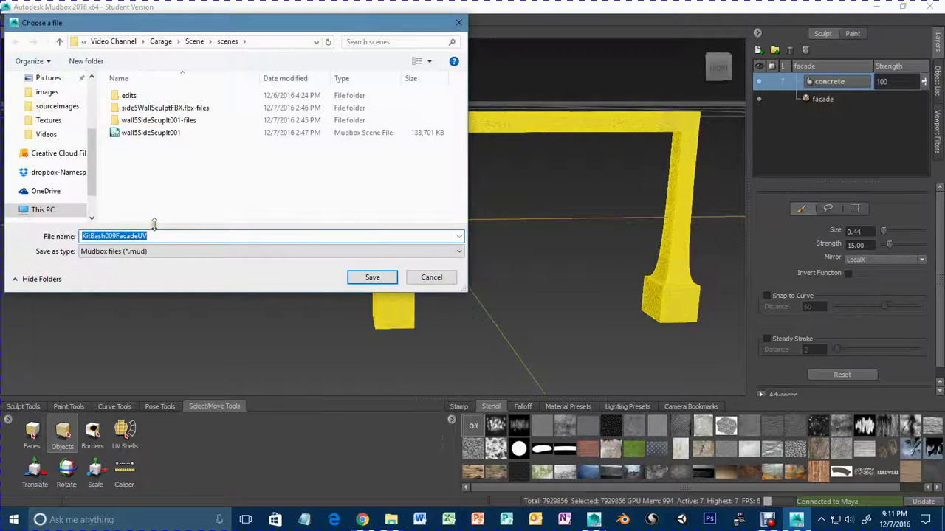
{"action": "type", "text": "faca"}
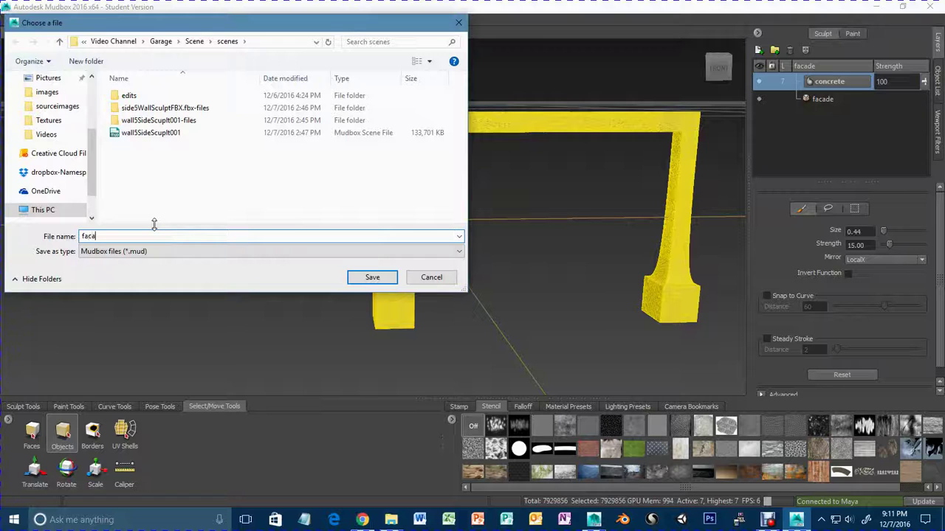
{"action": "type", "text": "deSculpt"}
{"action": "key", "text": "Return"}
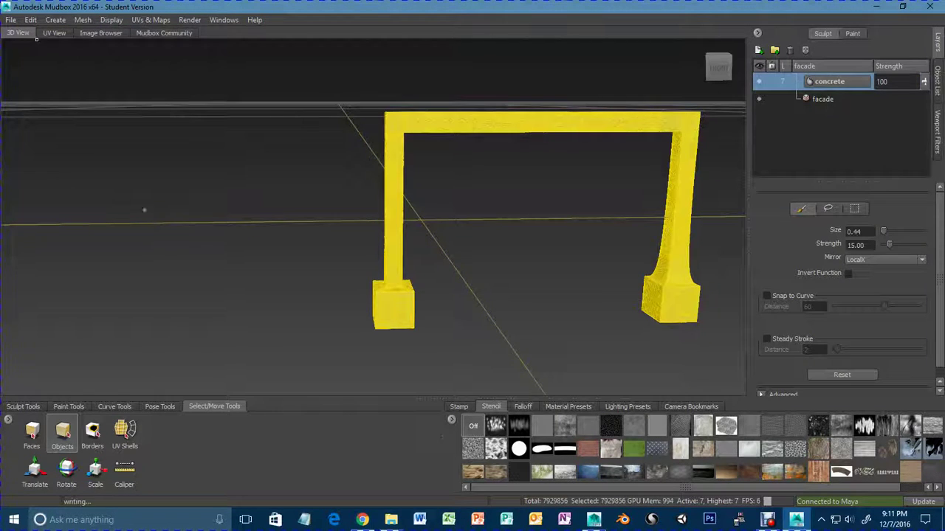
Export the selected sculpted facade as an FBX file named facadeHighPolyFBX.
{"action": "left_click", "coordinate": [11, 21]}
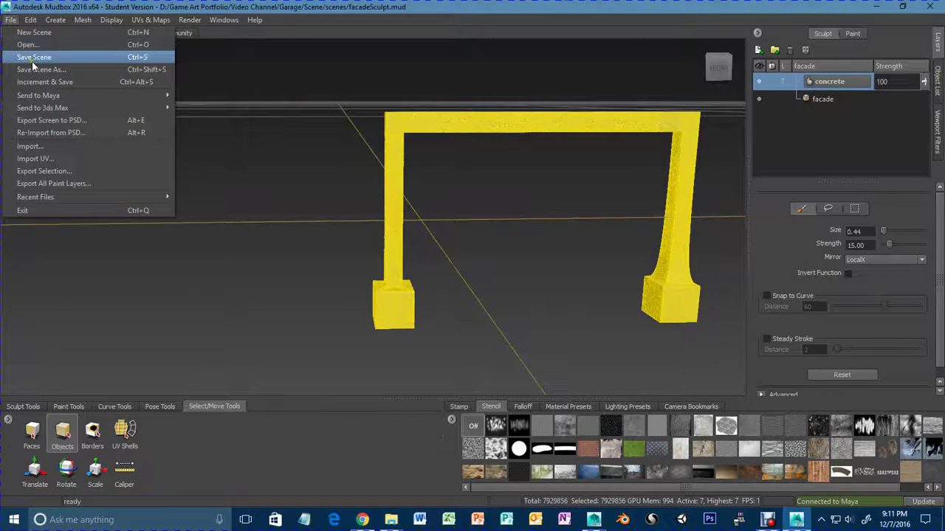
{"action": "left_click", "coordinate": [56, 170]}
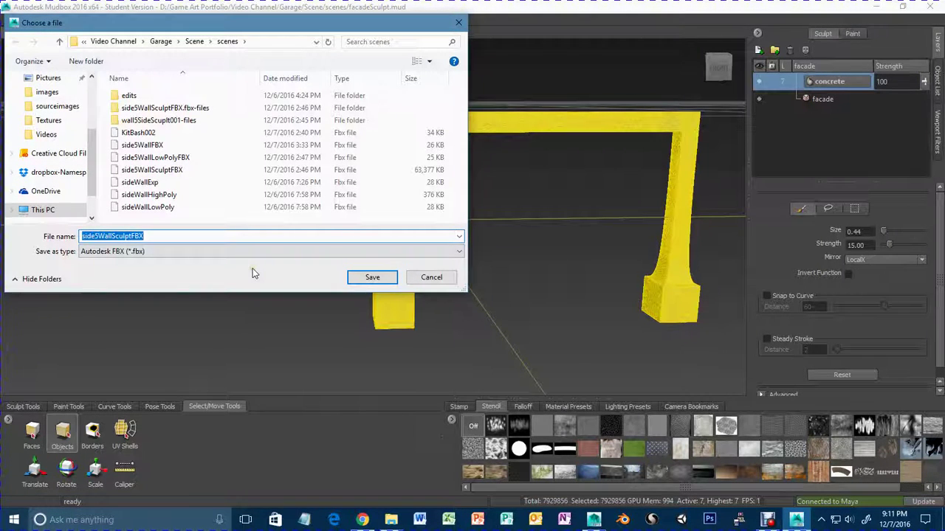
{"action": "type", "text": "facad"}
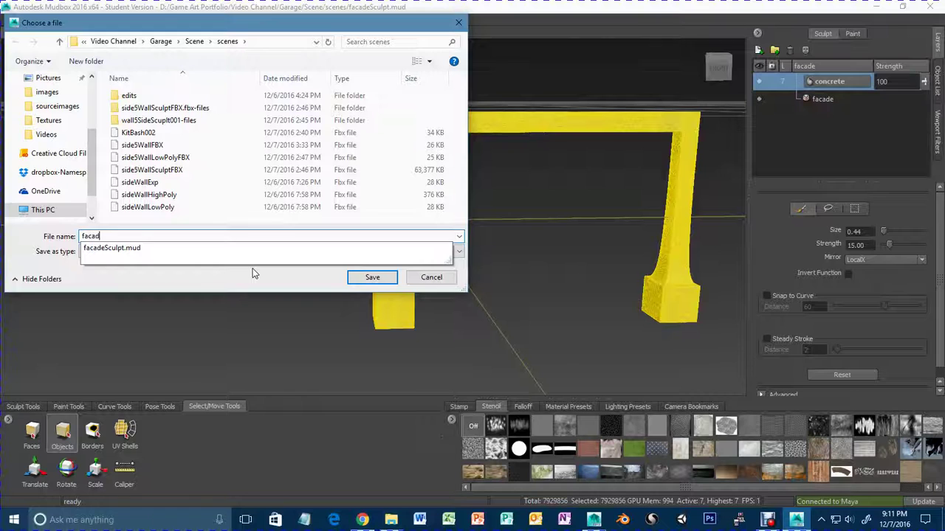
{"action": "type", "text": "eHighPolyFBX"}
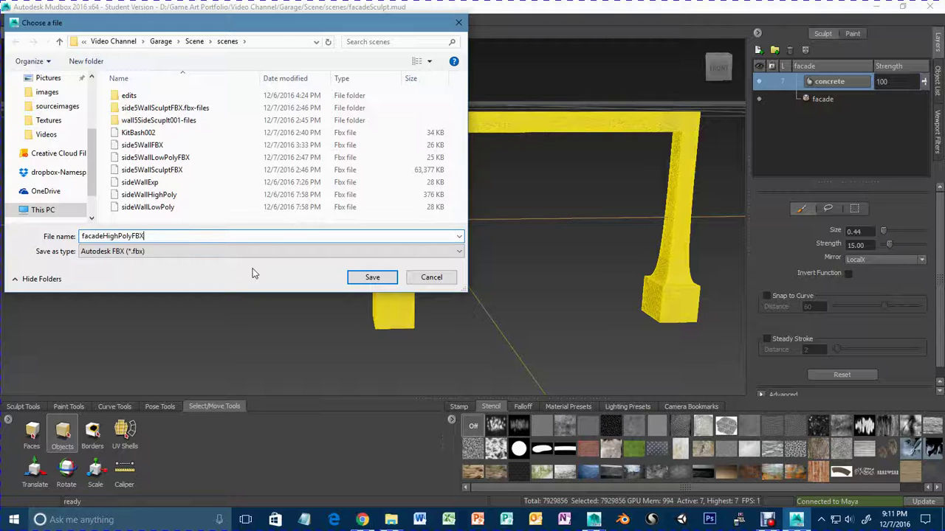
{"action": "left_click", "coordinate": [372, 278]}
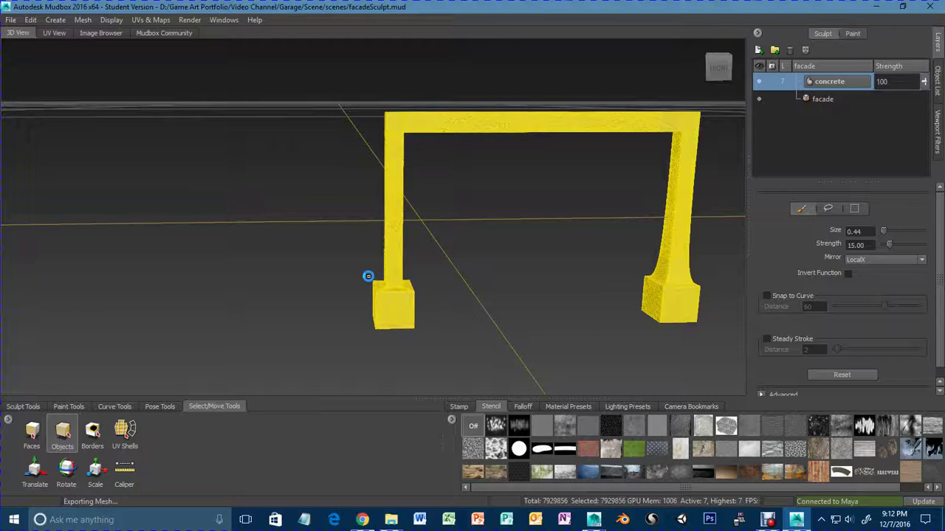
Switch to Maya and export the selected facade mesh as an FBX file named facadeLowPolyFBX.
{"action": "left_click", "coordinate": [878, 7]}
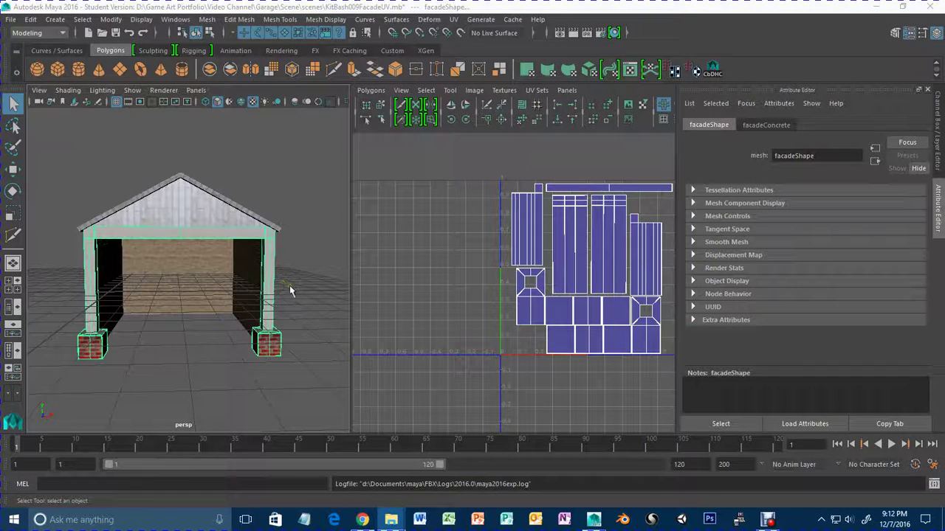
{"action": "left_click", "coordinate": [143, 236]}
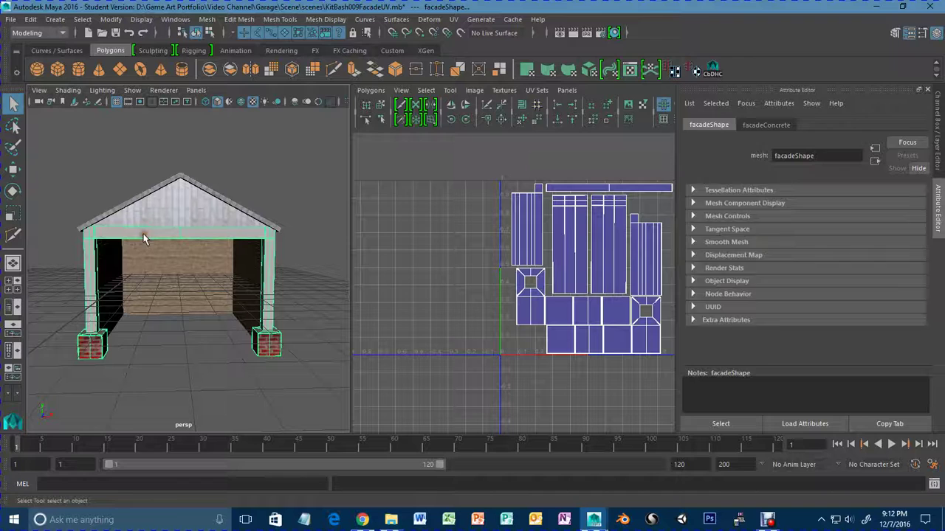
{"action": "left_click", "coordinate": [11, 20]}
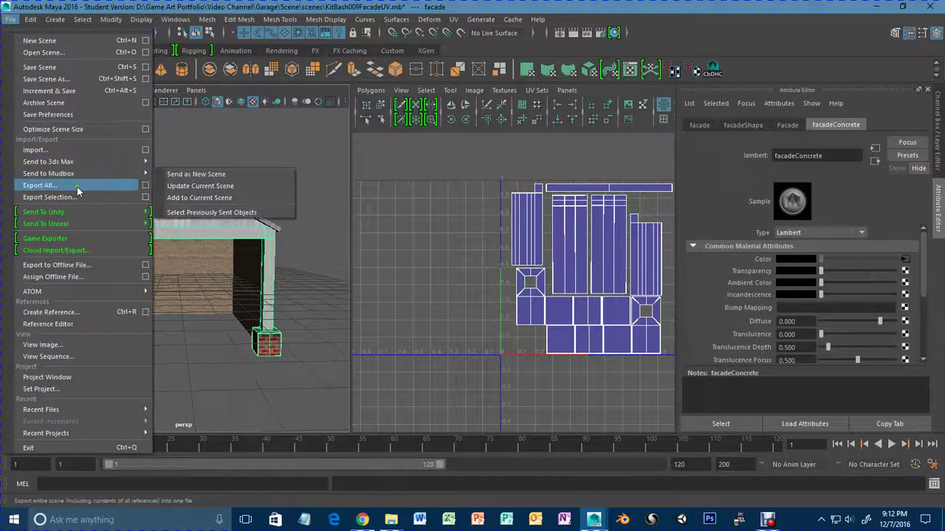
{"action": "left_click", "coordinate": [78, 197]}
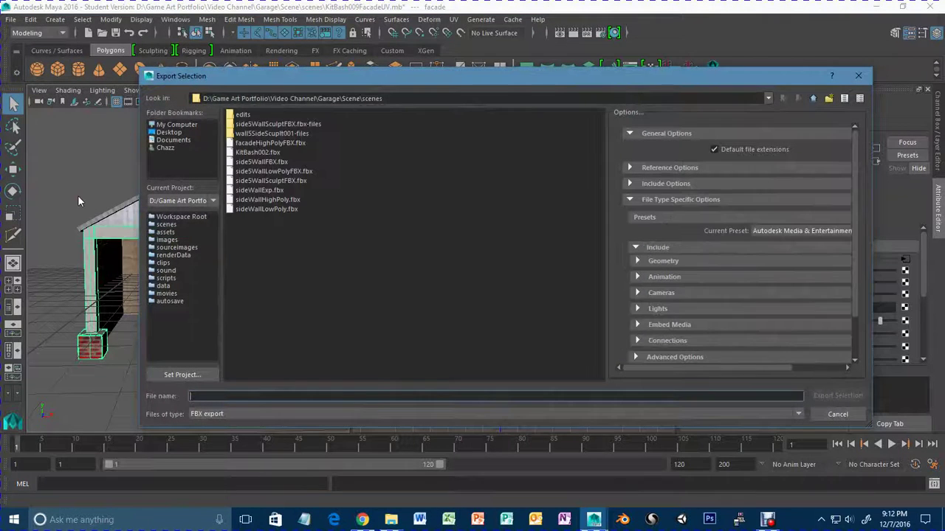
{"action": "type", "text": "faca"}
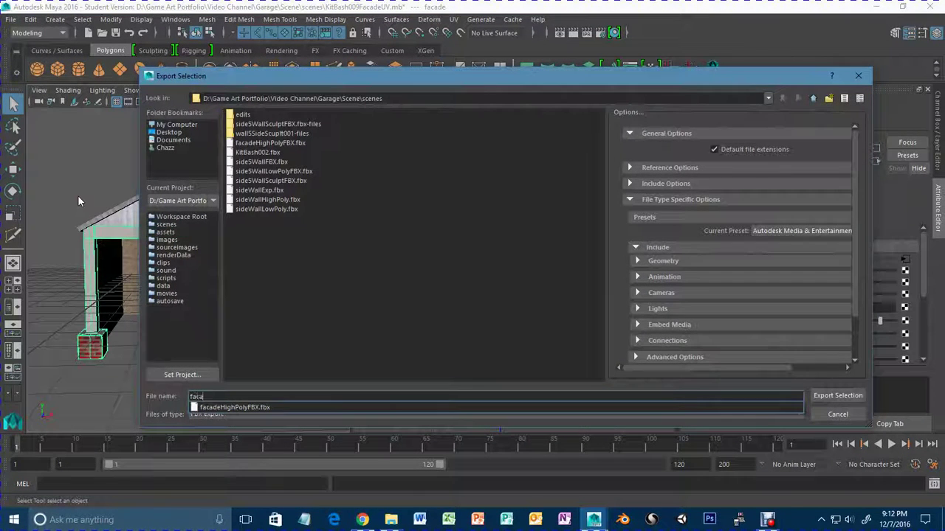
{"action": "type", "text": "deLowPolyFBX"}
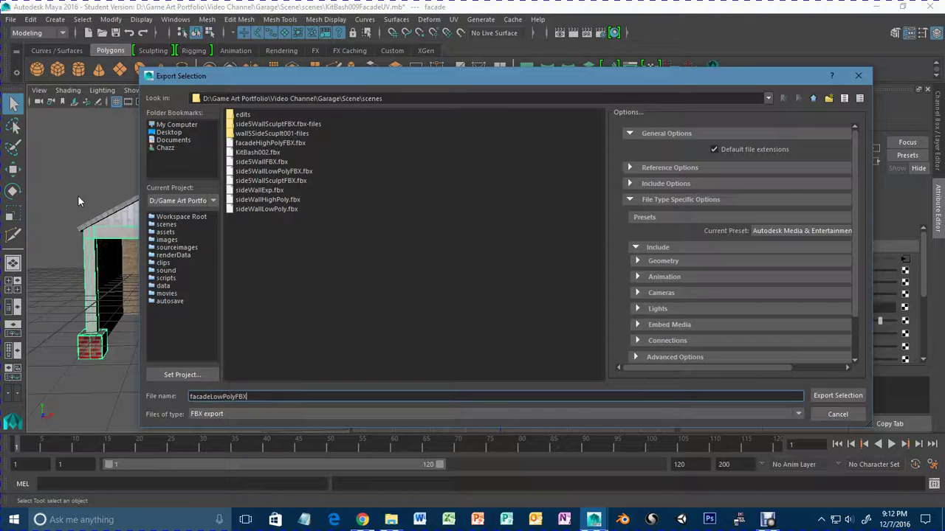
{"action": "key", "text": "Return"}
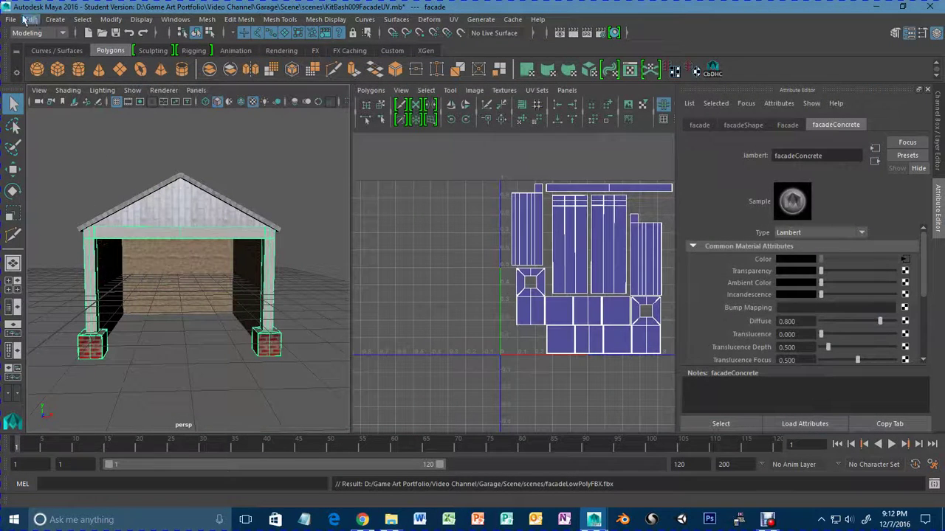
Save the Maya scene under the new name KitBash010FacadeTexture.mb.
{"action": "left_click", "coordinate": [11, 19]}
{"action": "left_click", "coordinate": [80, 82]}
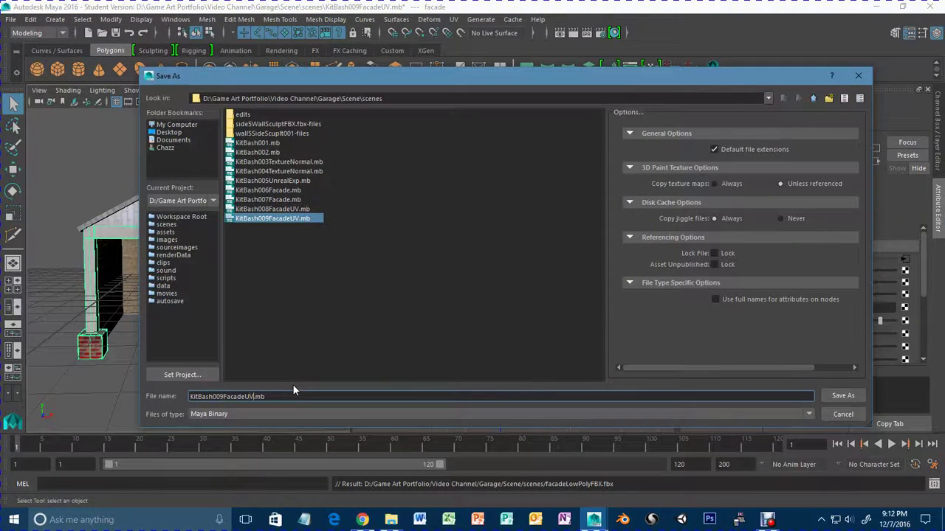
{"action": "key", "text": "BackSpace"}
{"action": "key", "text": "BackSpace"}
{"action": "type", "text": "Texture"}
{"action": "key", "text": "Left"}
{"action": "key", "text": "Left"}
{"action": "key", "text": "Left"}
{"action": "key", "text": "Left"}
{"action": "key", "text": "Left"}
{"action": "key", "text": "Left"}
{"action": "key", "text": "Left"}
{"action": "key", "text": "Left"}
{"action": "key", "text": "Left"}
{"action": "key", "text": "Left"}
{"action": "key", "text": "Left"}
{"action": "key", "text": "Left"}
{"action": "key", "text": "Left"}
{"action": "key", "text": "BackSpace"}
{"action": "key", "text": "BackSpace"}
{"action": "type", "text": "120"}
{"action": "key", "text": "Return"}
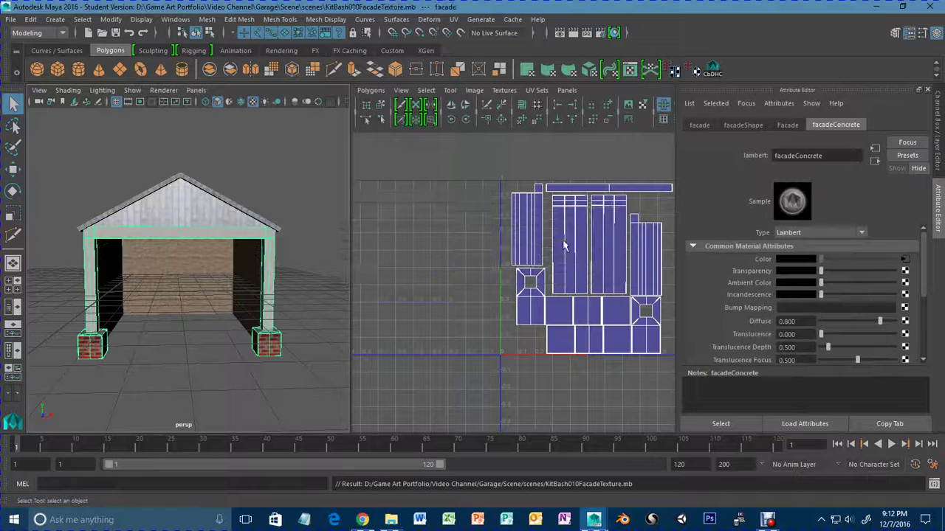
Switch from Maya to xNormal by launching it from the desktop, and clear all high definition meshes.
{"action": "left_click", "coordinate": [876, 6]}
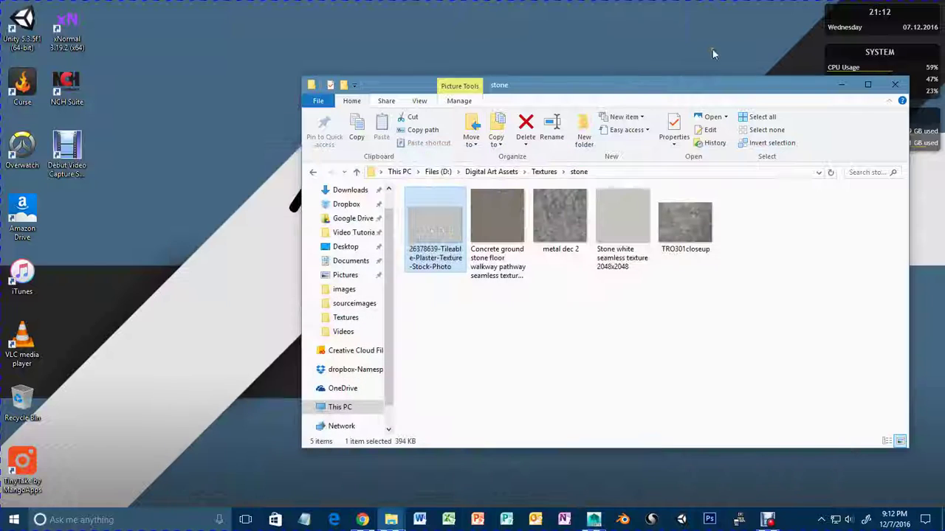
{"action": "left_click", "coordinate": [837, 84]}
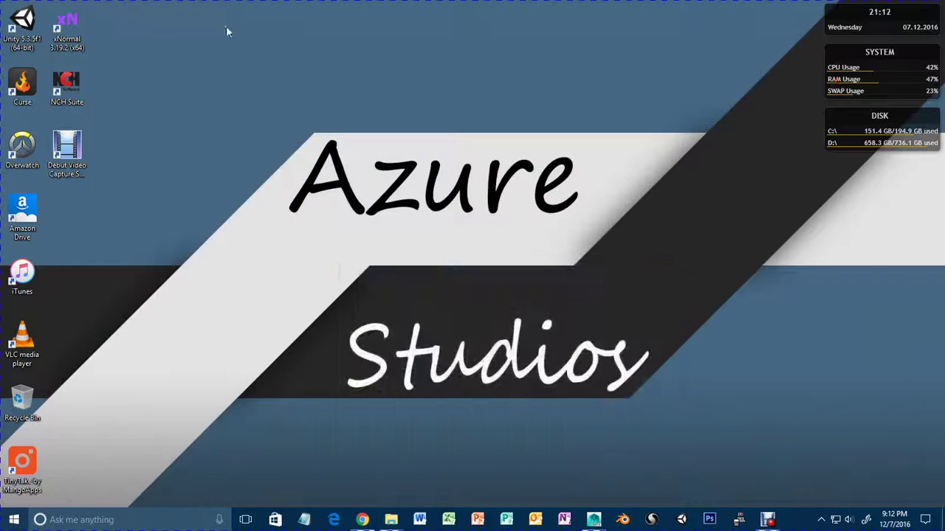
{"action": "double_click", "coordinate": [63, 39]}
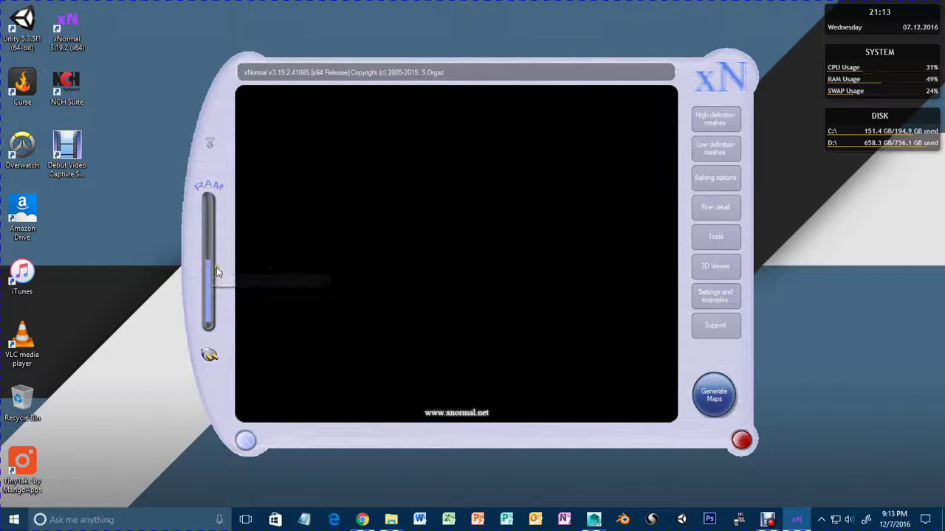
{"action": "left_click", "coordinate": [710, 119]}
{"action": "left_click", "coordinate": [476, 392]}
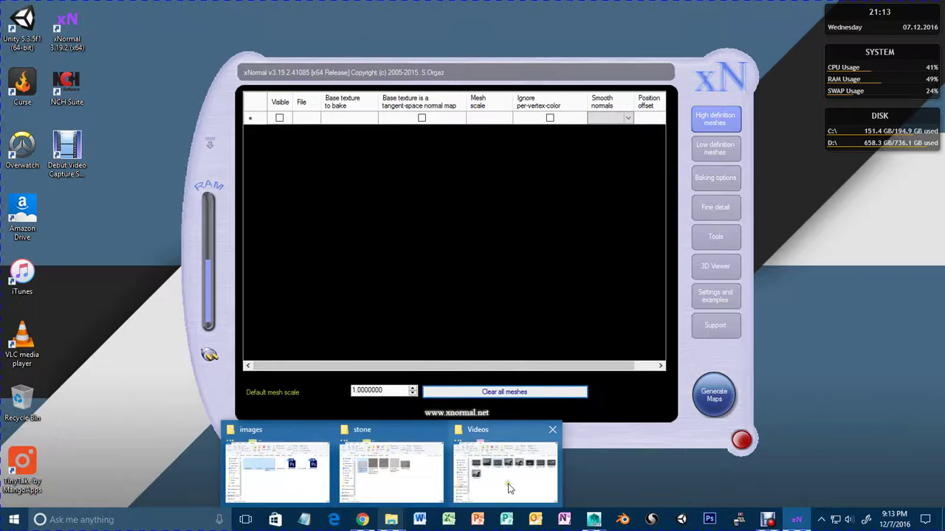
Switch to the File Explorer window showing the Garage project's images and open its Scene\scenes folder.
{"action": "mouse_move", "coordinate": [502, 481]}
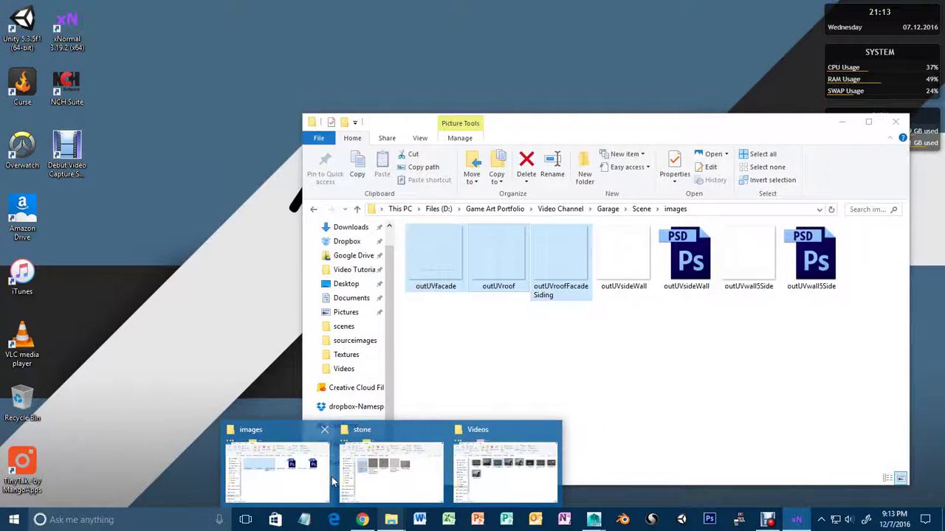
{"action": "left_click", "coordinate": [277, 472]}
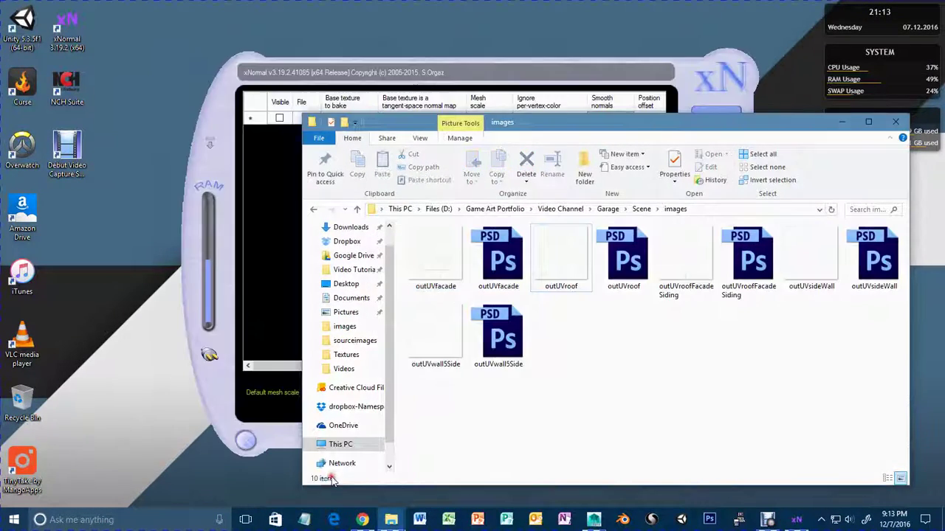
{"action": "left_click", "coordinate": [640, 209]}
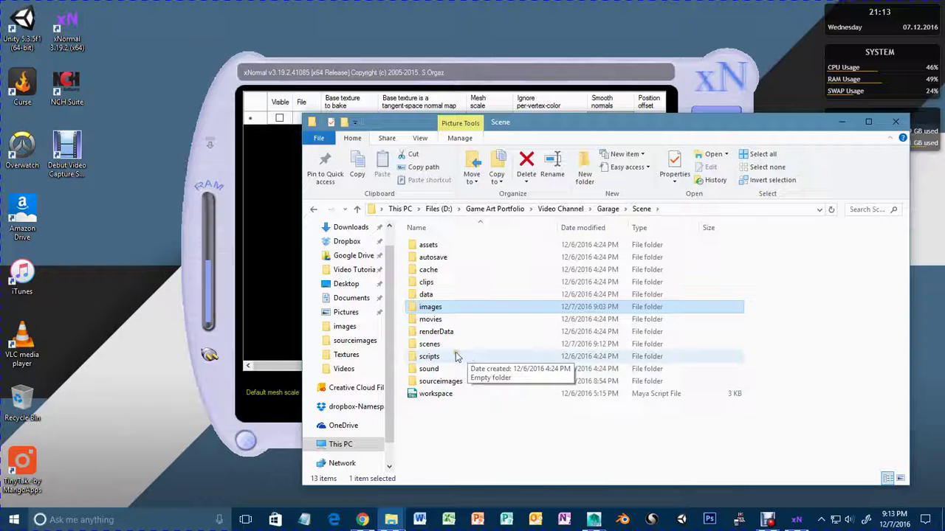
{"action": "left_click", "coordinate": [452, 345]}
{"action": "double_click", "coordinate": [453, 345]}
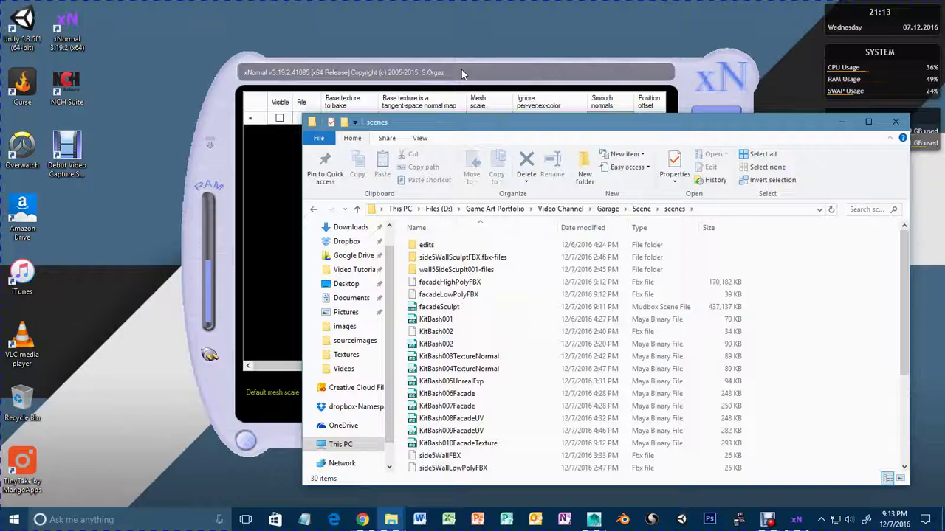
Add facadeHighPolyFBX from the scenes folder to xNormal's high definition meshes, moving the xNormal window aside for access.
{"action": "scroll", "coordinate": [523, 334], "scroll_direction": "down", "scroll_amount": 1}
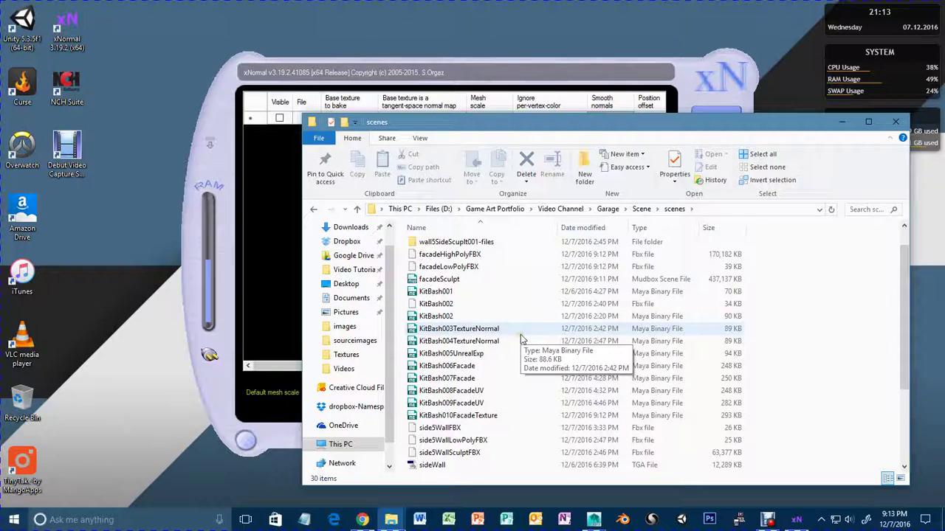
{"action": "scroll", "coordinate": [521, 338], "scroll_direction": "down", "scroll_amount": 1}
{"action": "left_click", "coordinate": [498, 65]}
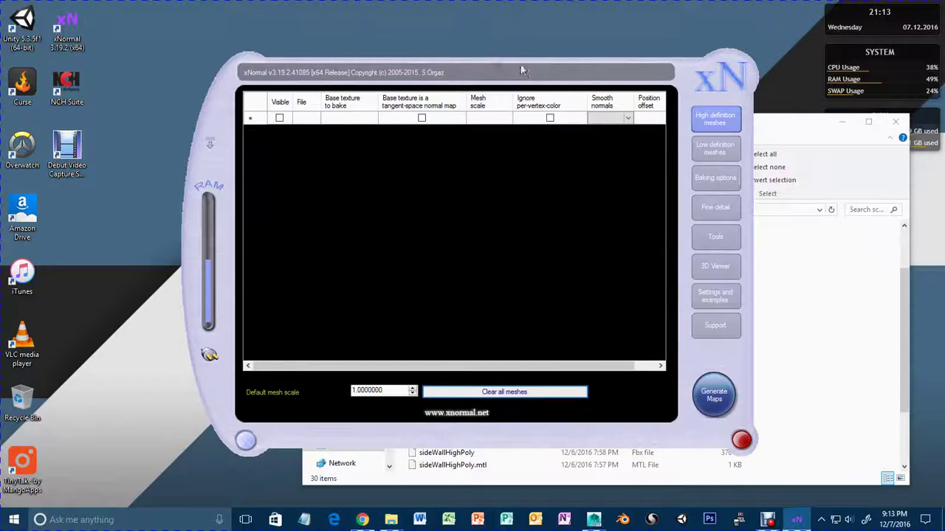
{"action": "left_click_drag", "start_coordinate": [521, 70], "coordinate": [337, 27]}
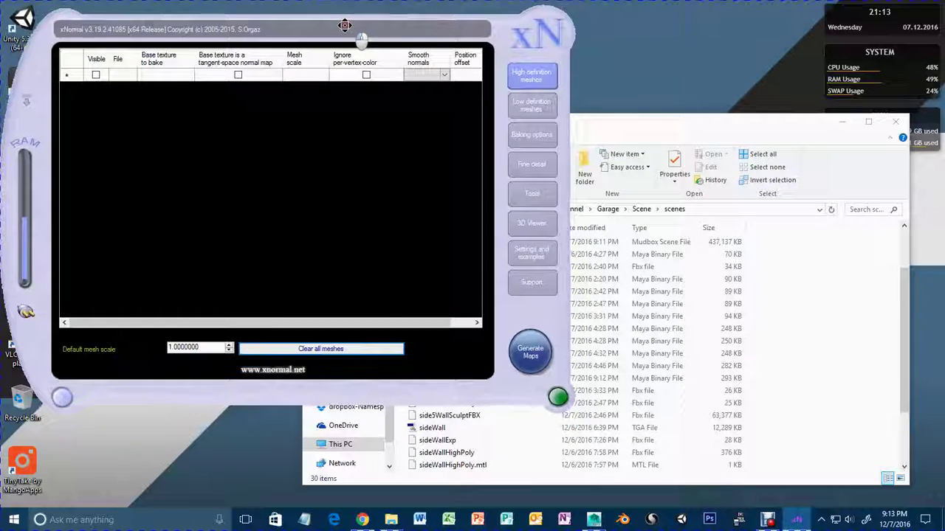
{"action": "left_click", "coordinate": [676, 135]}
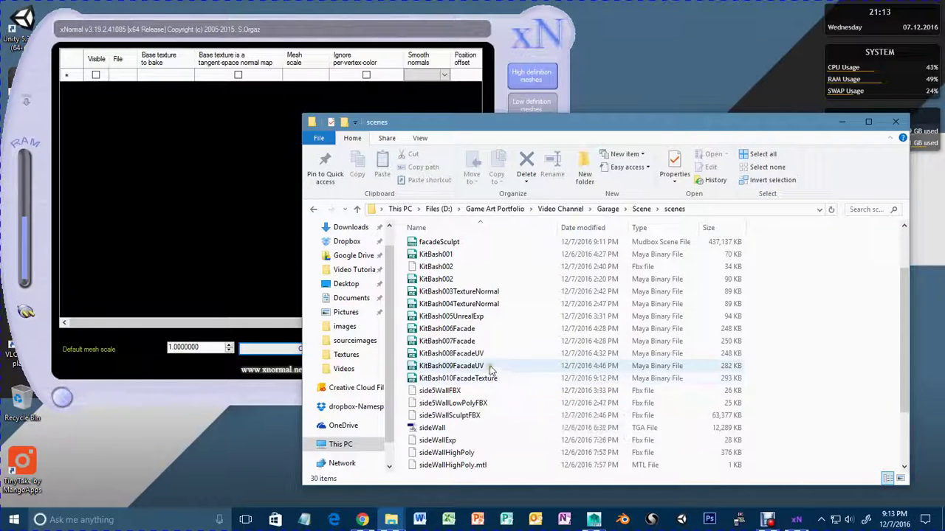
{"action": "scroll", "coordinate": [491, 396], "scroll_direction": "down", "scroll_amount": 1}
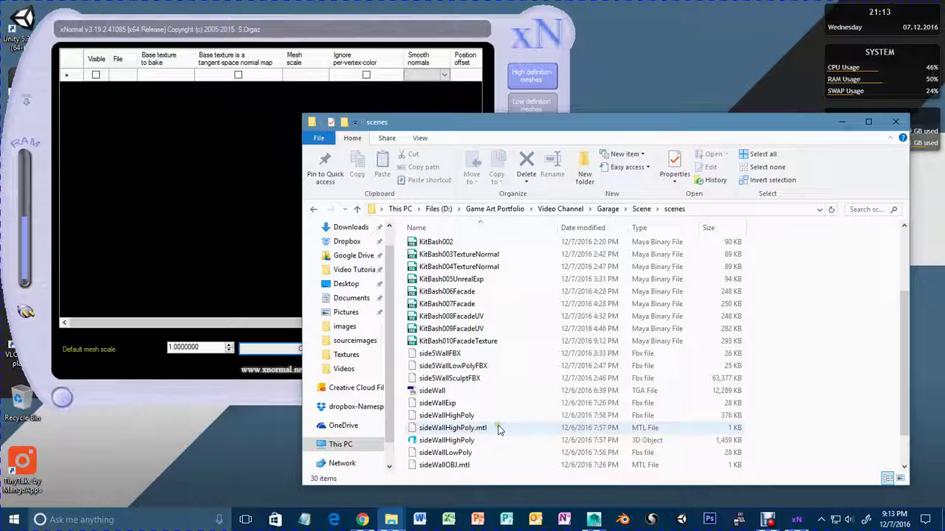
{"action": "scroll", "coordinate": [487, 413], "scroll_direction": "up", "scroll_amount": 1}
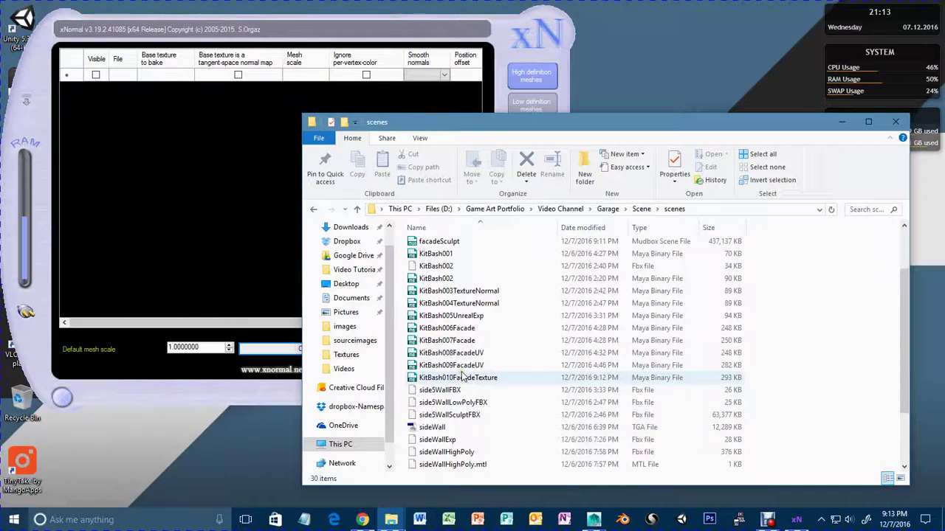
{"action": "scroll", "coordinate": [463, 376], "scroll_direction": "up", "scroll_amount": 1}
{"action": "left_click", "coordinate": [435, 254]}
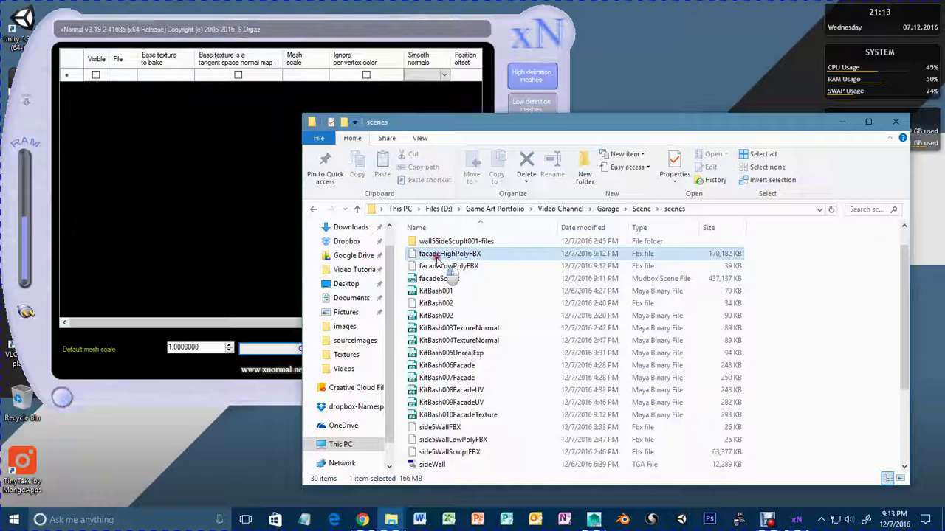
{"action": "left_click_drag", "start_coordinate": [436, 257], "coordinate": [238, 204]}
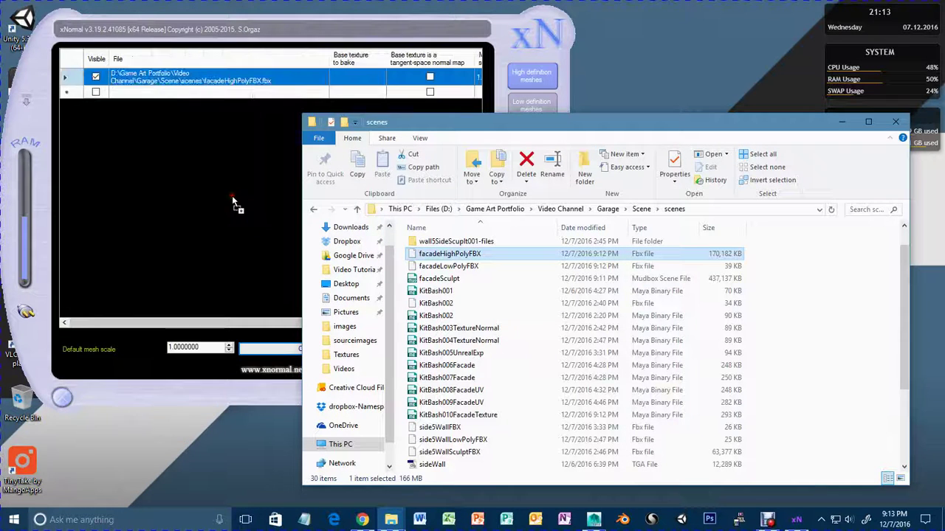
Clear xNormal's low definition meshes and add facadeLowPolyFBX from the scenes folder to that list.
{"action": "left_click", "coordinate": [555, 28]}
{"action": "left_click", "coordinate": [531, 105]}
{"action": "left_click", "coordinate": [348, 350]}
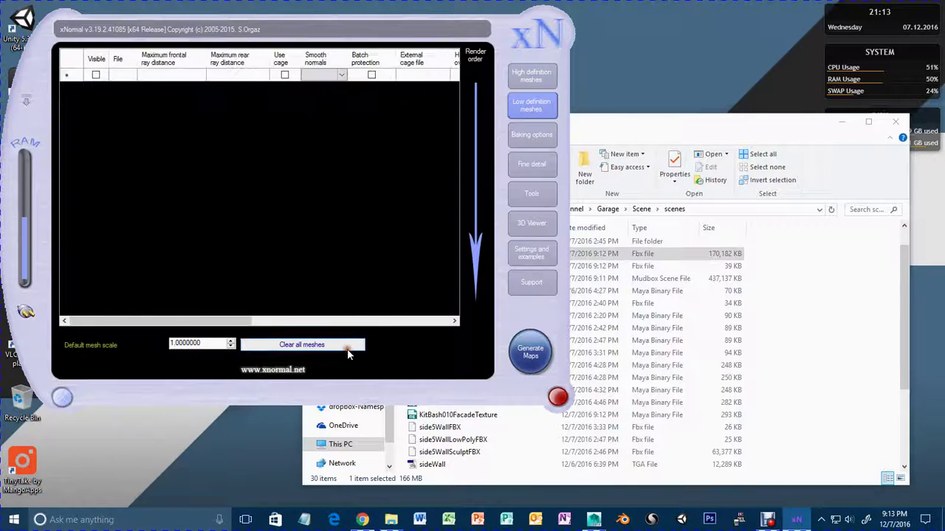
{"action": "left_click", "coordinate": [698, 127]}
{"action": "left_click", "coordinate": [472, 267]}
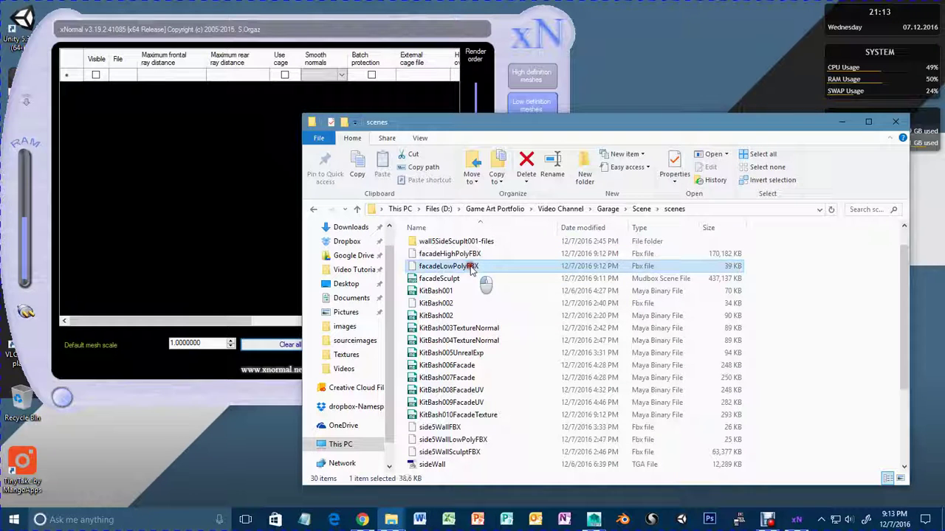
{"action": "left_click_drag", "start_coordinate": [472, 270], "coordinate": [244, 202]}
{"action": "left_click", "coordinate": [561, 60]}
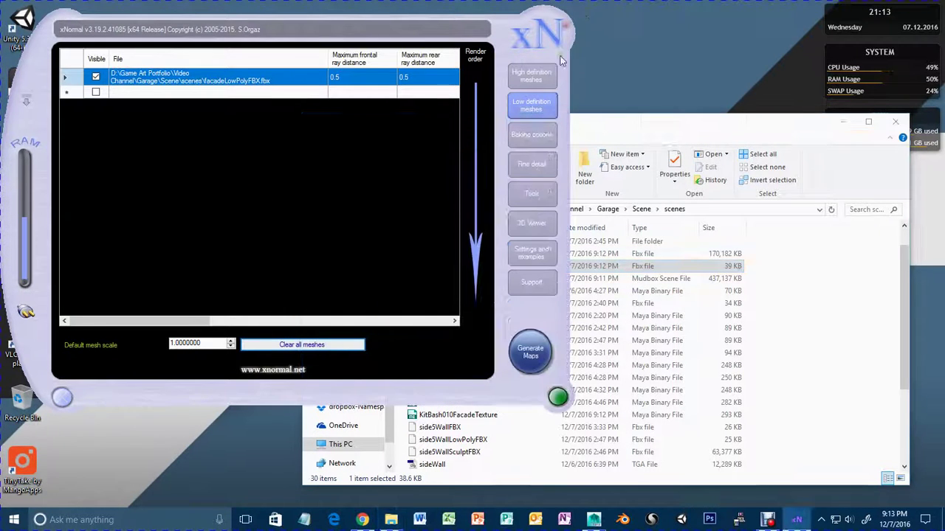
Change the output file name in the baking options to facadeNormal, keeping the sourceimages folder path.
{"action": "left_click", "coordinate": [532, 135]}
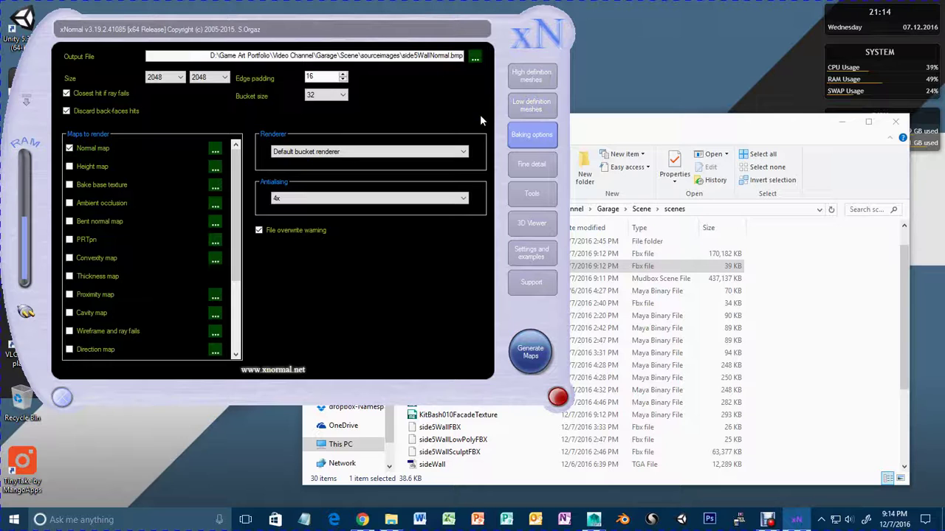
{"action": "key", "text": "BackSpace"}
{"action": "key", "text": "BackSpace"}
{"action": "key", "text": "BackSpace"}
{"action": "key", "text": "BackSpace"}
{"action": "key", "text": "BackSpace"}
{"action": "key", "text": "BackSpace"}
{"action": "key", "text": "BackSpace"}
{"action": "key", "text": "BackSpace"}
{"action": "key", "text": "BackSpace"}
{"action": "key", "text": "BackSpace"}
{"action": "key", "text": "BackSpace"}
{"action": "key", "text": "BackSpace"}
{"action": "key", "text": "BackSpace"}
{"action": "key", "text": "BackSpace"}
{"action": "key", "text": "BackSpace"}
{"action": "key", "text": "BackSpace"}
{"action": "key", "text": "BackSpace"}
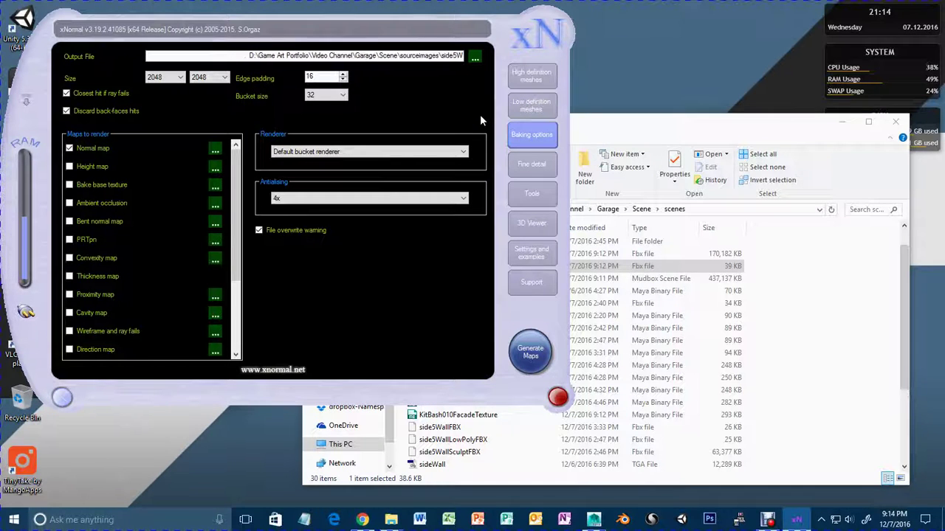
{"action": "key", "text": "BackSpace"}
{"action": "key", "text": "BackSpace"}
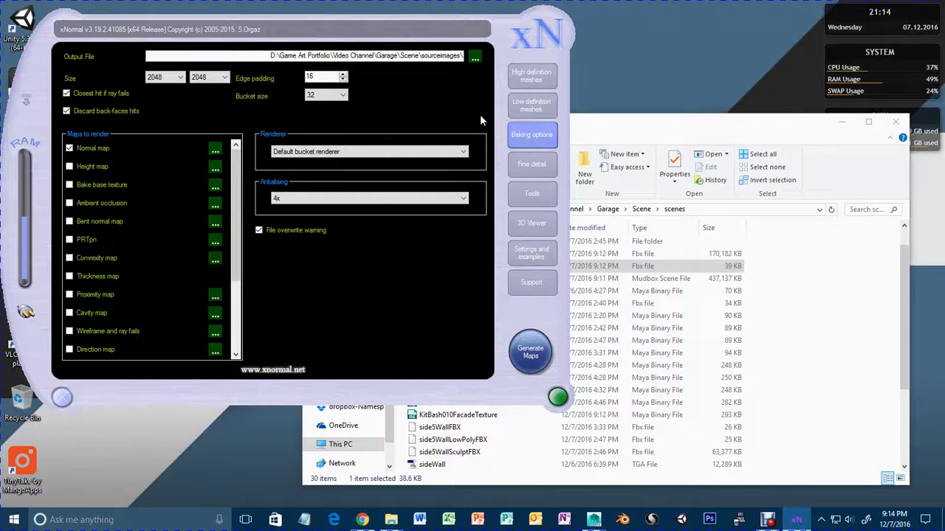
{"action": "type", "text": "facade"}
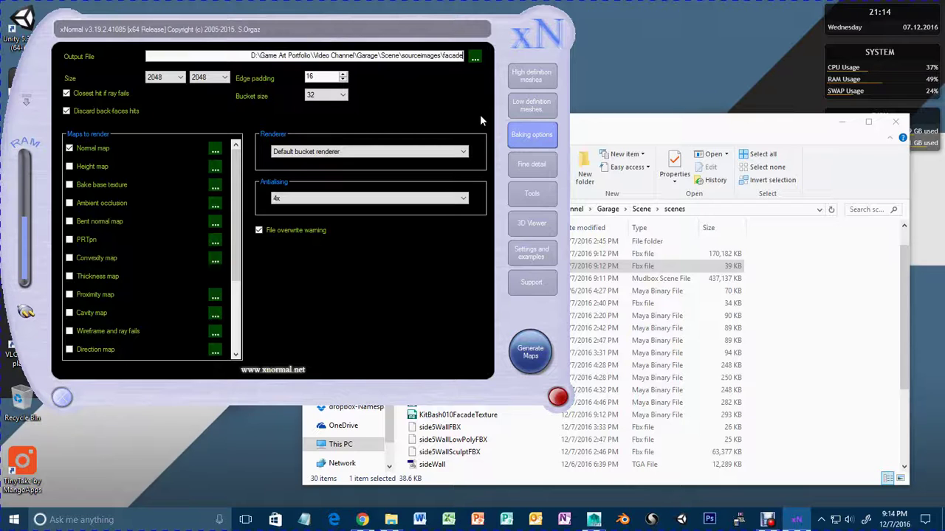
{"action": "type", "text": "Normal"}
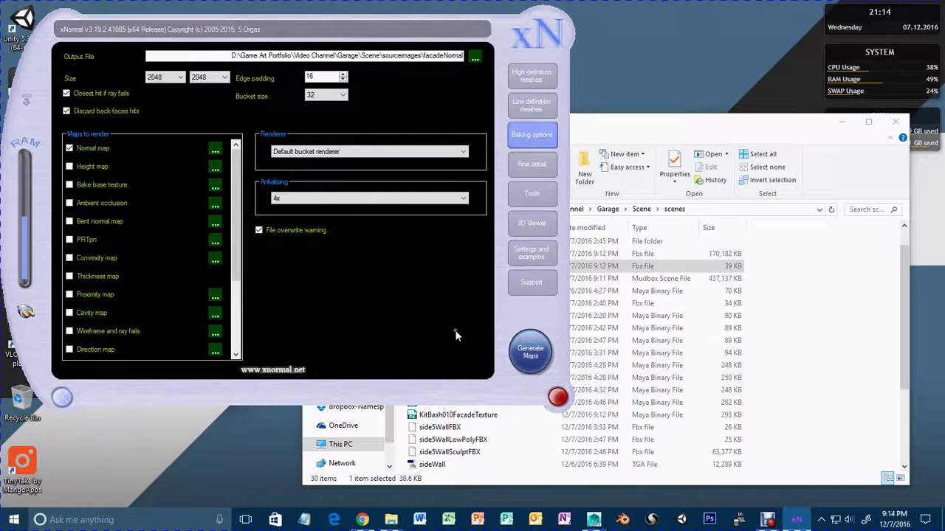
Try to generate the normal map with the facadeNormal output path, and recheck the high and low definition mesh lists.
{"action": "left_click", "coordinate": [530, 346]}
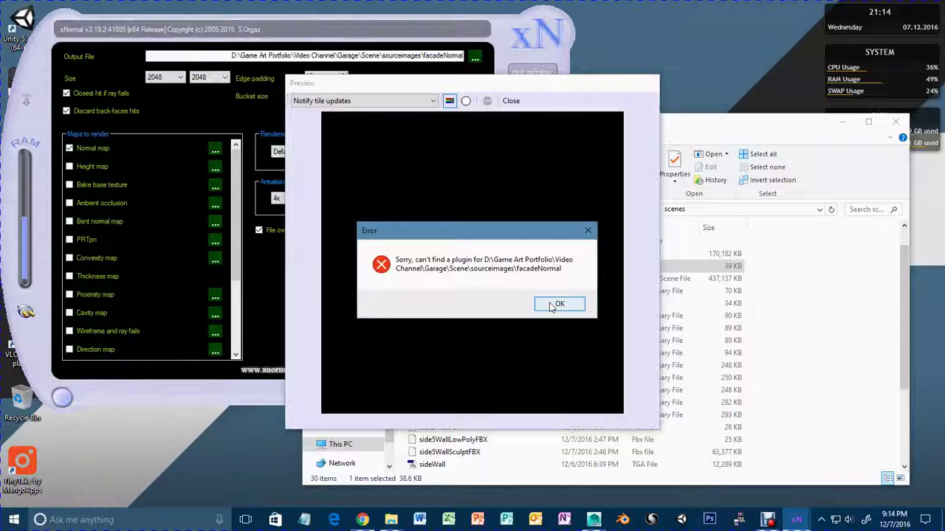
{"action": "left_click", "coordinate": [559, 304]}
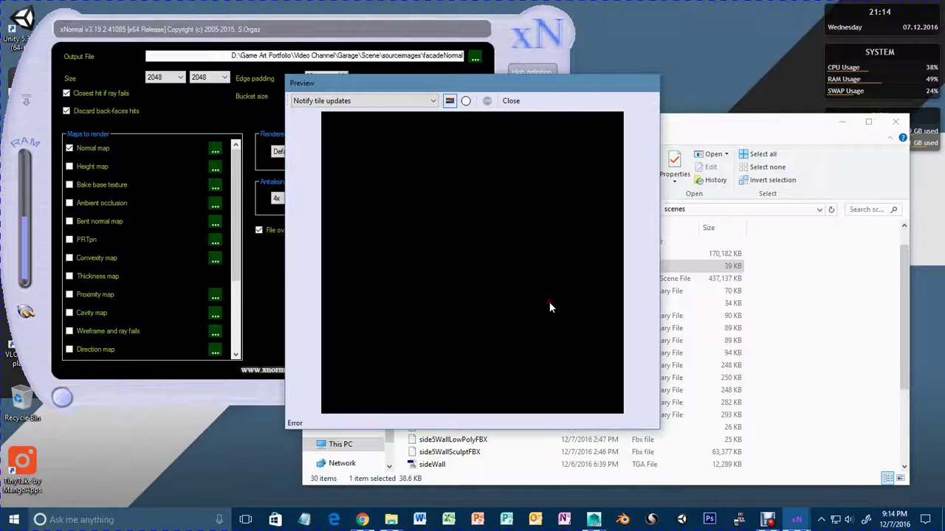
{"action": "left_click", "coordinate": [510, 101]}
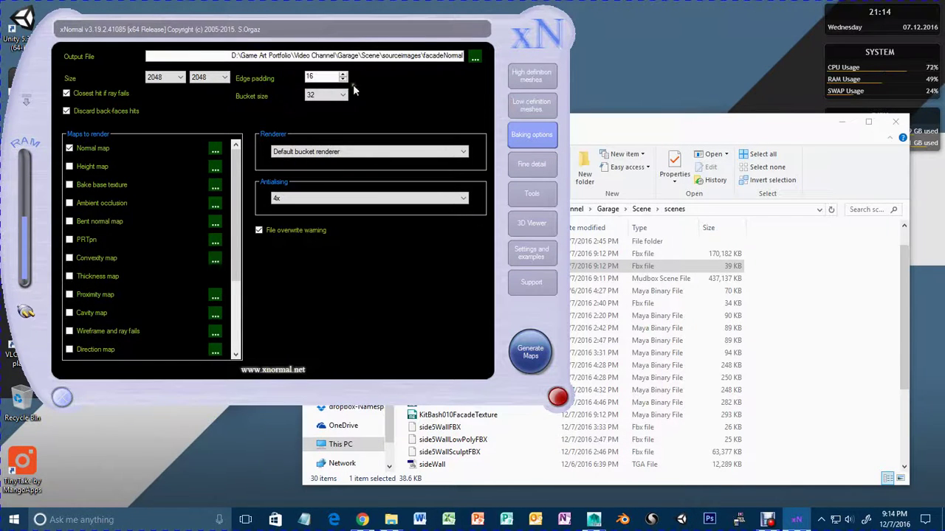
{"action": "left_click", "coordinate": [531, 76]}
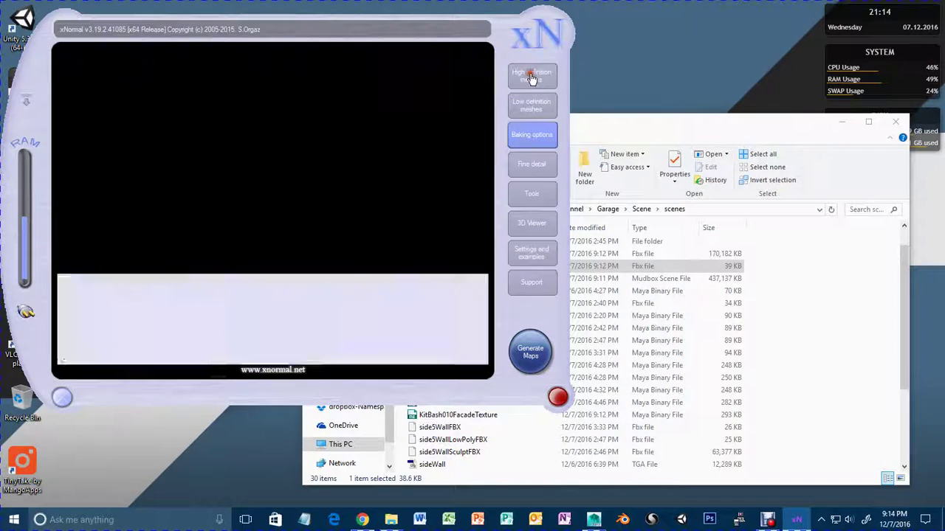
{"action": "left_click", "coordinate": [534, 99]}
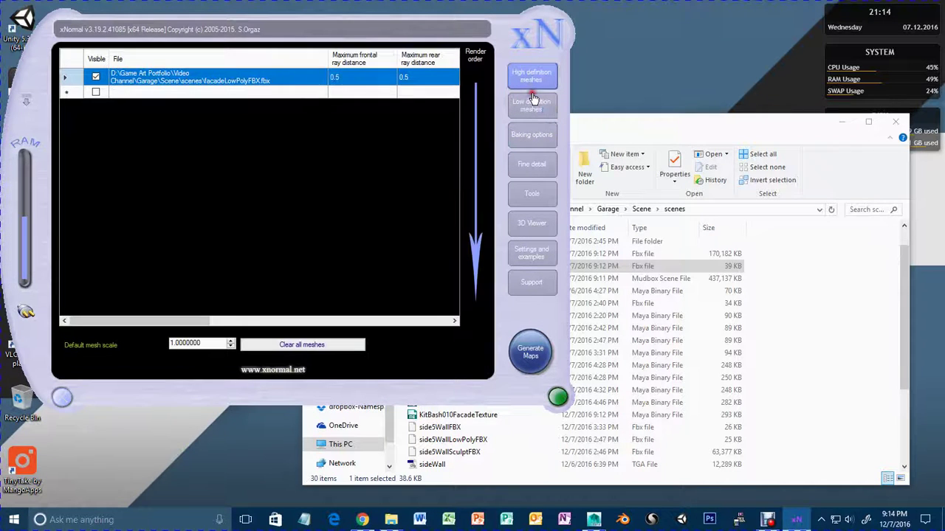
Set the baking output file to facadeNormal in BMP format in the sourceimages folder and generate the normal map.
{"action": "left_click", "coordinate": [537, 133]}
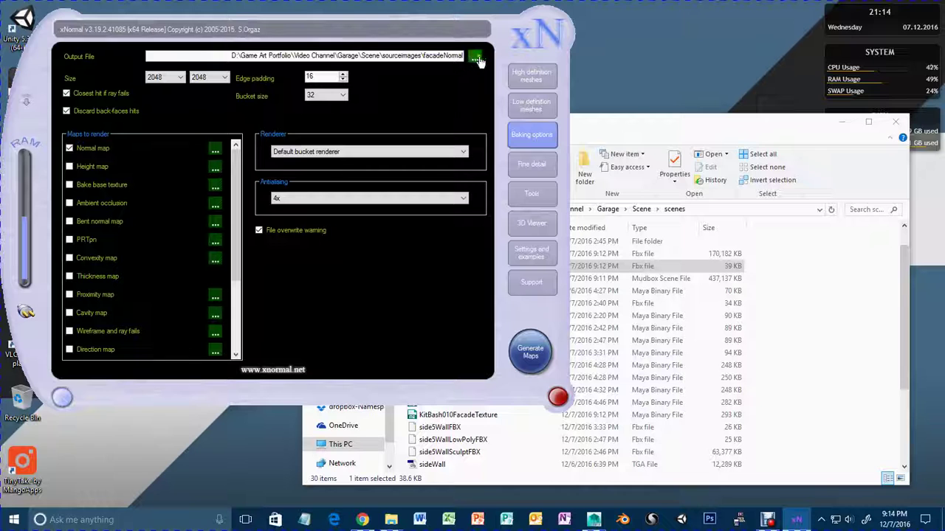
{"action": "left_click", "coordinate": [476, 57]}
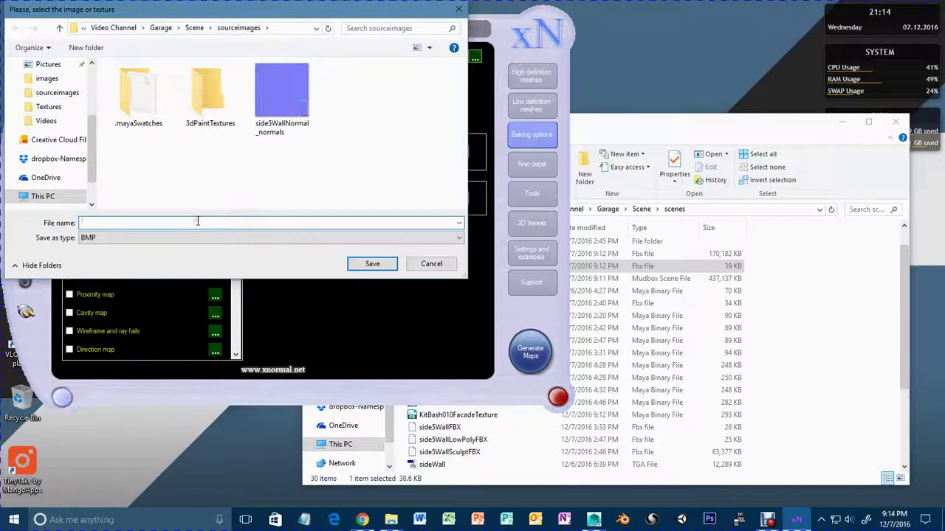
{"action": "type", "text": "facade"}
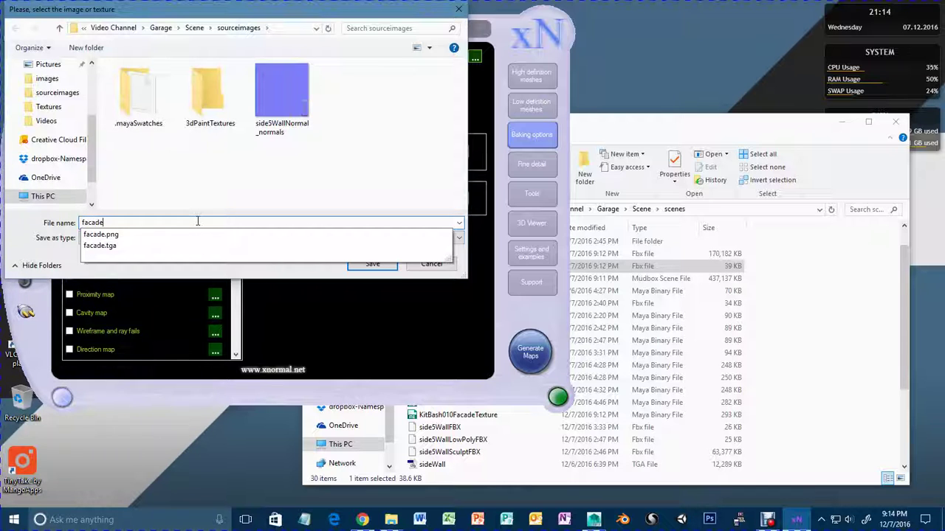
{"action": "type", "text": "NOr"}
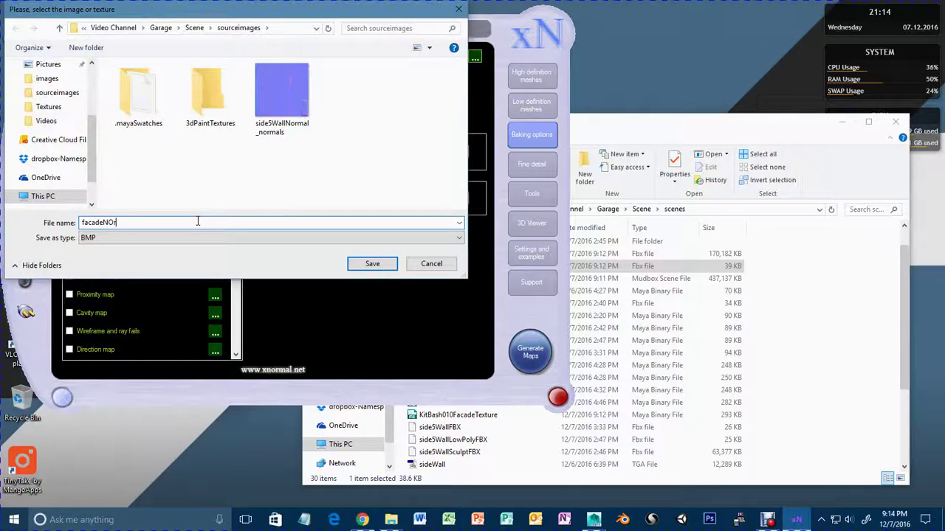
{"action": "type", "text": "mamal"}
{"action": "left_click", "coordinate": [372, 263]}
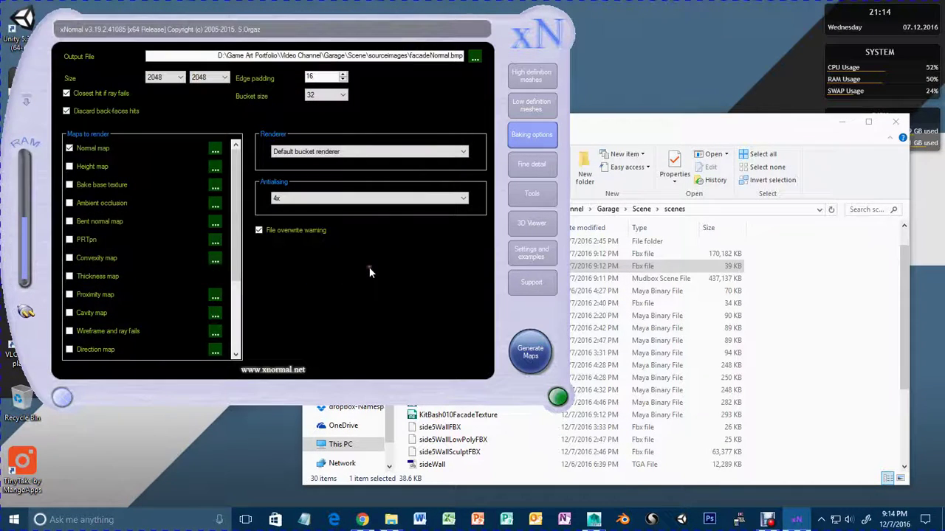
{"action": "left_click", "coordinate": [531, 353]}
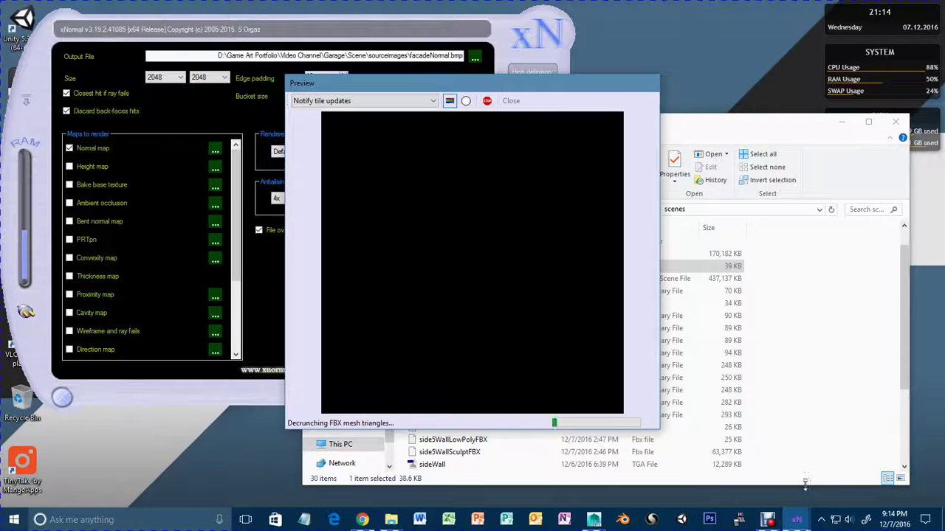
Bring the finished normal map preview forward, close it, and exit xNormal.
{"action": "left_click", "coordinate": [772, 525]}
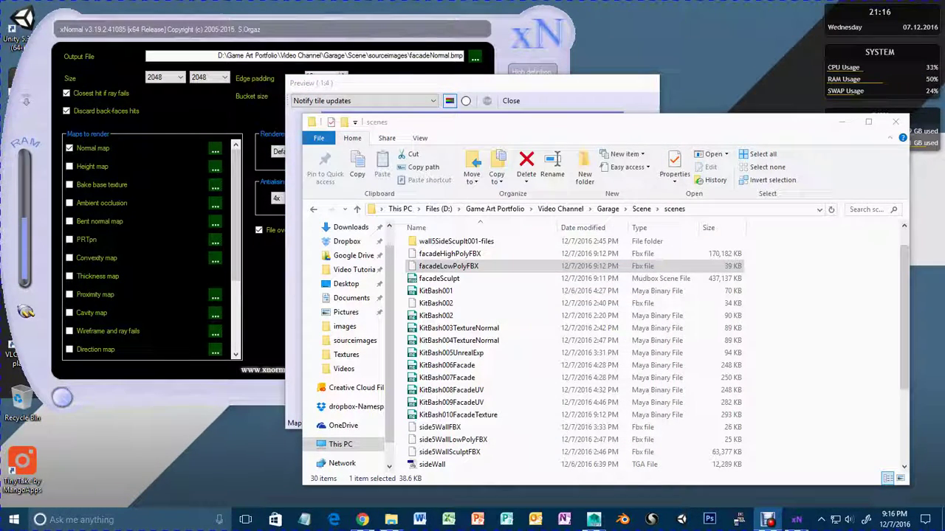
{"action": "left_click", "coordinate": [558, 82]}
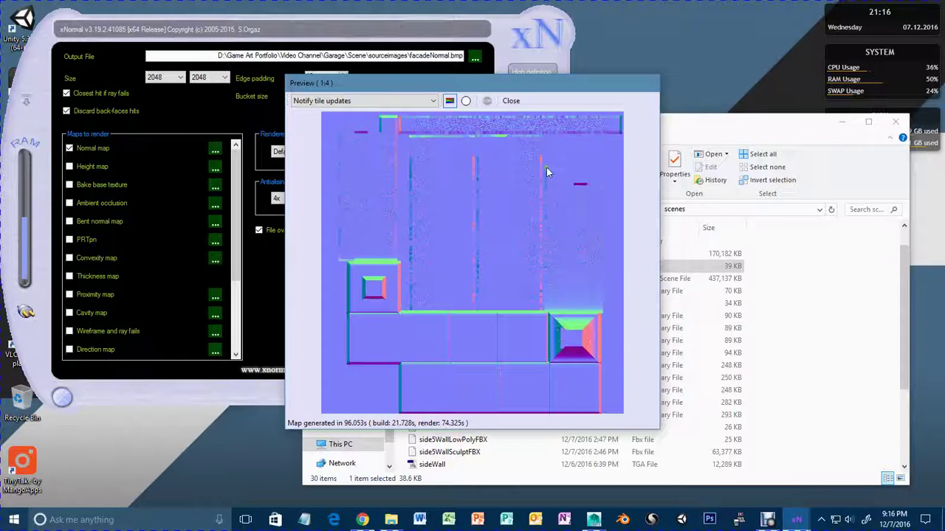
{"action": "left_click", "coordinate": [511, 101]}
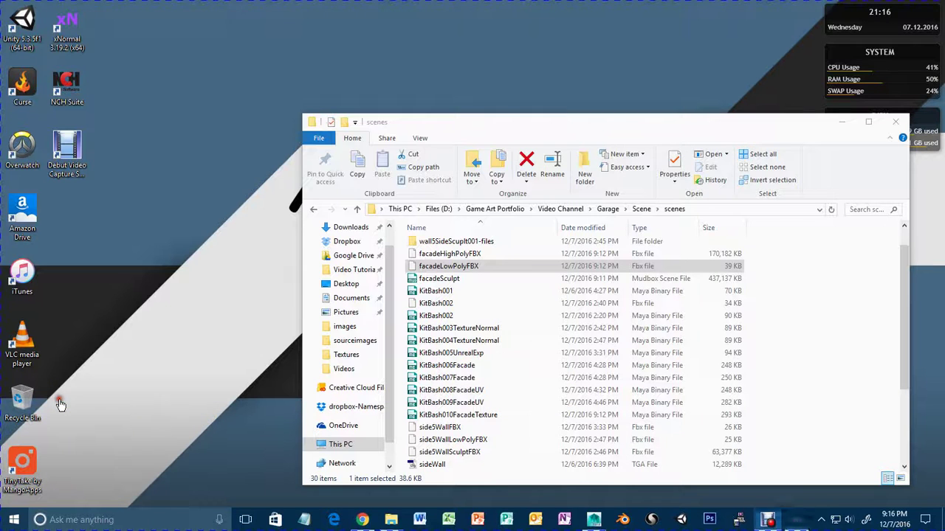
{"action": "left_click", "coordinate": [62, 398]}
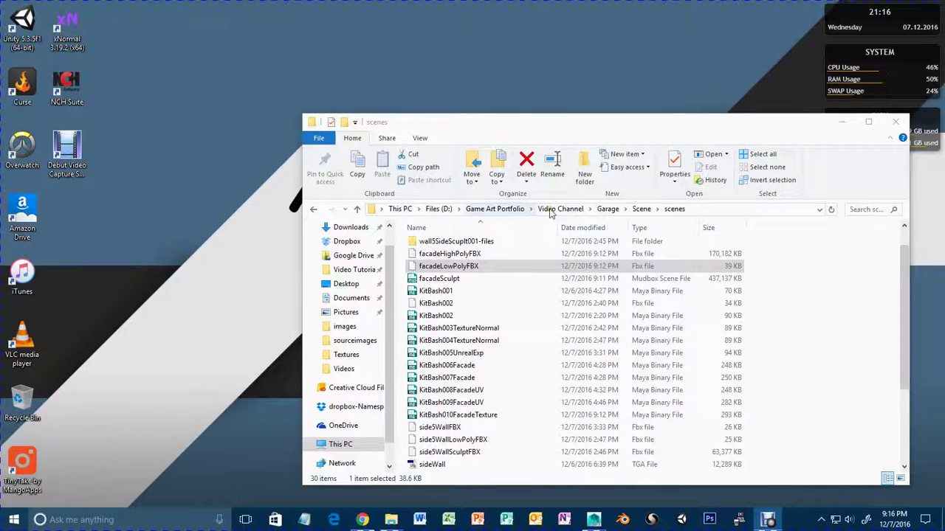
Locate facadeNormal_normals in the sourceimages folder and open it in Photoshop.
{"action": "left_click", "coordinate": [642, 210]}
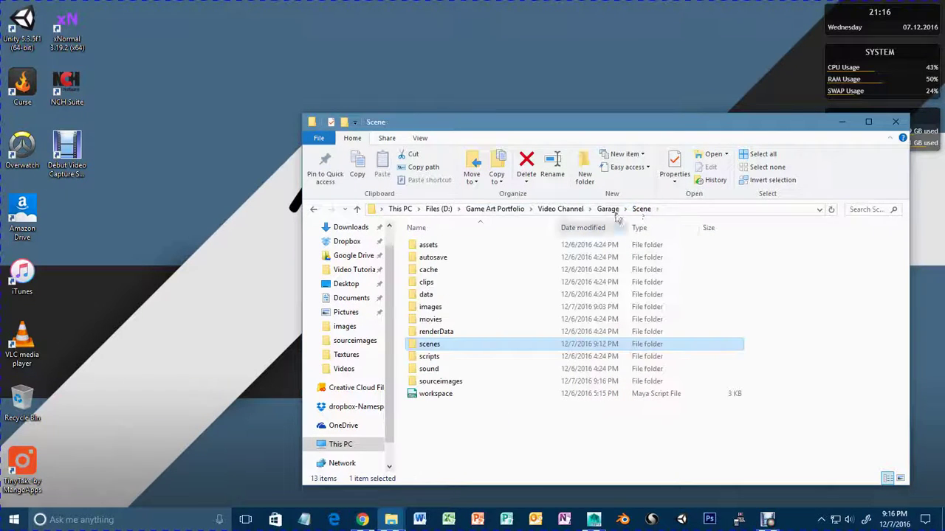
{"action": "double_click", "coordinate": [450, 380]}
{"action": "left_click", "coordinate": [687, 277]}
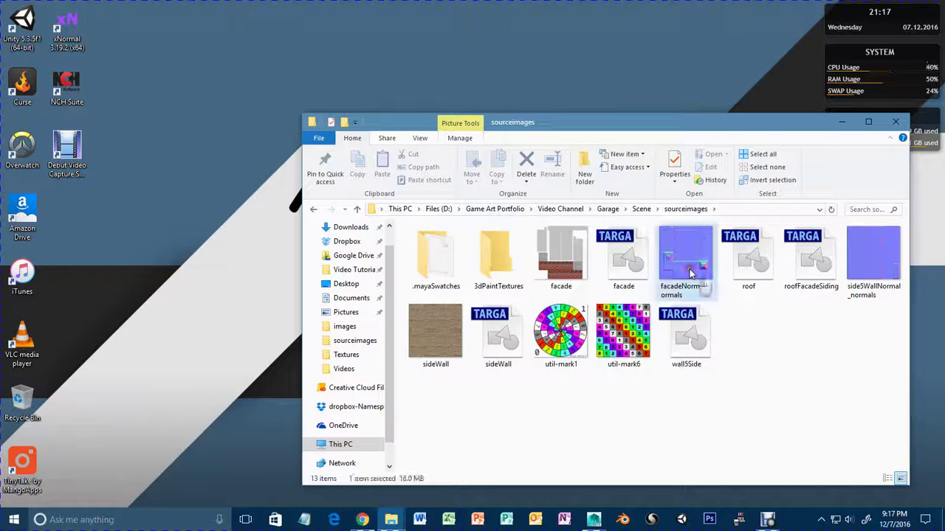
{"action": "left_click", "coordinate": [708, 520]}
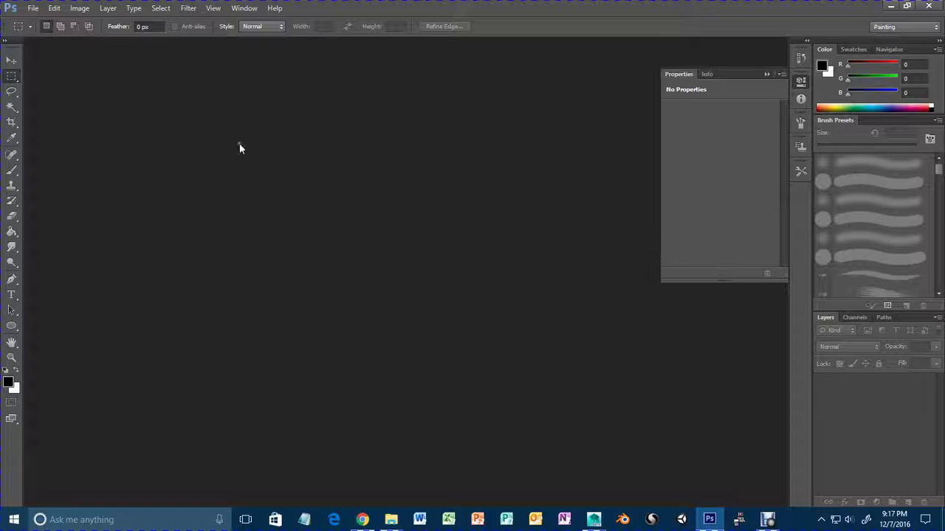
{"action": "mouse_move", "coordinate": [391, 518]}
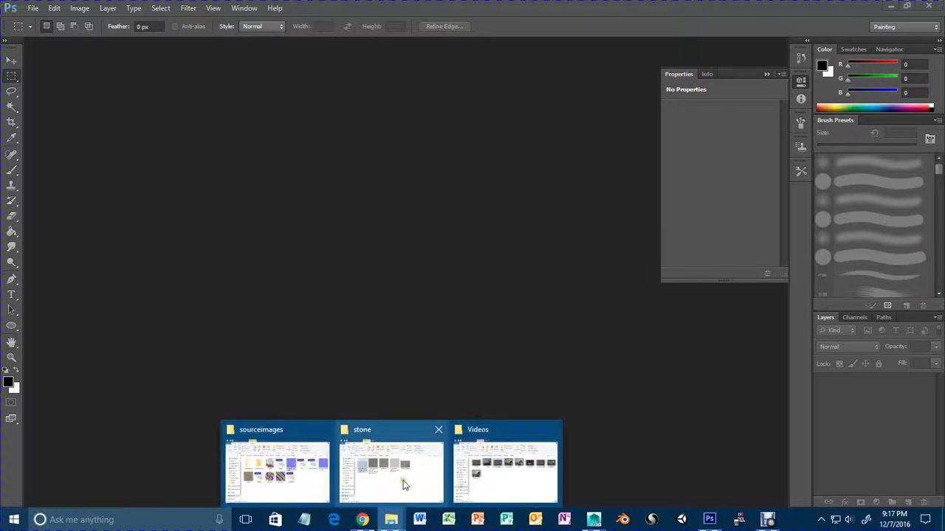
{"action": "left_click", "coordinate": [301, 477]}
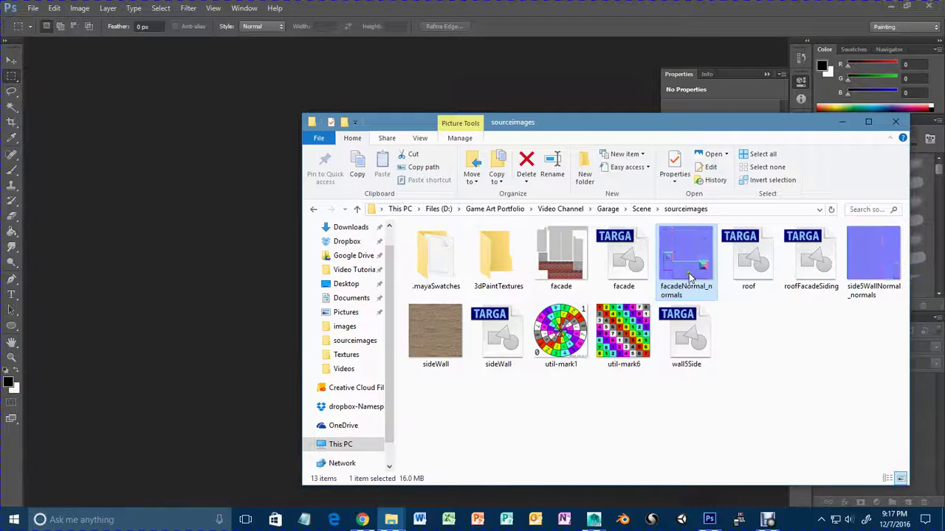
{"action": "left_click_drag", "start_coordinate": [688, 275], "coordinate": [544, 16]}
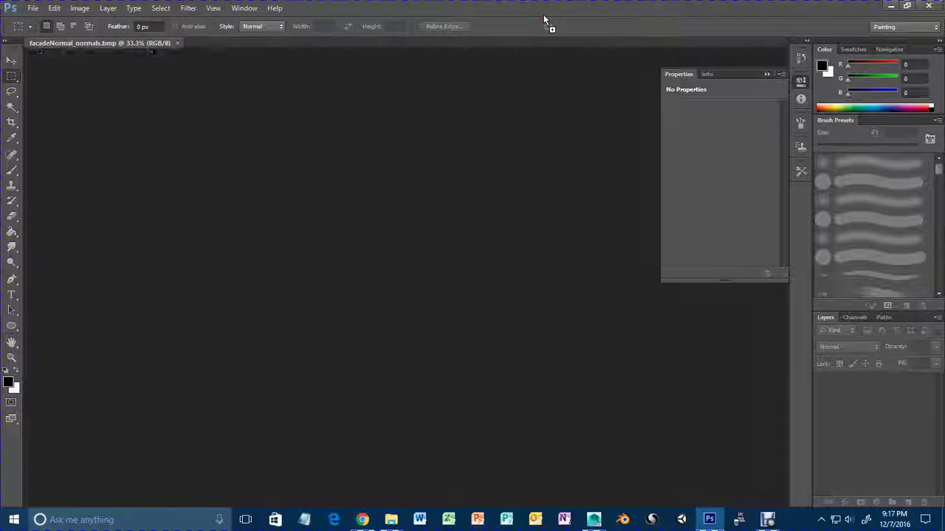
Convert the background to Layer 0, duplicate it, hide the original, and add an empty layer on top for the paint fixes.
{"action": "double_click", "coordinate": [922, 390]}
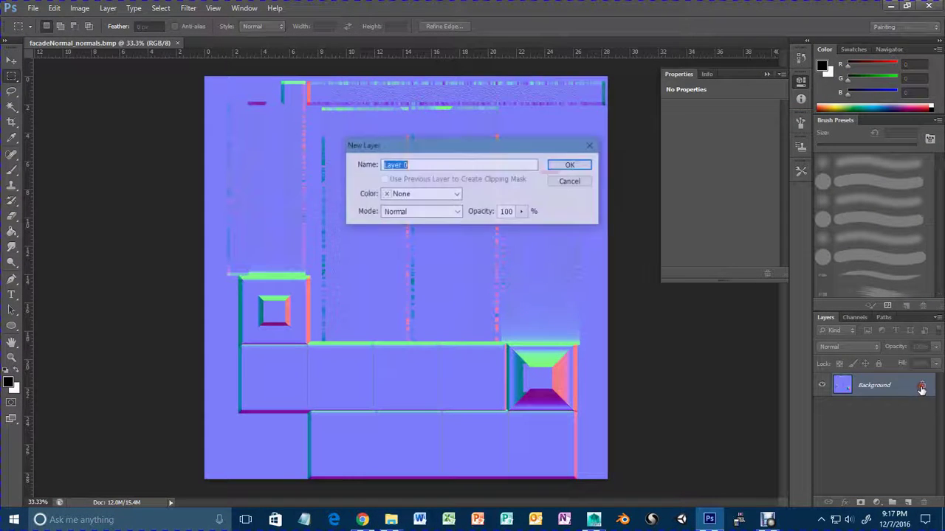
{"action": "left_click", "coordinate": [565, 162]}
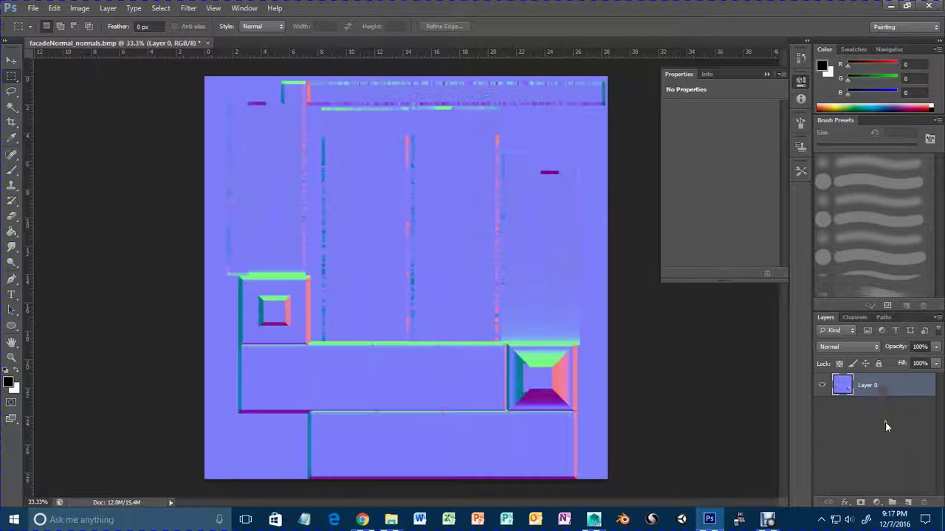
{"action": "key", "text": "ctrl+j"}
{"action": "left_click", "coordinate": [822, 410]}
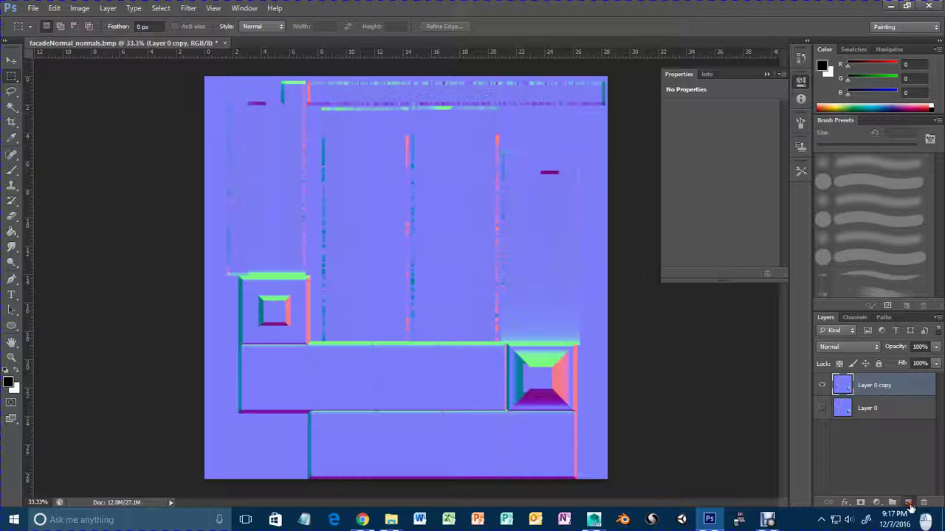
{"action": "left_click", "coordinate": [908, 503]}
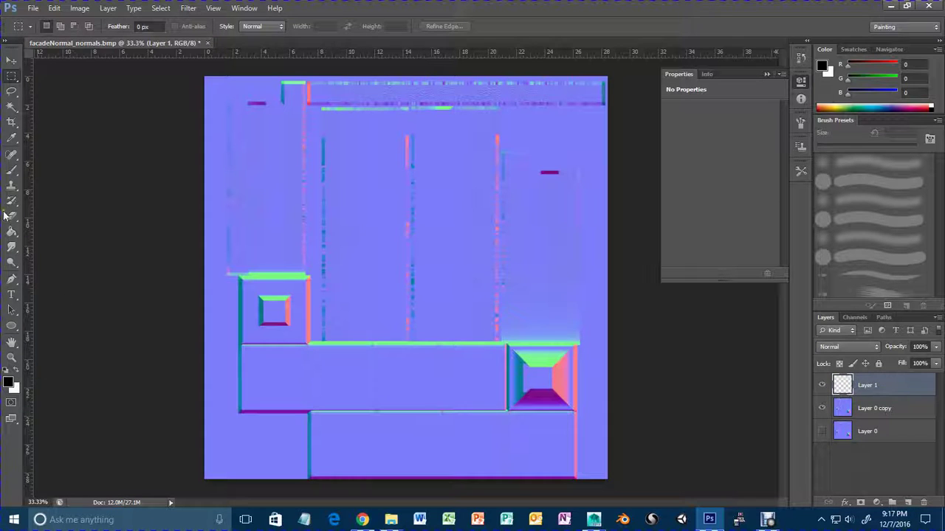
Sample the flat normal blue (128, 128, 255) and paint over both bevelled squares inside the brick blocks with the 30 px Brush.
{"action": "left_click", "coordinate": [11, 169]}
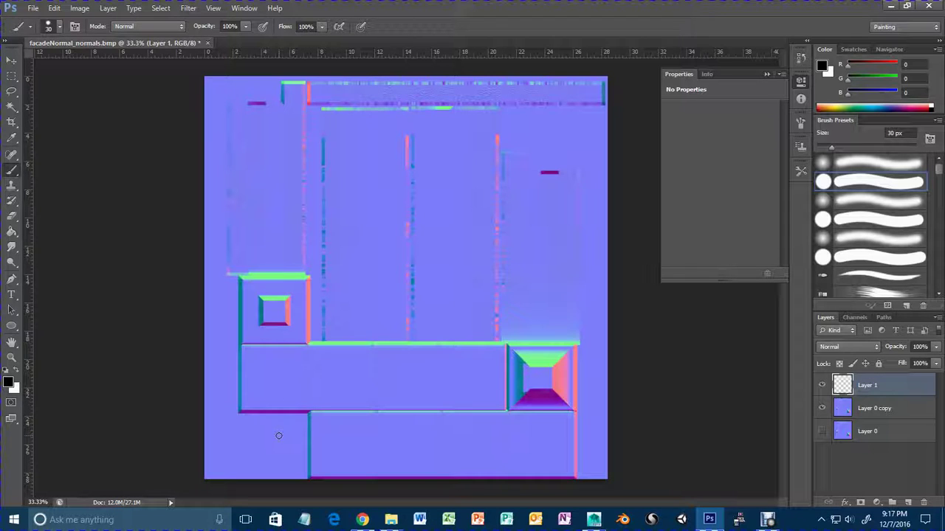
{"action": "key", "text": "alt"}
{"action": "left_click", "coordinate": [268, 443], "text": "alt"}
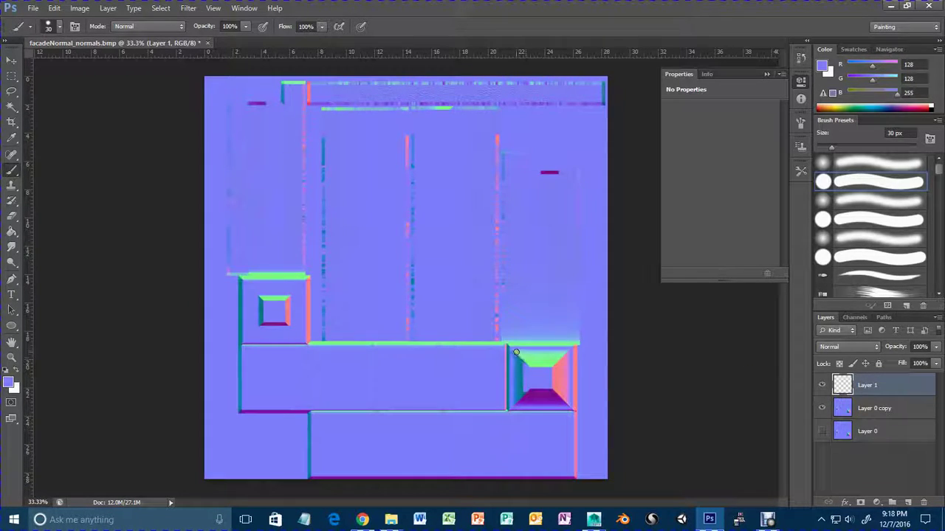
{"action": "mouse_move", "coordinate": [513, 352]}
{"action": "left_mouse_down"}
{"action": "mouse_move", "coordinate": [570, 354]}
{"action": "mouse_move", "coordinate": [568, 410]}
{"action": "mouse_move", "coordinate": [514, 405]}
{"action": "mouse_move", "coordinate": [517, 358]}
{"action": "mouse_move", "coordinate": [576, 373]}
{"action": "mouse_move", "coordinate": [576, 409]}
{"action": "mouse_move", "coordinate": [531, 406]}
{"action": "mouse_move", "coordinate": [522, 361]}
{"action": "mouse_move", "coordinate": [565, 365]}
{"action": "mouse_move", "coordinate": [573, 401]}
{"action": "mouse_move", "coordinate": [538, 403]}
{"action": "mouse_move", "coordinate": [544, 375]}
{"action": "mouse_move", "coordinate": [572, 377]}
{"action": "mouse_move", "coordinate": [569, 392]}
{"action": "mouse_move", "coordinate": [529, 392]}
{"action": "mouse_move", "coordinate": [558, 367]}
{"action": "mouse_move", "coordinate": [566, 396]}
{"action": "mouse_move", "coordinate": [547, 388]}
{"action": "left_mouse_up"}
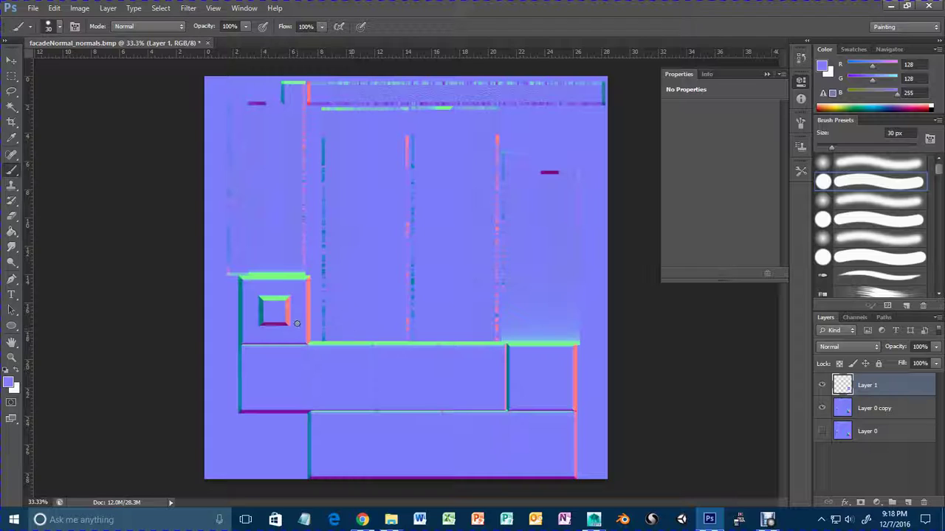
{"action": "mouse_move", "coordinate": [291, 325]}
{"action": "left_mouse_down"}
{"action": "mouse_move", "coordinate": [269, 325]}
{"action": "mouse_move", "coordinate": [260, 299]}
{"action": "mouse_move", "coordinate": [288, 298]}
{"action": "mouse_move", "coordinate": [288, 323]}
{"action": "mouse_move", "coordinate": [267, 323]}
{"action": "mouse_move", "coordinate": [265, 296]}
{"action": "mouse_move", "coordinate": [285, 296]}
{"action": "mouse_move", "coordinate": [286, 321]}
{"action": "mouse_move", "coordinate": [283, 301]}
{"action": "mouse_move", "coordinate": [264, 301]}
{"action": "left_mouse_up"}
Paint flat normal blue over the green strip between the leftmost plank and the block below it.
{"action": "key", "text": "z"}
{"action": "left_click", "coordinate": [259, 296], "text": "alt"}
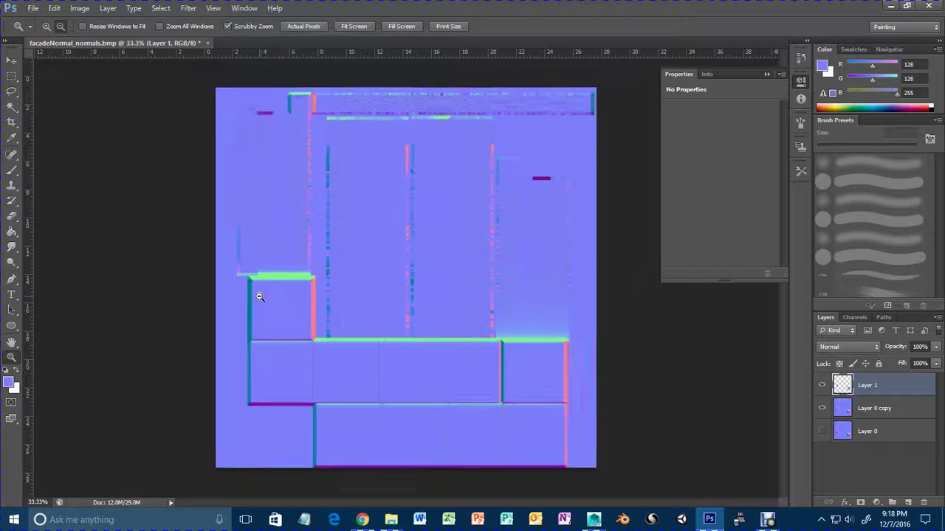
{"action": "left_click", "coordinate": [260, 296]}
{"action": "left_click", "coordinate": [275, 280]}
{"action": "left_click", "coordinate": [221, 269]}
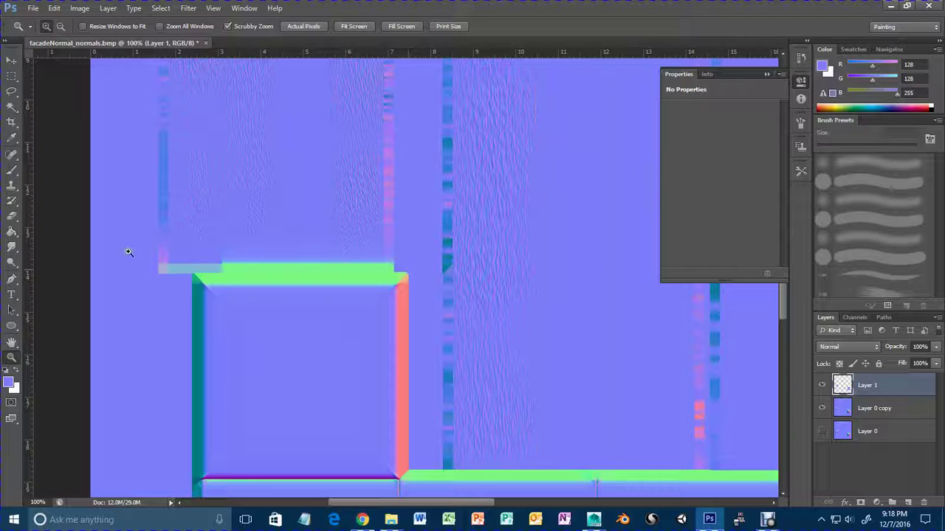
{"action": "left_click", "coordinate": [12, 171]}
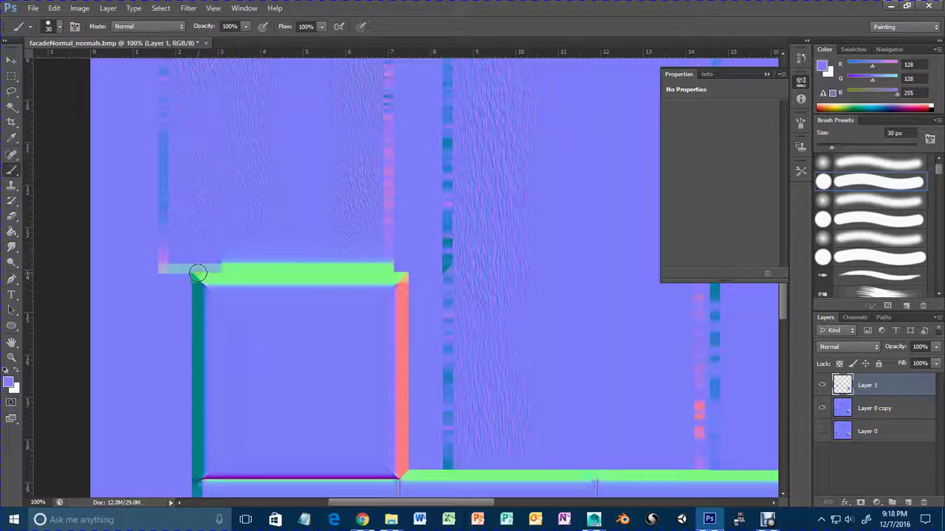
{"action": "mouse_move", "coordinate": [158, 271]}
{"action": "left_mouse_down"}
{"action": "mouse_move", "coordinate": [405, 274]}
{"action": "mouse_move", "coordinate": [393, 277]}
{"action": "left_mouse_up"}
Reduce the brush to 25 px and paint out the green strip along the top edges of the two middle planks.
{"action": "scroll", "coordinate": [387, 314], "scroll_direction": "up", "scroll_amount": 6}
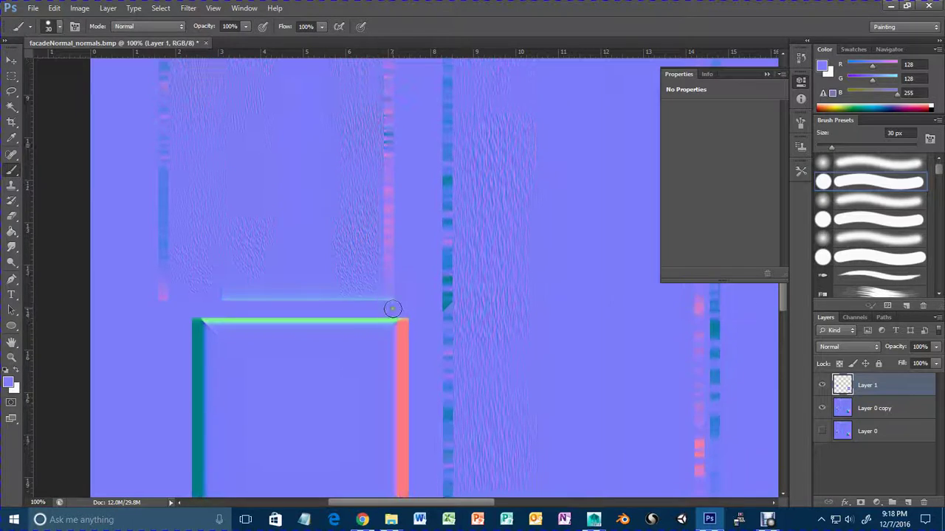
{"action": "scroll", "coordinate": [368, 325], "scroll_direction": "up", "scroll_amount": 5}
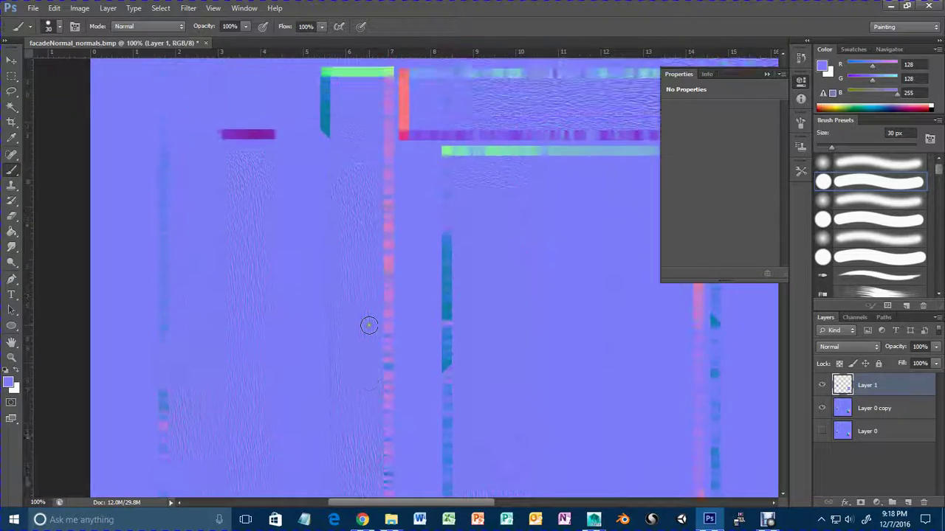
{"action": "left_click_drag", "start_coordinate": [449, 505], "coordinate": [520, 506]}
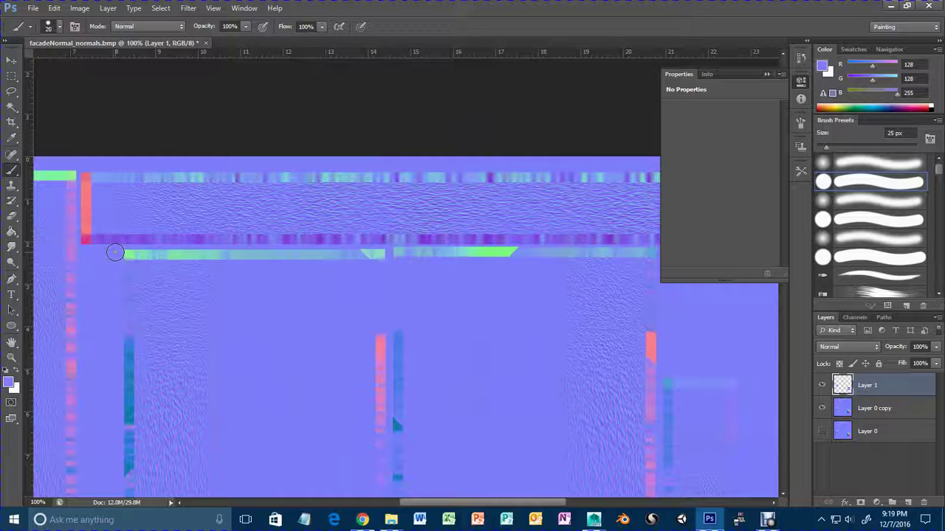
{"action": "key", "text": "bracketleft"}
{"action": "left_click", "coordinate": [119, 254]}
{"action": "left_click_drag", "start_coordinate": [120, 253], "coordinate": [668, 266]}
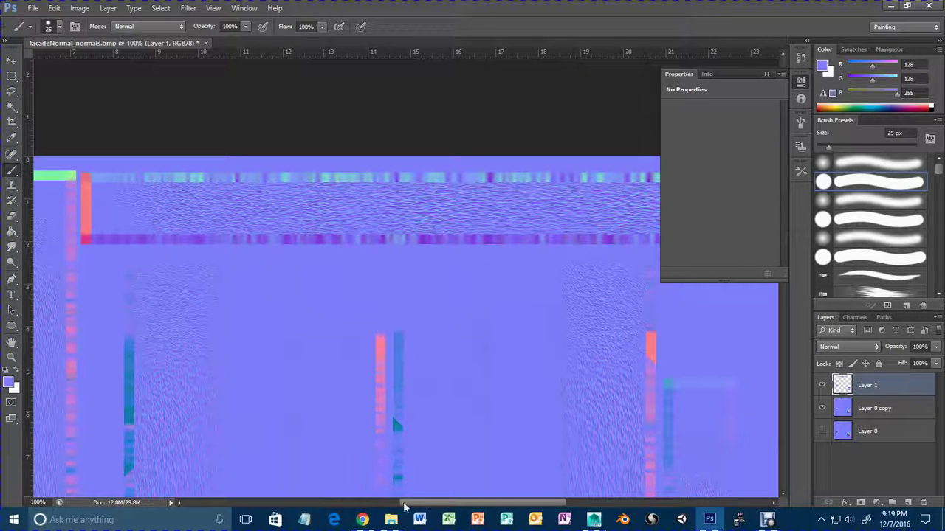
Paint out the green, teal and purple edges along the stepped top of the leftmost plank with the flat normal blue.
{"action": "left_click_drag", "start_coordinate": [404, 506], "coordinate": [339, 506]}
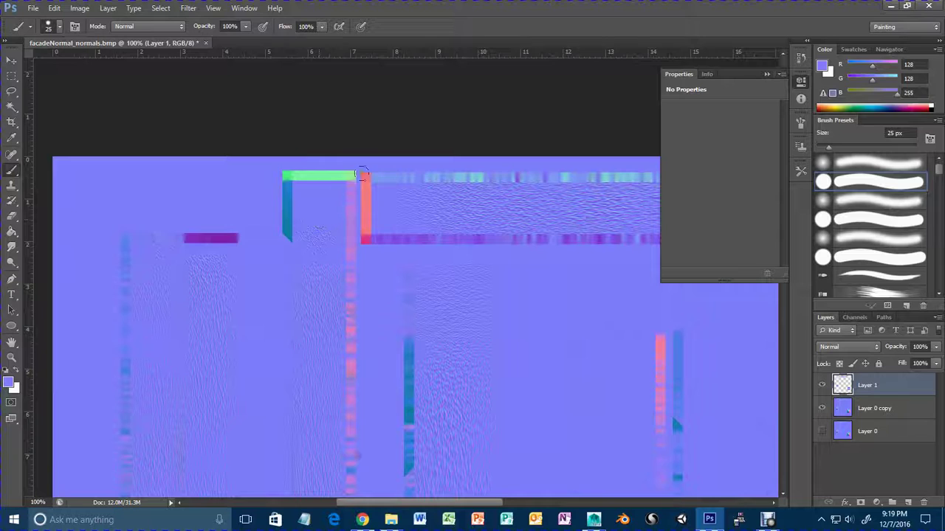
{"action": "mouse_move", "coordinate": [365, 180]}
{"action": "left_mouse_down"}
{"action": "mouse_move", "coordinate": [291, 184]}
{"action": "mouse_move", "coordinate": [283, 174]}
{"action": "left_mouse_up"}
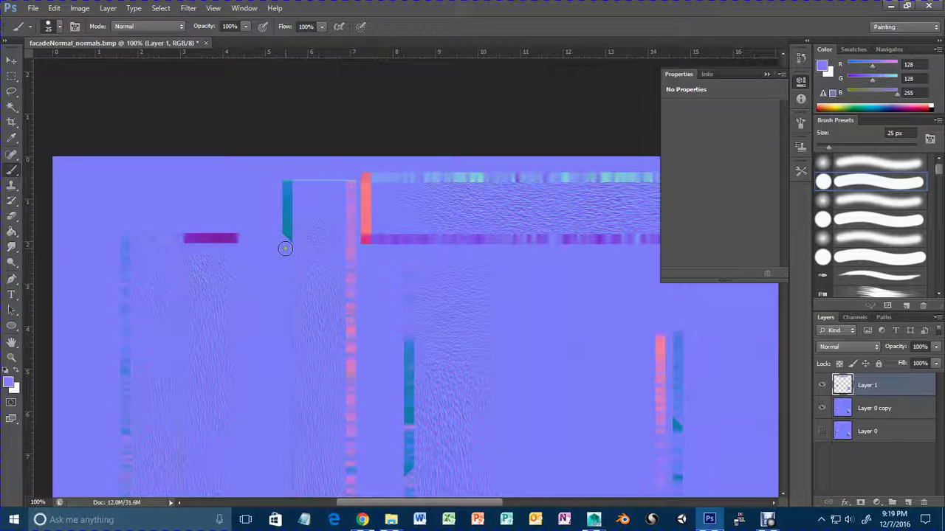
{"action": "left_click_drag", "start_coordinate": [284, 243], "coordinate": [290, 173]}
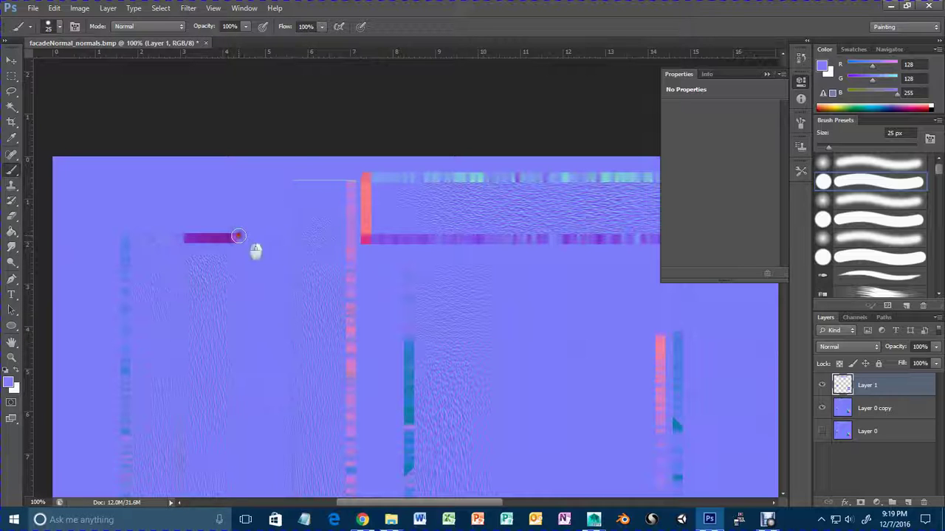
{"action": "left_click_drag", "start_coordinate": [240, 235], "coordinate": [130, 243]}
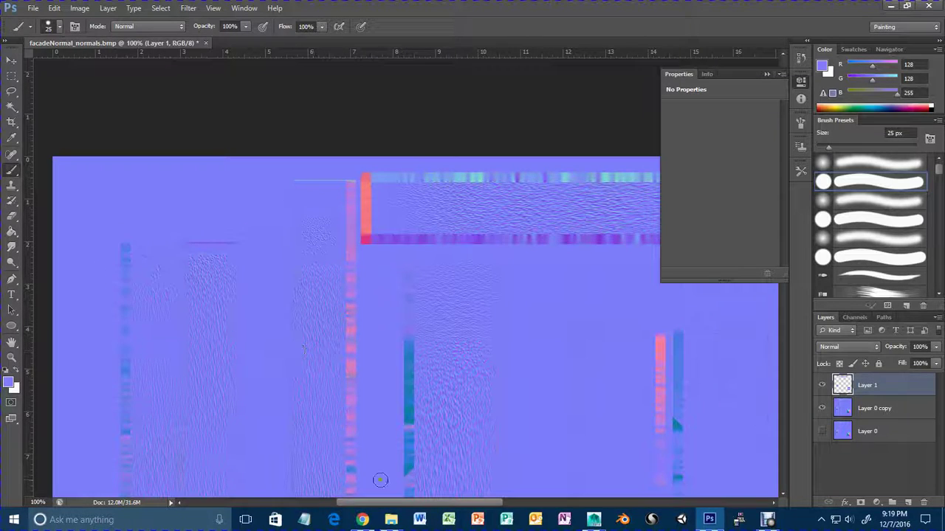
Paint out the dark purple bar at the stepped top of the rightmost plank with the flat normal blue.
{"action": "left_click_drag", "start_coordinate": [387, 504], "coordinate": [521, 503]}
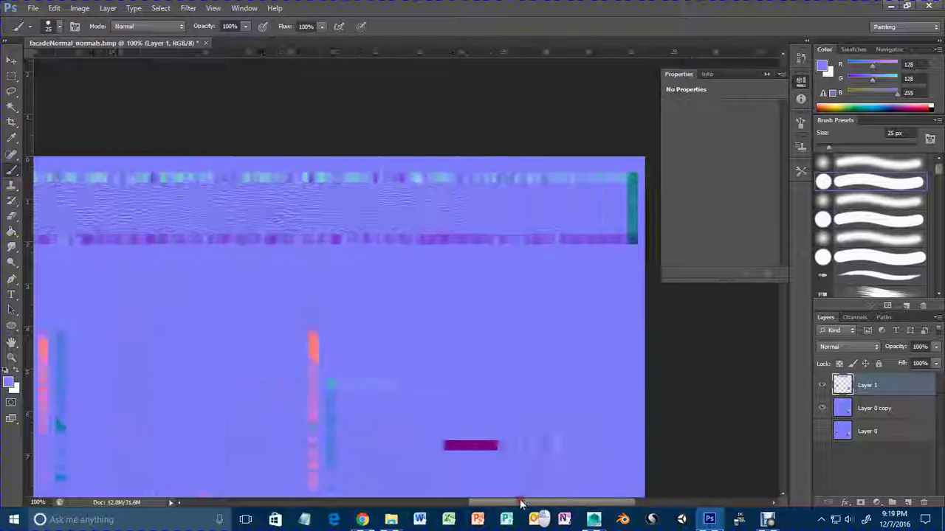
{"action": "scroll", "coordinate": [480, 421], "scroll_direction": "down", "scroll_amount": 5}
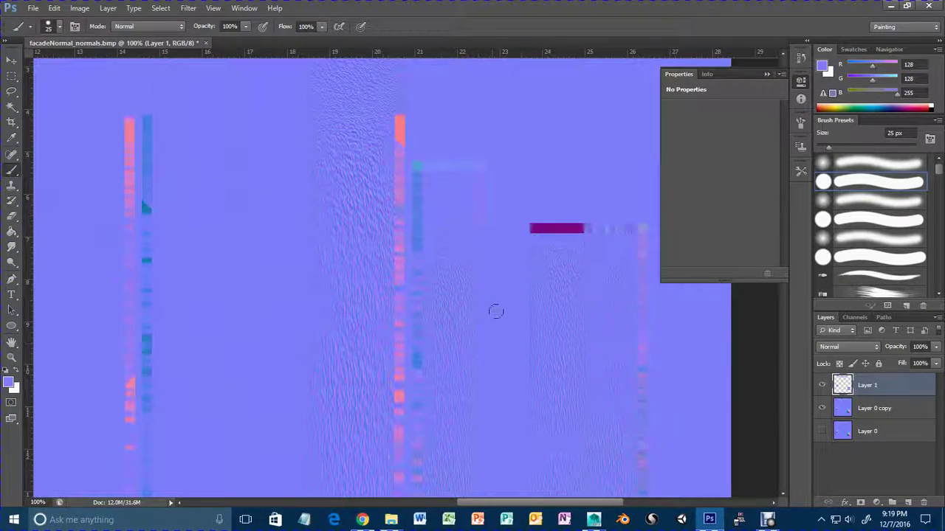
{"action": "scroll", "coordinate": [500, 407], "scroll_direction": "down", "scroll_amount": 1}
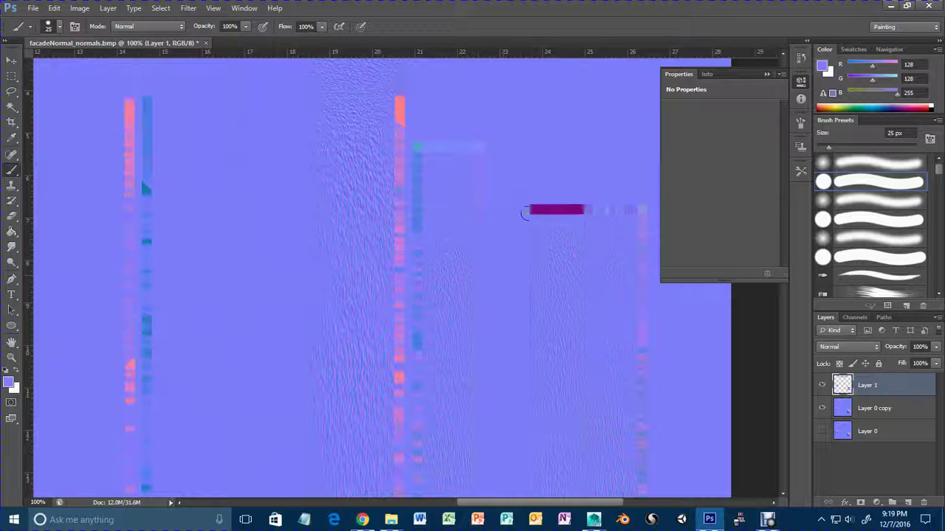
{"action": "left_click_drag", "start_coordinate": [539, 210], "coordinate": [623, 210]}
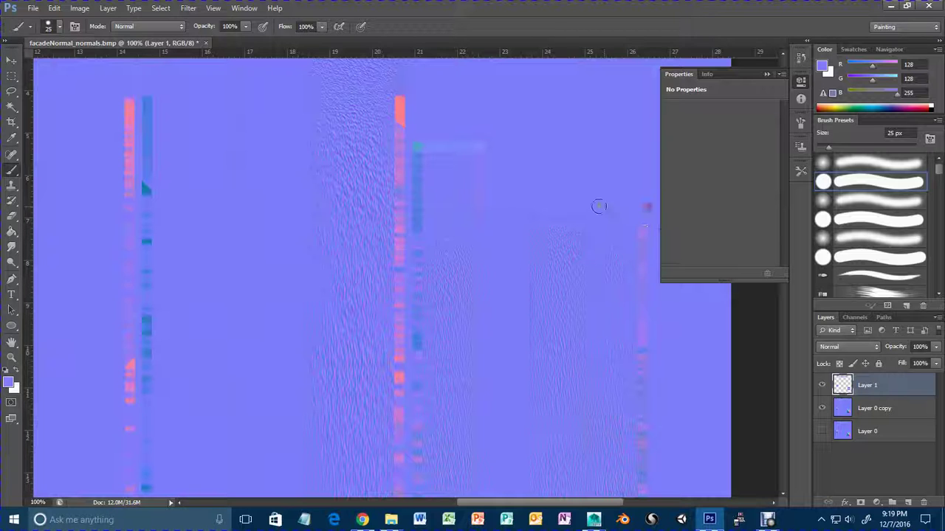
{"action": "scroll", "coordinate": [470, 332], "scroll_direction": "up", "scroll_amount": 4}
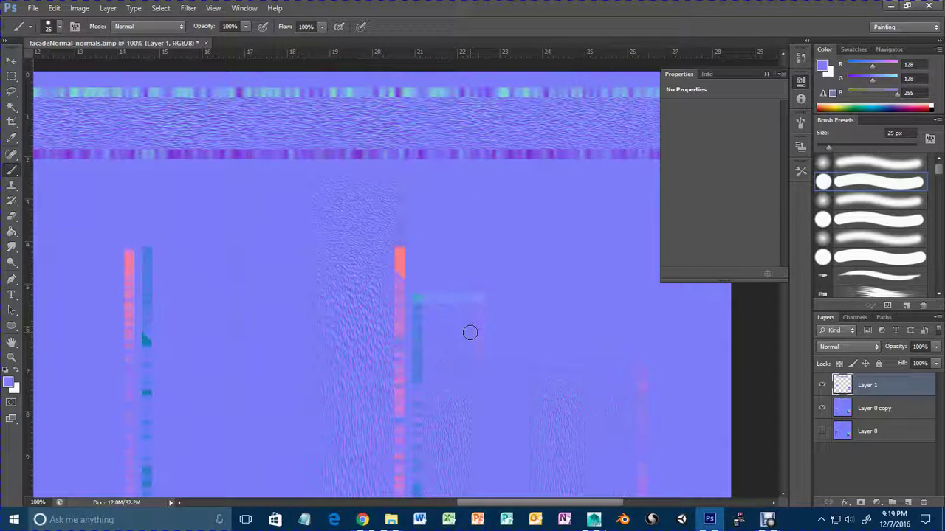
{"action": "scroll", "coordinate": [426, 282], "scroll_direction": "down", "scroll_amount": 2}
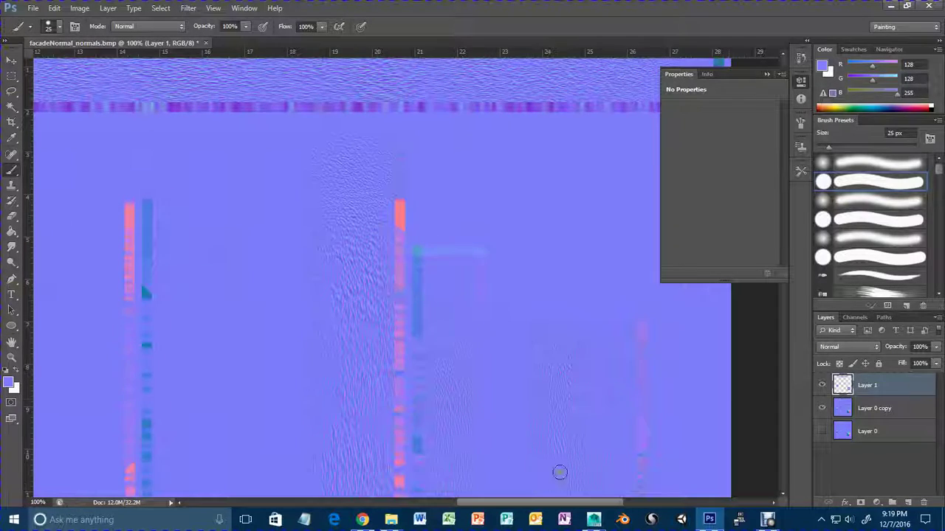
{"action": "scroll", "coordinate": [728, 399], "scroll_direction": "up", "scroll_amount": 2}
{"action": "scroll", "coordinate": [631, 214], "scroll_direction": "right", "scroll_amount": 3}
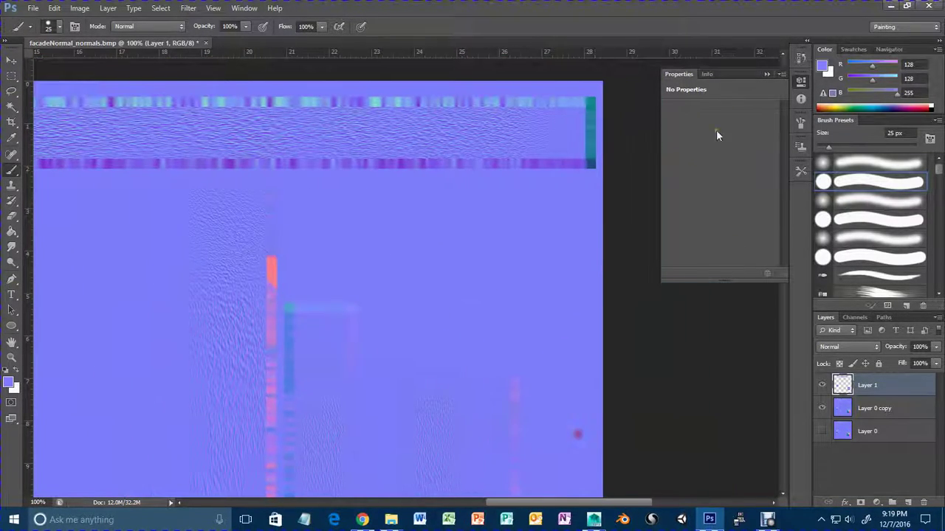
{"action": "left_click", "coordinate": [766, 76]}
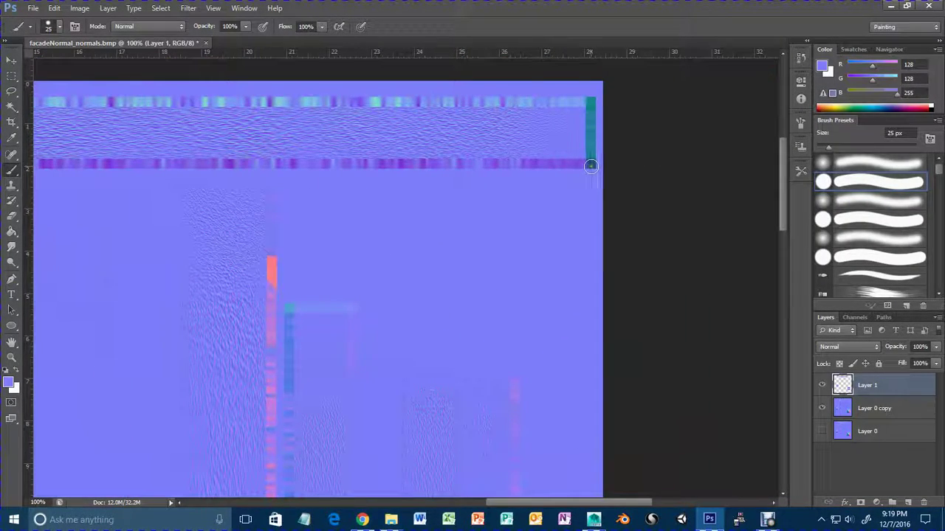
{"action": "left_click_drag", "start_coordinate": [591, 167], "coordinate": [37, 169]}
{"action": "scroll", "coordinate": [42, 187], "scroll_direction": "left", "scroll_amount": 10}
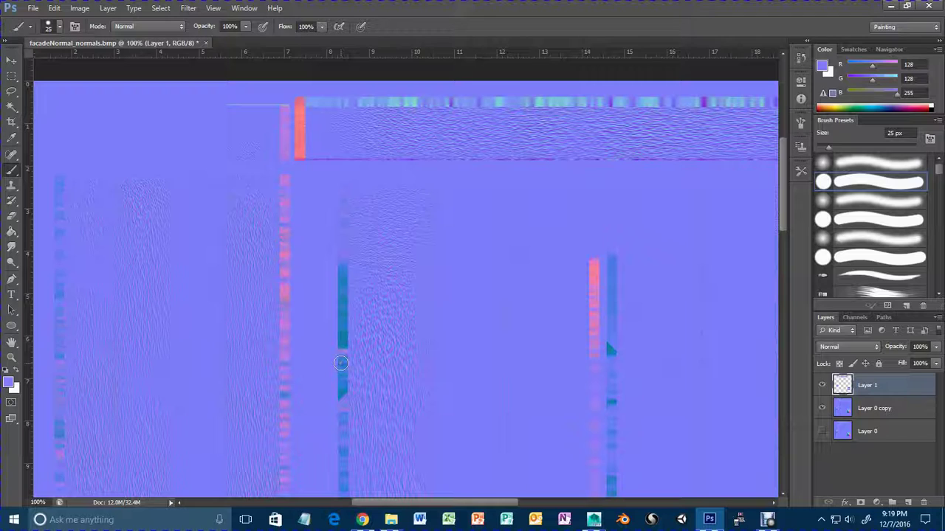
{"action": "key", "text": "ctrl+z"}
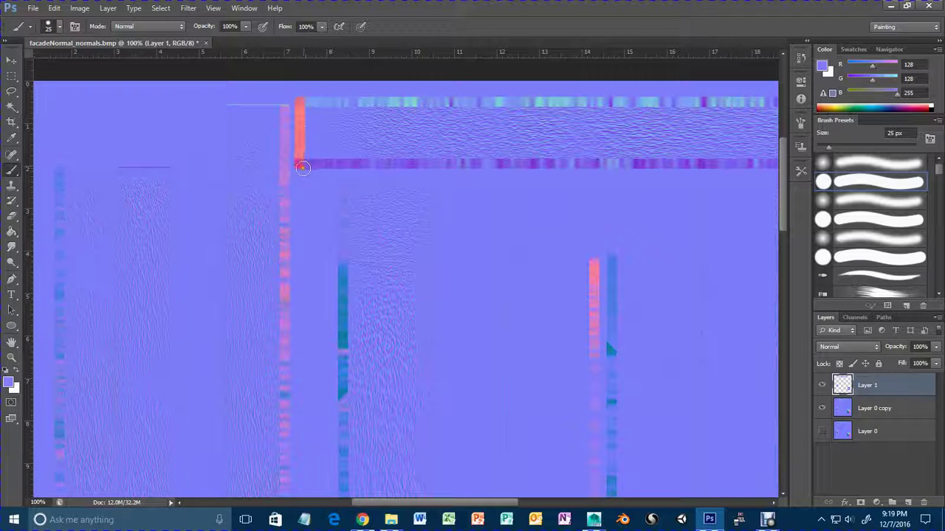
Paint out the purple strip along the lower edge and the green strip along the upper edge of the long horizontal beam with flat normal blue.
{"action": "left_click", "coordinate": [301, 166]}
{"action": "mouse_move", "coordinate": [300, 167]}
{"action": "left_mouse_down"}
{"action": "mouse_move", "coordinate": [767, 168]}
{"action": "mouse_move", "coordinate": [812, 196]}
{"action": "mouse_move", "coordinate": [530, 256]}
{"action": "left_mouse_up"}
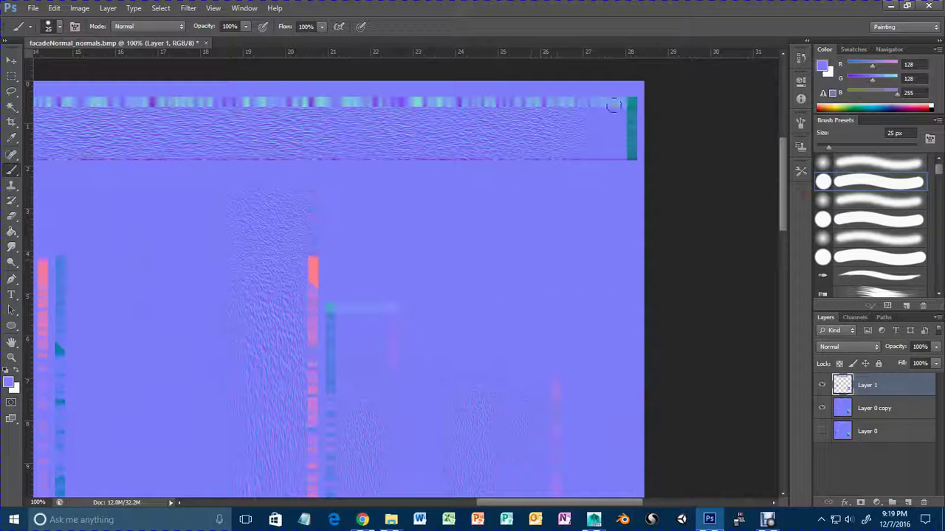
{"action": "mouse_move", "coordinate": [634, 97]}
{"action": "left_mouse_down"}
{"action": "mouse_move", "coordinate": [652, 111]}
{"action": "mouse_move", "coordinate": [31, 116]}
{"action": "left_mouse_up"}
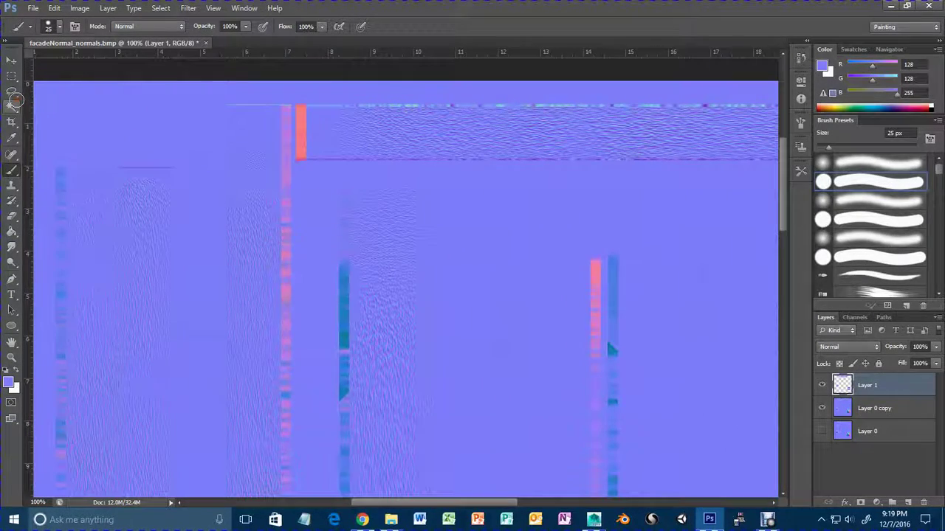
Paint flat normal blue over the green glow between the rightmost plank and the block below it.
{"action": "scroll", "coordinate": [388, 310], "scroll_direction": "down", "scroll_amount": 5}
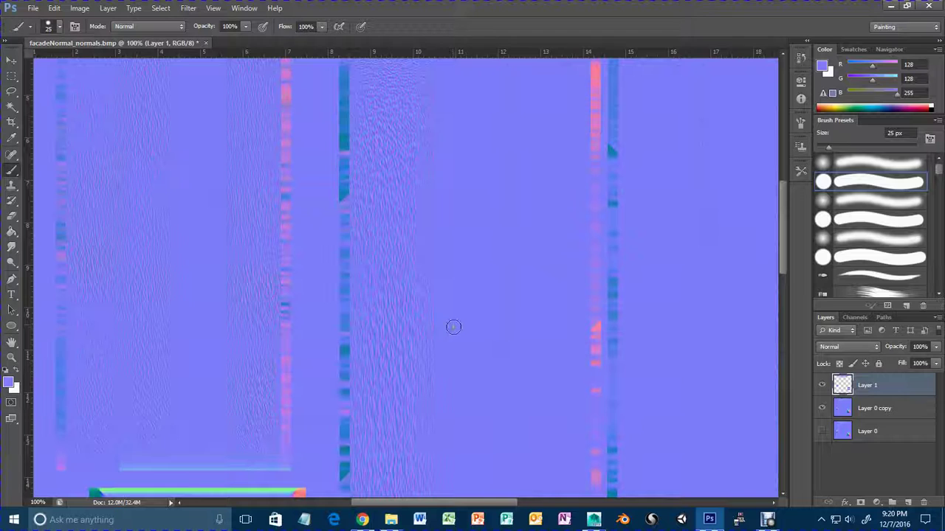
{"action": "key", "text": "z"}
{"action": "left_click", "coordinate": [463, 348], "text": "alt"}
{"action": "left_click", "coordinate": [462, 348], "text": "alt"}
{"action": "left_click", "coordinate": [463, 348], "text": "alt"}
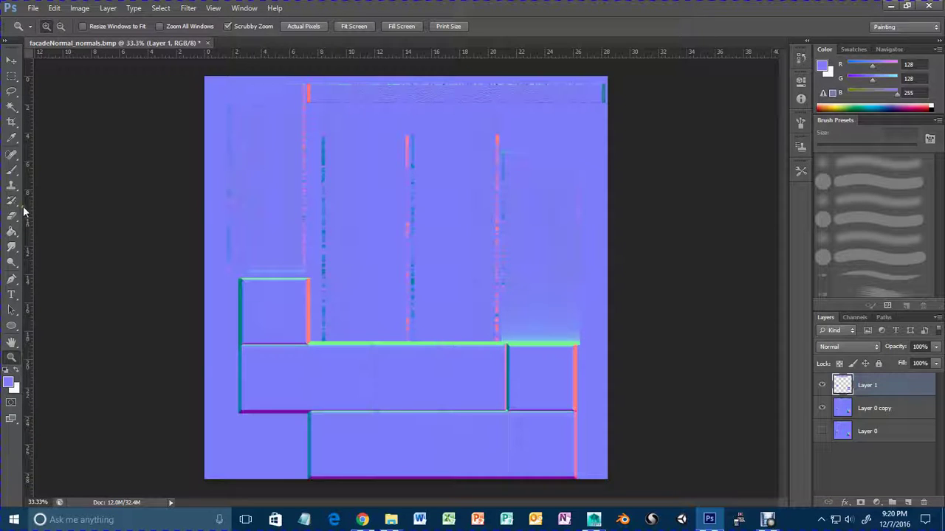
{"action": "left_click", "coordinate": [11, 171]}
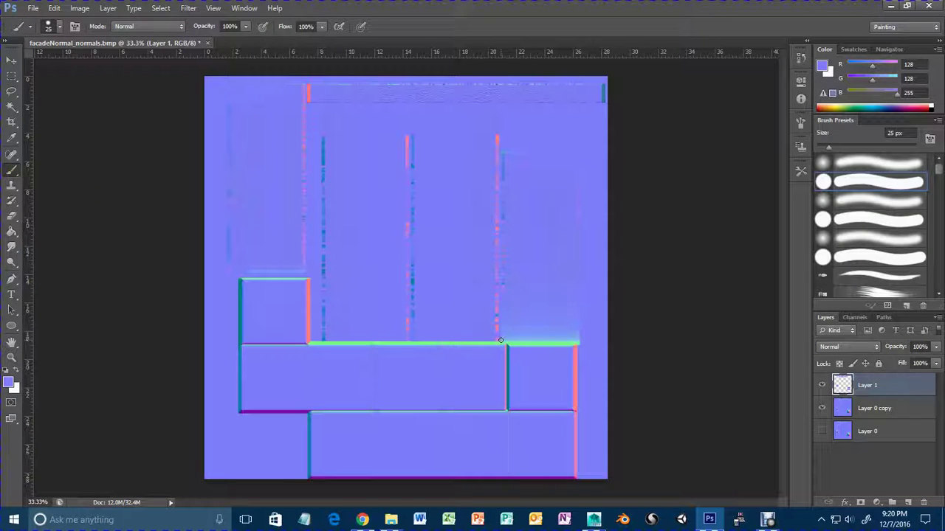
{"action": "left_click_drag", "start_coordinate": [501, 341], "coordinate": [659, 342], "text": "shift"}
Save a PNG copy of the cleaned normal map as facadeNormalRevised in the sourceimages folder.
{"action": "left_click", "coordinate": [34, 8]}
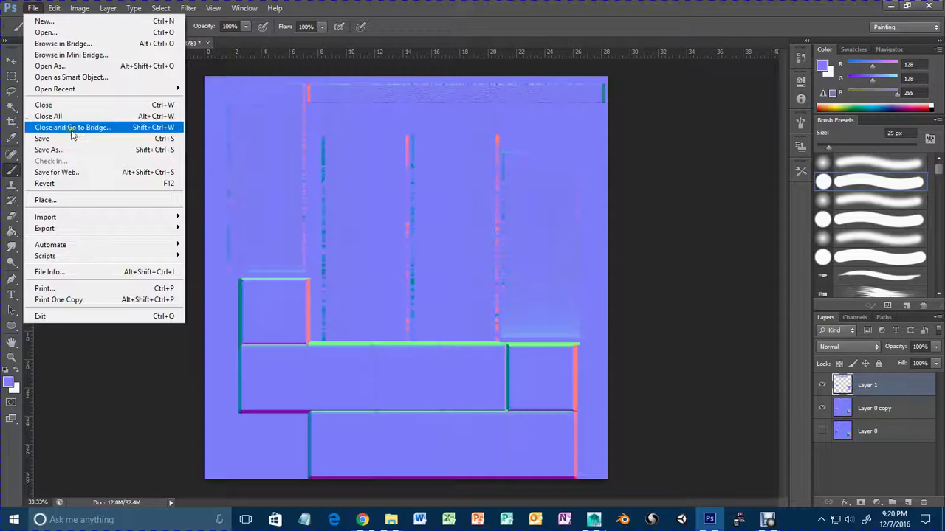
{"action": "left_click", "coordinate": [72, 149]}
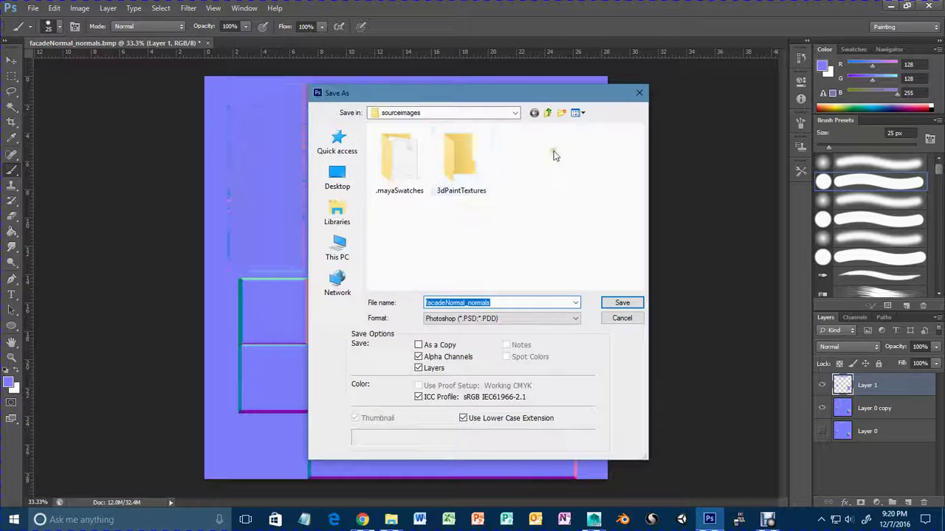
{"action": "left_click", "coordinate": [514, 318]}
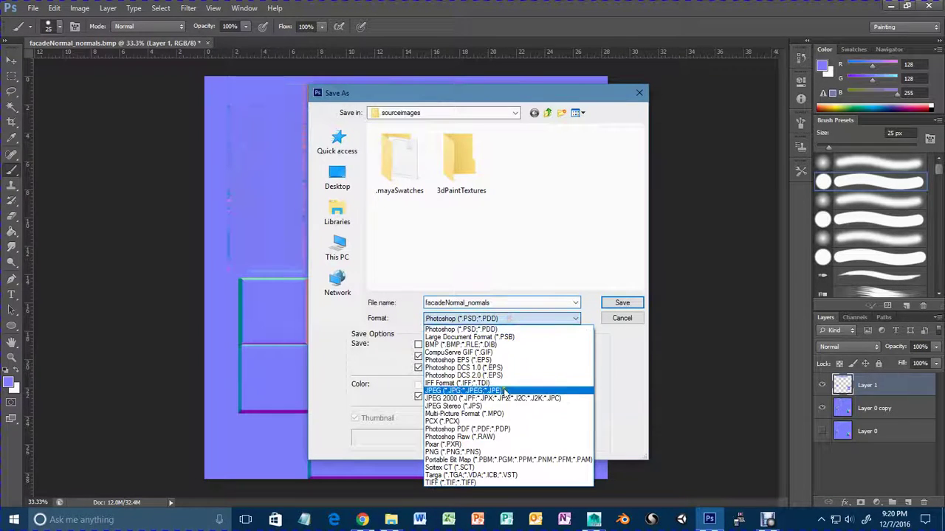
{"action": "left_click", "coordinate": [498, 452]}
{"action": "left_click", "coordinate": [515, 303]}
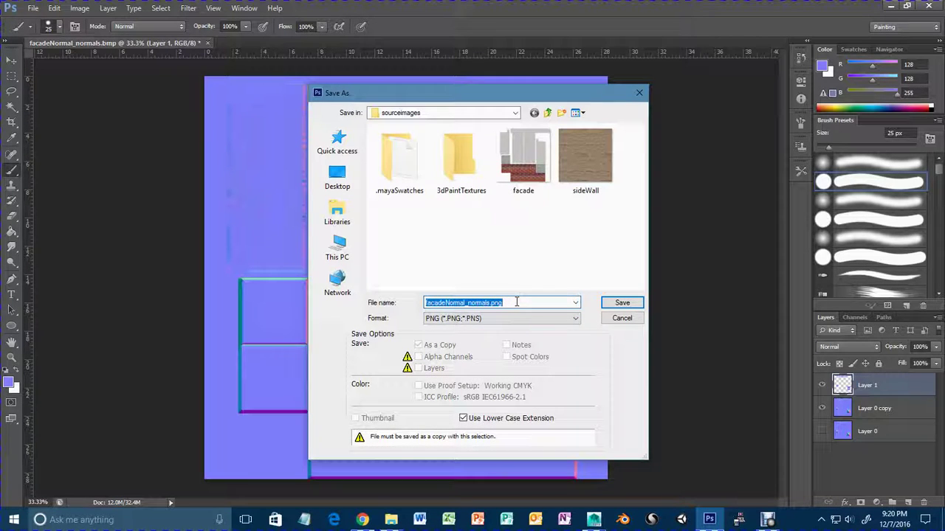
{"action": "type", "text": "facadeNormal"}
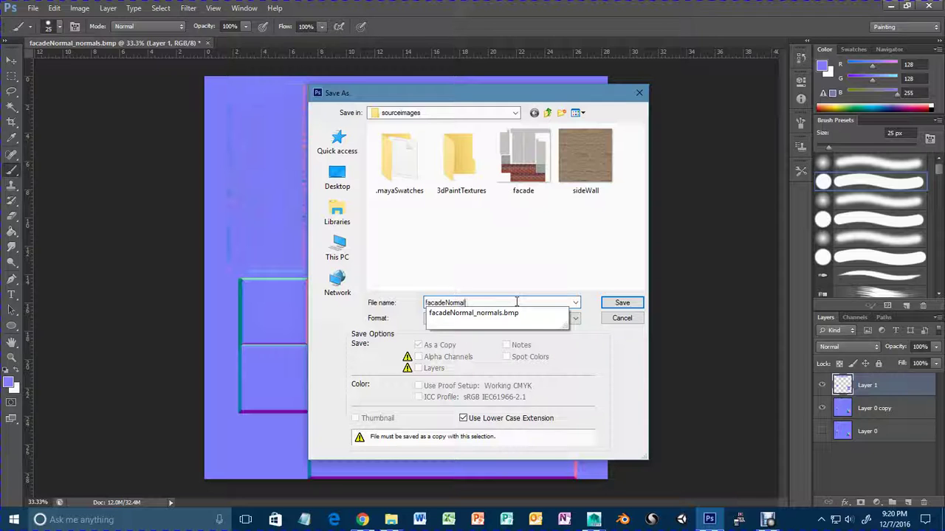
{"action": "type", "text": "Revised"}
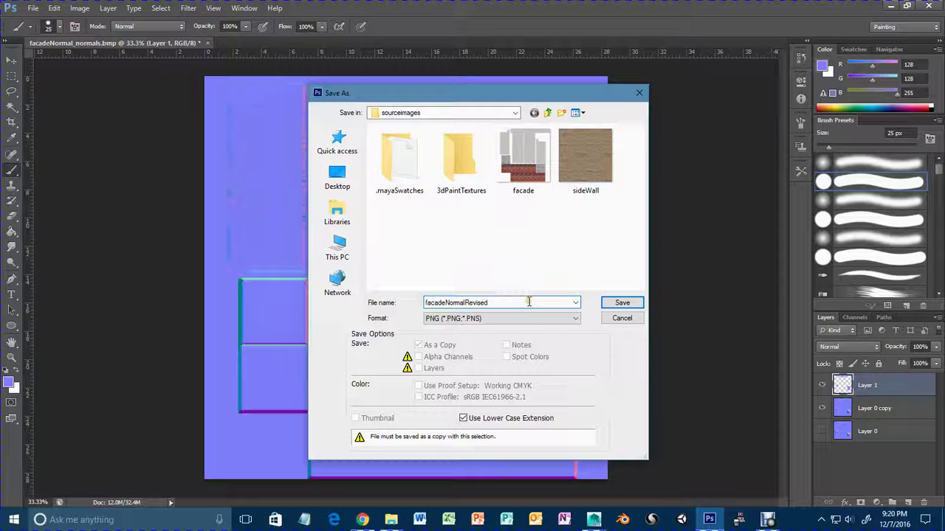
{"action": "left_click", "coordinate": [623, 302]}
{"action": "left_click", "coordinate": [530, 164]}
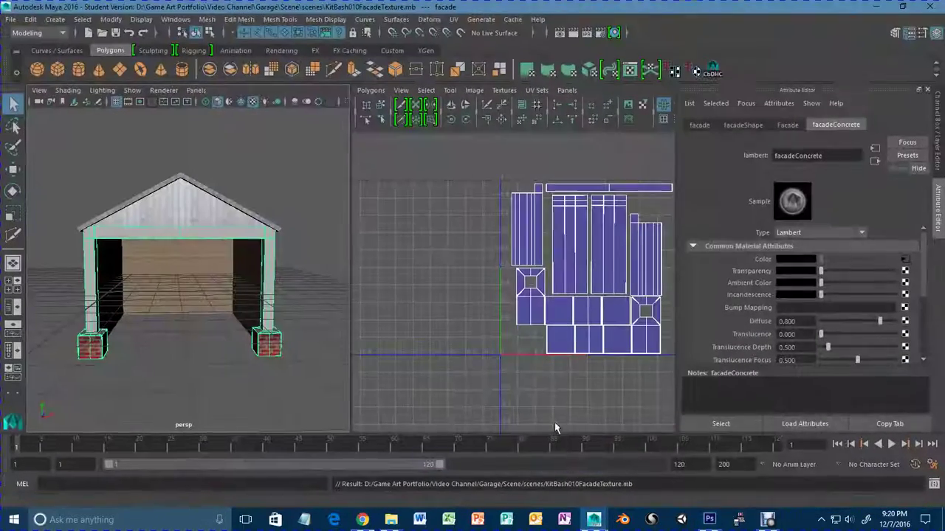
Switch to Maya and connect a file texture using facadeNormalRevised.png to the facadeConcrete material's bump mapping.
{"action": "left_click", "coordinate": [651, 474]}
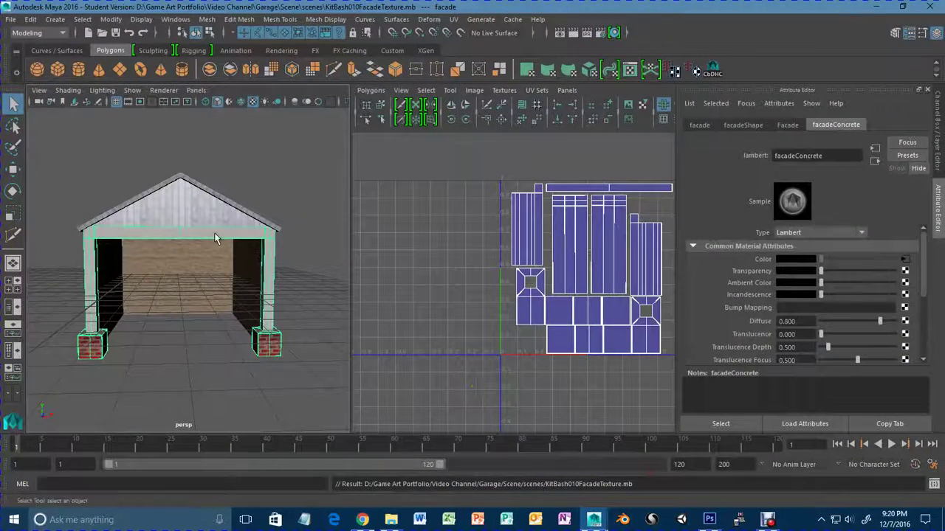
{"action": "left_click", "coordinate": [906, 308]}
{"action": "left_click", "coordinate": [425, 289]}
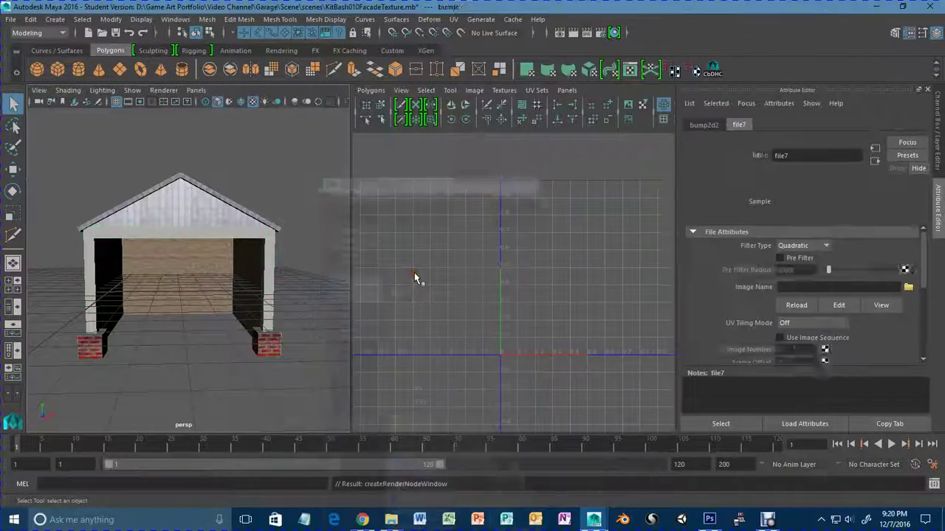
{"action": "left_click", "coordinate": [907, 287]}
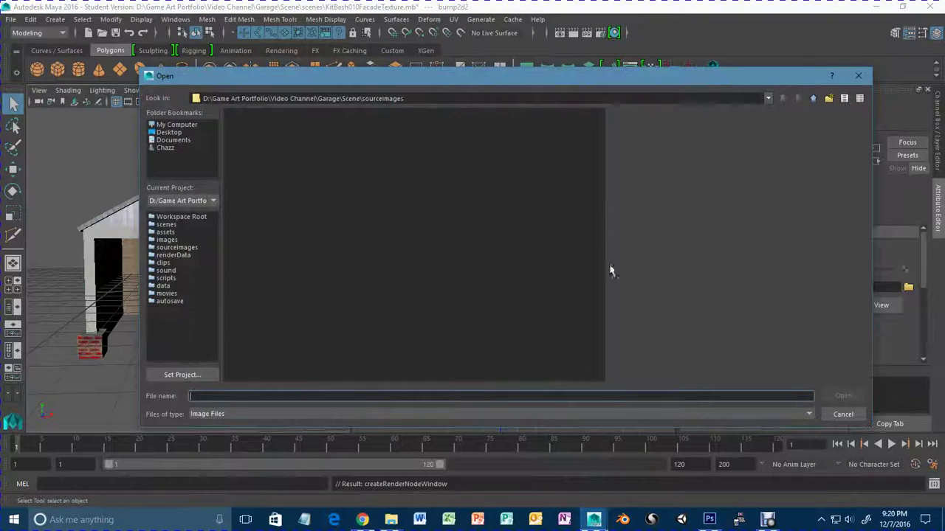
{"action": "left_click", "coordinate": [298, 161]}
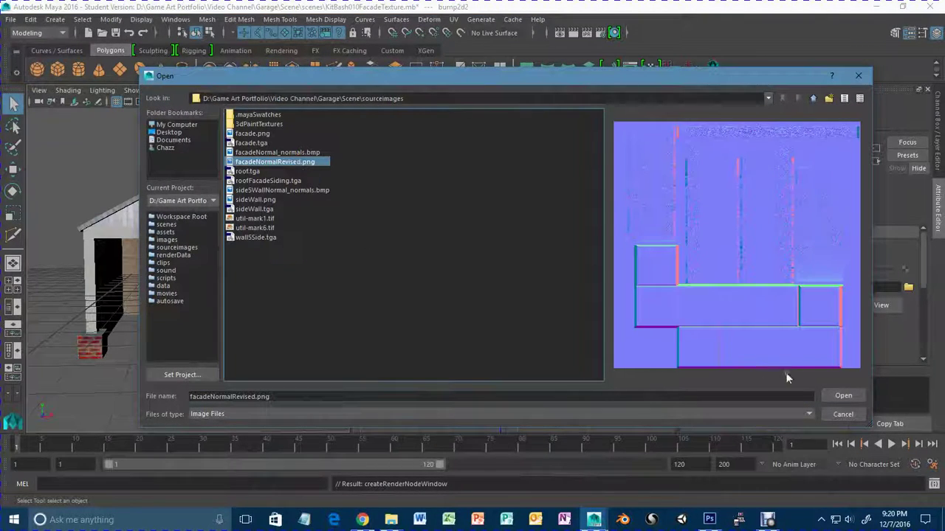
{"action": "left_click", "coordinate": [841, 395]}
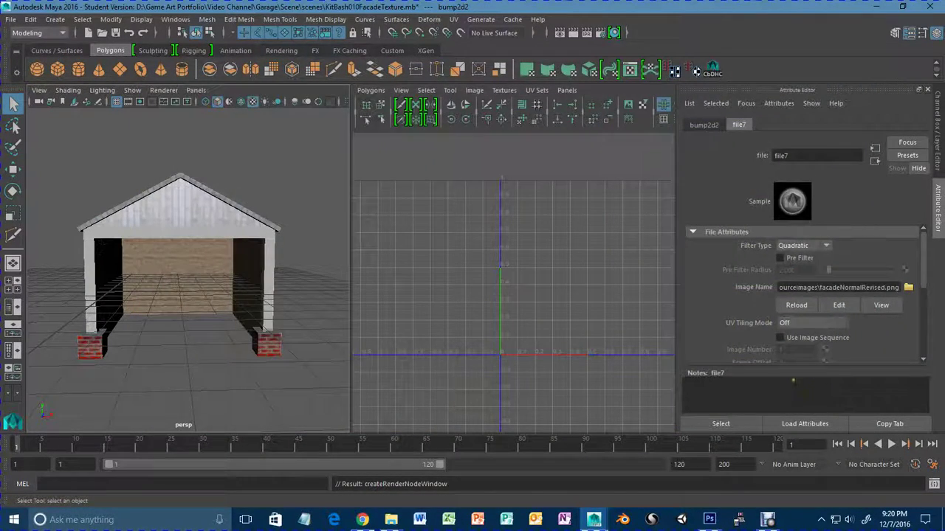
Examine the normal map's effect on the facade's concrete beam, column and brick base from several close angles.
{"action": "right_click_drag", "start_coordinate": [136, 289], "coordinate": [155, 303], "text": "alt"}
{"action": "middle_click_drag", "start_coordinate": [148, 301], "coordinate": [71, 296], "text": "alt"}
{"action": "left_click_drag", "start_coordinate": [71, 297], "coordinate": [261, 262], "text": "alt"}
{"action": "right_click_drag", "start_coordinate": [230, 327], "coordinate": [314, 327], "text": "alt"}
{"action": "middle_click_drag", "start_coordinate": [310, 173], "coordinate": [292, 128], "text": "alt"}
{"action": "left_click_drag", "start_coordinate": [286, 173], "coordinate": [279, 218], "text": "alt"}
{"action": "right_click_drag", "start_coordinate": [301, 298], "coordinate": [143, 270], "text": "alt"}
{"action": "left_click_drag", "start_coordinate": [143, 270], "coordinate": [161, 355], "text": "alt"}
{"action": "right_click_drag", "start_coordinate": [161, 355], "coordinate": [217, 350], "text": "alt"}
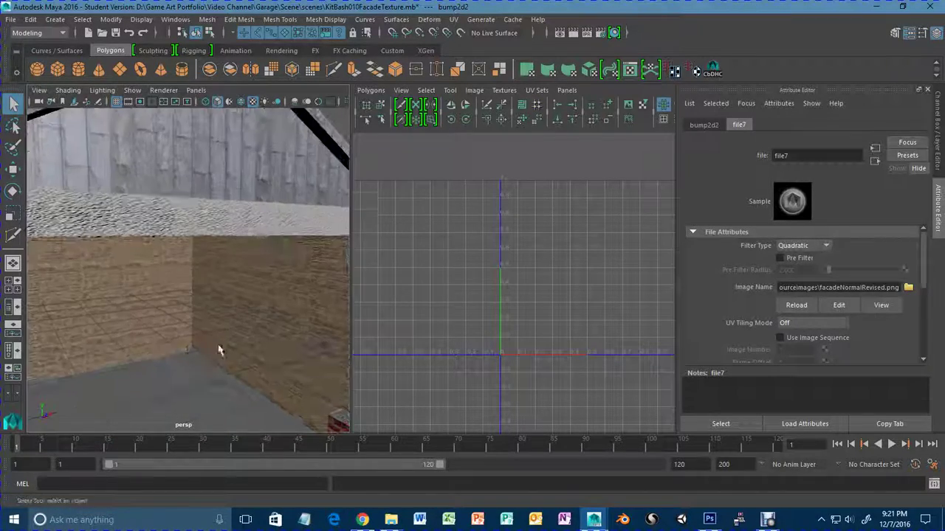
{"action": "left_click_drag", "start_coordinate": [217, 350], "coordinate": [428, 340], "text": "alt"}
{"action": "right_click_drag", "start_coordinate": [236, 332], "coordinate": [200, 325], "text": "alt"}
{"action": "left_click_drag", "start_coordinate": [199, 325], "coordinate": [205, 351], "text": "alt"}
{"action": "right_click_drag", "start_coordinate": [110, 367], "coordinate": [169, 375], "text": "alt"}
{"action": "middle_click_drag", "start_coordinate": [169, 375], "coordinate": [248, 285], "text": "alt"}
{"action": "left_click_drag", "start_coordinate": [248, 285], "coordinate": [211, 276], "text": "alt"}
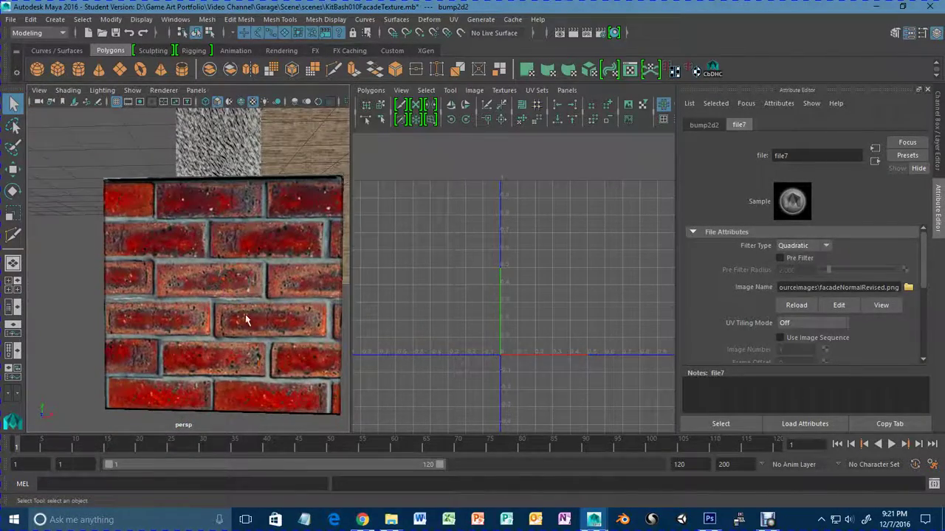
{"action": "scroll", "coordinate": [264, 349], "scroll_direction": "down", "scroll_amount": 4}
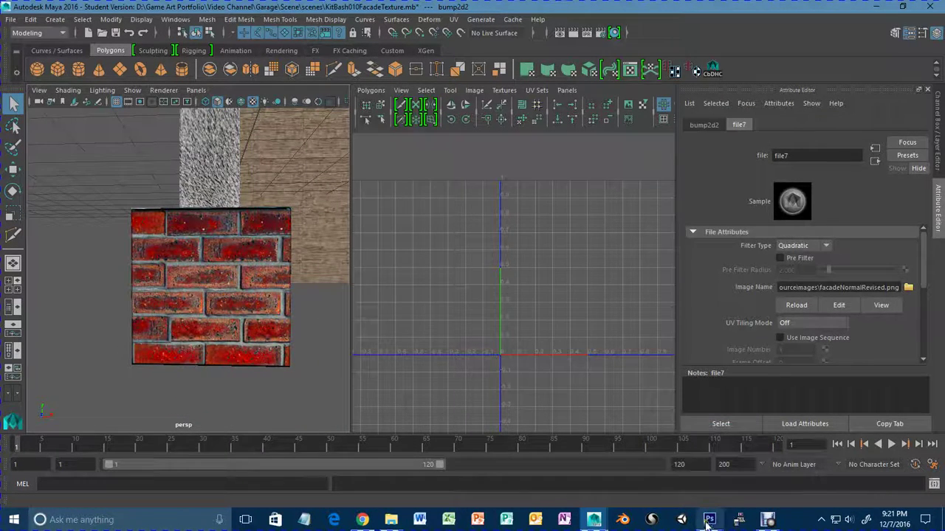
Switch to Photoshop and open the outUVfacade PSD from the Scene project's images folder.
{"action": "mouse_move", "coordinate": [727, 521]}
{"action": "left_click", "coordinate": [710, 521]}
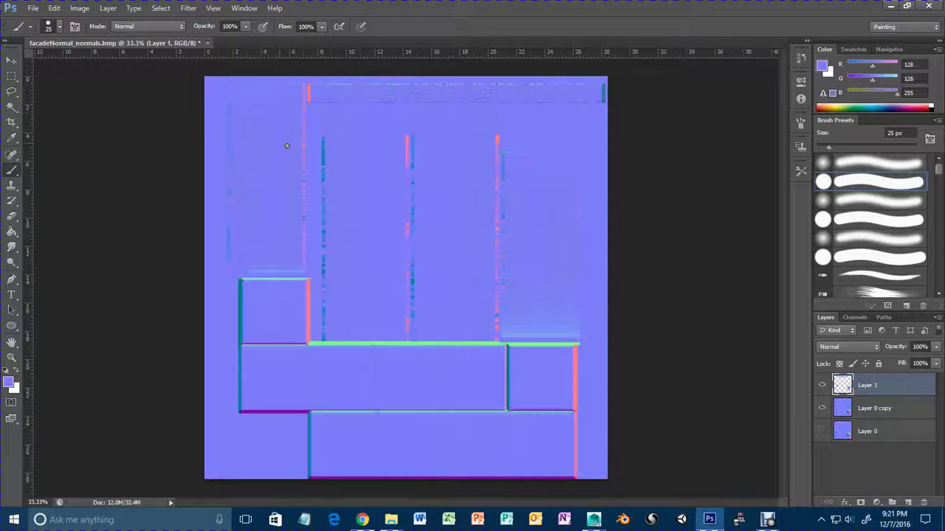
{"action": "left_click", "coordinate": [33, 7]}
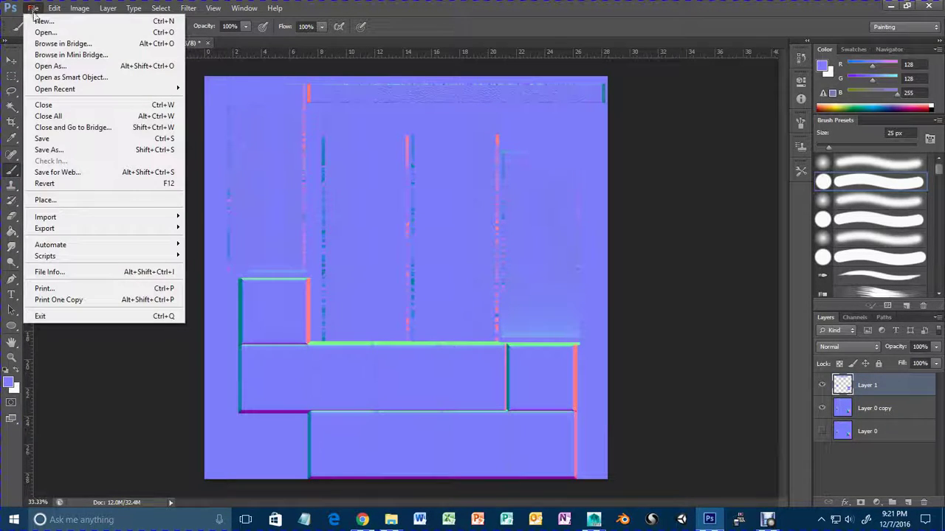
{"action": "left_click", "coordinate": [42, 34]}
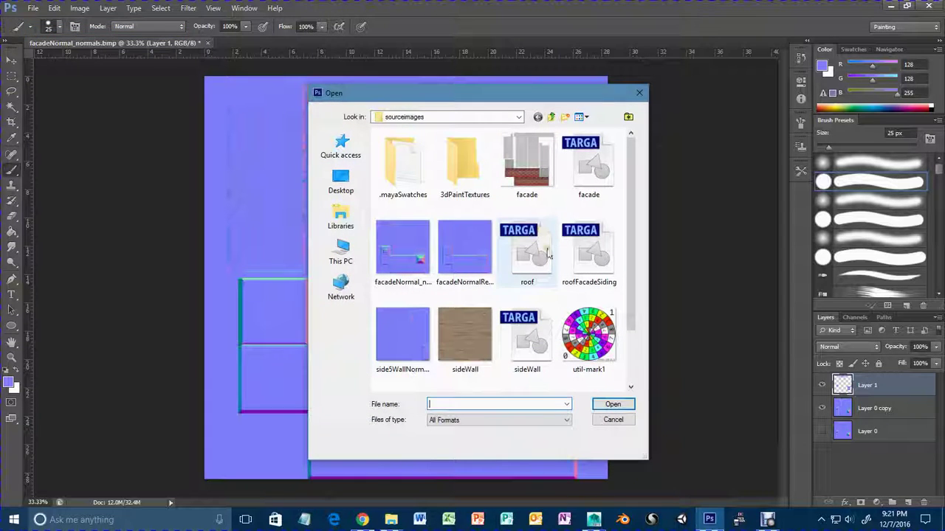
{"action": "scroll", "coordinate": [562, 285], "scroll_direction": "down", "scroll_amount": 2}
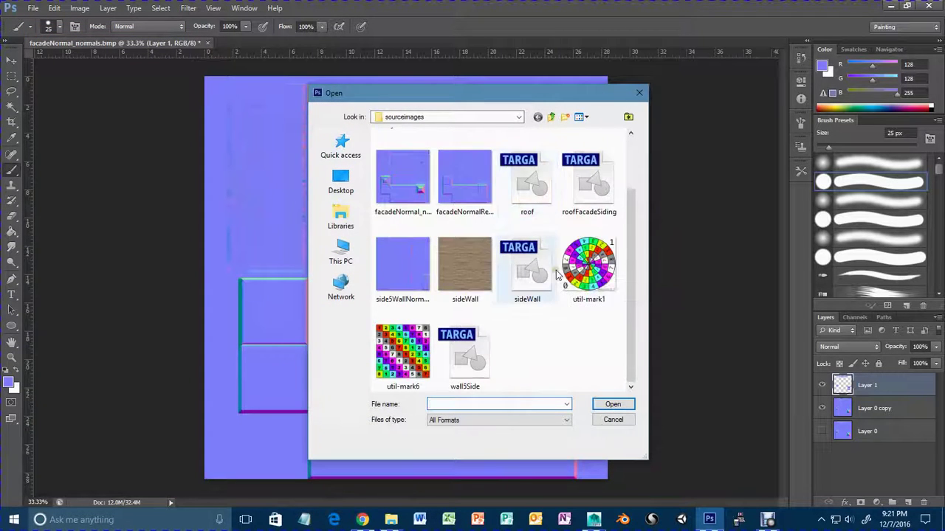
{"action": "scroll", "coordinate": [546, 151], "scroll_direction": "up", "scroll_amount": 2}
{"action": "left_click", "coordinate": [551, 117]}
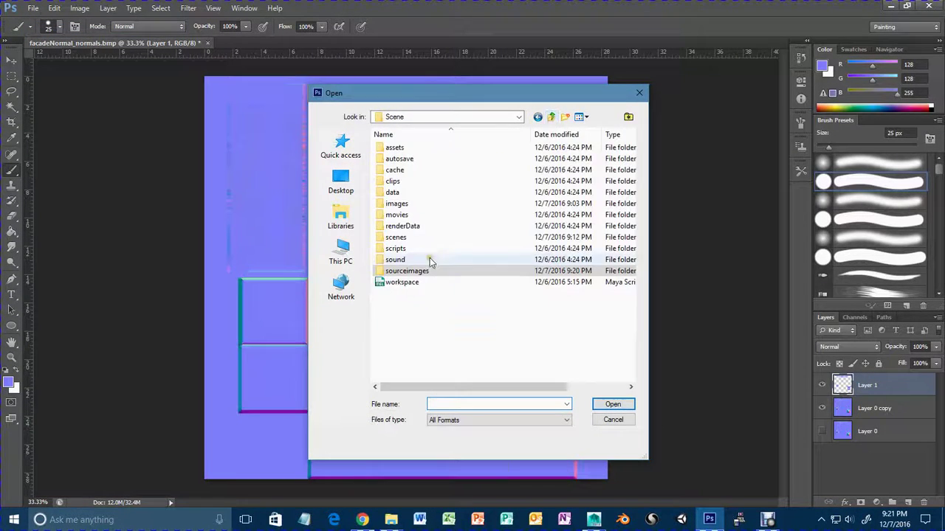
{"action": "double_click", "coordinate": [414, 206]}
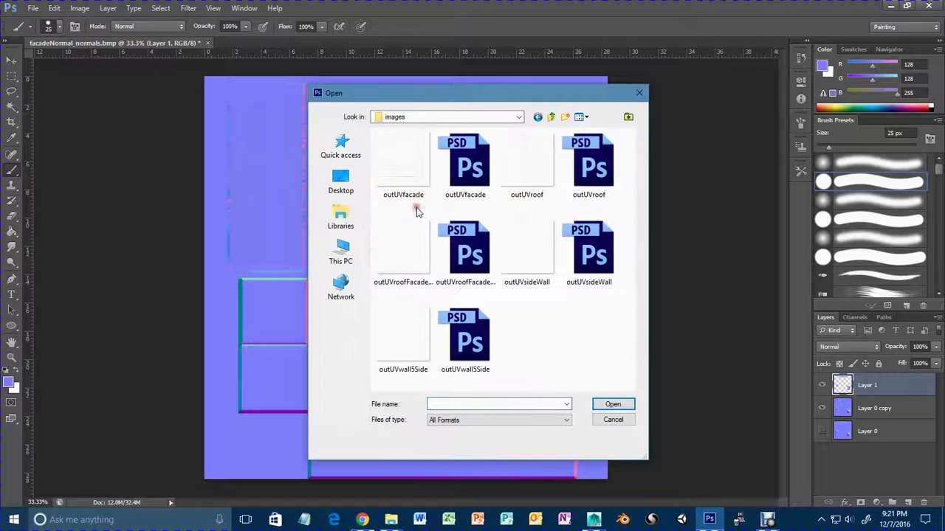
{"action": "left_click", "coordinate": [476, 171]}
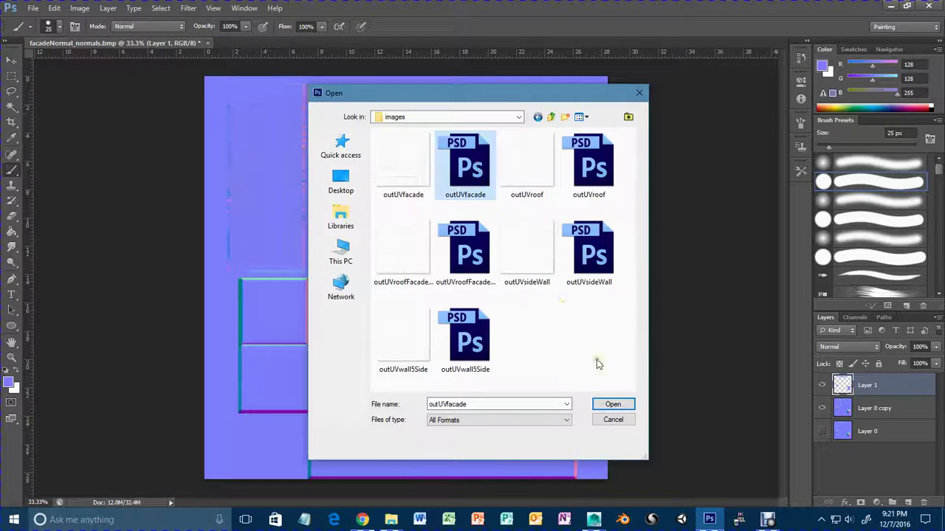
{"action": "left_click", "coordinate": [613, 404]}
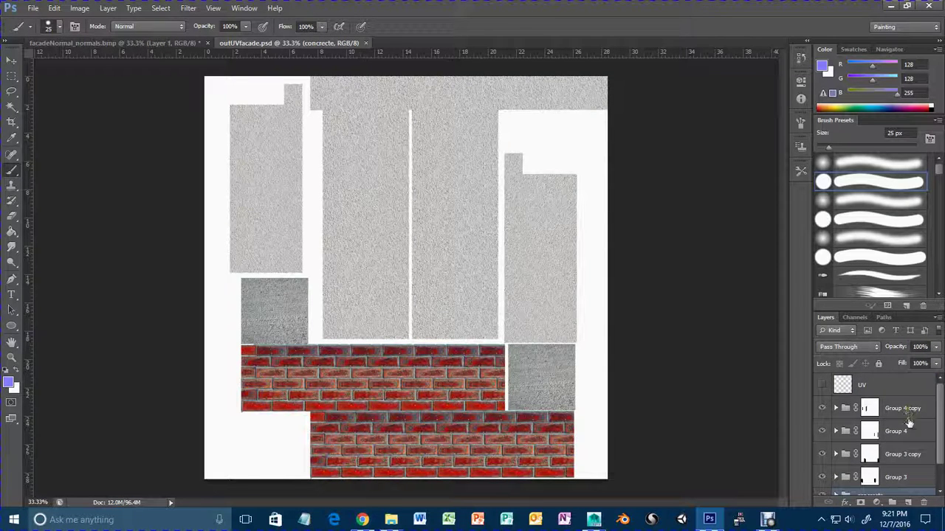
Put all layer groups from Group 4 copy down to concrecte into one new parent group.
{"action": "scroll", "coordinate": [910, 425], "scroll_direction": "down", "scroll_amount": 1}
{"action": "scroll", "coordinate": [908, 417], "scroll_direction": "up", "scroll_amount": 1}
{"action": "left_click", "coordinate": [903, 408]}
{"action": "scroll", "coordinate": [908, 420], "scroll_direction": "down", "scroll_amount": 1}
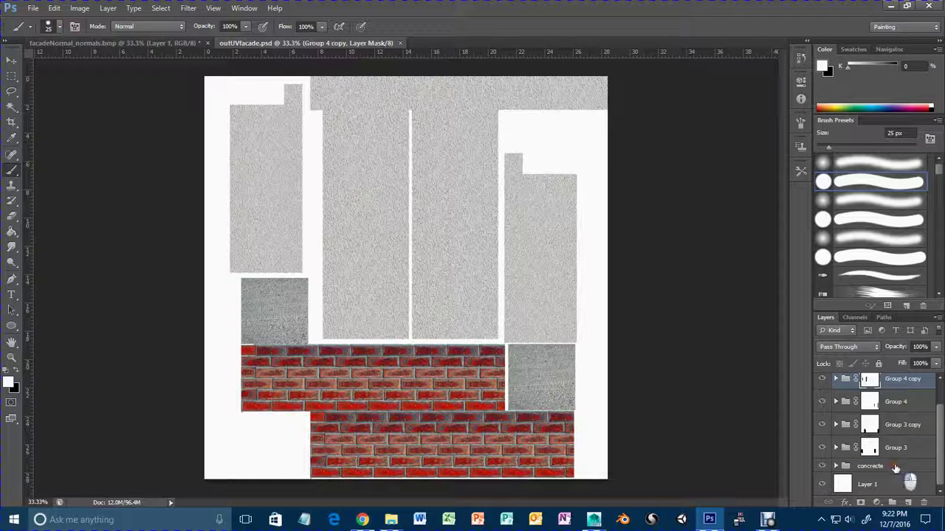
{"action": "left_click", "coordinate": [894, 467], "text": "shift"}
{"action": "left_click_drag", "start_coordinate": [894, 467], "coordinate": [891, 503]}
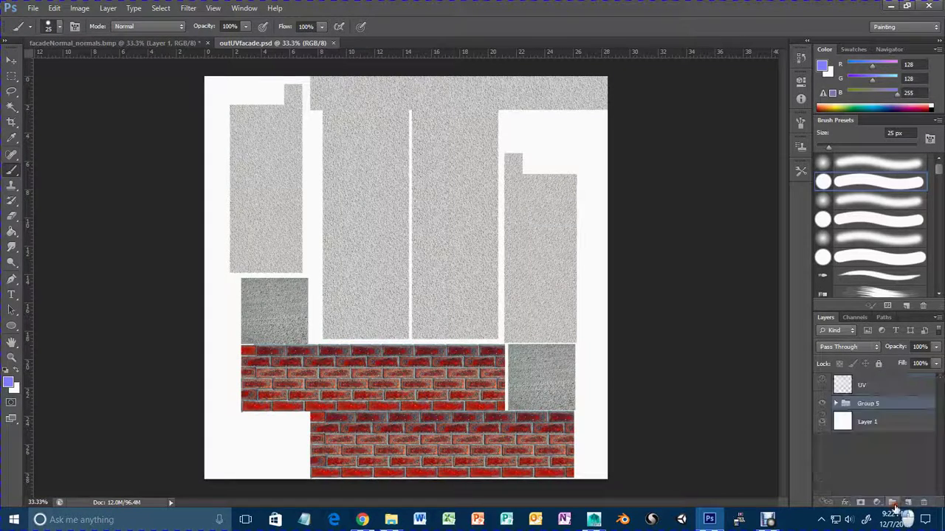
Rename the new parent group as Texture and duplicate it.
{"action": "double_click", "coordinate": [879, 403]}
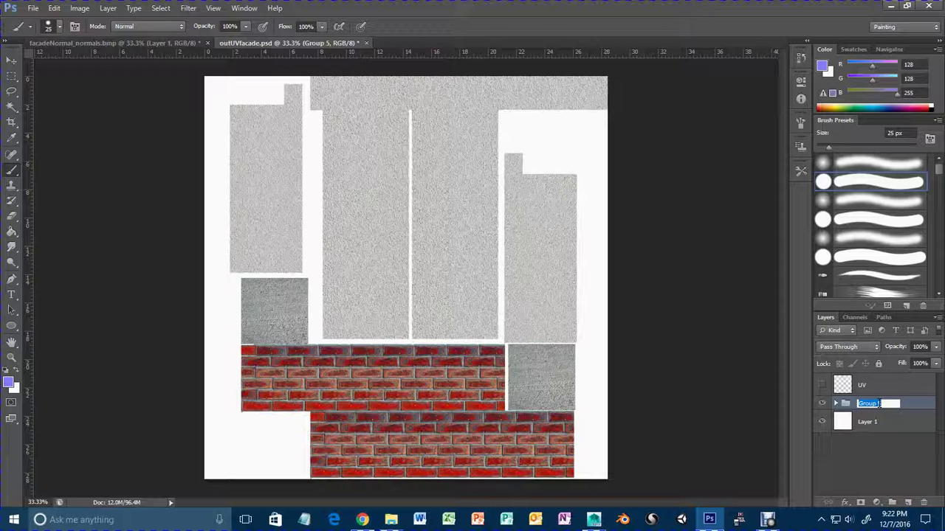
{"action": "type", "text": "Texture"}
{"action": "key", "text": "Return"}
{"action": "key", "text": "ctrl+j"}
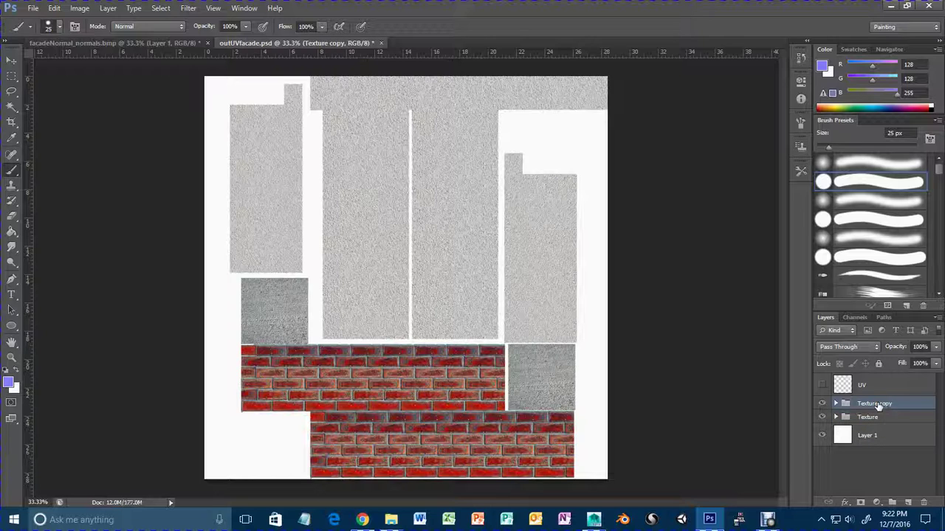
Rename the duplicated Texture group as Specular and hide the original Texture group, keeping the white Layer 1 visible.
{"action": "double_click", "coordinate": [877, 405]}
{"action": "type", "text": "Specular"}
{"action": "key", "text": "Return"}
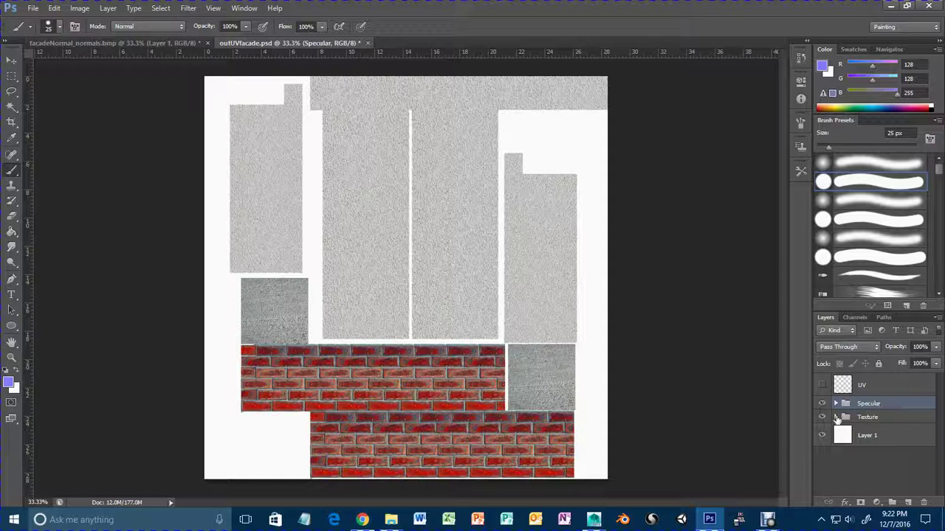
{"action": "left_click", "coordinate": [821, 417]}
{"action": "left_click", "coordinate": [823, 435]}
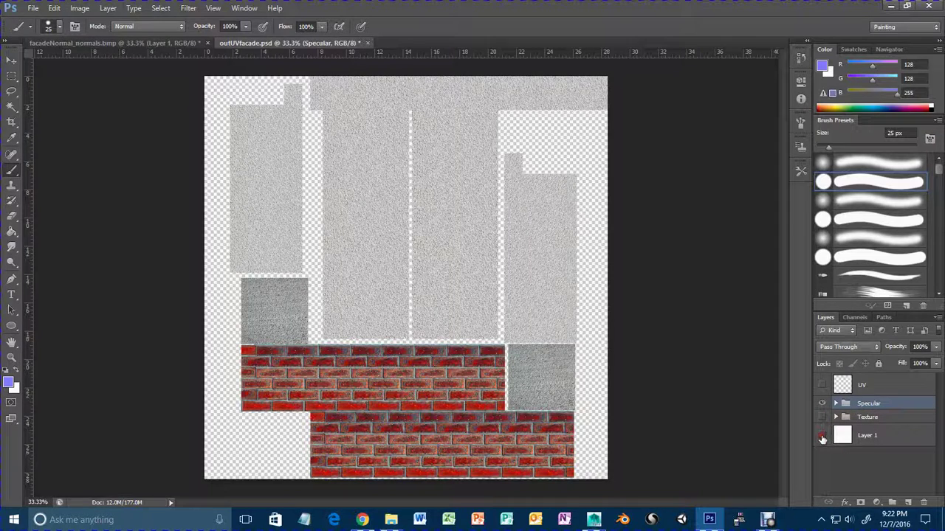
{"action": "left_click", "coordinate": [823, 435]}
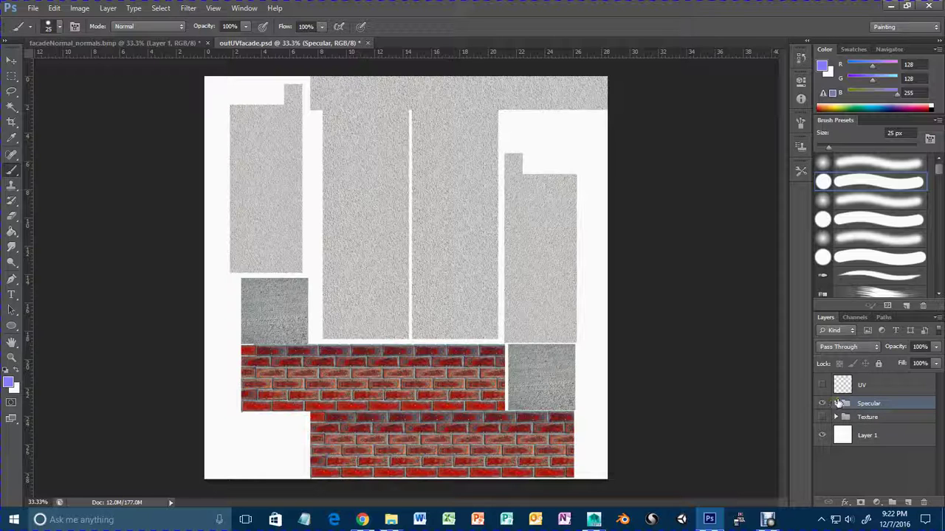
Add a Black & White adjustment above the Specular group with Reds -16, Yellows 128, Greens 188, Cyans -82 and Blues 300.
{"action": "left_click", "coordinate": [876, 503]}
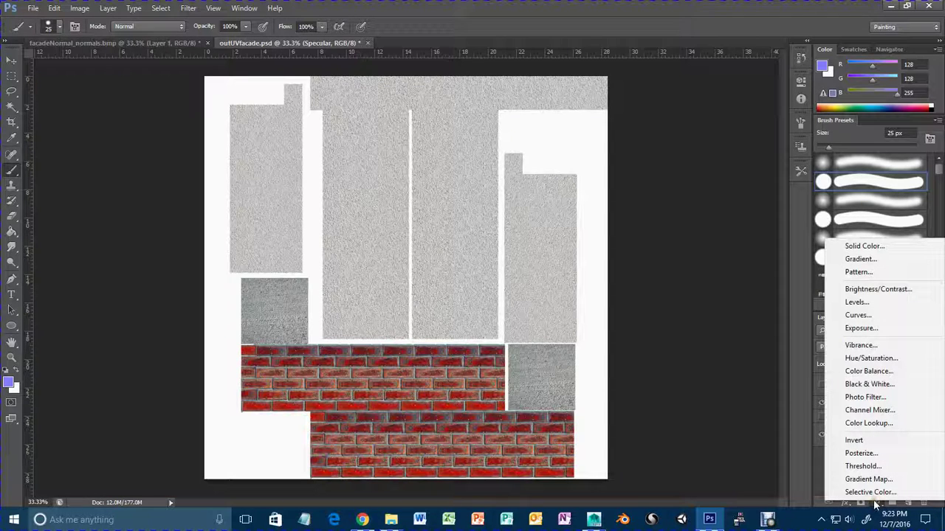
{"action": "left_click", "coordinate": [870, 384]}
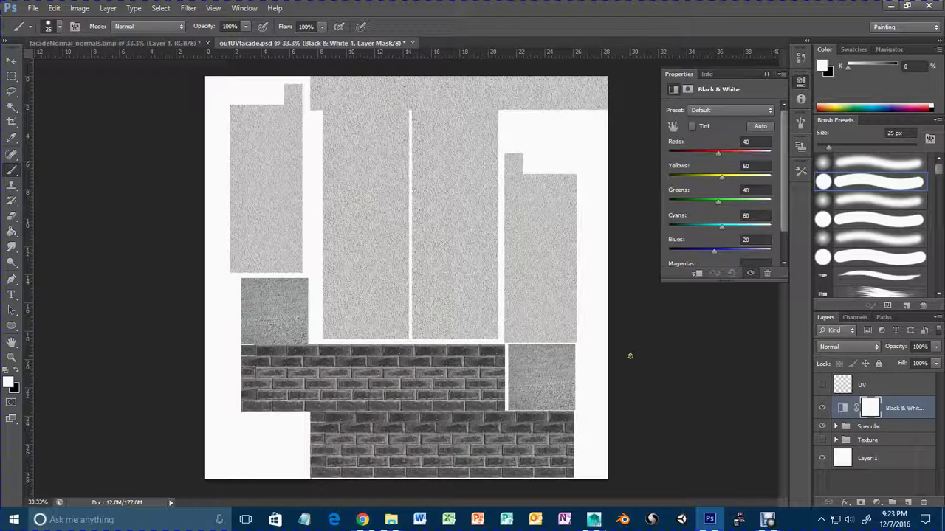
{"action": "left_click_drag", "start_coordinate": [720, 226], "coordinate": [760, 247]}
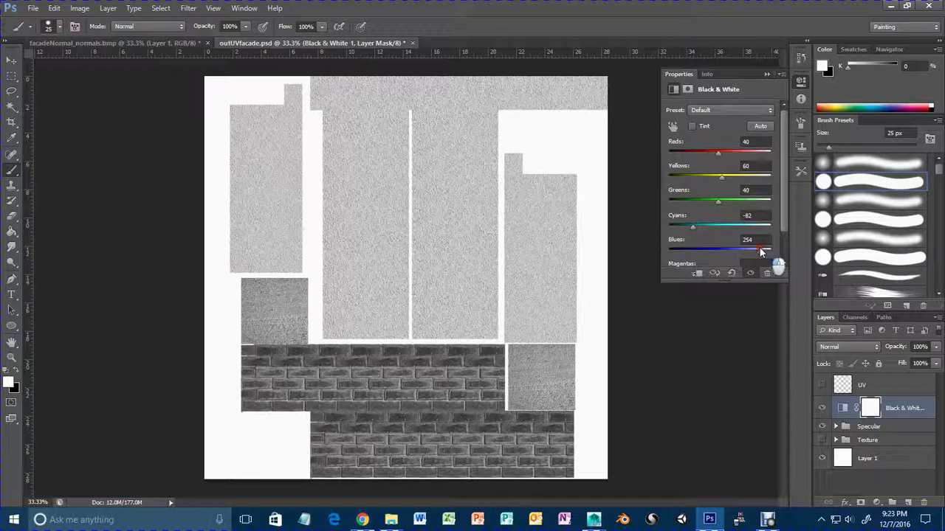
{"action": "left_click_drag", "start_coordinate": [684, 247], "coordinate": [763, 250]}
{"action": "left_click_drag", "start_coordinate": [766, 201], "coordinate": [736, 192]}
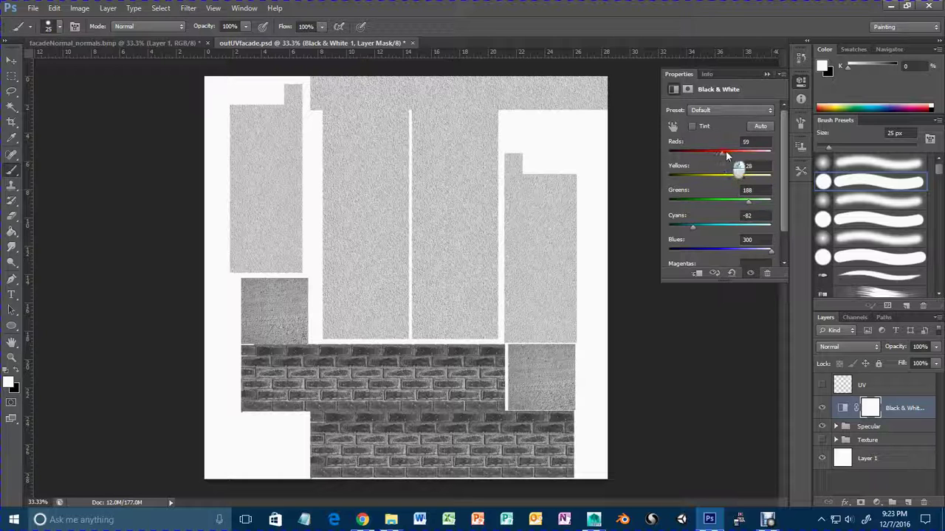
{"action": "left_click_drag", "start_coordinate": [725, 151], "coordinate": [707, 156]}
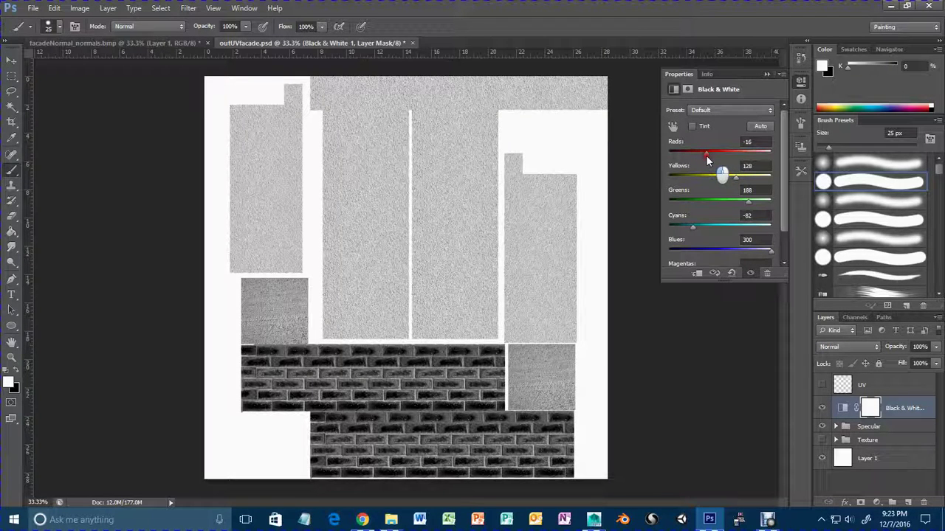
Add a Levels adjustment directly above the Specular group with input levels 72, 2.03 and 247 and output black 15.
{"action": "left_click", "coordinate": [867, 427]}
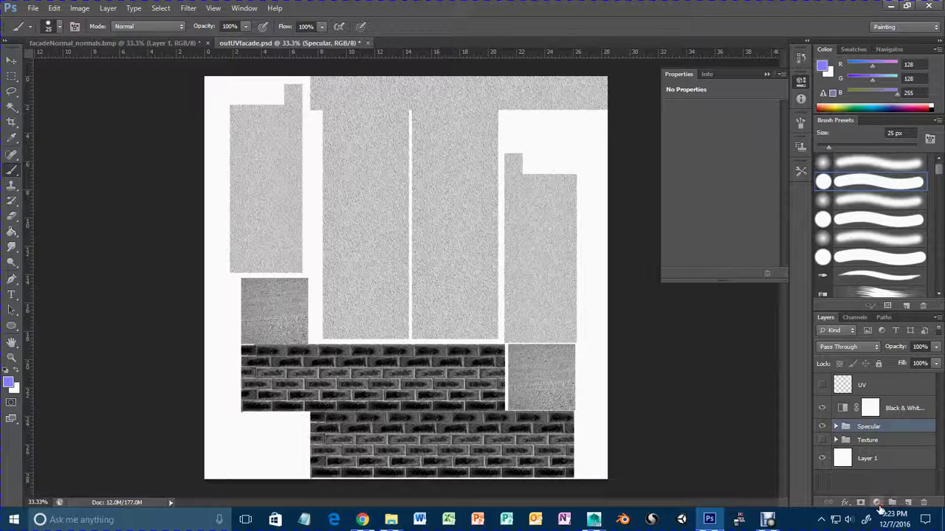
{"action": "left_click", "coordinate": [876, 502]}
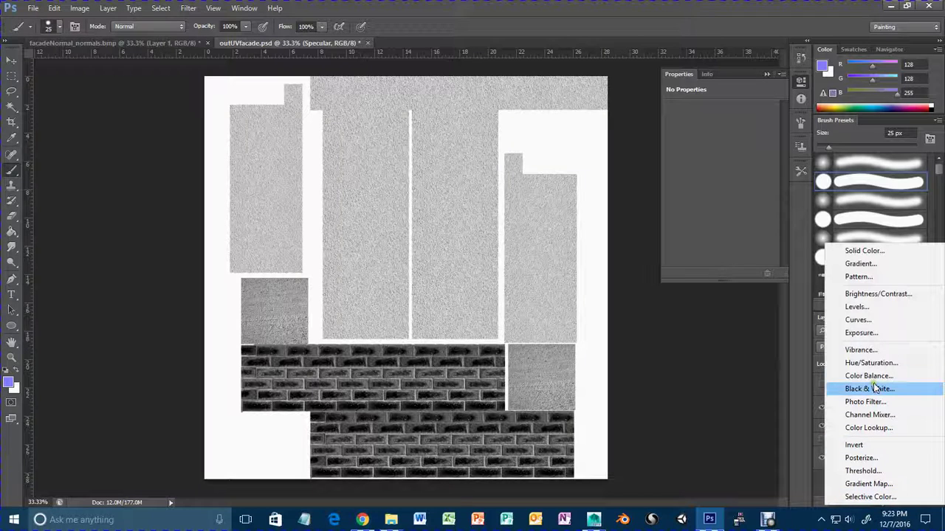
{"action": "left_click", "coordinate": [859, 307]}
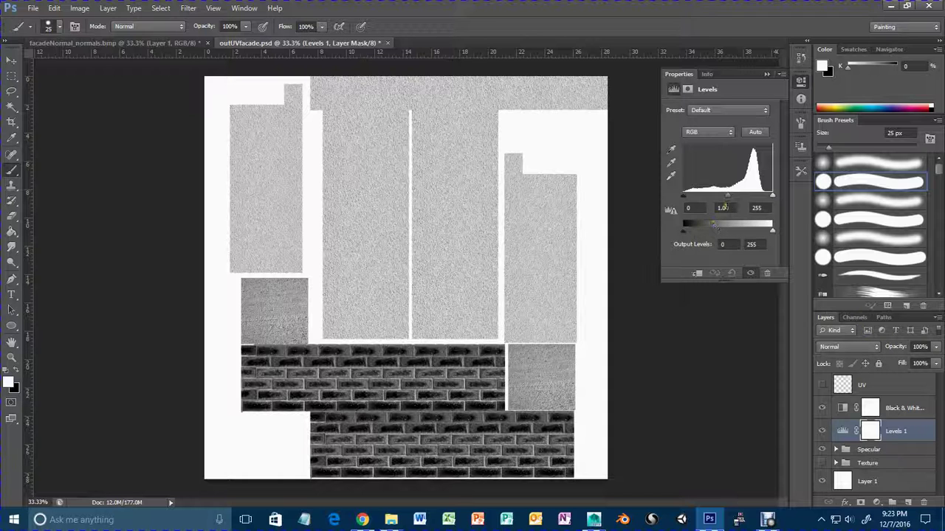
{"action": "mouse_move", "coordinate": [685, 230]}
{"action": "left_mouse_down"}
{"action": "mouse_move", "coordinate": [712, 231]}
{"action": "mouse_move", "coordinate": [695, 230]}
{"action": "left_mouse_up"}
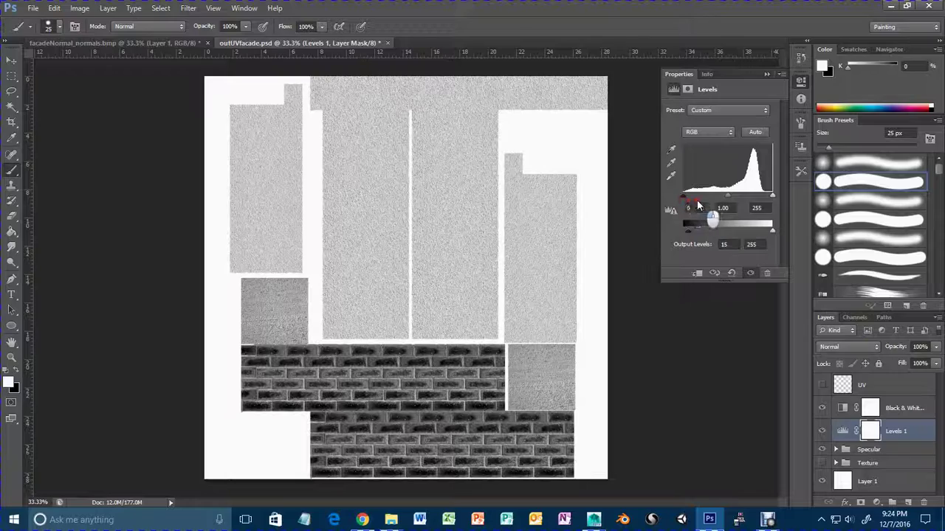
{"action": "left_click_drag", "start_coordinate": [685, 197], "coordinate": [753, 197]}
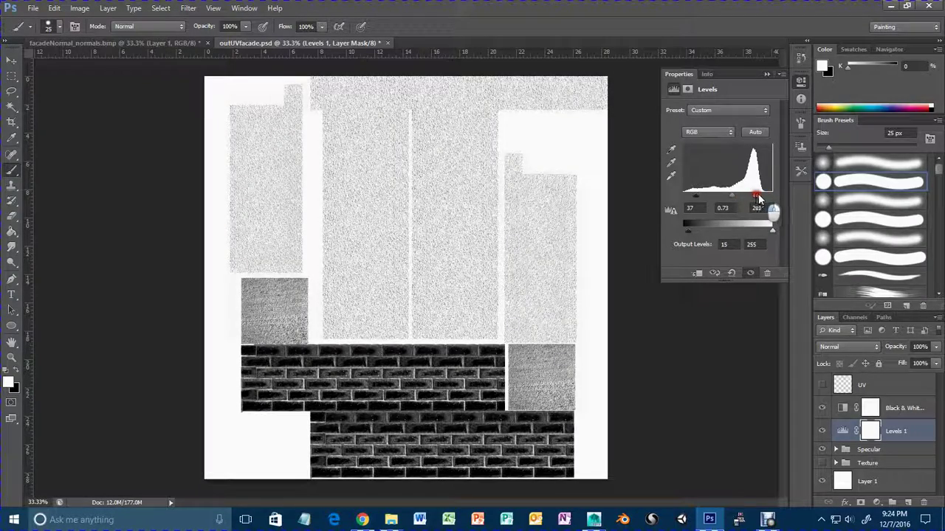
{"action": "mouse_move", "coordinate": [759, 198]}
{"action": "left_mouse_down"}
{"action": "mouse_move", "coordinate": [780, 197]}
{"action": "mouse_move", "coordinate": [731, 198]}
{"action": "mouse_move", "coordinate": [764, 199]}
{"action": "left_mouse_up"}
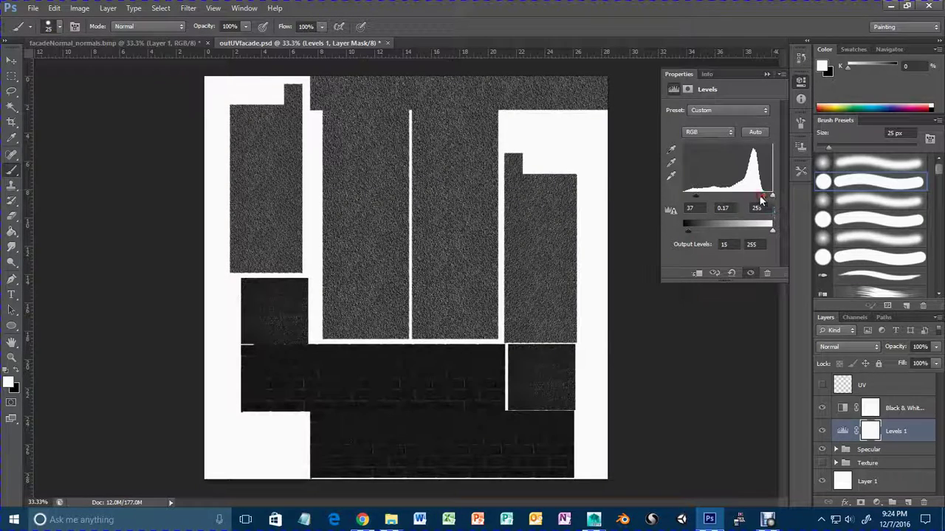
{"action": "mouse_move", "coordinate": [698, 197]}
{"action": "left_mouse_down"}
{"action": "mouse_move", "coordinate": [763, 198]}
{"action": "mouse_move", "coordinate": [708, 195]}
{"action": "left_mouse_up"}
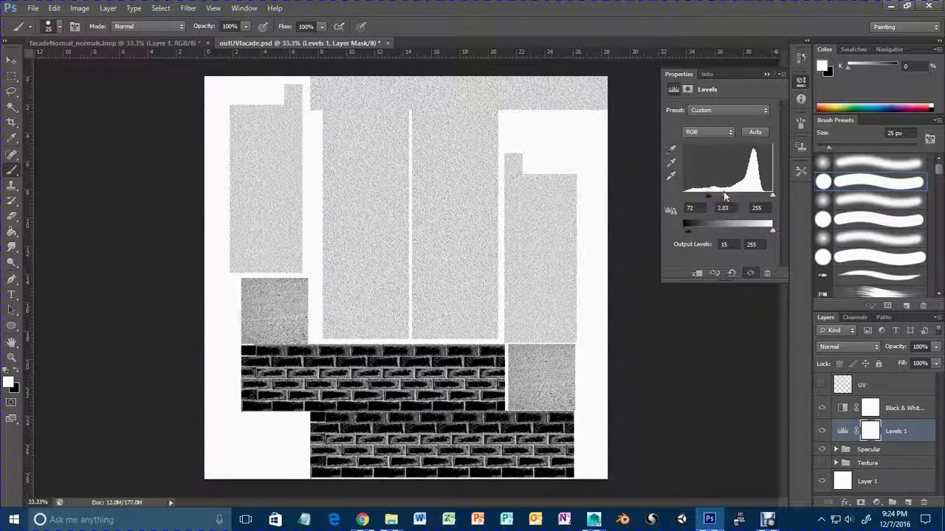
{"action": "left_click_drag", "start_coordinate": [772, 199], "coordinate": [769, 196]}
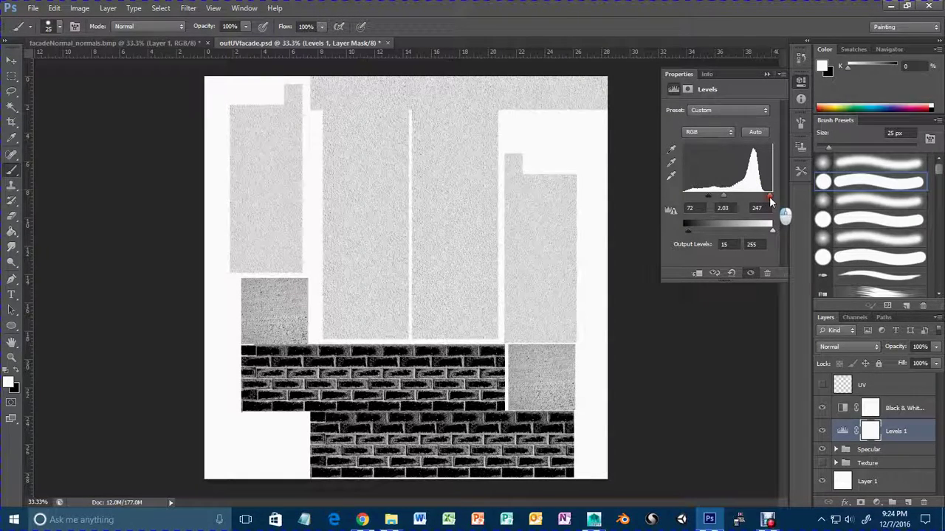
Paint a black test stroke on the Levels 1 mask across the middle concrete panels.
{"action": "left_click", "coordinate": [871, 430]}
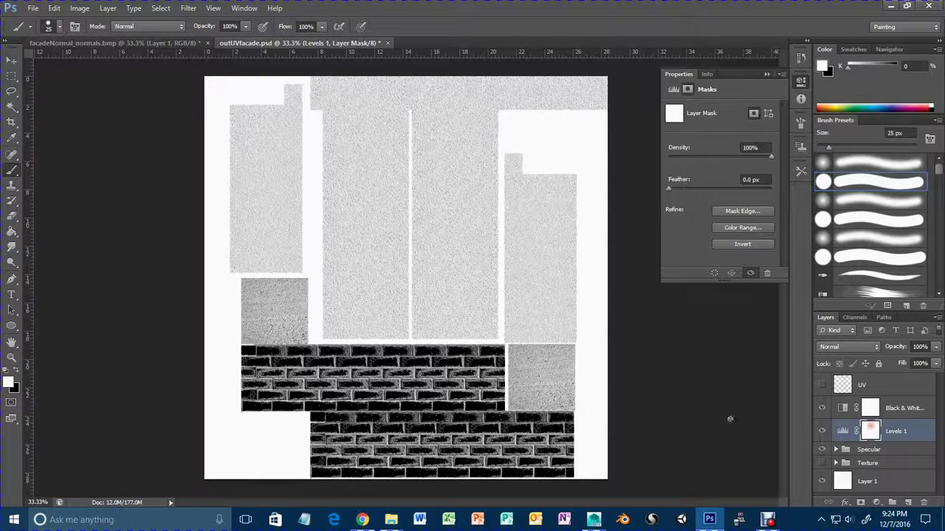
{"action": "left_click", "coordinate": [16, 370]}
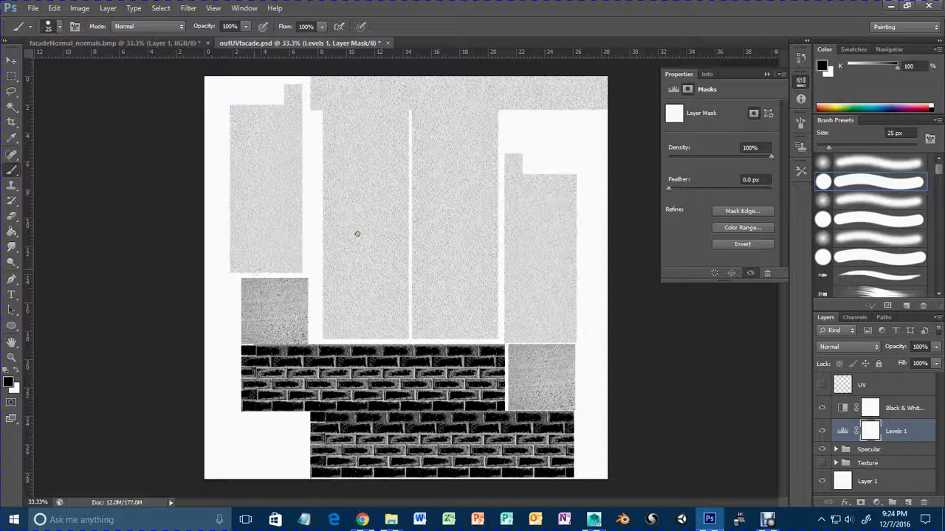
{"action": "mouse_move", "coordinate": [357, 234]}
{"action": "left_mouse_down"}
{"action": "mouse_move", "coordinate": [377, 235]}
{"action": "mouse_move", "coordinate": [350, 232]}
{"action": "mouse_move", "coordinate": [382, 212]}
{"action": "left_mouse_up"}
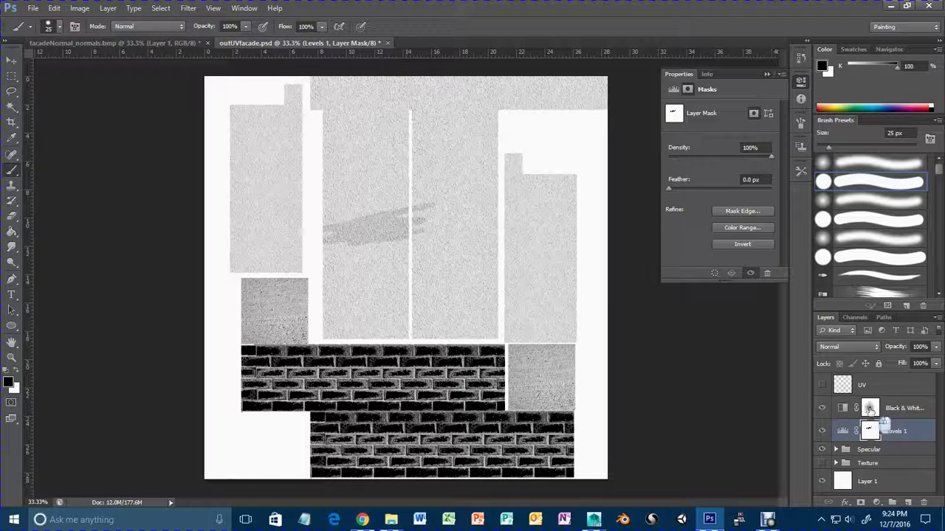
Enlarge the brush to 300 px and paint the Black & White adjustment's mask back to white.
{"action": "left_click", "coordinate": [870, 408]}
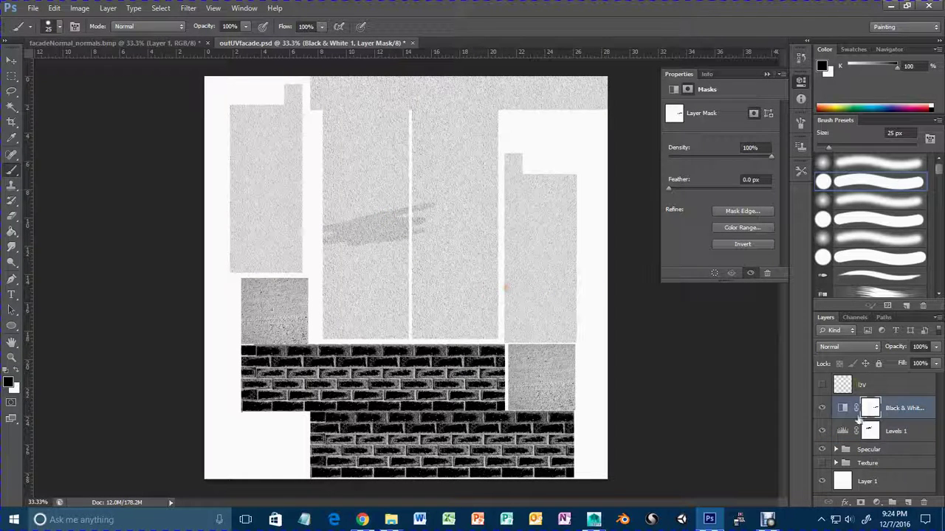
{"action": "left_click", "coordinate": [870, 431]}
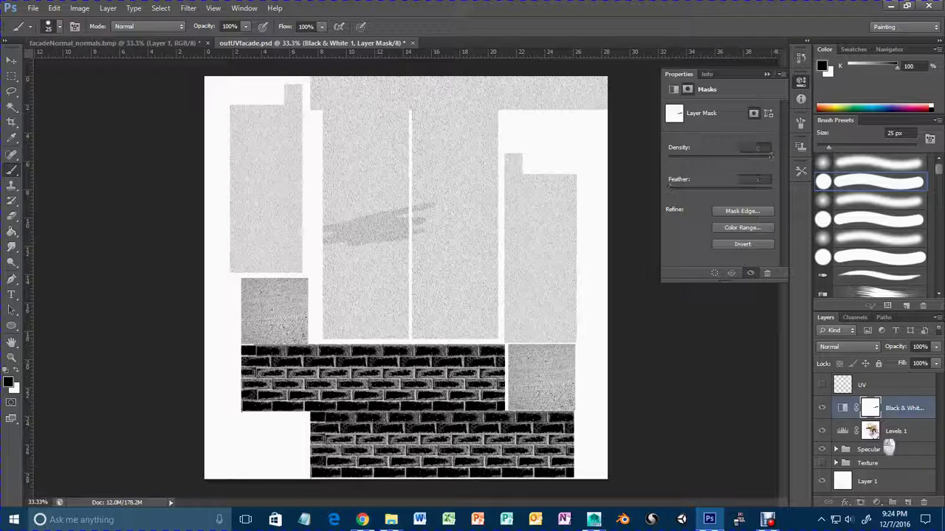
{"action": "left_click", "coordinate": [867, 412]}
{"action": "left_click", "coordinate": [15, 370]}
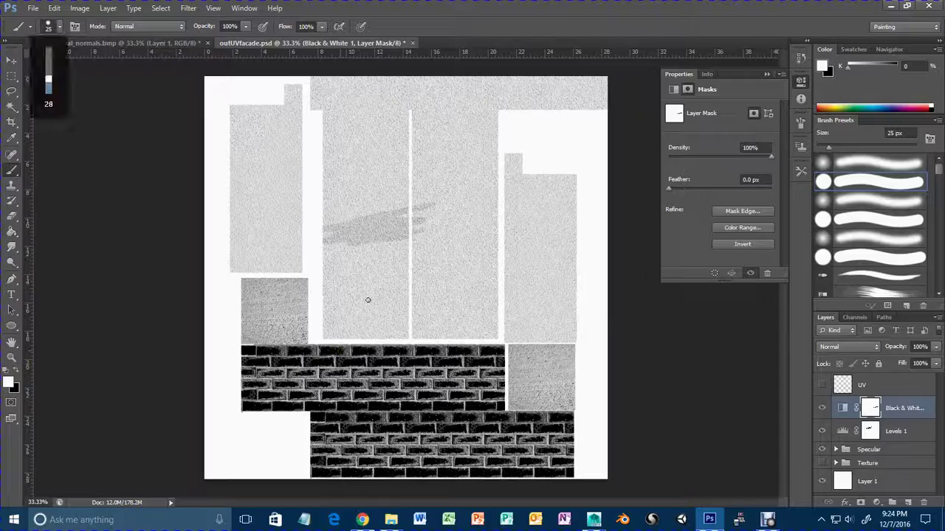
{"action": "key", "text": "ctrl+plus"}
{"action": "scroll", "coordinate": [416, 291], "scroll_direction": "down", "scroll_amount": 2}
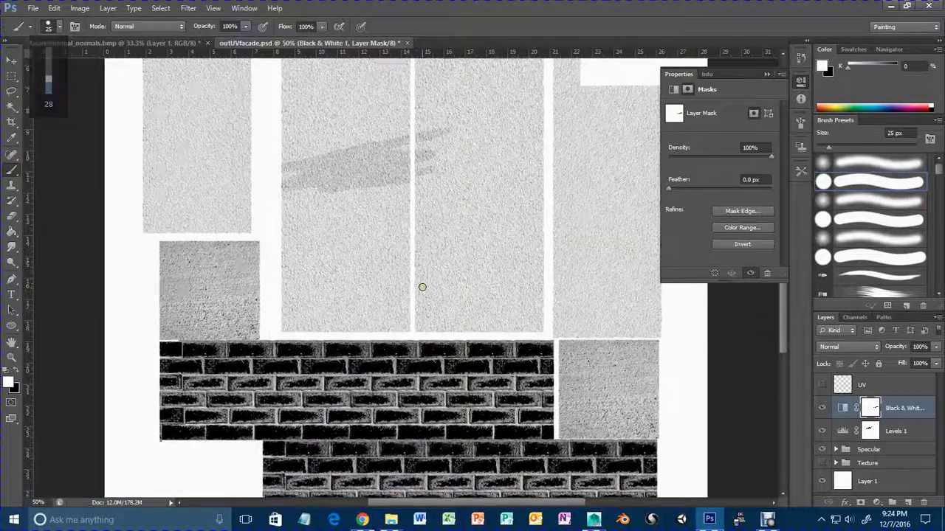
{"action": "key", "text": "ctrl+minus"}
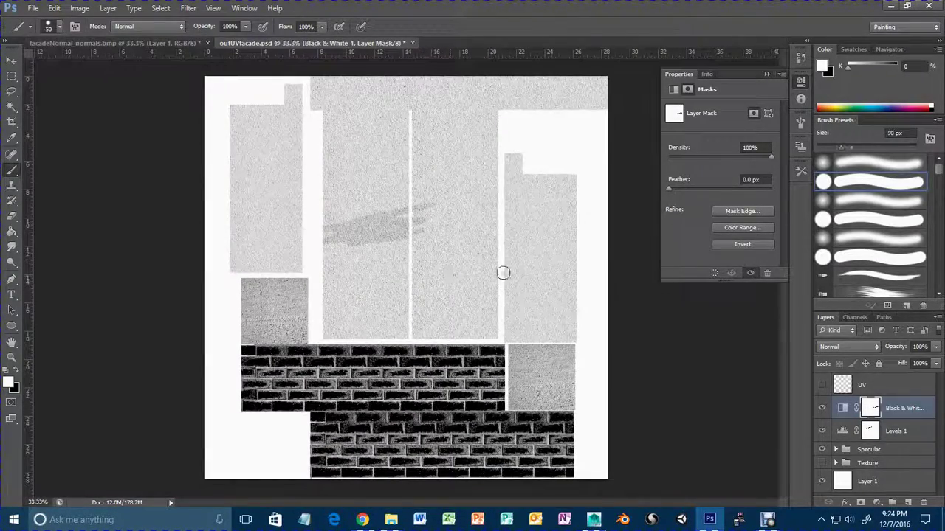
{"action": "key", "text": "bracketright"}
{"action": "key", "text": "bracketright"}
{"action": "key", "text": "bracketright"}
{"action": "key", "text": "bracketright"}
{"action": "key", "text": "bracketright"}
{"action": "key", "text": "bracketright"}
{"action": "key", "text": "bracketright"}
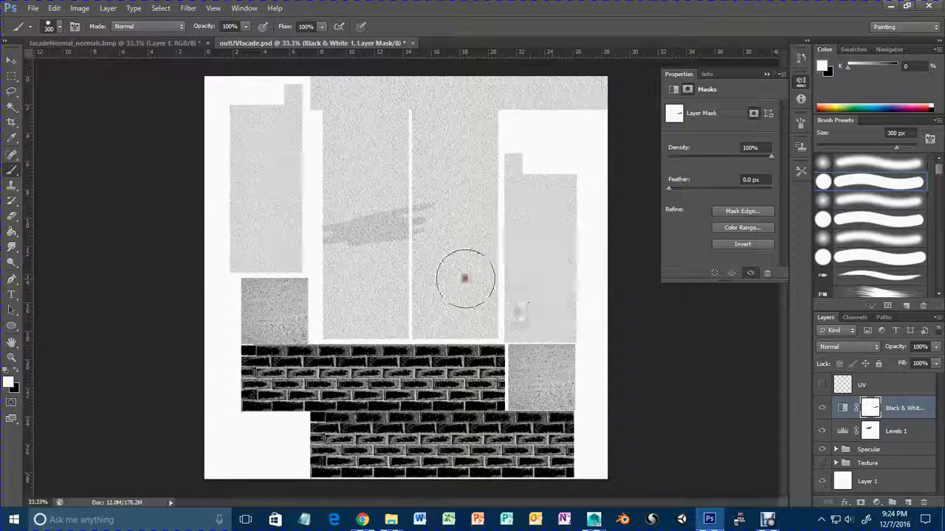
Paint black on the Levels 1 mask over all the concrete pieces, leaving only the brick areas affected.
{"action": "left_click", "coordinate": [871, 431]}
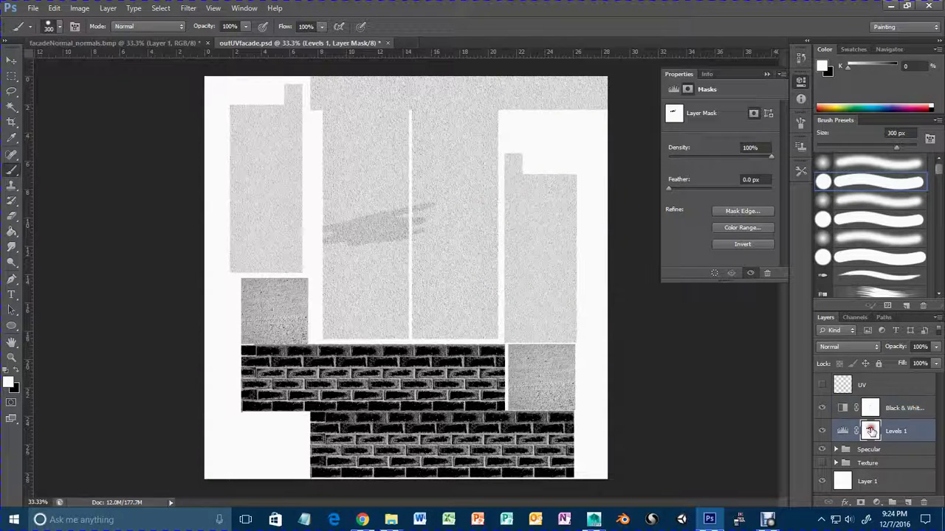
{"action": "key", "text": "x"}
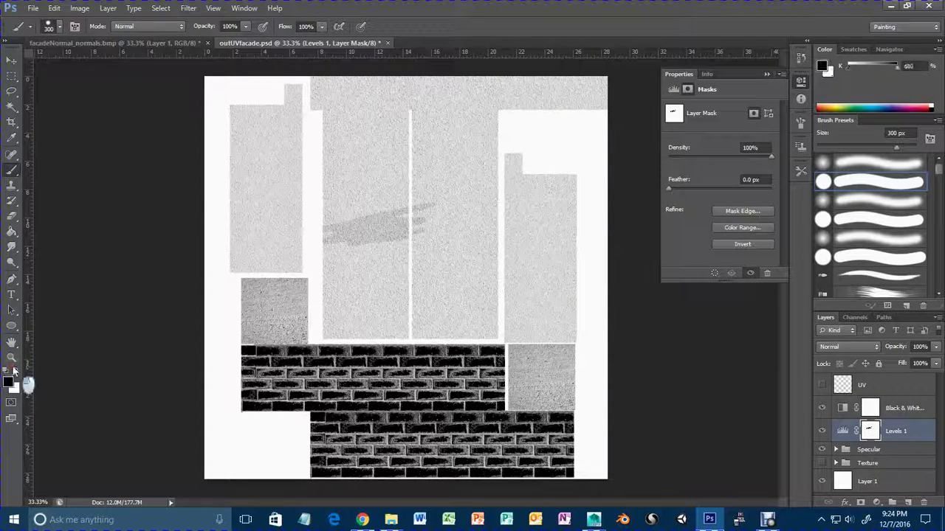
{"action": "mouse_move", "coordinate": [492, 253]}
{"action": "left_mouse_down"}
{"action": "mouse_move", "coordinate": [222, 165]}
{"action": "mouse_move", "coordinate": [584, 96]}
{"action": "mouse_move", "coordinate": [262, 95]}
{"action": "mouse_move", "coordinate": [261, 131]}
{"action": "mouse_move", "coordinate": [300, 227]}
{"action": "mouse_move", "coordinate": [214, 273]}
{"action": "mouse_move", "coordinate": [243, 307]}
{"action": "mouse_move", "coordinate": [228, 317]}
{"action": "mouse_move", "coordinate": [578, 307]}
{"action": "mouse_move", "coordinate": [563, 318]}
{"action": "mouse_move", "coordinate": [569, 333]}
{"action": "mouse_move", "coordinate": [549, 386]}
{"action": "mouse_move", "coordinate": [524, 373]}
{"action": "mouse_move", "coordinate": [529, 382]}
{"action": "mouse_move", "coordinate": [538, 214]}
{"action": "mouse_move", "coordinate": [585, 131]}
{"action": "mouse_move", "coordinate": [569, 300]}
{"action": "mouse_move", "coordinate": [506, 255]}
{"action": "mouse_move", "coordinate": [356, 232]}
{"action": "mouse_move", "coordinate": [448, 134]}
{"action": "mouse_move", "coordinate": [229, 108]}
{"action": "mouse_move", "coordinate": [190, 296]}
{"action": "mouse_move", "coordinate": [212, 309]}
{"action": "left_mouse_up"}
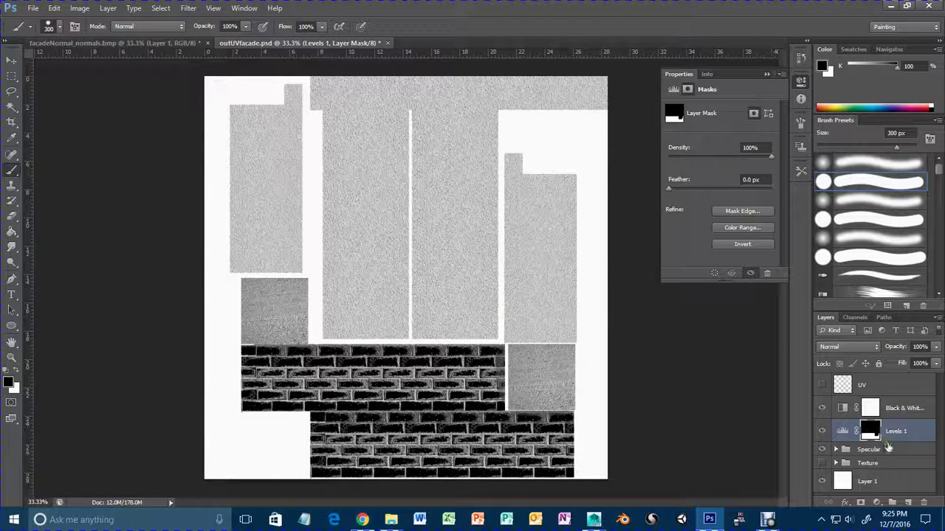
Retune the Levels 1 adjustment to midtones 0.53, input white 255 and output black 23, and raise the input black point to darken the bricks.
{"action": "left_click", "coordinate": [842, 431]}
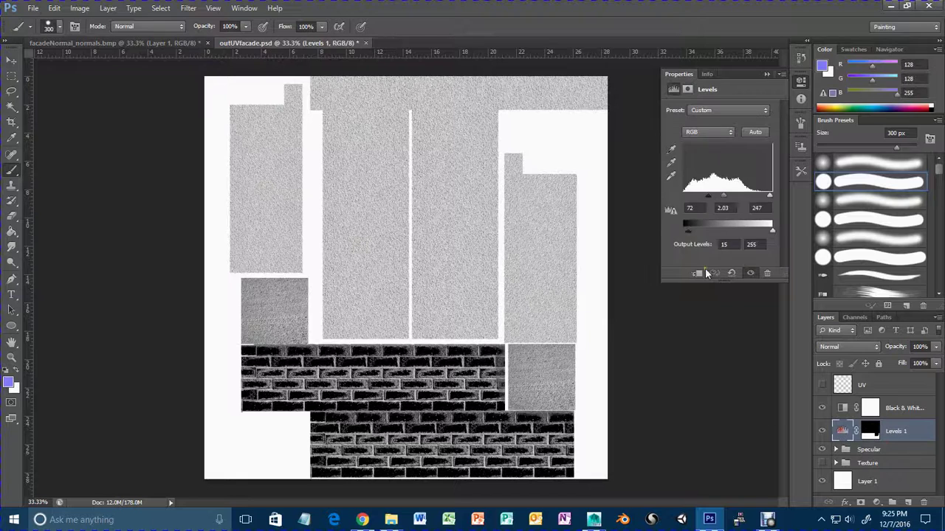
{"action": "left_click_drag", "start_coordinate": [688, 231], "coordinate": [696, 230]}
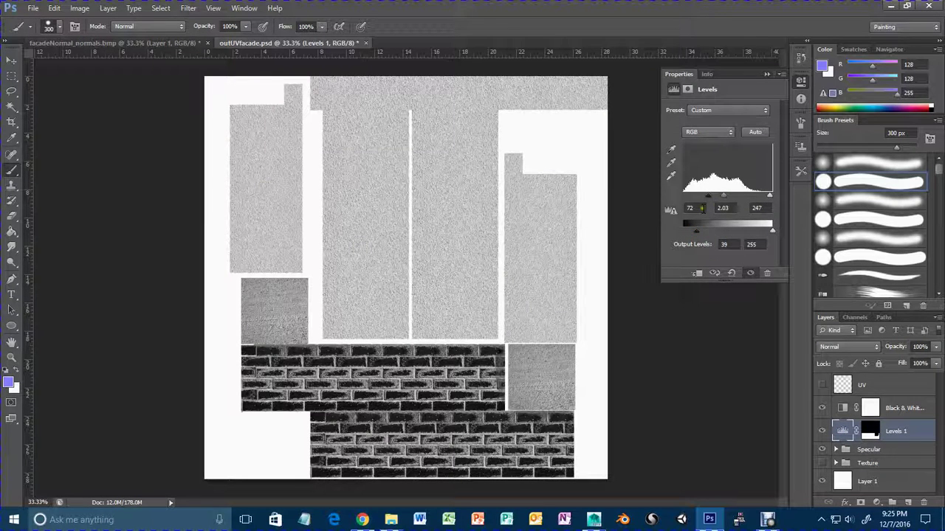
{"action": "left_click_drag", "start_coordinate": [706, 197], "coordinate": [679, 196]}
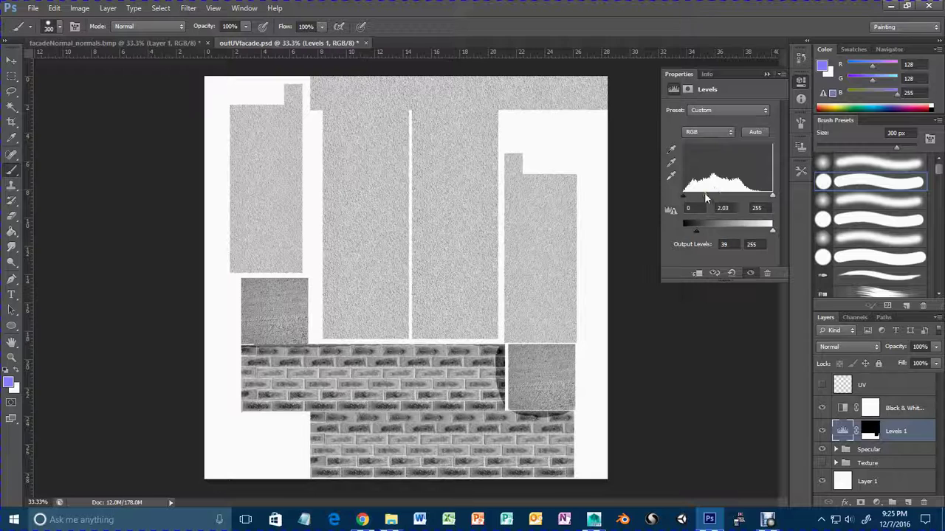
{"action": "left_click_drag", "start_coordinate": [705, 194], "coordinate": [744, 198]}
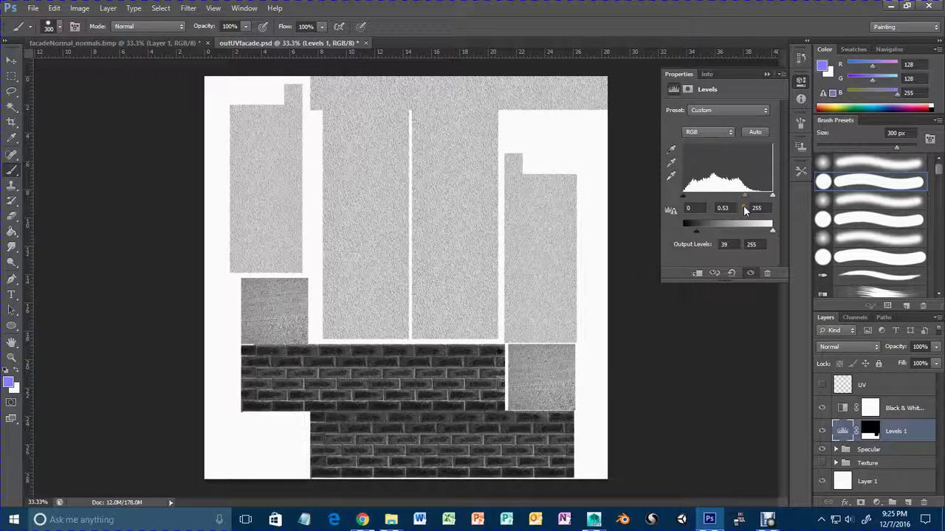
{"action": "mouse_move", "coordinate": [741, 196]}
{"action": "left_mouse_down"}
{"action": "mouse_move", "coordinate": [717, 195]}
{"action": "mouse_move", "coordinate": [744, 197]}
{"action": "left_mouse_up"}
{"action": "mouse_move", "coordinate": [695, 230]}
{"action": "left_mouse_down"}
{"action": "mouse_move", "coordinate": [710, 232]}
{"action": "mouse_move", "coordinate": [672, 232]}
{"action": "mouse_move", "coordinate": [691, 233]}
{"action": "left_mouse_up"}
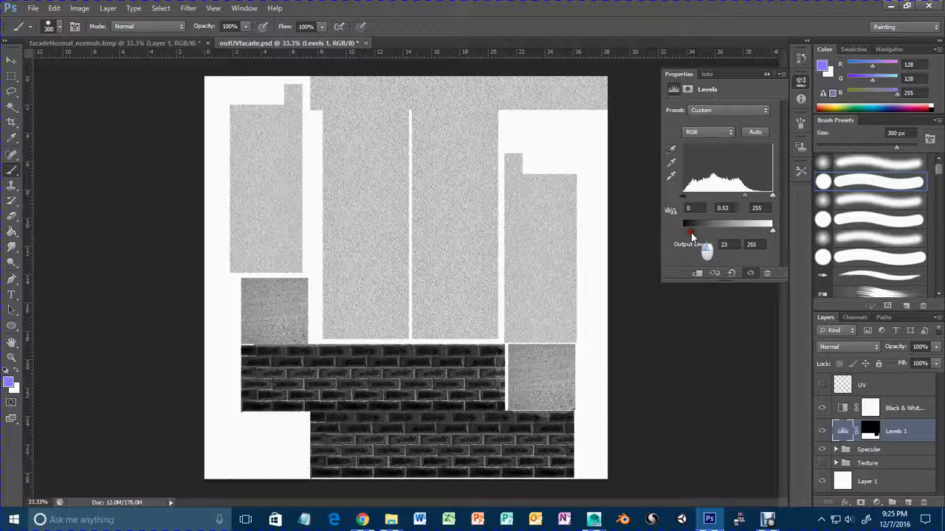
{"action": "left_click", "coordinate": [684, 204]}
{"action": "left_click_drag", "start_coordinate": [688, 200], "coordinate": [699, 197]}
Paint the whole Levels 1 mask white so the adjustment also covers the concrete pieces.
{"action": "left_click", "coordinate": [870, 431]}
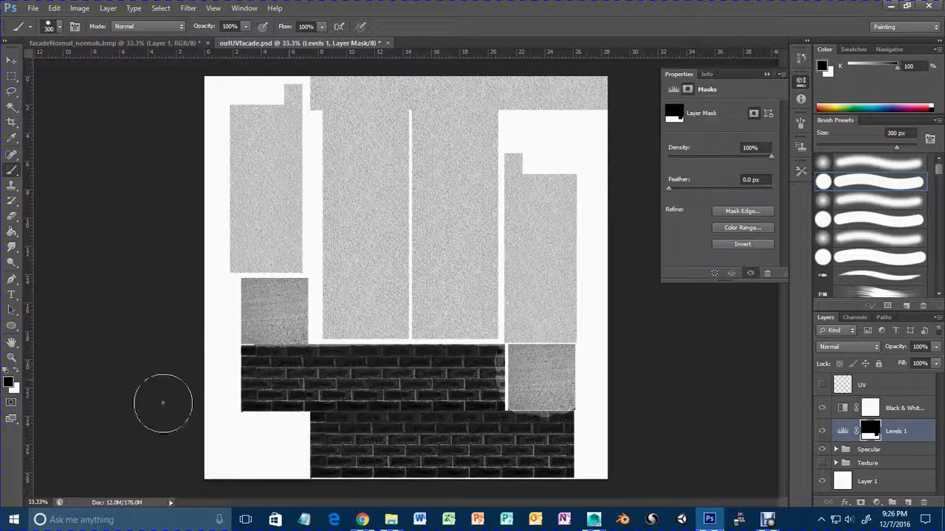
{"action": "left_click", "coordinate": [16, 372]}
{"action": "mouse_move", "coordinate": [523, 377]}
{"action": "left_mouse_down"}
{"action": "mouse_move", "coordinate": [536, 380]}
{"action": "mouse_move", "coordinate": [521, 355]}
{"action": "mouse_move", "coordinate": [556, 379]}
{"action": "mouse_move", "coordinate": [541, 380]}
{"action": "mouse_move", "coordinate": [573, 386]}
{"action": "mouse_move", "coordinate": [553, 257]}
{"action": "mouse_move", "coordinate": [535, 316]}
{"action": "mouse_move", "coordinate": [236, 312]}
{"action": "mouse_move", "coordinate": [538, 305]}
{"action": "mouse_move", "coordinate": [332, 278]}
{"action": "mouse_move", "coordinate": [359, 237]}
{"action": "mouse_move", "coordinate": [200, 260]}
{"action": "mouse_move", "coordinate": [502, 214]}
{"action": "mouse_move", "coordinate": [542, 111]}
{"action": "mouse_move", "coordinate": [490, 200]}
{"action": "mouse_move", "coordinate": [479, 107]}
{"action": "mouse_move", "coordinate": [312, 193]}
{"action": "mouse_move", "coordinate": [238, 84]}
{"action": "mouse_move", "coordinate": [211, 95]}
{"action": "mouse_move", "coordinate": [261, 101]}
{"action": "left_mouse_up"}
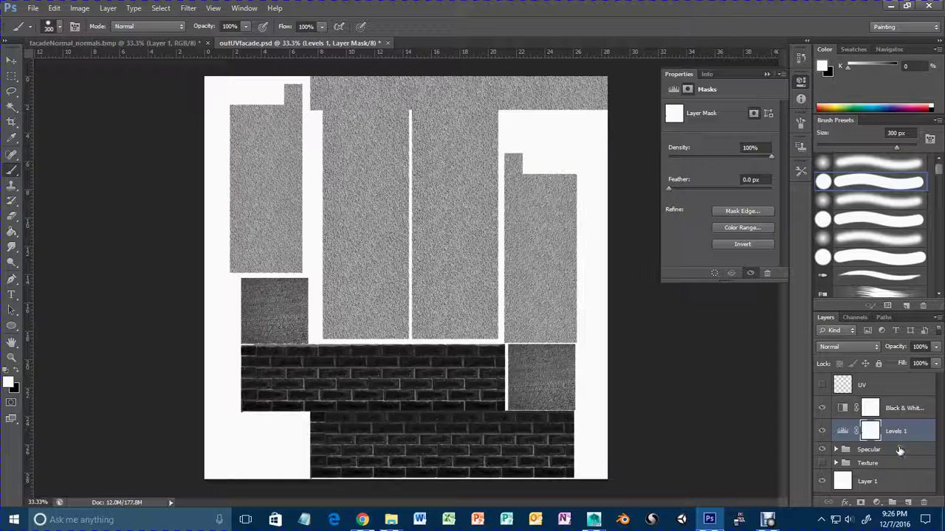
Save the layered outUVfacade.psd document in place with its specular layers and adjustments.
{"action": "left_click", "coordinate": [12, 62]}
{"action": "left_click", "coordinate": [34, 9]}
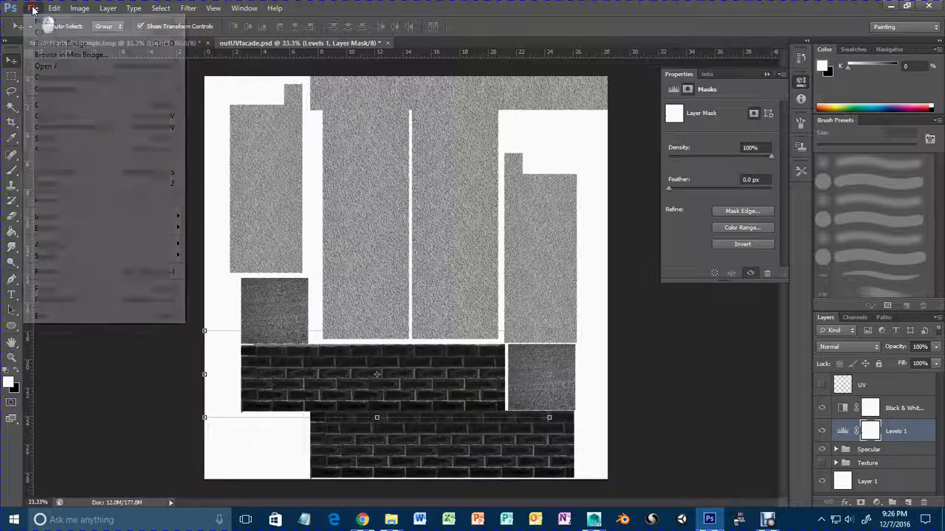
{"action": "left_click", "coordinate": [66, 149]}
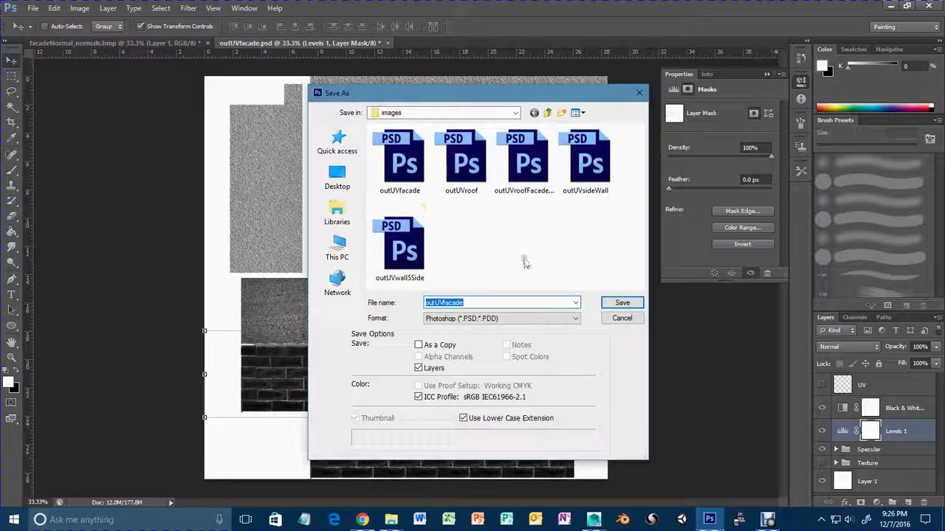
{"action": "left_click", "coordinate": [622, 318]}
{"action": "left_click", "coordinate": [34, 8]}
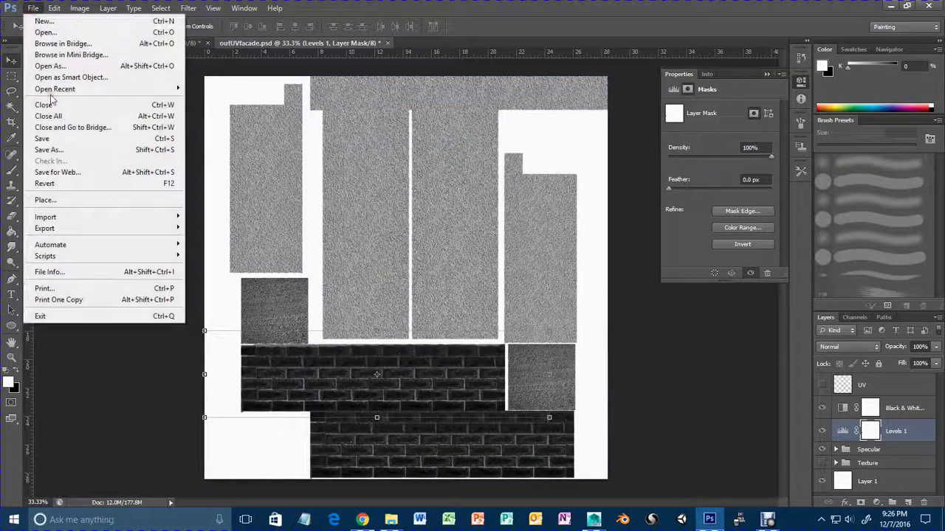
{"action": "left_click", "coordinate": [45, 138]}
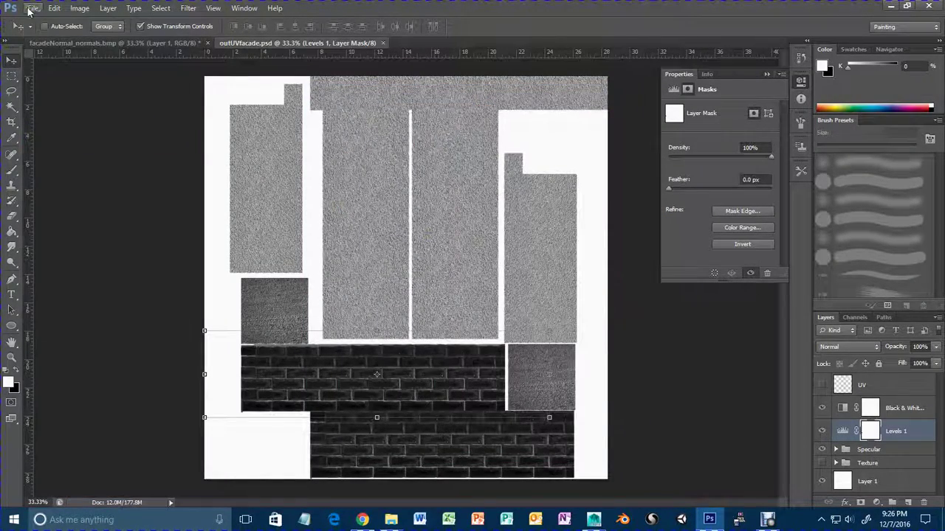
Save a PNG copy named facadeSpec in the project's sourceimages folder, with smallest/slow compression and no interlacing.
{"action": "left_click", "coordinate": [29, 8]}
{"action": "left_click", "coordinate": [78, 151]}
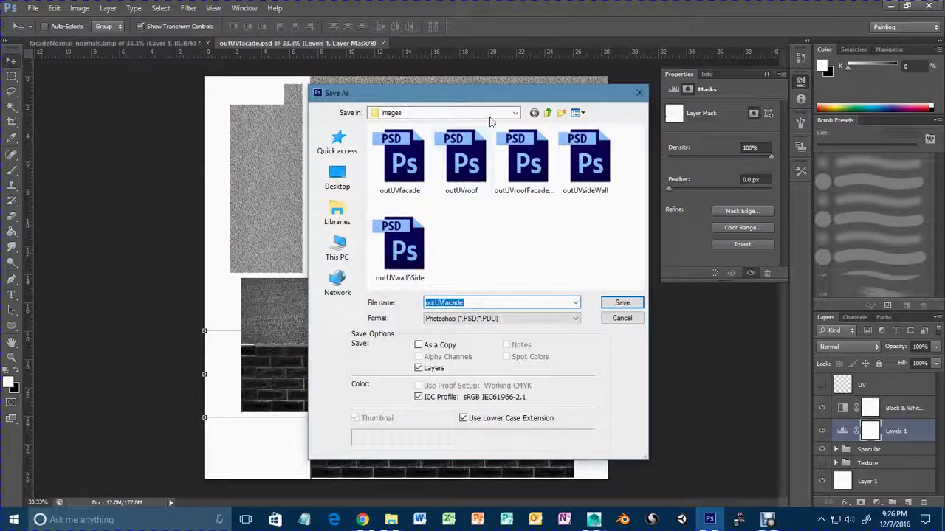
{"action": "left_click", "coordinate": [547, 113]}
{"action": "double_click", "coordinate": [406, 268]}
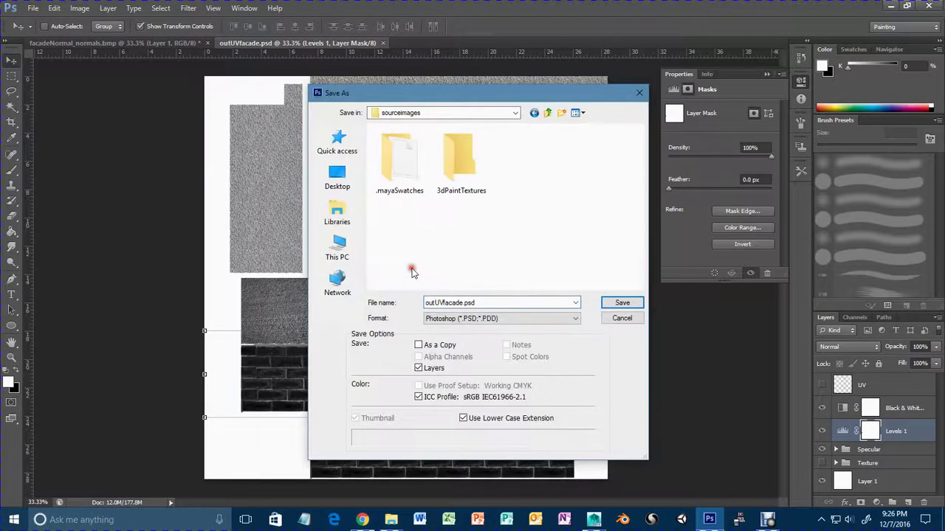
{"action": "left_click", "coordinate": [443, 303]}
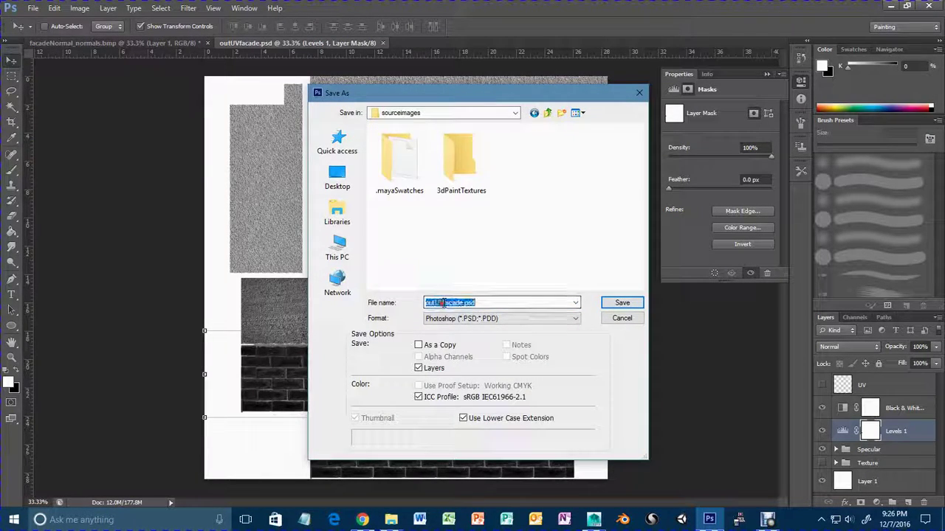
{"action": "left_click", "coordinate": [443, 303]}
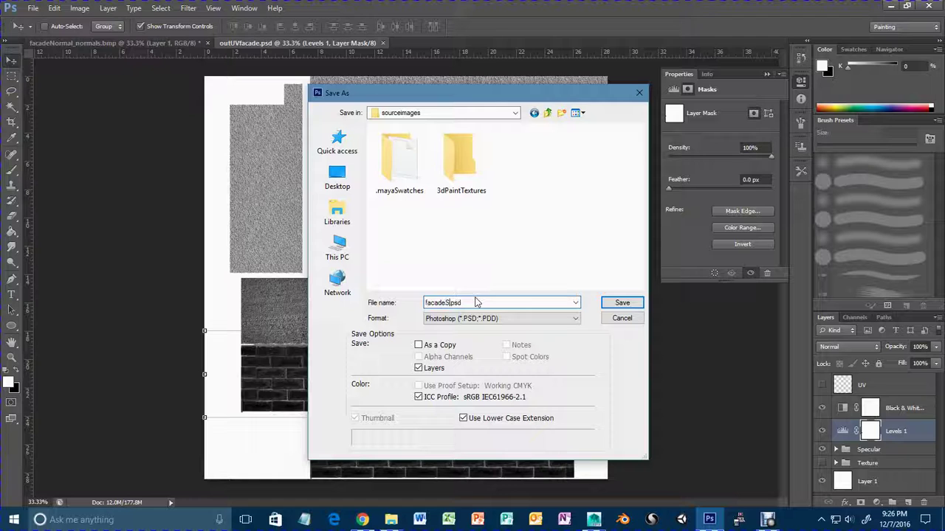
{"action": "left_click", "coordinate": [490, 319]}
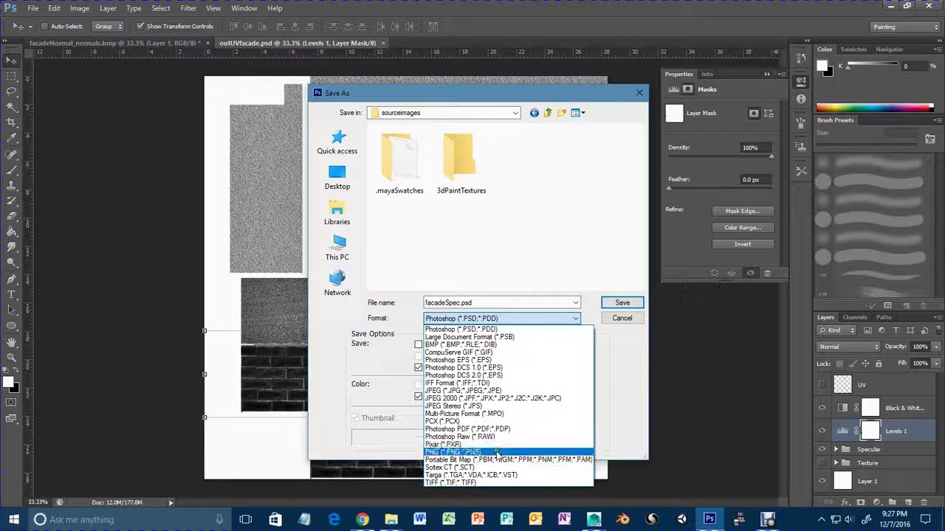
{"action": "left_click", "coordinate": [496, 452]}
{"action": "left_click", "coordinate": [620, 305]}
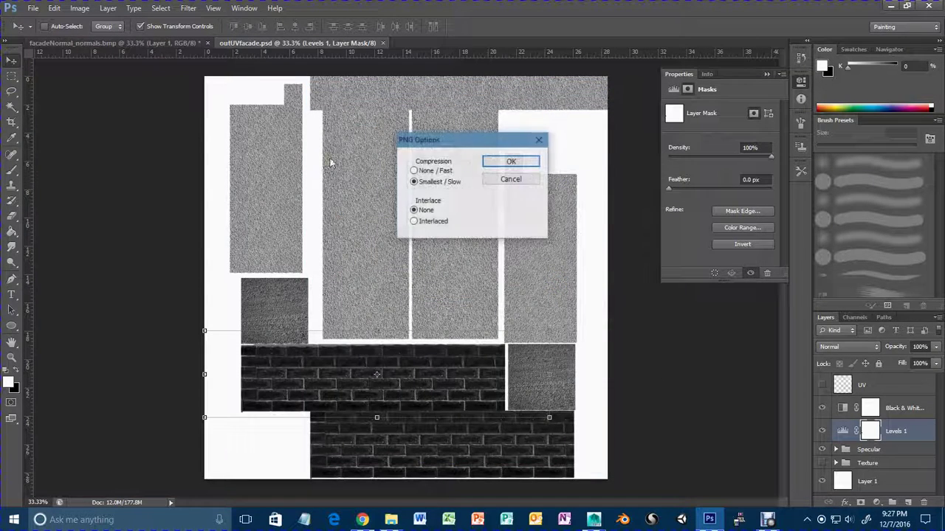
{"action": "left_click", "coordinate": [516, 163]}
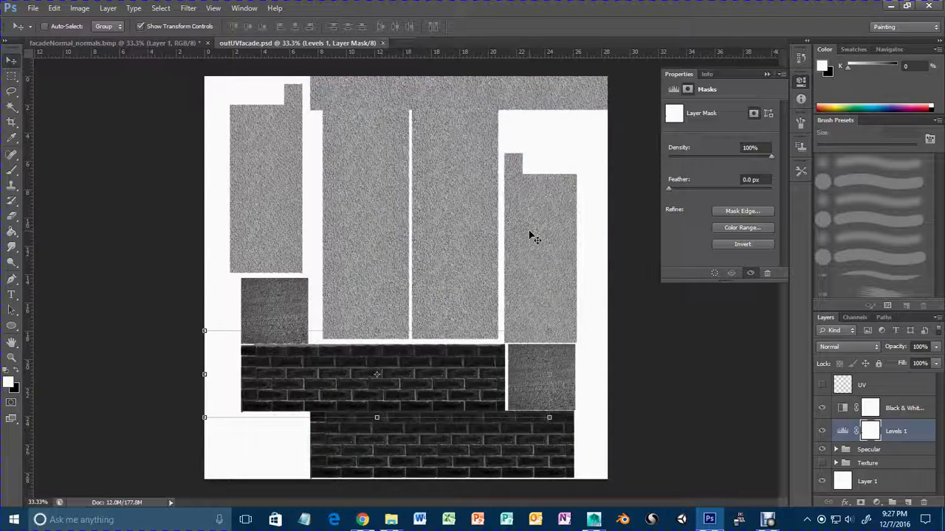
Switch to Maya, select the garage facade and look through the attributes of its facadeConcrete material.
{"action": "left_click", "coordinate": [768, 521]}
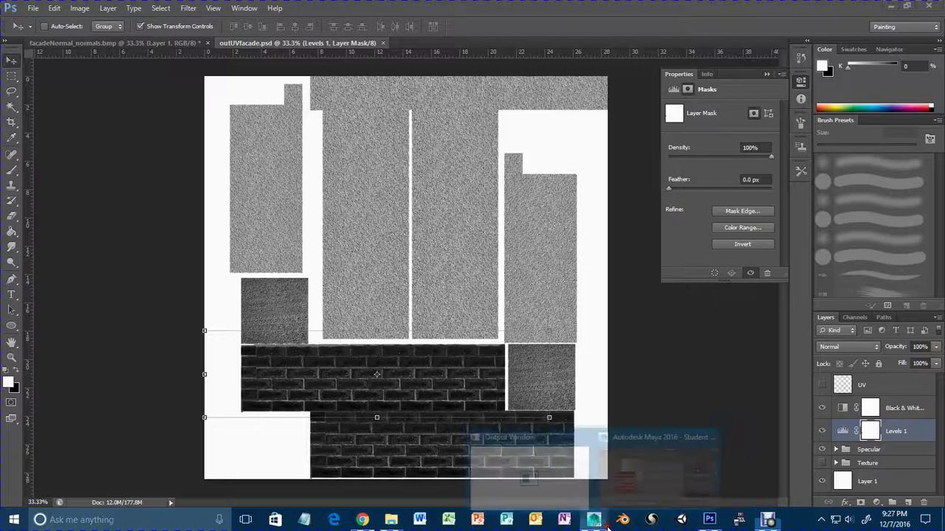
{"action": "left_click", "coordinate": [634, 480]}
{"action": "scroll", "coordinate": [272, 292], "scroll_direction": "down", "scroll_amount": 3}
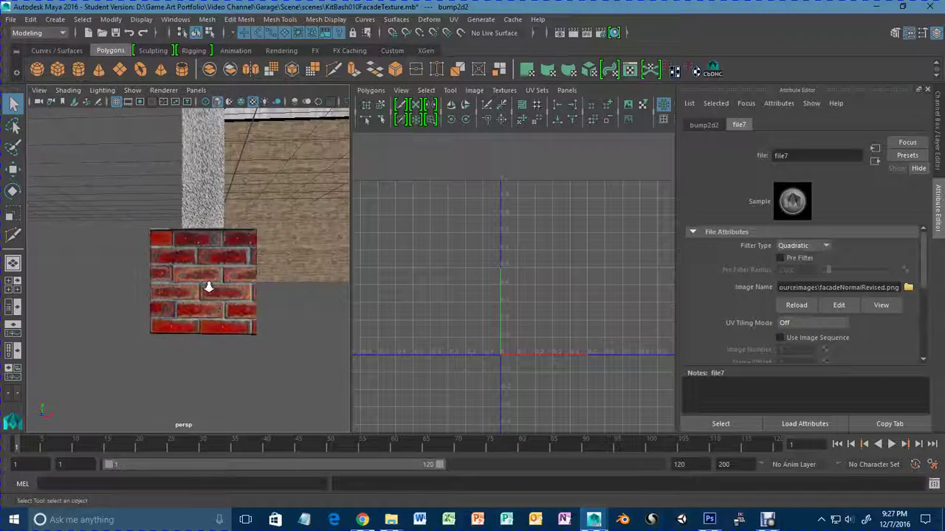
{"action": "left_click", "coordinate": [213, 280]}
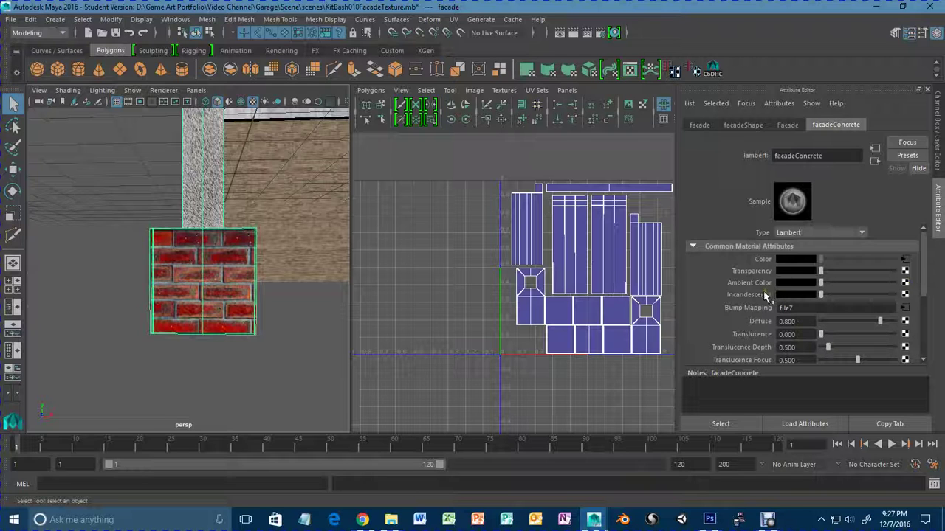
{"action": "scroll", "coordinate": [771, 310], "scroll_direction": "down", "scroll_amount": 2}
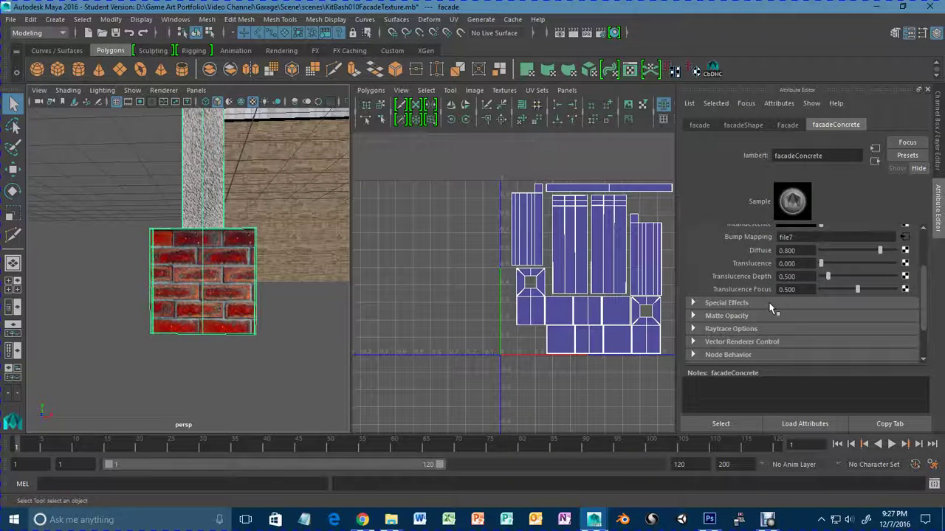
{"action": "scroll", "coordinate": [772, 308], "scroll_direction": "down", "scroll_amount": 2}
{"action": "scroll", "coordinate": [770, 310], "scroll_direction": "up", "scroll_amount": 4}
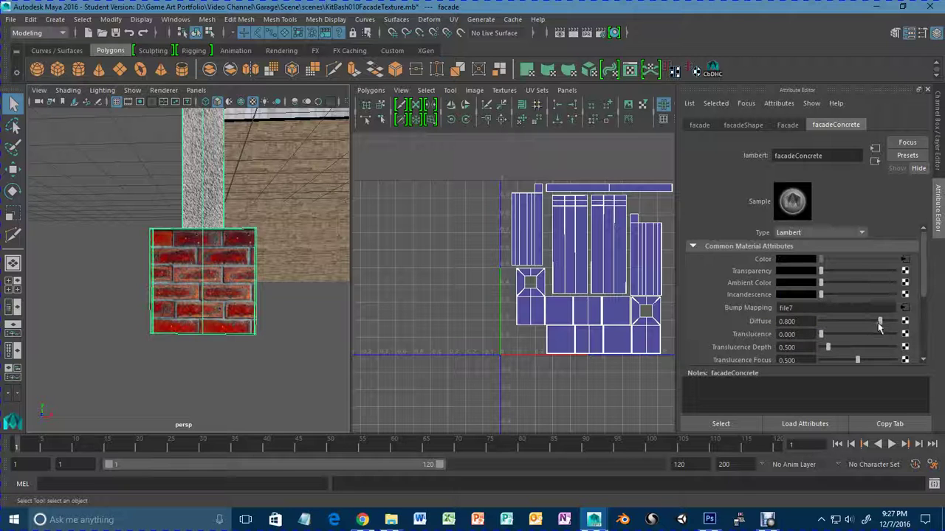
Connect a file texture to the facadeConcrete material's Diffuse attribute and load facadeSpec.png from sourceimages into it.
{"action": "mouse_move", "coordinate": [878, 328]}
{"action": "left_mouse_down"}
{"action": "mouse_move", "coordinate": [866, 328]}
{"action": "mouse_move", "coordinate": [919, 327]}
{"action": "mouse_move", "coordinate": [865, 330]}
{"action": "left_mouse_up"}
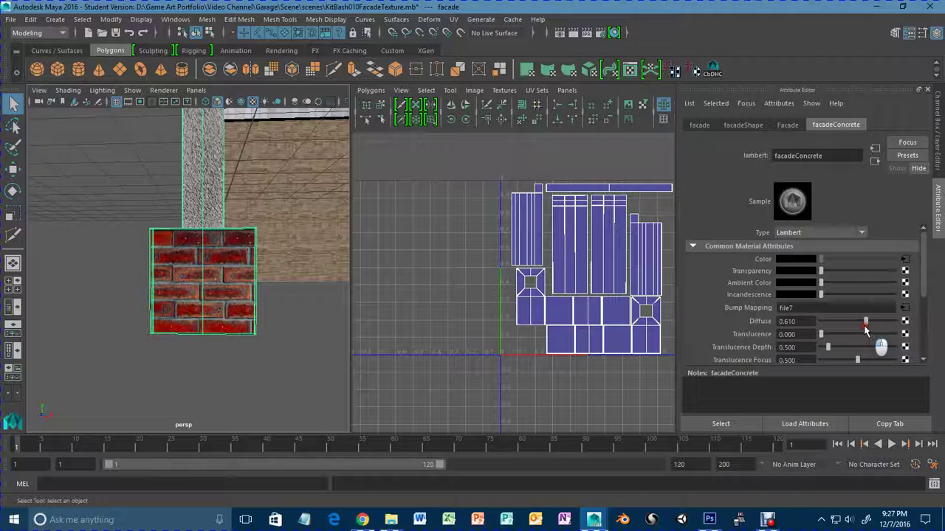
{"action": "left_click", "coordinate": [904, 323]}
{"action": "left_click", "coordinate": [441, 275]}
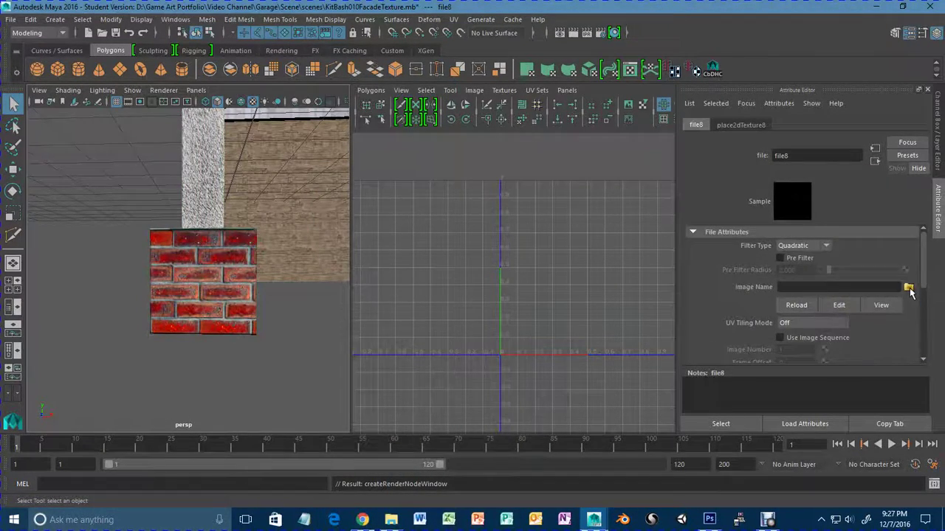
{"action": "left_click", "coordinate": [908, 287]}
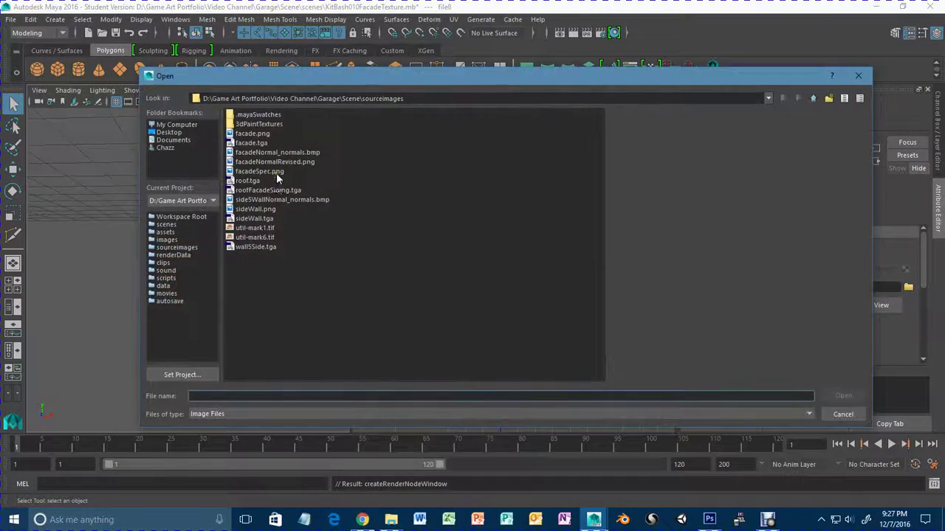
{"action": "left_click", "coordinate": [276, 173]}
{"action": "left_click", "coordinate": [843, 395]}
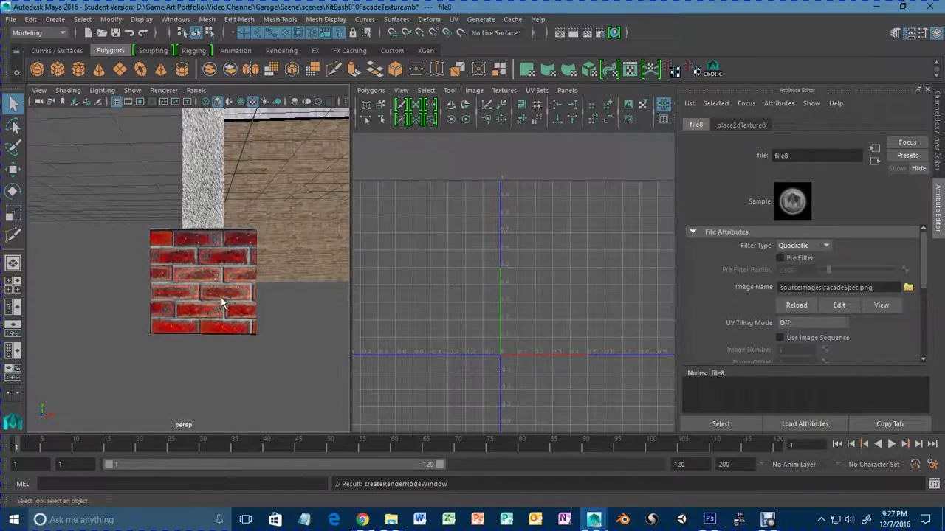
Check the textured facade on the whole garage from an angled front view and reload the facadeSpec.png image.
{"action": "left_click_drag", "start_coordinate": [221, 305], "coordinate": [244, 280], "text": "alt"}
{"action": "right_click_drag", "start_coordinate": [243, 280], "coordinate": [192, 279], "text": "alt"}
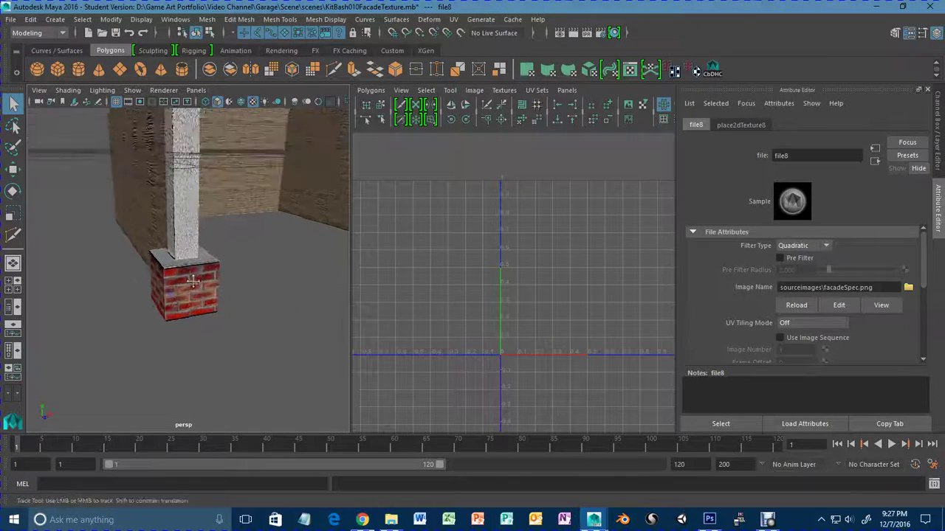
{"action": "middle_click_drag", "start_coordinate": [192, 278], "coordinate": [167, 354], "text": "alt"}
{"action": "right_click_drag", "start_coordinate": [240, 359], "coordinate": [102, 339], "text": "alt"}
{"action": "left_click_drag", "start_coordinate": [103, 340], "coordinate": [155, 319], "text": "alt"}
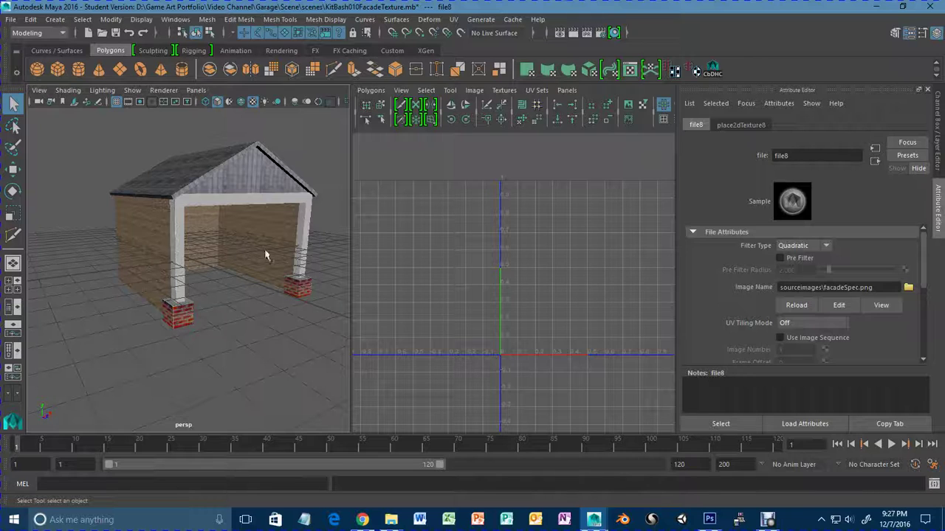
{"action": "left_click", "coordinate": [797, 306]}
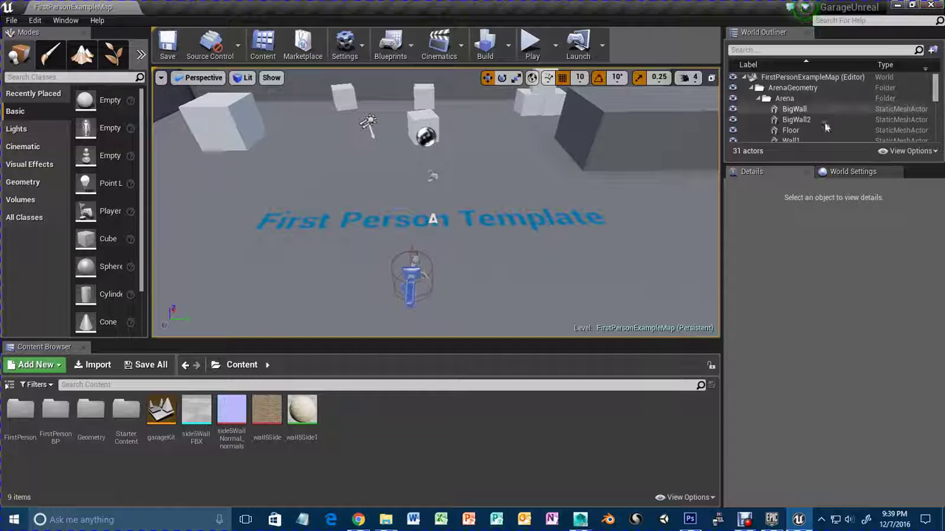
In Unreal Editor, place the side5WallFBX mesh in the level at scale 100 on all axes, raised to Z 440 cm.
{"action": "mouse_move", "coordinate": [323, 232]}
{"action": "left_mouse_down", "text": "alt"}
{"action": "mouse_move", "coordinate": [515, 213]}
{"action": "mouse_move", "coordinate": [413, 251]}
{"action": "mouse_move", "coordinate": [510, 222]}
{"action": "mouse_move", "coordinate": [435, 225]}
{"action": "mouse_move", "coordinate": [454, 235]}
{"action": "mouse_move", "coordinate": [379, 232]}
{"action": "mouse_move", "coordinate": [583, 190]}
{"action": "mouse_move", "coordinate": [245, 192]}
{"action": "mouse_move", "coordinate": [447, 190]}
{"action": "mouse_move", "coordinate": [379, 239]}
{"action": "mouse_move", "coordinate": [485, 255]}
{"action": "mouse_move", "coordinate": [507, 214]}
{"action": "mouse_move", "coordinate": [476, 195]}
{"action": "mouse_move", "coordinate": [320, 225]}
{"action": "left_mouse_up", "text": "alt"}
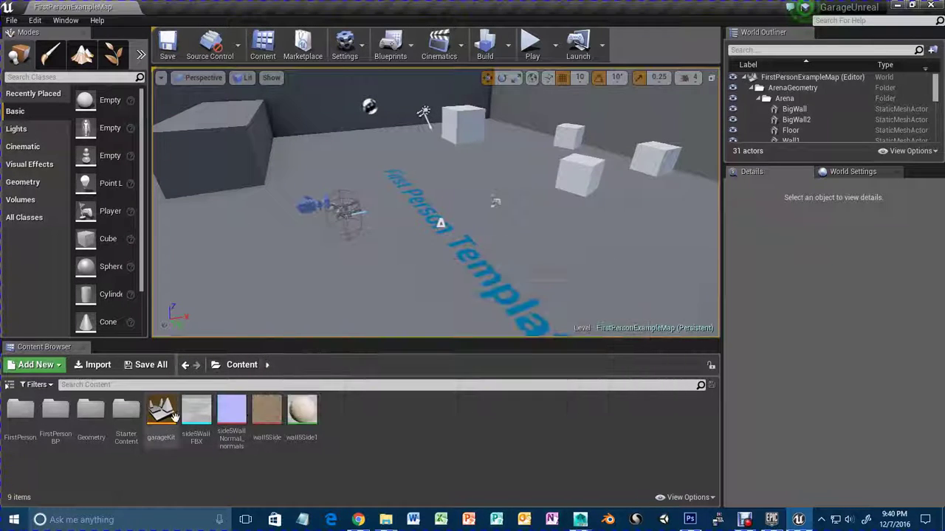
{"action": "left_click", "coordinate": [199, 414]}
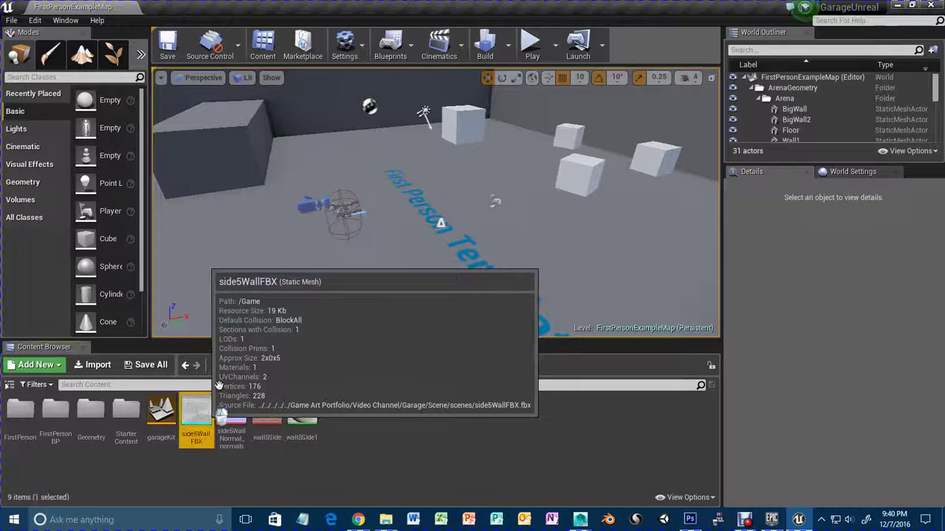
{"action": "left_click_drag", "start_coordinate": [400, 223], "coordinate": [399, 222]}
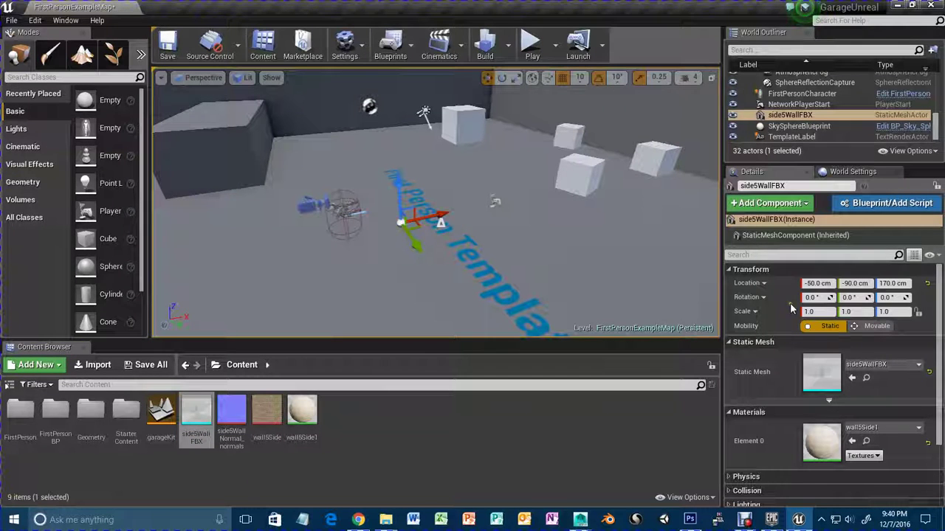
{"action": "left_click", "coordinate": [817, 312]}
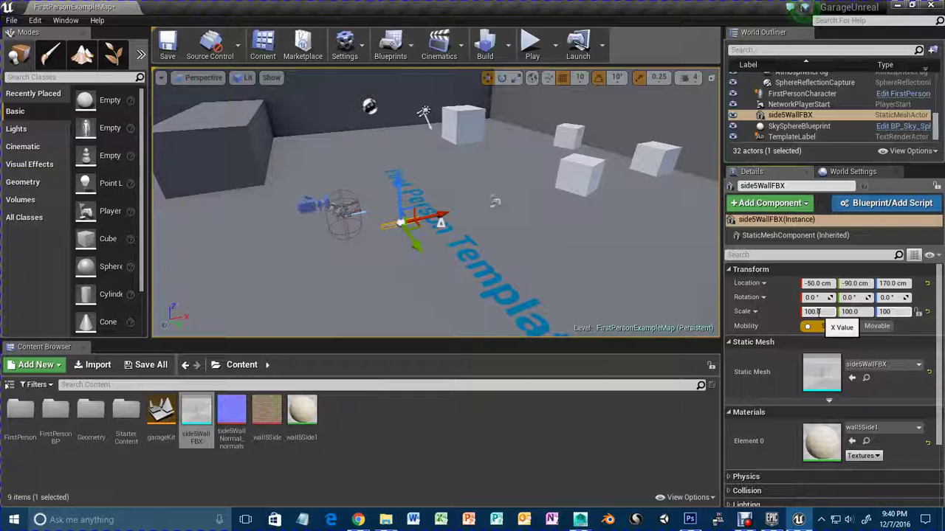
{"action": "key", "text": "Return"}
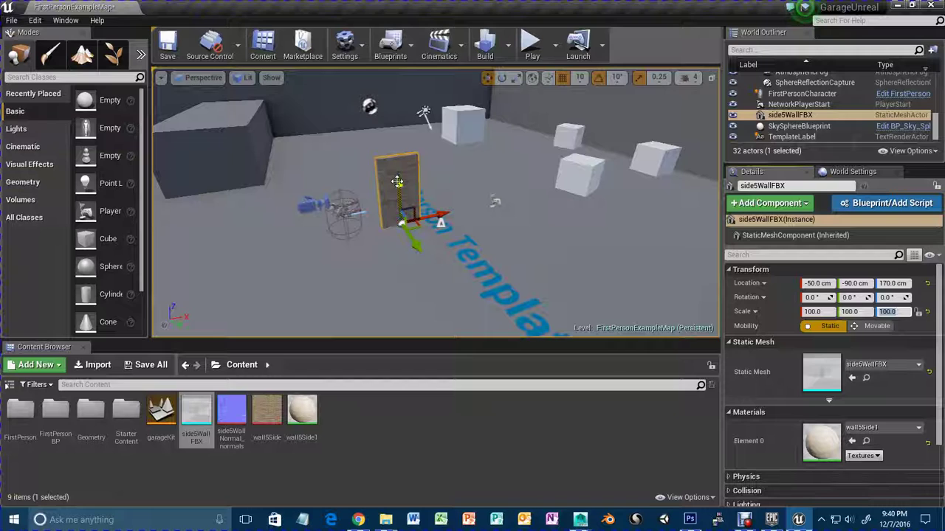
{"action": "left_click_drag", "start_coordinate": [397, 182], "coordinate": [399, 105]}
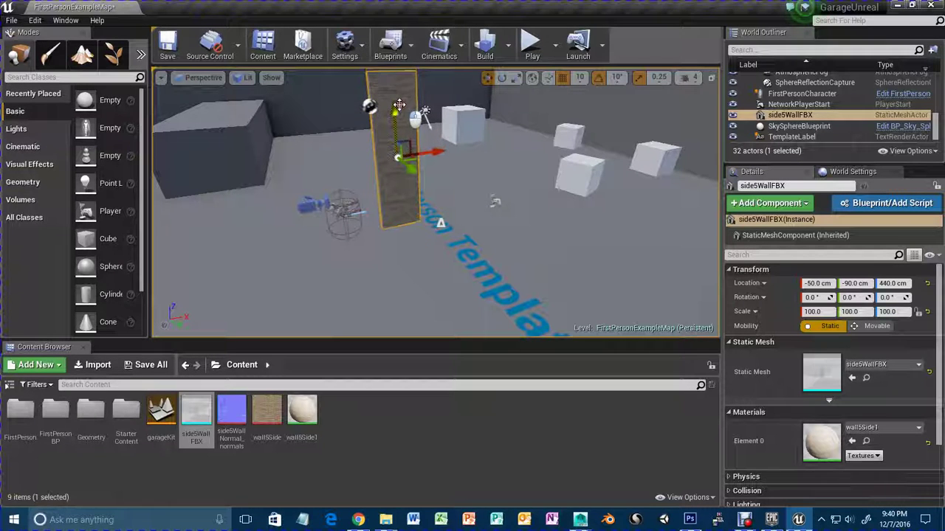
Inspect the normal and base color texture samples of the wall's wall5Side1 material, and dock its editor beside the level.
{"action": "double_click", "coordinate": [808, 437]}
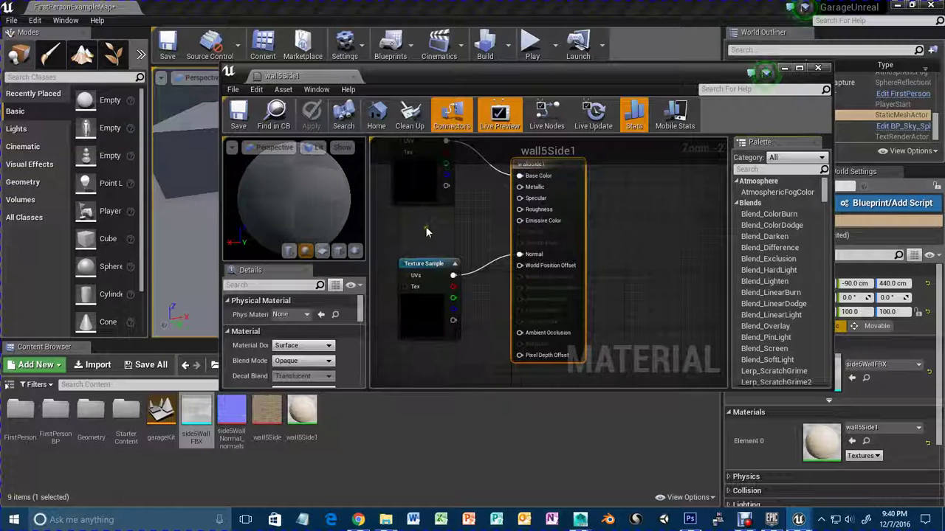
{"action": "right_click_drag", "start_coordinate": [425, 226], "coordinate": [475, 243]}
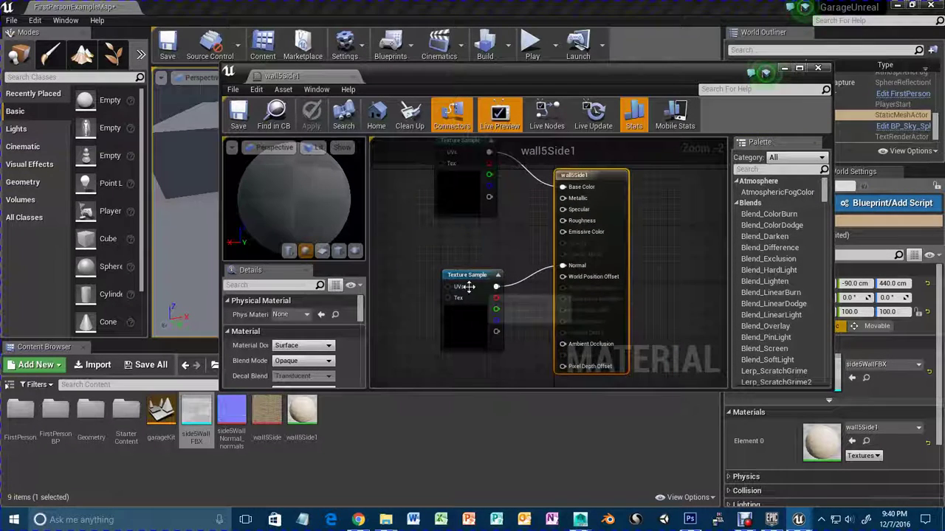
{"action": "left_click", "coordinate": [477, 320]}
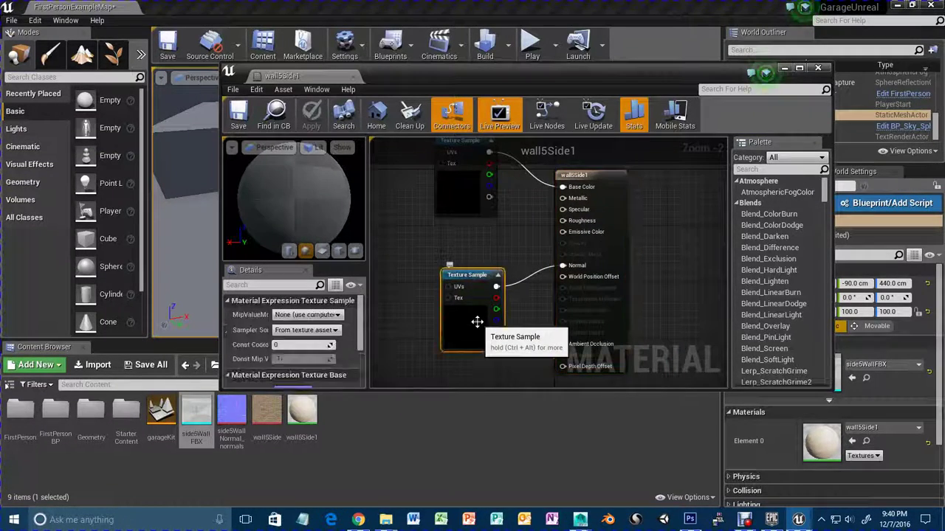
{"action": "scroll", "coordinate": [352, 360], "scroll_direction": "down", "scroll_amount": 3}
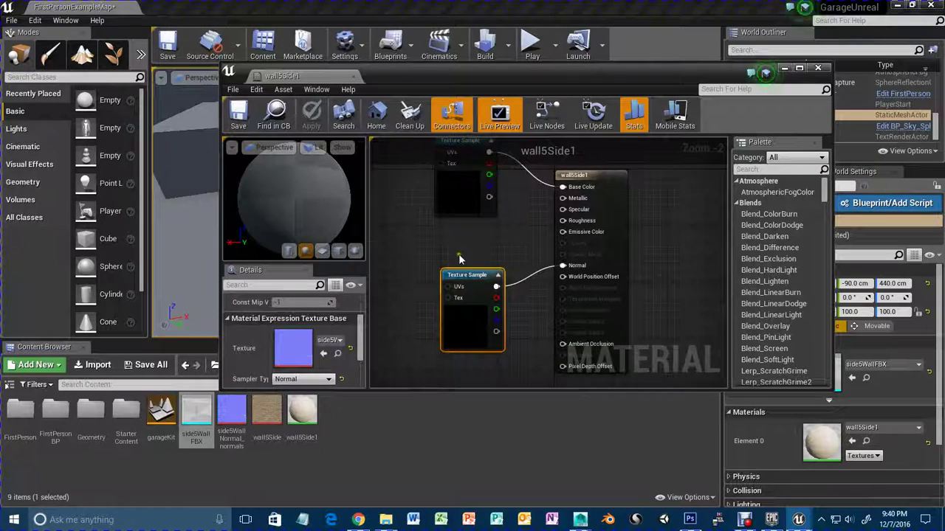
{"action": "scroll", "coordinate": [460, 258], "scroll_direction": "up", "scroll_amount": 2}
{"action": "left_click", "coordinate": [457, 194]}
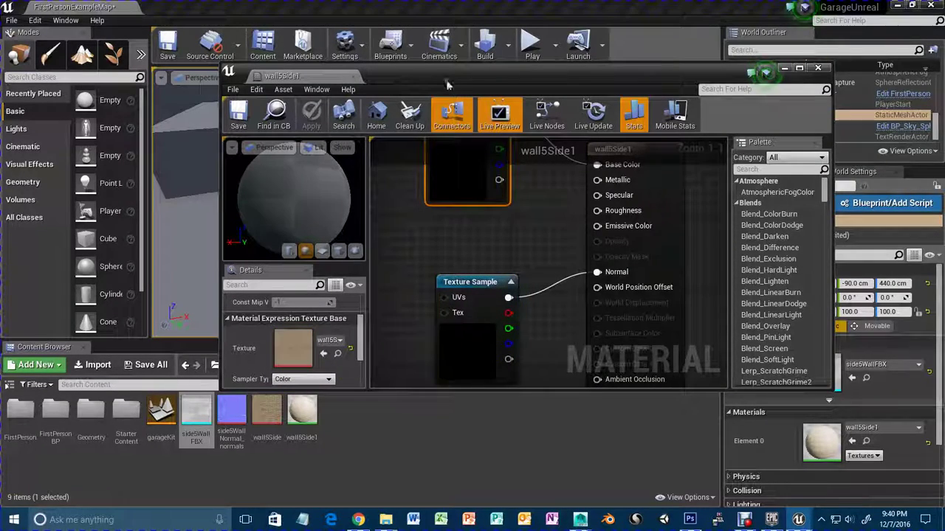
{"action": "left_click_drag", "start_coordinate": [279, 77], "coordinate": [259, 10]}
{"action": "left_click", "coordinate": [103, 9]}
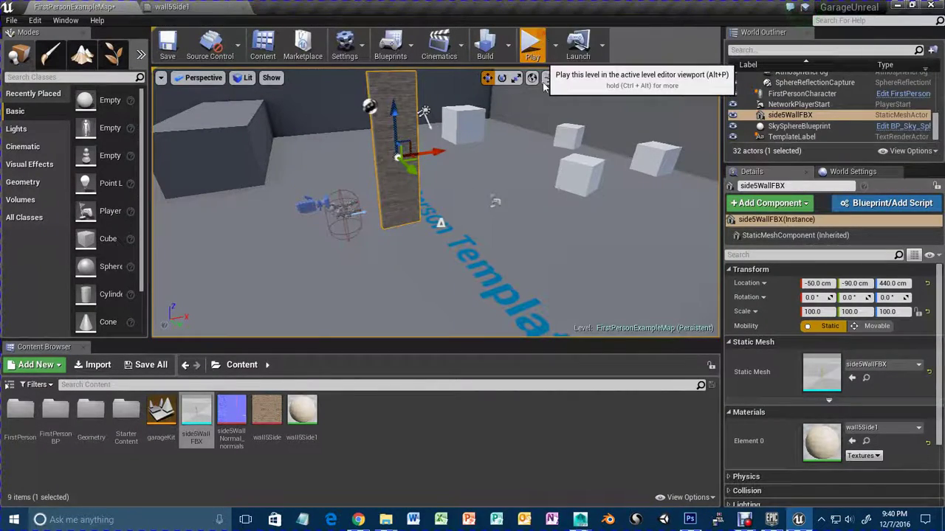
Play-test the level to inspect the textured wall from the first-person view, and end the session.
{"action": "left_click", "coordinate": [543, 39]}
{"action": "key", "text": "w"}
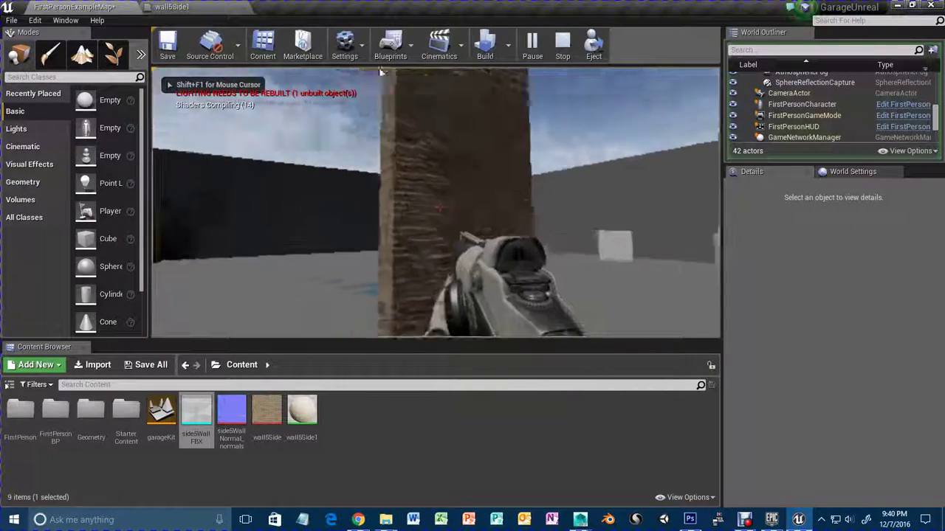
{"action": "key", "text": "s"}
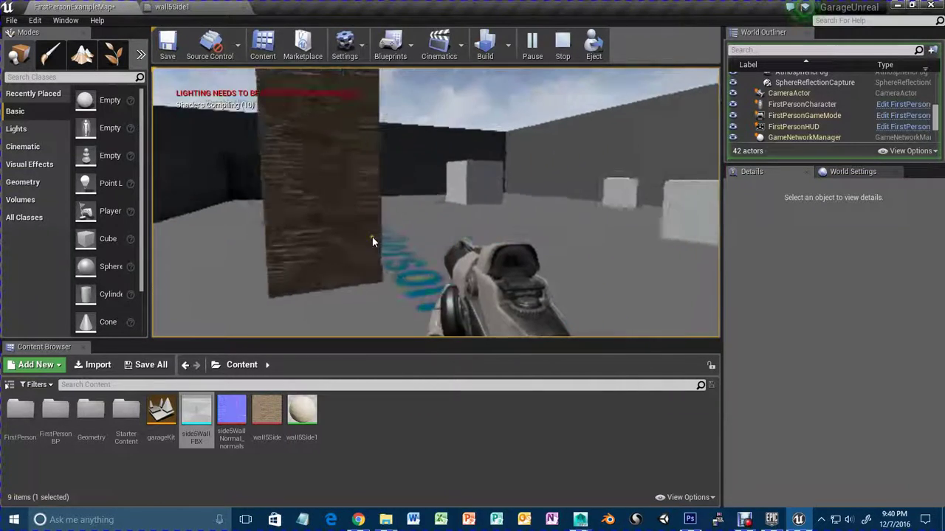
{"action": "key", "text": "Escape"}
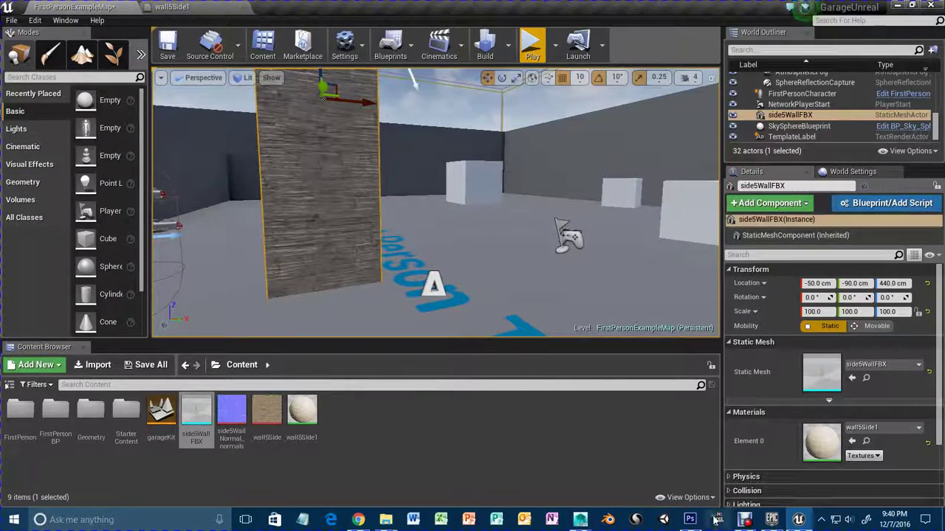
In Photoshop, save the facade document as facadeNormal_normals in PSD format with Maximize Compatibility on, and quit the program.
{"action": "left_click", "coordinate": [691, 520]}
{"action": "left_click", "coordinate": [928, 6]}
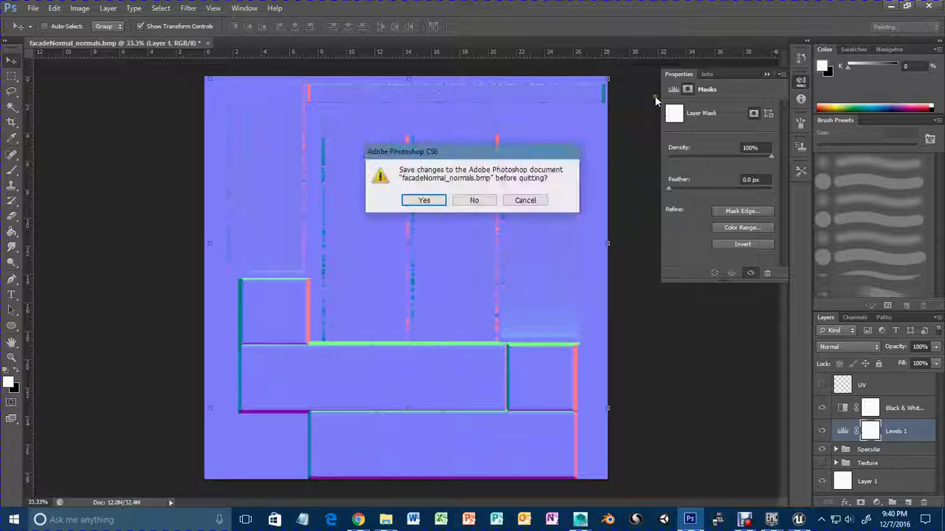
{"action": "left_click", "coordinate": [432, 195]}
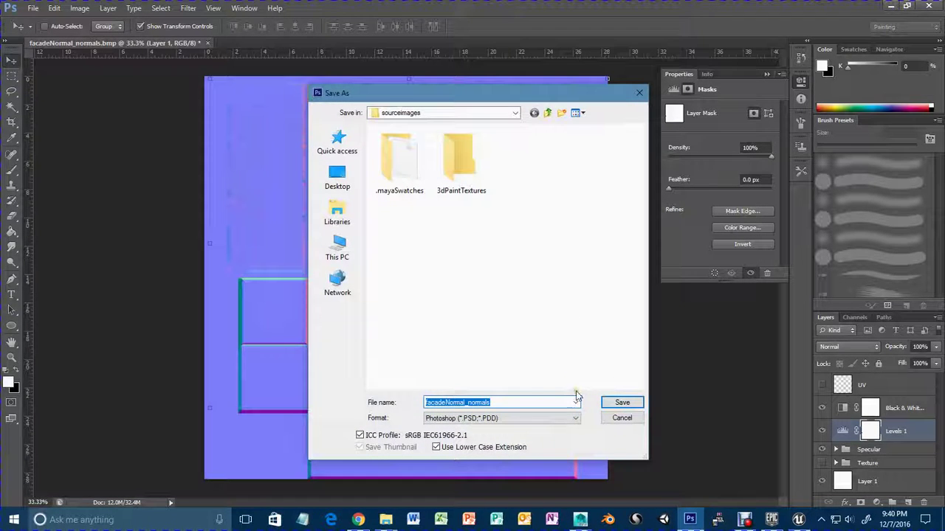
{"action": "left_click", "coordinate": [620, 403]}
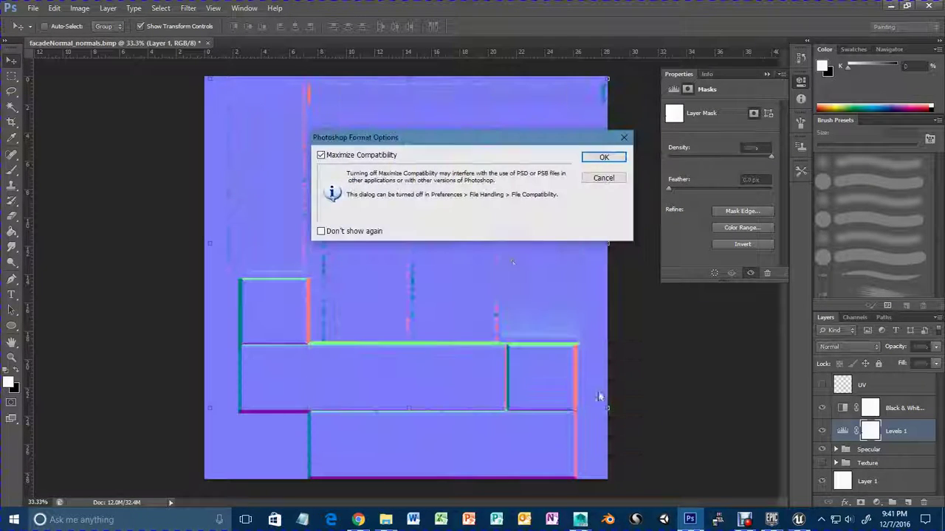
{"action": "left_click", "coordinate": [596, 158]}
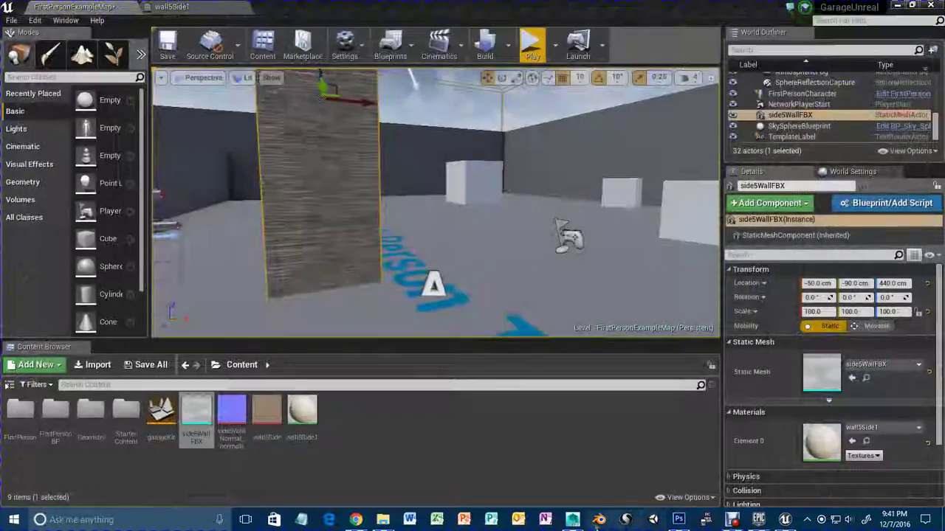
In Maya, select all pieces of the garage and export the selection as the FBX file garageWhole in the scenes folder.
{"action": "mouse_move", "coordinate": [572, 520]}
{"action": "left_click", "coordinate": [604, 466]}
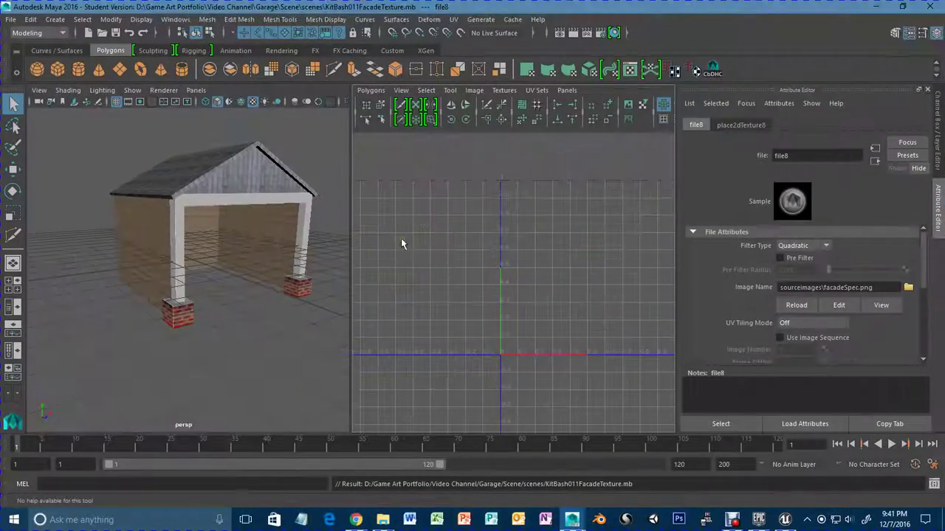
{"action": "left_click_drag", "start_coordinate": [228, 287], "coordinate": [339, 340], "text": "alt"}
{"action": "key", "text": "space"}
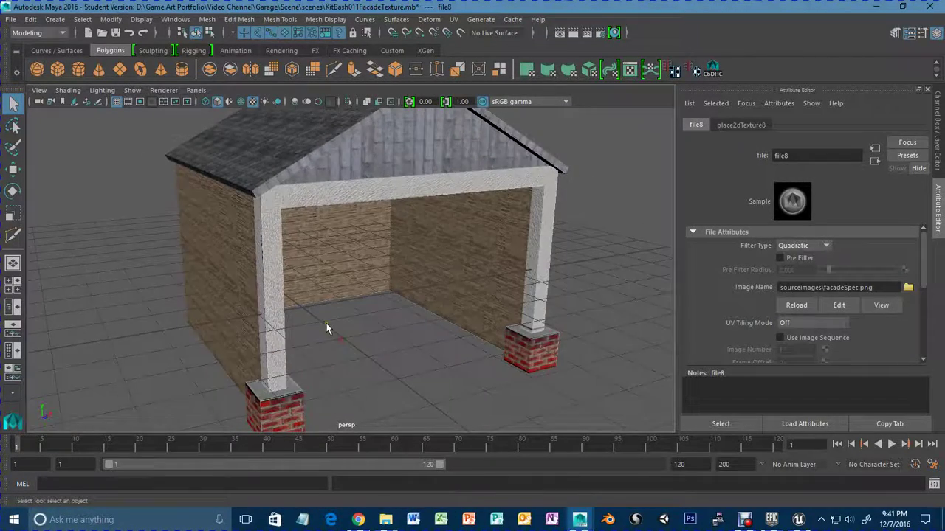
{"action": "scroll", "coordinate": [327, 329], "scroll_direction": "down", "scroll_amount": 5}
{"action": "left_click_drag", "start_coordinate": [292, 184], "coordinate": [503, 422]}
{"action": "left_click_drag", "start_coordinate": [213, 181], "coordinate": [562, 403]}
{"action": "left_click", "coordinate": [10, 19]}
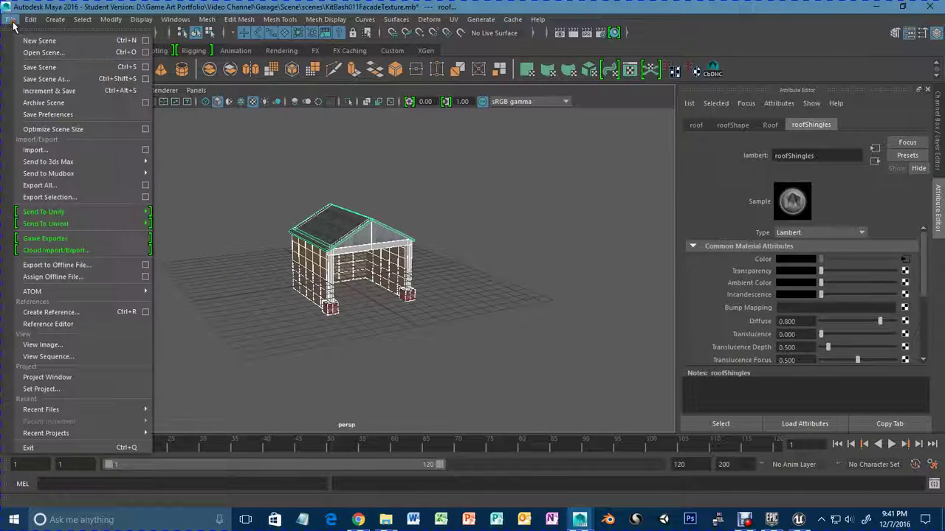
{"action": "left_click", "coordinate": [95, 197]}
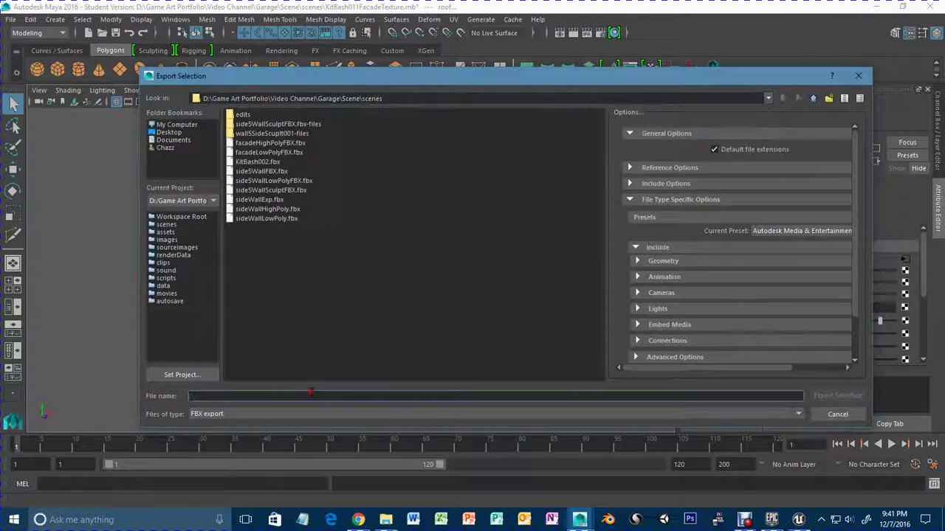
{"action": "type", "text": "garageWhole"}
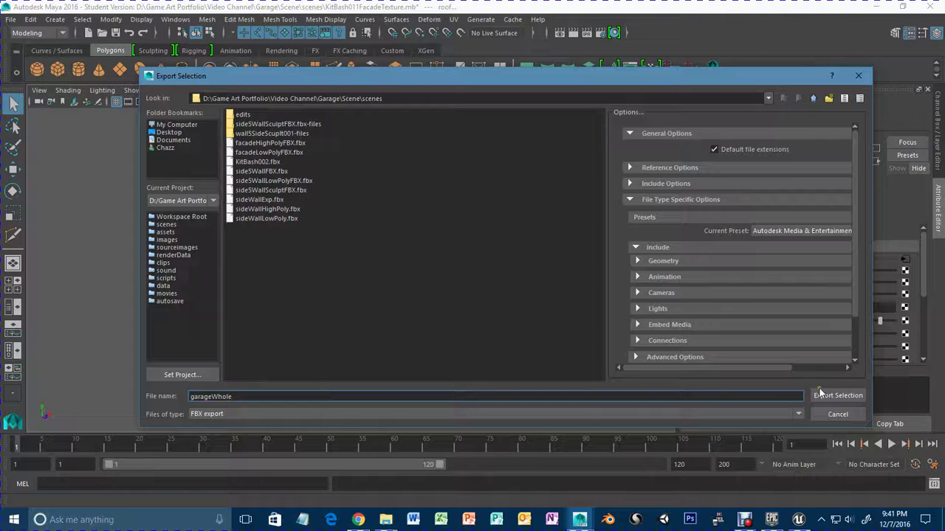
{"action": "left_click", "coordinate": [845, 394]}
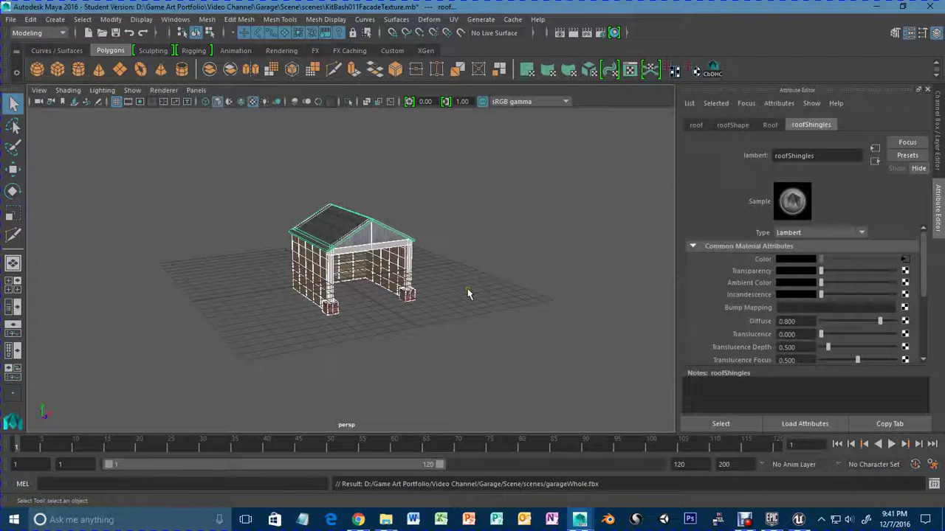
{"action": "key", "text": "XF86AudioLowerVolume"}
In Unreal Editor, import garageWhole from the Garage project's scenes folder into Content, including its materials and textures.
{"action": "left_click", "coordinate": [799, 520]}
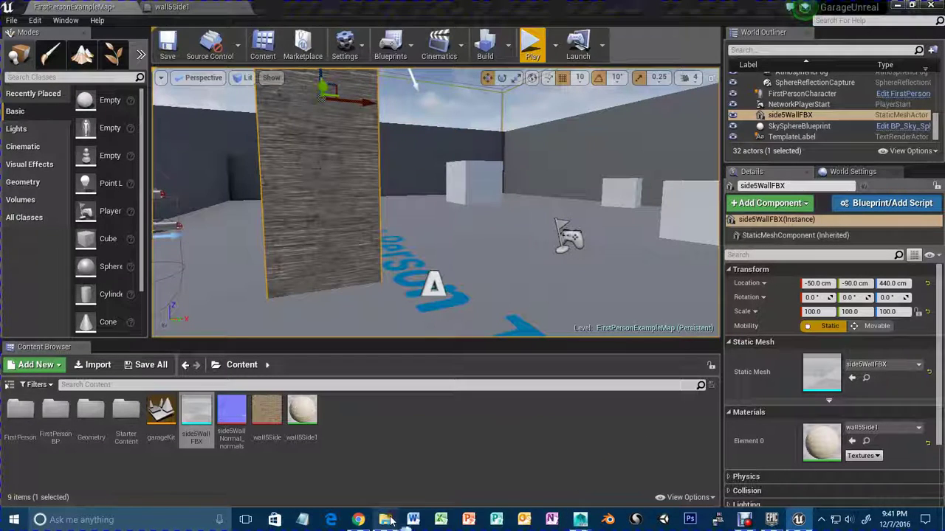
{"action": "mouse_move", "coordinate": [385, 518]}
{"action": "left_click", "coordinate": [271, 468]}
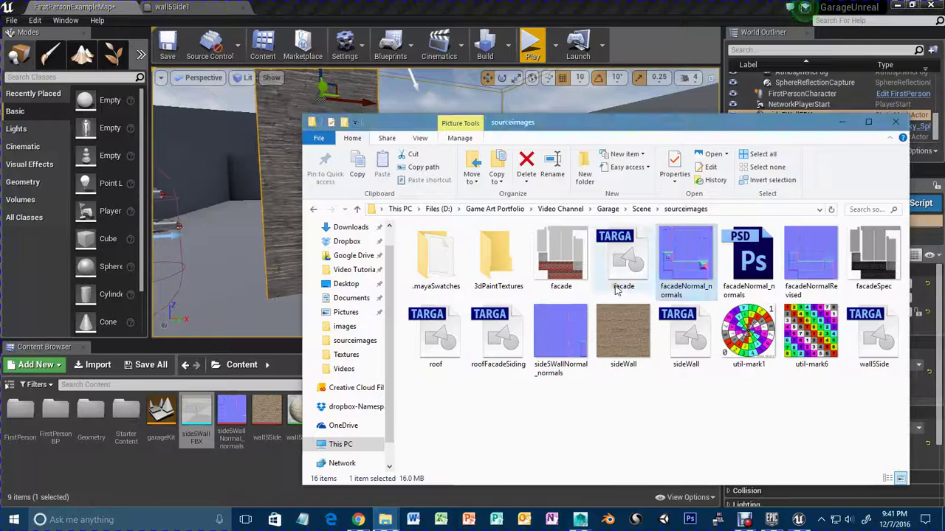
{"action": "left_click", "coordinate": [641, 209]}
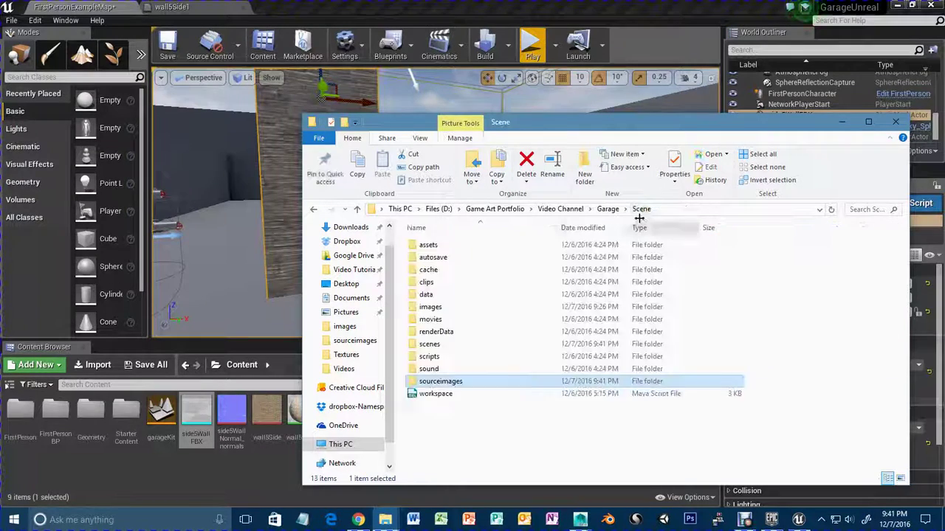
{"action": "double_click", "coordinate": [454, 344]}
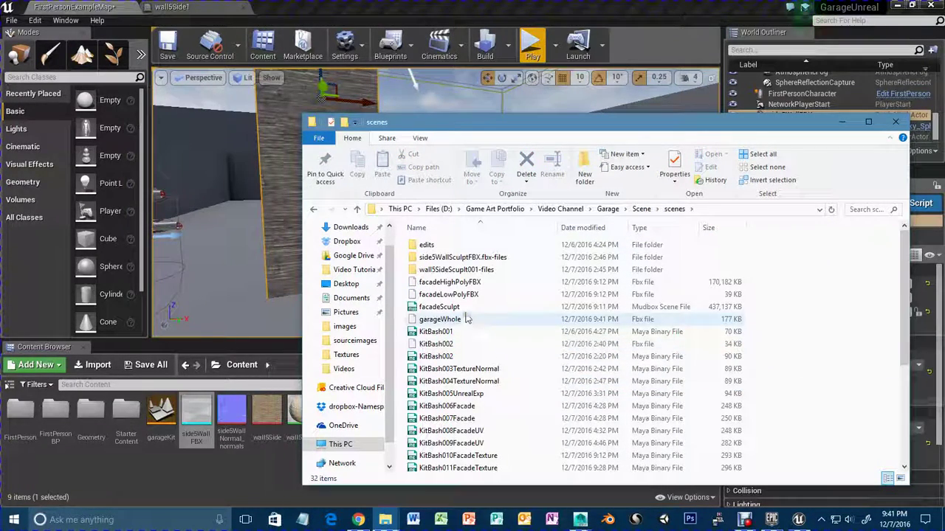
{"action": "left_click", "coordinate": [468, 322]}
{"action": "left_click_drag", "start_coordinate": [538, 122], "coordinate": [624, 42]}
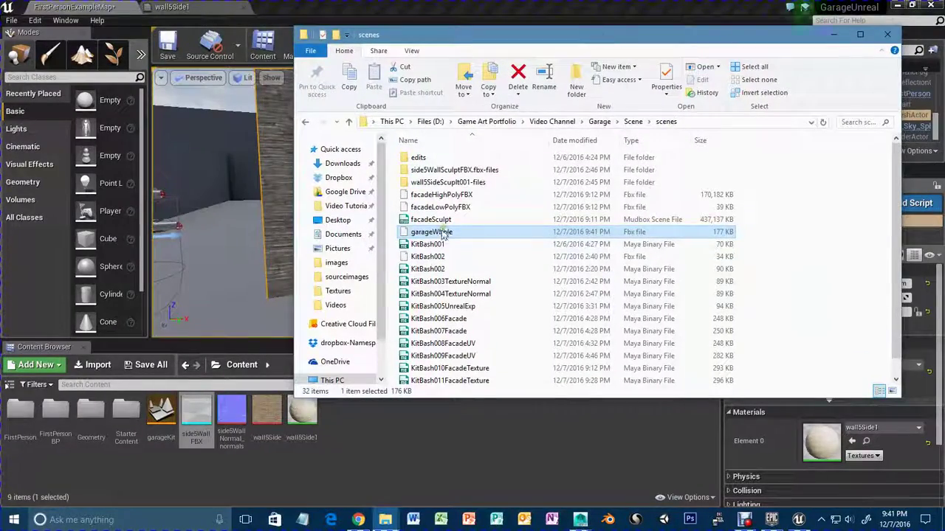
{"action": "left_click_drag", "start_coordinate": [442, 235], "coordinate": [415, 448]}
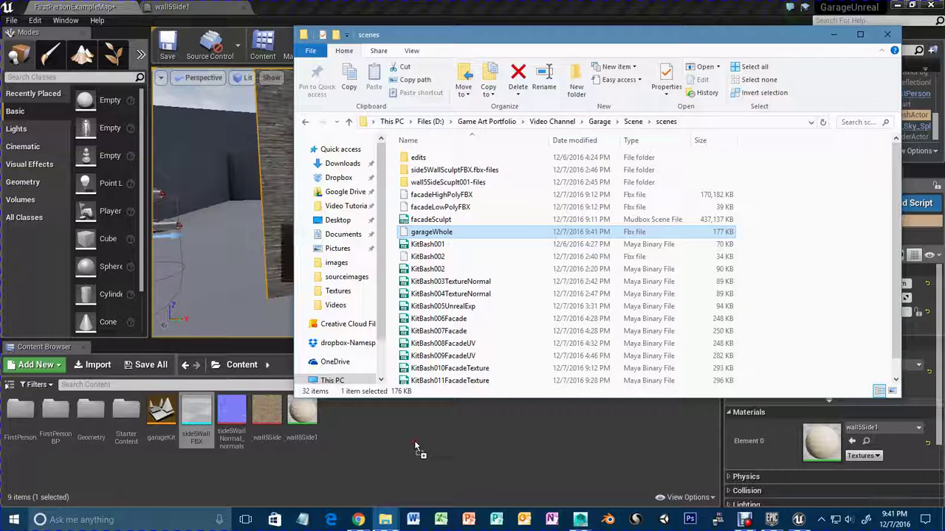
{"action": "left_click", "coordinate": [350, 12]}
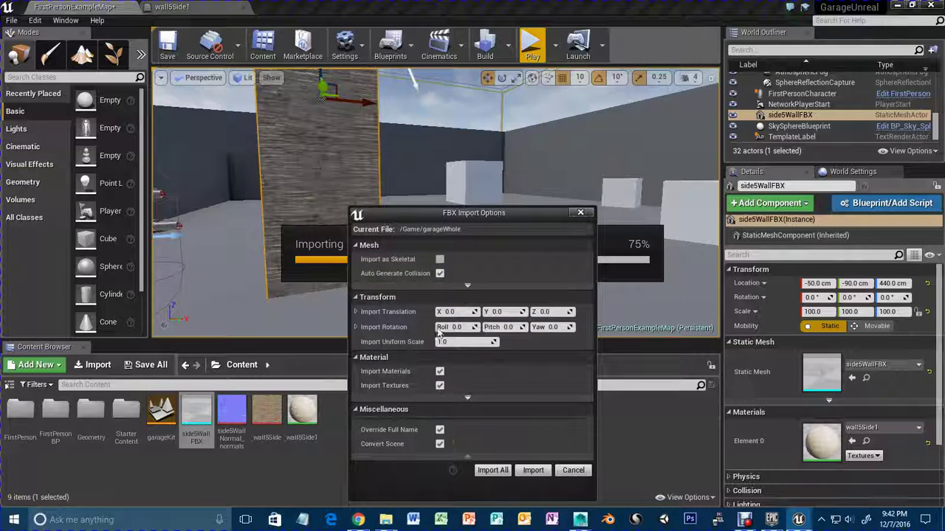
{"action": "left_click", "coordinate": [491, 470]}
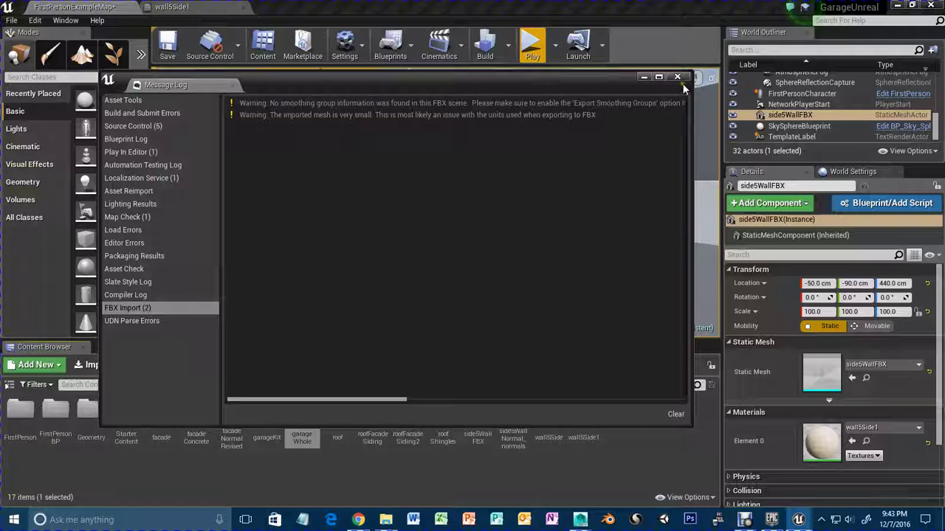
{"action": "left_click", "coordinate": [677, 78]}
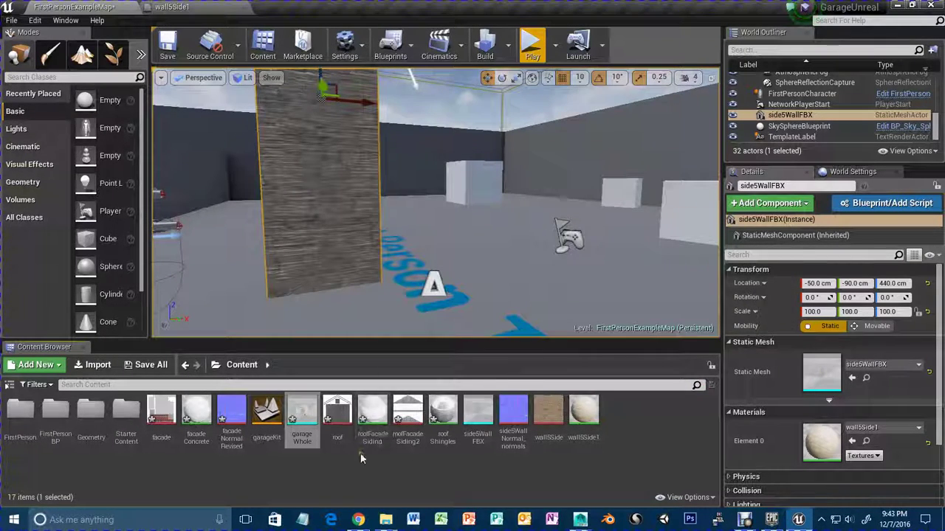
Place the garageWhole mesh in the level at scale 100 on all axes and raise it to Z 440 cm.
{"action": "left_click_drag", "start_coordinate": [302, 417], "coordinate": [485, 254]}
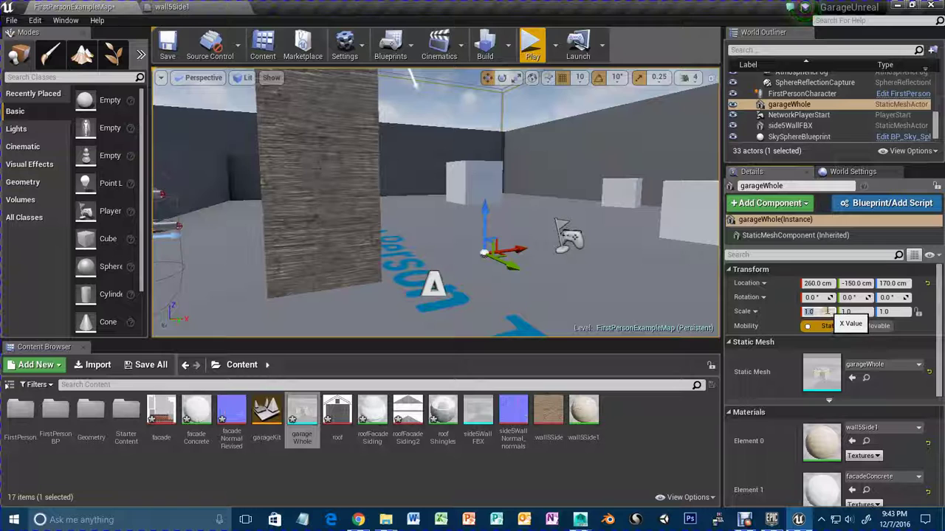
{"action": "key", "text": "Tab"}
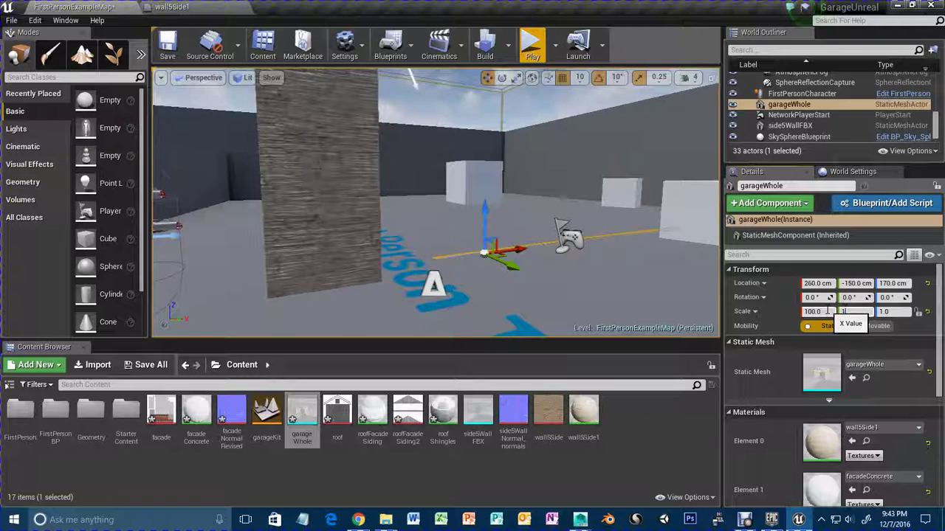
{"action": "key", "text": "Tab"}
{"action": "type", "text": "100"}
{"action": "key", "text": "Return"}
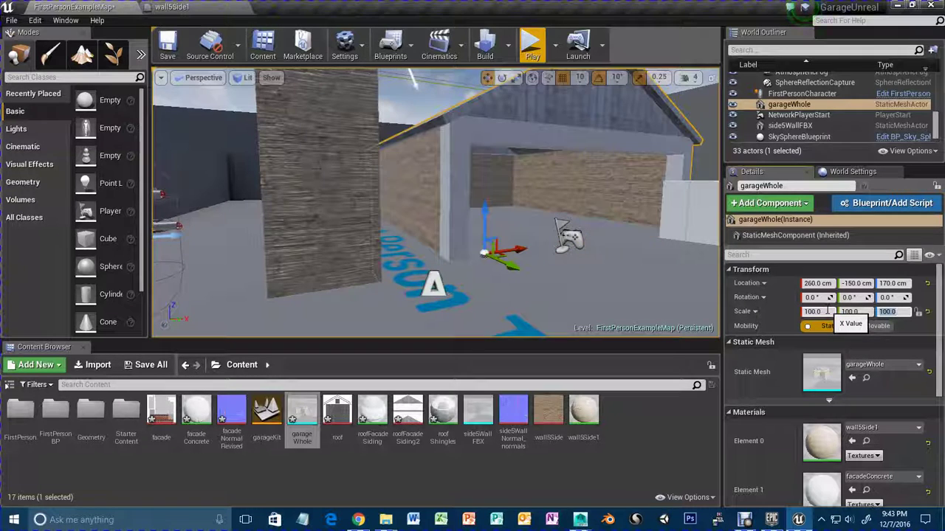
{"action": "left_click_drag", "start_coordinate": [485, 211], "coordinate": [484, 56]}
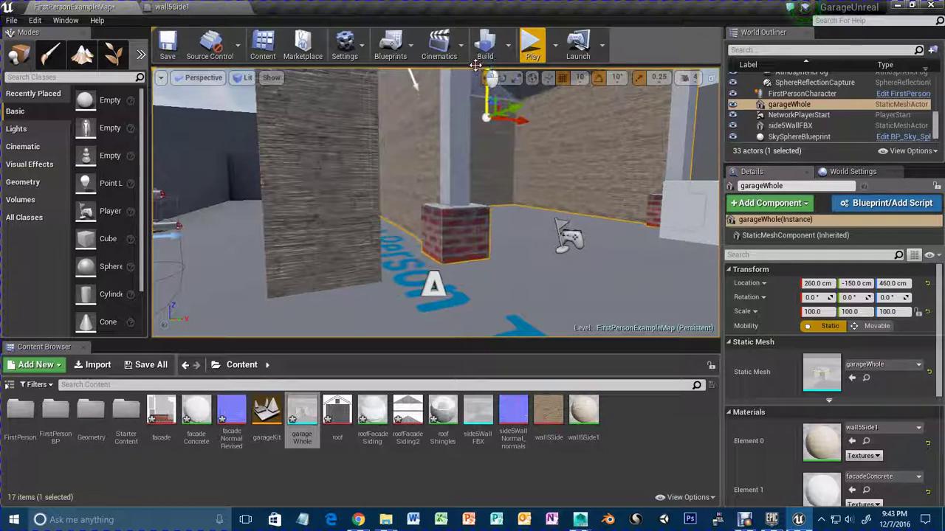
Move the white cube EditorCube11 away from the garage's brick pillar along its Y and X axes to clear the opening.
{"action": "right_click_drag", "start_coordinate": [592, 195], "coordinate": [656, 152]}
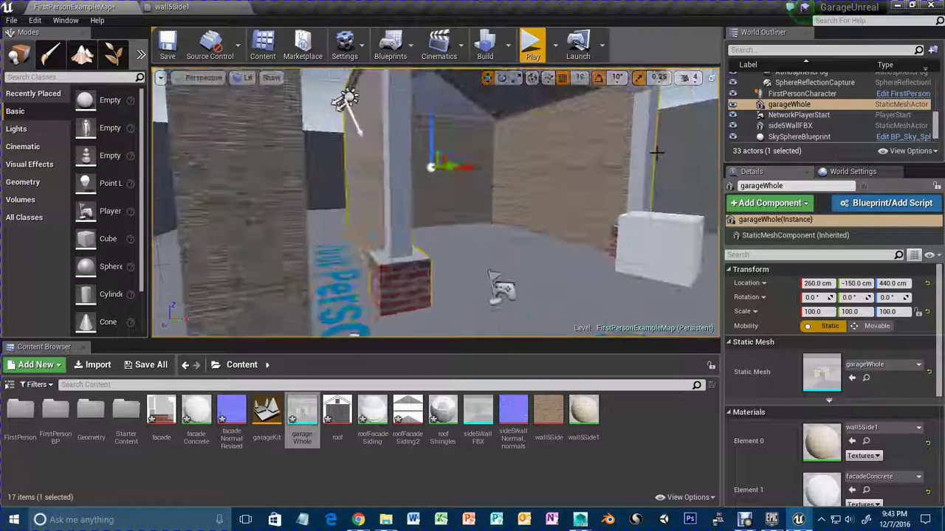
{"action": "mouse_move", "coordinate": [551, 240]}
{"action": "right_mouse_down"}
{"action": "mouse_move", "coordinate": [432, 239]}
{"action": "mouse_move", "coordinate": [490, 203]}
{"action": "mouse_move", "coordinate": [538, 203]}
{"action": "mouse_move", "coordinate": [562, 237]}
{"action": "right_mouse_up"}
{"action": "scroll", "coordinate": [570, 242], "scroll_direction": "down", "scroll_amount": 6}
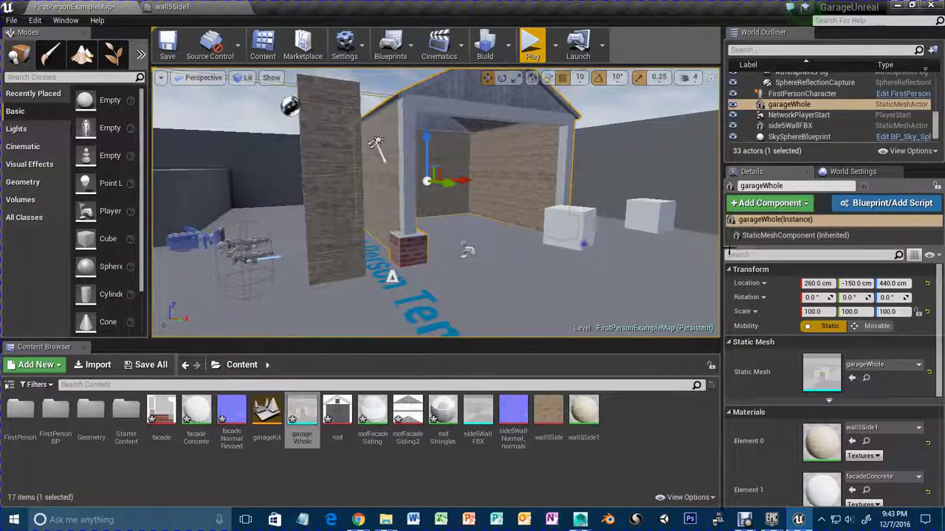
{"action": "left_click", "coordinate": [590, 225]}
{"action": "left_click_drag", "start_coordinate": [617, 236], "coordinate": [726, 270]}
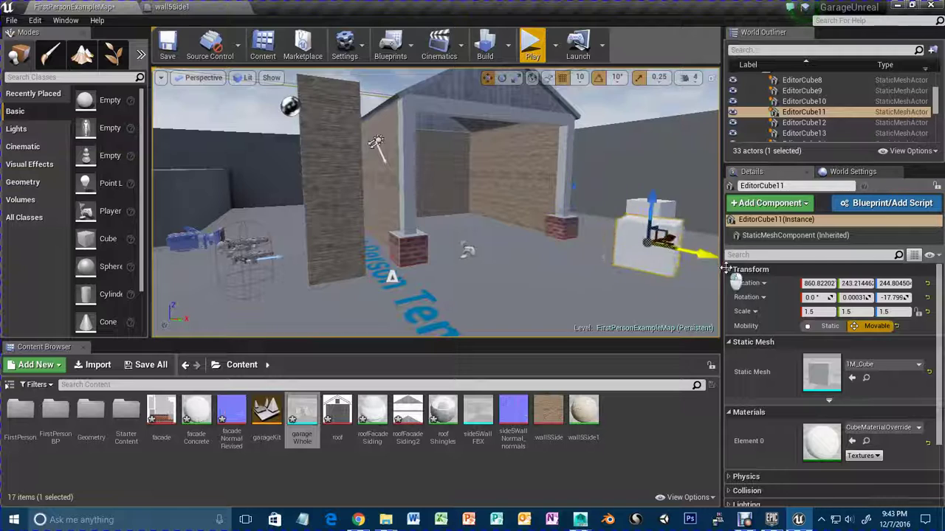
{"action": "left_click_drag", "start_coordinate": [668, 297], "coordinate": [613, 317], "text": "alt"}
{"action": "scroll", "coordinate": [656, 268], "scroll_direction": "down", "scroll_amount": 5}
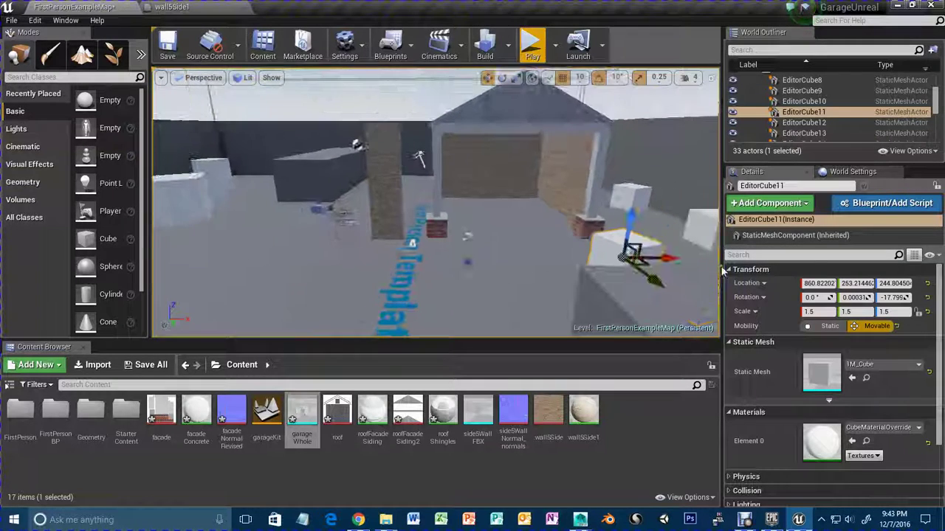
{"action": "left_click_drag", "start_coordinate": [674, 256], "coordinate": [747, 258]}
Select the garage and open its Element 1 material, facadeConcrete, for editing.
{"action": "middle_click_drag", "start_coordinate": [557, 233], "coordinate": [472, 243]}
{"action": "scroll", "coordinate": [360, 258], "scroll_direction": "up", "scroll_amount": 6}
{"action": "left_click_drag", "start_coordinate": [315, 251], "coordinate": [360, 249], "text": "alt"}
{"action": "left_click", "coordinate": [201, 262]}
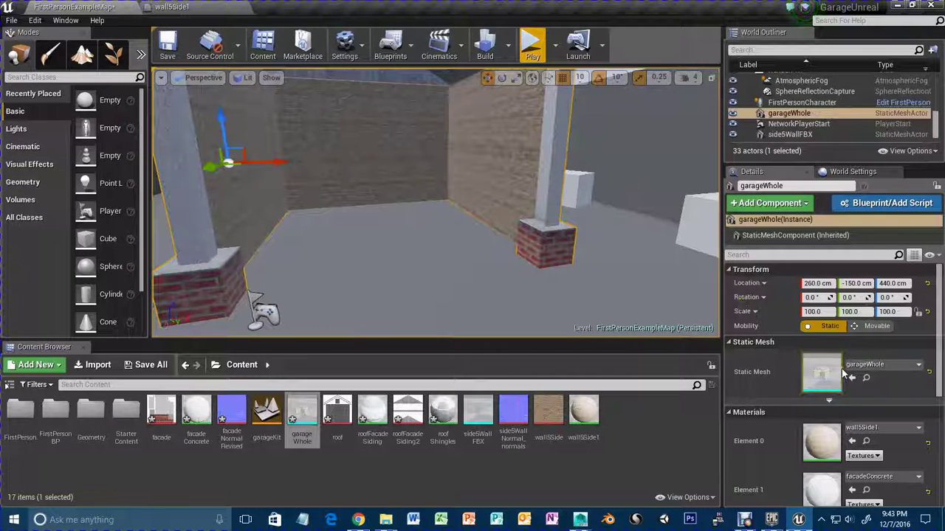
{"action": "scroll", "coordinate": [848, 392], "scroll_direction": "down", "scroll_amount": 3}
{"action": "scroll", "coordinate": [821, 406], "scroll_direction": "down", "scroll_amount": 2}
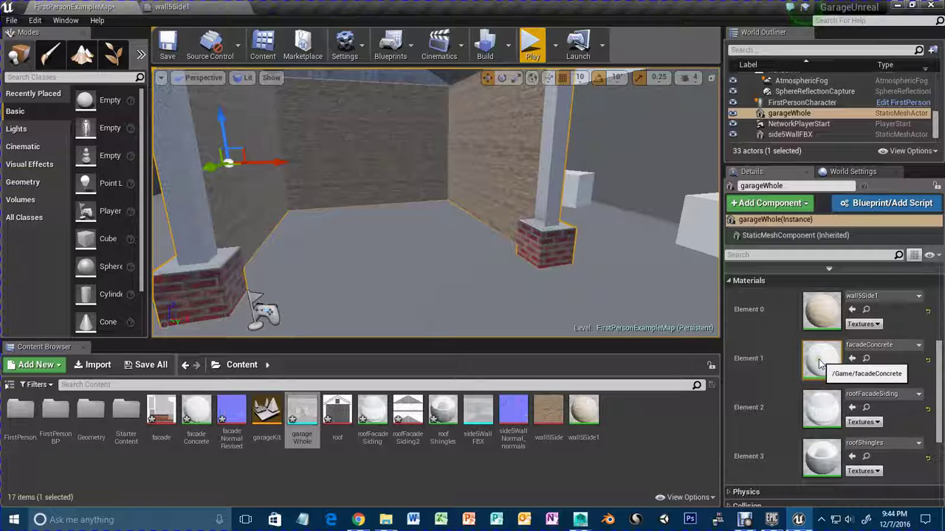
{"action": "double_click", "coordinate": [819, 361]}
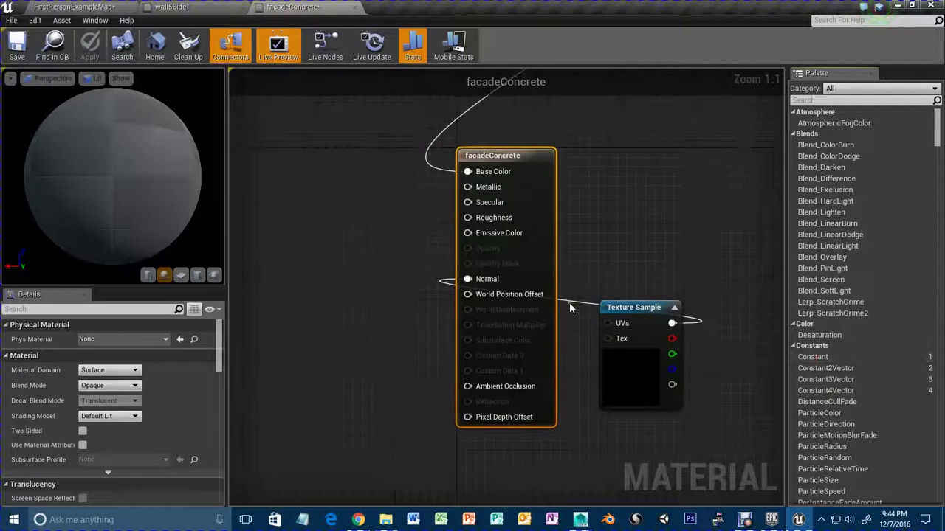
Rearrange the facadeConcrete graph so the normal and base color Texture Sample nodes sit to the left of the material node.
{"action": "left_click_drag", "start_coordinate": [634, 304], "coordinate": [322, 283]}
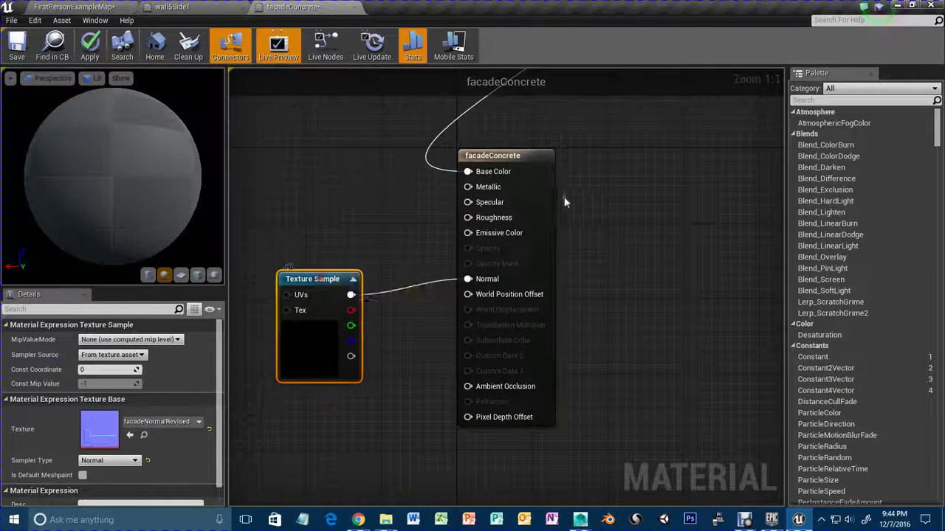
{"action": "scroll", "coordinate": [623, 290], "scroll_direction": "down", "scroll_amount": 6}
{"action": "scroll", "coordinate": [621, 269], "scroll_direction": "up", "scroll_amount": 2}
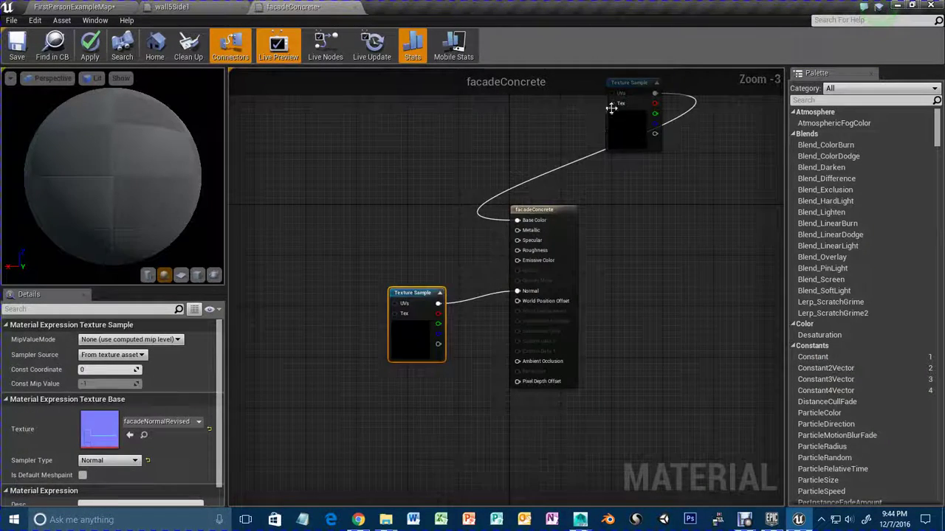
{"action": "scroll", "coordinate": [620, 118], "scroll_direction": "down", "scroll_amount": 1}
{"action": "left_click_drag", "start_coordinate": [631, 109], "coordinate": [426, 146]}
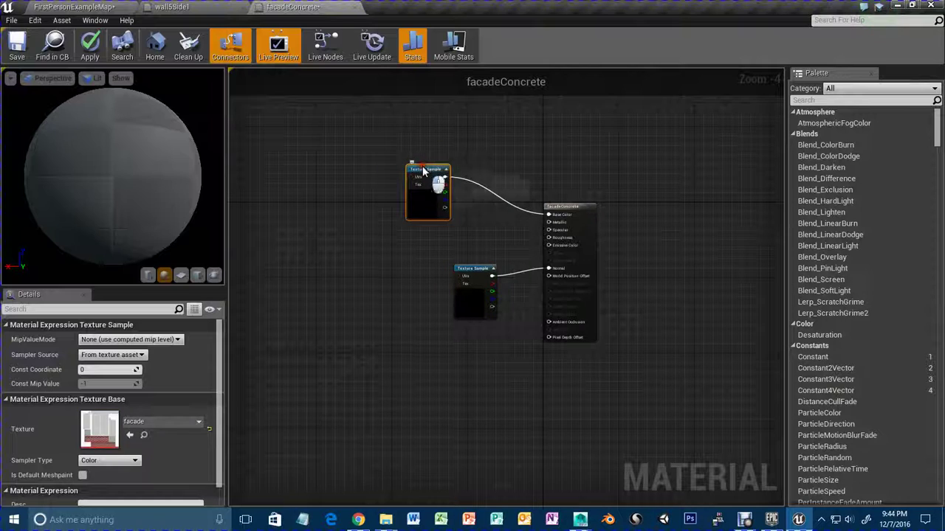
Play the level and examine the concrete and brick surface of the garage's front pillar from several angles.
{"action": "left_click", "coordinate": [96, 5]}
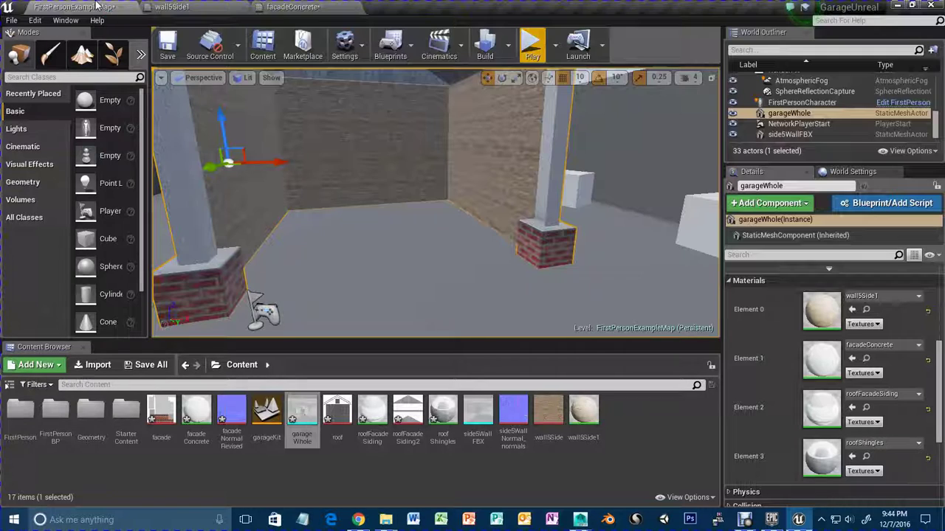
{"action": "left_click", "coordinate": [530, 43]}
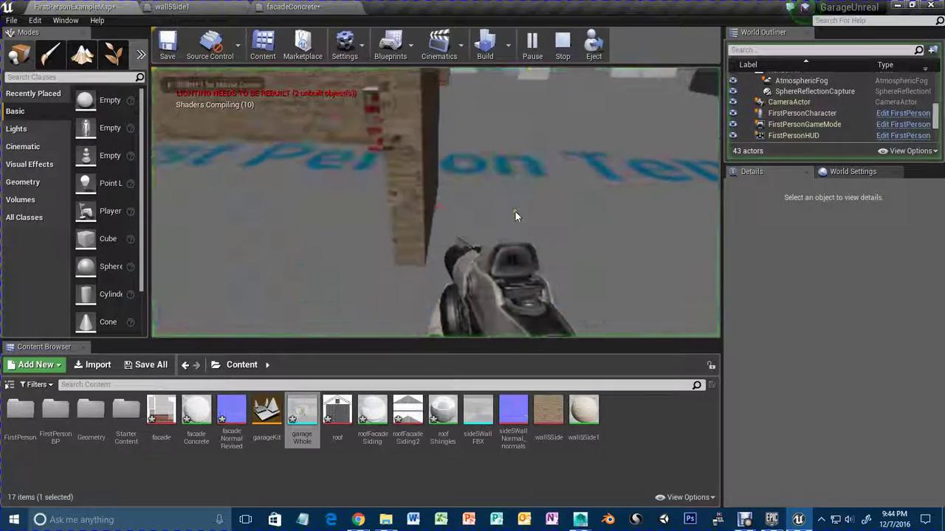
{"action": "key", "text": "w"}
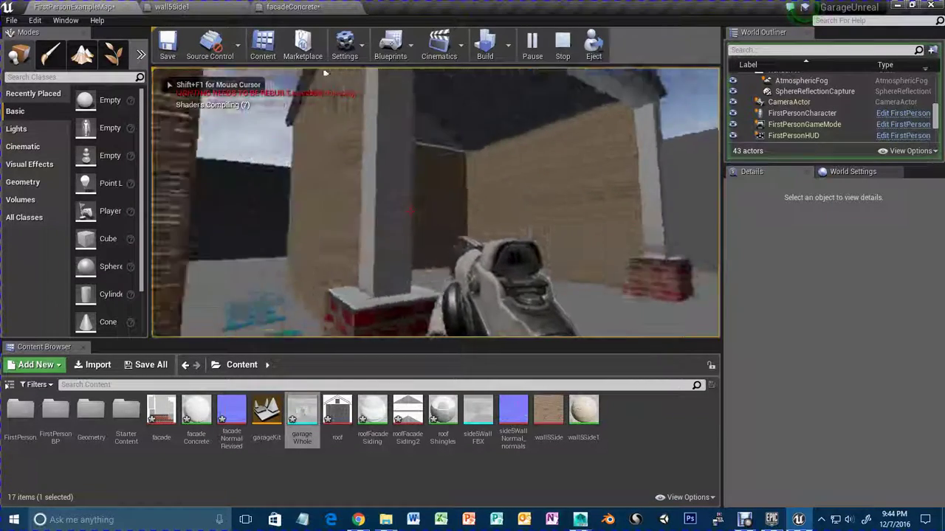
{"action": "key", "text": "d"}
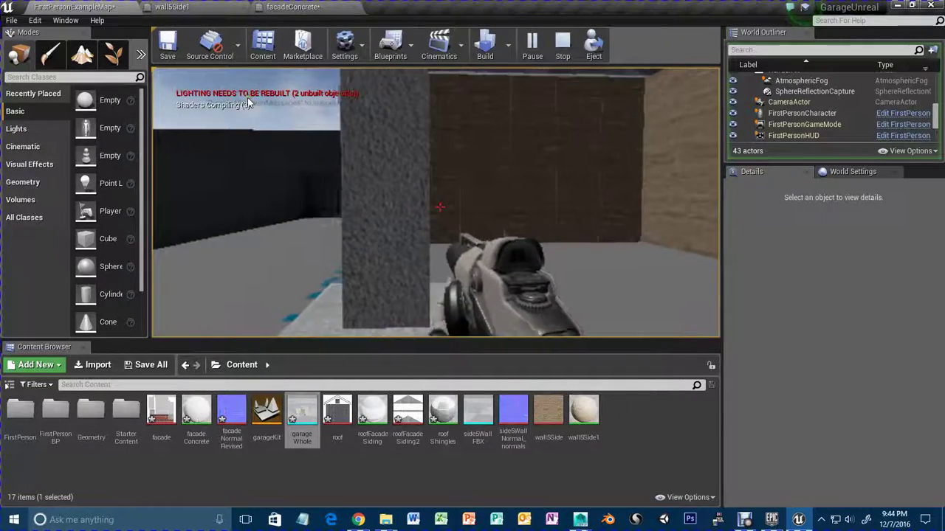
{"action": "key", "text": "a"}
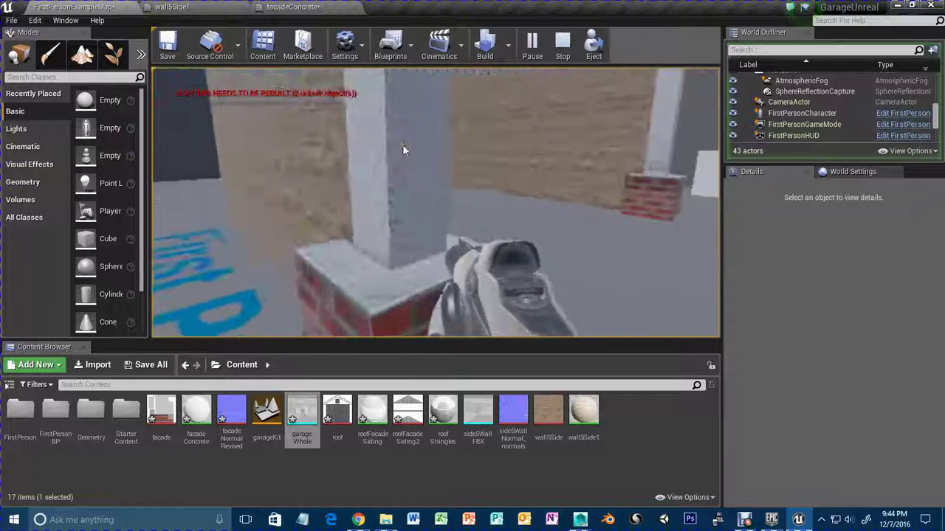
{"action": "key", "text": "d"}
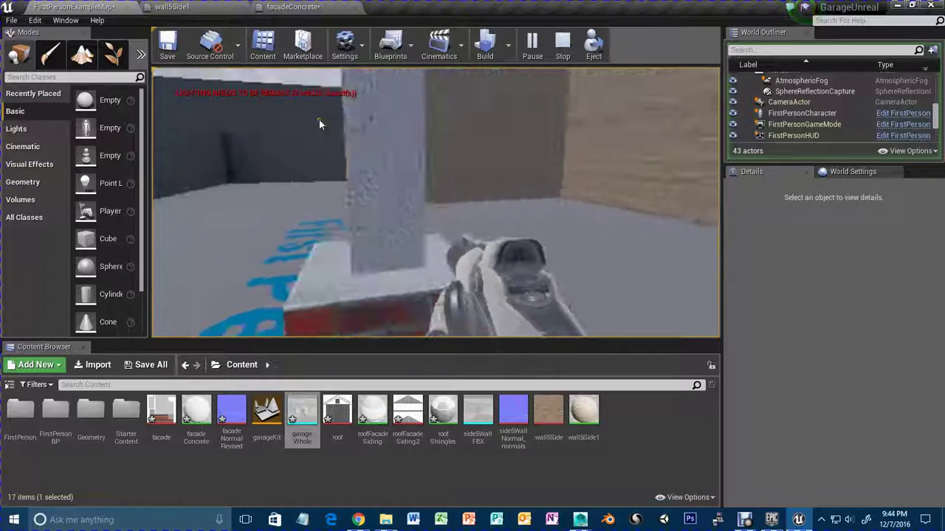
{"action": "key", "text": "a"}
{"action": "key", "text": "d"}
{"action": "key", "text": "a"}
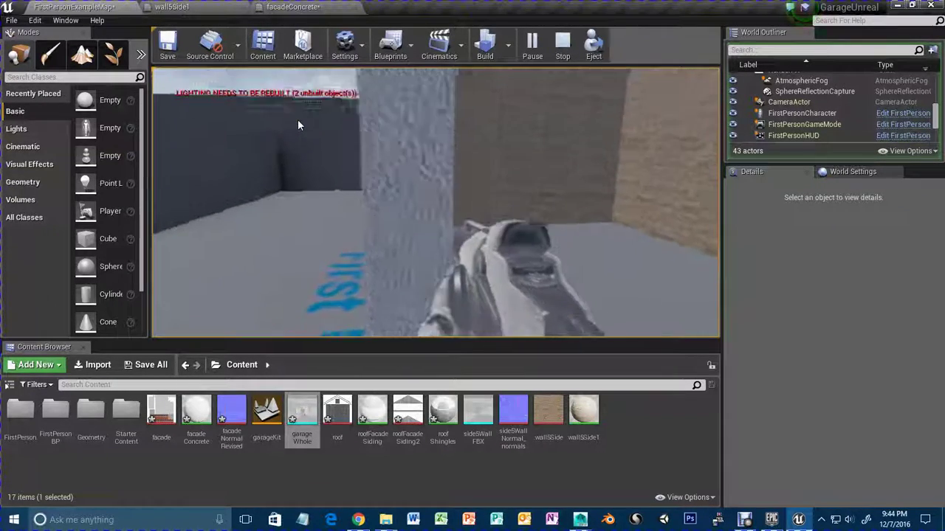
{"action": "key", "text": "d"}
{"action": "key", "text": "a"}
{"action": "key", "text": "d"}
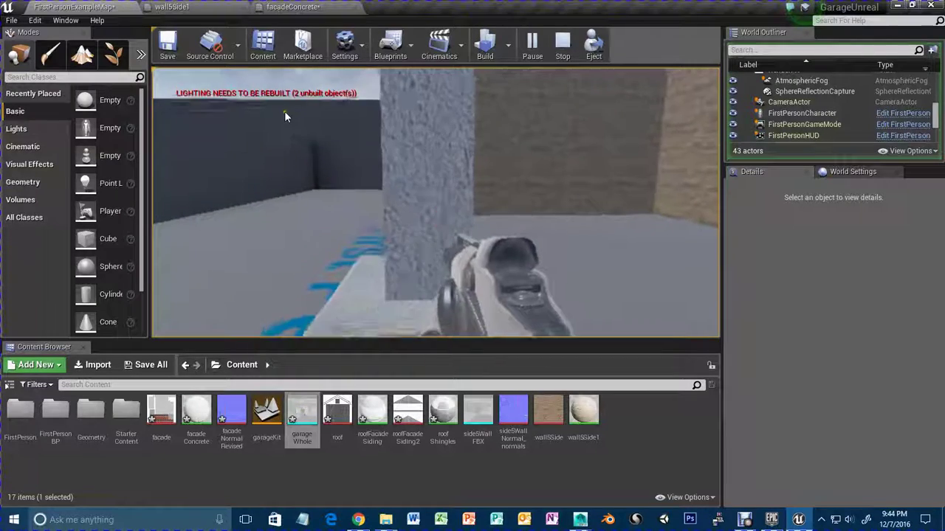
{"action": "key", "text": "a"}
{"action": "key", "text": "s"}
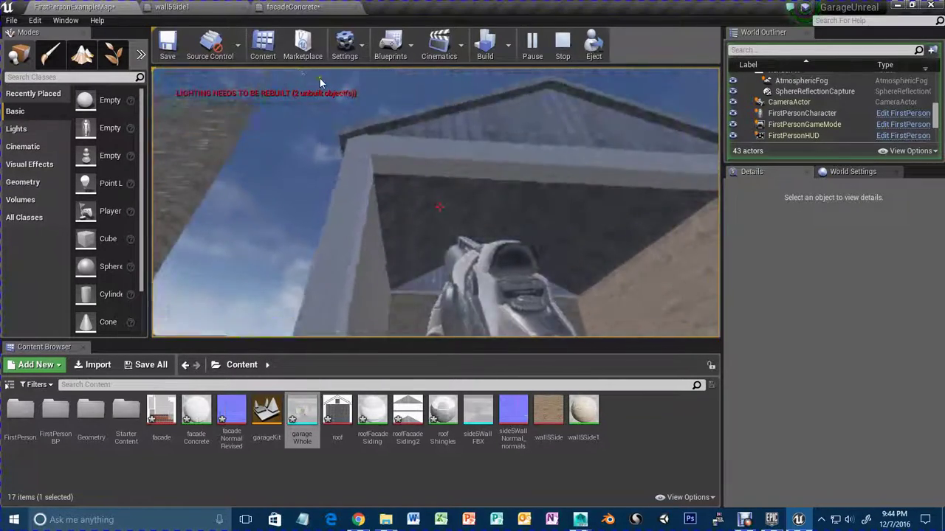
Test walking into the garage through its front opening, then end the play session.
{"action": "key", "text": "w"}
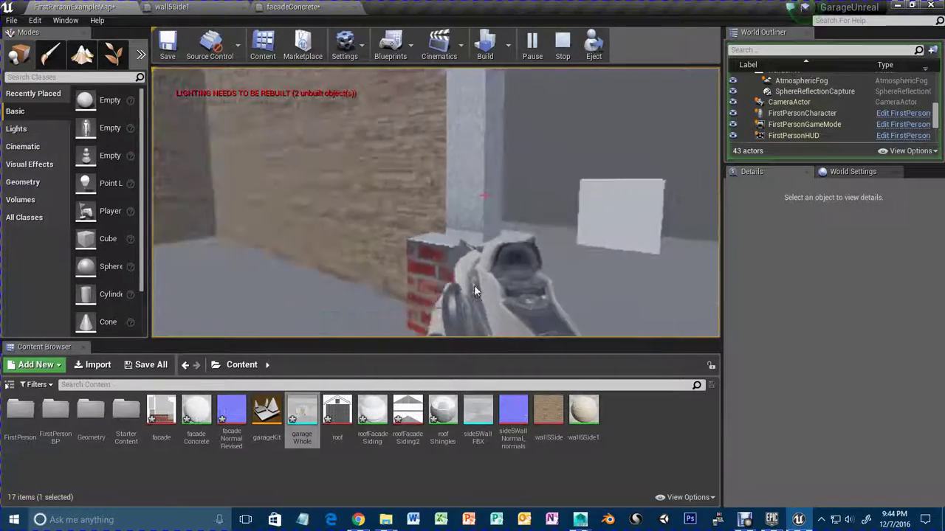
{"action": "key", "text": "s"}
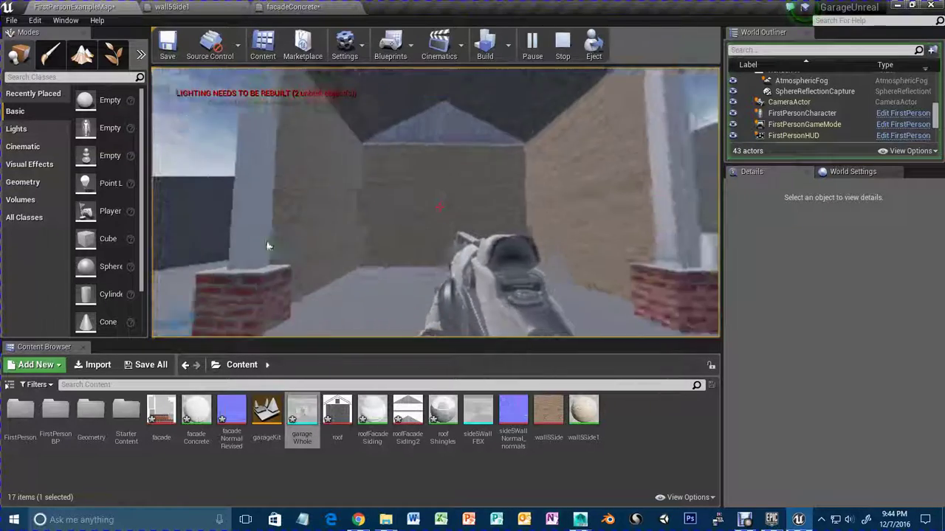
{"action": "key", "text": "w"}
{"action": "key", "text": "s"}
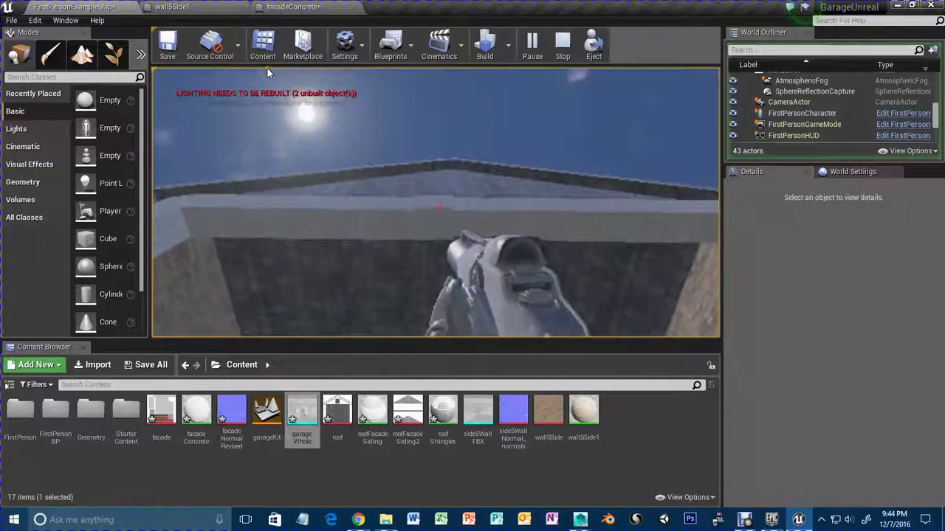
{"action": "key", "text": "s"}
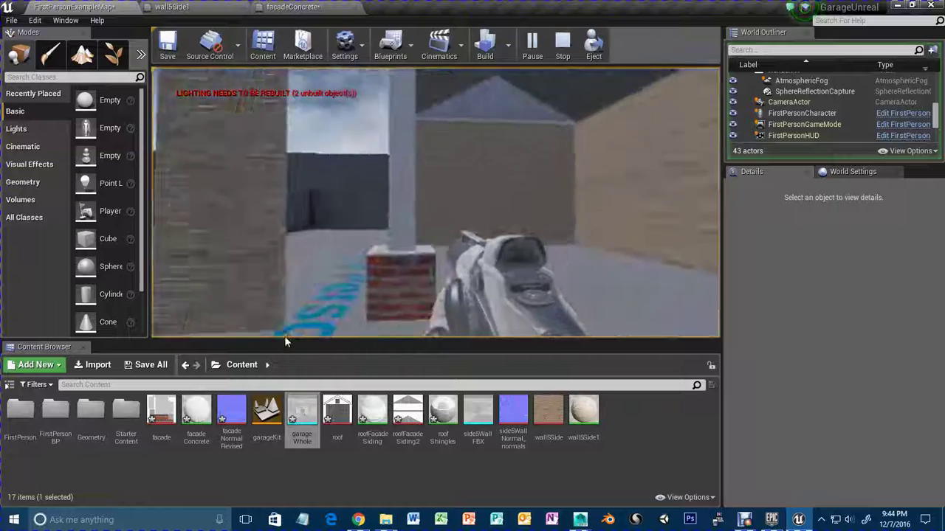
{"action": "key", "text": "w"}
{"action": "key", "text": "s"}
{"action": "key", "text": "w"}
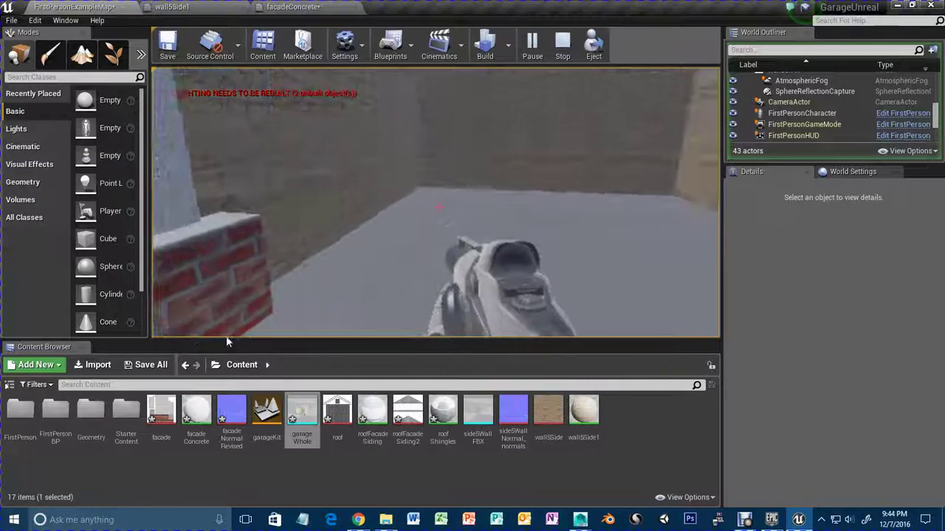
{"action": "key", "text": "s"}
{"action": "key", "text": "Escape"}
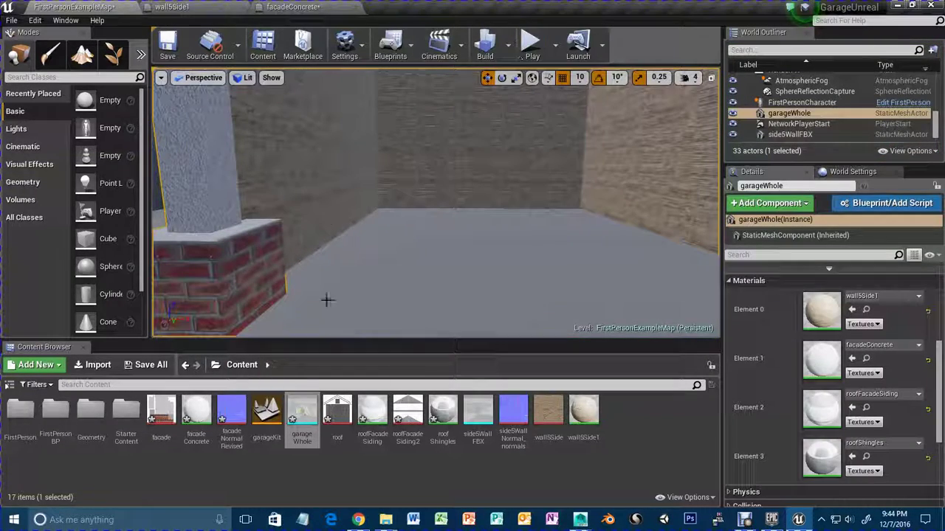
Open the garageWhole mesh for editing, display its collision, and remove the existing collision.
{"action": "double_click", "coordinate": [299, 428]}
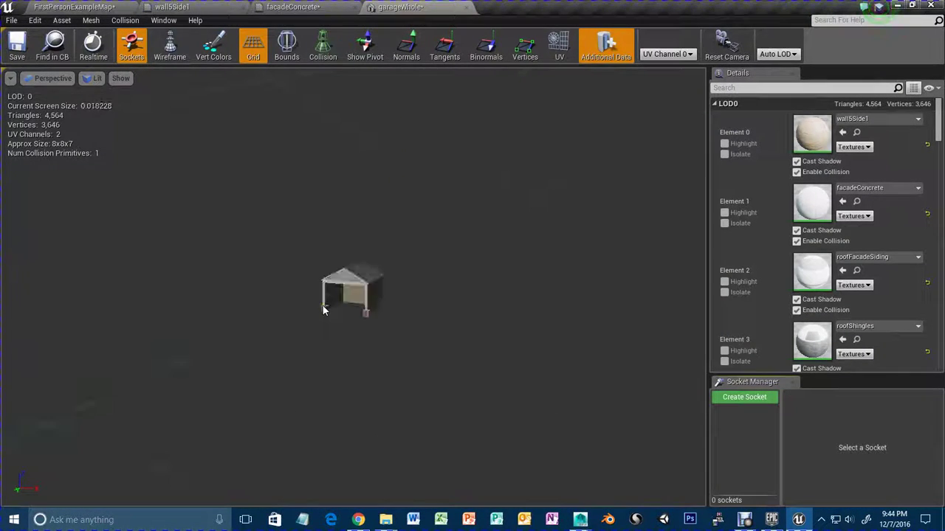
{"action": "left_click_drag", "start_coordinate": [323, 305], "coordinate": [333, 305]}
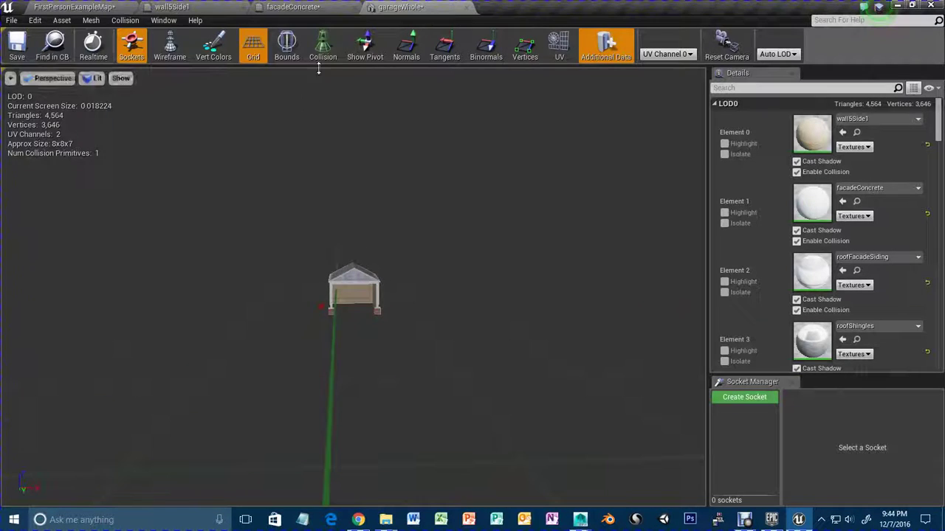
{"action": "right_click_drag", "start_coordinate": [348, 338], "coordinate": [367, 338]}
{"action": "left_click_drag", "start_coordinate": [366, 336], "coordinate": [312, 355]}
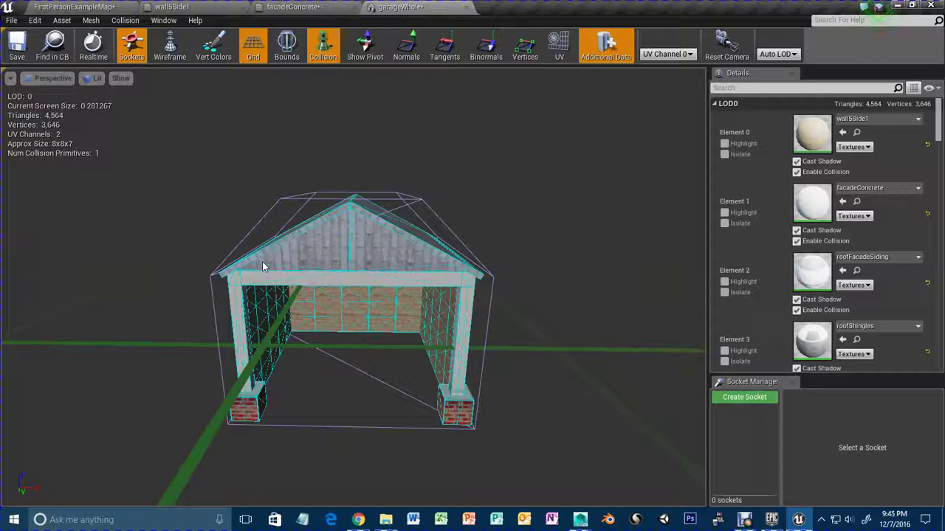
{"action": "left_click", "coordinate": [124, 21]}
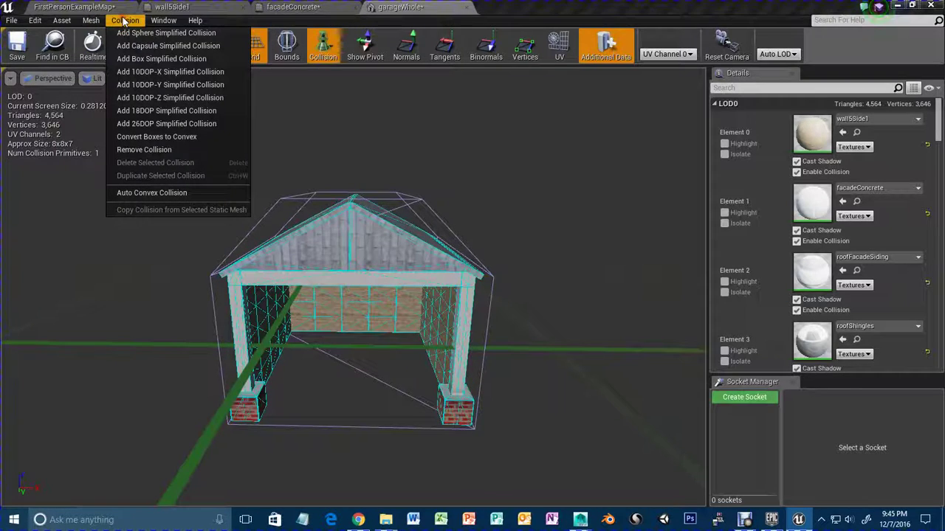
{"action": "left_click", "coordinate": [160, 151]}
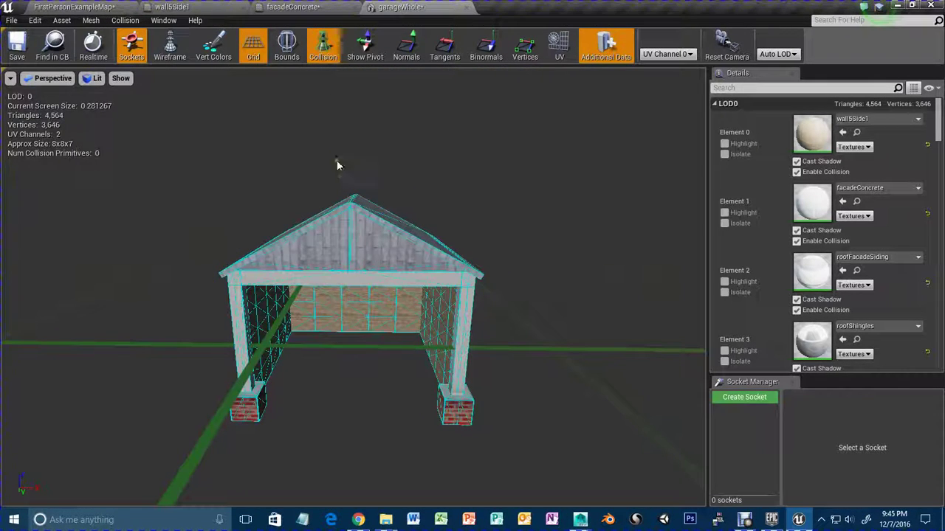
{"action": "scroll", "coordinate": [339, 266], "scroll_direction": "up", "scroll_amount": 6}
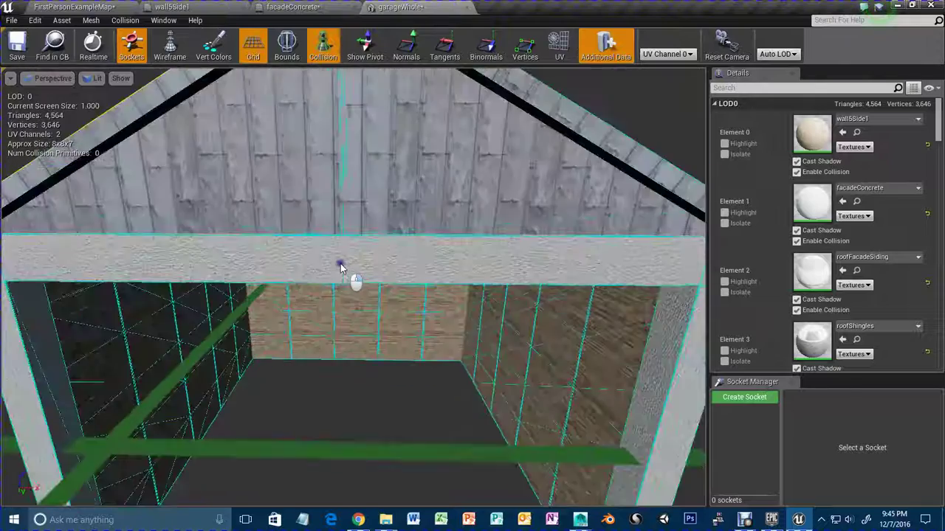
{"action": "scroll", "coordinate": [340, 266], "scroll_direction": "down", "scroll_amount": 8}
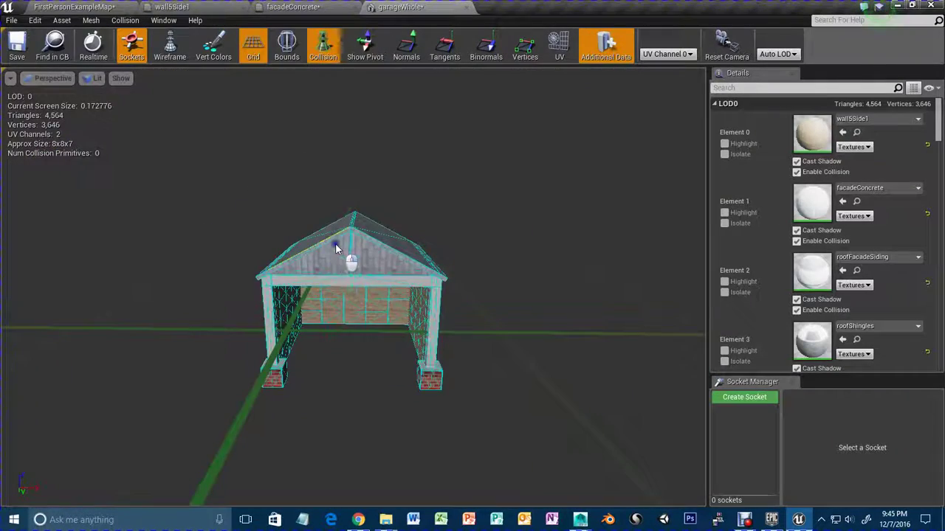
{"action": "mouse_move", "coordinate": [335, 248]}
{"action": "left_mouse_down"}
{"action": "mouse_move", "coordinate": [352, 241]}
{"action": "mouse_move", "coordinate": [338, 256]}
{"action": "left_mouse_up"}
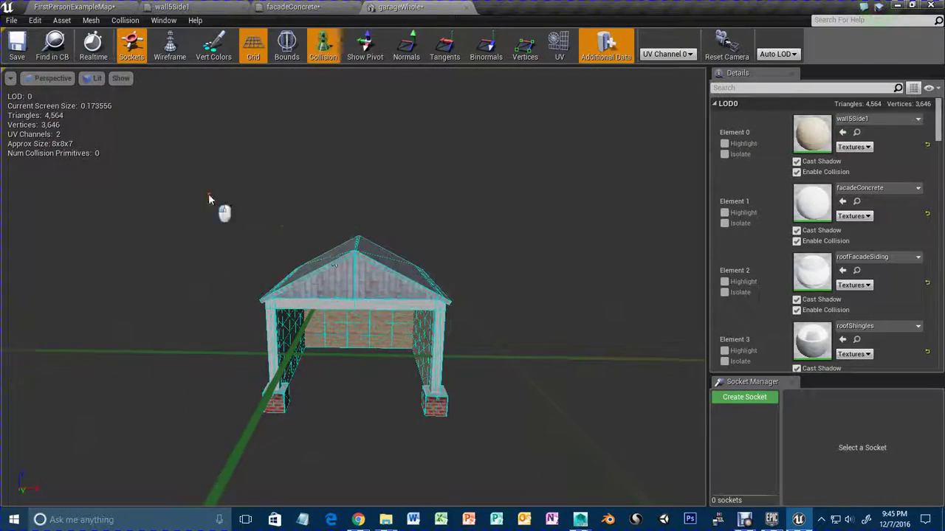
{"action": "left_click_drag", "start_coordinate": [208, 199], "coordinate": [366, 294]}
{"action": "left_click_drag", "start_coordinate": [252, 245], "coordinate": [334, 209]}
{"action": "key", "text": "f"}
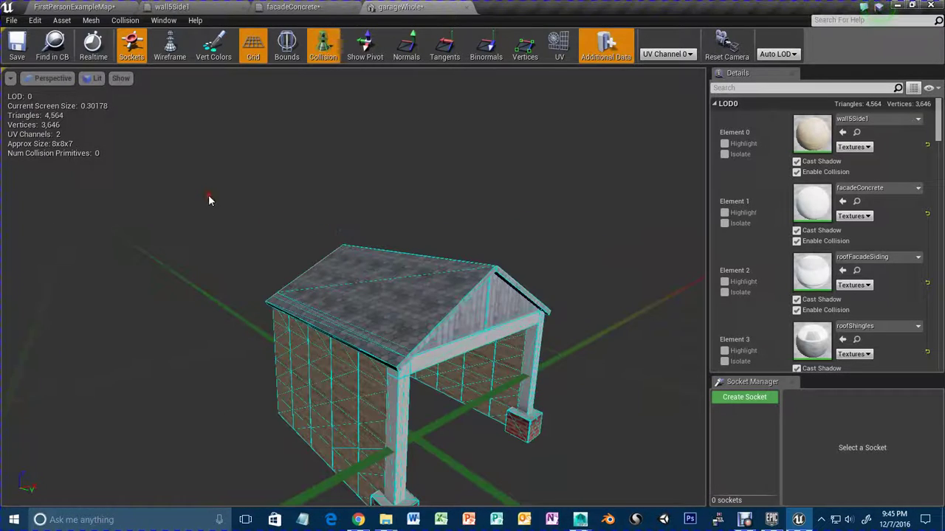
{"action": "left_click", "coordinate": [125, 20]}
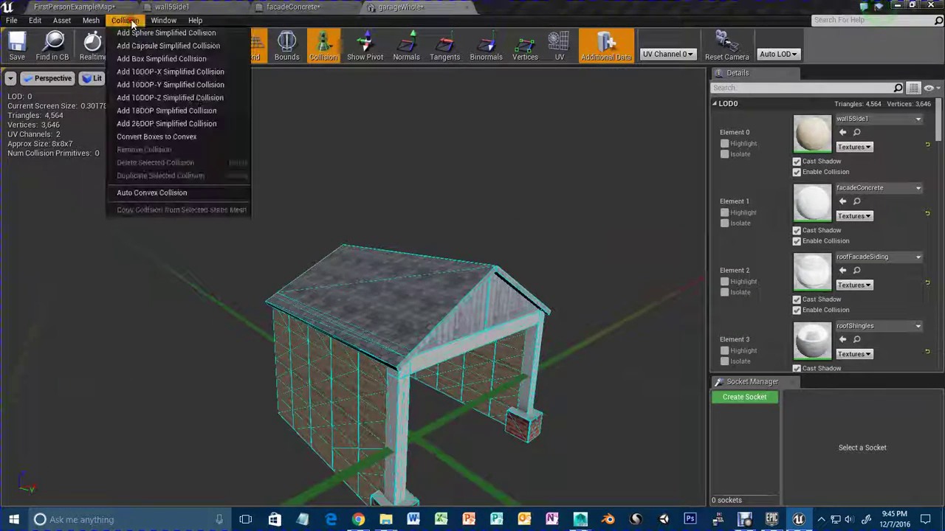
{"action": "left_click", "coordinate": [99, 22]}
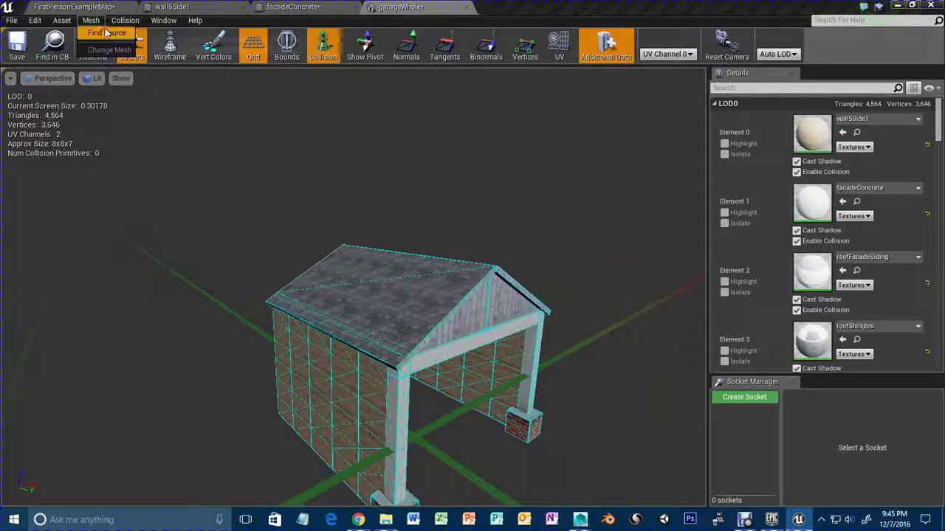
{"action": "left_click", "coordinate": [106, 33]}
{"action": "left_click", "coordinate": [886, 34]}
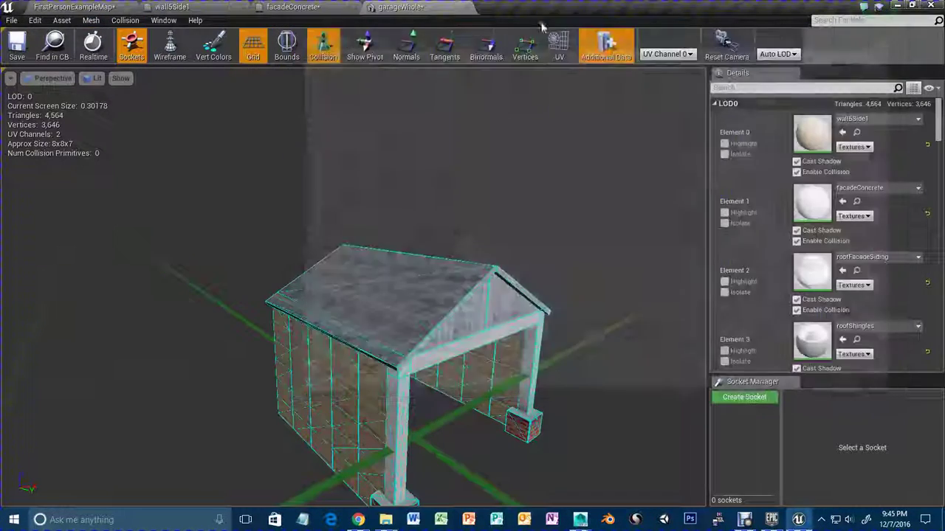
Generate auto convex collision for garageWhole with accuracy 0.5 and 16 max hull verts, then save the mesh and return to the level.
{"action": "left_click", "coordinate": [127, 22]}
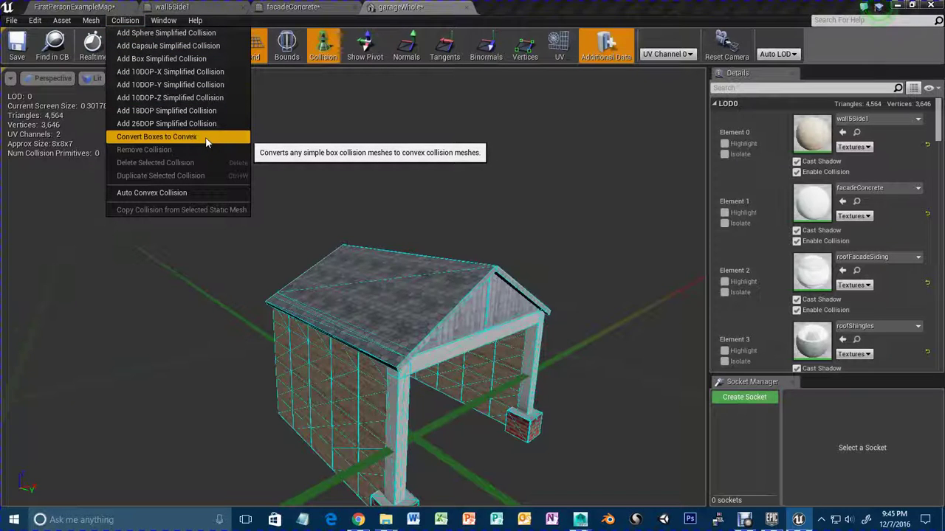
{"action": "left_click", "coordinate": [204, 193]}
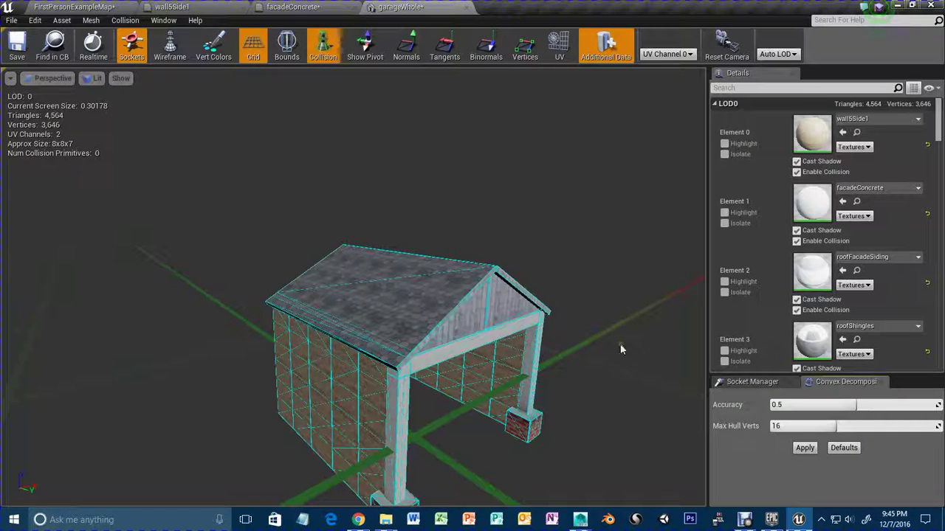
{"action": "left_click", "coordinate": [805, 448]}
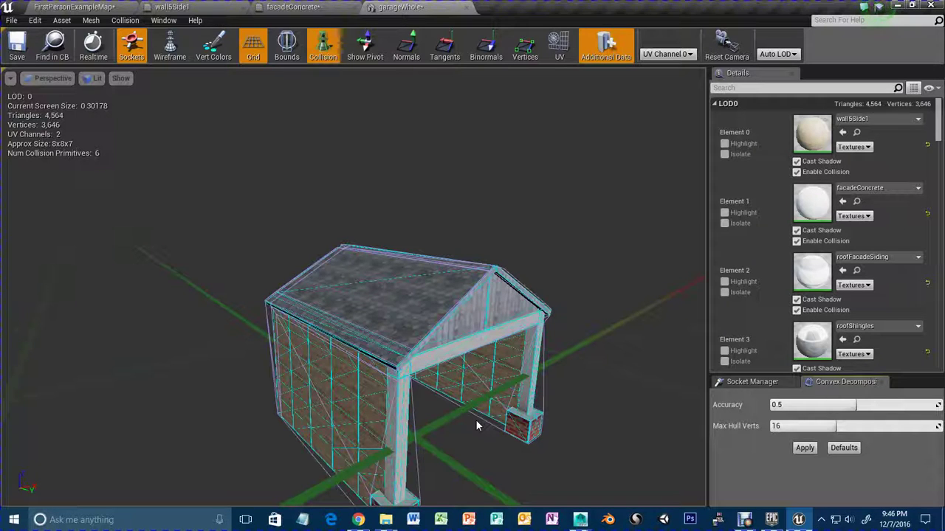
{"action": "left_click_drag", "start_coordinate": [476, 463], "coordinate": [430, 404]}
{"action": "right_click_drag", "start_coordinate": [430, 405], "coordinate": [455, 453]}
{"action": "left_click_drag", "start_coordinate": [455, 453], "coordinate": [465, 471]}
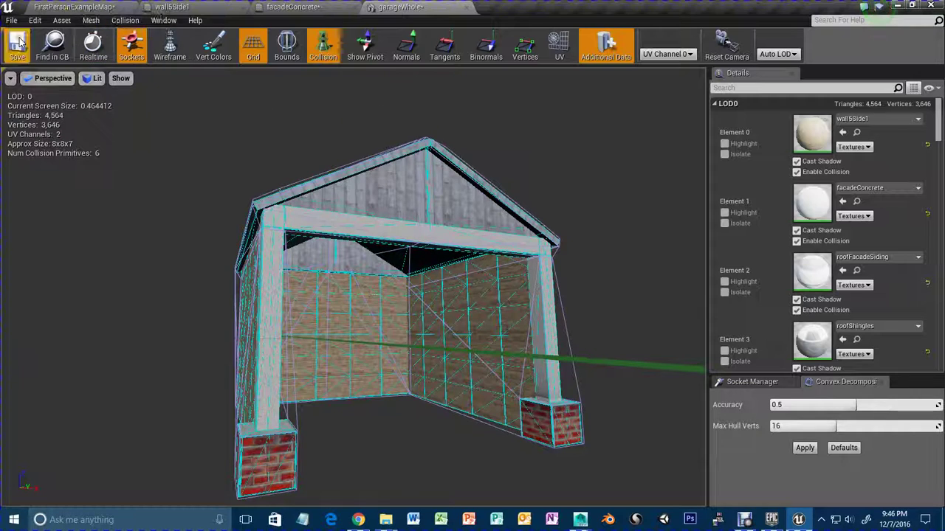
{"action": "left_click", "coordinate": [85, 6]}
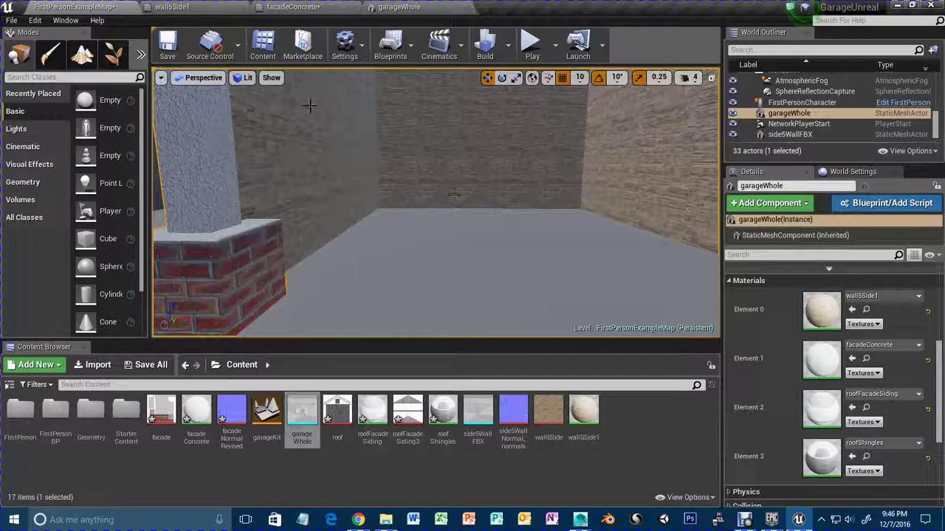
Play the level and walk through the garage's front opening to test the new collision, going around the interior.
{"action": "left_click", "coordinate": [531, 42]}
{"action": "left_click", "coordinate": [528, 147]}
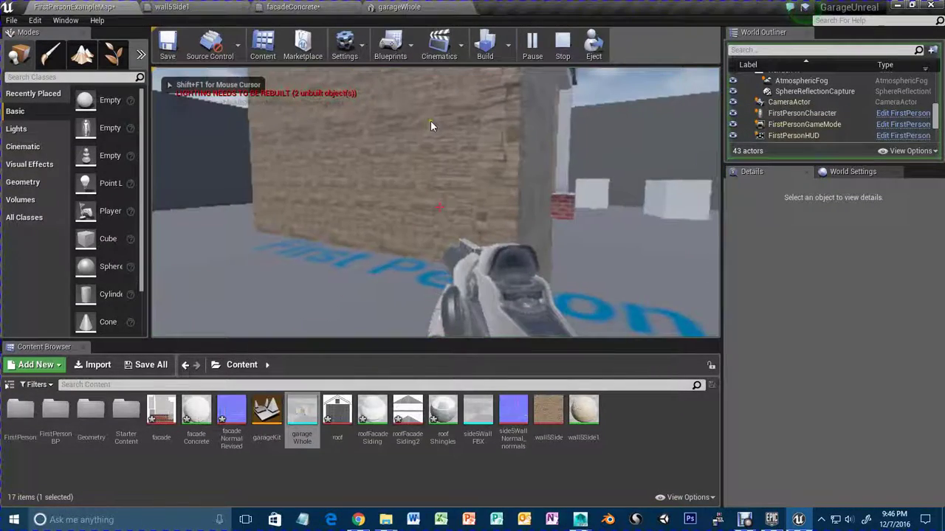
{"action": "key", "text": "w"}
{"action": "key", "text": "w"}
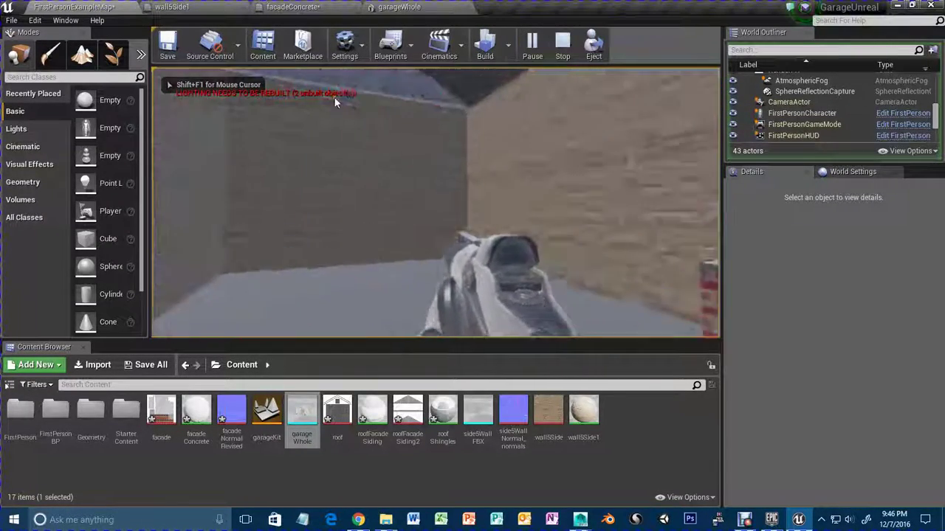
{"action": "key", "text": "w"}
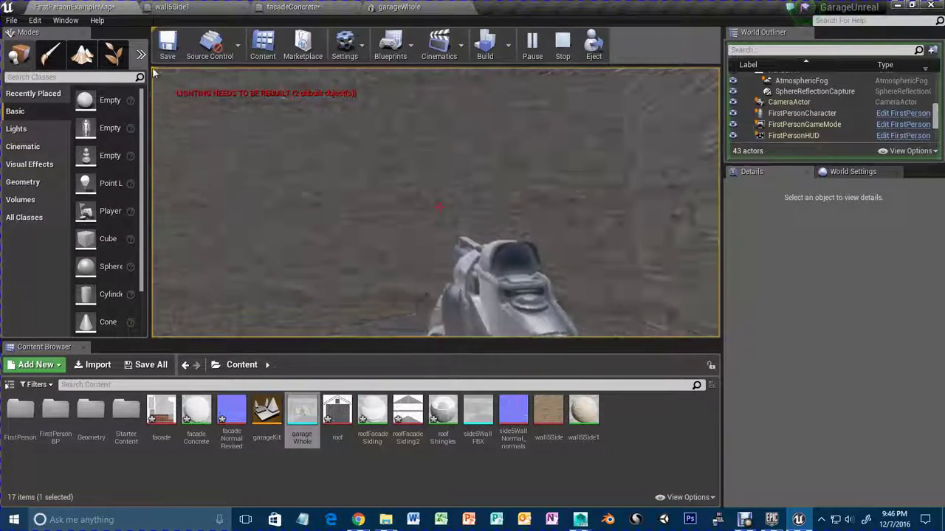
{"action": "key", "text": "w"}
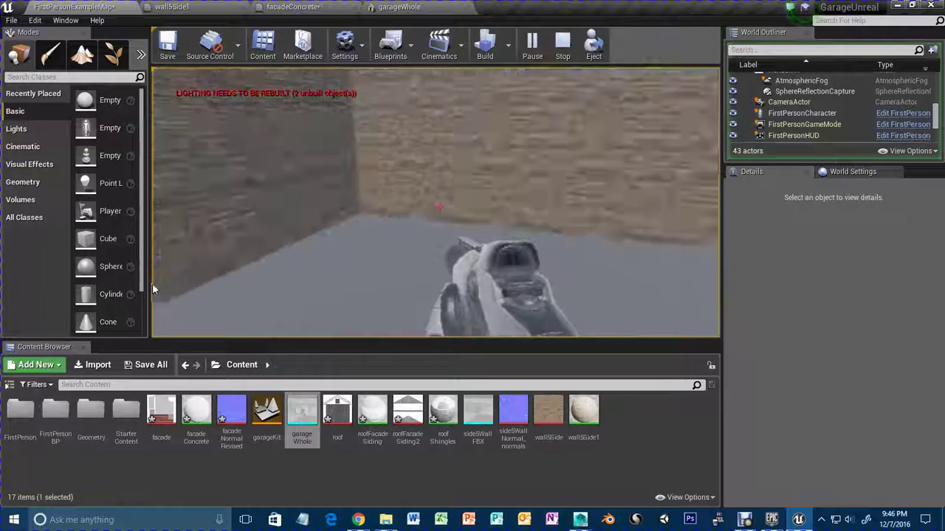
{"action": "key", "text": "w"}
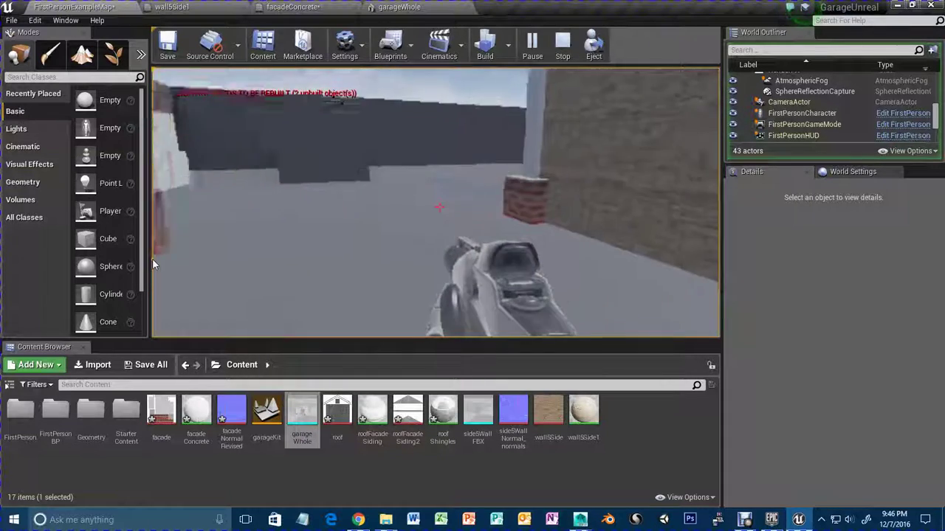
Walk back out to examine the garage's facade and front brick pillar, then end the play session.
{"action": "key", "text": "s"}
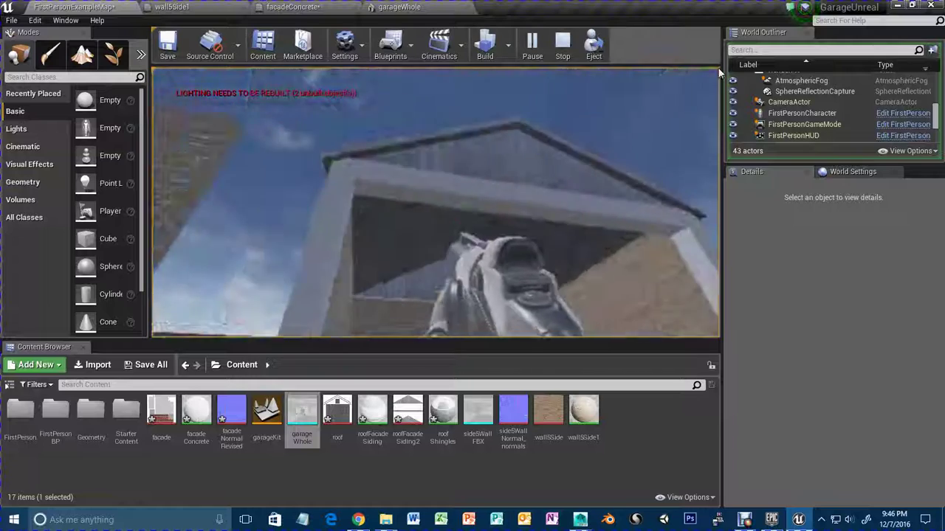
{"action": "key", "text": "w"}
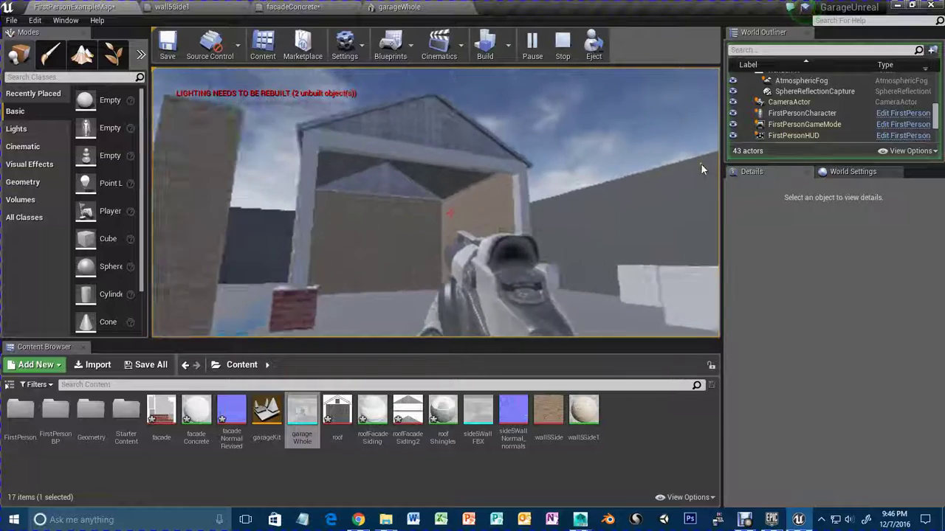
{"action": "key", "text": "w"}
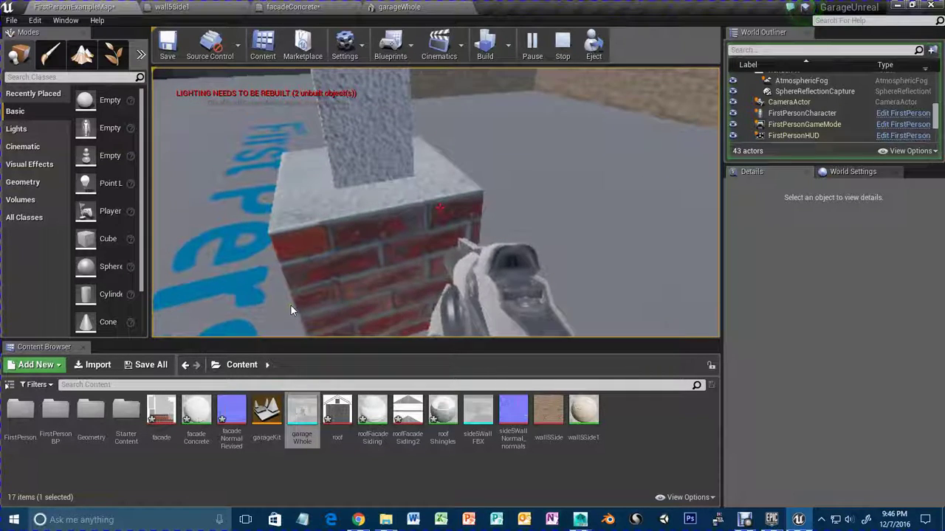
{"action": "key", "text": "s"}
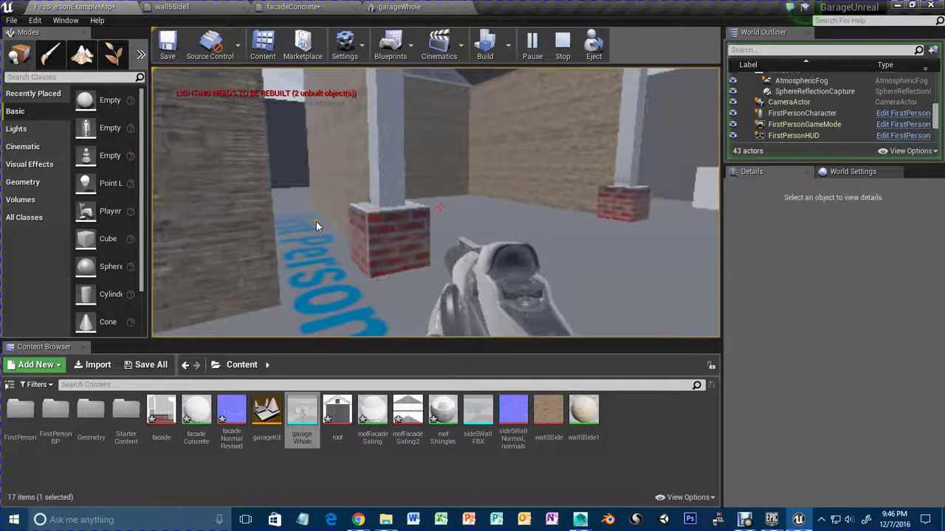
{"action": "key", "text": "s"}
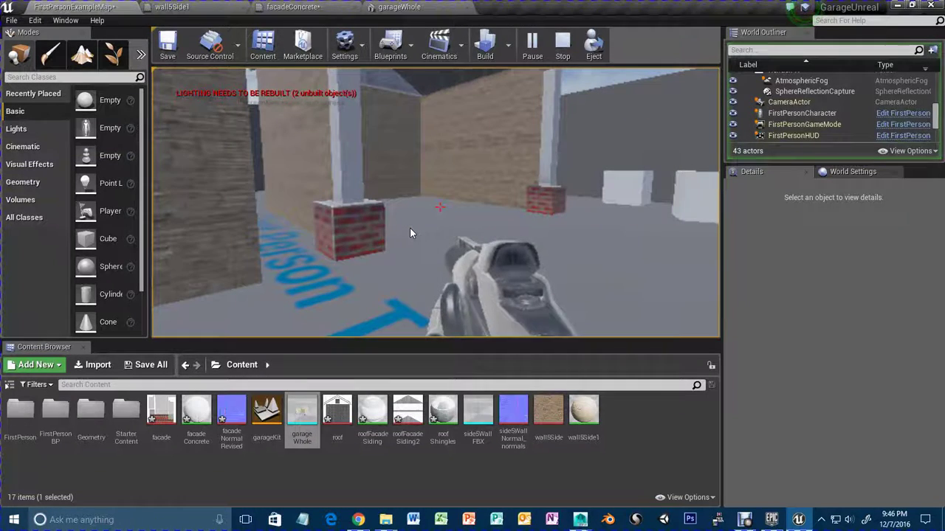
{"action": "key", "text": "Escape"}
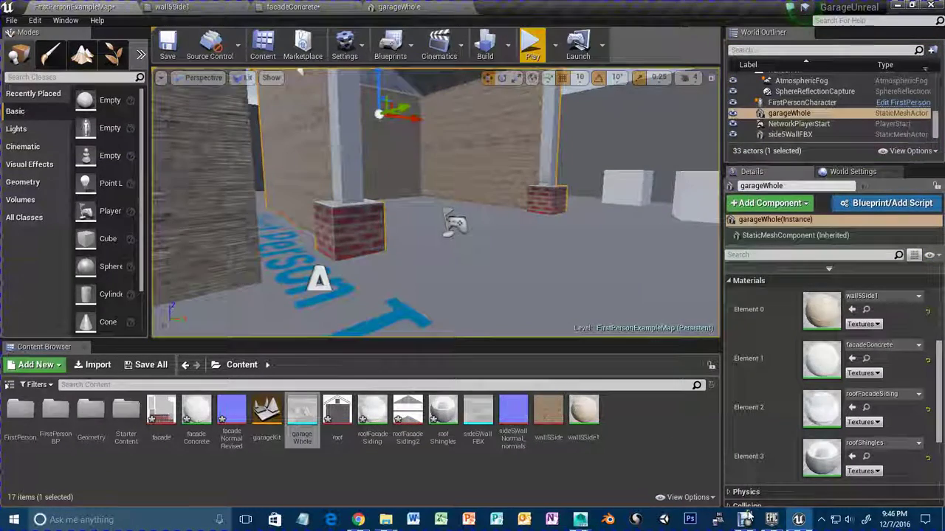
{"action": "left_click", "coordinate": [799, 519]}
{"action": "left_click", "coordinate": [751, 521]}
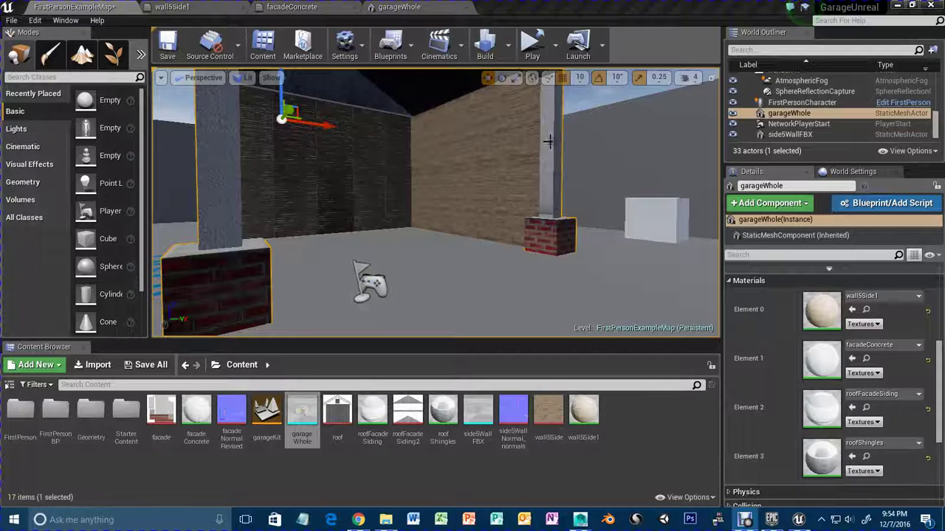
Run the game in its own window and examine the garage's outer side wall and roofline beside the freestanding wall.
{"action": "left_click", "coordinate": [530, 47]}
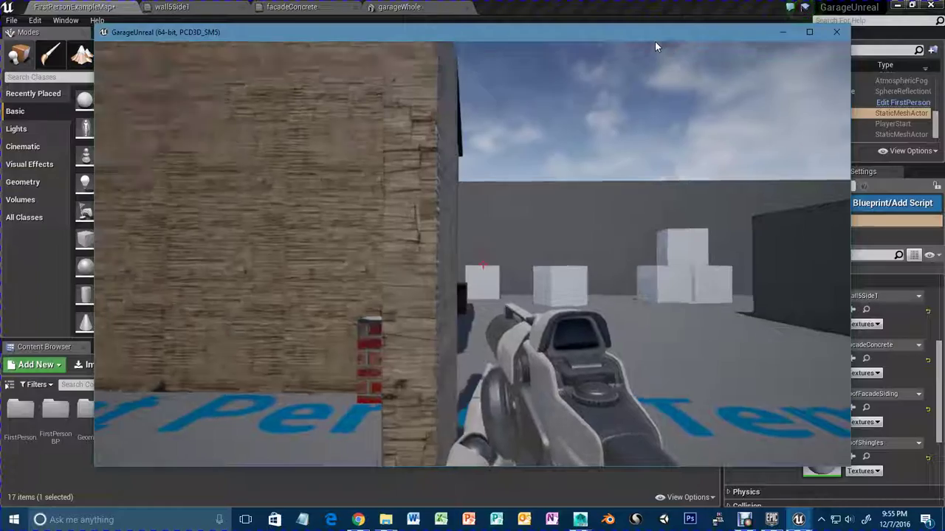
{"action": "key", "text": "s"}
{"action": "key", "text": "s"}
{"action": "key", "text": "d"}
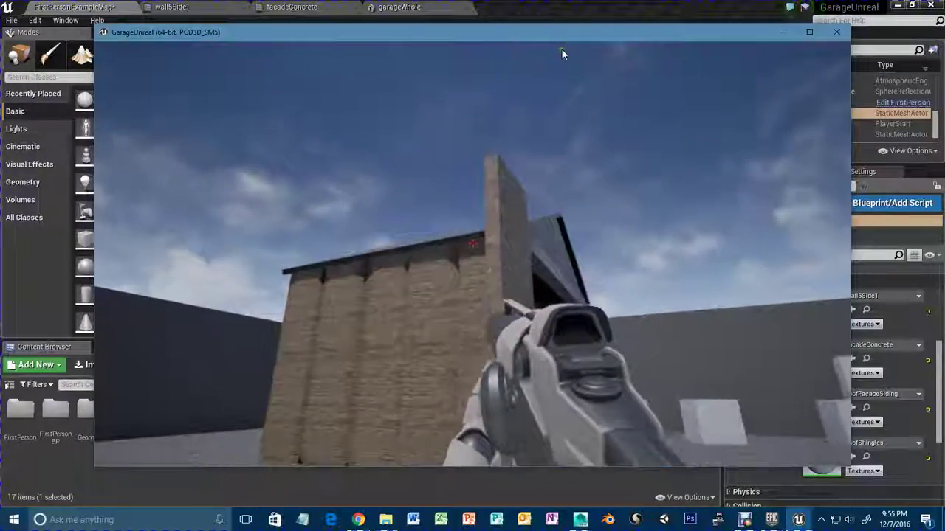
{"action": "key", "text": "w"}
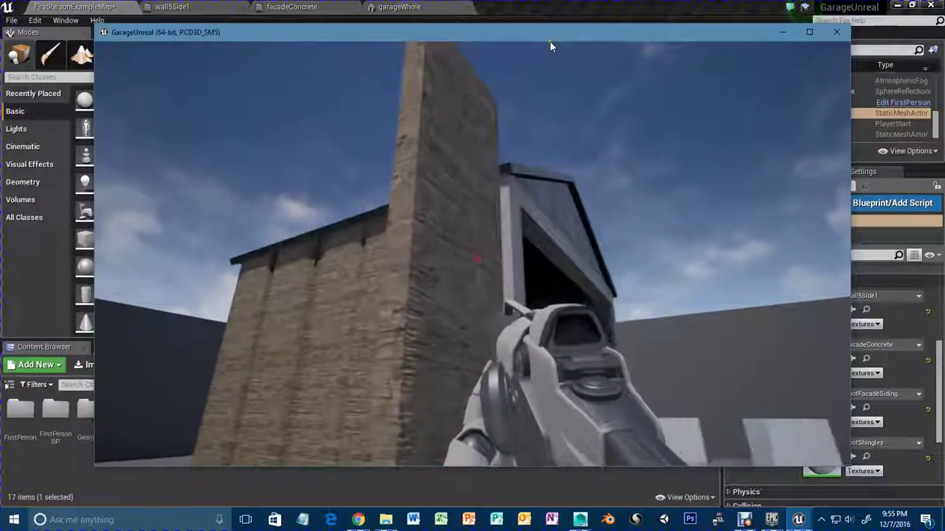
{"action": "key", "text": "d"}
{"action": "key", "text": "w"}
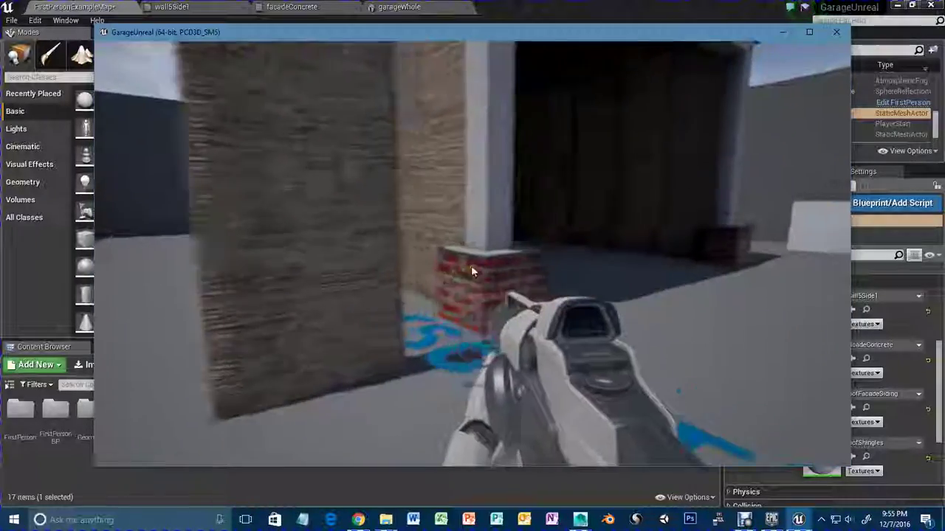
Examine the concrete surface and brick base of the front pillar nearest the freestanding wall, and the gable above the opening.
{"action": "key", "text": "w"}
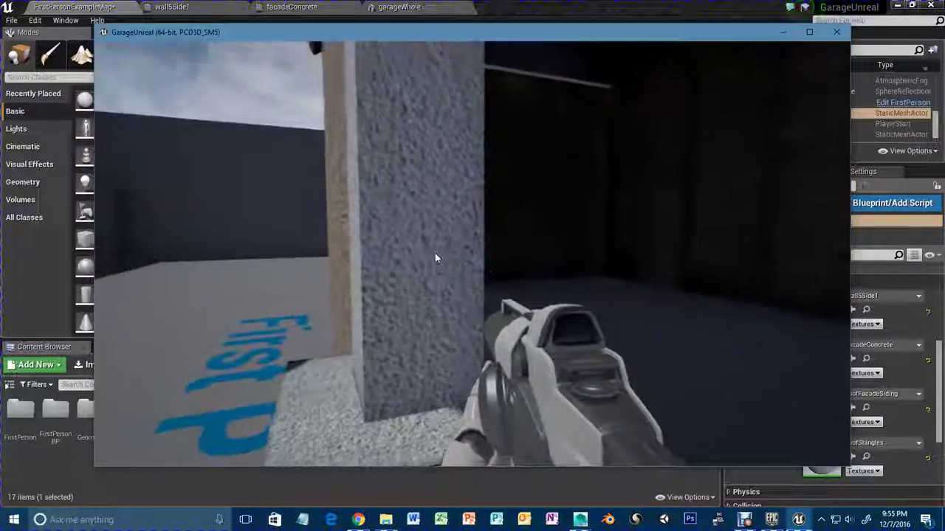
{"action": "key", "text": "s"}
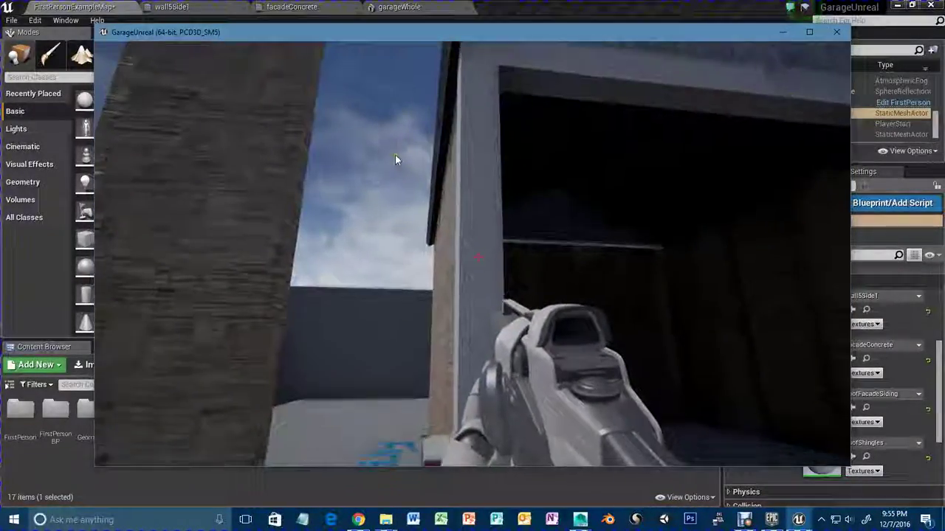
{"action": "key", "text": "w"}
{"action": "key", "text": "w"}
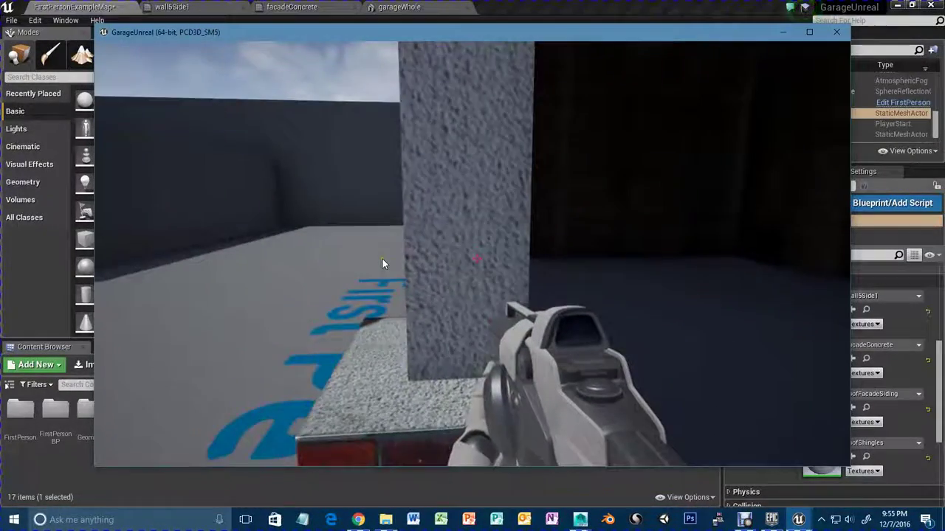
{"action": "key", "text": "space"}
{"action": "key", "text": "s"}
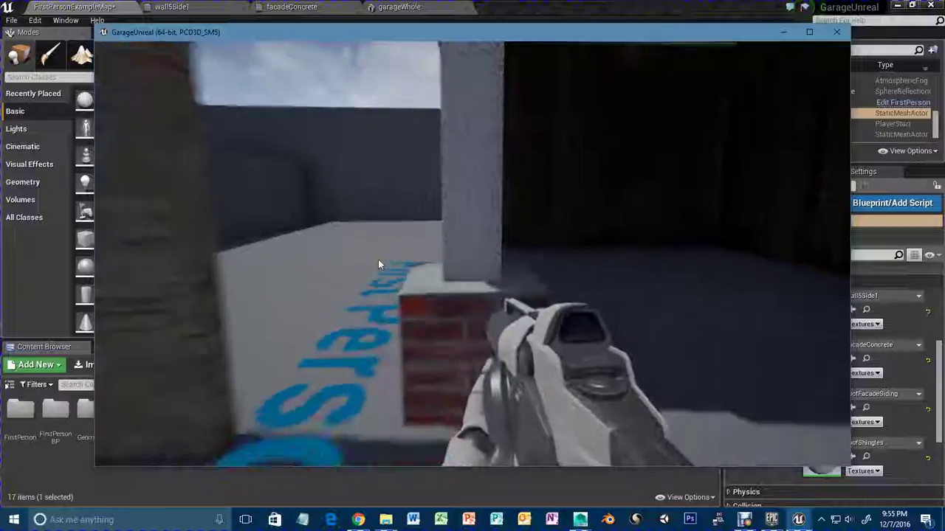
{"action": "key", "text": "w"}
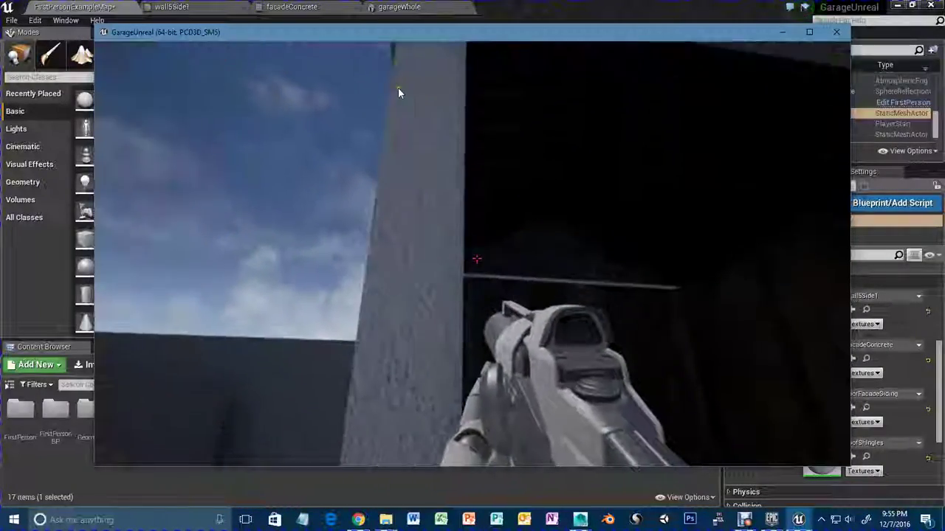
{"action": "key", "text": "s"}
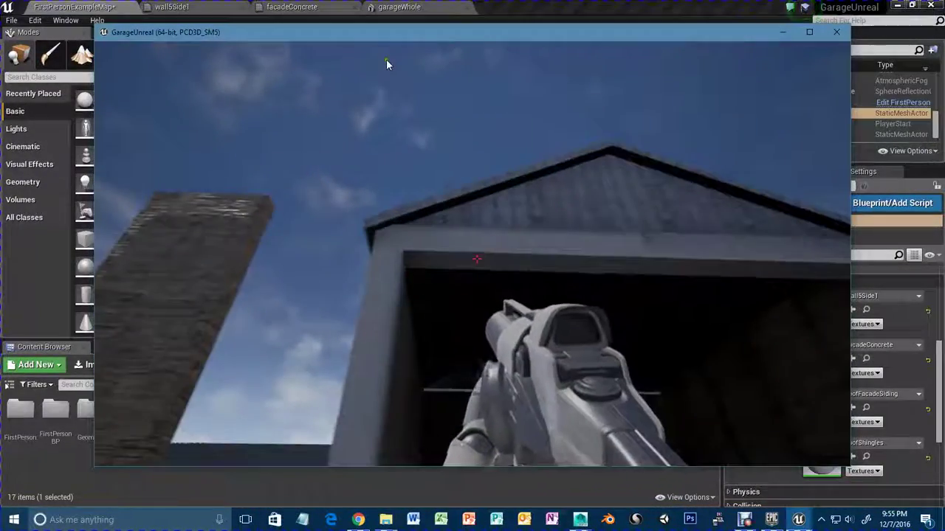
Cross the garage front to the opposite pillar and examine its brick base from several sides.
{"action": "key", "text": "w"}
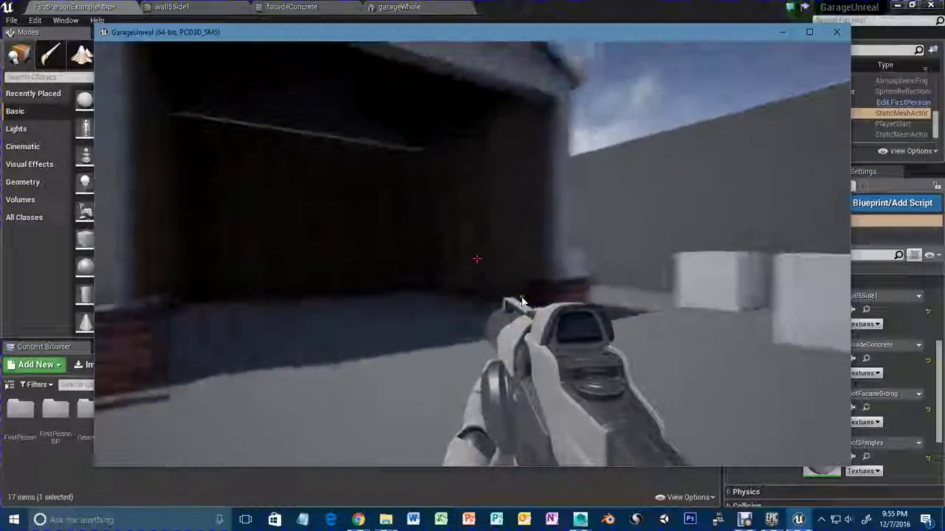
{"action": "key", "text": "w"}
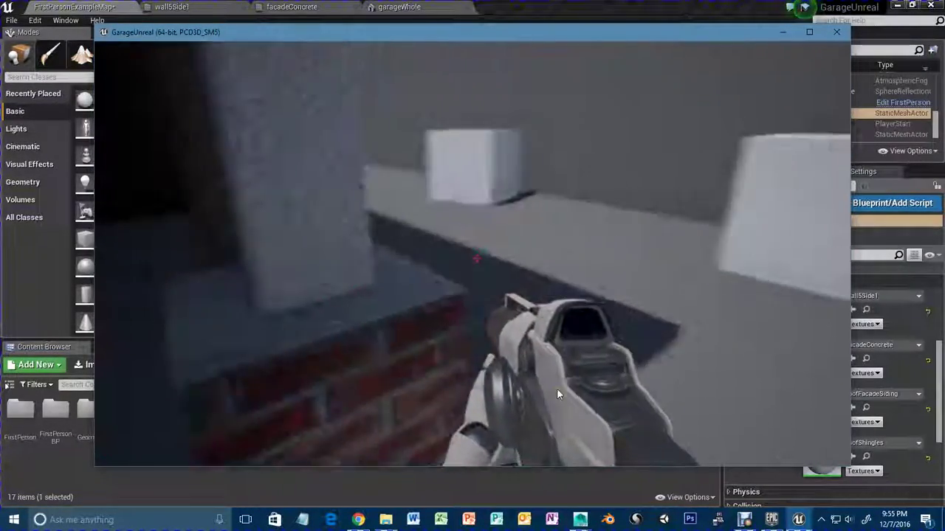
{"action": "key", "text": "d"}
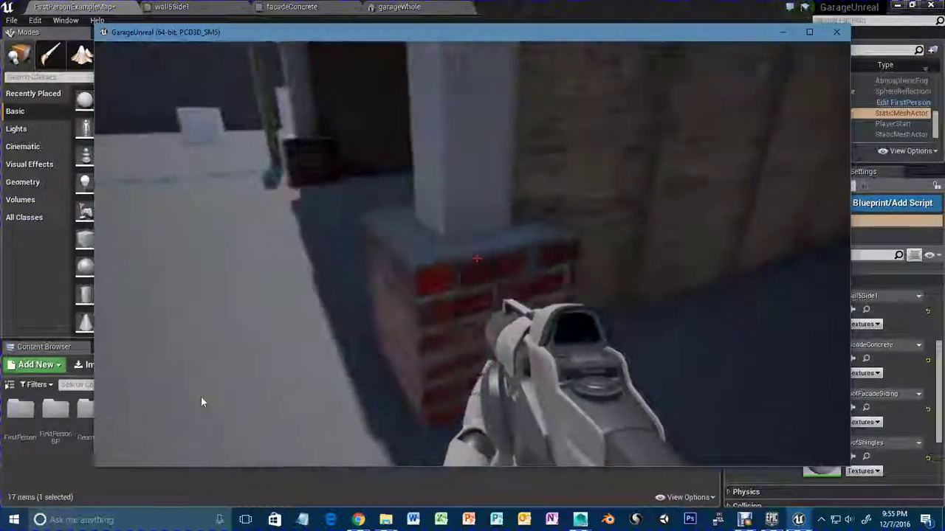
{"action": "key", "text": "w"}
{"action": "key", "text": "d"}
{"action": "key", "text": "w"}
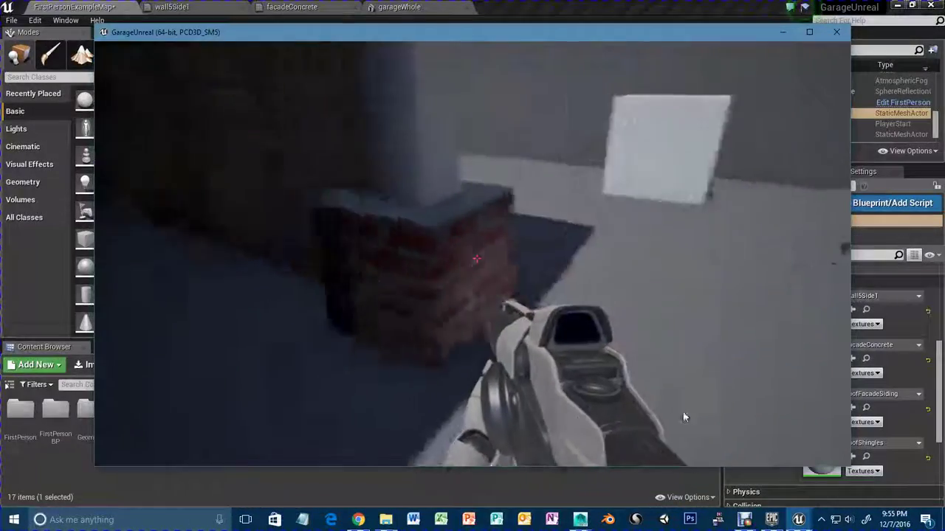
{"action": "key", "text": "s"}
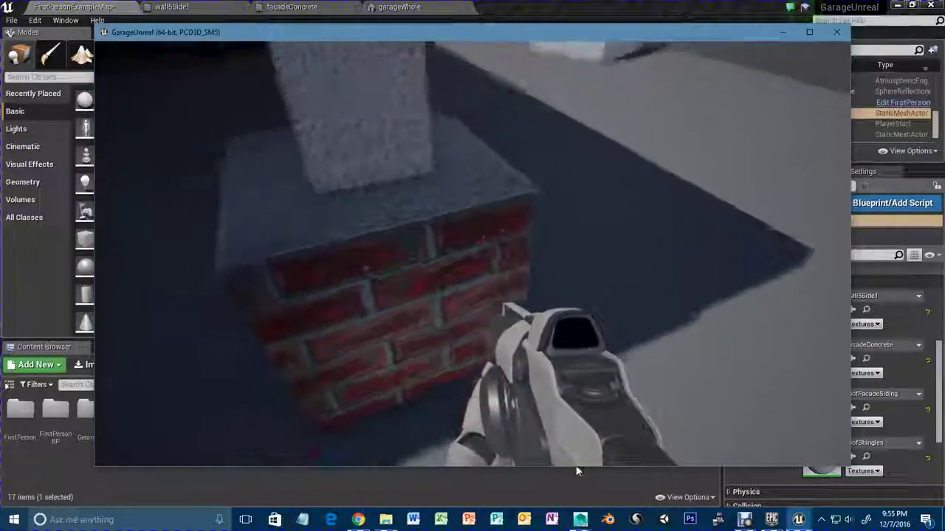
{"action": "key", "text": "w"}
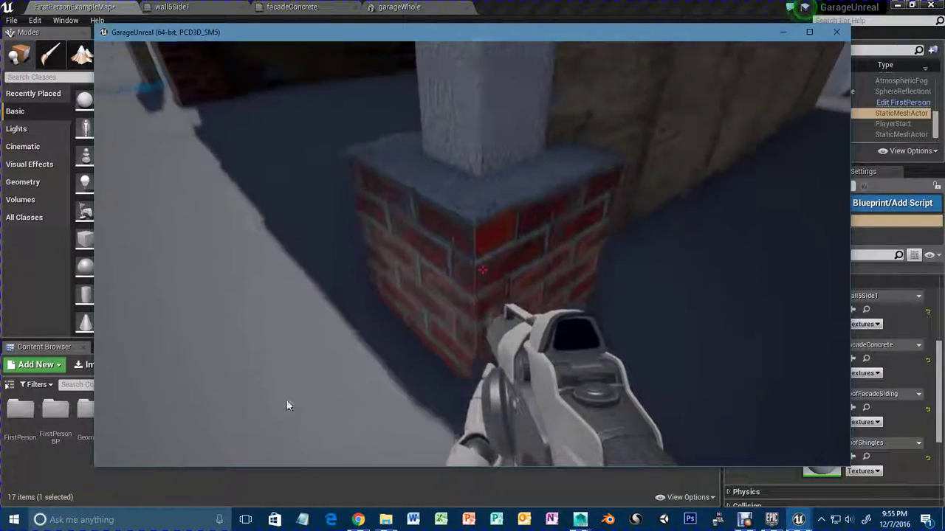
Examine the wood texture of the garage's outer side wall behind the far front pillar at close range.
{"action": "key", "text": "d"}
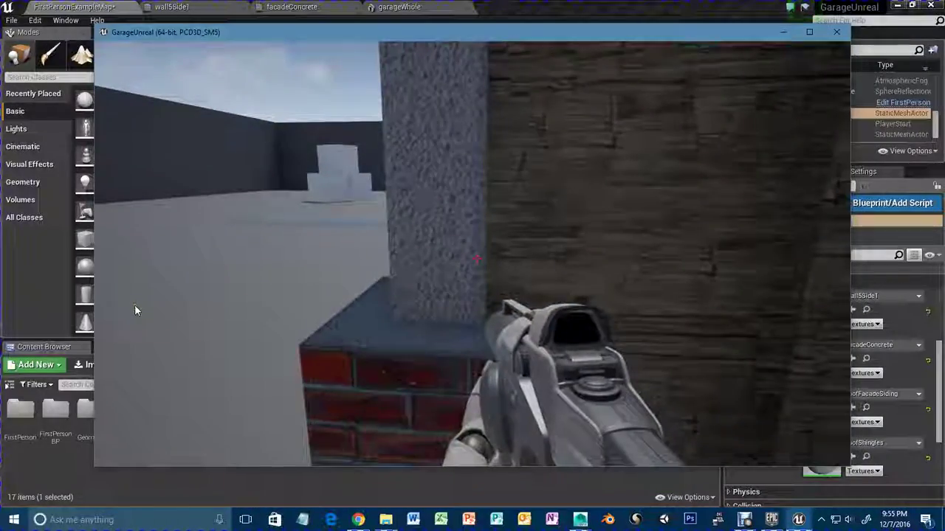
{"action": "key", "text": "d"}
{"action": "key", "text": "s"}
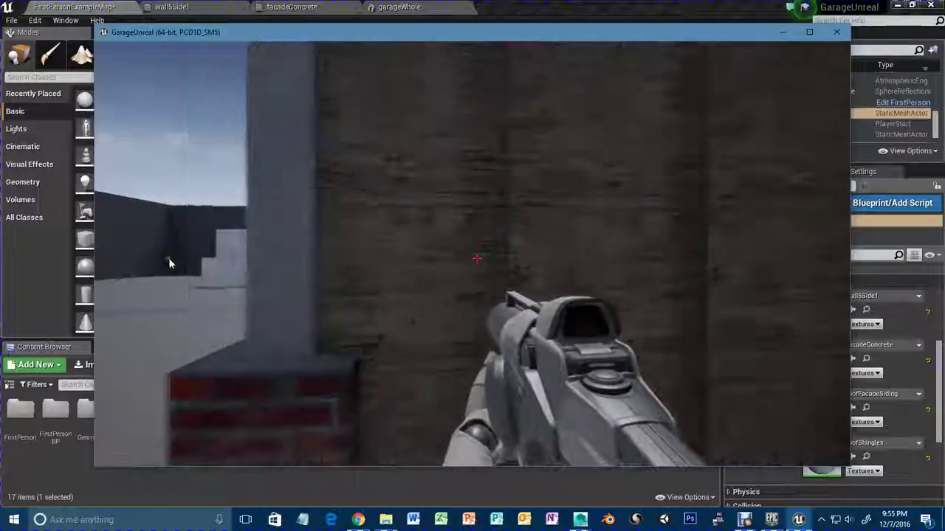
{"action": "key", "text": "w"}
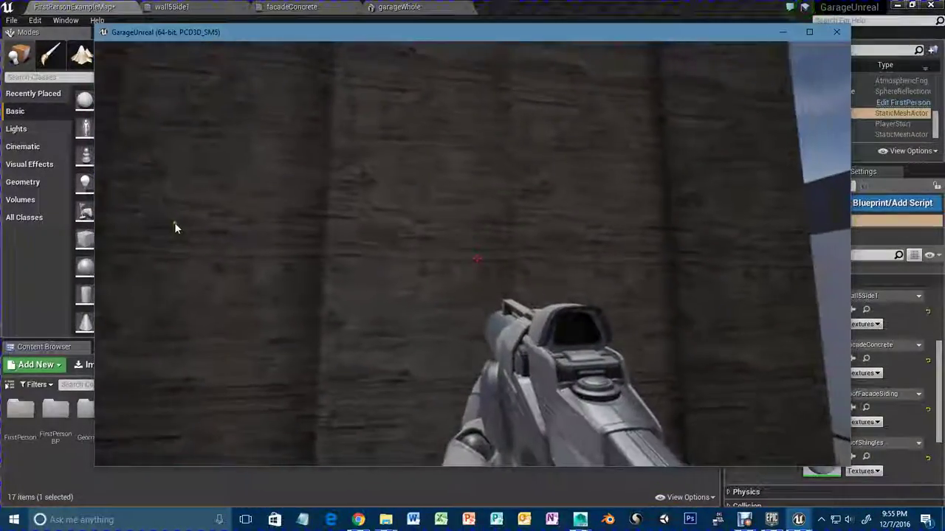
{"action": "key", "text": "w"}
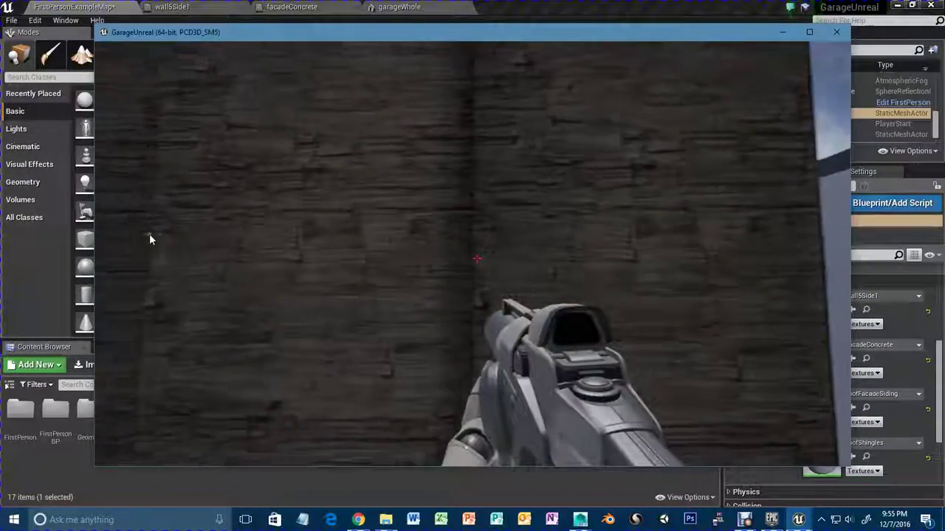
{"action": "key", "text": "s"}
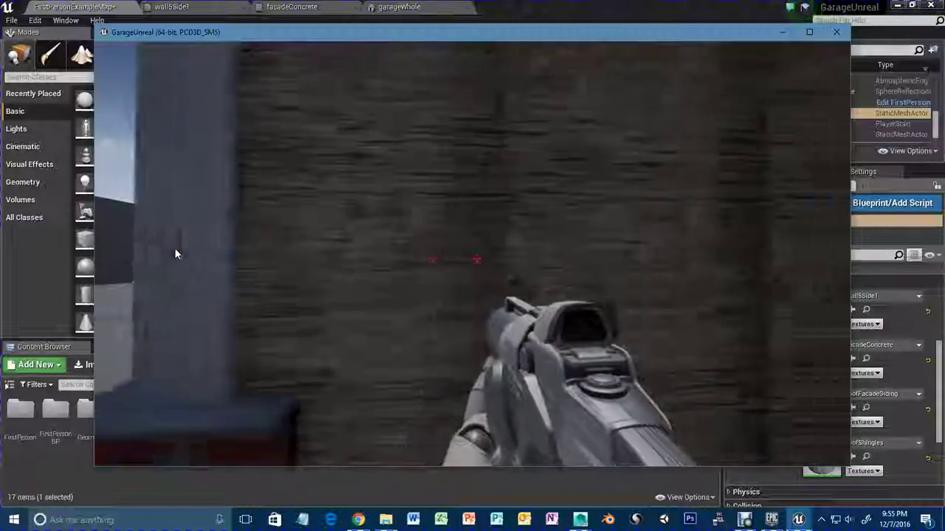
Cross the garage front from the far pillar to the freestanding wall and examine the opening and the dark interior.
{"action": "key", "text": "a"}
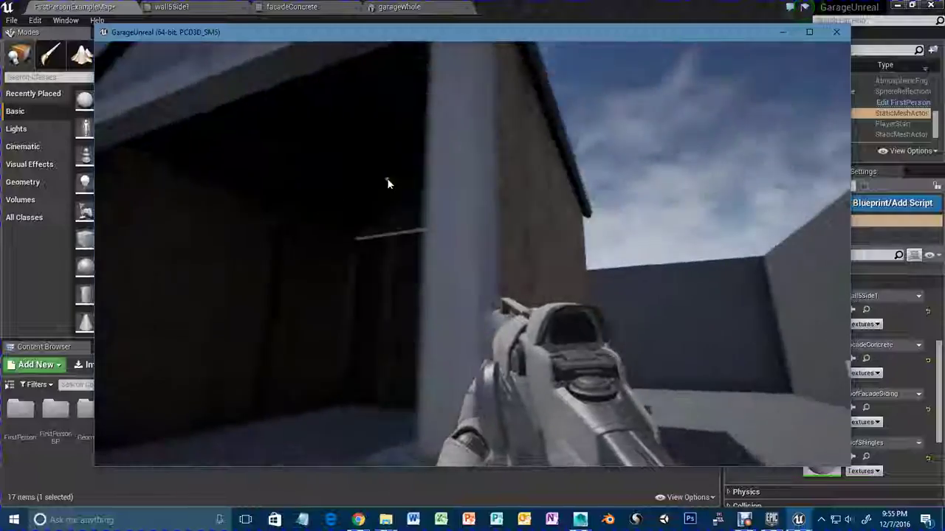
{"action": "key", "text": "s"}
{"action": "key", "text": "a"}
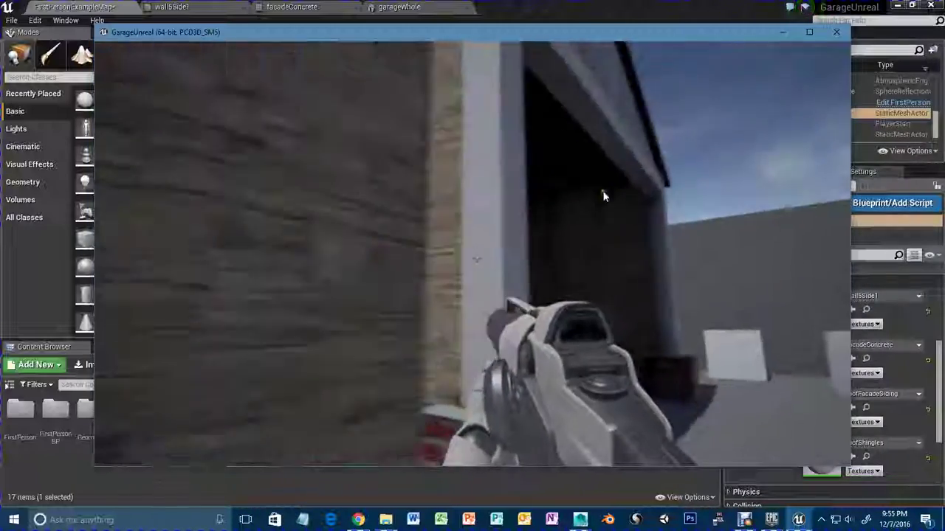
{"action": "key", "text": "d"}
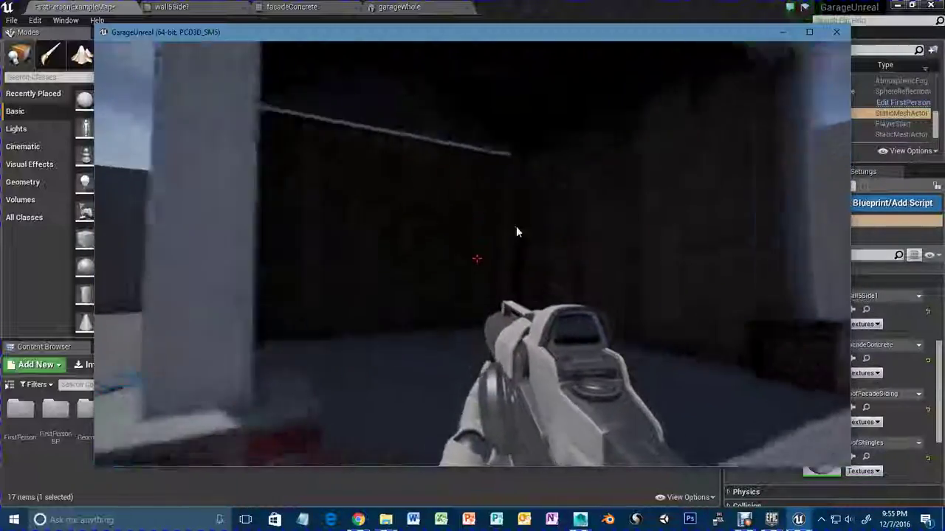
{"action": "key", "text": "s"}
{"action": "key", "text": "a"}
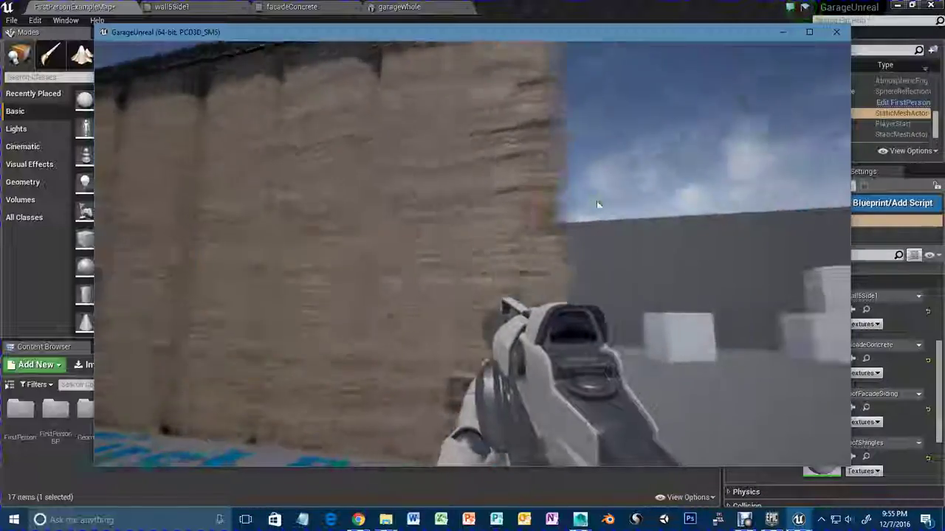
Examine the wood plank texture of the garage's outer side wall beside the freestanding wall at close range and below the eave.
{"action": "key", "text": "w"}
{"action": "key", "text": "a"}
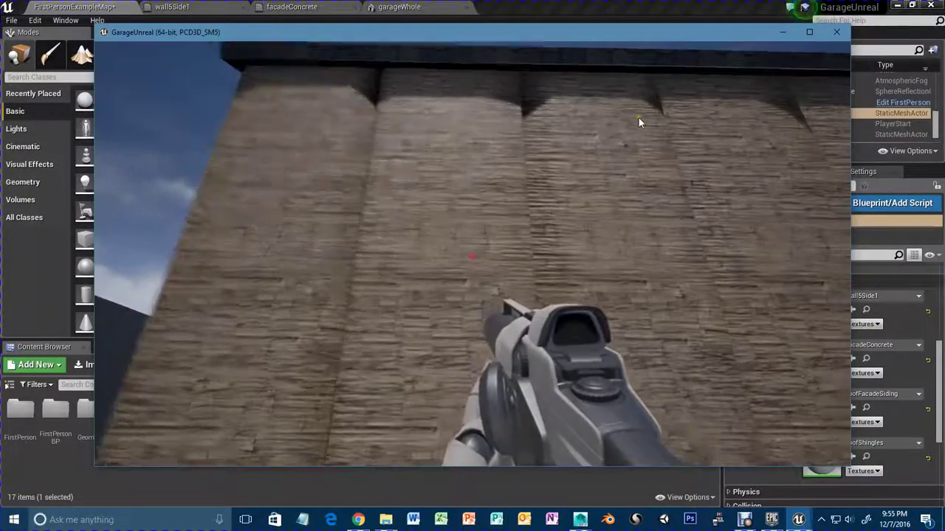
{"action": "key", "text": "w"}
{"action": "key", "text": "w"}
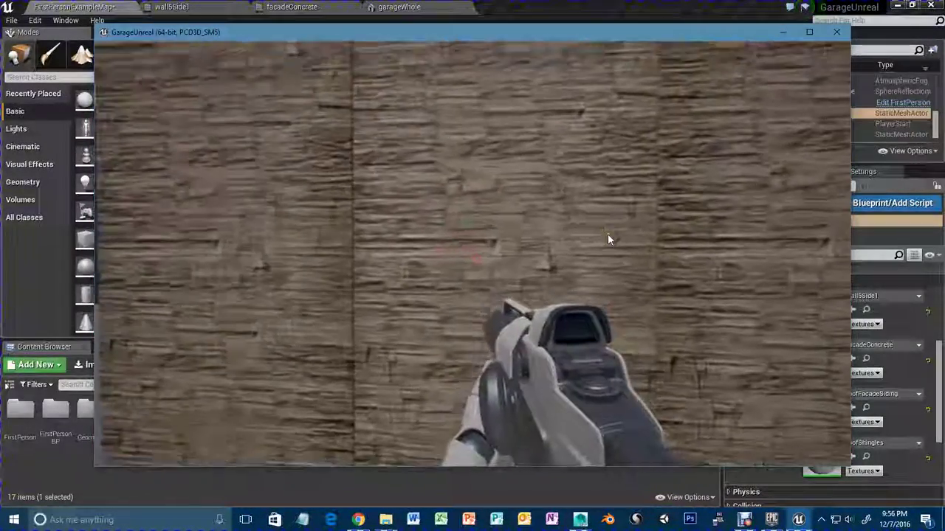
{"action": "key", "text": "a"}
{"action": "key", "text": "a"}
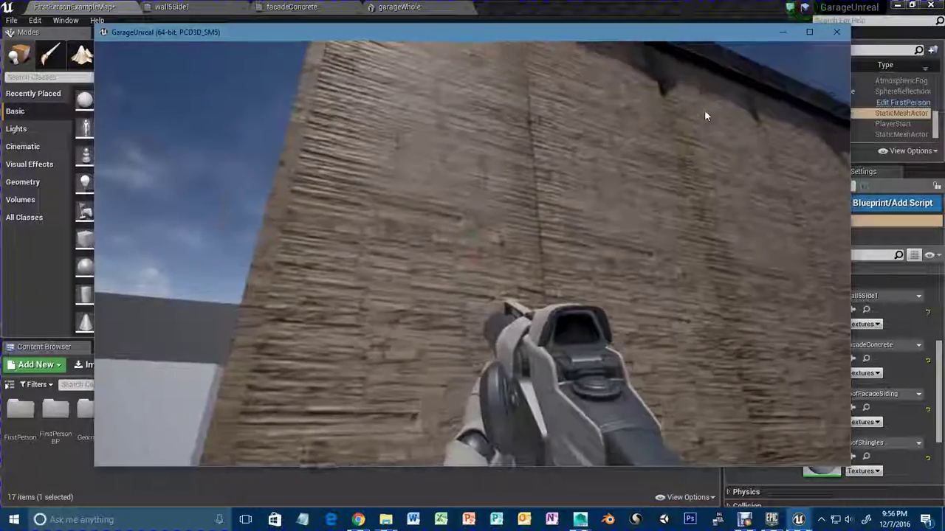
Examine the rear end of that outer side wall and follow its roof edge back to the front pillar.
{"action": "key", "text": "w"}
{"action": "key", "text": "d"}
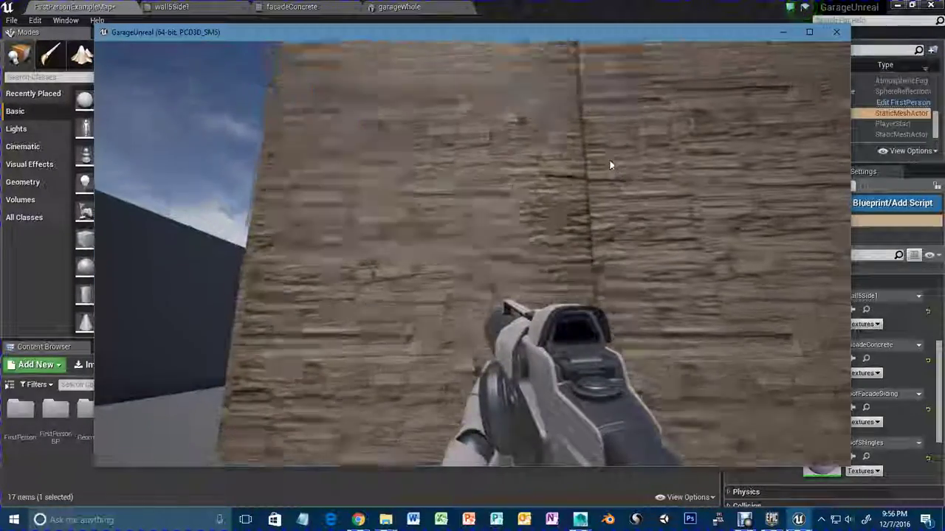
{"action": "key", "text": "s"}
{"action": "key", "text": "d"}
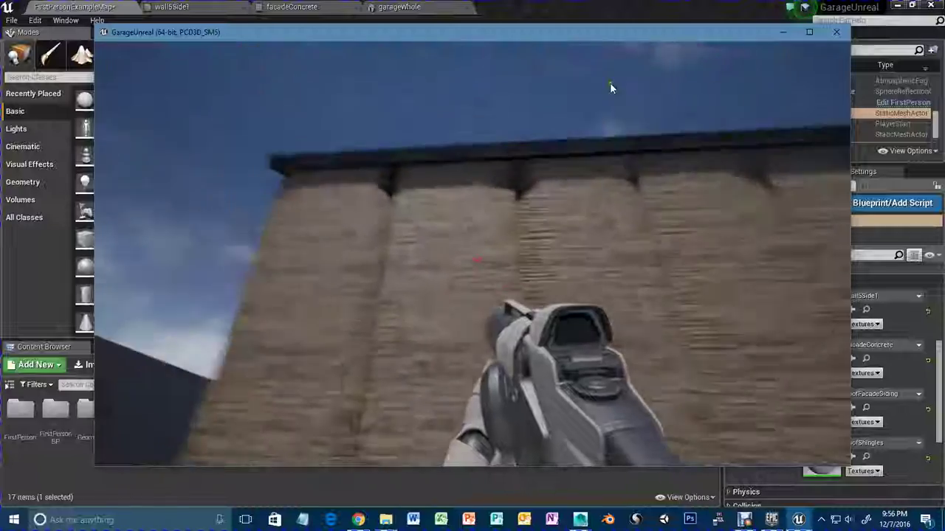
{"action": "key", "text": "s"}
{"action": "key", "text": "d"}
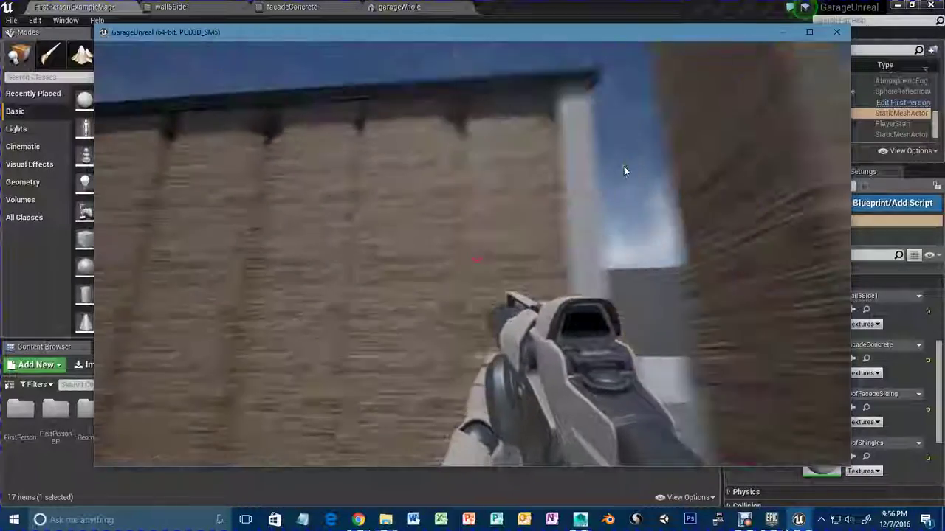
Examine the brick base and concrete cap of the front pillar beside the freestanding wall from the front and the corner.
{"action": "key", "text": "w"}
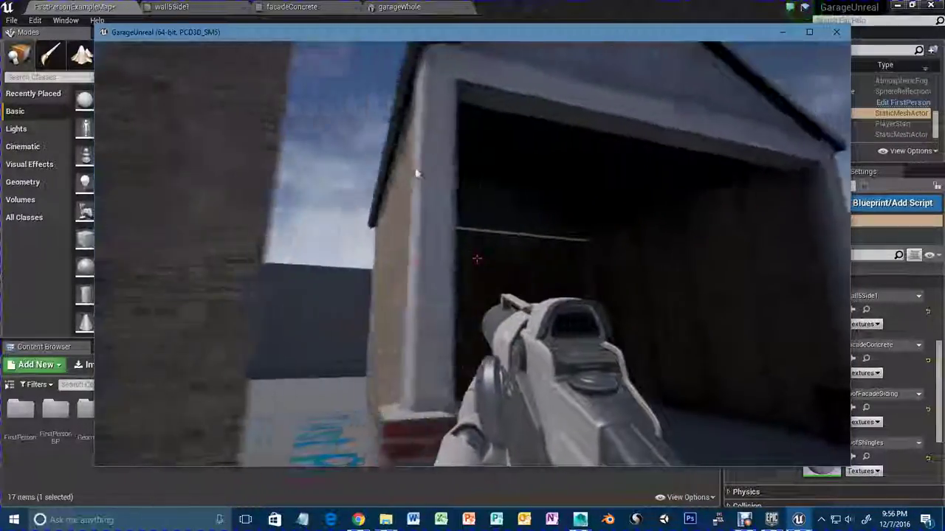
{"action": "key", "text": "w"}
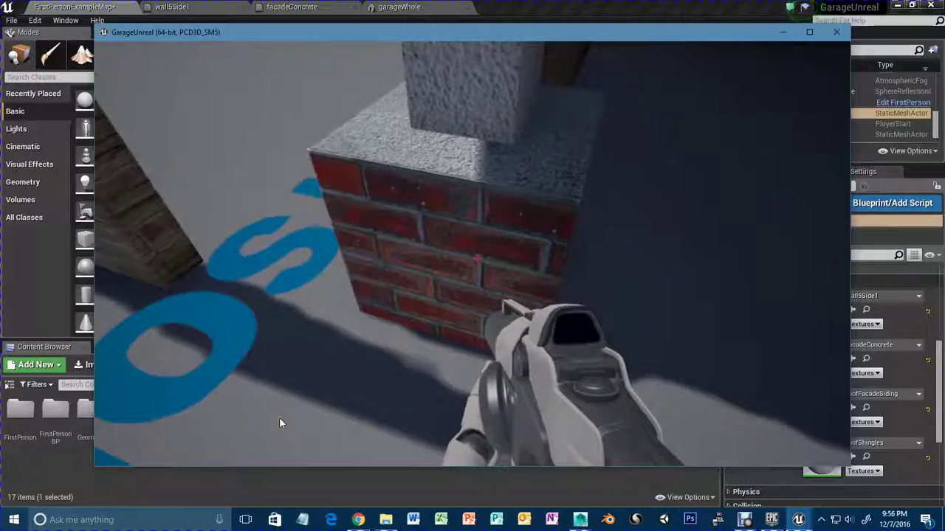
{"action": "key", "text": "s"}
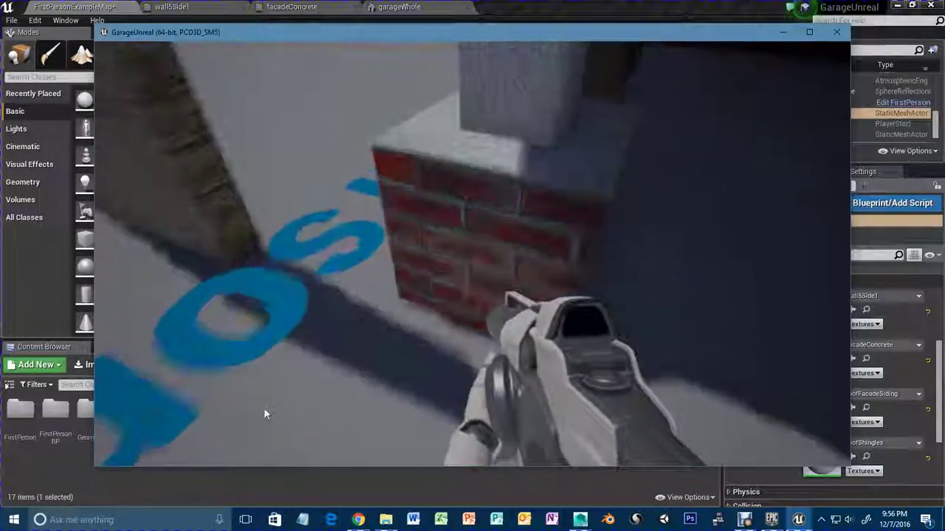
{"action": "key", "text": "w"}
{"action": "key", "text": "a"}
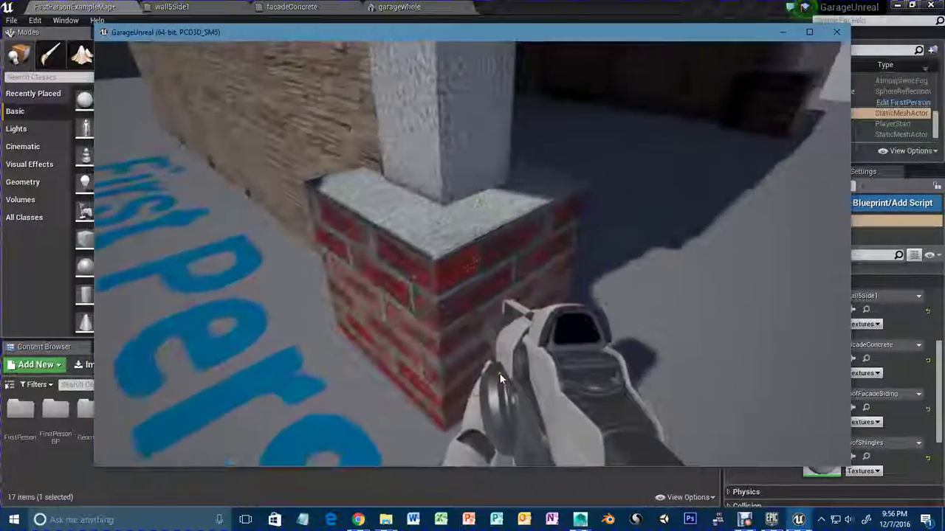
{"action": "key", "text": "d"}
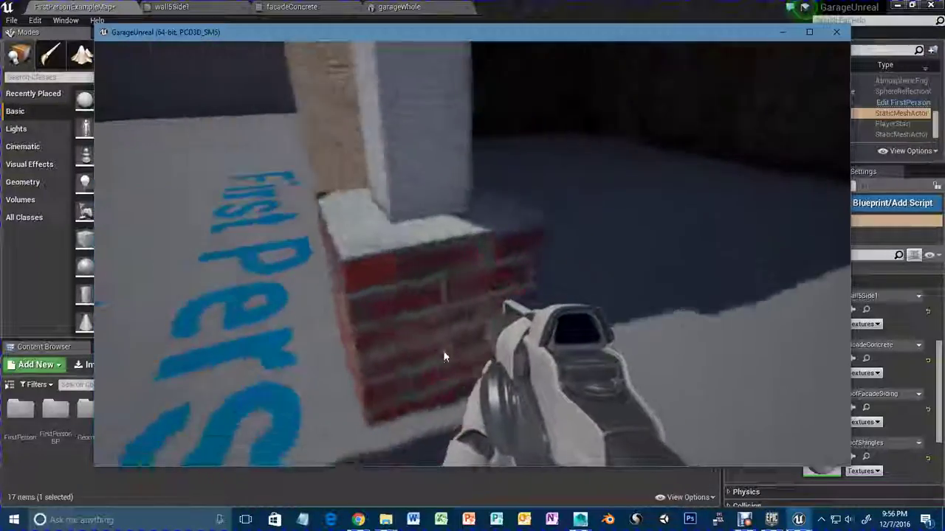
{"action": "key", "text": "w"}
{"action": "key", "text": "s"}
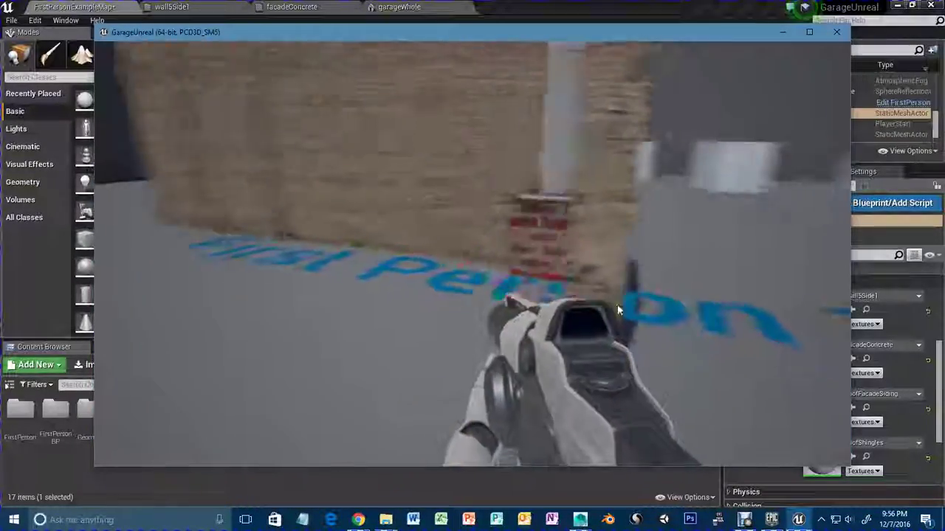
Examine where the pillar's concrete cap and brick base meet the wooden side wall, and return to the pillar's front.
{"action": "key", "text": "w"}
{"action": "key", "text": "space"}
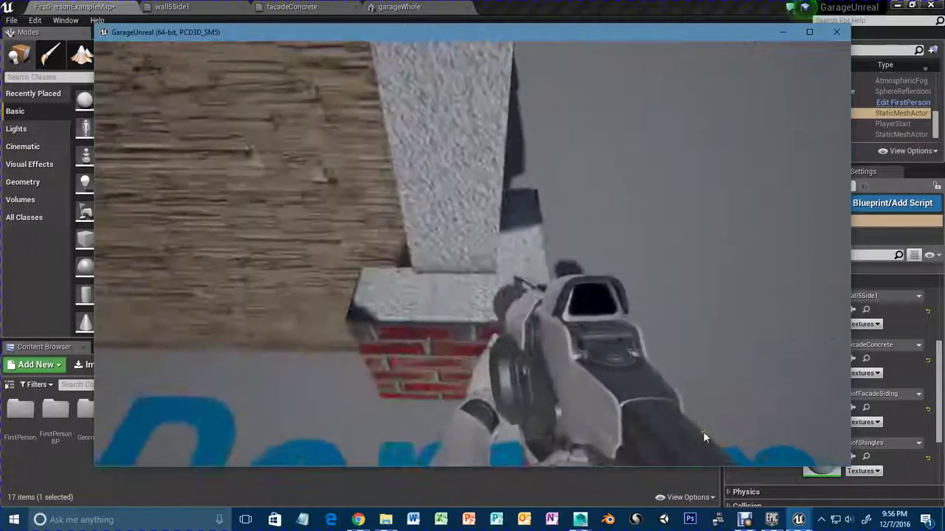
{"action": "key", "text": "s"}
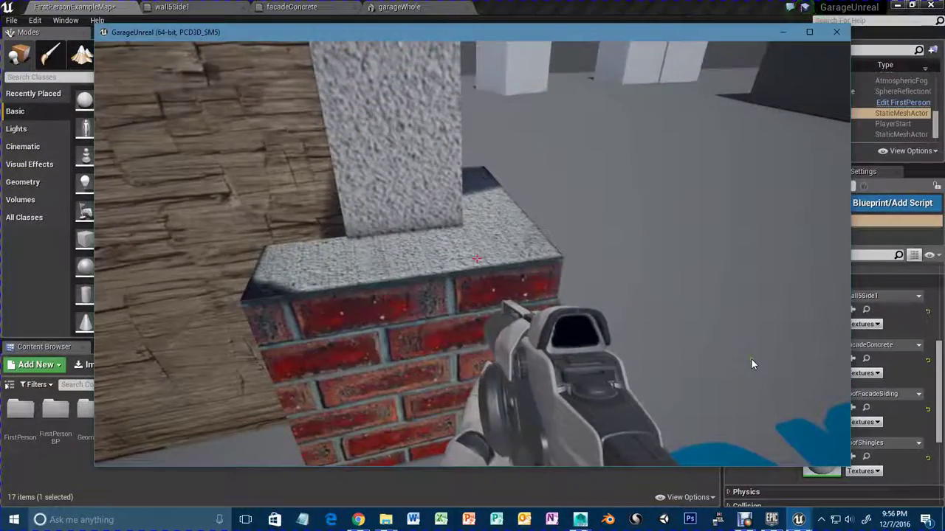
{"action": "key", "text": "d"}
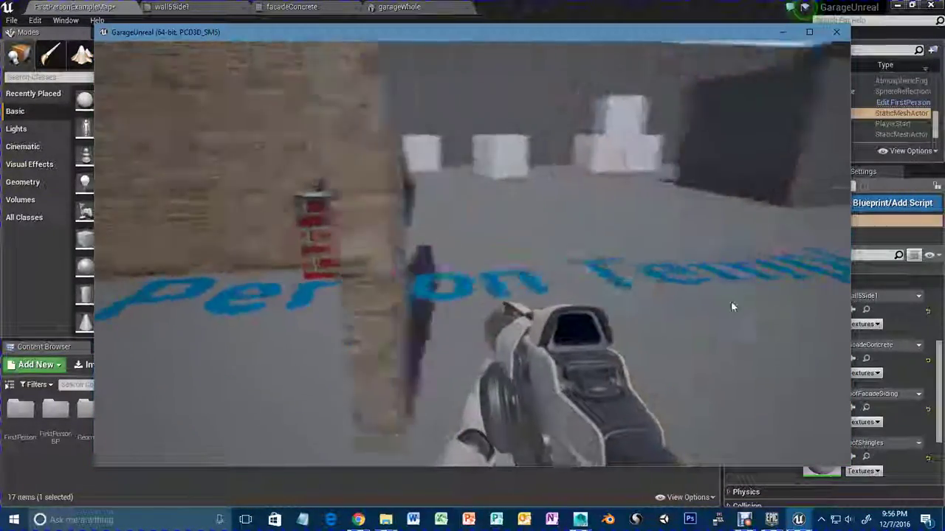
{"action": "key", "text": "w"}
{"action": "key", "text": "d"}
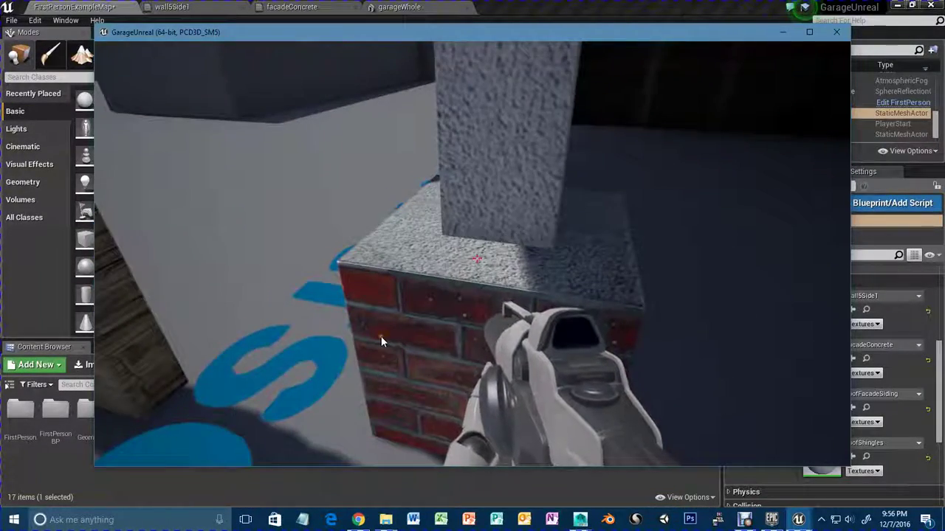
Fire projectiles at the front pillar and into the garage to test its collision.
{"action": "left_click", "coordinate": [430, 334]}
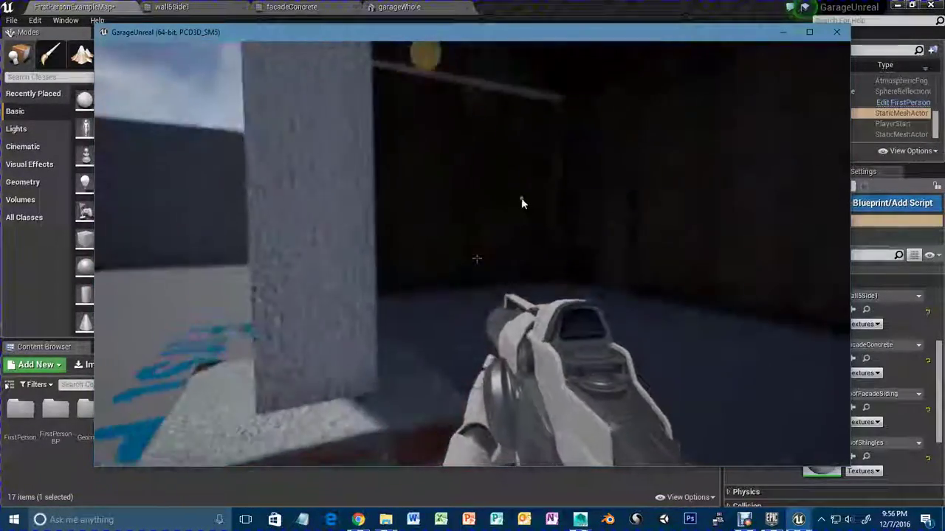
{"action": "key", "text": "s"}
{"action": "left_click", "coordinate": [524, 196]}
{"action": "key", "text": "w"}
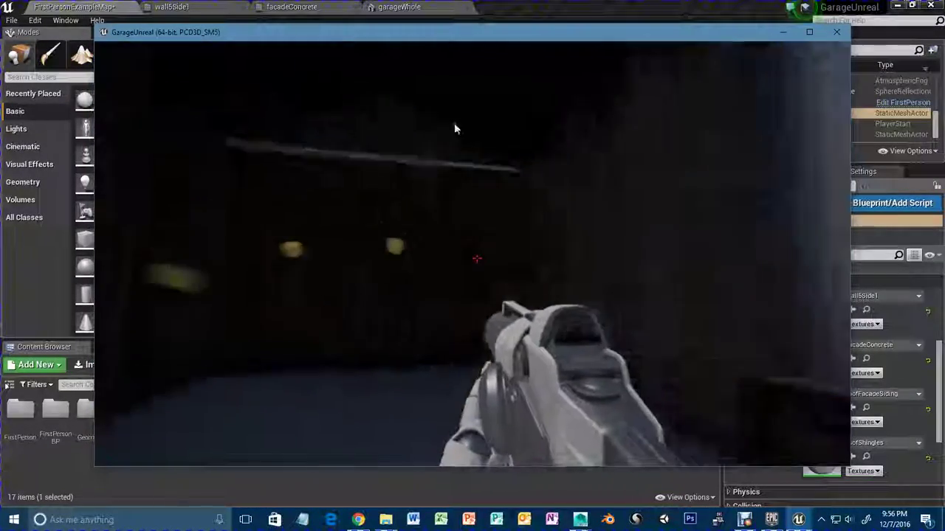
Walk into the garage and examine the ceiling and the frame of the opening from inside.
{"action": "key", "text": "w"}
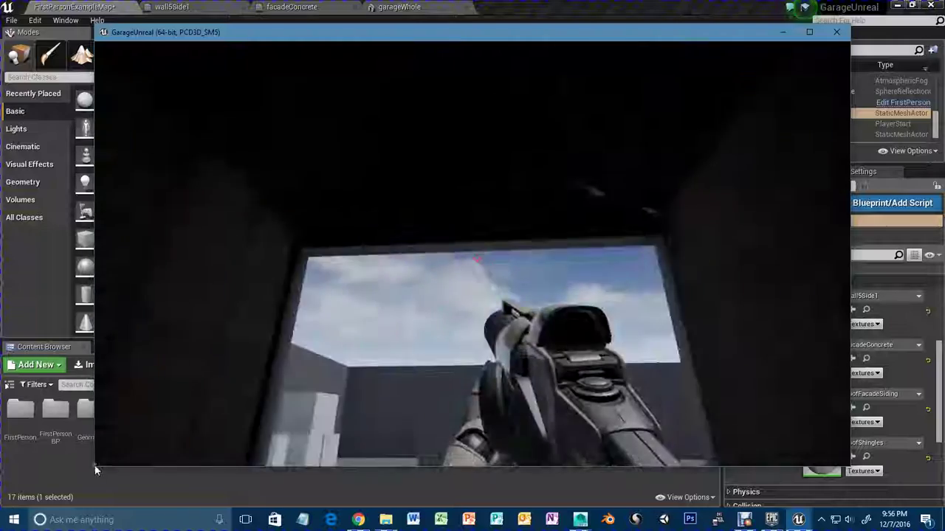
{"action": "key", "text": "w"}
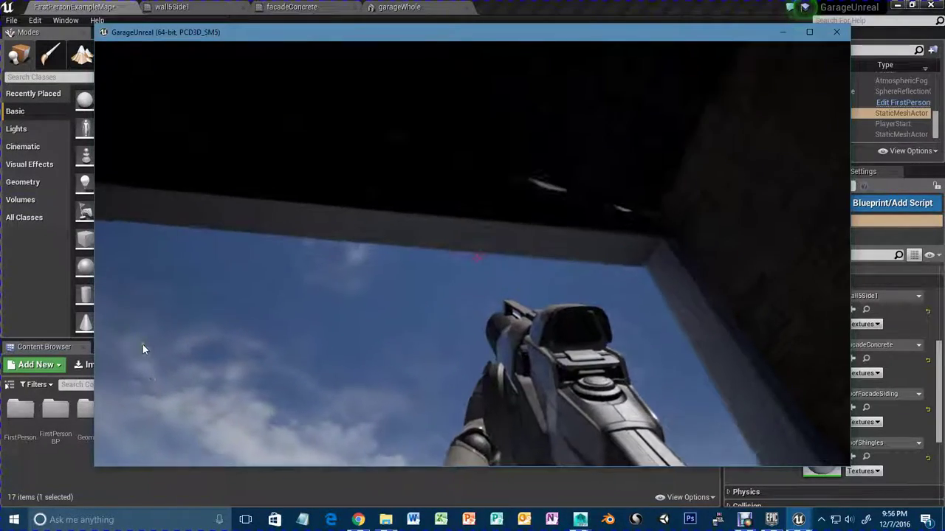
{"action": "key", "text": "w"}
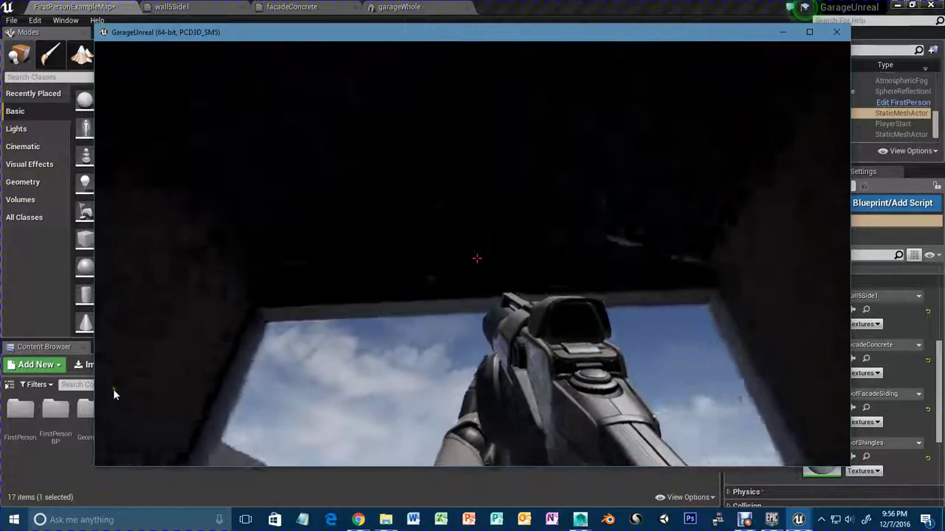
{"action": "key", "text": "s"}
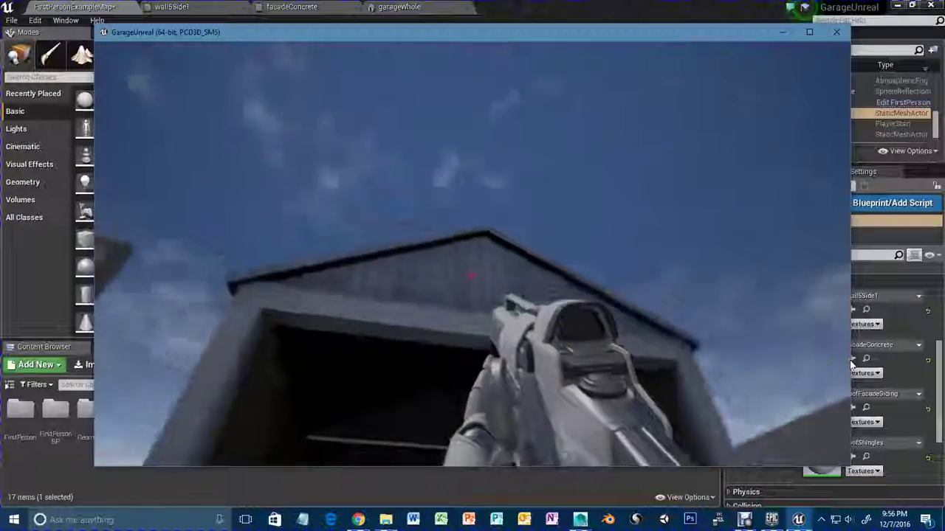
Fire at the front gable and back away from the garage to examine the whole facade and roofline.
{"action": "left_click", "coordinate": [822, 368]}
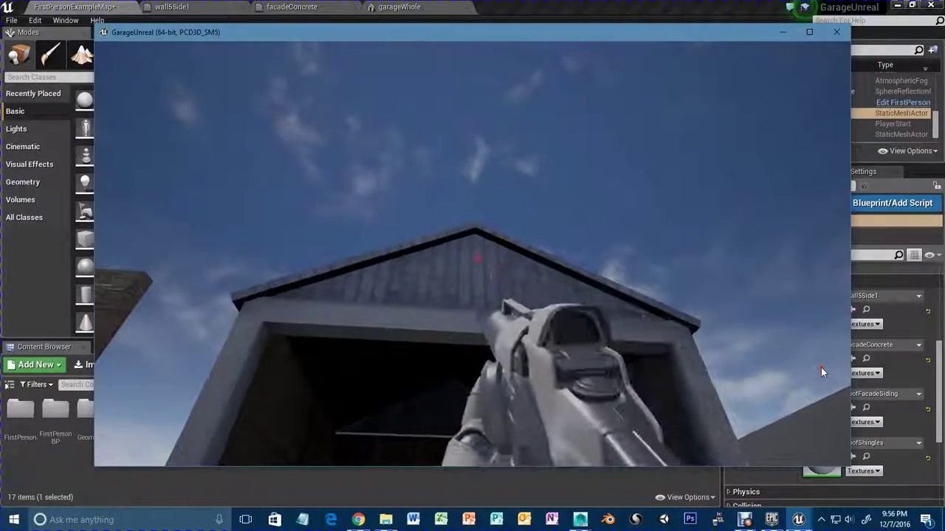
{"action": "key", "text": "s"}
{"action": "key", "text": "s"}
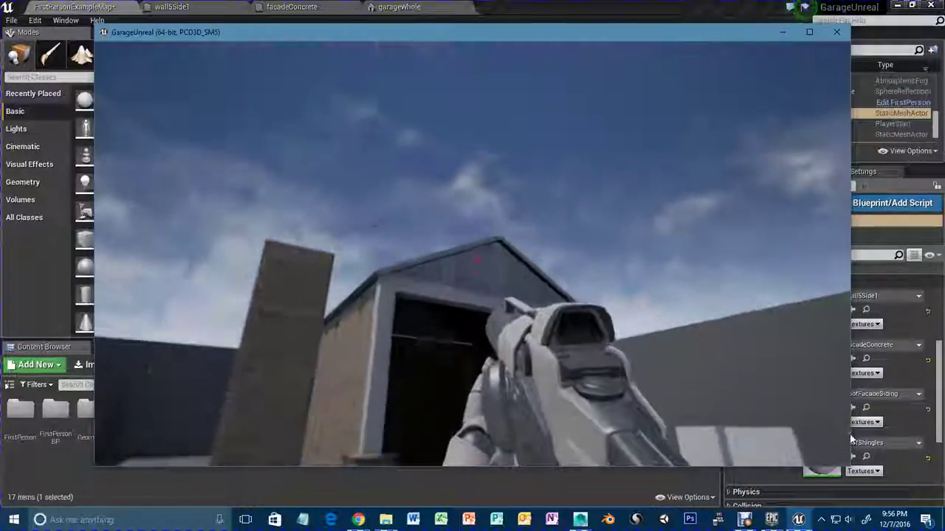
{"action": "key", "text": "s"}
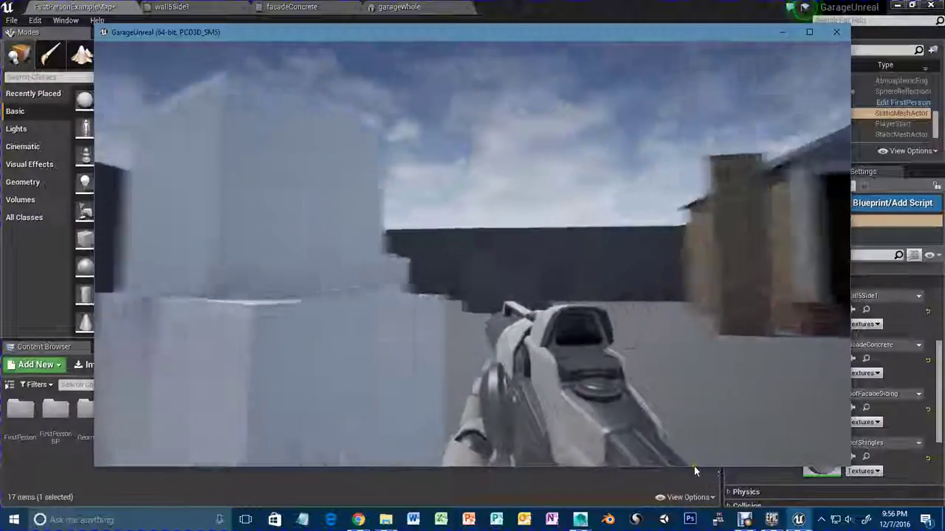
Move among the loose white cubes in the level and fire projectiles at them to test the game physics.
{"action": "key", "text": "w"}
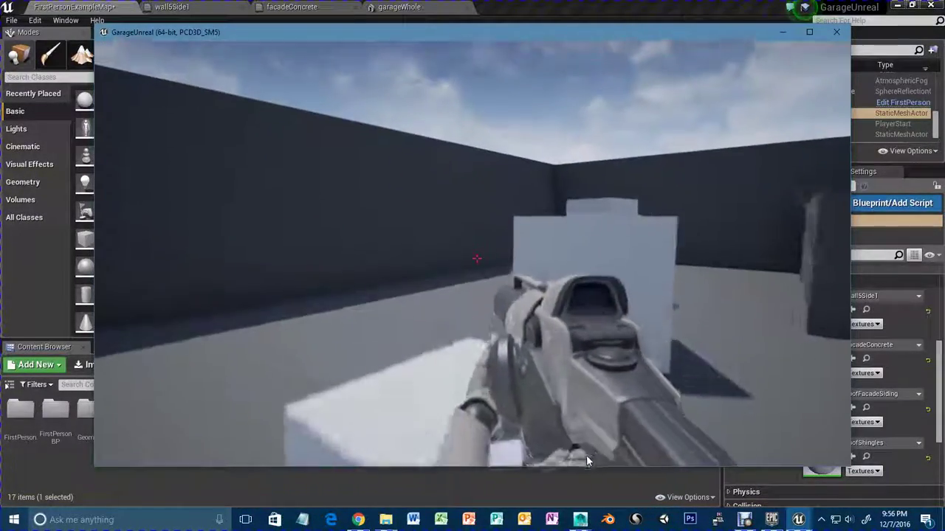
{"action": "key", "text": "s"}
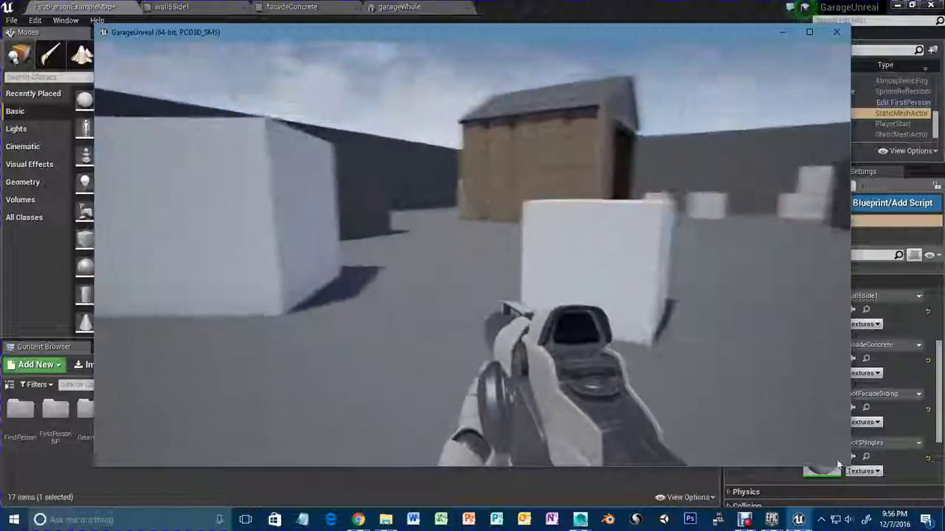
{"action": "key", "text": "s"}
{"action": "left_click", "coordinate": [727, 442]}
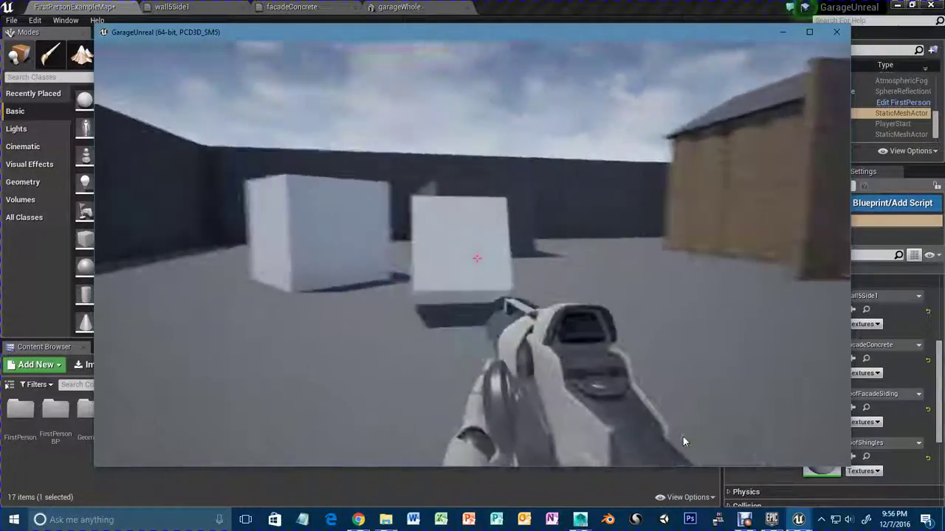
{"action": "key", "text": "w"}
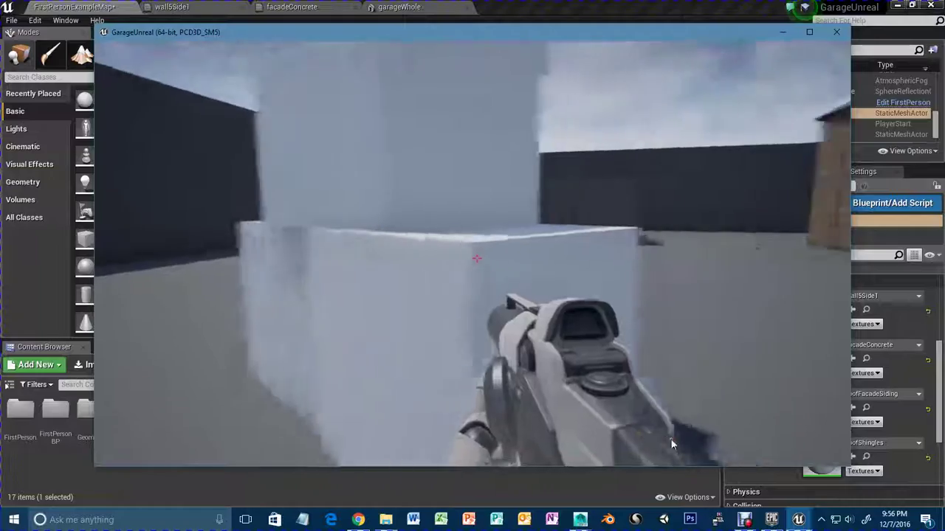
{"action": "key", "text": "w"}
{"action": "key", "text": "space"}
{"action": "left_click", "coordinate": [650, 440]}
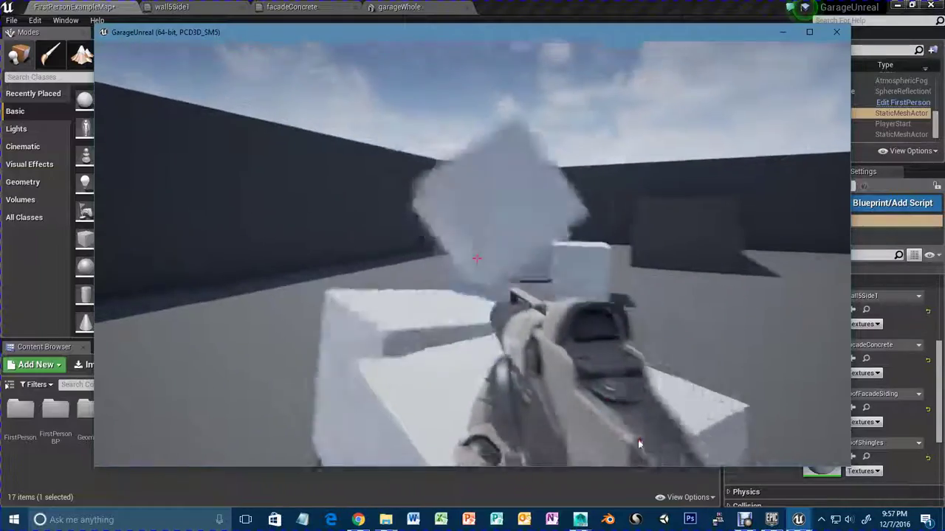
{"action": "key", "text": "space"}
{"action": "key", "text": "w"}
{"action": "left_click", "coordinate": [705, 440]}
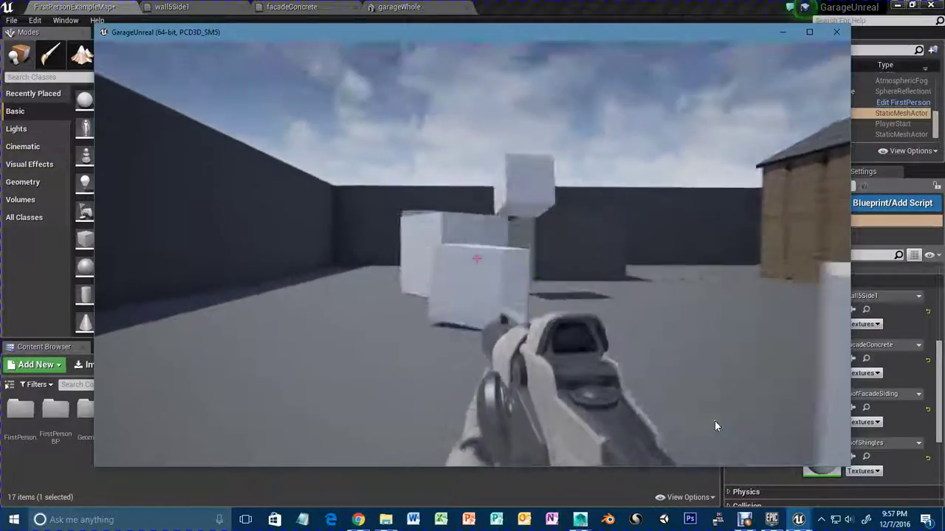
Fire at the white cubes, jump past them and walk around the side wall to the garage's front opening.
{"action": "left_click", "coordinate": [716, 417]}
{"action": "key", "text": "w"}
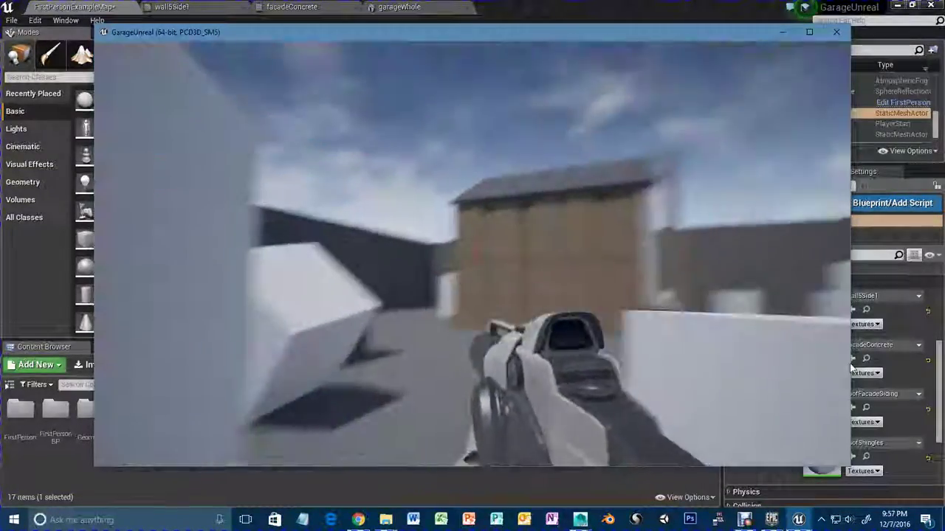
{"action": "key", "text": "w"}
{"action": "key", "text": "space"}
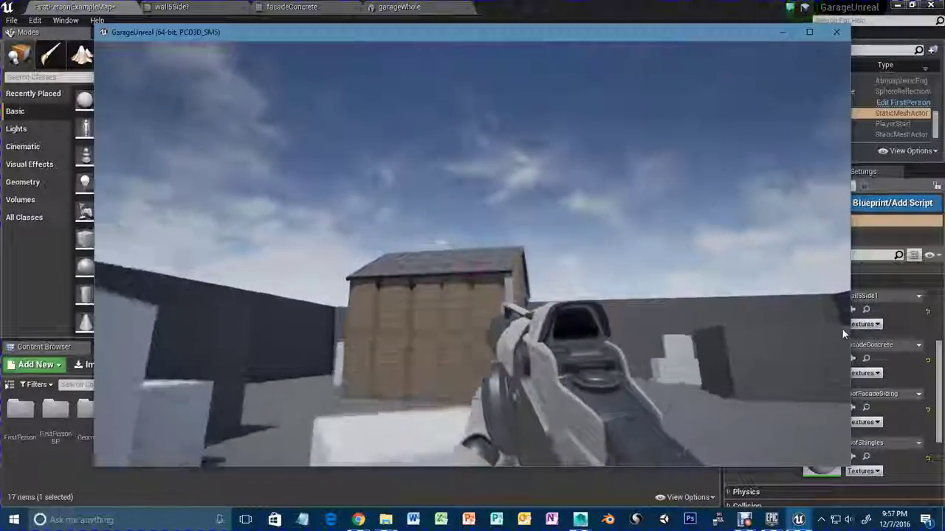
{"action": "key", "text": "w"}
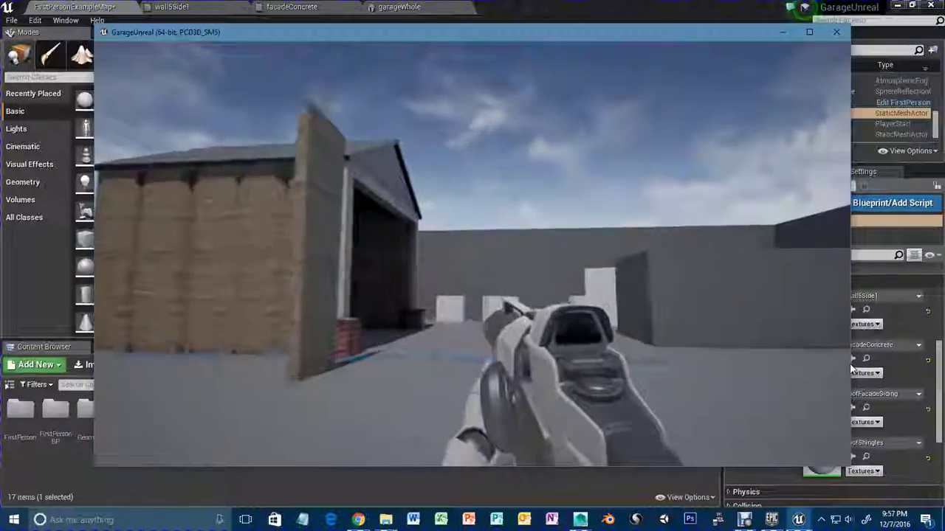
{"action": "key", "text": "w"}
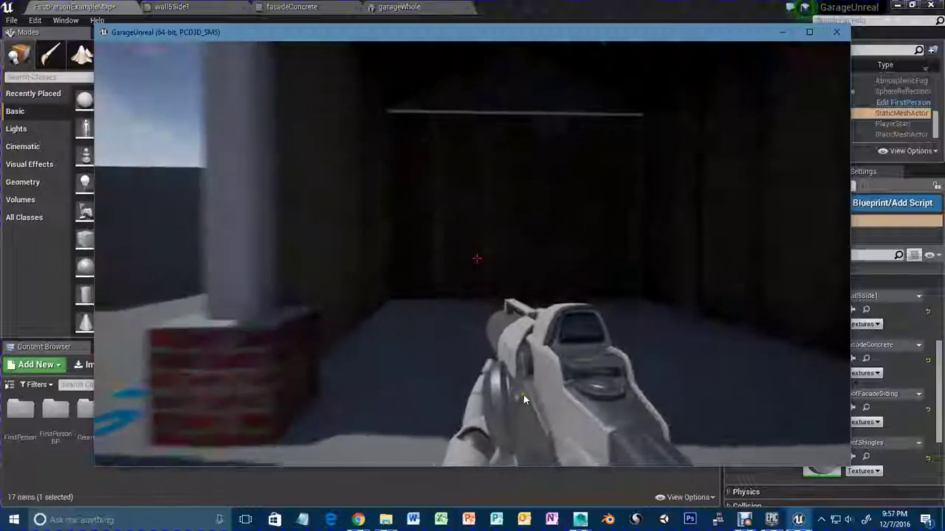
{"action": "key", "text": "s"}
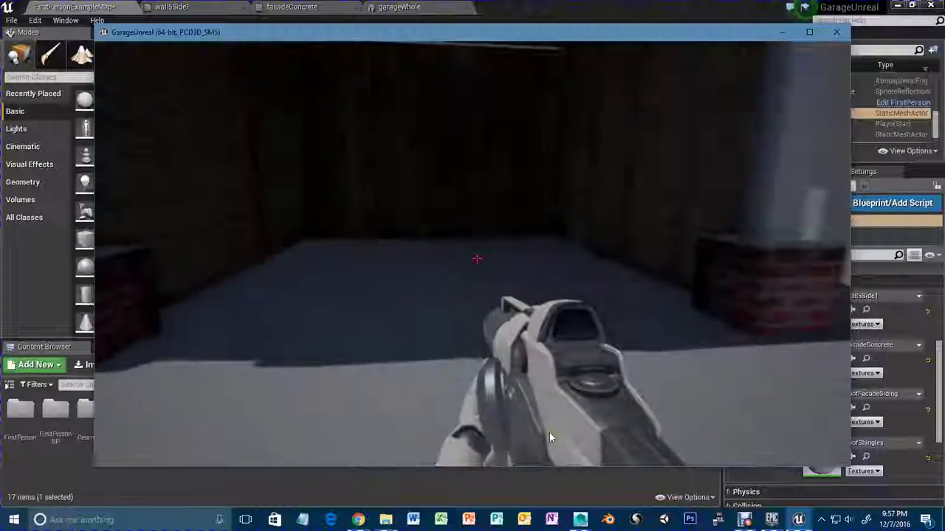
Walk into the garage and examine the inner walls, corners and floor before heading back outside.
{"action": "key", "text": "w"}
{"action": "key", "text": "w"}
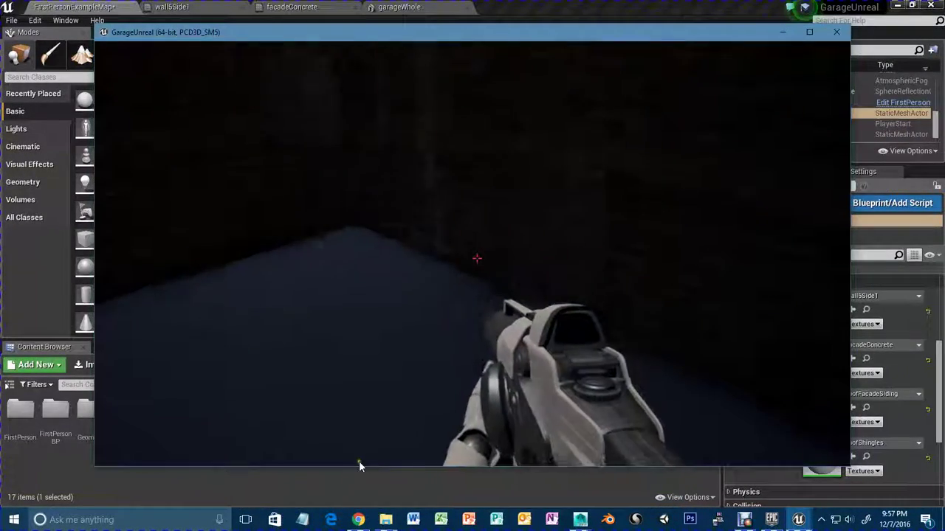
{"action": "key", "text": "w"}
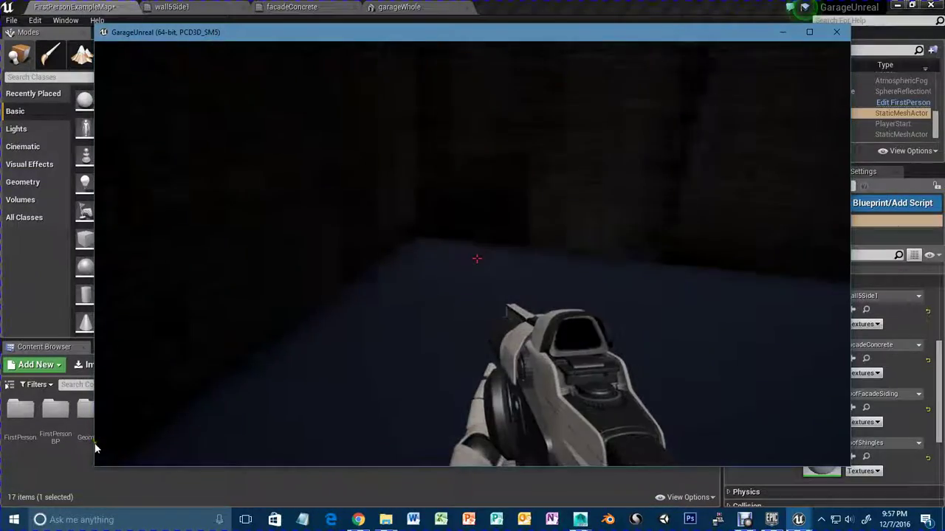
{"action": "key", "text": "w"}
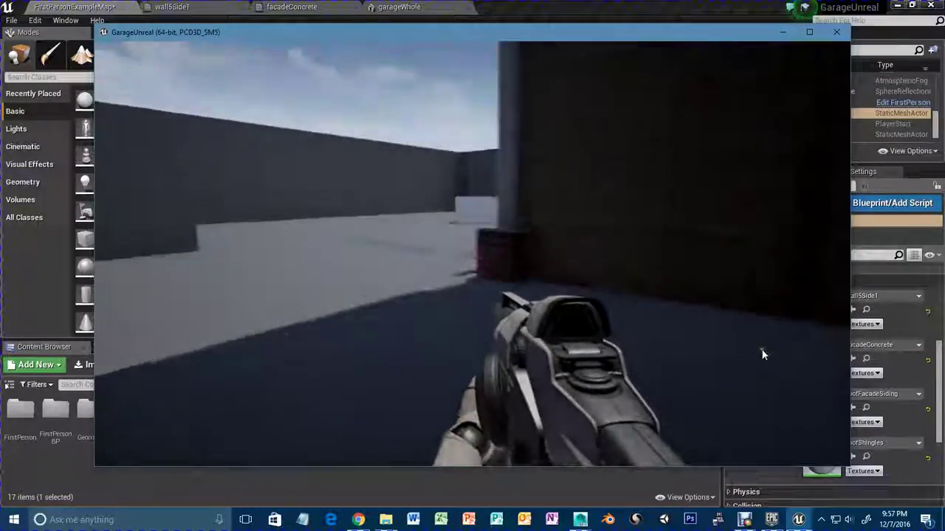
{"action": "key", "text": "w"}
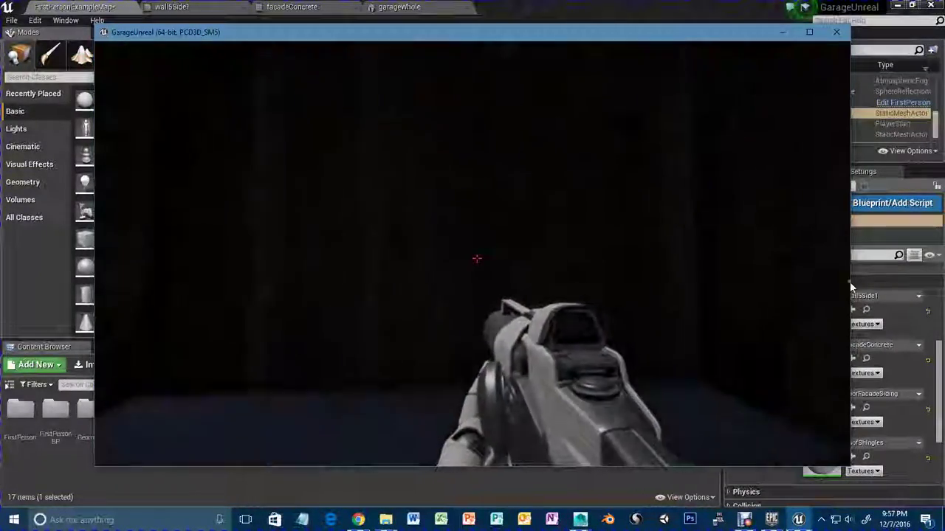
{"action": "key", "text": "w"}
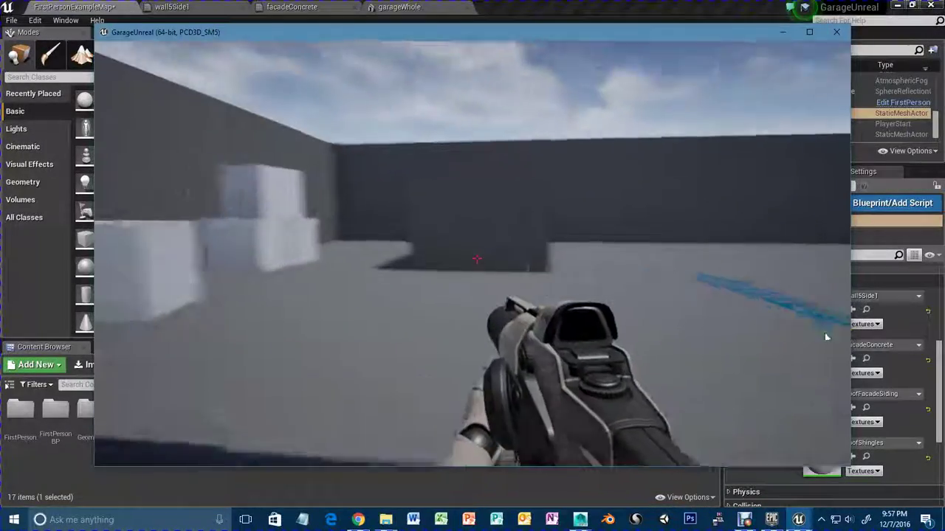
Examine the front gable, roof edge and freestanding wall piece from outside the garage while moving nearer and farther.
{"action": "key", "text": "s"}
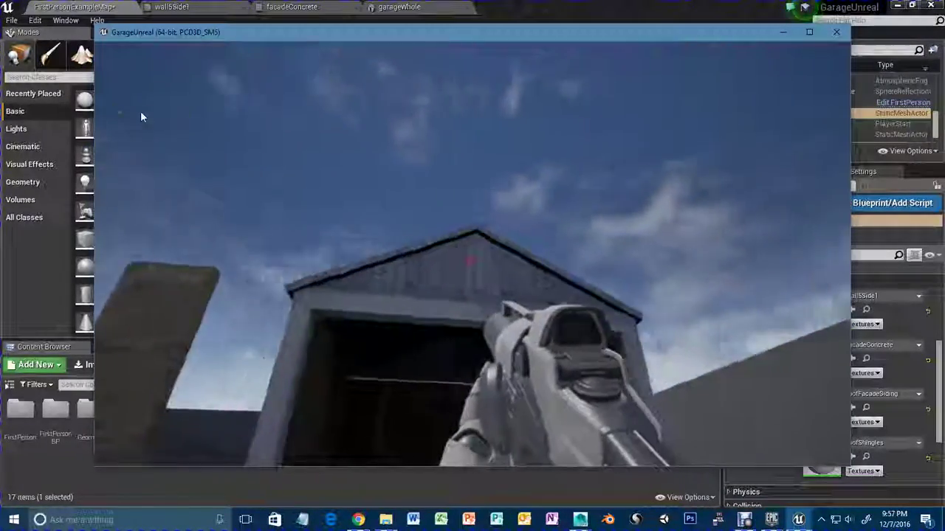
{"action": "key", "text": "a"}
{"action": "key", "text": "s"}
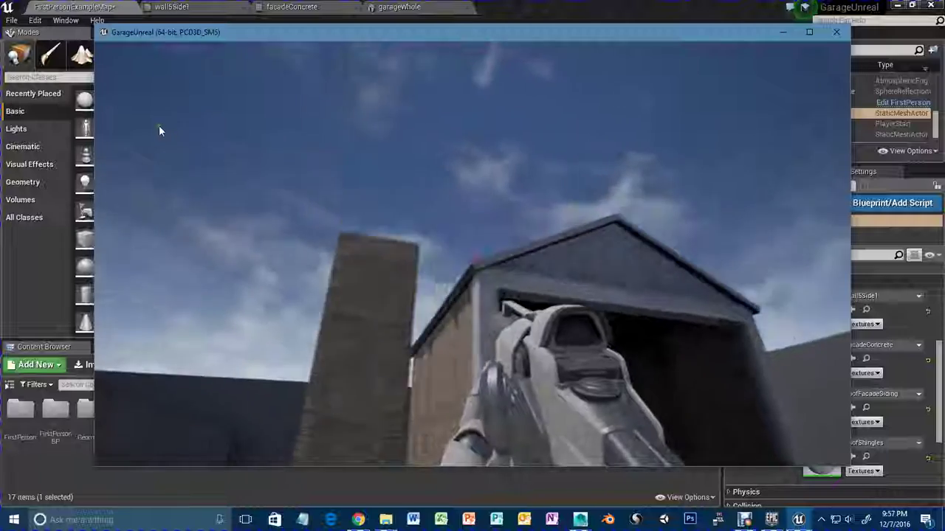
{"action": "key", "text": "w"}
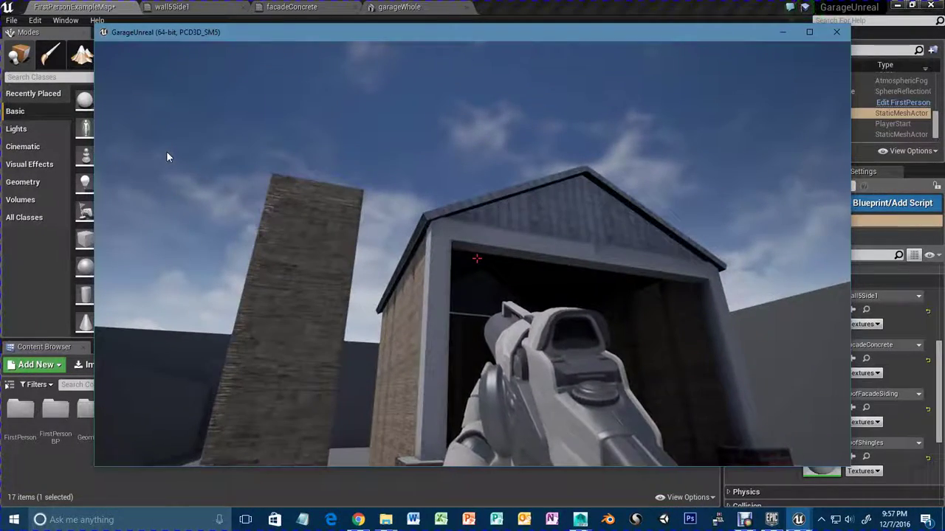
{"action": "key", "text": "s"}
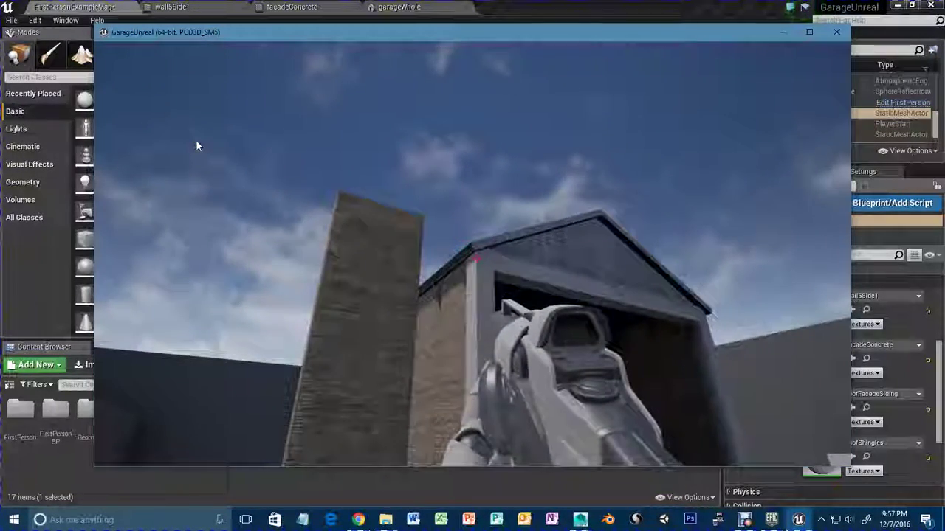
{"action": "key", "text": "w"}
{"action": "key", "text": "w"}
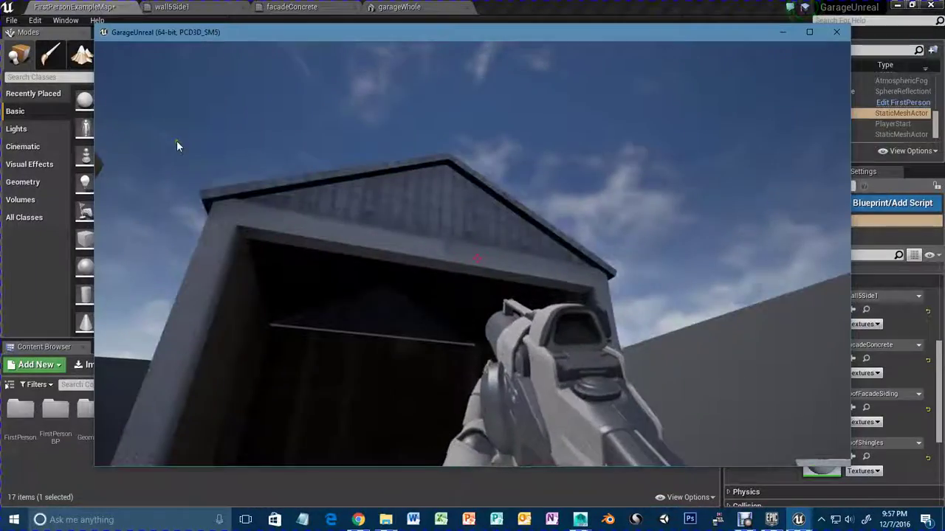
{"action": "key", "text": "s"}
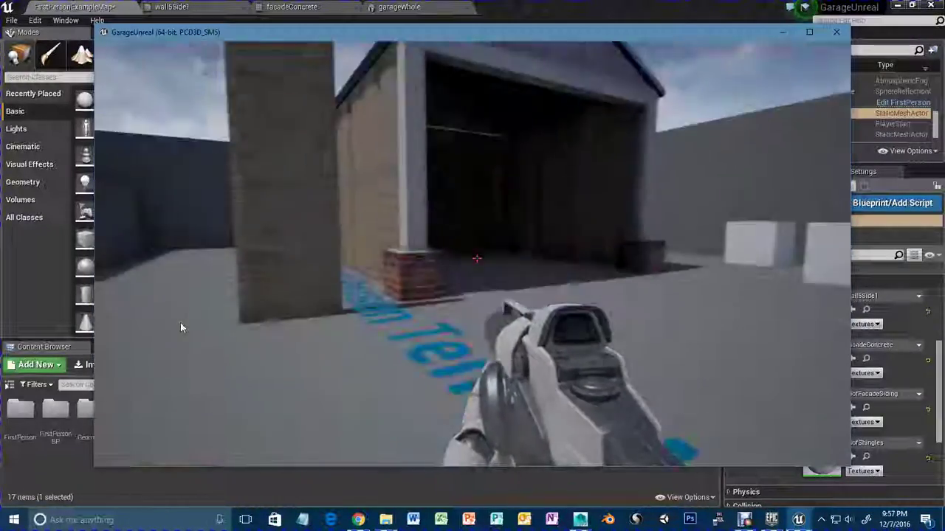
Move back and forth before the garage opening to examine the brick pillar bases and concrete posts.
{"action": "key", "text": "w"}
{"action": "key", "text": "s"}
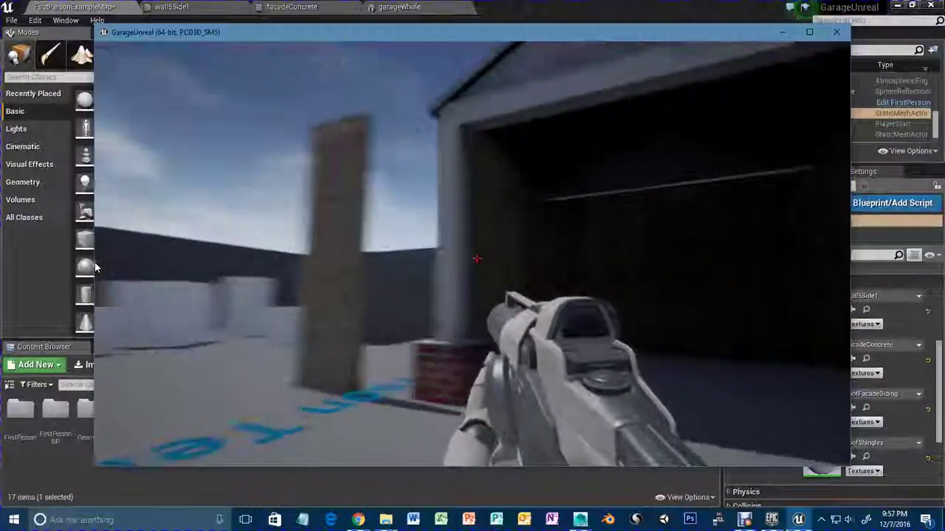
{"action": "key", "text": "w"}
{"action": "key", "text": "s"}
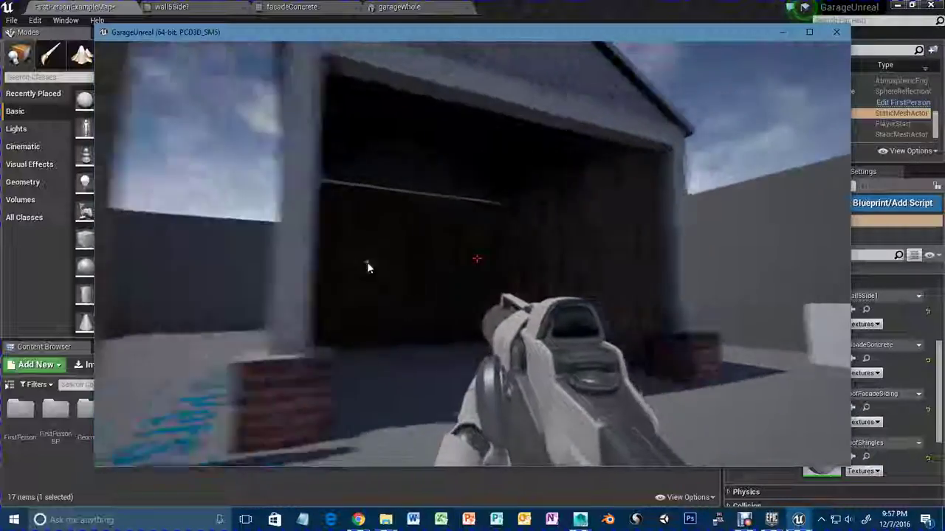
{"action": "key", "text": "s"}
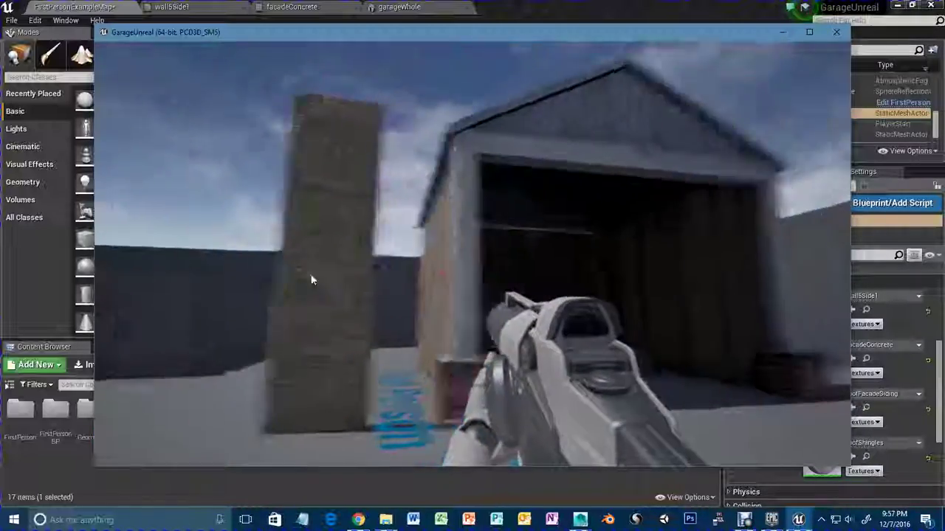
{"action": "key", "text": "w"}
{"action": "key", "text": "w"}
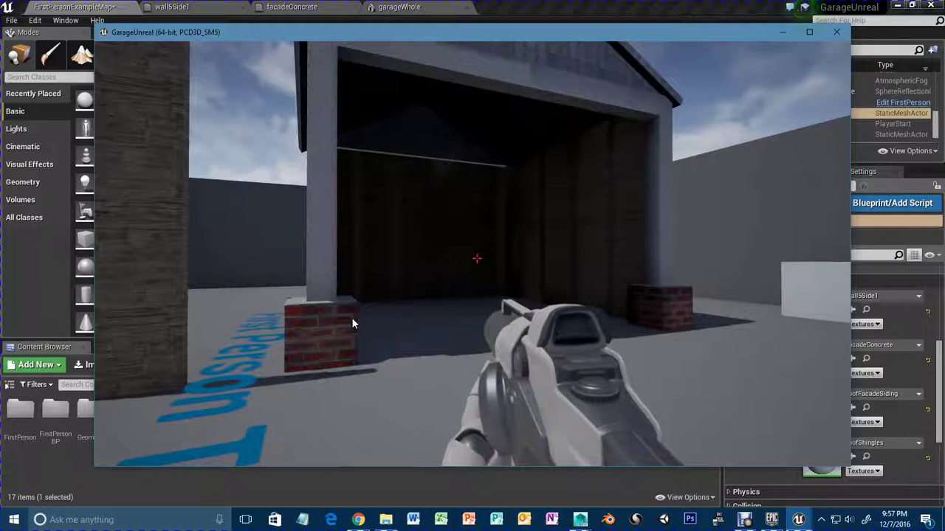
Release the pointer from the game through the console and close the game preview window.
{"action": "key", "text": "grave"}
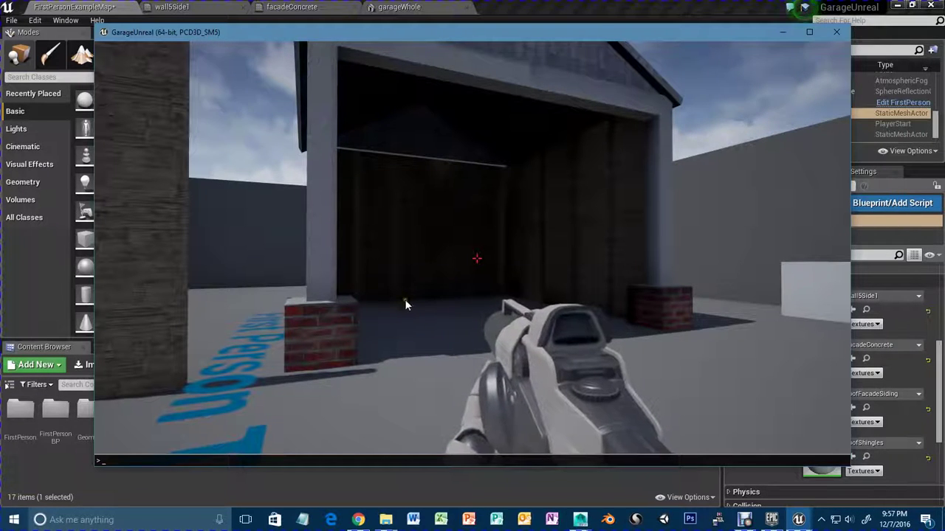
{"action": "key", "text": "grave"}
{"action": "key", "text": "grave"}
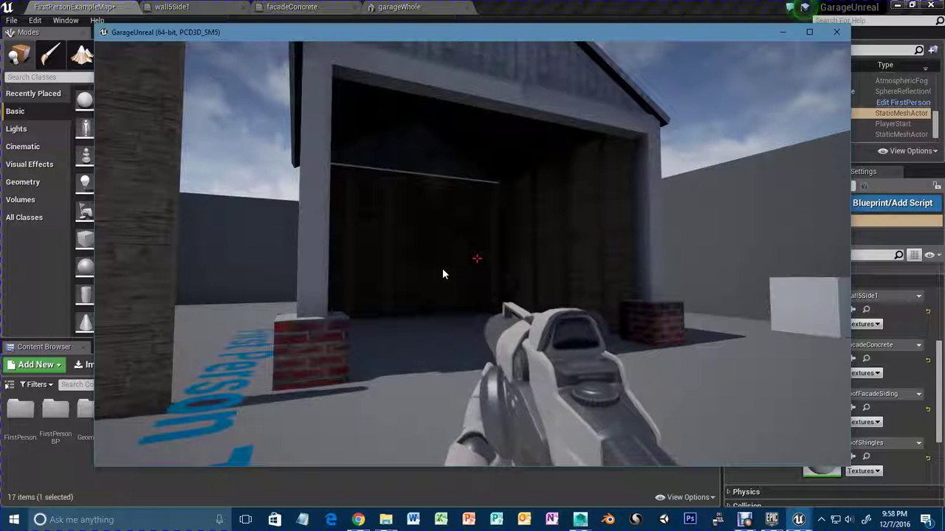
{"action": "key", "text": "grave"}
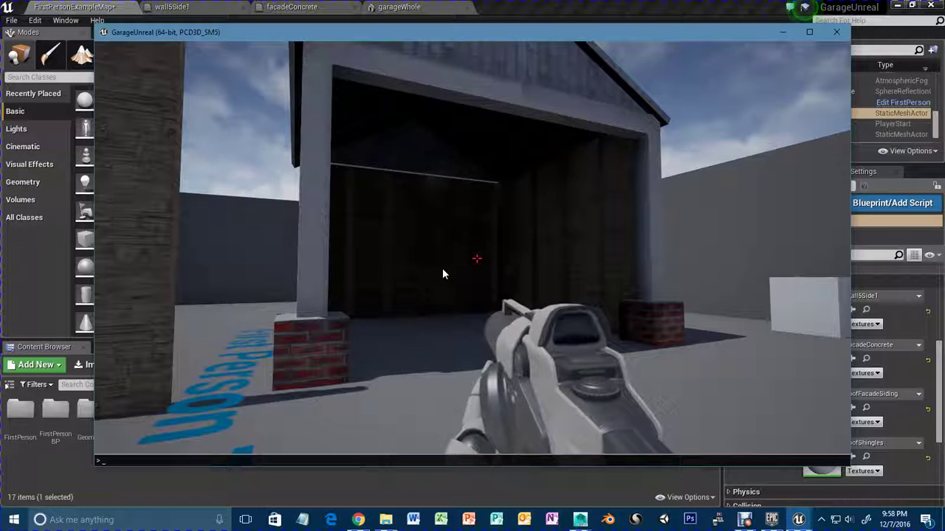
{"action": "left_click", "coordinate": [836, 33]}
Examine the placed garage's shingle roof, side wall and front facade from several angles in the level editor.
{"action": "scroll", "coordinate": [482, 273], "scroll_direction": "down", "scroll_amount": 5}
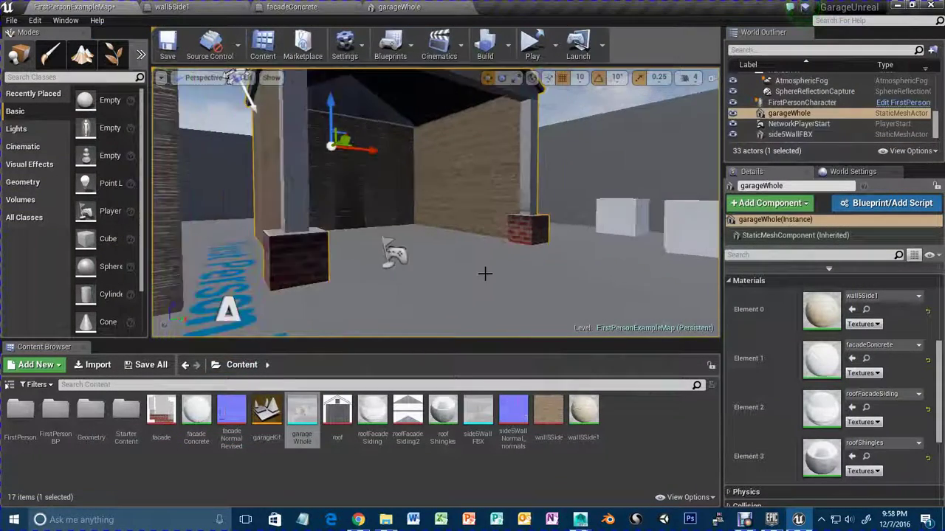
{"action": "right_click_drag", "start_coordinate": [488, 266], "coordinate": [504, 118]}
{"action": "left_click_drag", "start_coordinate": [480, 297], "coordinate": [456, 249], "text": "alt"}
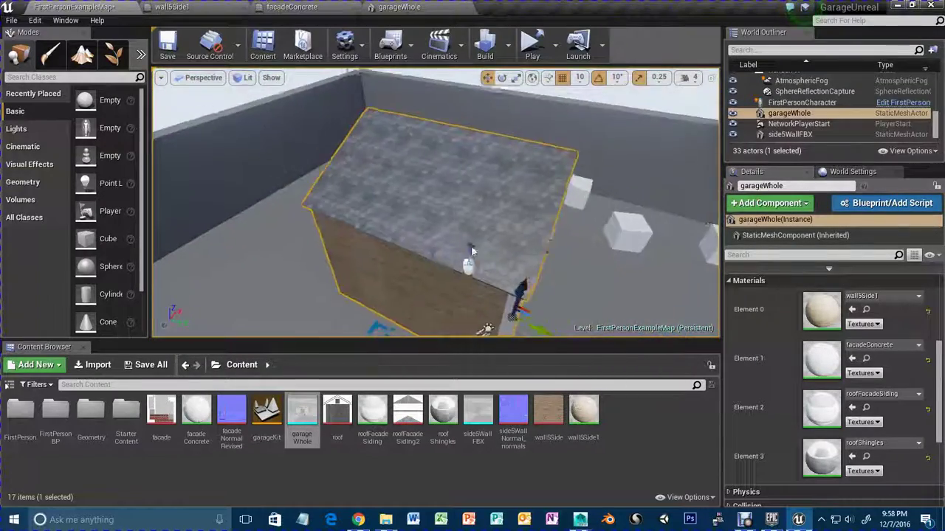
{"action": "right_click_drag", "start_coordinate": [456, 250], "coordinate": [397, 244], "text": "alt"}
{"action": "left_click_drag", "start_coordinate": [396, 244], "coordinate": [448, 258], "text": "alt"}
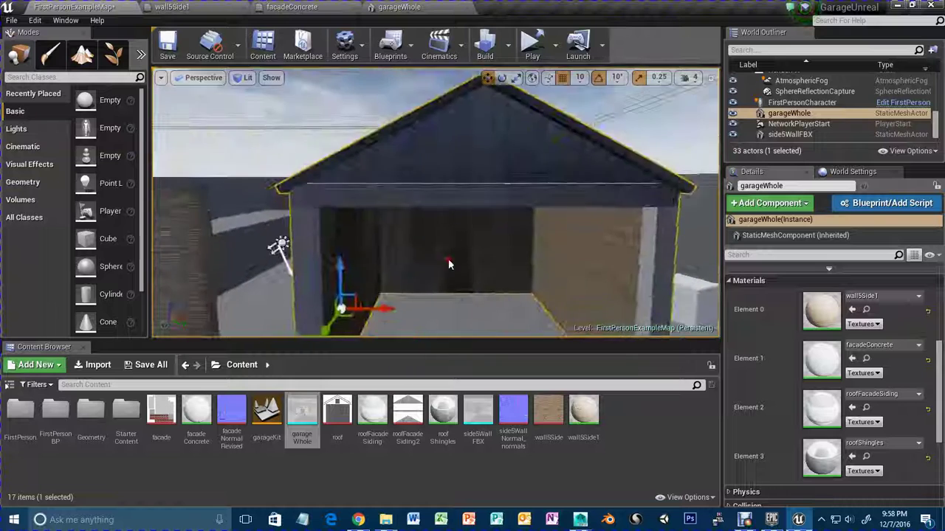
{"action": "right_click_drag", "start_coordinate": [448, 258], "coordinate": [605, 318], "text": "alt"}
{"action": "left_click_drag", "start_coordinate": [605, 317], "coordinate": [659, 289], "text": "alt"}
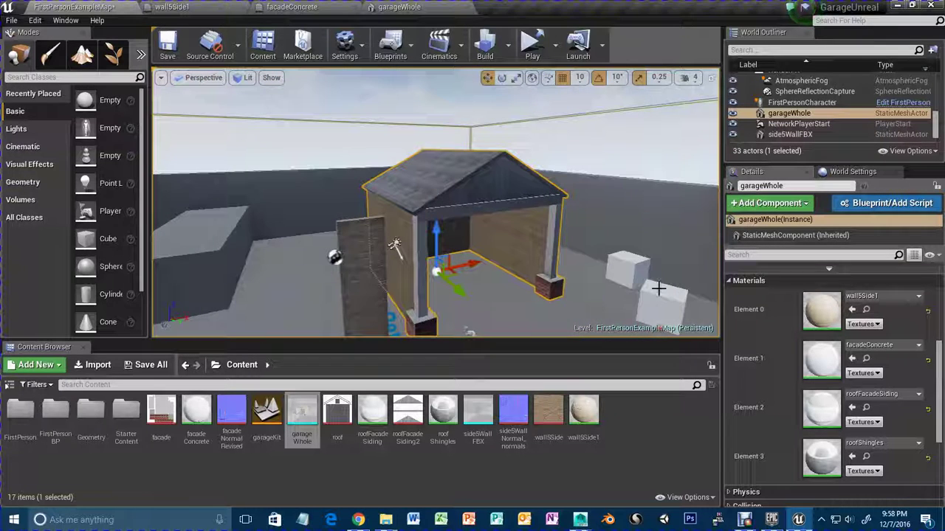